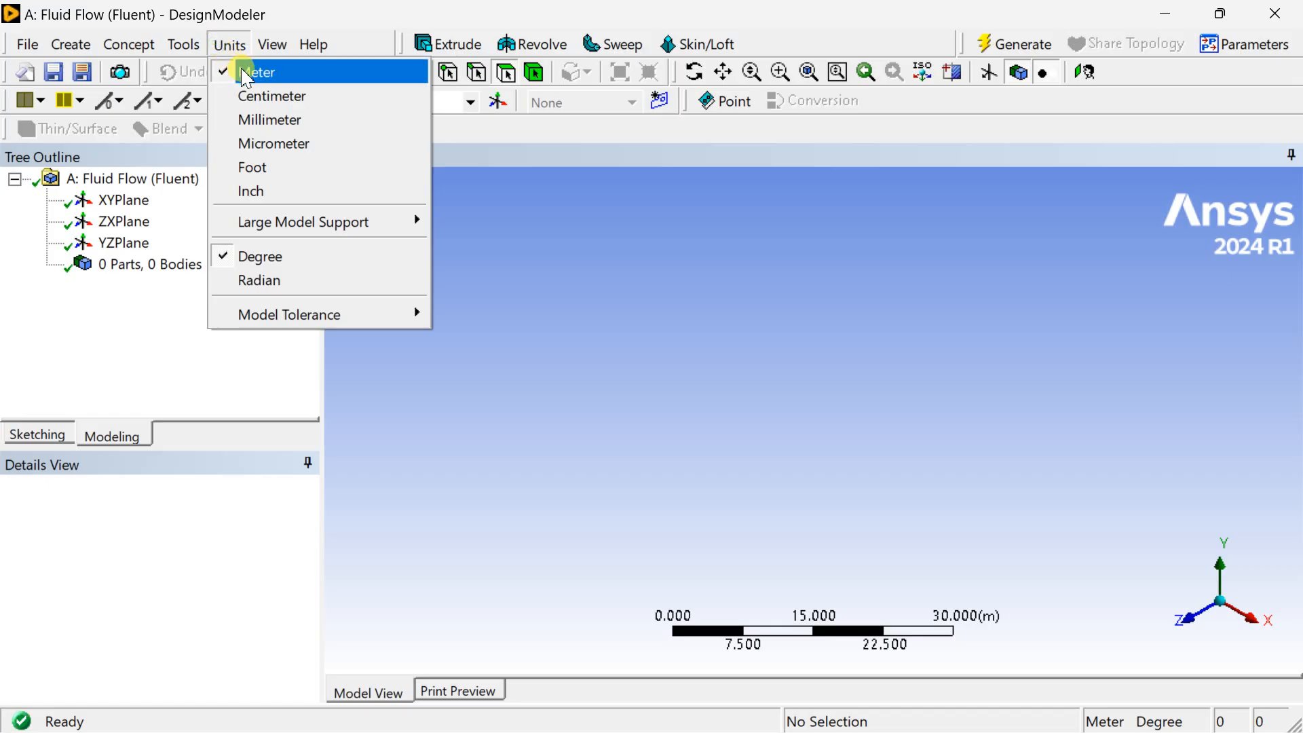
- Set the length unit to millimetres and start sketching on the XYPlane, viewed face-on along Z
{"action": "left_click", "coordinate": [266, 125]}
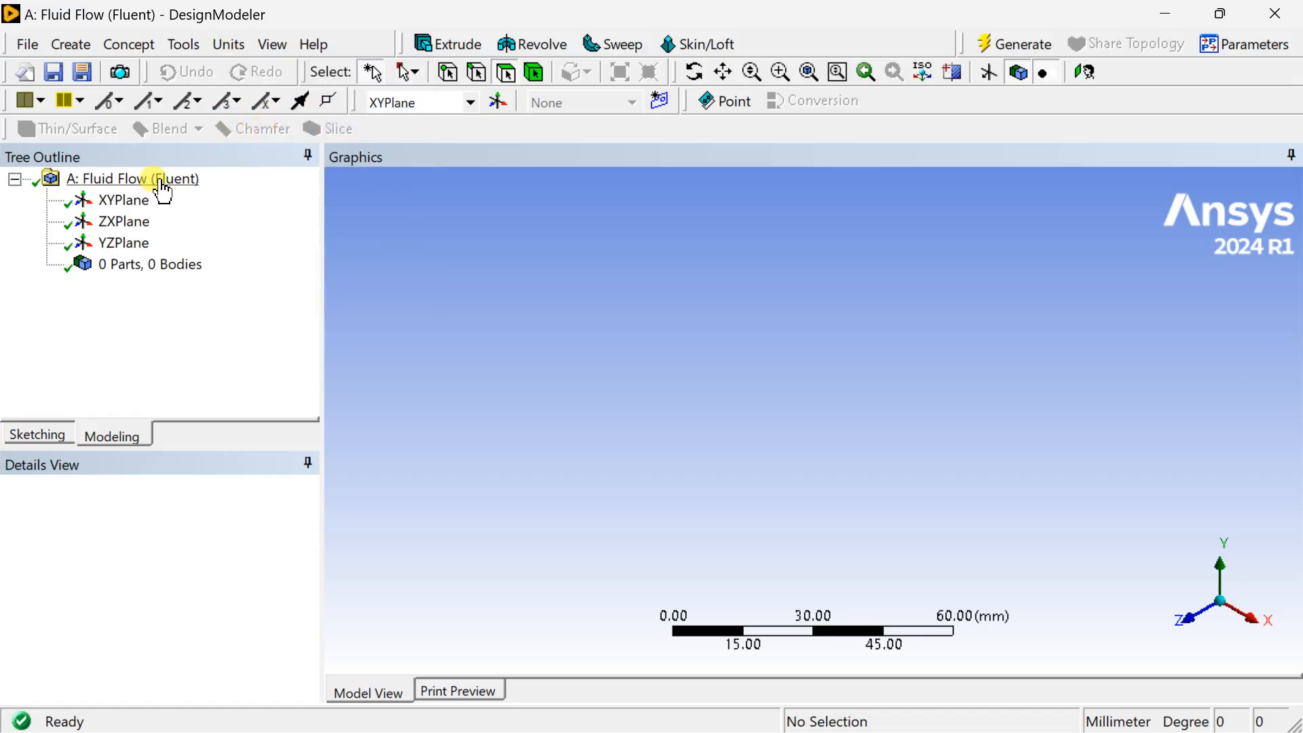
{"action": "left_click", "coordinate": [122, 201]}
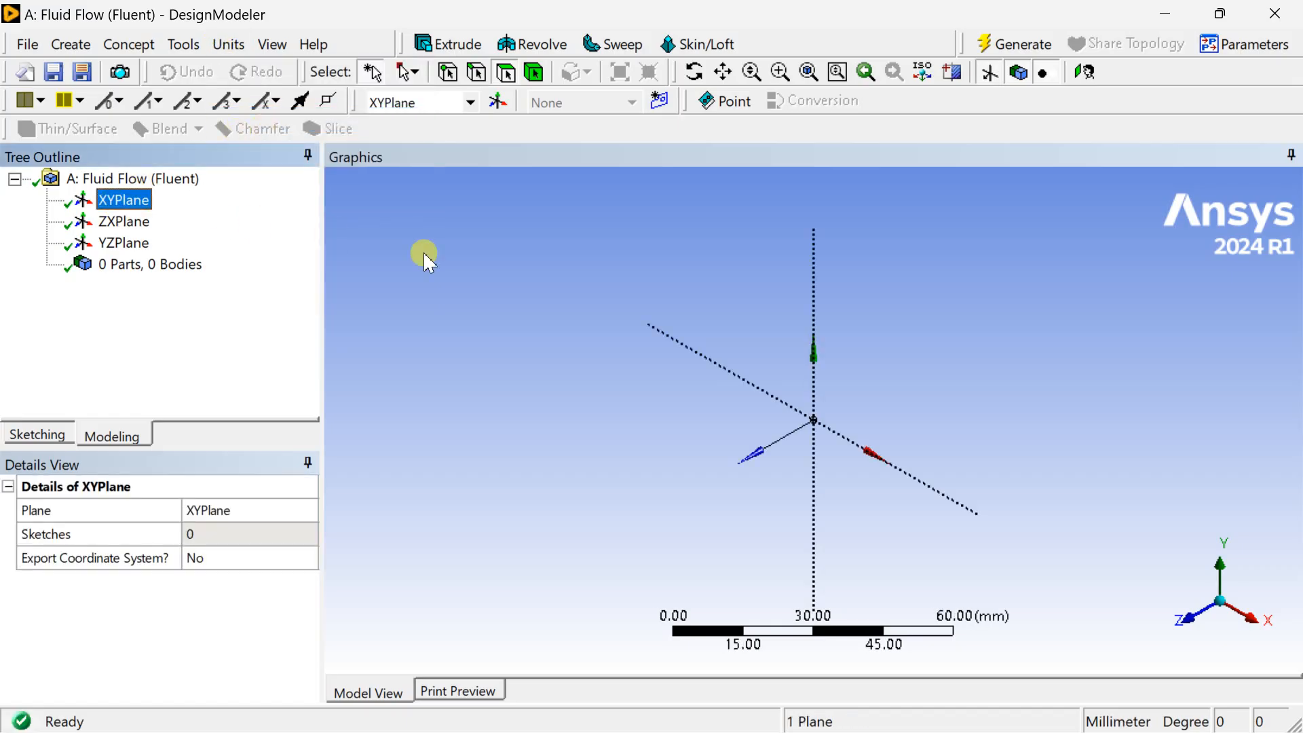
{"action": "left_click", "coordinate": [1180, 615]}
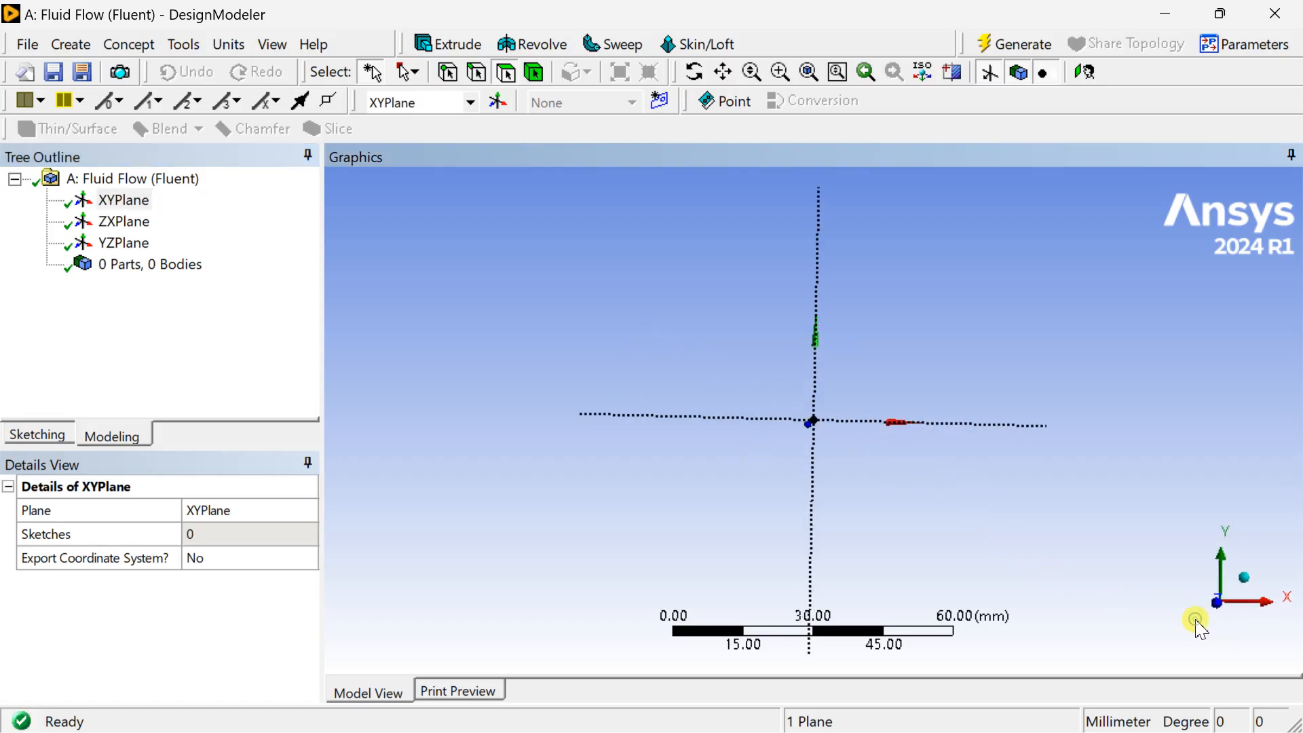
{"action": "left_click", "coordinate": [36, 438]}
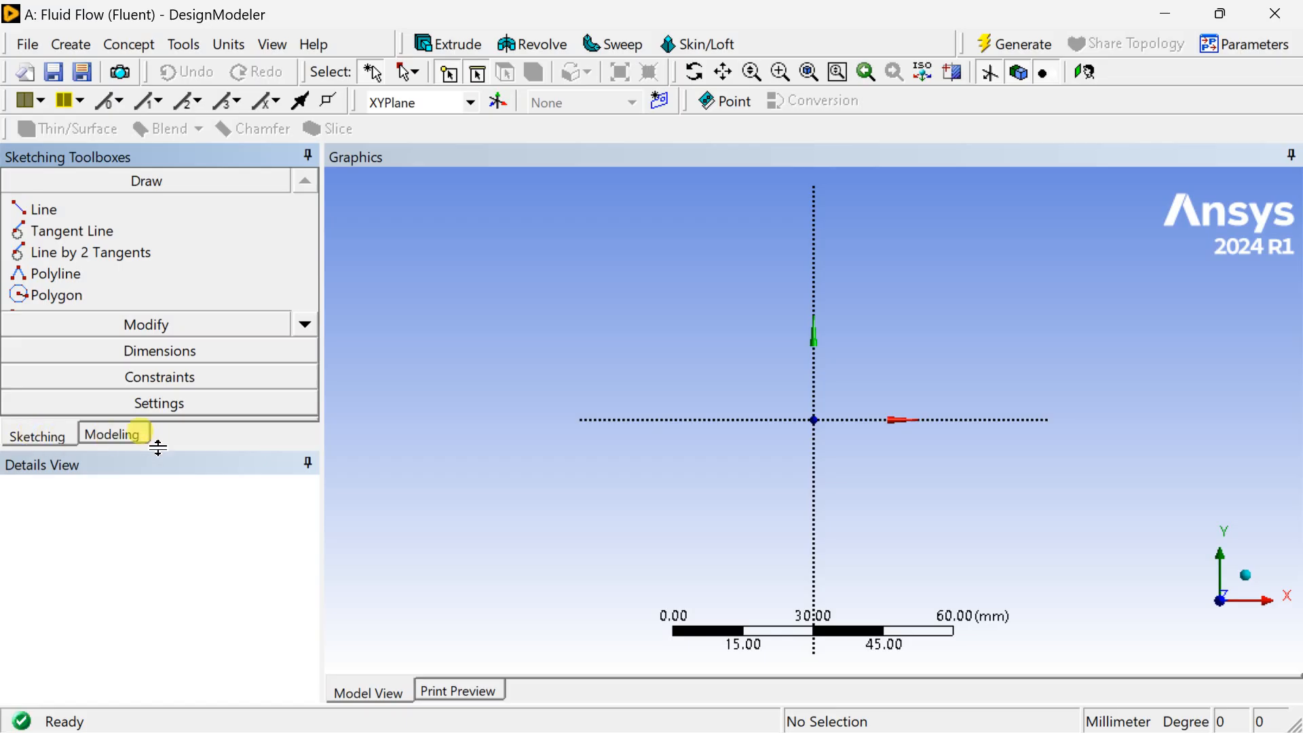
- Sketch a rectangle about 46 mm long and 7 mm high, starting on the vertical axis and spanning the positive horizontal axis
{"action": "left_click_drag", "start_coordinate": [158, 450], "coordinate": [158, 580]}
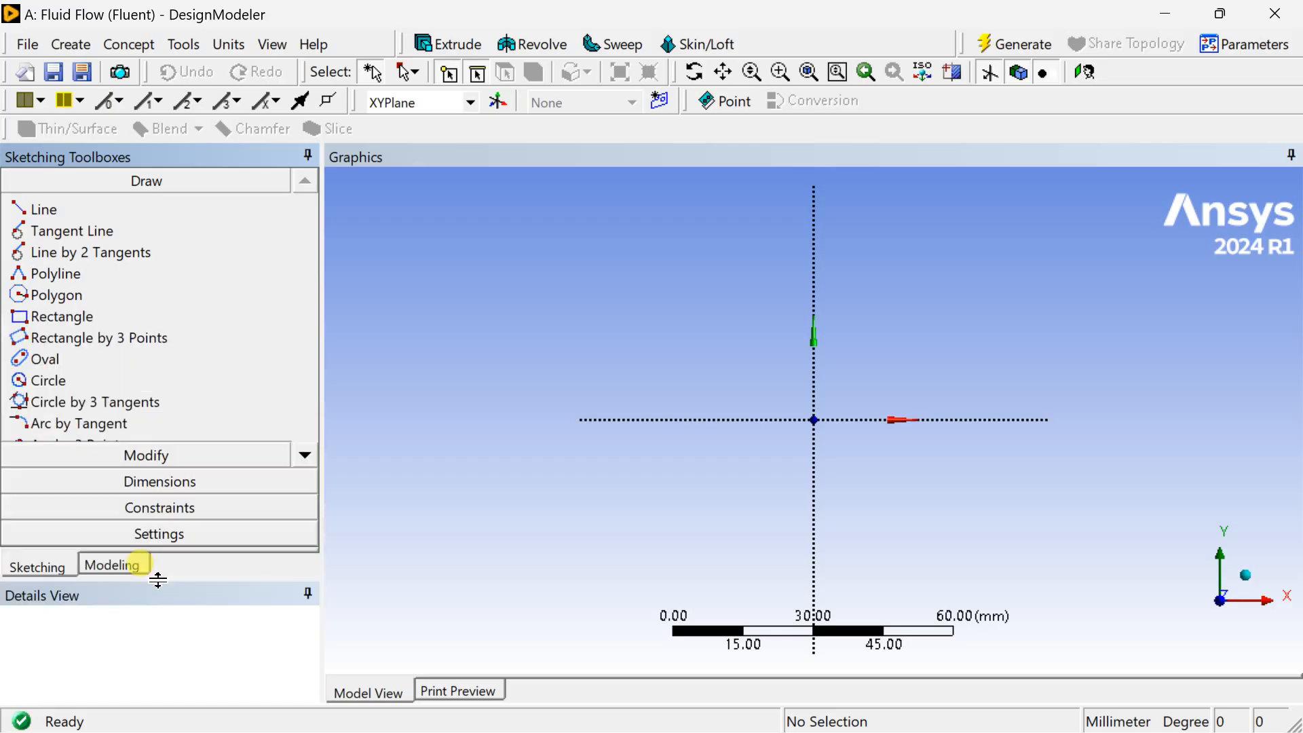
{"action": "left_click", "coordinate": [136, 317]}
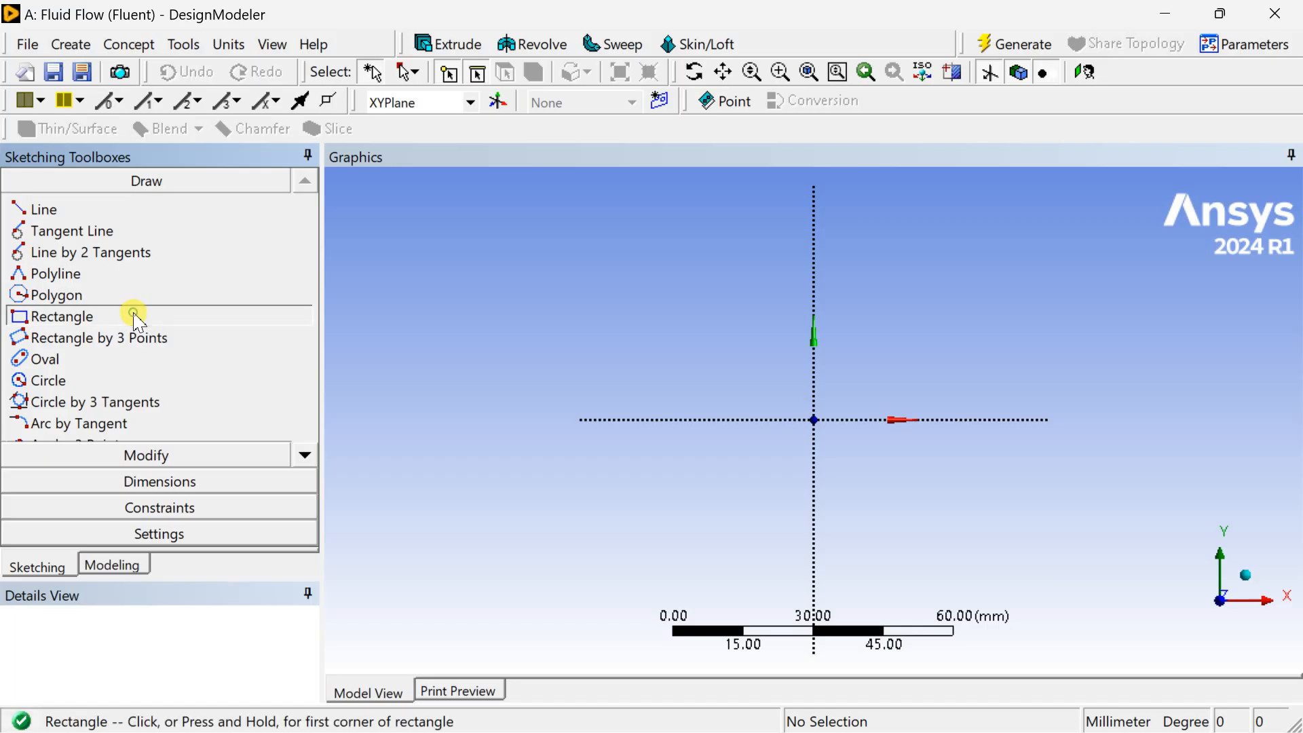
{"action": "left_click", "coordinate": [814, 406]}
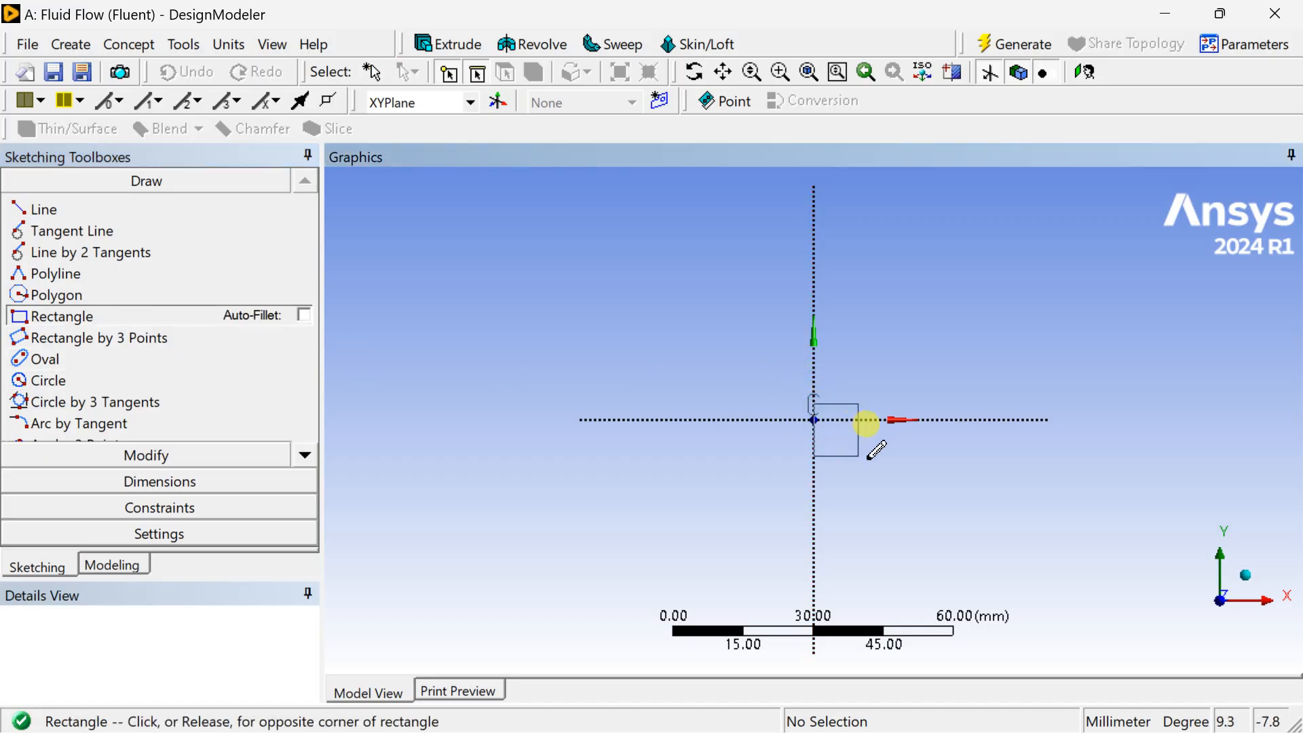
{"action": "left_click", "coordinate": [1027, 439]}
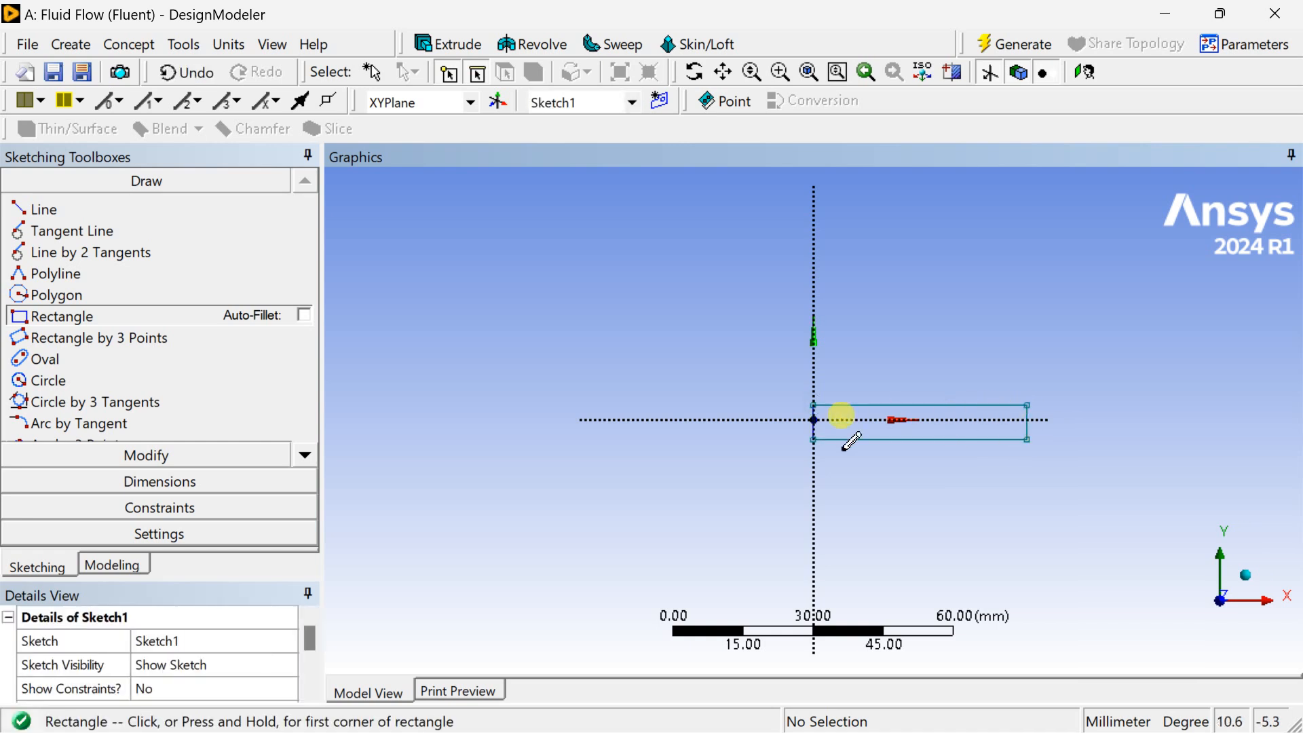
- Add general dimensions for the rectangle's height at its far vertical edge and for its length along the upper edge
{"action": "left_click", "coordinate": [199, 483]}
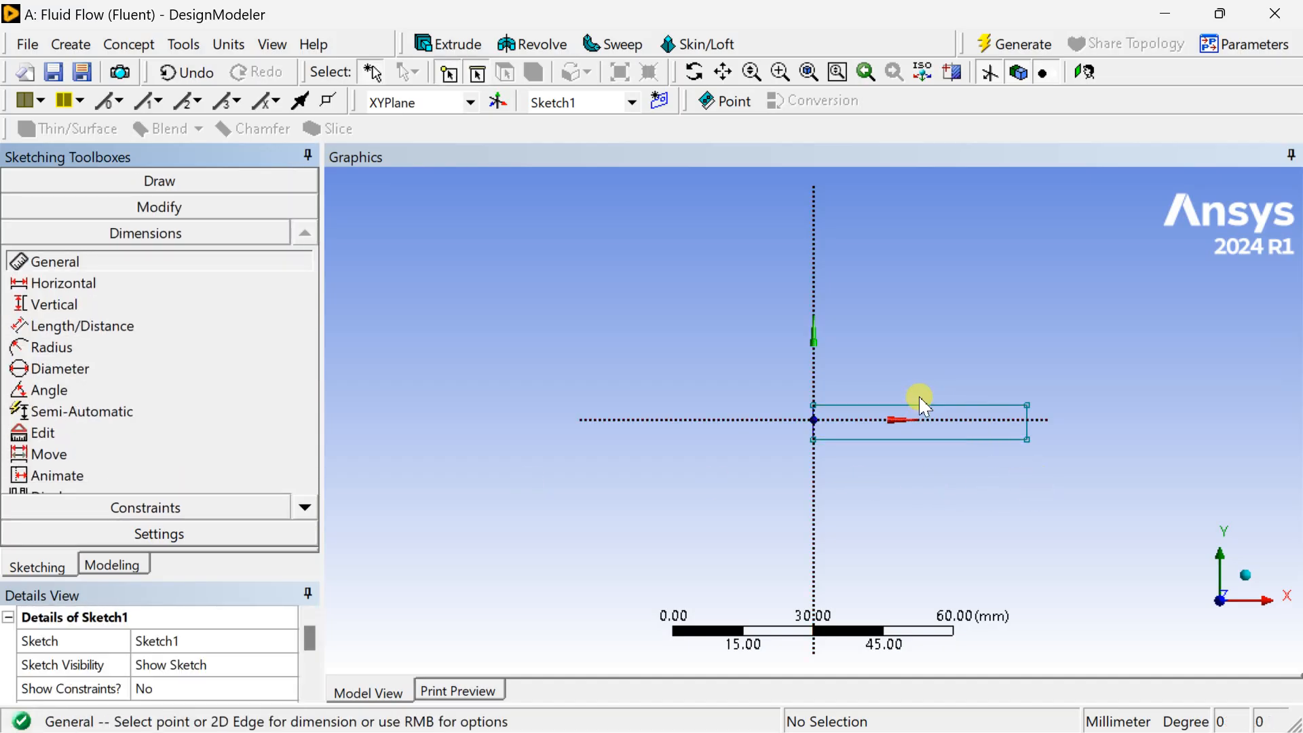
{"action": "left_click", "coordinate": [1028, 426]}
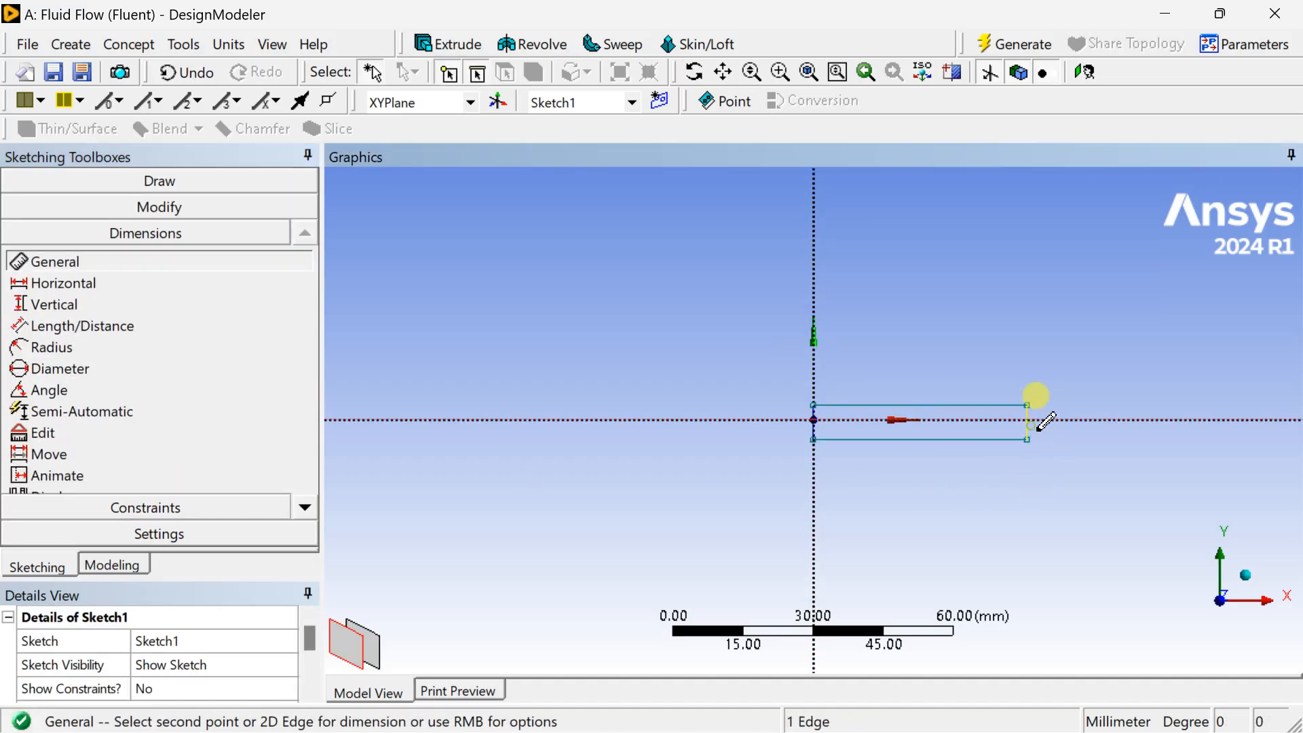
{"action": "left_click", "coordinate": [1080, 421]}
{"action": "left_click", "coordinate": [957, 405]}
{"action": "left_click", "coordinate": [949, 369]}
{"action": "scroll", "coordinate": [930, 441], "scroll_direction": "up", "scroll_amount": 2}
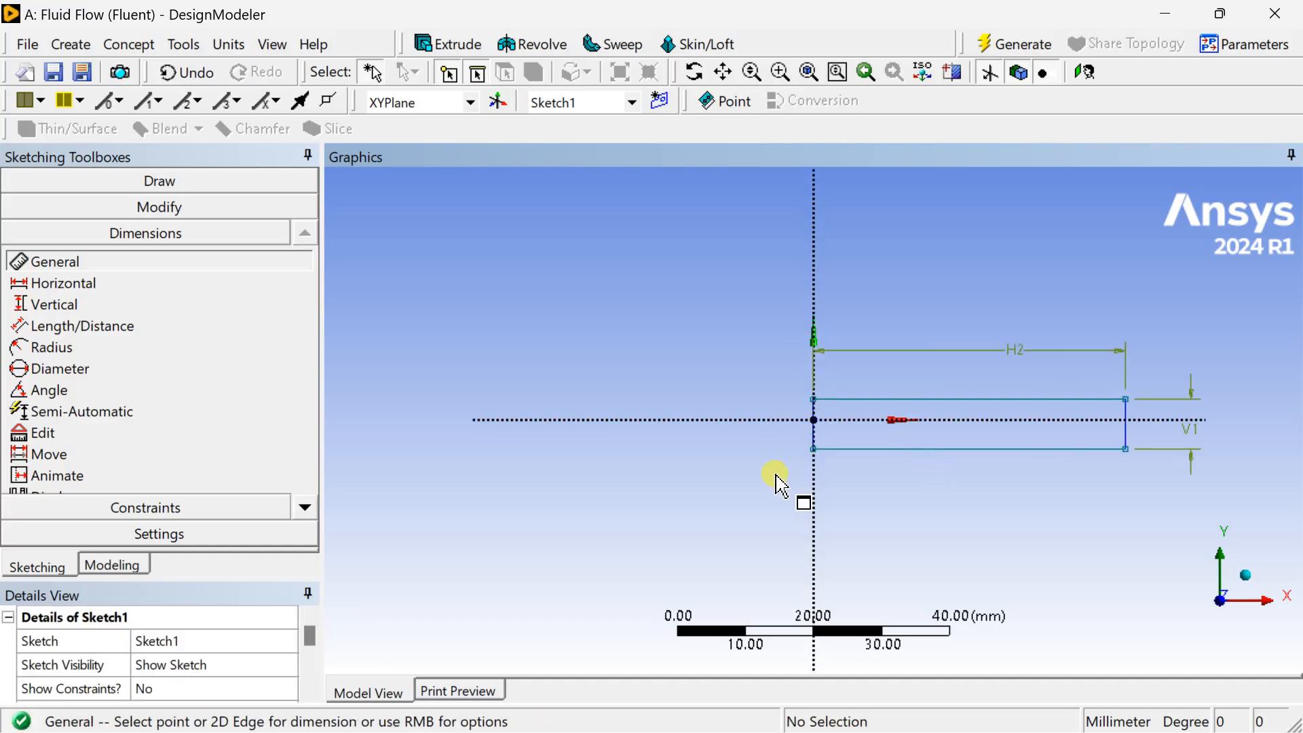
- Constrain the rectangle's upper and lower edges to be symmetric about the horizontal axis
{"action": "left_click", "coordinate": [171, 503]}
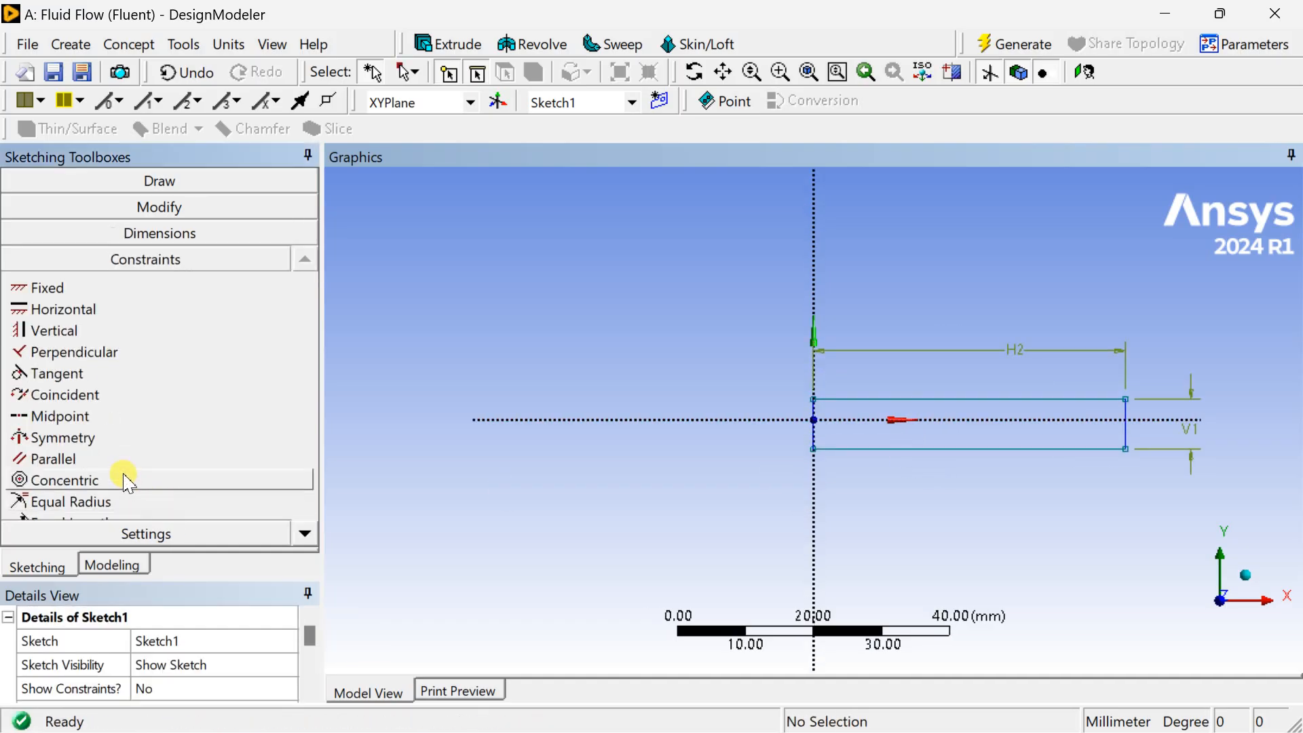
{"action": "left_click", "coordinate": [93, 436]}
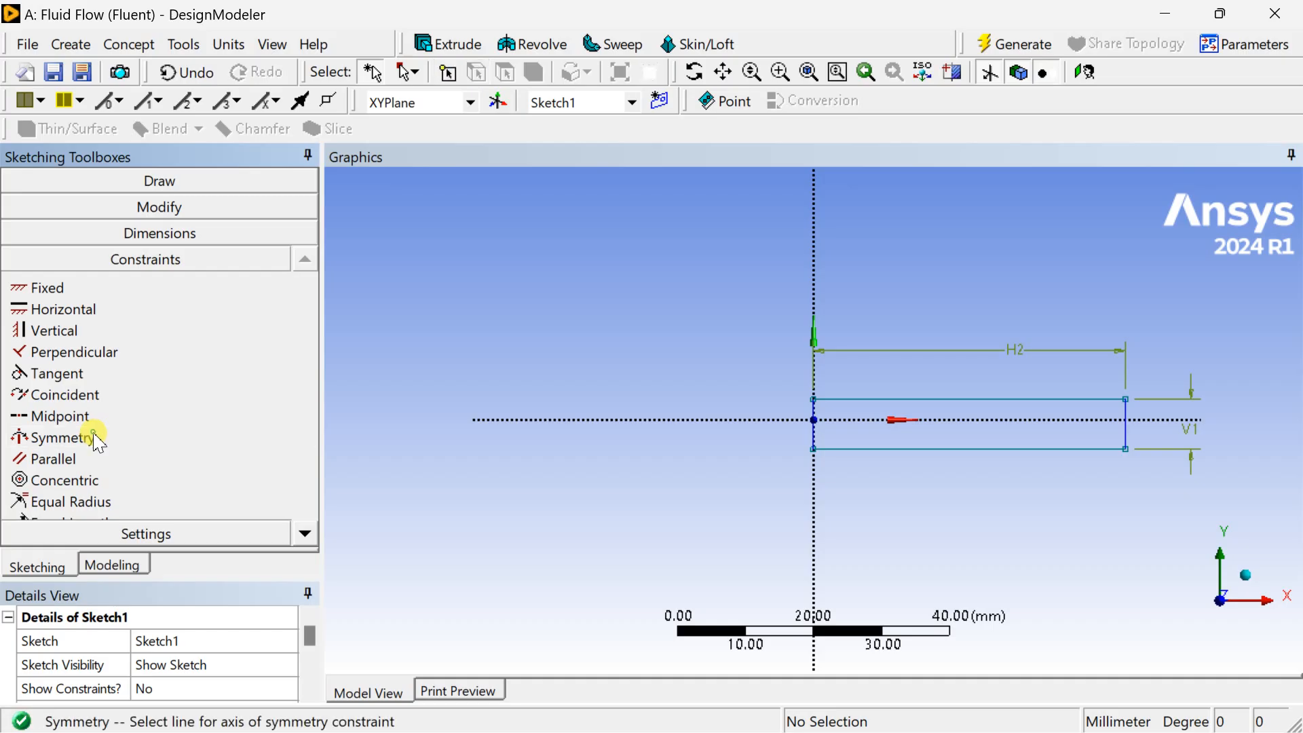
{"action": "left_click", "coordinate": [747, 420]}
{"action": "left_click", "coordinate": [863, 399]}
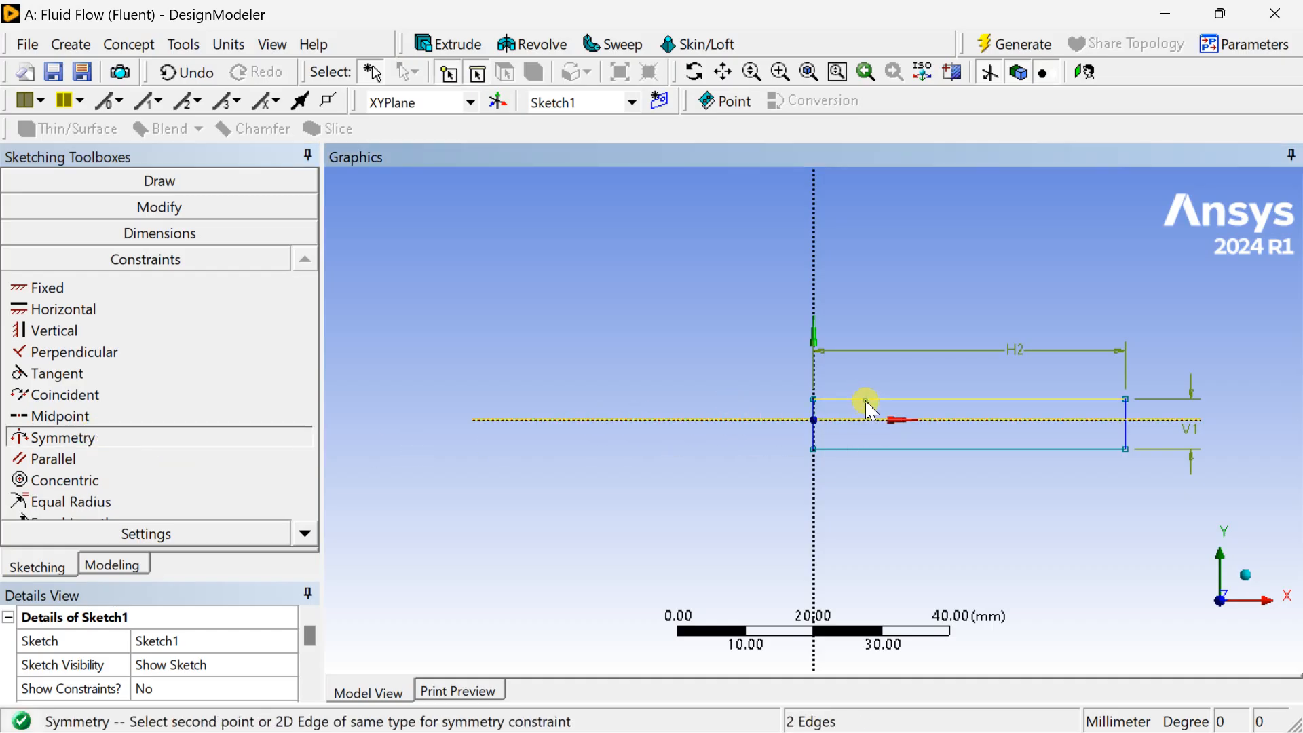
{"action": "left_click", "coordinate": [853, 449]}
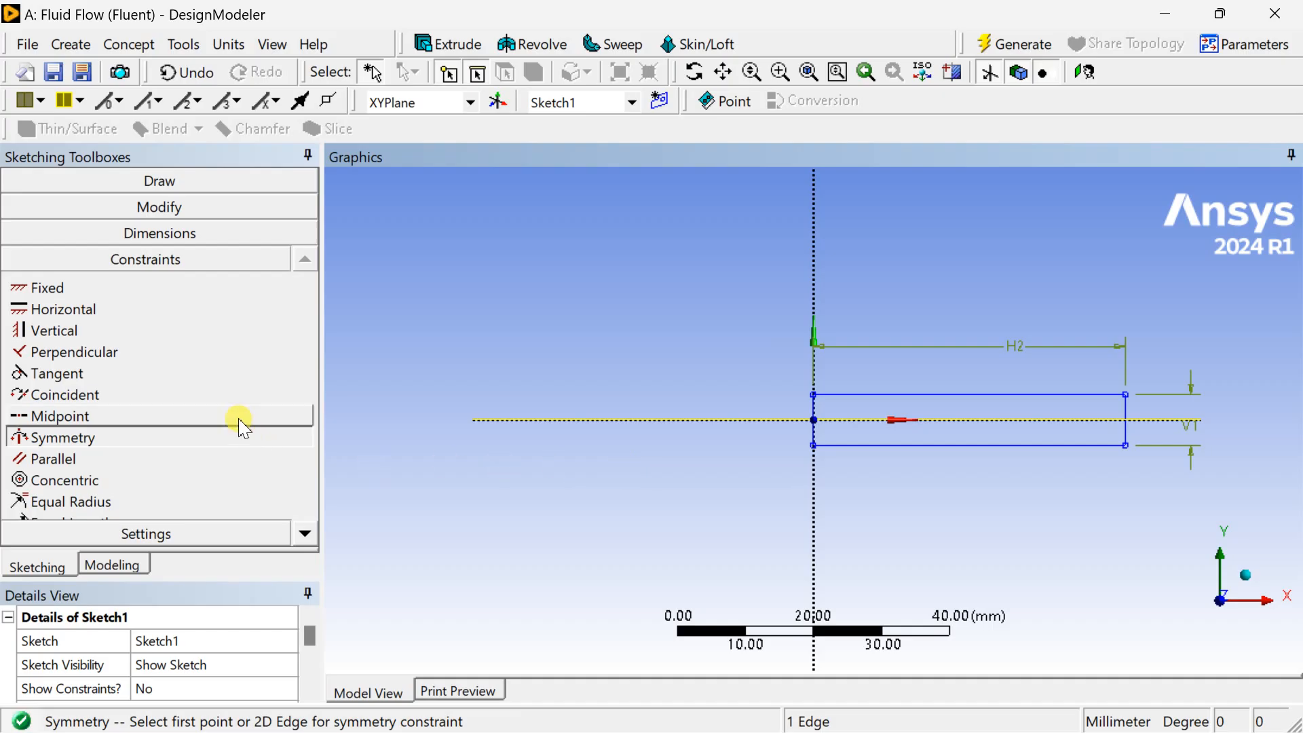
- Set the rectangle's length H2 to 1000 mm and its height V1 to 98 mm, and generate the geometry
{"action": "mouse_move", "coordinate": [228, 578]}
{"action": "left_mouse_down"}
{"action": "mouse_move", "coordinate": [217, 486]}
{"action": "mouse_move", "coordinate": [232, 404]}
{"action": "left_mouse_up"}
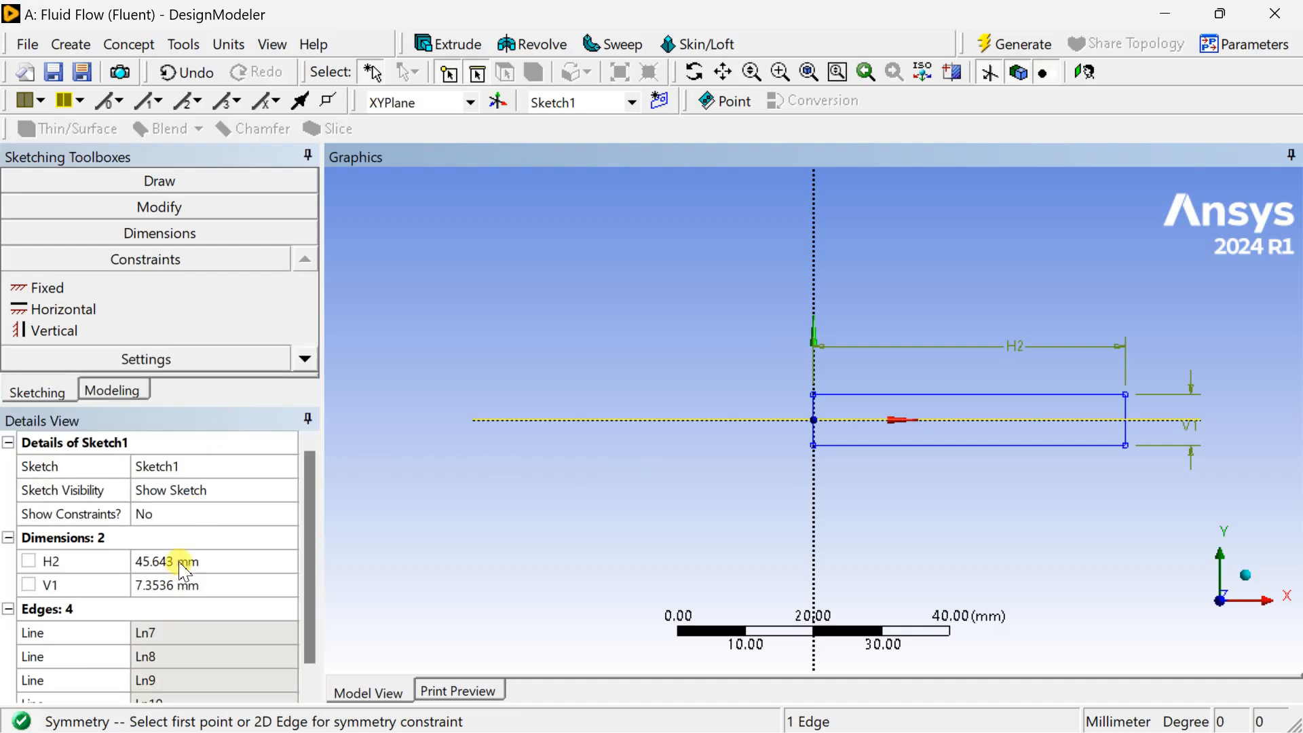
{"action": "left_click", "coordinate": [181, 563]}
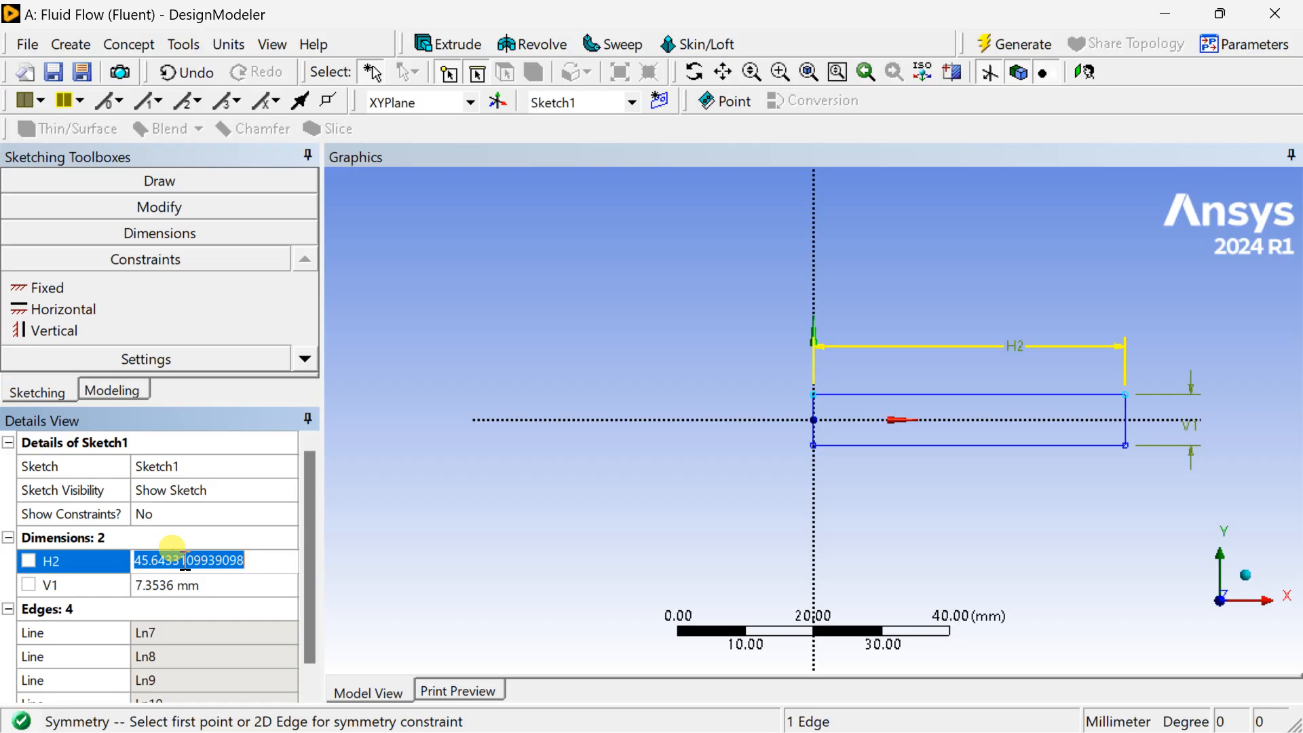
{"action": "type", "text": "1000"}
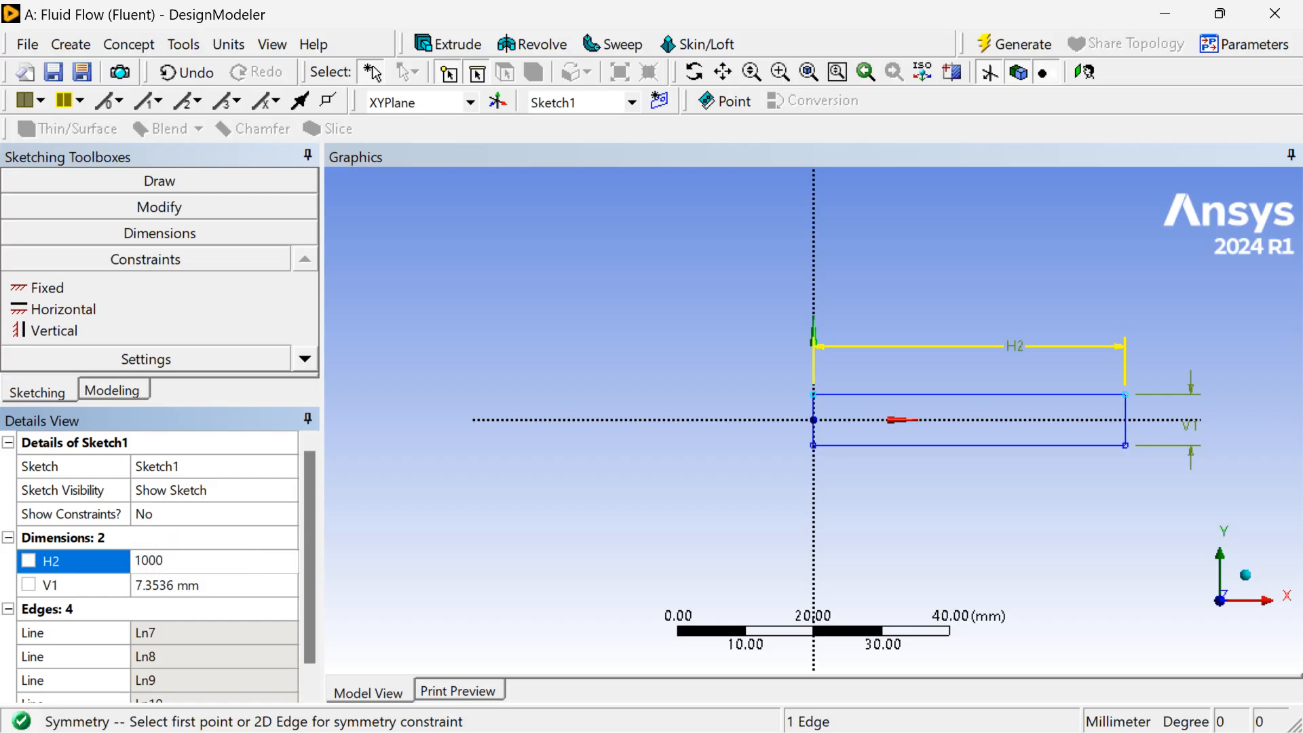
{"action": "key", "text": "Return"}
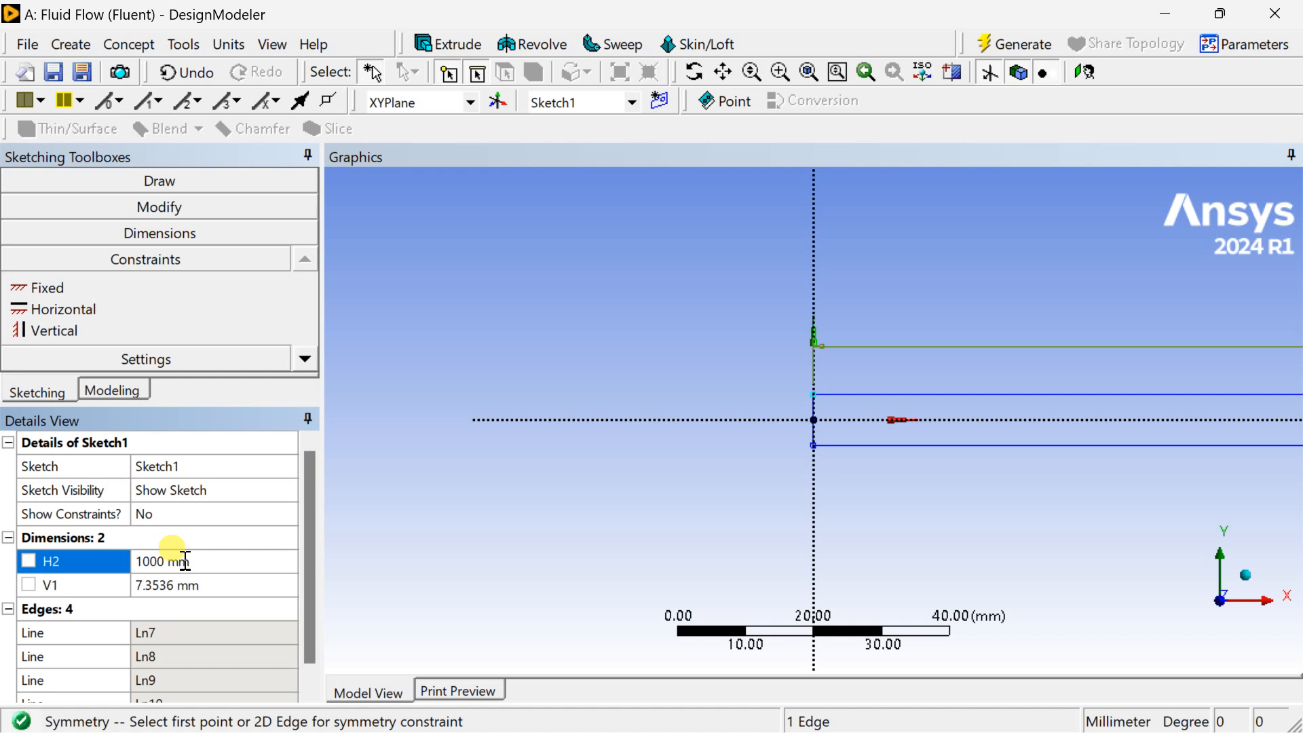
{"action": "left_click", "coordinate": [183, 587]}
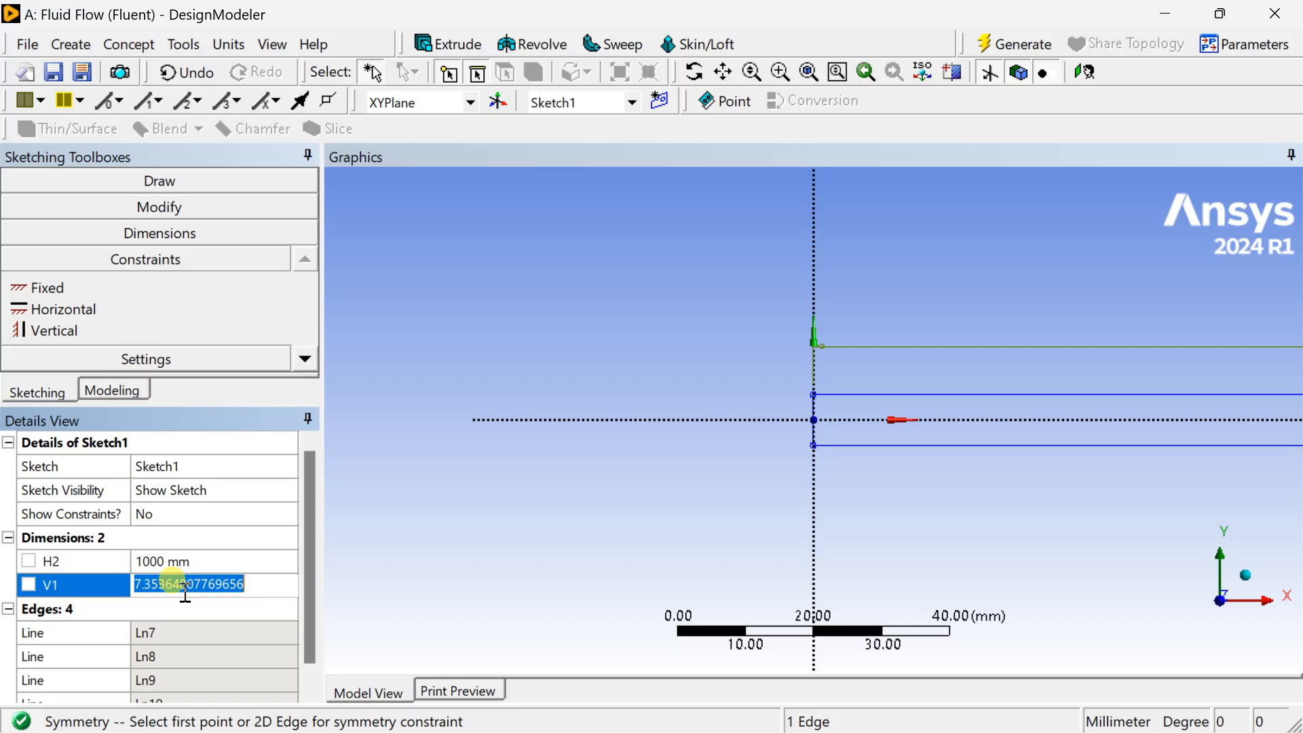
{"action": "type", "text": "98"}
{"action": "key", "text": "Return"}
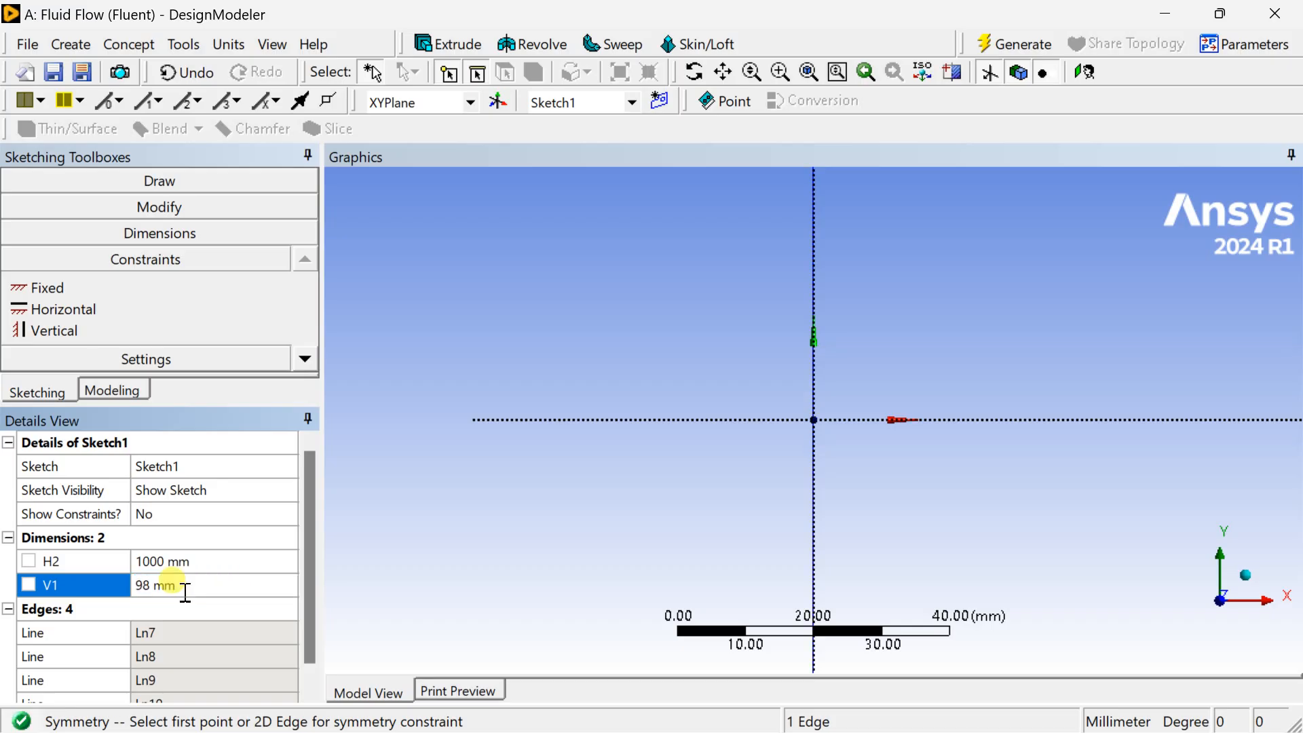
{"action": "scroll", "coordinate": [850, 355], "scroll_direction": "down", "scroll_amount": 8}
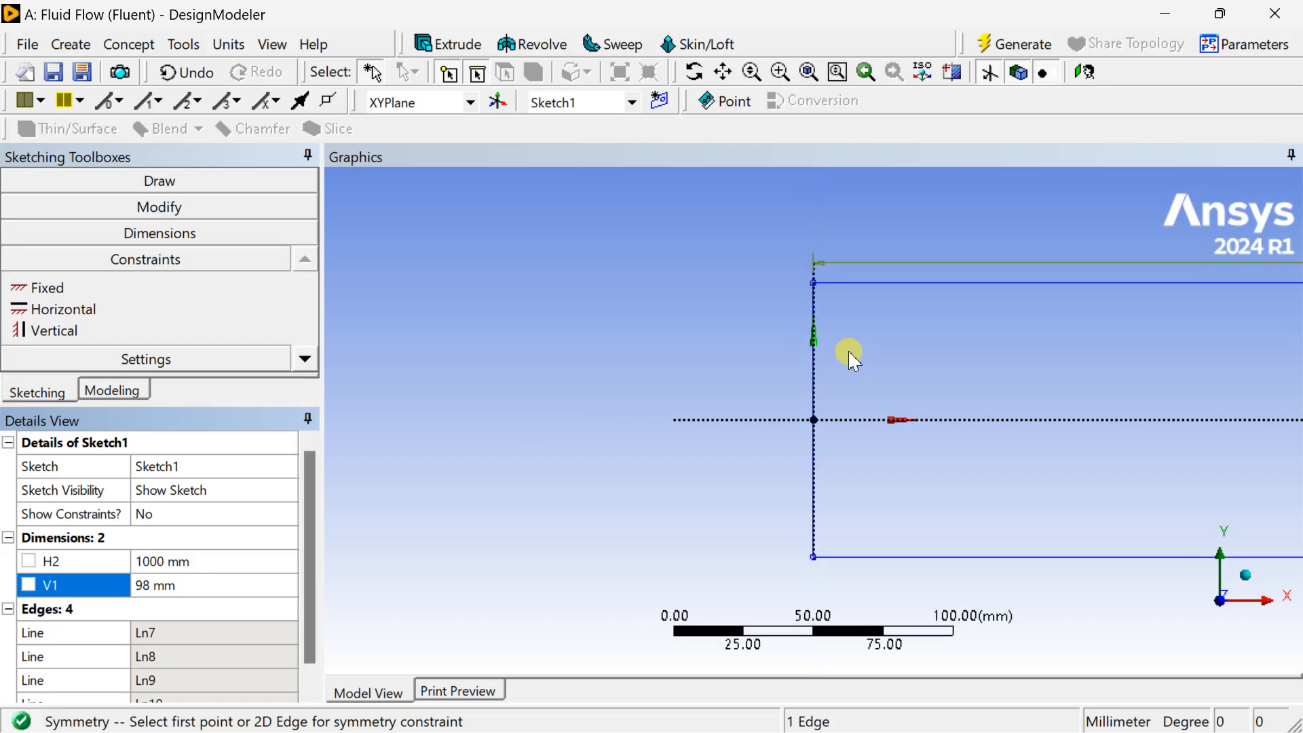
{"action": "scroll", "coordinate": [853, 363], "scroll_direction": "down", "scroll_amount": 2}
{"action": "scroll", "coordinate": [1045, 406], "scroll_direction": "up", "scroll_amount": 1}
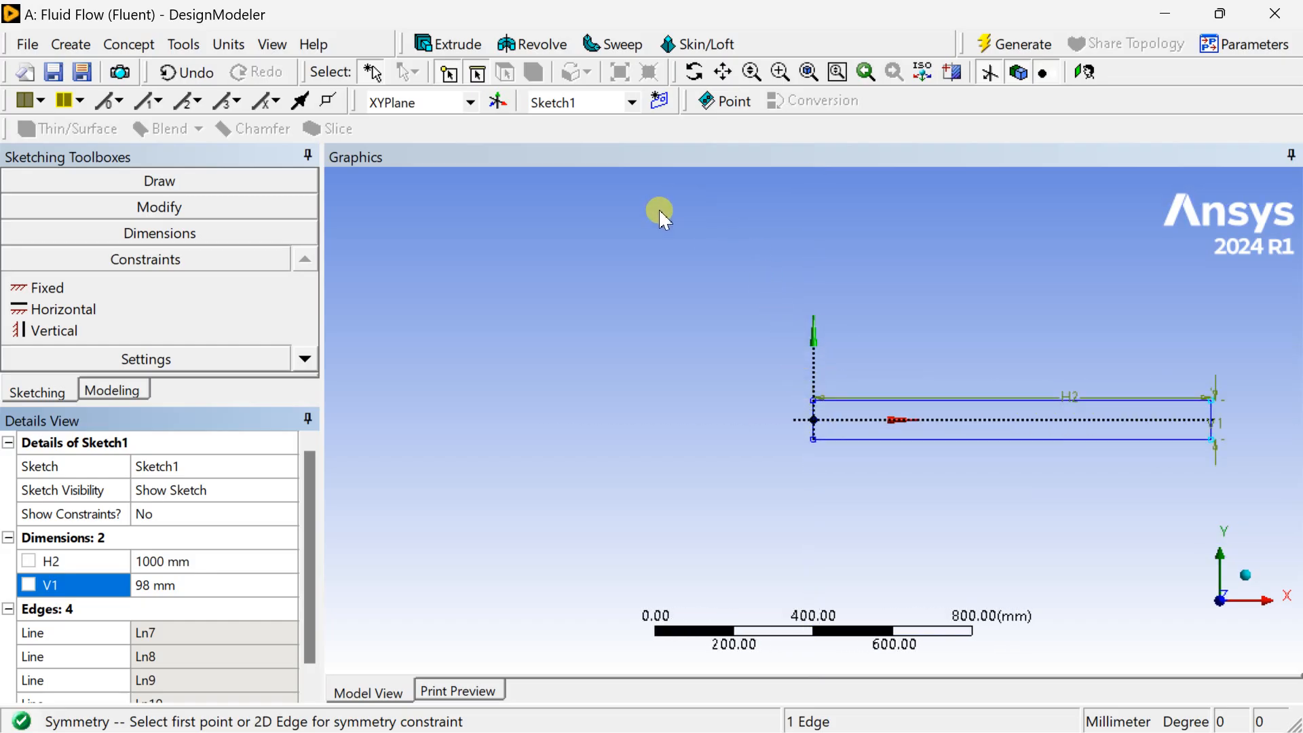
{"action": "left_click", "coordinate": [943, 188]}
{"action": "left_click", "coordinate": [1015, 49]}
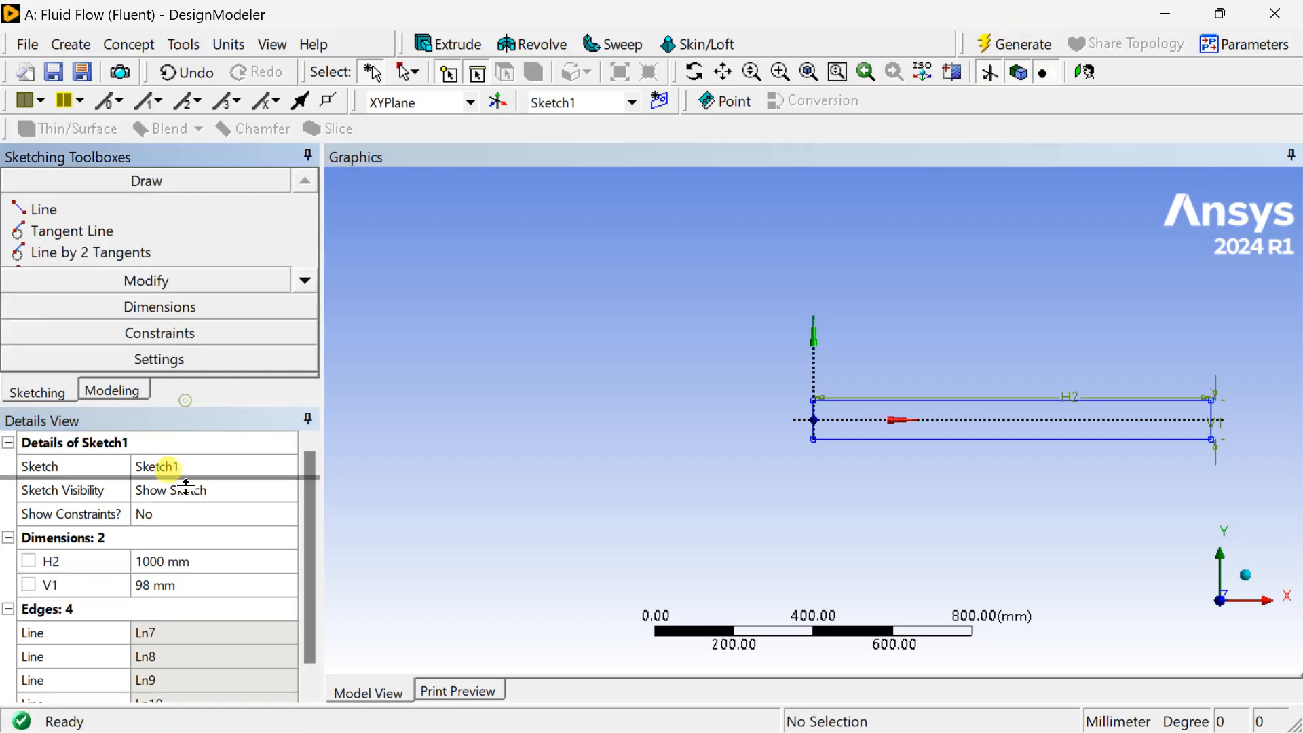
- Draw an open tapering polyline from the rectangle's upper corner on the Y axis to a short vertical edge near X -306 mm and back to the lower corner
{"action": "left_click", "coordinate": [304, 390]}
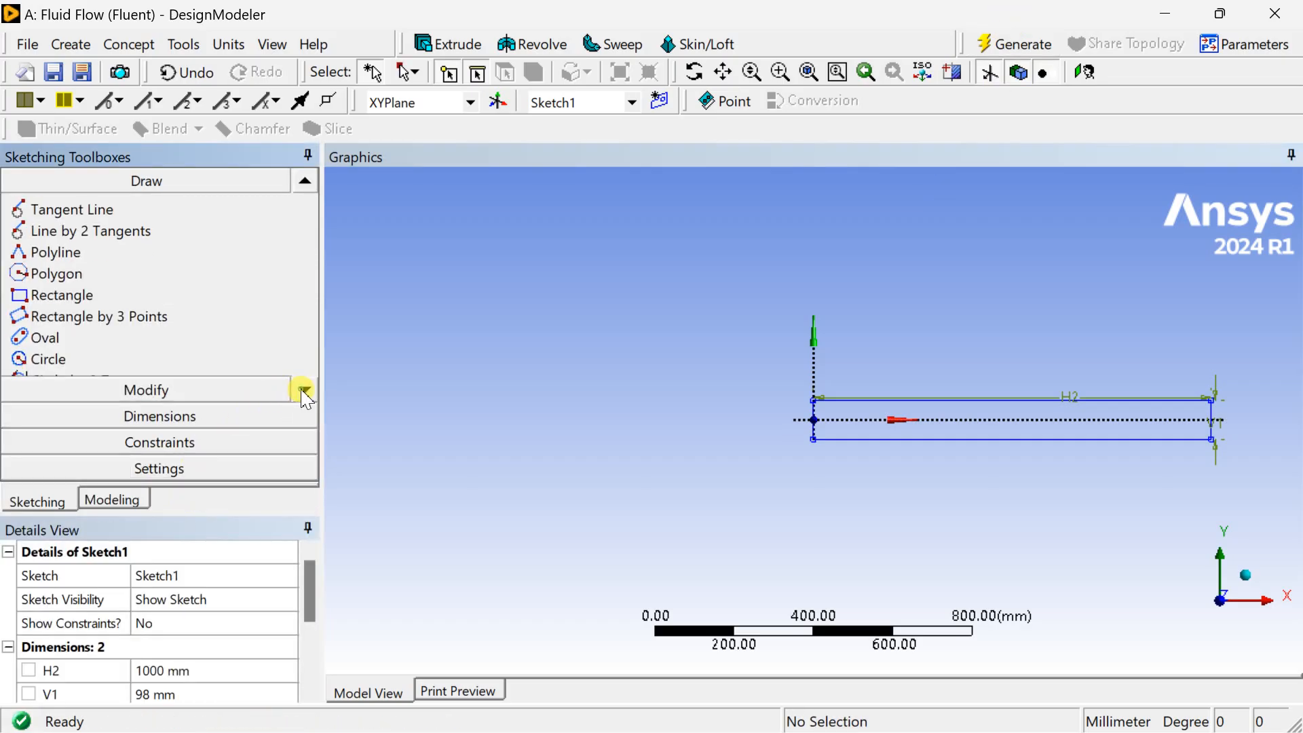
{"action": "left_click", "coordinate": [92, 260]}
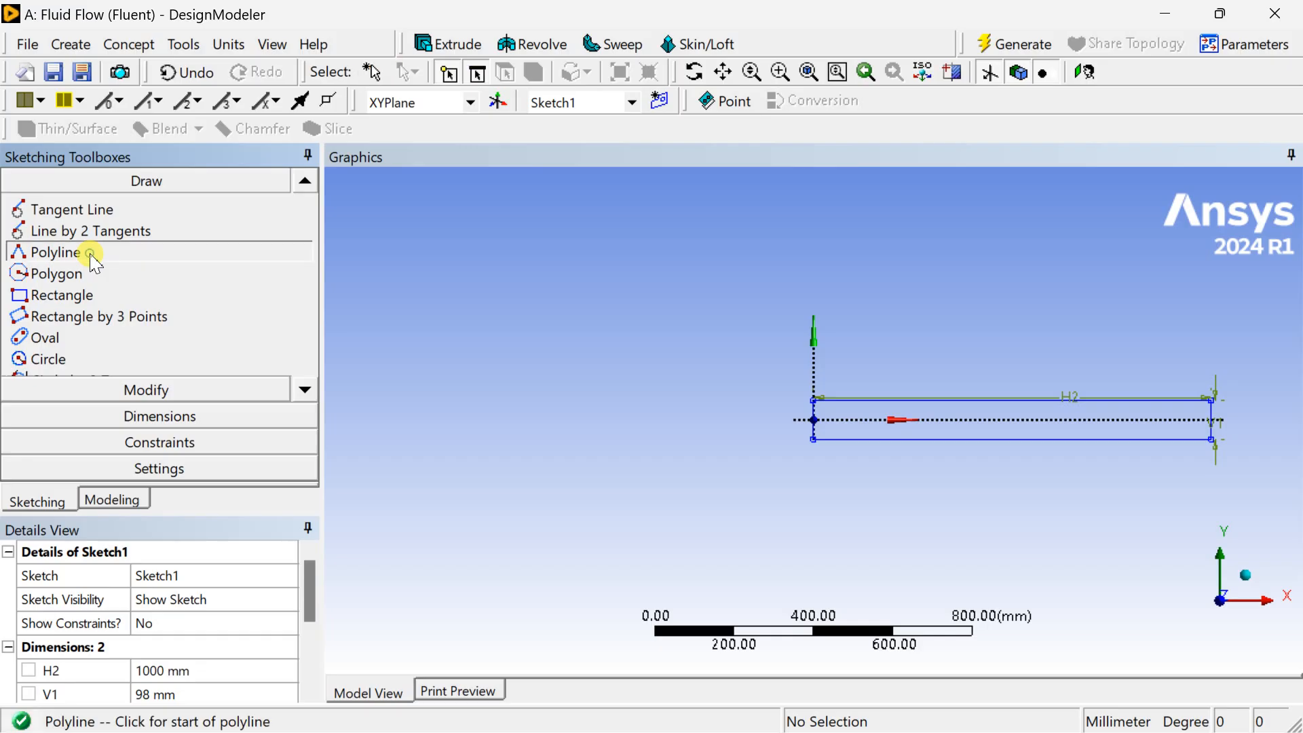
{"action": "scroll", "coordinate": [870, 421], "scroll_direction": "up", "scroll_amount": 2}
{"action": "scroll", "coordinate": [871, 452], "scroll_direction": "up", "scroll_amount": 4}
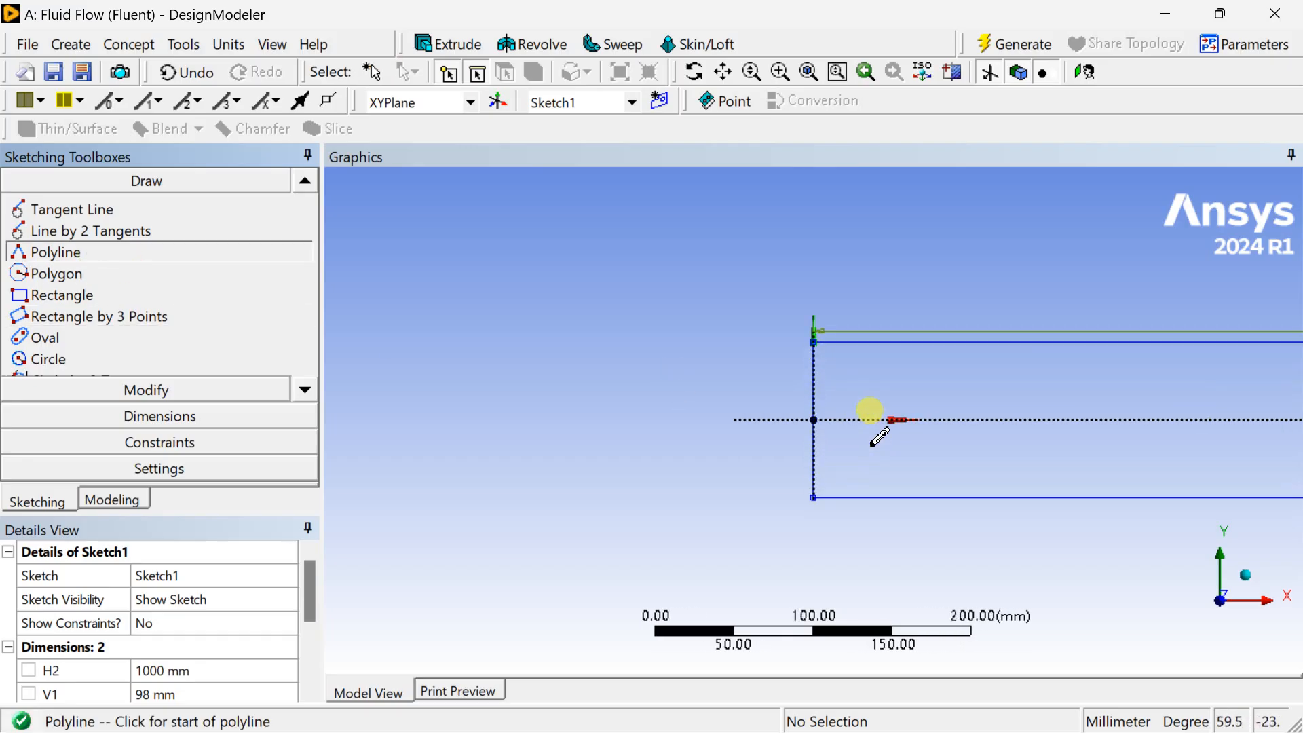
{"action": "left_click", "coordinate": [814, 321]}
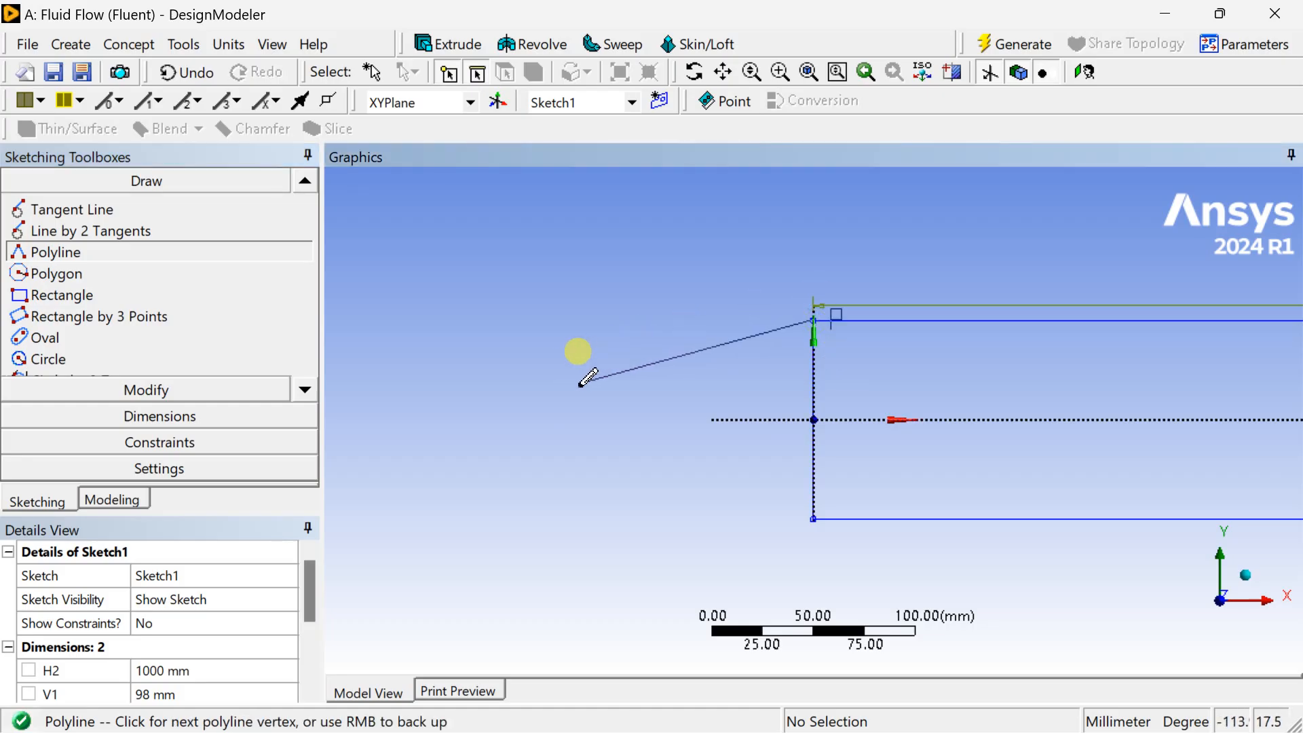
{"action": "scroll", "coordinate": [580, 381], "scroll_direction": "down", "scroll_amount": 2}
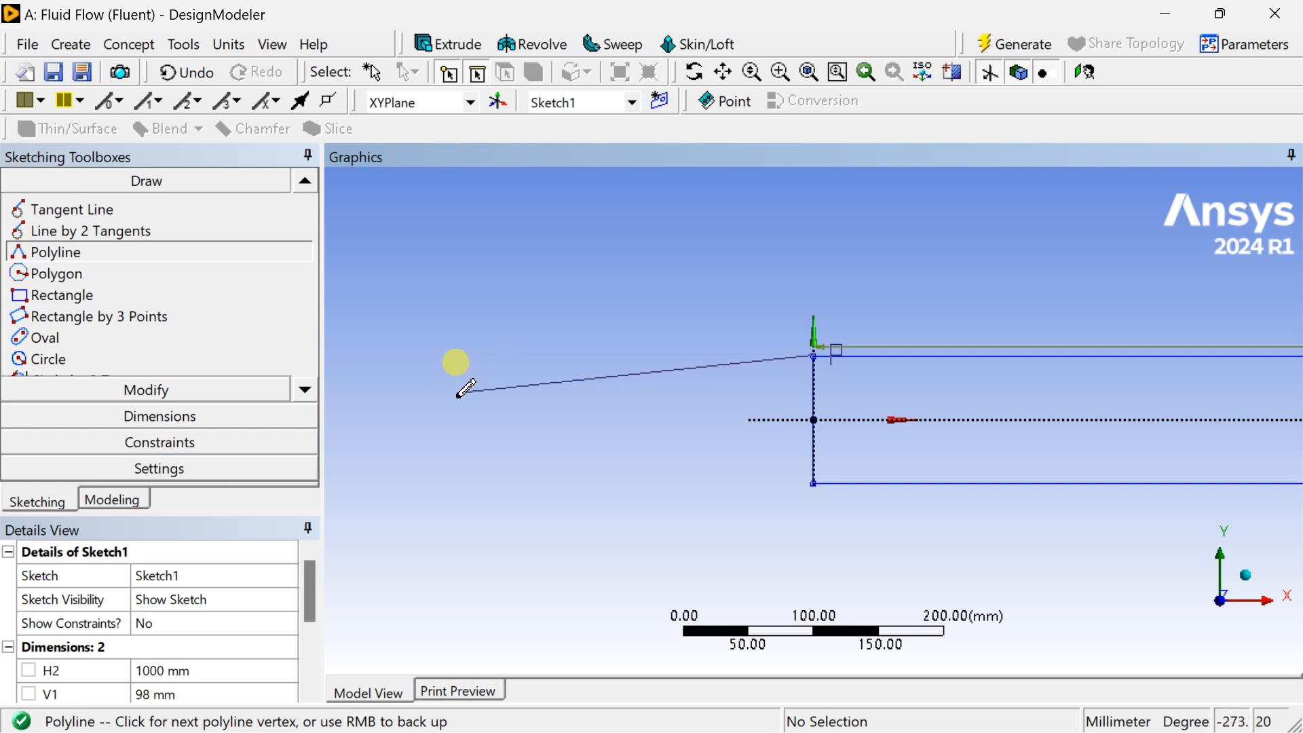
{"action": "left_click", "coordinate": [412, 392]}
{"action": "left_click", "coordinate": [414, 429]}
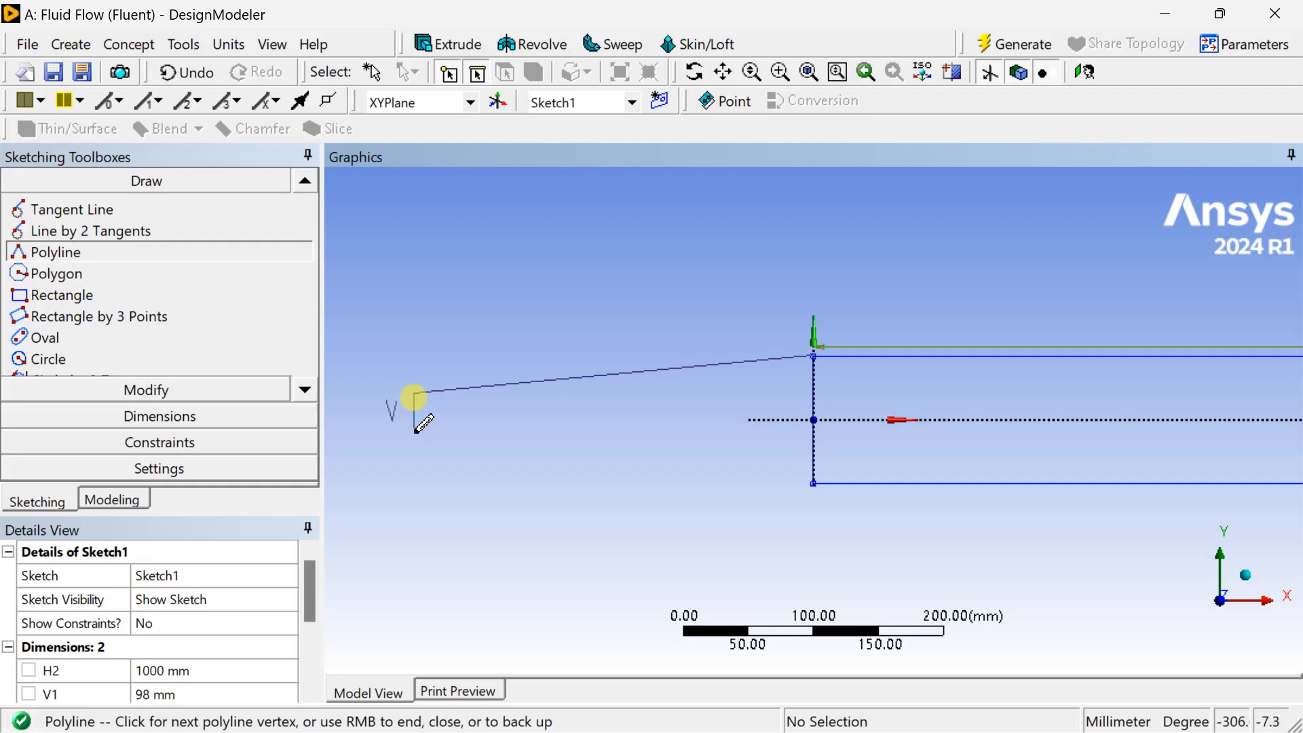
{"action": "left_click", "coordinate": [813, 484]}
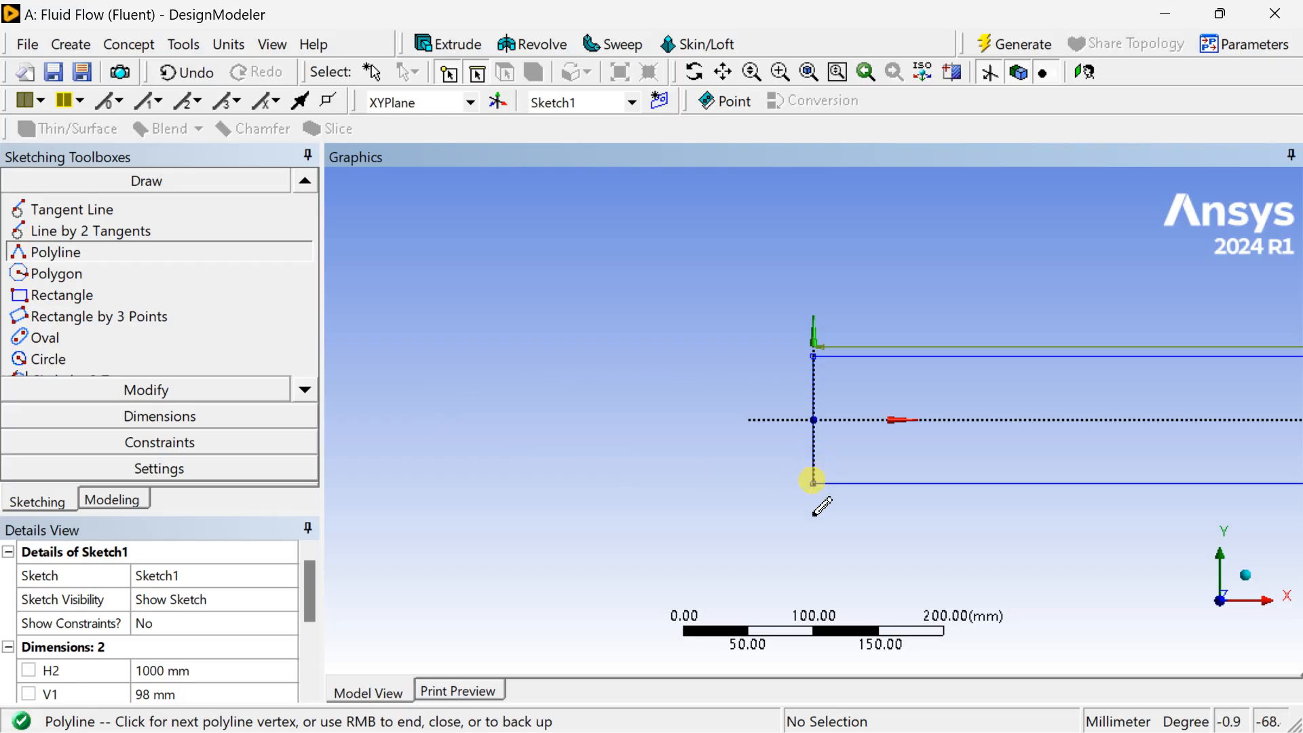
{"action": "right_click", "coordinate": [831, 516]}
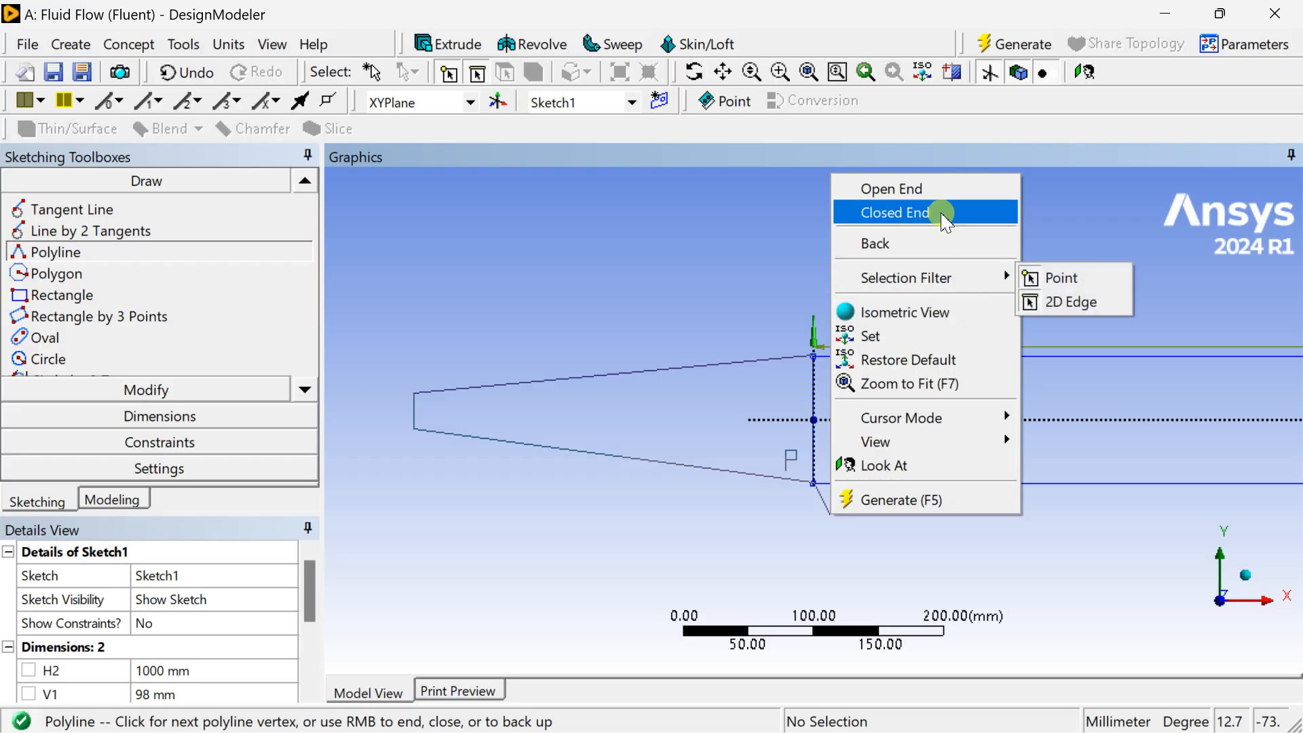
{"action": "left_click", "coordinate": [933, 189]}
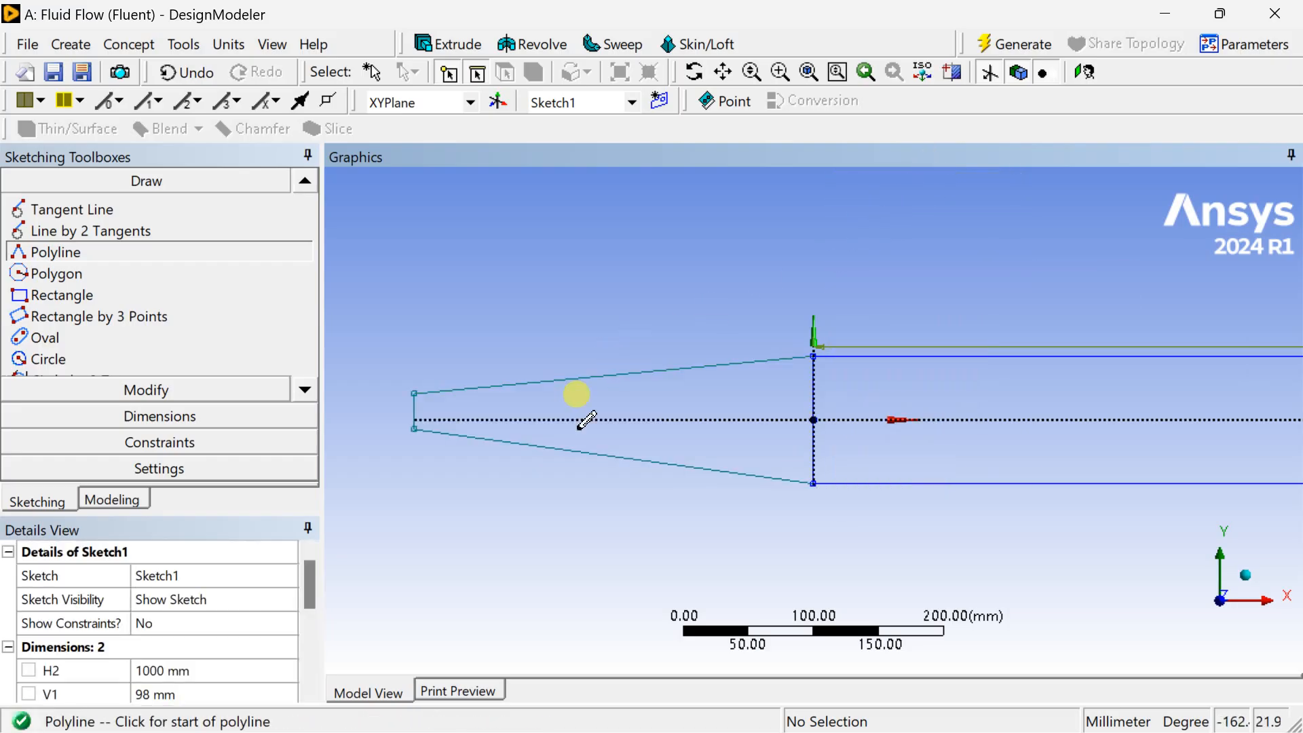
- Add a vertical dimension to the short edge at the narrow end of the tapered section
{"action": "left_click", "coordinate": [183, 417]}
{"action": "left_click", "coordinate": [415, 411]}
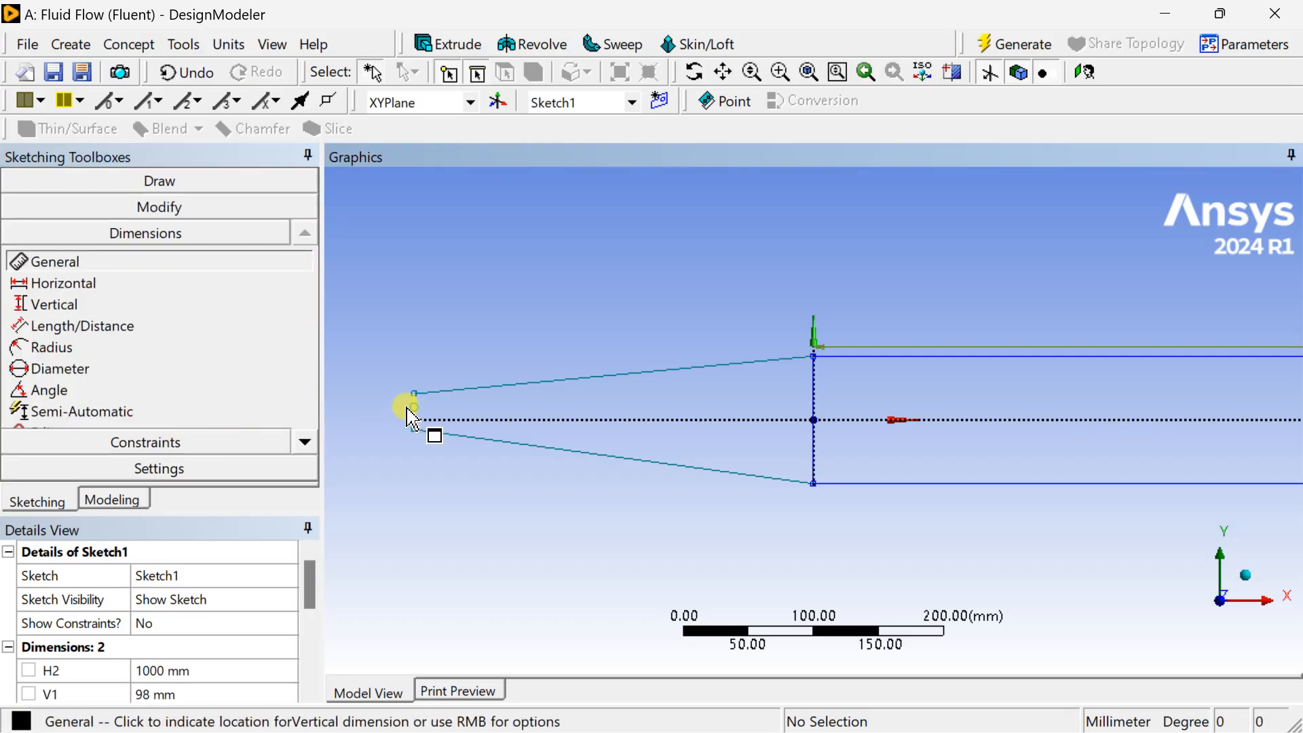
{"action": "left_click", "coordinate": [389, 411]}
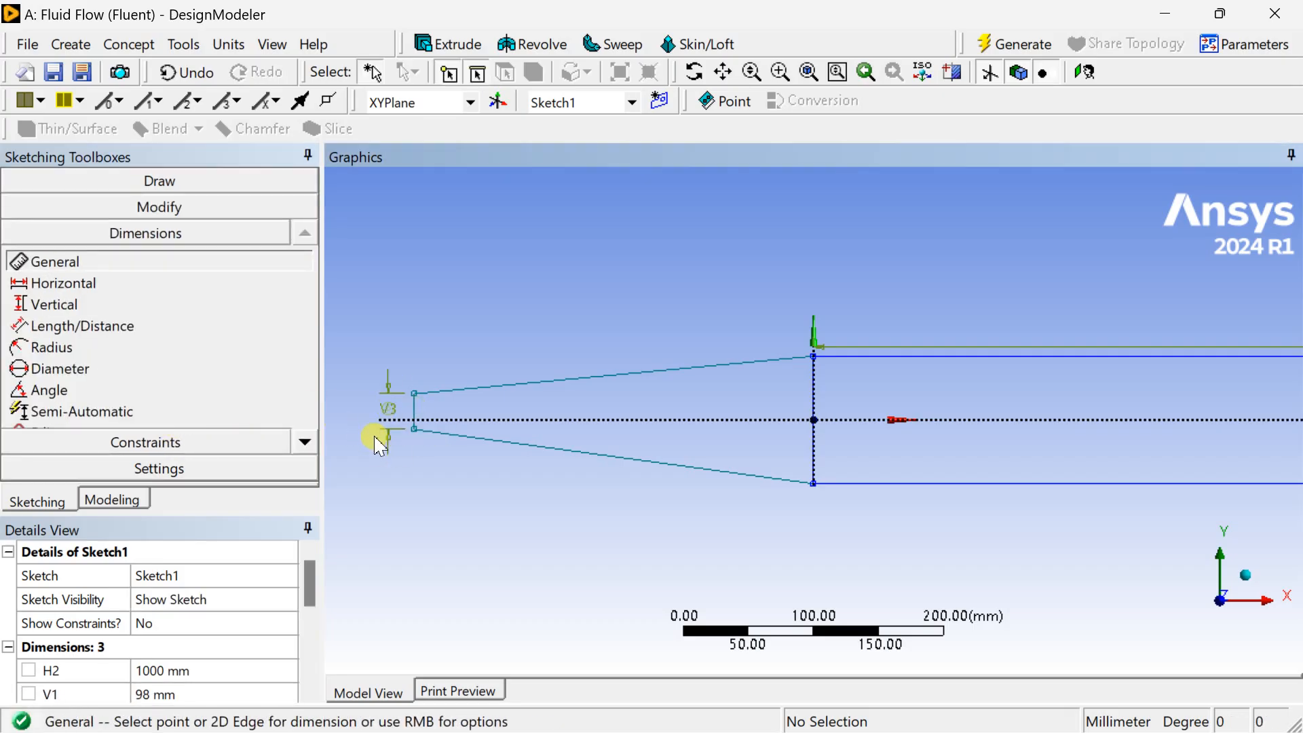
- Add a length dimension from the tapered section's upper narrow-end corner to the rectangle's vertical edge on the Y axis
{"action": "left_click", "coordinate": [414, 394]}
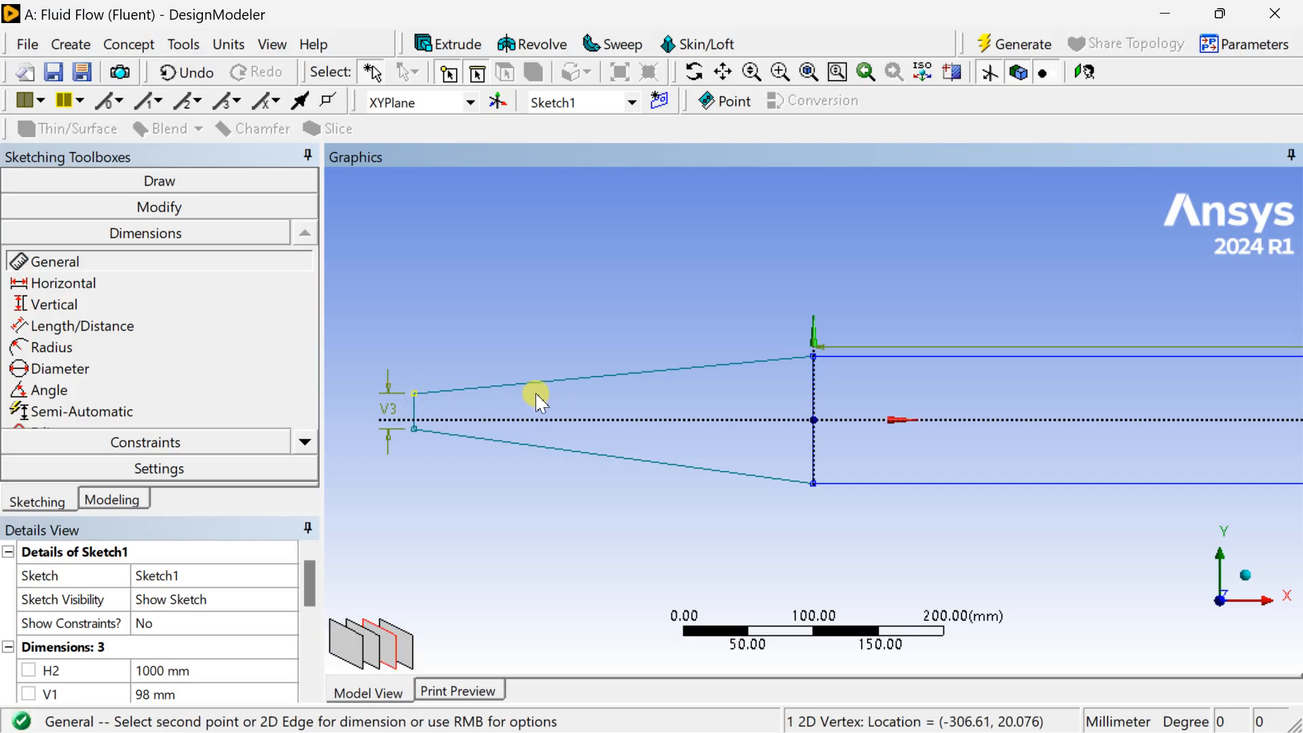
{"action": "left_click", "coordinate": [815, 390]}
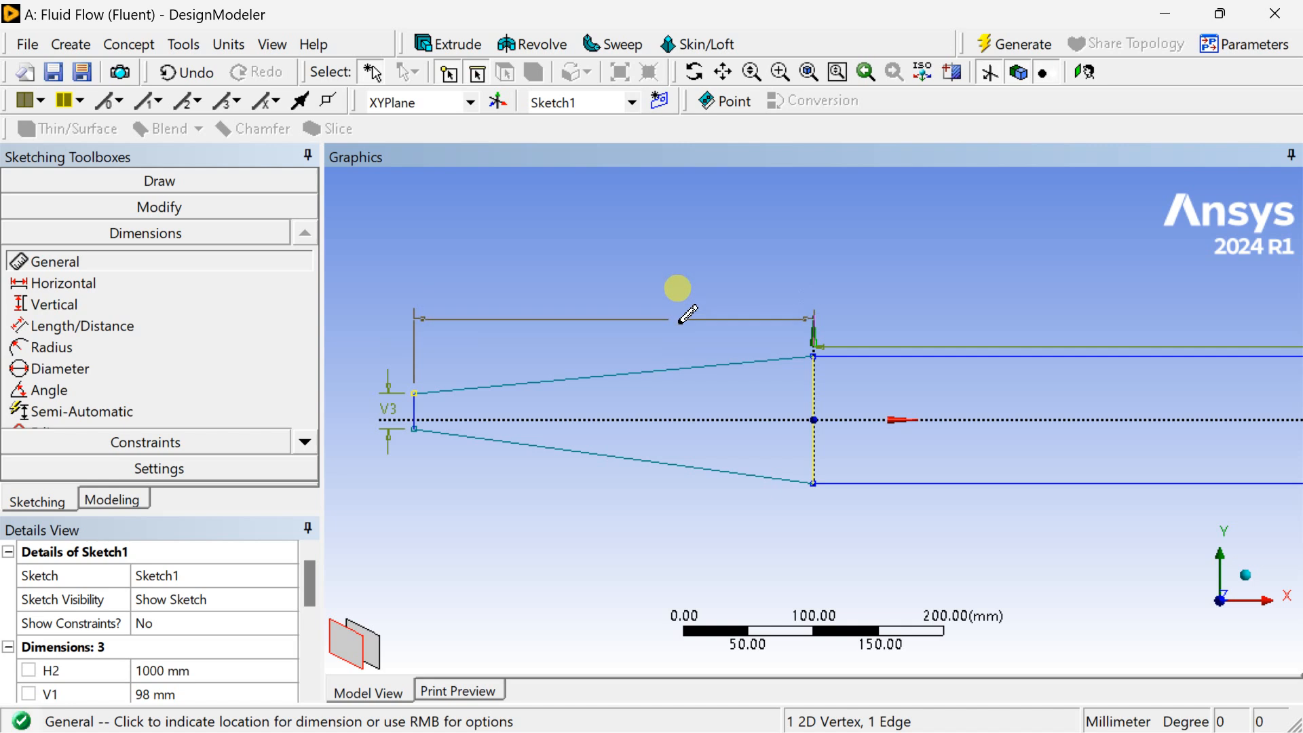
{"action": "left_click", "coordinate": [678, 319]}
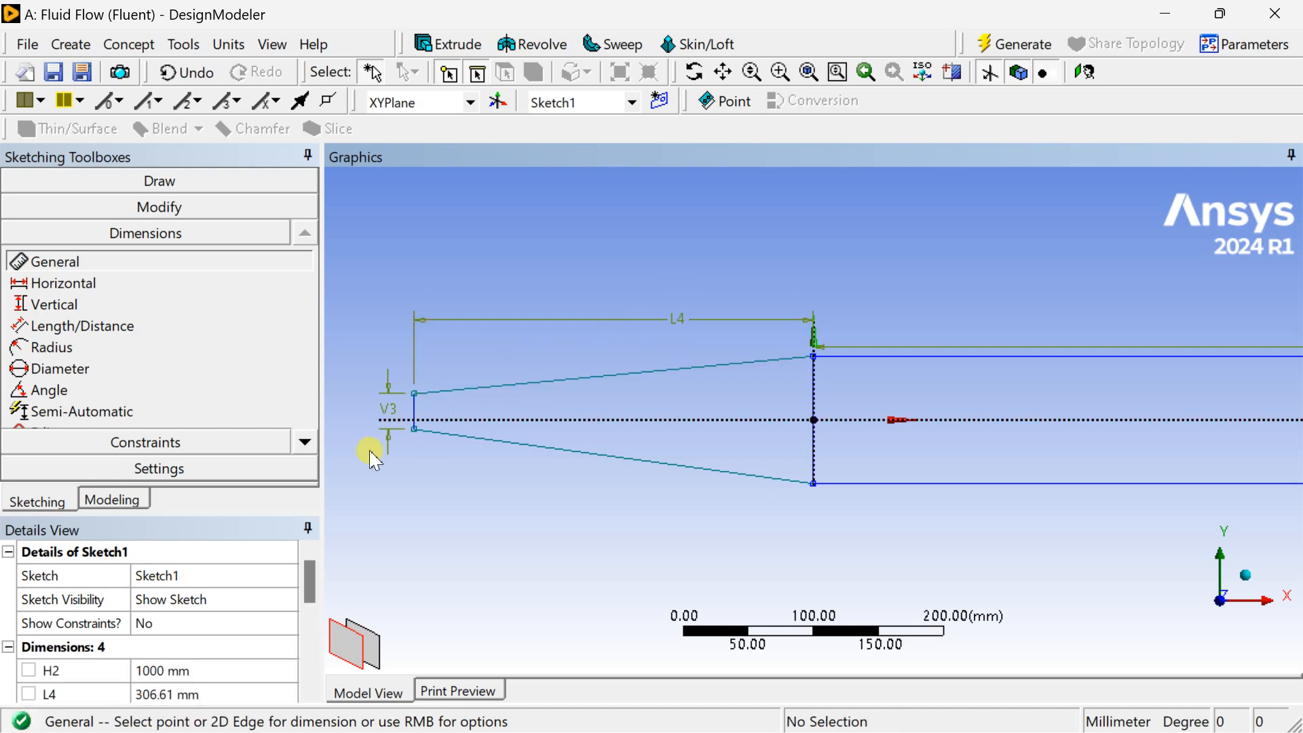
- Constrain the upper and lower sloped edges of the tapered section to be symmetric about the horizontal axis
{"action": "scroll", "coordinate": [375, 460], "scroll_direction": "down", "scroll_amount": 3}
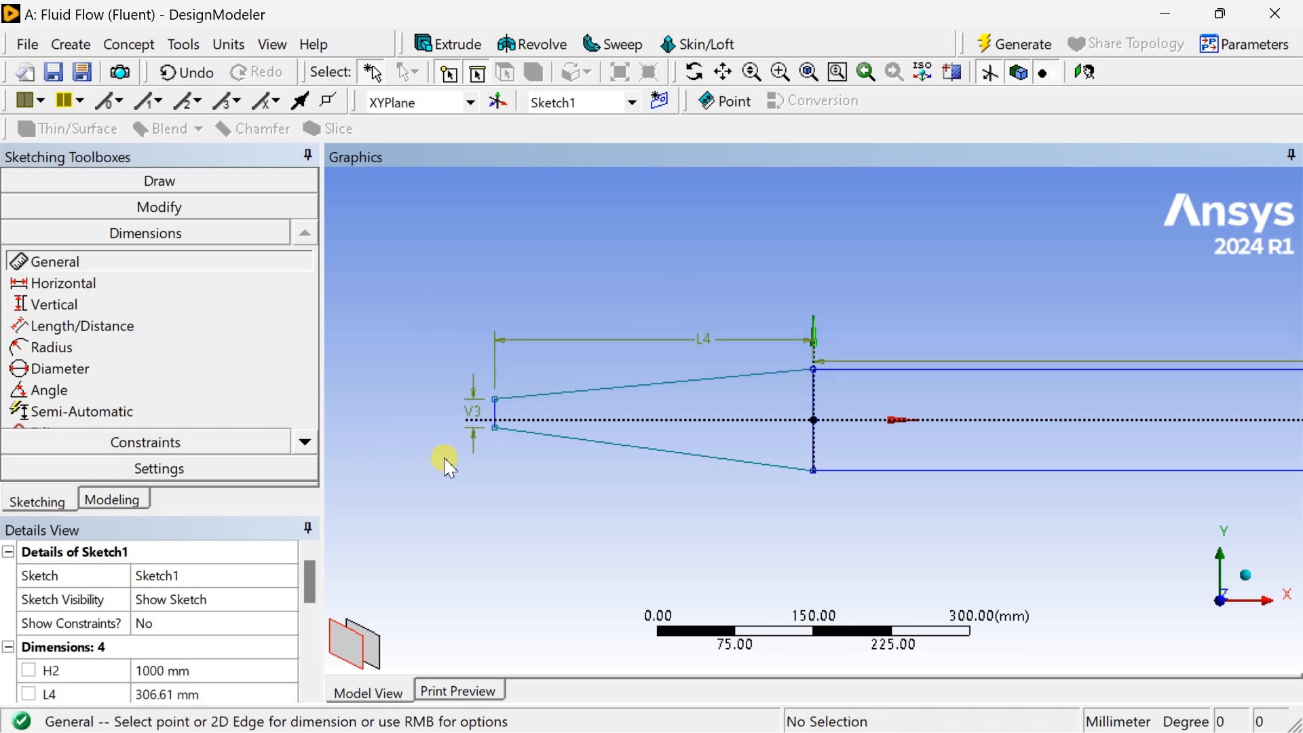
{"action": "left_click", "coordinate": [193, 445]}
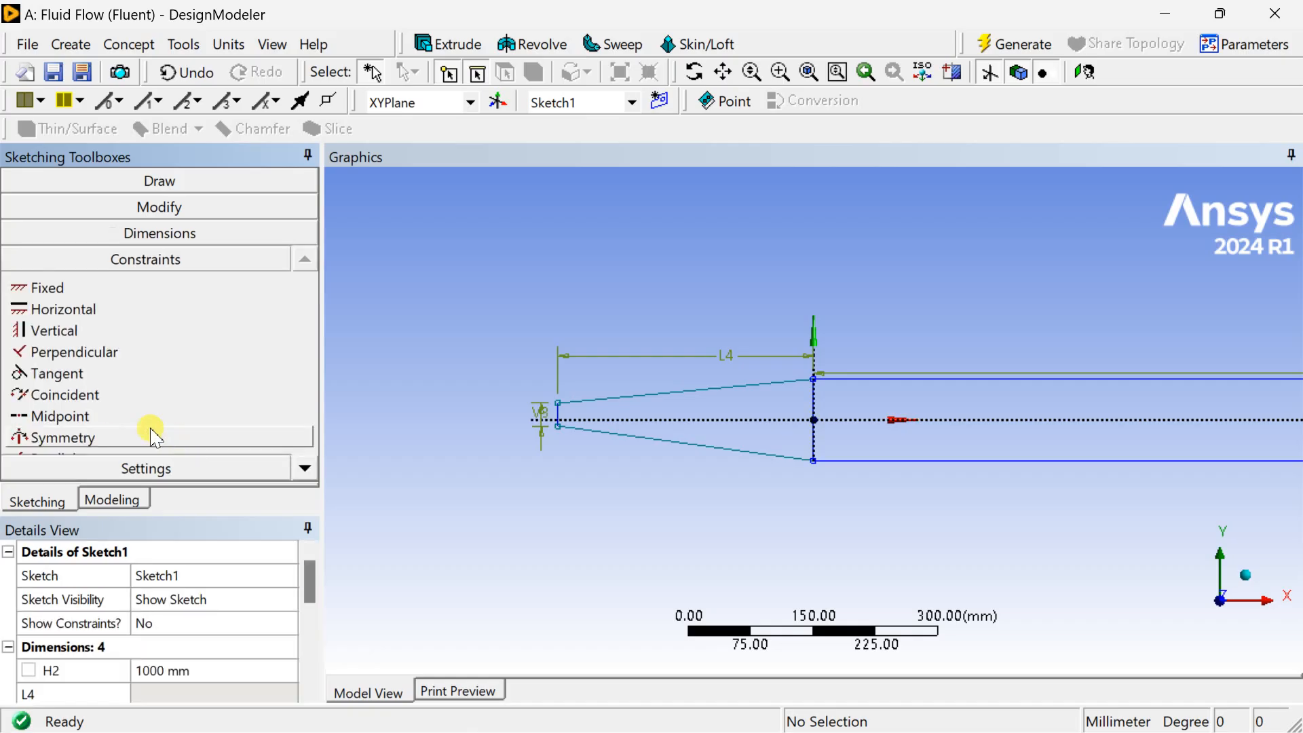
{"action": "left_click", "coordinate": [120, 440]}
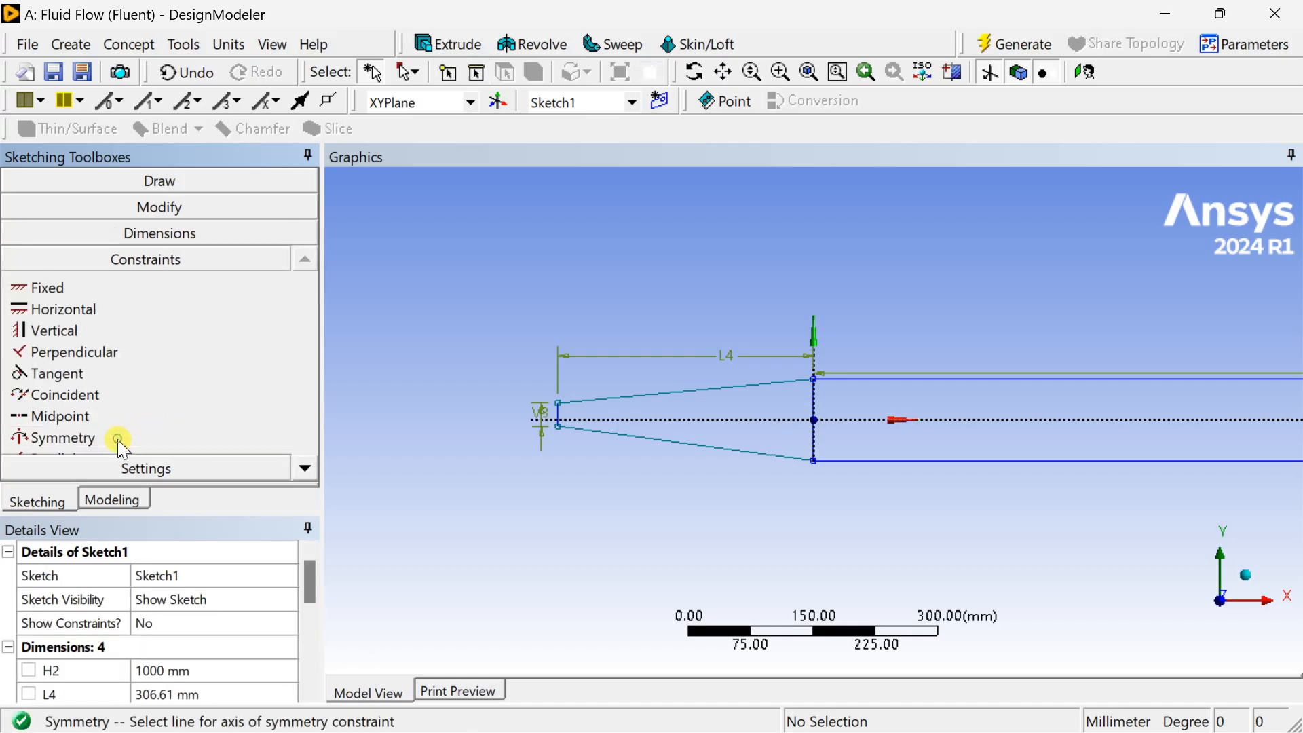
{"action": "left_click", "coordinate": [721, 420]}
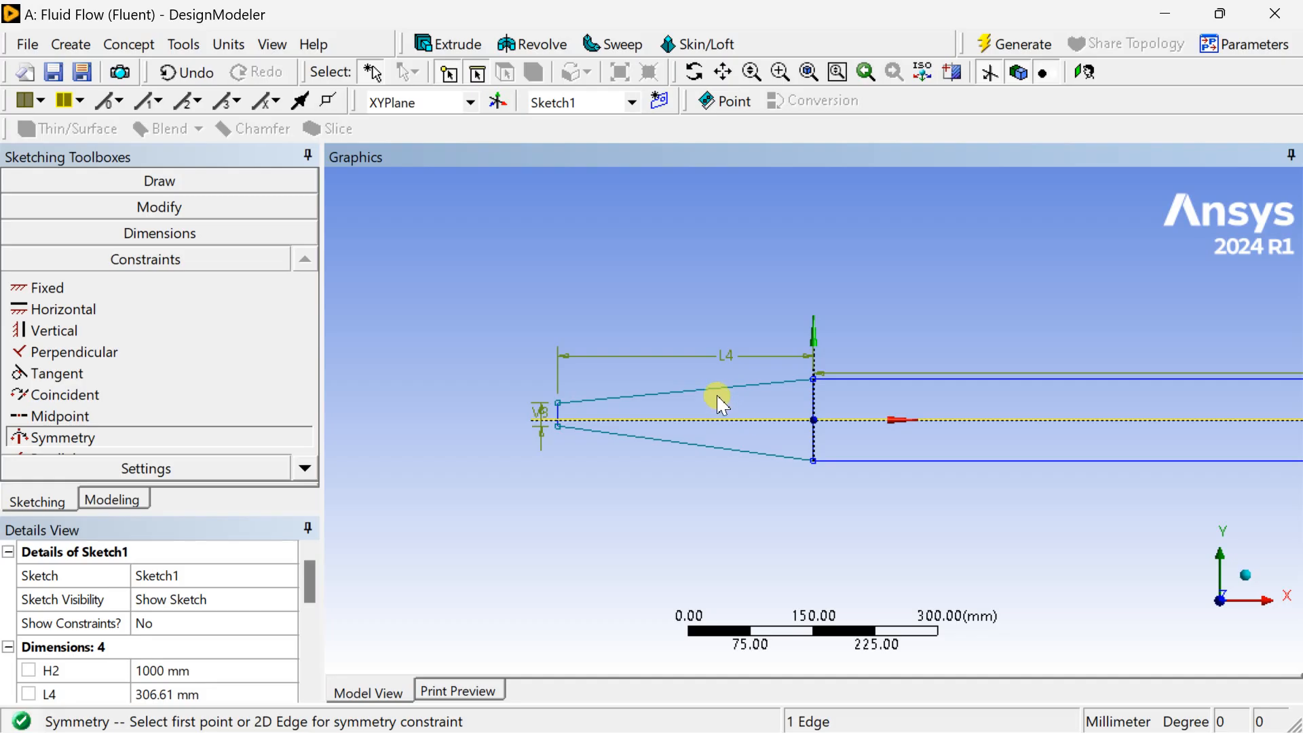
{"action": "left_click", "coordinate": [712, 389]}
{"action": "left_click", "coordinate": [703, 444]}
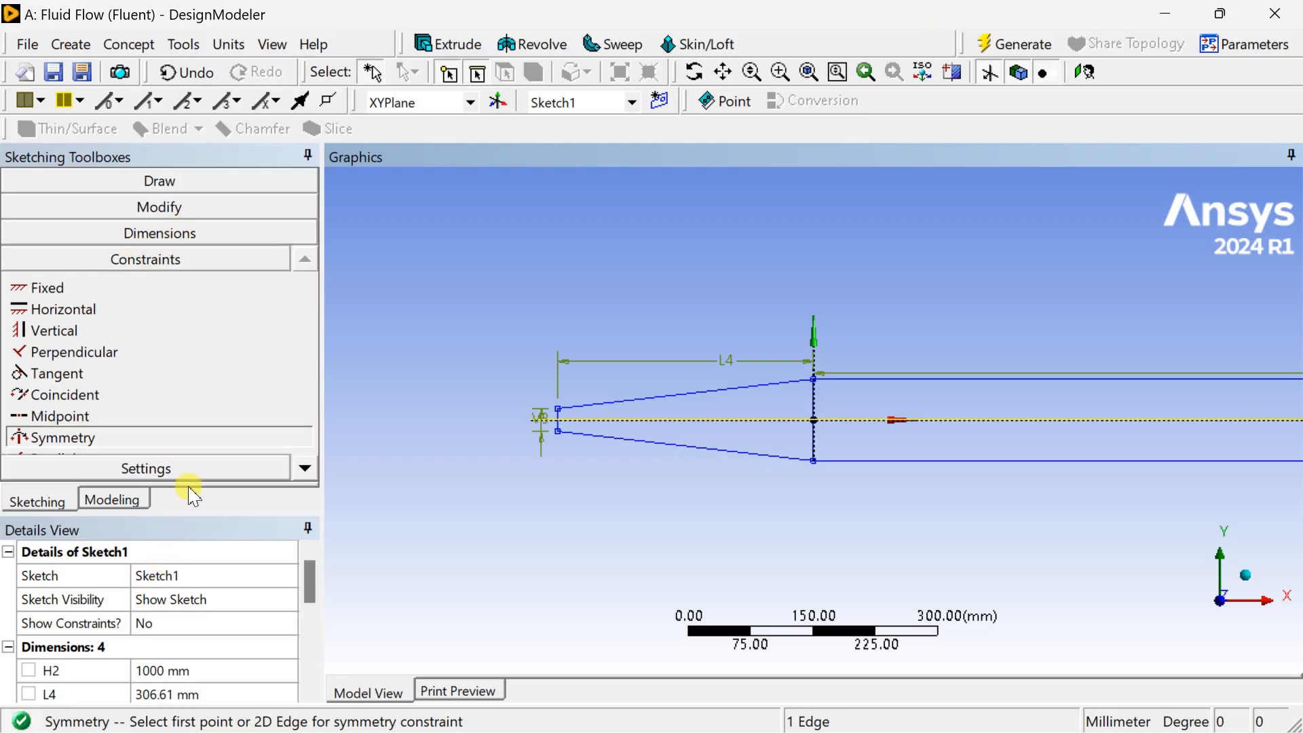
- Set the tapered section's narrow-end height V3 to 4 mm and its length L4 to 350 mm
{"action": "left_click_drag", "start_coordinate": [203, 519], "coordinate": [212, 375]}
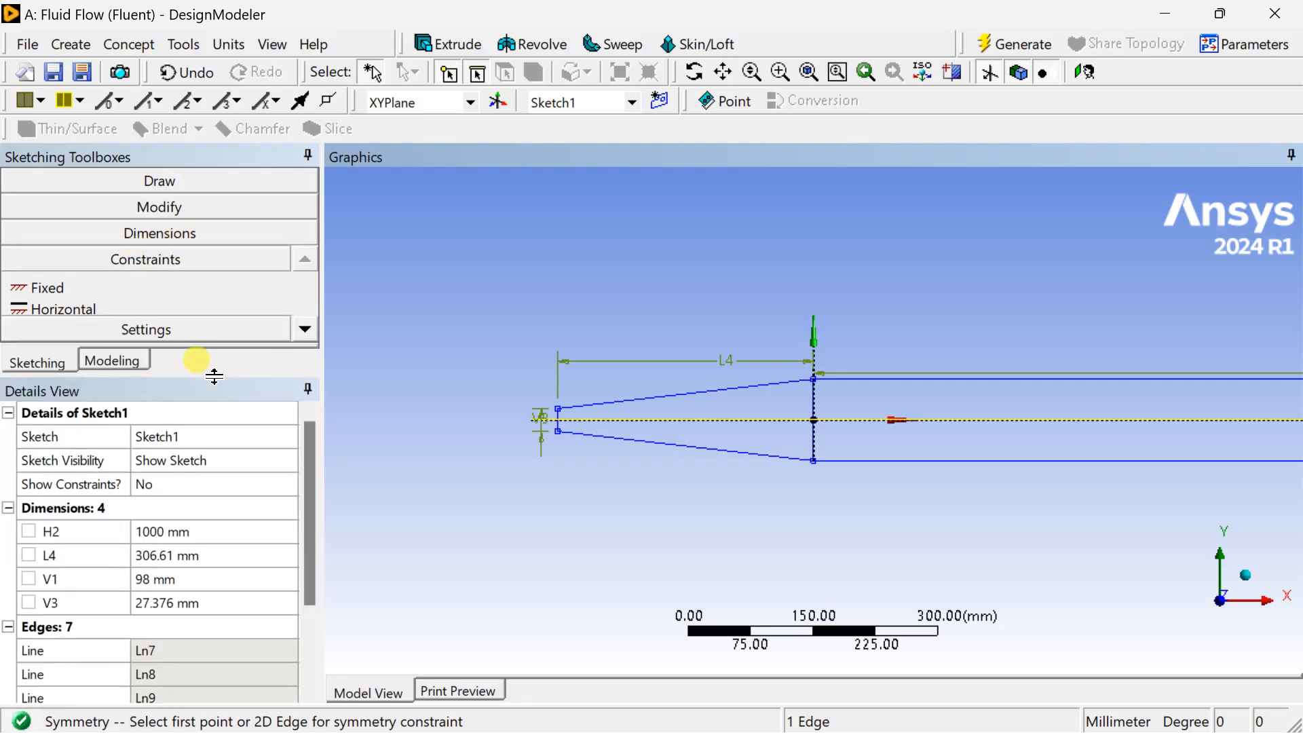
{"action": "left_click", "coordinate": [191, 603]}
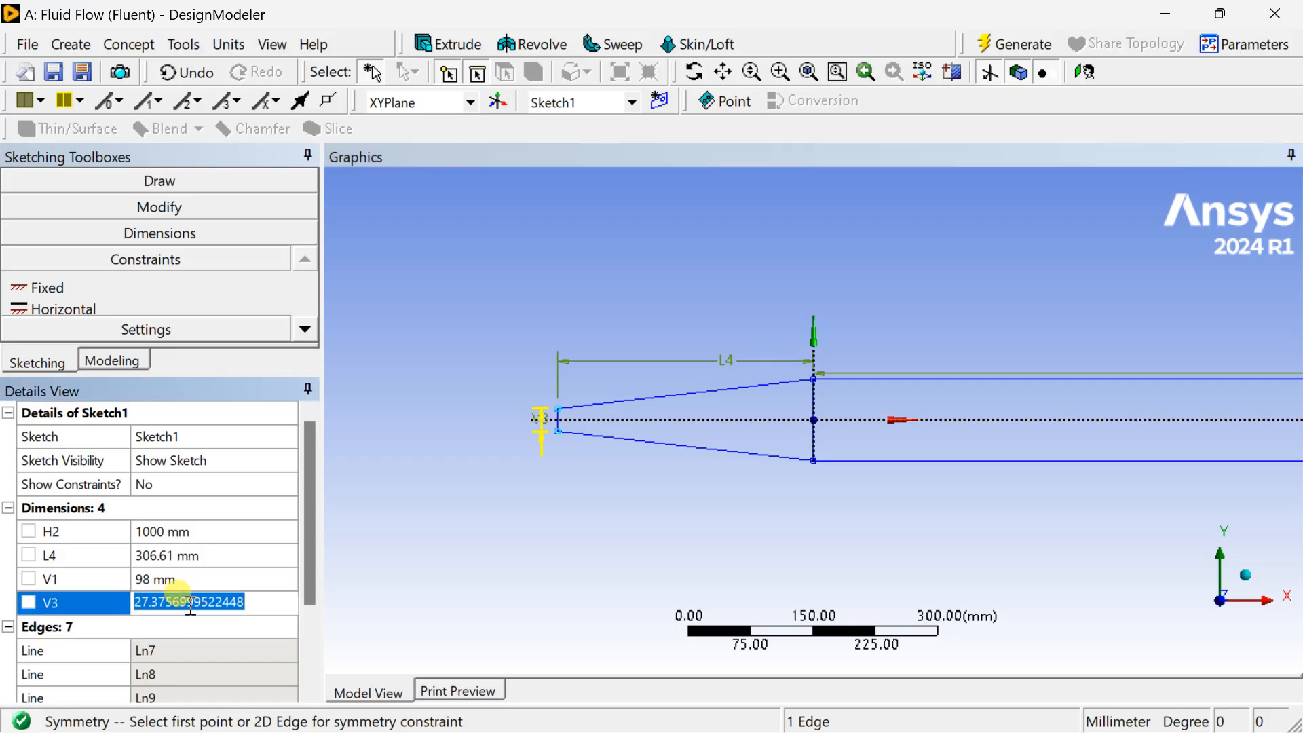
{"action": "type", "text": "4"}
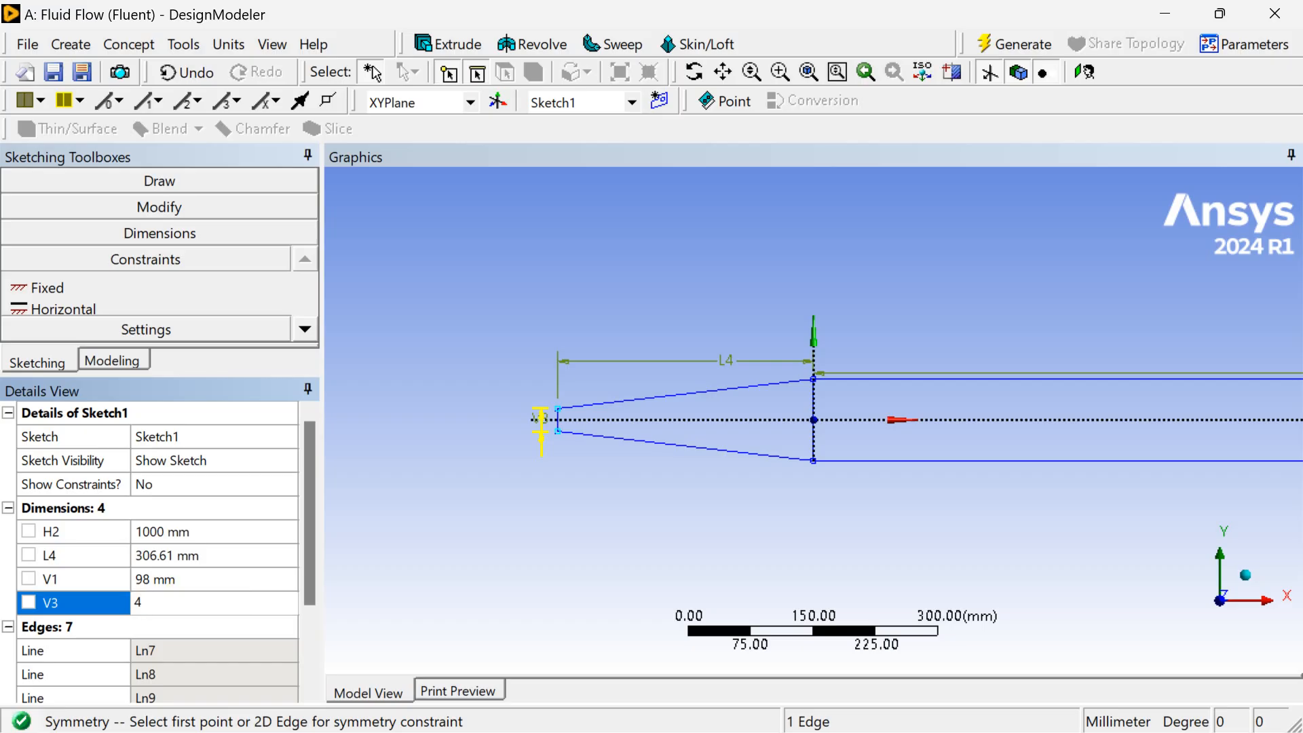
{"action": "key", "text": "Return"}
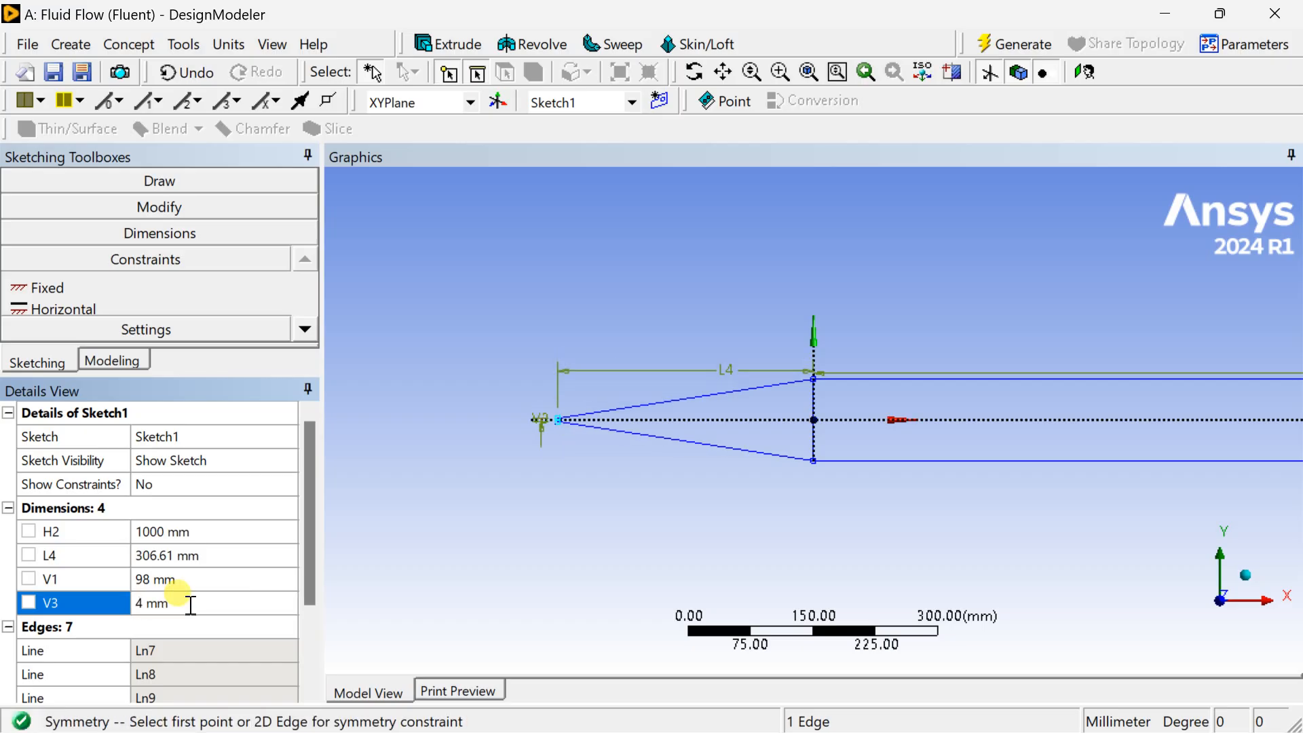
{"action": "left_click", "coordinate": [197, 557]}
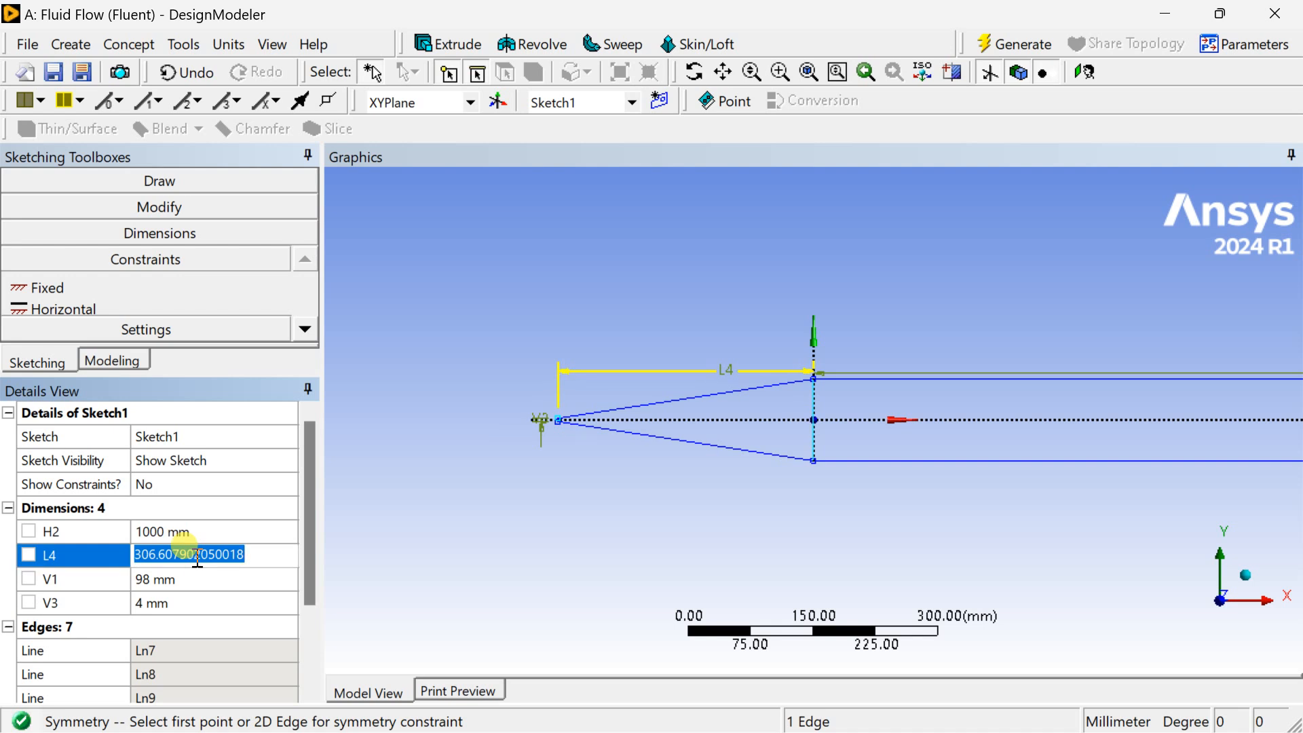
{"action": "type", "text": "35"}
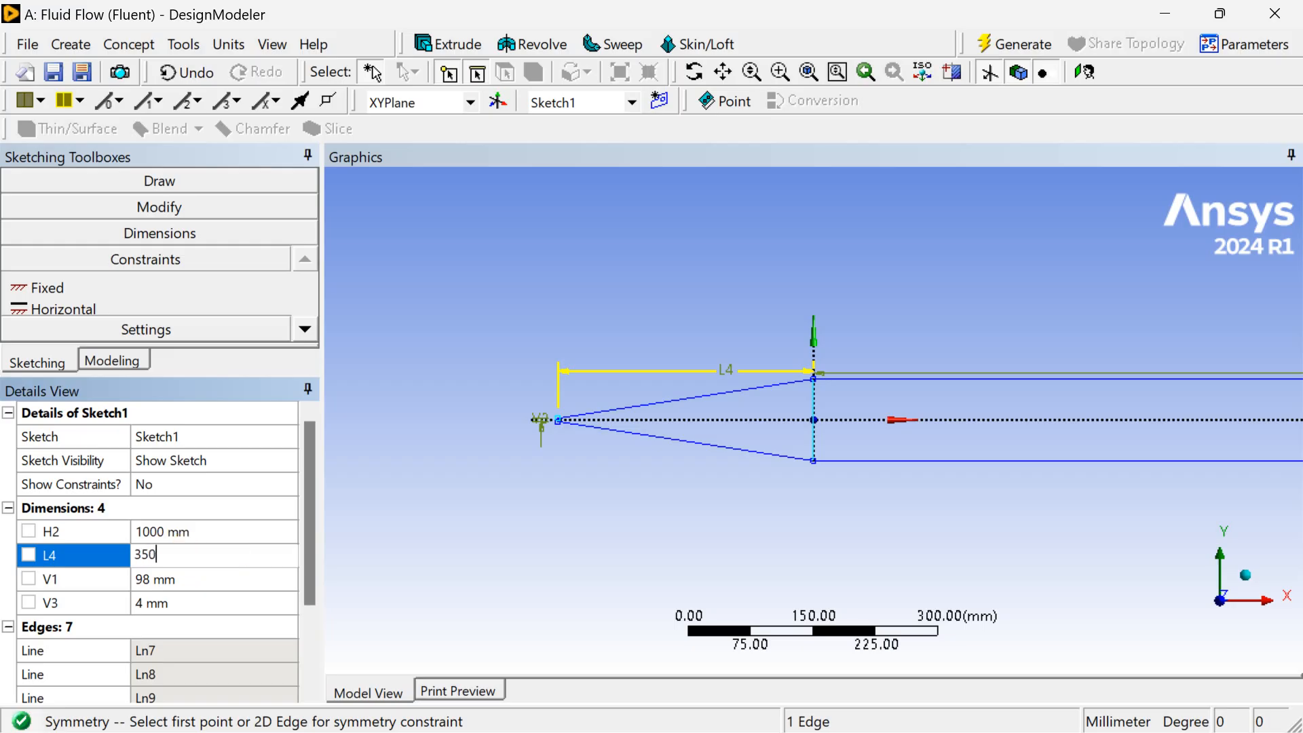
{"action": "type", "text": "0"}
{"action": "key", "text": "Return"}
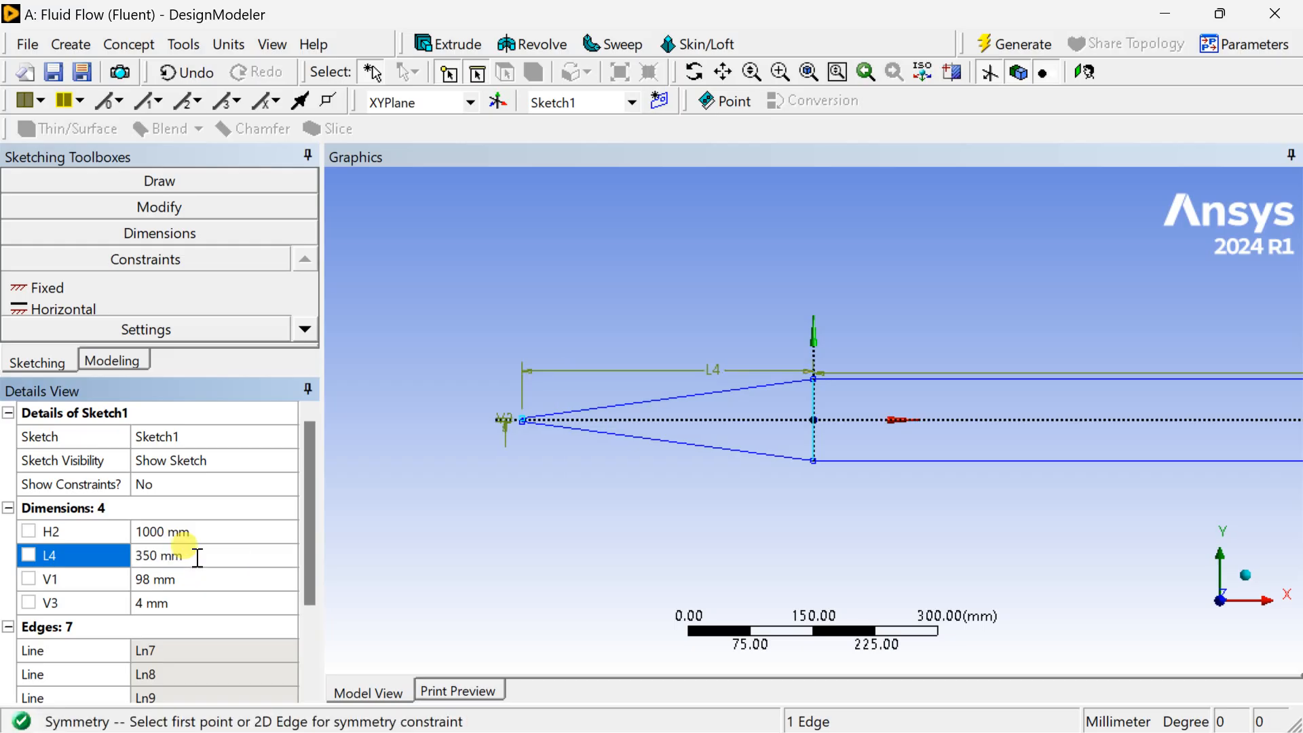
- Trim away the vertical edge shared by the tapered section and the rectangle on the Y axis, and generate the geometry
{"action": "scroll", "coordinate": [548, 482], "scroll_direction": "up", "scroll_amount": 4}
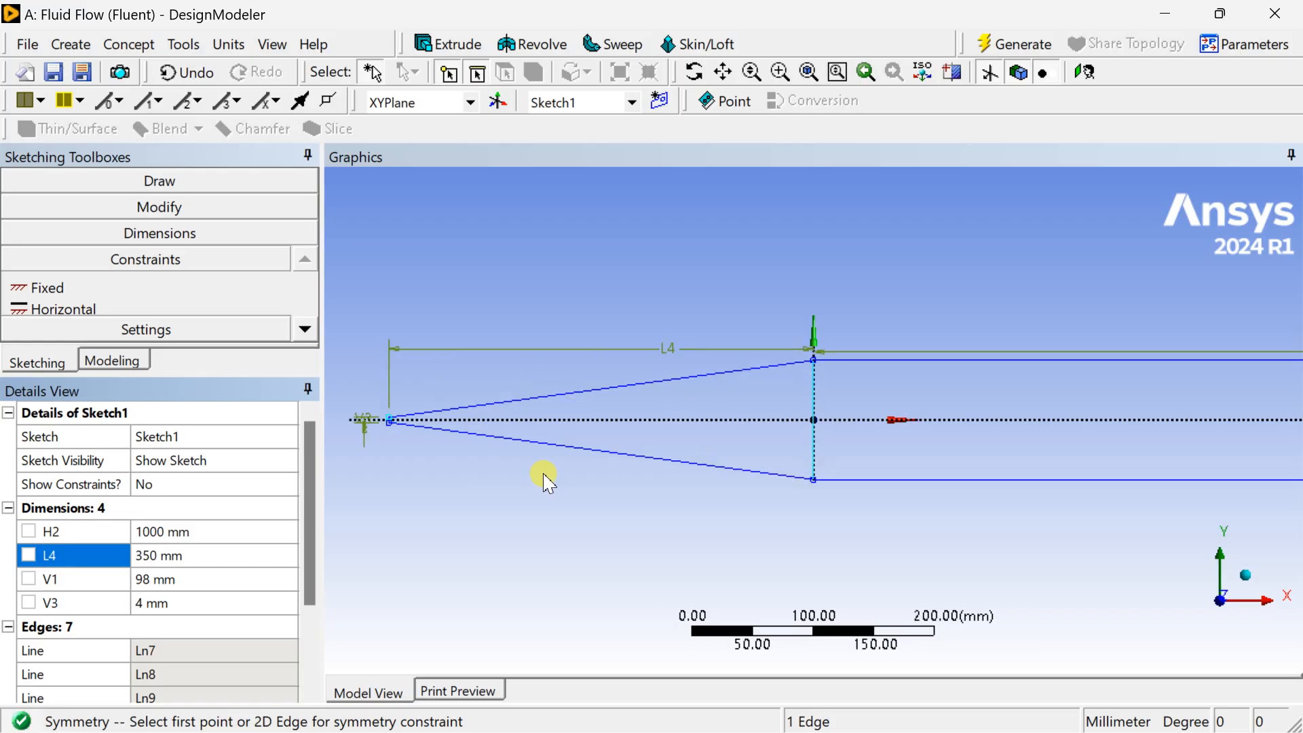
{"action": "left_click", "coordinate": [165, 206]}
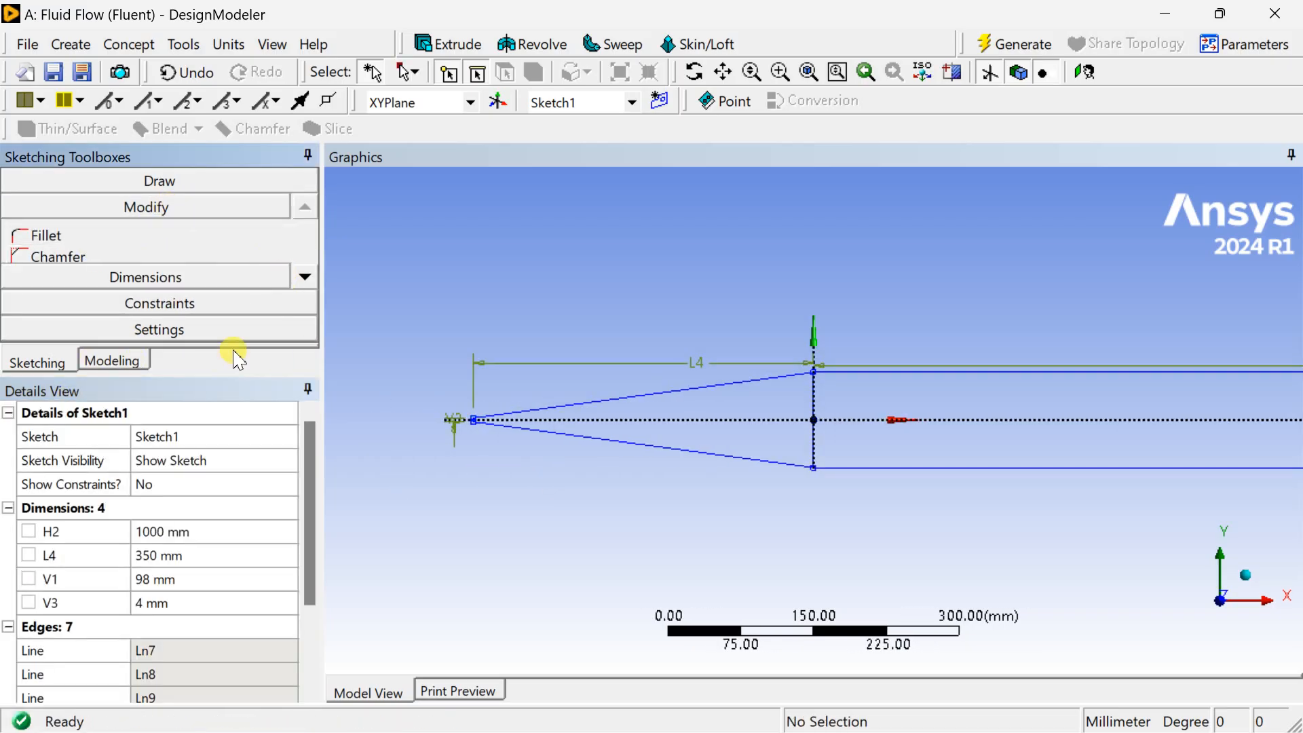
{"action": "left_click_drag", "start_coordinate": [218, 372], "coordinate": [230, 487]}
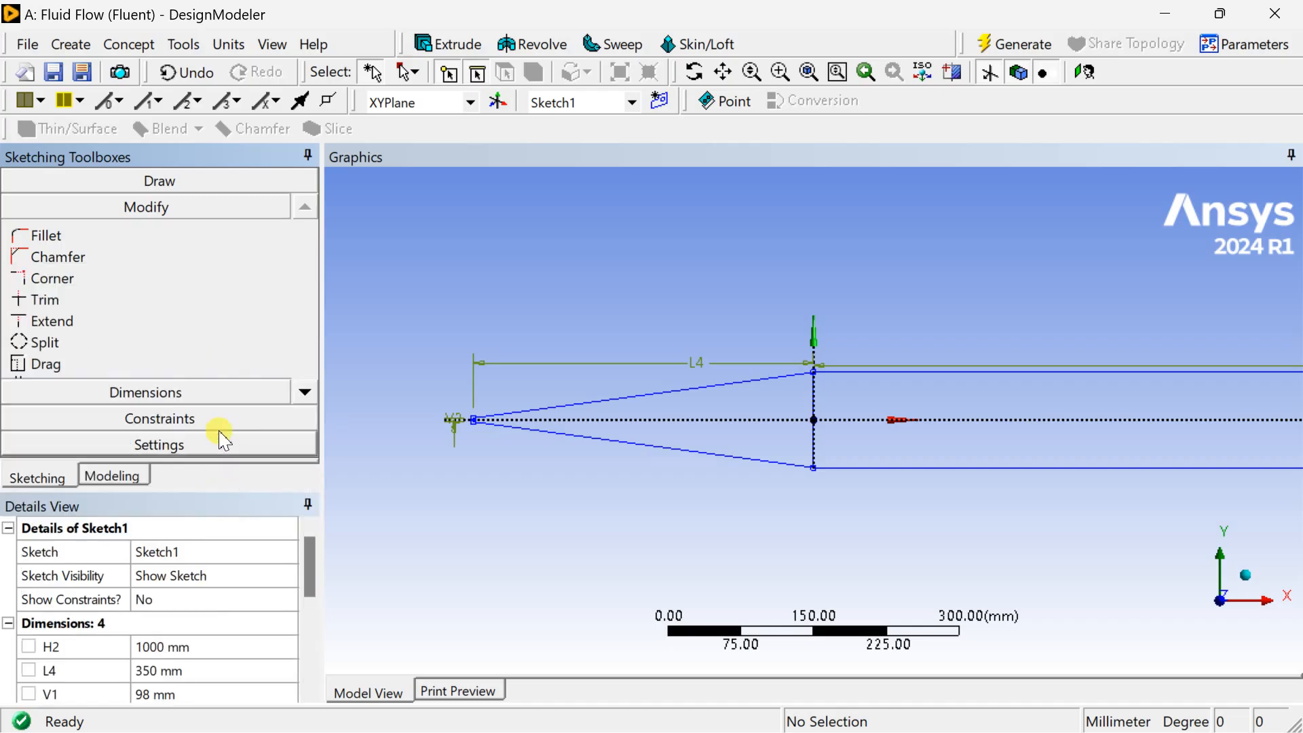
{"action": "left_click", "coordinate": [93, 299]}
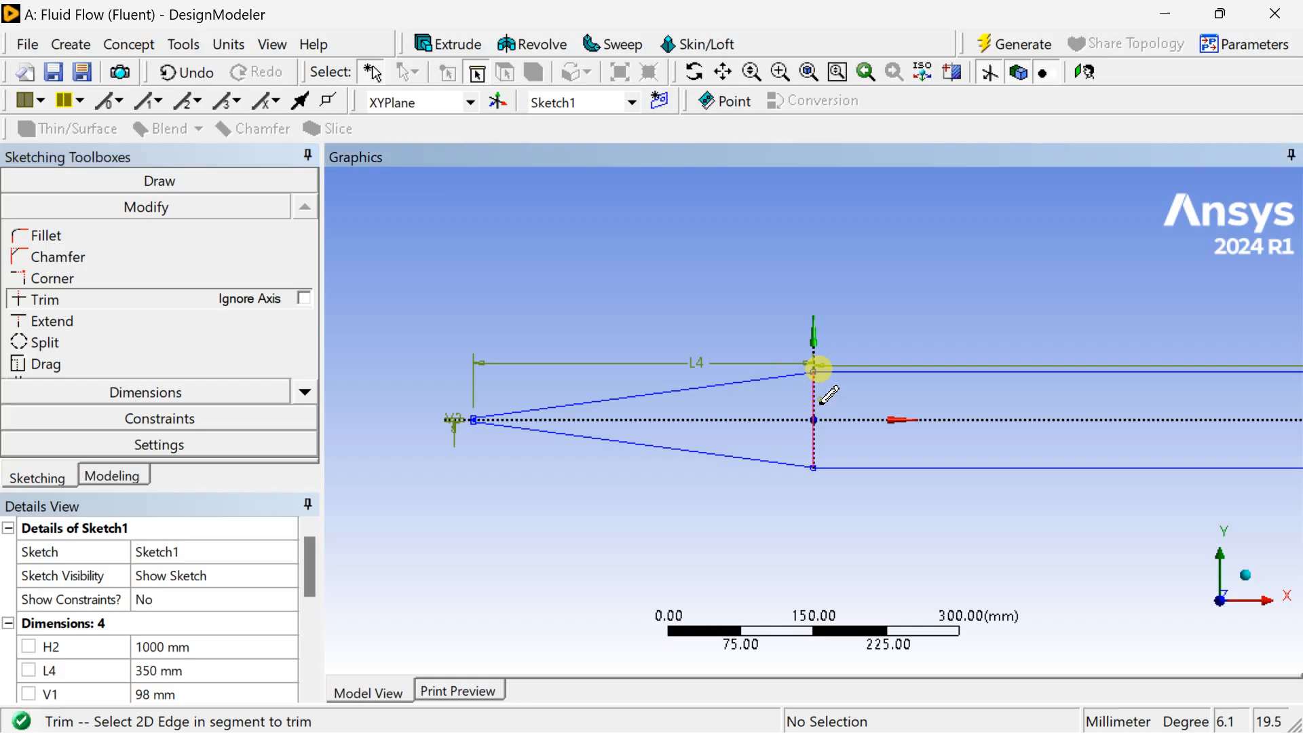
{"action": "left_click", "coordinate": [814, 434]}
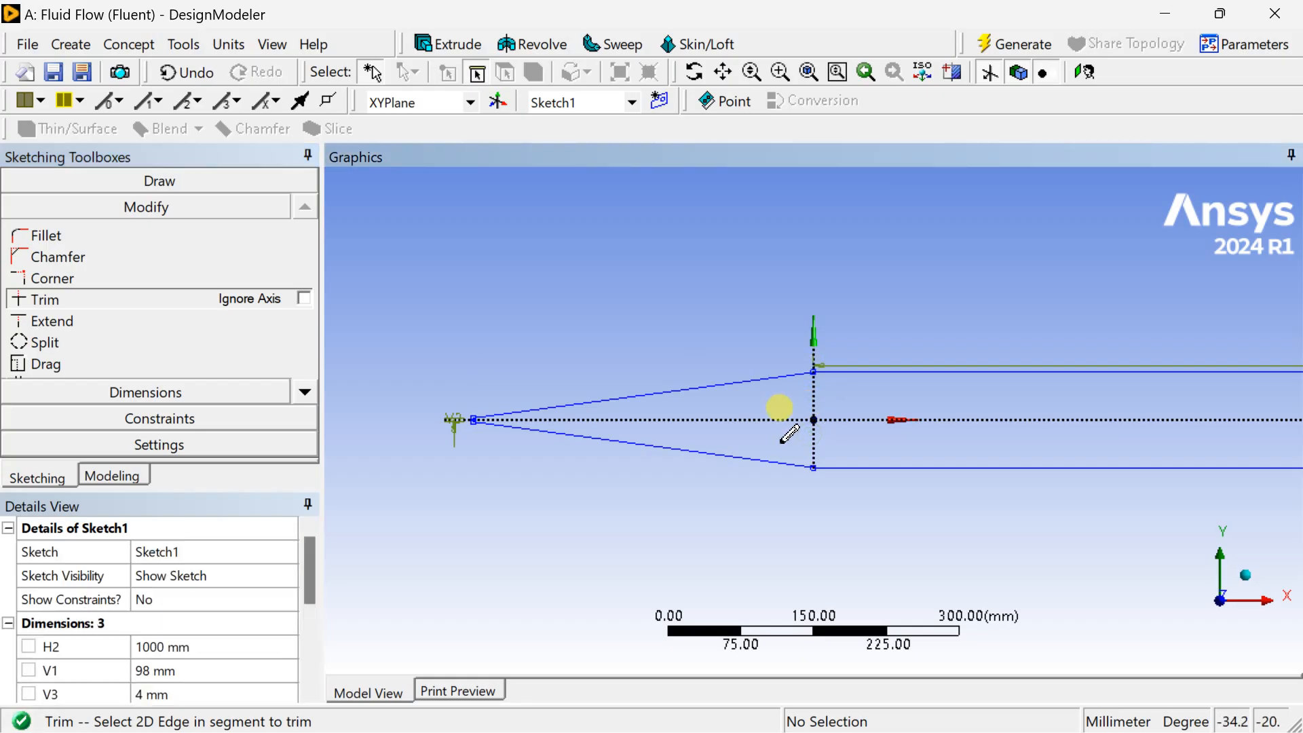
{"action": "left_click", "coordinate": [984, 41]}
- Split the channel's far vertical edge at two points, one above and one below the horizontal axis
{"action": "scroll", "coordinate": [662, 349], "scroll_direction": "down", "scroll_amount": 3}
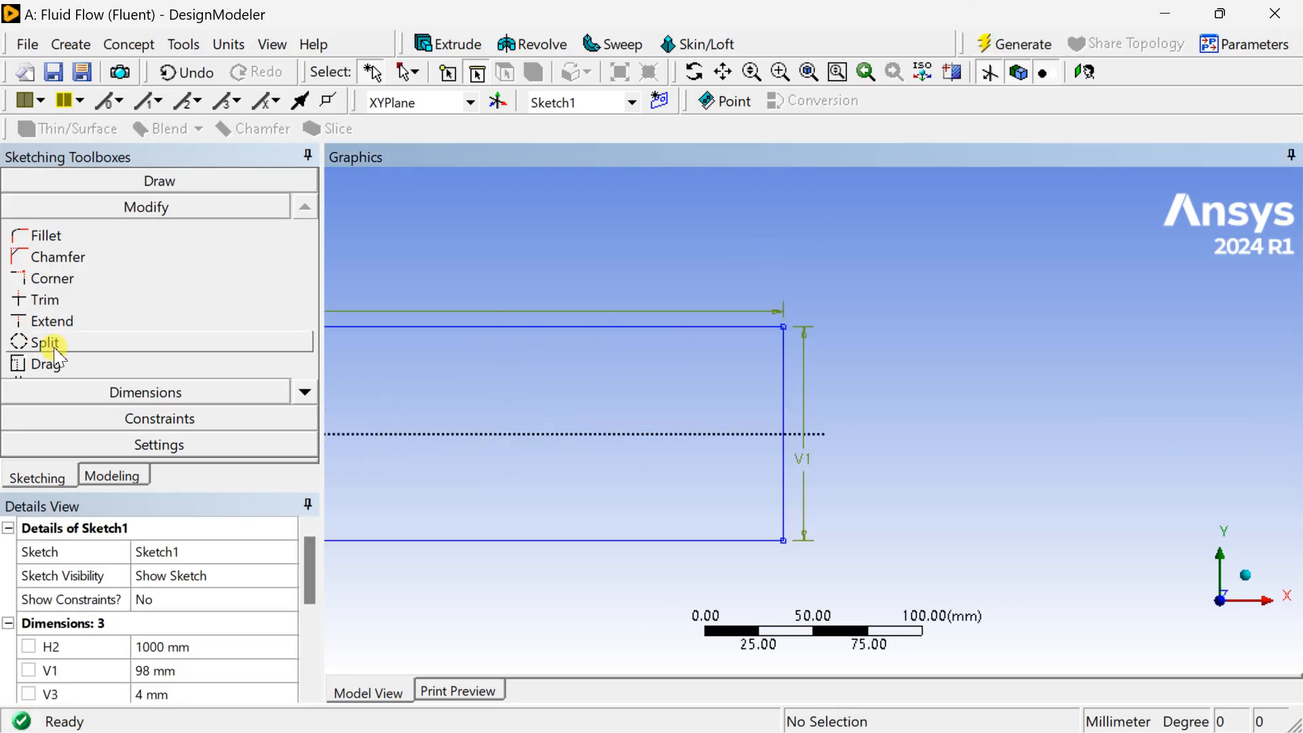
{"action": "left_click", "coordinate": [51, 343]}
{"action": "left_click", "coordinate": [788, 407]}
{"action": "left_click", "coordinate": [784, 420]}
{"action": "left_click", "coordinate": [784, 456]}
- Dimension the short middle segment of the channel's far vertical edge and set its height V5 to 4 mm
{"action": "left_click", "coordinate": [157, 373]}
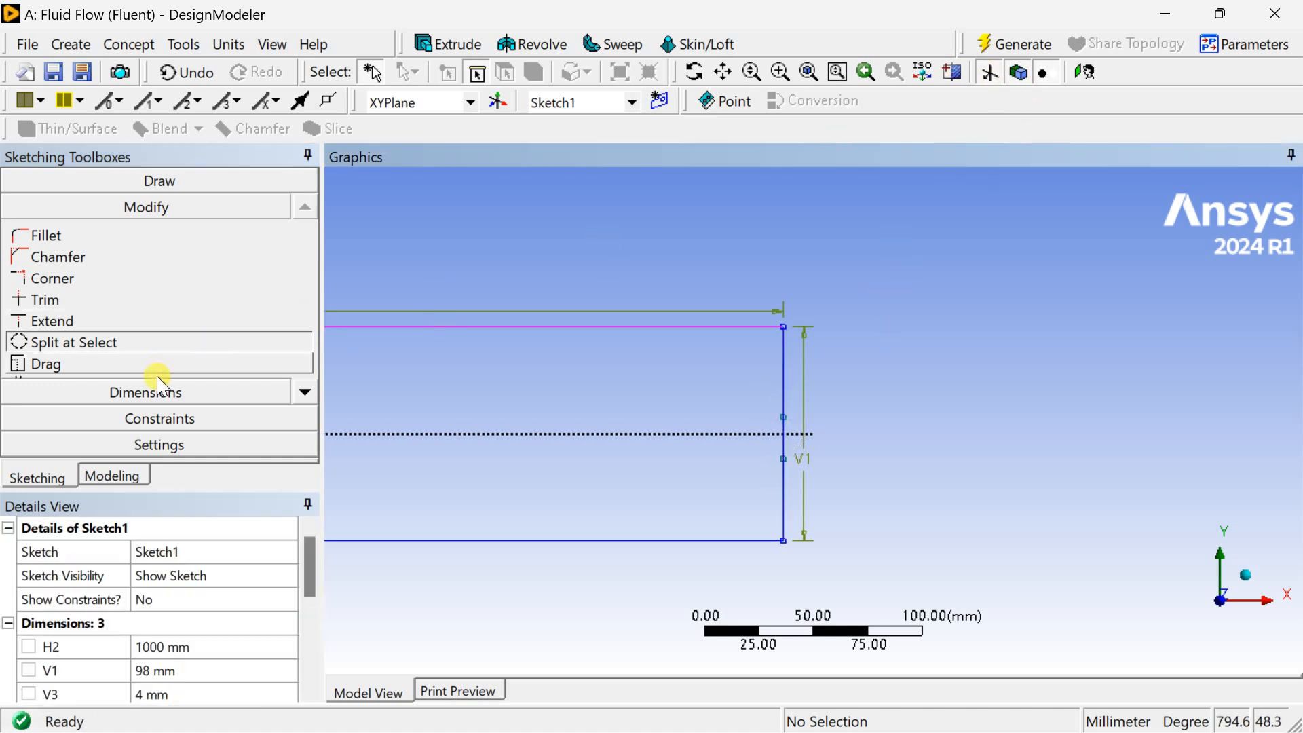
{"action": "left_click", "coordinate": [160, 391]}
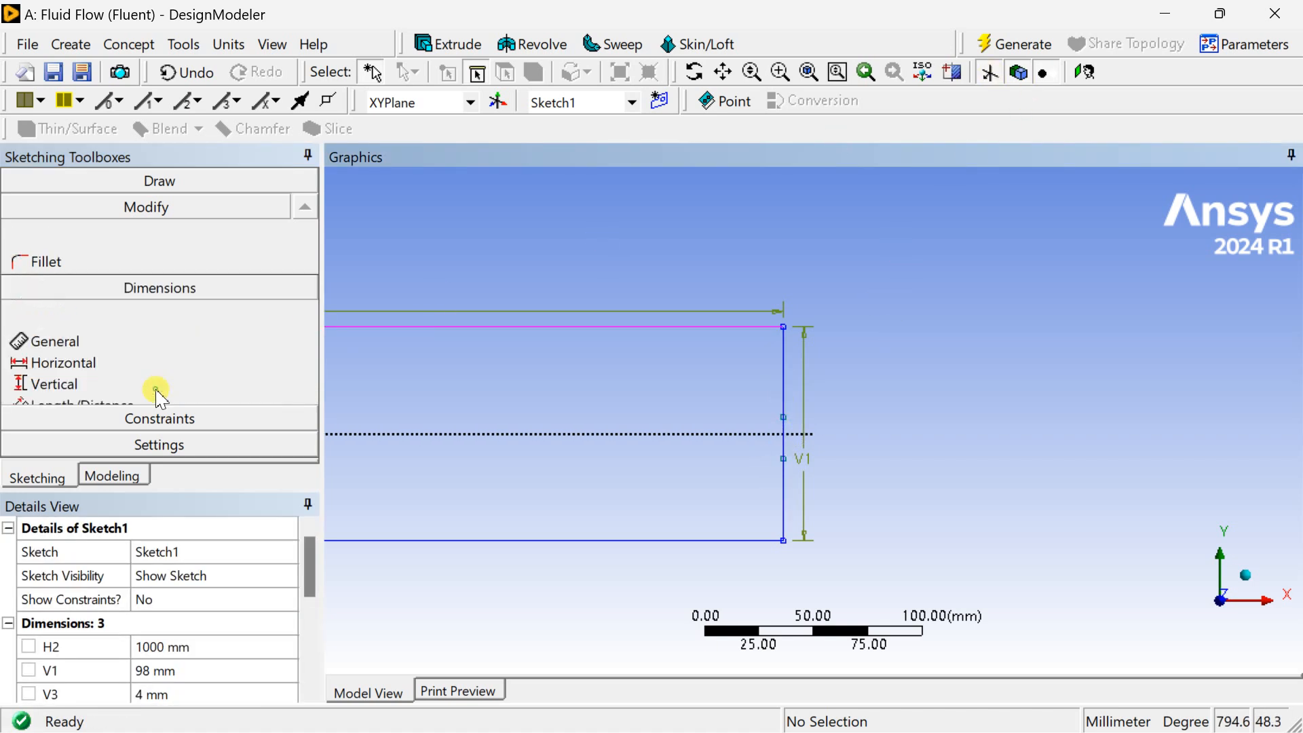
{"action": "left_click", "coordinate": [784, 437]}
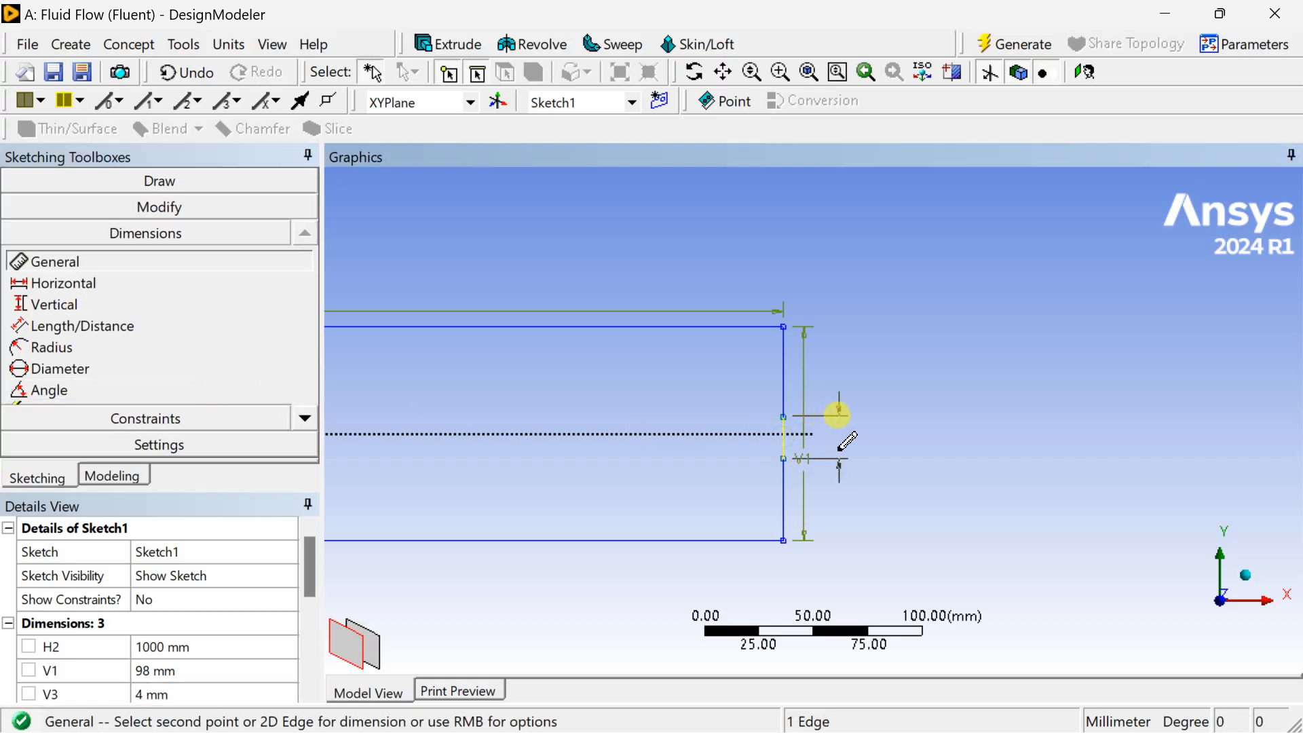
{"action": "left_click", "coordinate": [837, 416]}
{"action": "left_click_drag", "start_coordinate": [312, 561], "coordinate": [318, 608]}
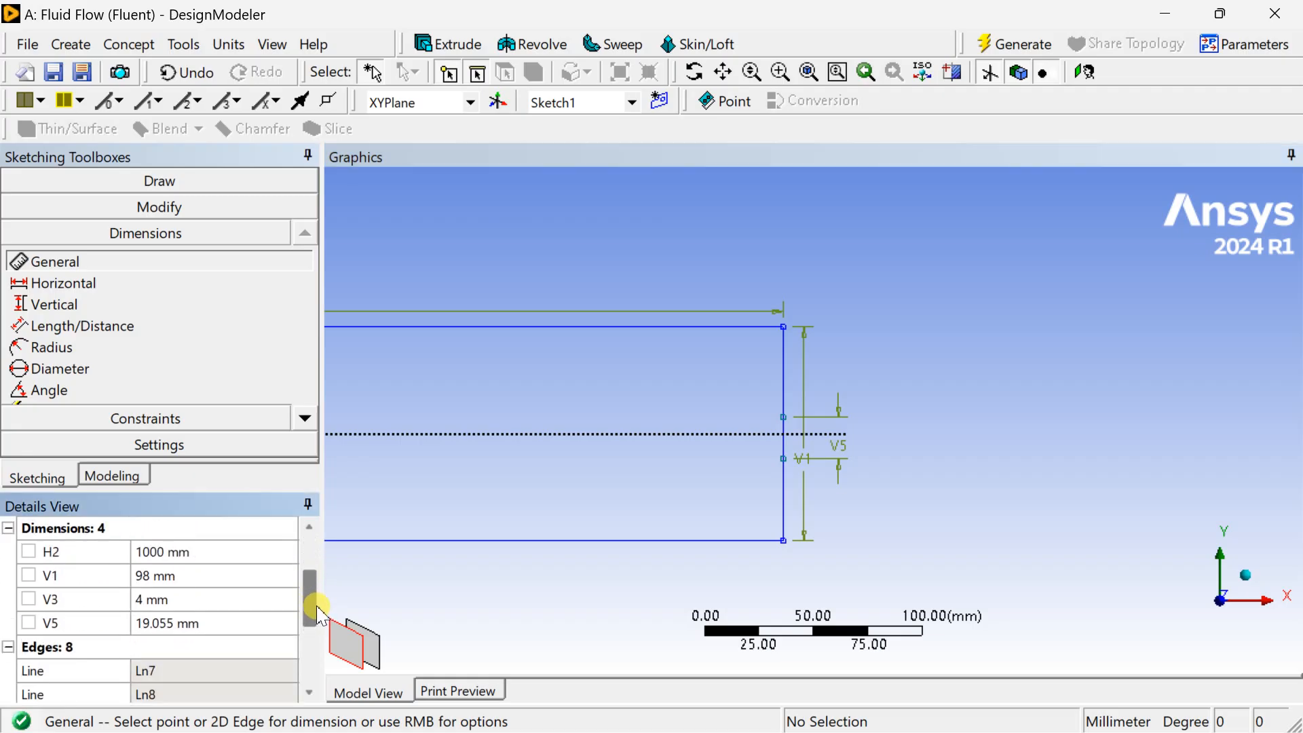
{"action": "left_click", "coordinate": [205, 624]}
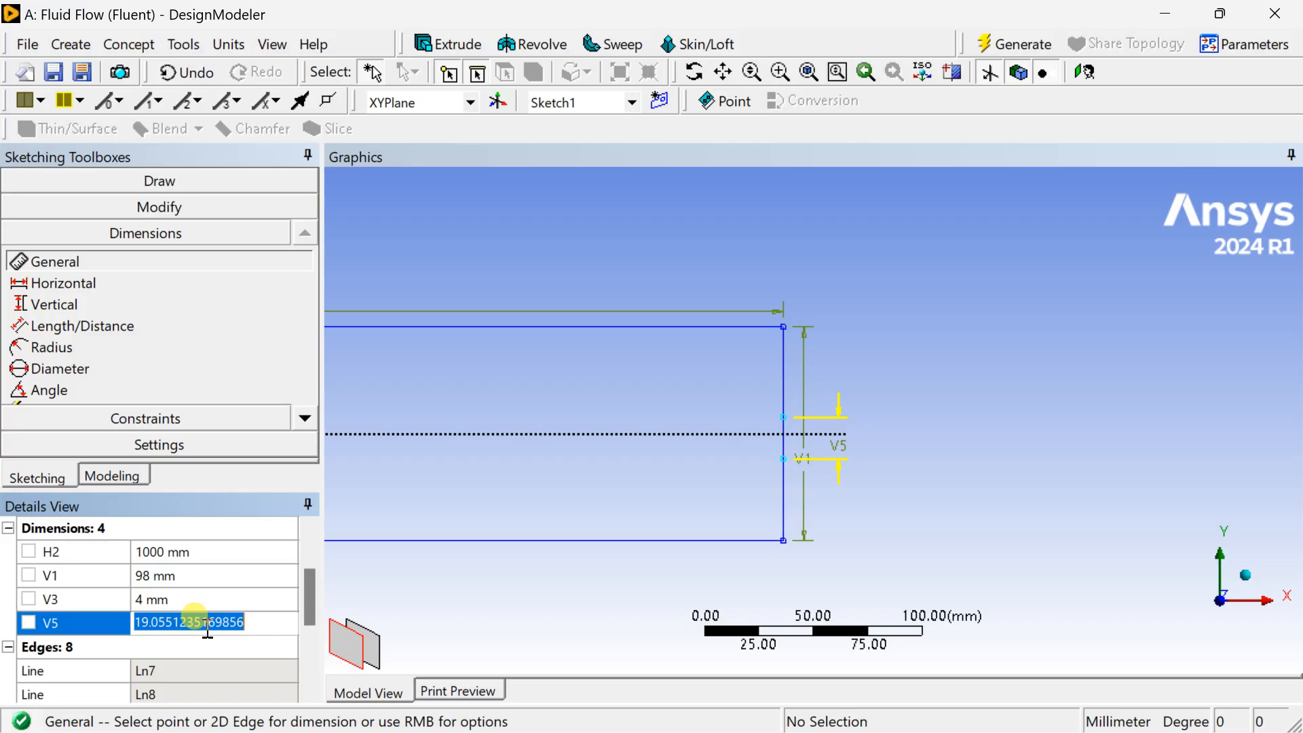
{"action": "type", "text": "4"}
{"action": "key", "text": "Return"}
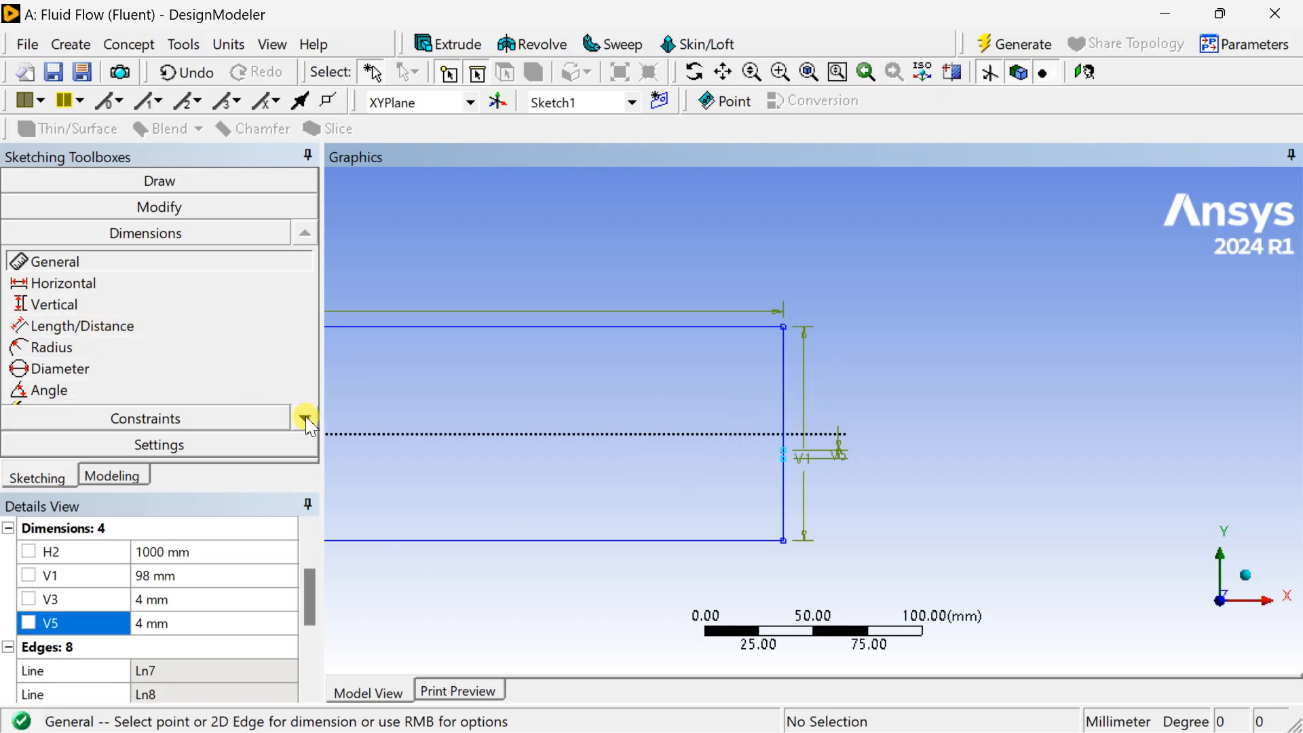
- Constrain the upper and lower segments of the far vertical edge to equal length and generate the geometry
{"action": "left_click", "coordinate": [233, 419]}
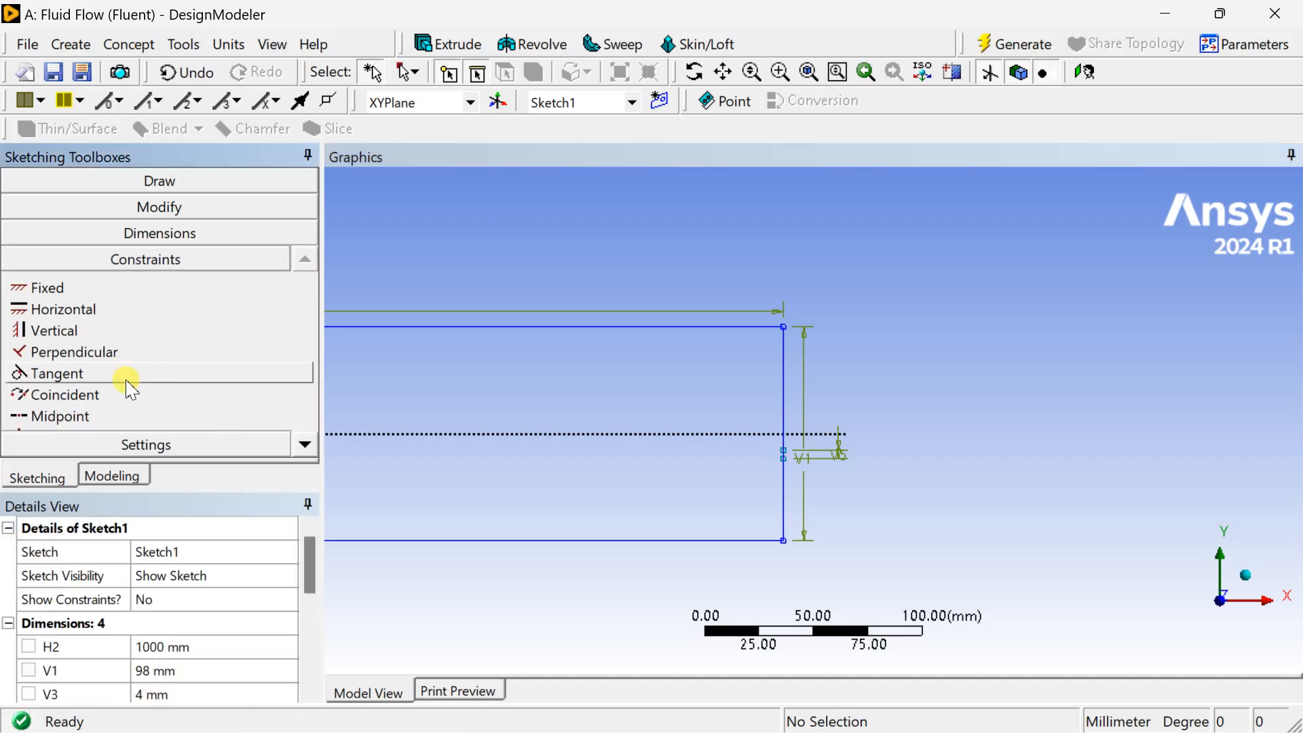
{"action": "left_click", "coordinate": [305, 445]}
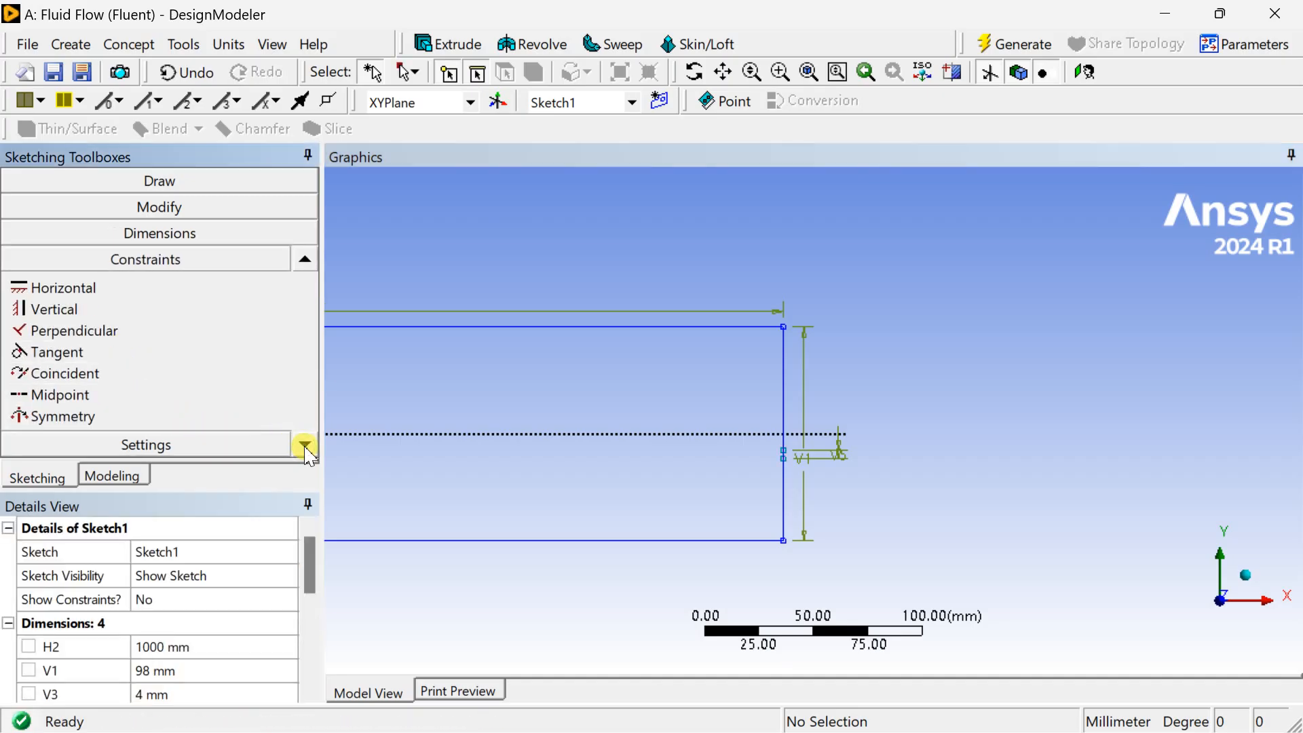
{"action": "left_click", "coordinate": [305, 446]}
{"action": "left_click", "coordinate": [305, 446]}
{"action": "left_click", "coordinate": [304, 446]}
{"action": "left_click", "coordinate": [305, 445]}
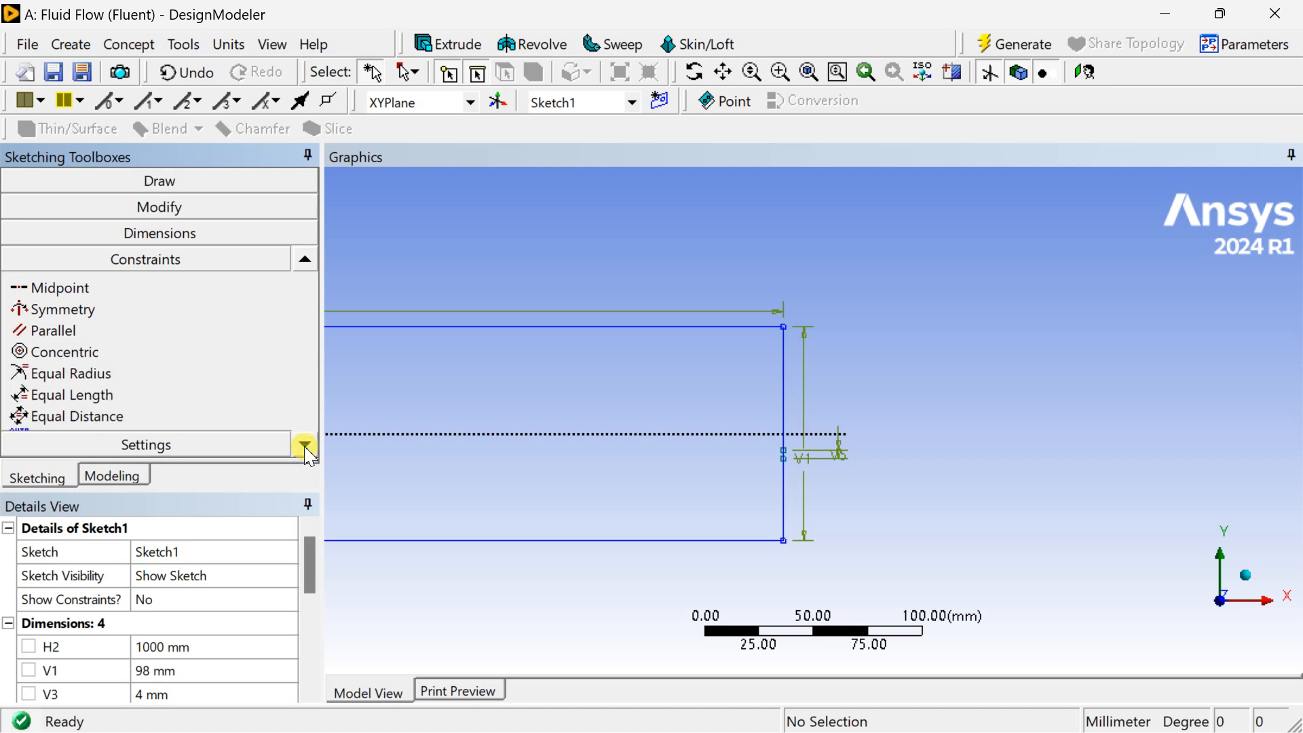
{"action": "left_click", "coordinate": [156, 395]}
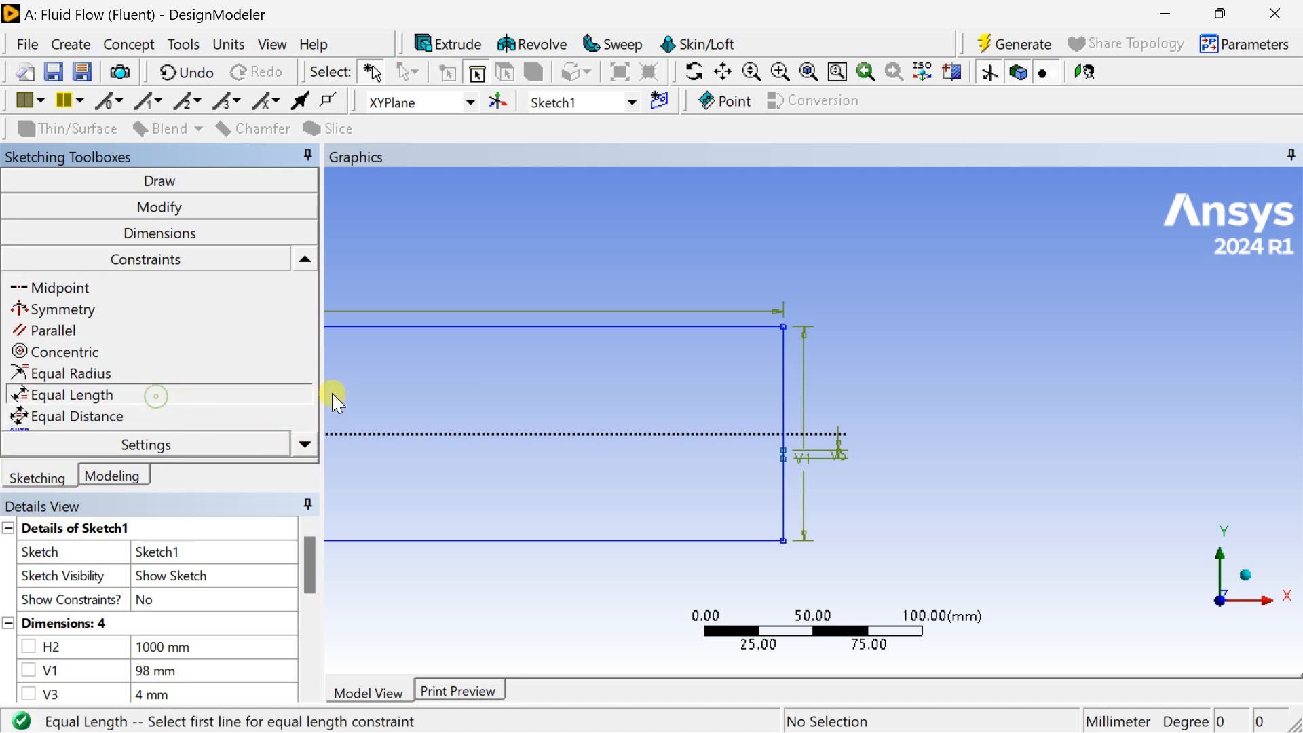
{"action": "left_click", "coordinate": [784, 394]}
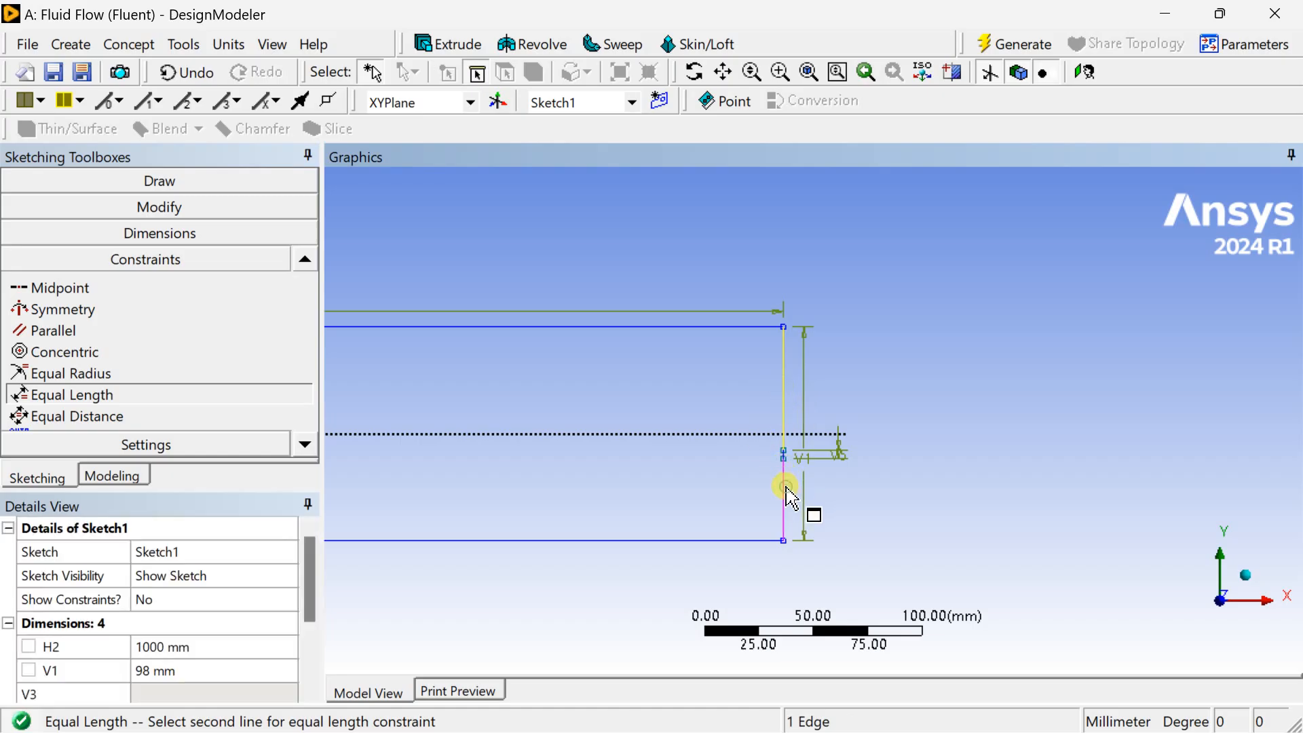
{"action": "left_click", "coordinate": [783, 478]}
{"action": "scroll", "coordinate": [820, 449], "scroll_direction": "up", "scroll_amount": 5}
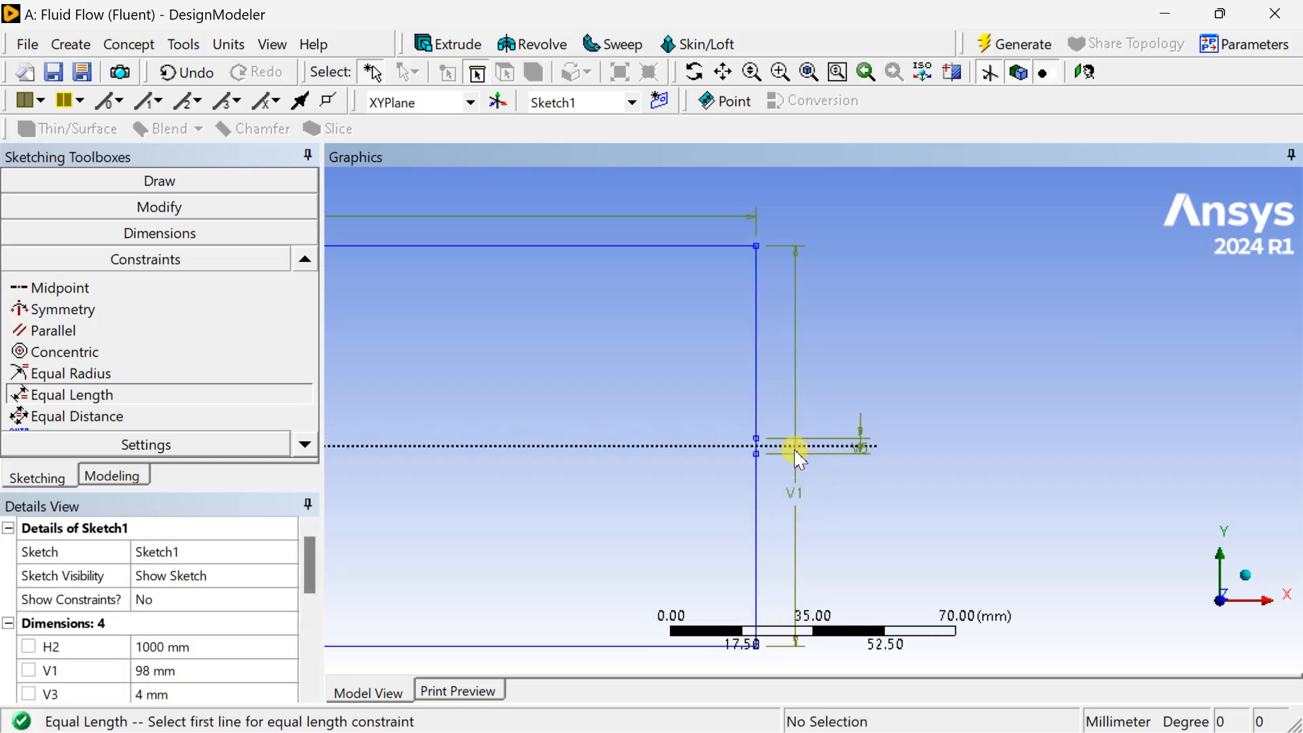
{"action": "scroll", "coordinate": [814, 450], "scroll_direction": "down", "scroll_amount": 2}
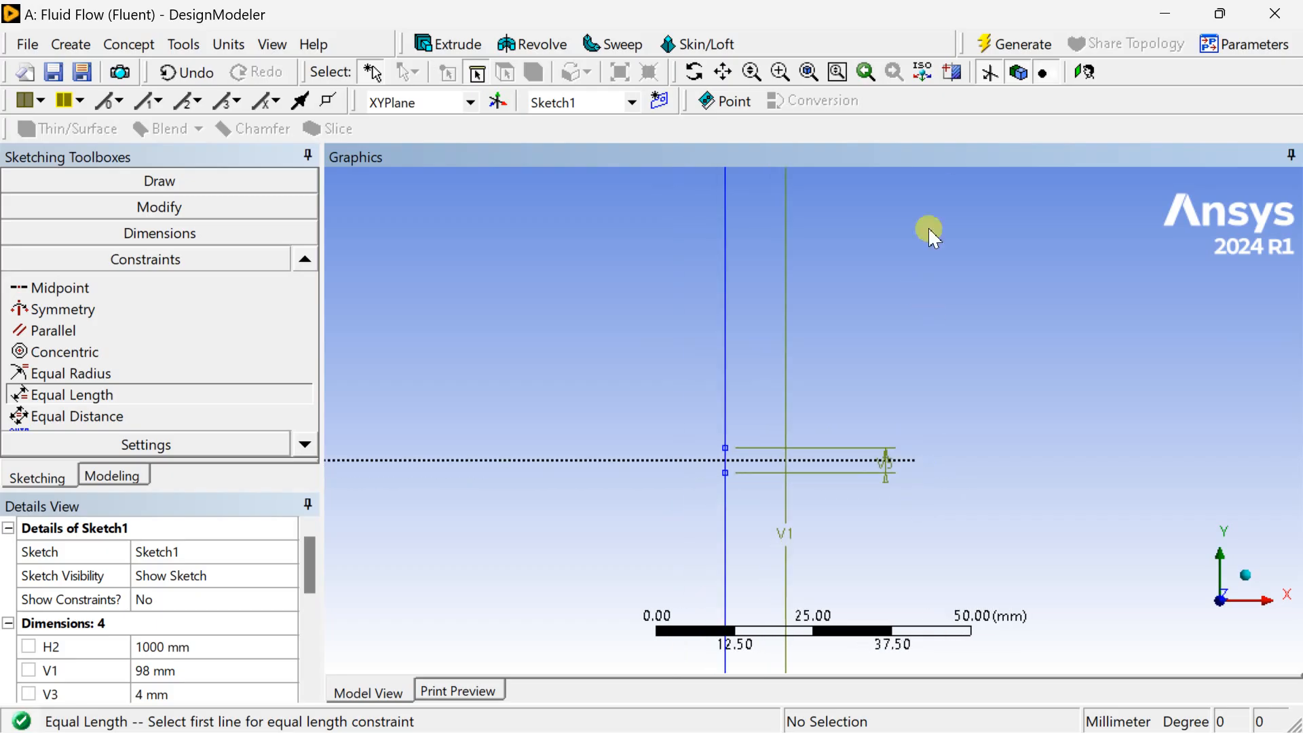
{"action": "left_click", "coordinate": [992, 51]}
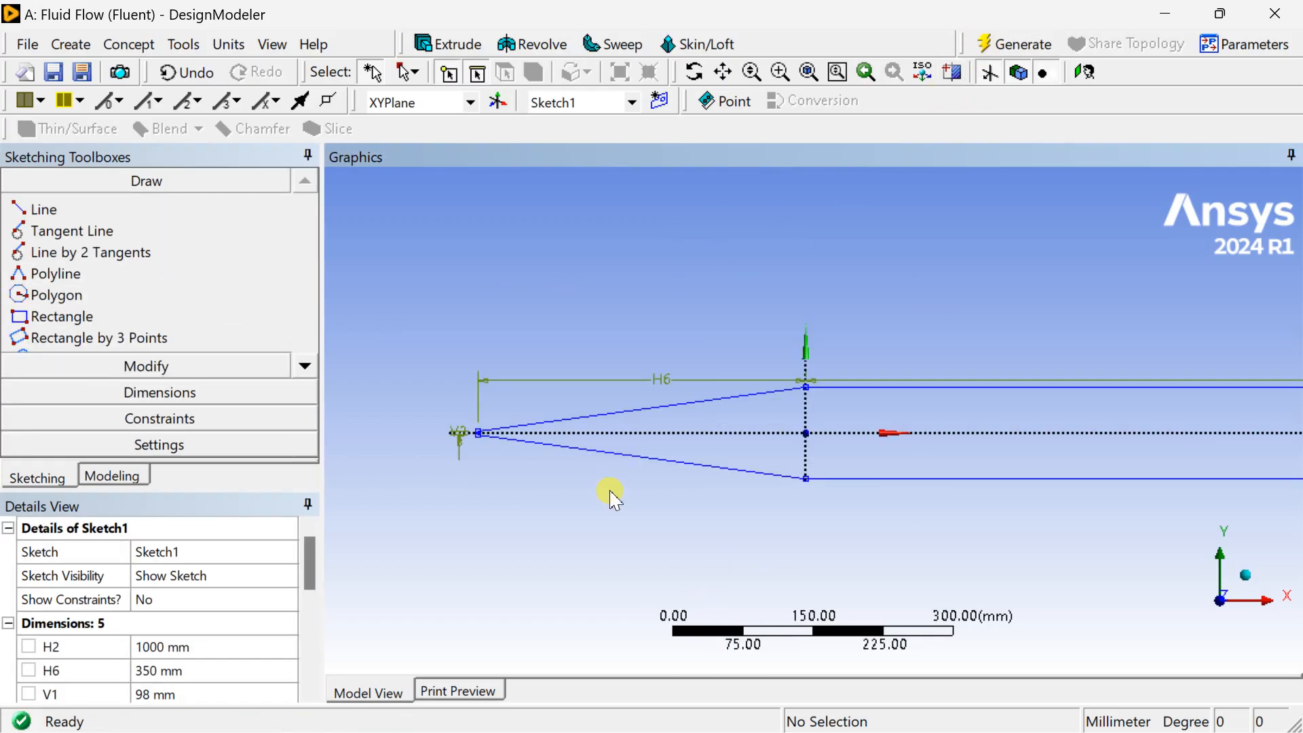
- Select the tapered section's narrow end edge, its two corner points and both sloped edges for offsetting
{"action": "scroll", "coordinate": [614, 500], "scroll_direction": "down", "scroll_amount": 1}
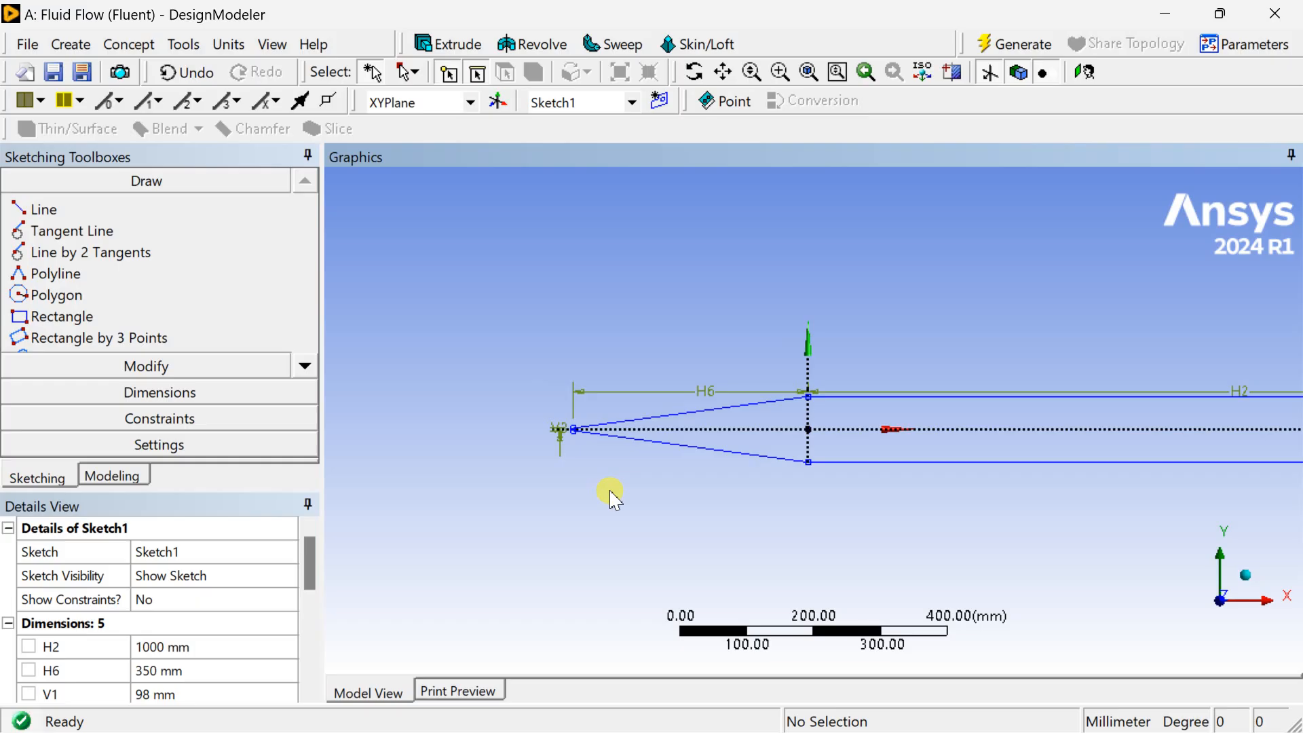
{"action": "left_click", "coordinate": [303, 364]}
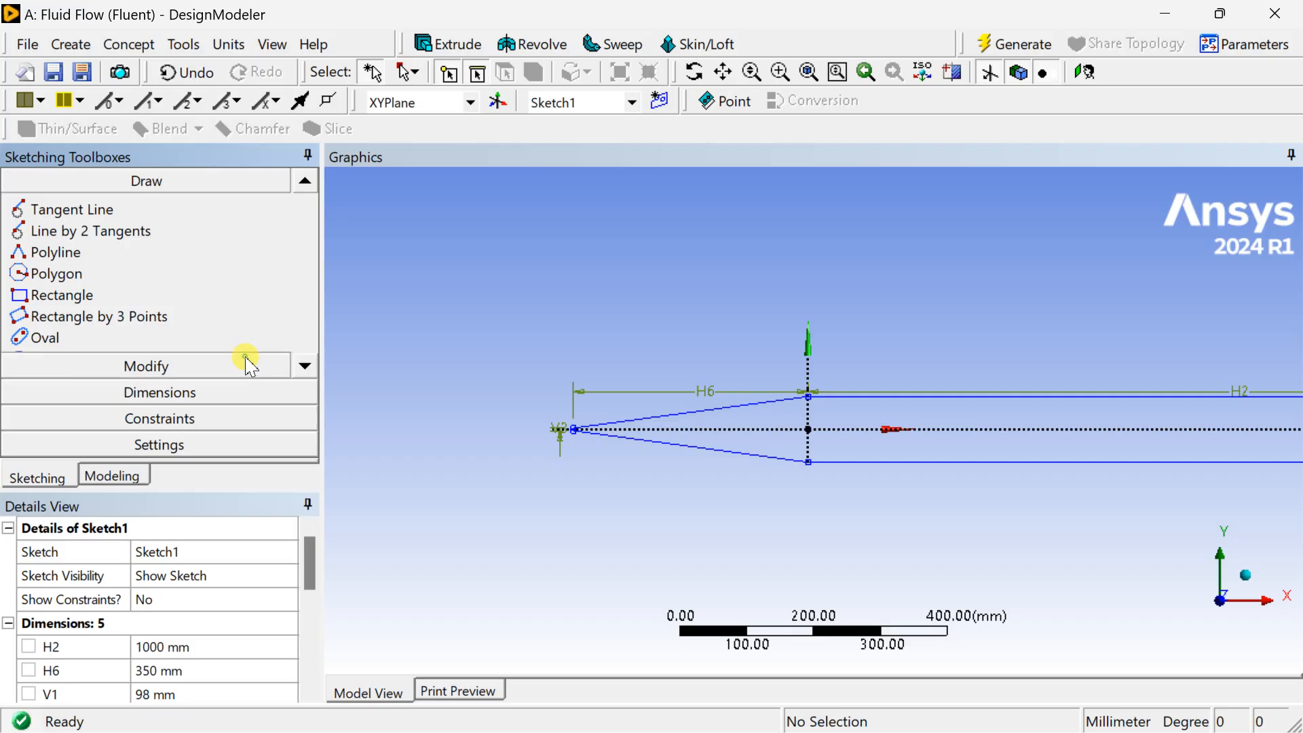
{"action": "left_click", "coordinate": [245, 360]}
{"action": "left_click", "coordinate": [305, 392]}
{"action": "left_click", "coordinate": [305, 392]}
{"action": "left_click", "coordinate": [306, 392]}
{"action": "left_click", "coordinate": [305, 392]}
{"action": "left_click", "coordinate": [305, 392]}
{"action": "left_click", "coordinate": [306, 393]}
{"action": "left_click", "coordinate": [305, 392]}
{"action": "left_click", "coordinate": [306, 392]}
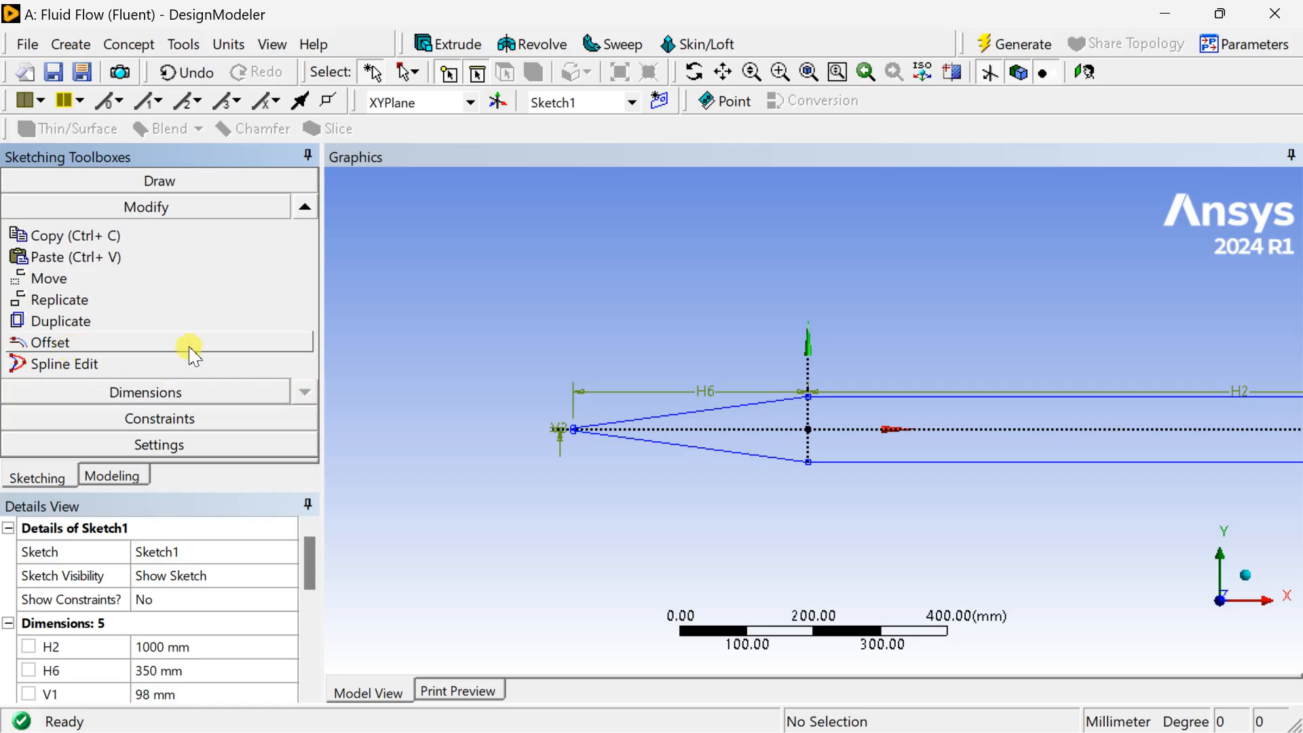
{"action": "scroll", "coordinate": [686, 499], "scroll_direction": "up", "scroll_amount": 2}
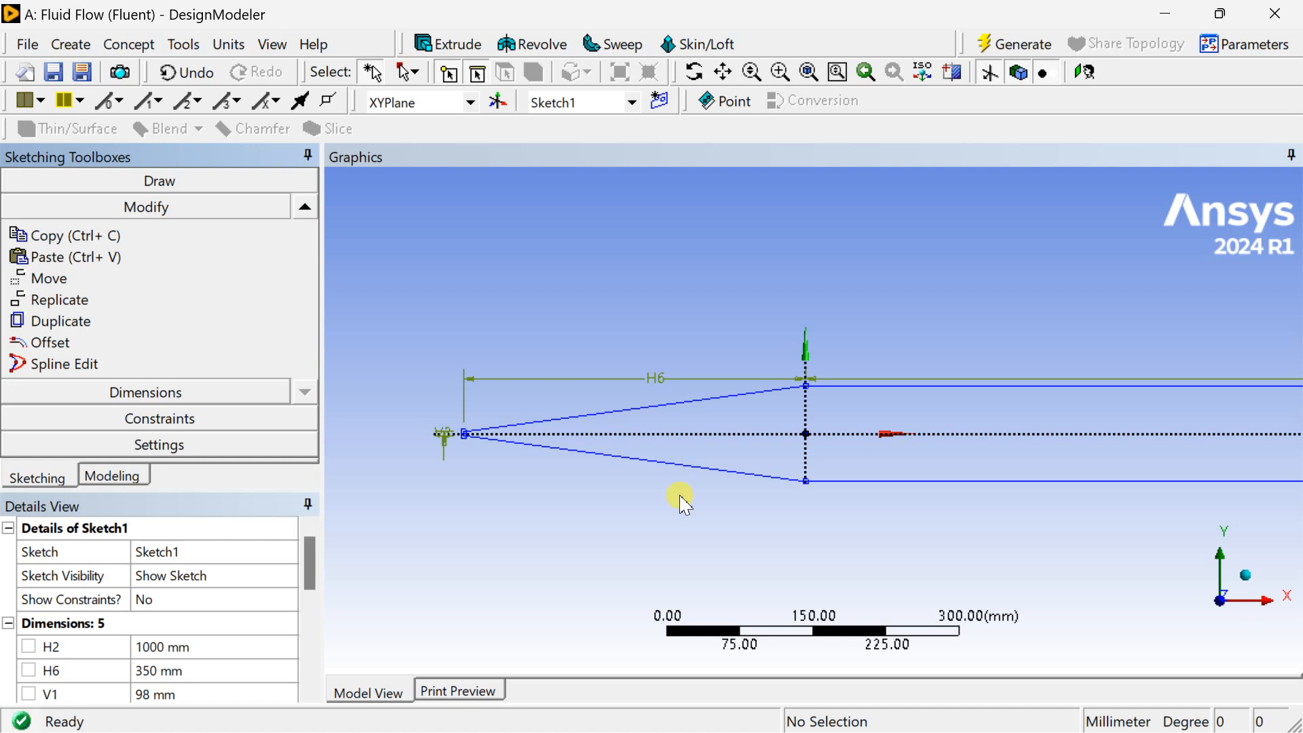
{"action": "middle_click_drag", "start_coordinate": [509, 479], "coordinate": [637, 398], "text": "ctrl"}
{"action": "scroll", "coordinate": [650, 389], "scroll_direction": "up", "scroll_amount": 6}
{"action": "mouse_move", "coordinate": [429, 338]}
{"action": "middle_mouse_down", "text": "ctrl"}
{"action": "mouse_move", "coordinate": [642, 387]}
{"action": "mouse_move", "coordinate": [746, 433]}
{"action": "middle_mouse_up", "text": "ctrl"}
{"action": "scroll", "coordinate": [658, 389], "scroll_direction": "up", "scroll_amount": 2}
{"action": "scroll", "coordinate": [658, 389], "scroll_direction": "up", "scroll_amount": 4}
{"action": "middle_click_drag", "start_coordinate": [422, 390], "coordinate": [598, 443], "text": "ctrl"}
{"action": "scroll", "coordinate": [589, 418], "scroll_direction": "up", "scroll_amount": 4}
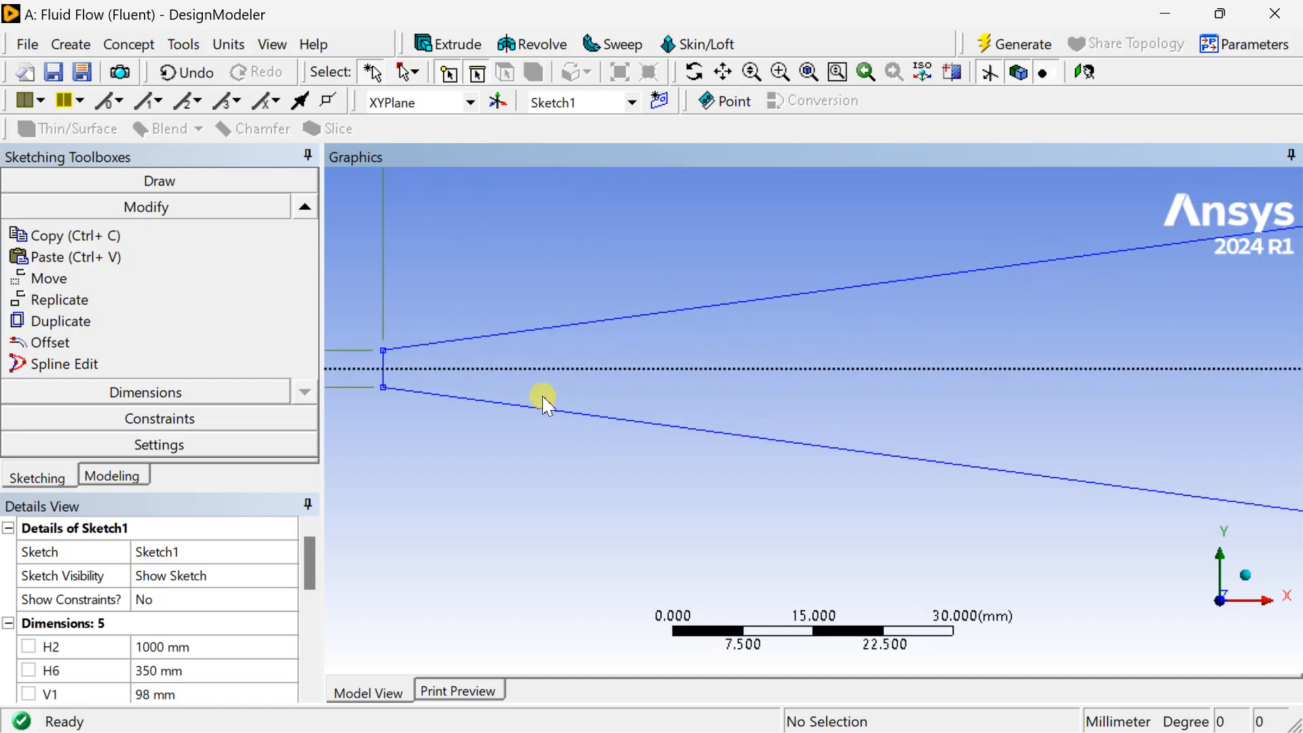
{"action": "left_click", "coordinate": [383, 375]}
{"action": "left_click", "coordinate": [383, 349], "text": "ctrl"}
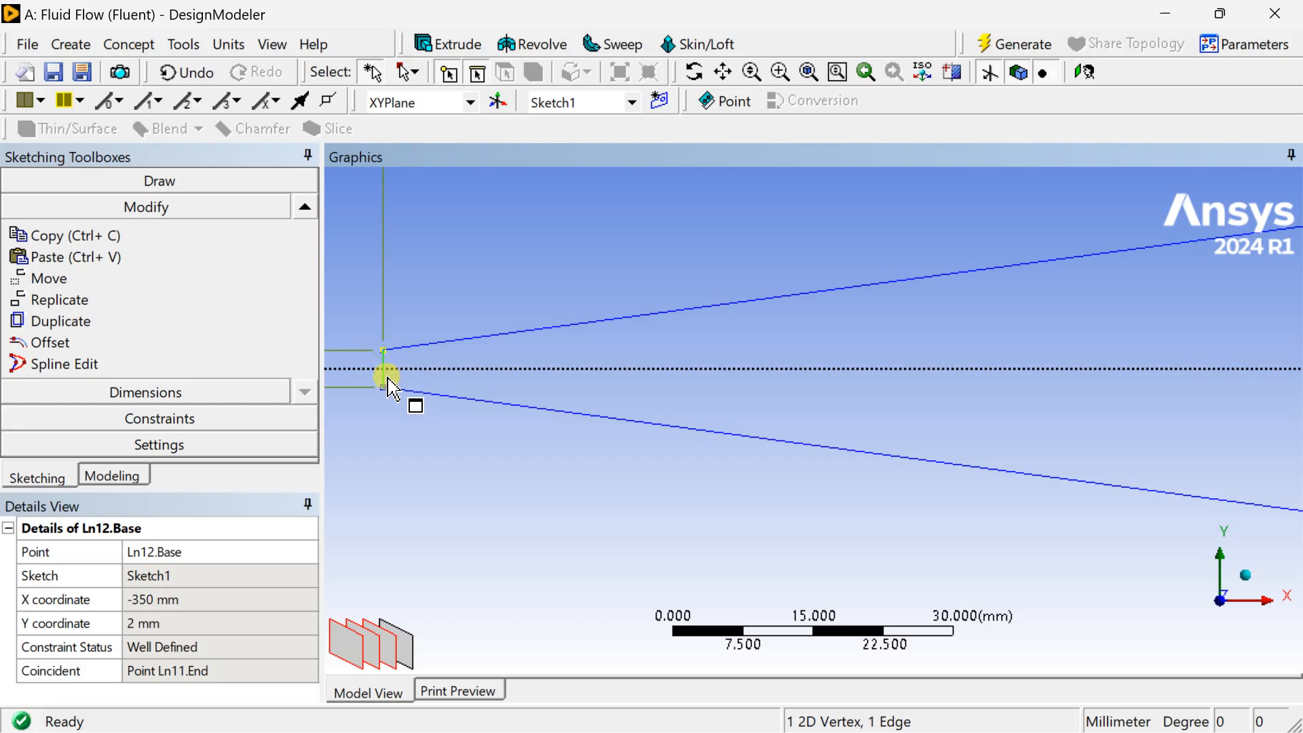
{"action": "left_click", "coordinate": [384, 386], "text": "ctrl"}
{"action": "left_click", "coordinate": [427, 399], "text": "ctrl"}
{"action": "left_click", "coordinate": [465, 340], "text": "ctrl"}
- Add the two corner points on the Y axis and the channel's long upper and lower edges to the selection
{"action": "scroll", "coordinate": [497, 413], "scroll_direction": "down", "scroll_amount": 5}
{"action": "middle_click_drag", "start_coordinate": [1216, 393], "coordinate": [687, 390], "text": "ctrl"}
{"action": "left_click", "coordinate": [804, 330], "text": "ctrl"}
{"action": "left_click", "coordinate": [806, 483], "text": "ctrl"}
{"action": "left_click", "coordinate": [762, 483], "text": "ctrl"}
{"action": "scroll", "coordinate": [762, 329], "scroll_direction": "up", "scroll_amount": 3}
{"action": "left_click", "coordinate": [728, 271], "text": "ctrl"}
- Add the channel's far vertical edge segments, including the 4 mm middle segment, and their corner and split points to the selection
{"action": "scroll", "coordinate": [762, 322], "scroll_direction": "down", "scroll_amount": 6}
{"action": "middle_click_drag", "start_coordinate": [1131, 414], "coordinate": [531, 421], "text": "ctrl"}
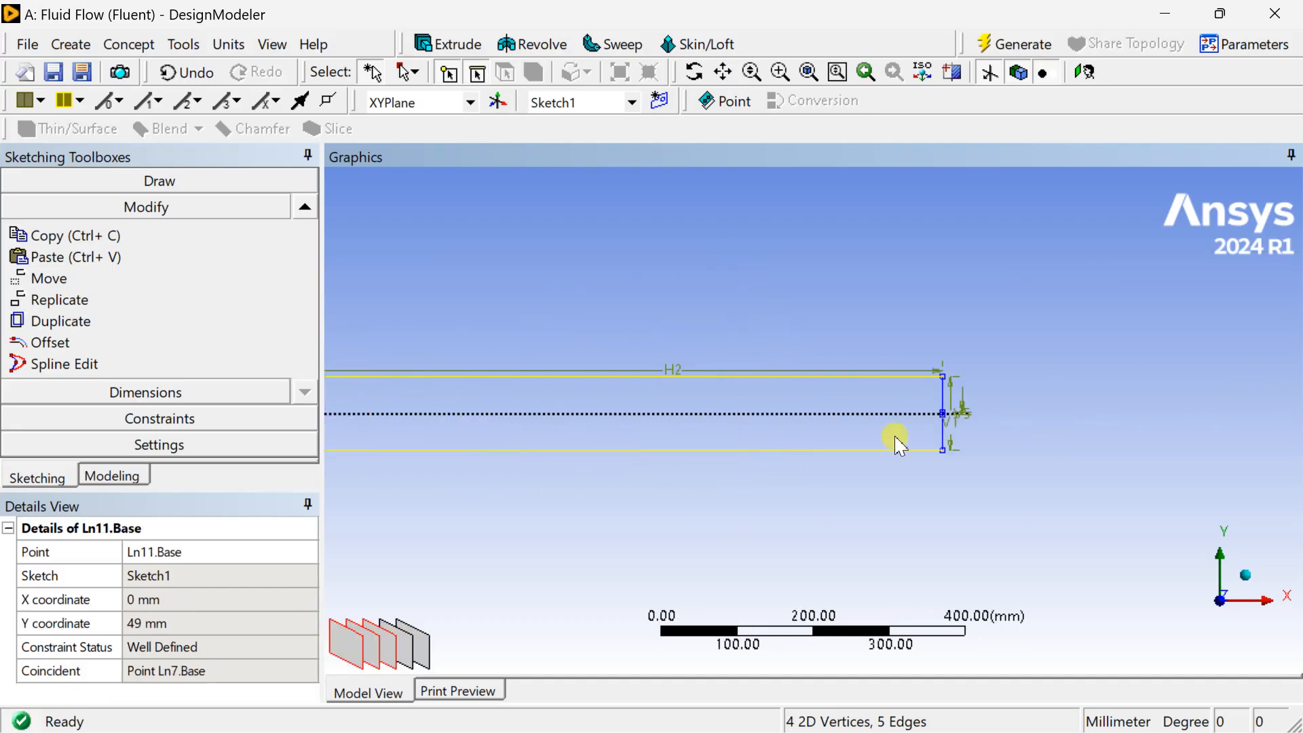
{"action": "scroll", "coordinate": [532, 420], "scroll_direction": "up", "scroll_amount": 4}
{"action": "middle_click_drag", "start_coordinate": [1021, 367], "coordinate": [744, 378], "text": "ctrl"}
{"action": "left_click", "coordinate": [728, 380], "text": "ctrl"}
{"action": "left_click", "coordinate": [728, 475], "text": "ctrl"}
{"action": "left_click", "coordinate": [728, 515], "text": "ctrl"}
{"action": "scroll", "coordinate": [588, 436], "scroll_direction": "up", "scroll_amount": 4}
{"action": "left_click", "coordinate": [598, 437], "text": "ctrl"}
{"action": "left_click", "coordinate": [599, 419], "text": "ctrl"}
{"action": "left_click", "coordinate": [599, 213], "text": "ctrl"}
{"action": "scroll", "coordinate": [547, 436], "scroll_direction": "up", "scroll_amount": 4}
{"action": "left_click", "coordinate": [357, 437], "text": "ctrl"}
- Offset the selected closed outline outward by about 23.5 mm around the whole domain and end the Offset command
{"action": "scroll", "coordinate": [739, 401], "scroll_direction": "down", "scroll_amount": 6}
{"action": "middle_click_drag", "start_coordinate": [434, 448], "coordinate": [855, 446], "text": "ctrl"}
{"action": "scroll", "coordinate": [856, 445], "scroll_direction": "down", "scroll_amount": 2}
{"action": "scroll", "coordinate": [857, 449], "scroll_direction": "down", "scroll_amount": 3}
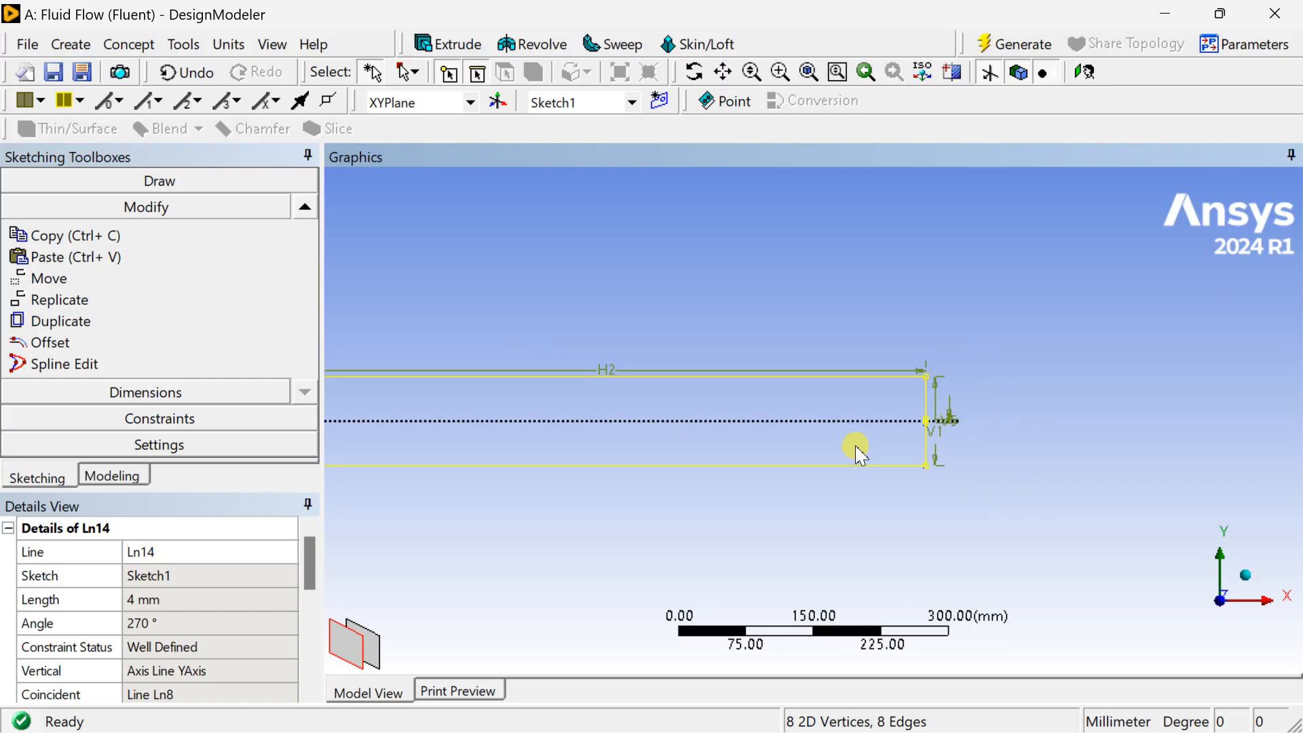
{"action": "middle_click_drag", "start_coordinate": [505, 450], "coordinate": [918, 438], "text": "ctrl"}
{"action": "scroll", "coordinate": [895, 437], "scroll_direction": "down", "scroll_amount": 2}
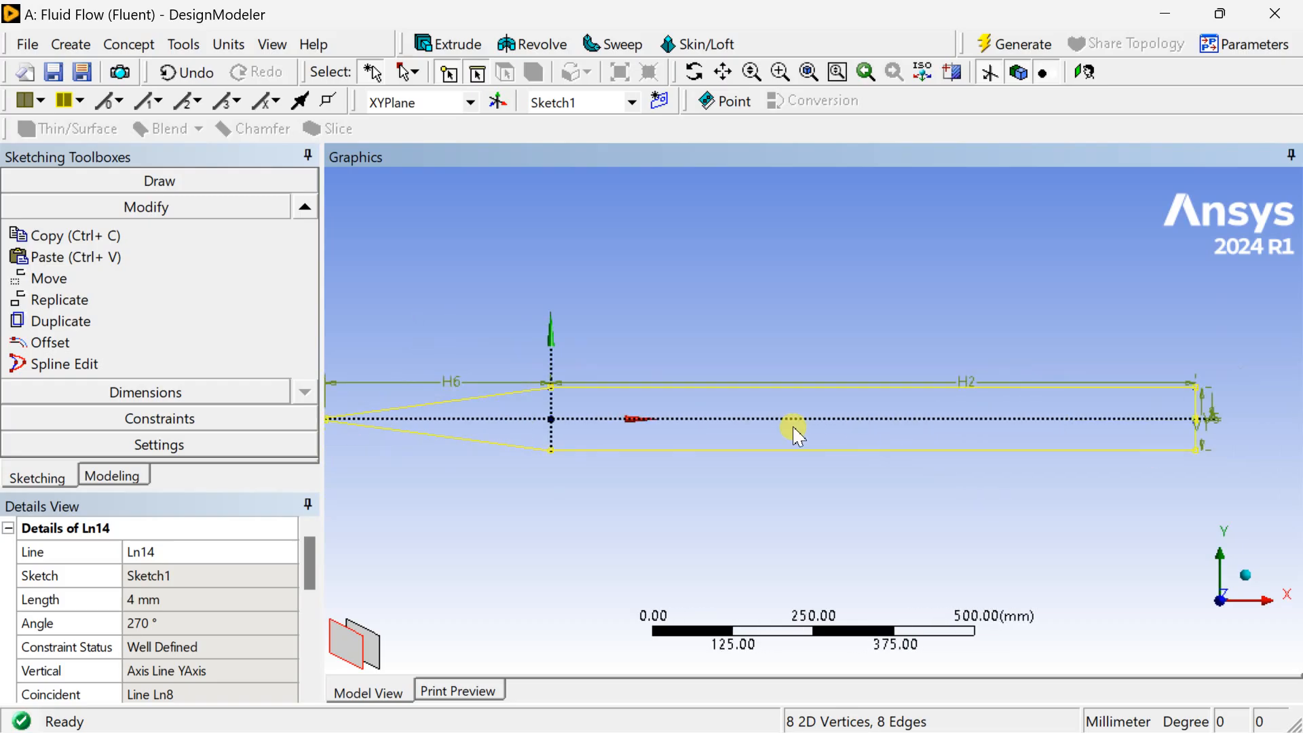
{"action": "scroll", "coordinate": [798, 434], "scroll_direction": "down", "scroll_amount": 1}
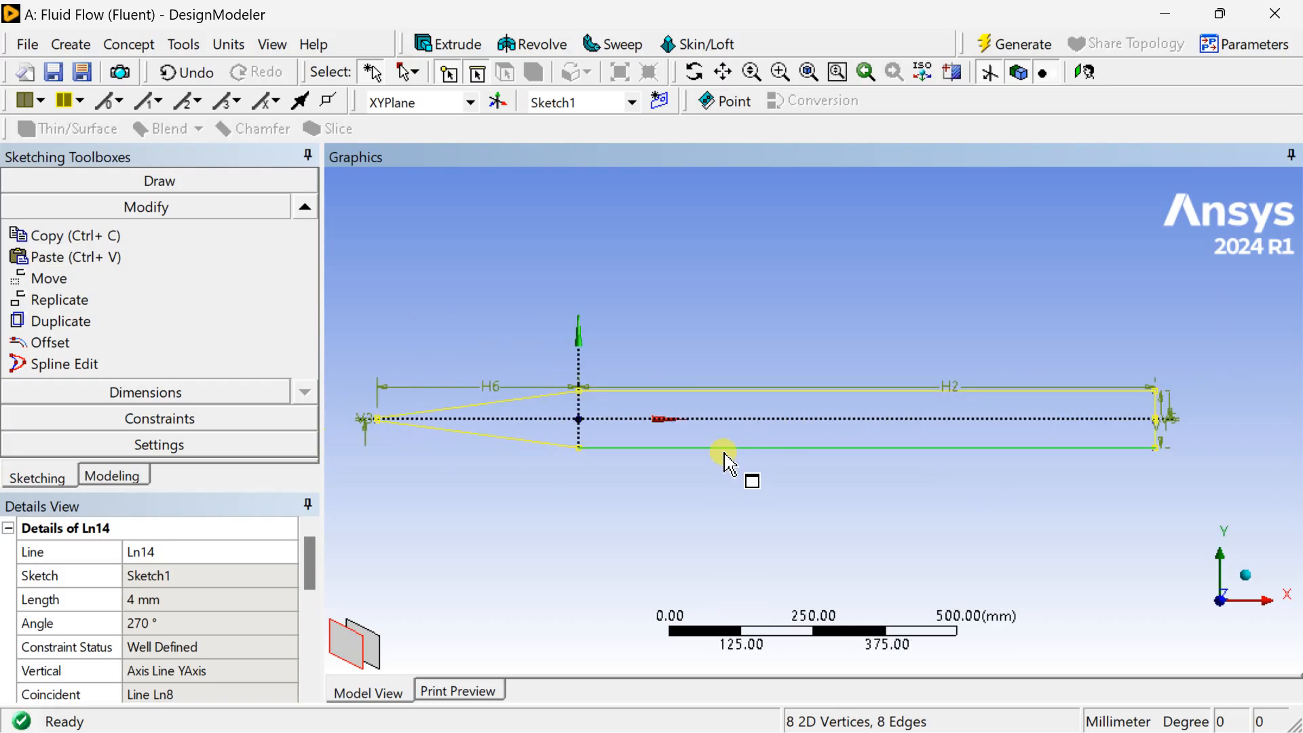
{"action": "left_click", "coordinate": [144, 345]}
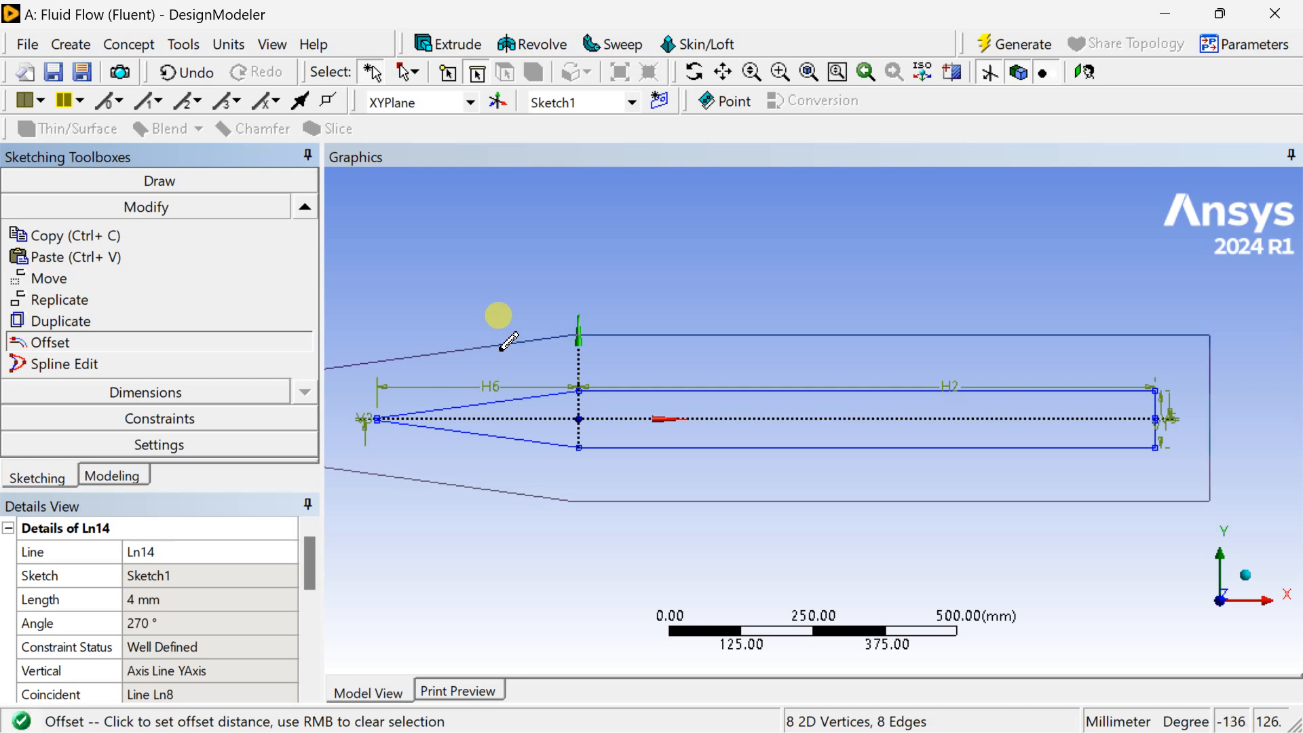
{"action": "scroll", "coordinate": [506, 379], "scroll_direction": "up", "scroll_amount": 3}
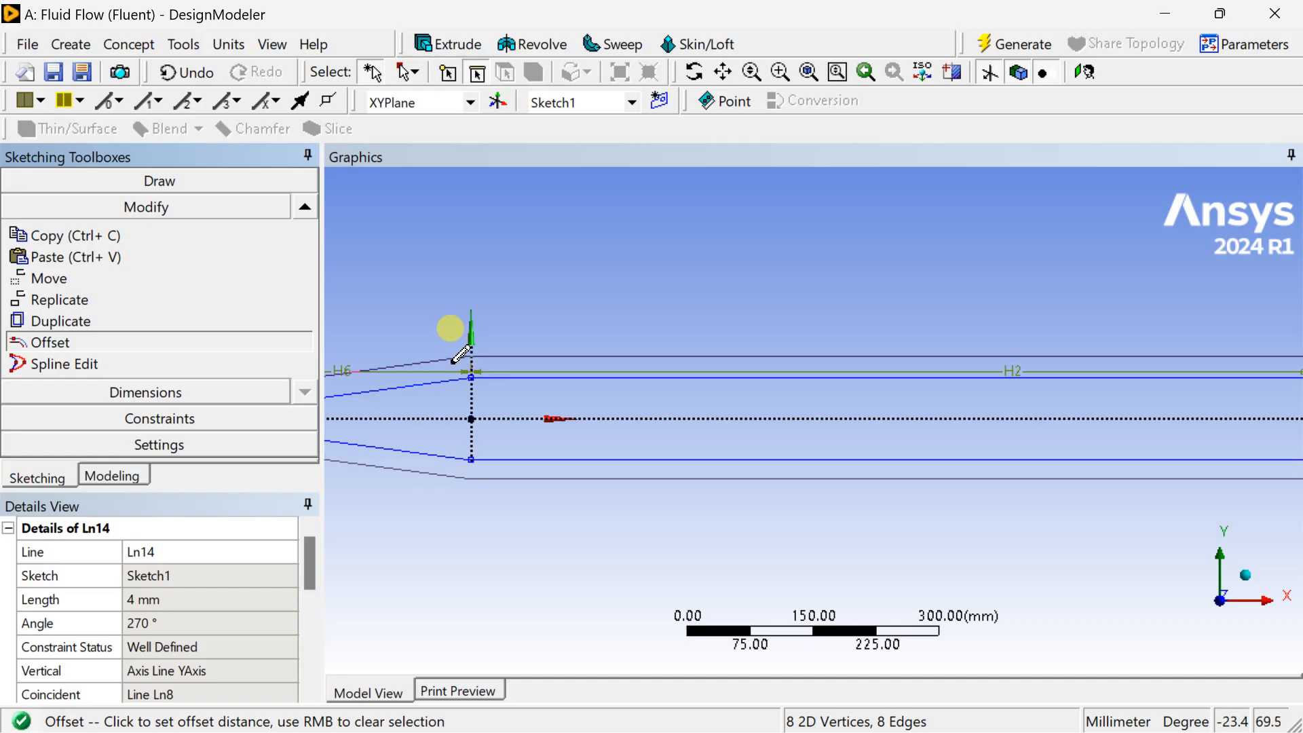
{"action": "left_click", "coordinate": [456, 358]}
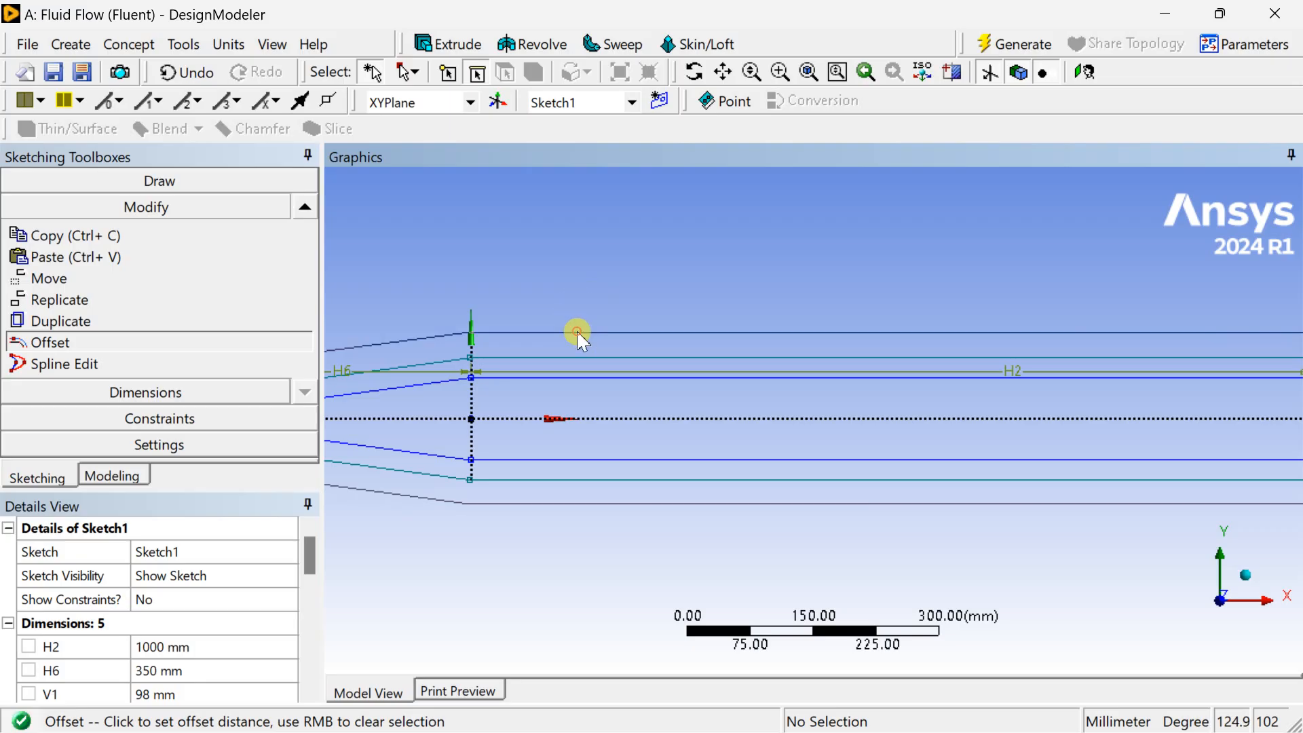
{"action": "right_click", "coordinate": [578, 334]}
{"action": "left_click", "coordinate": [617, 369]}
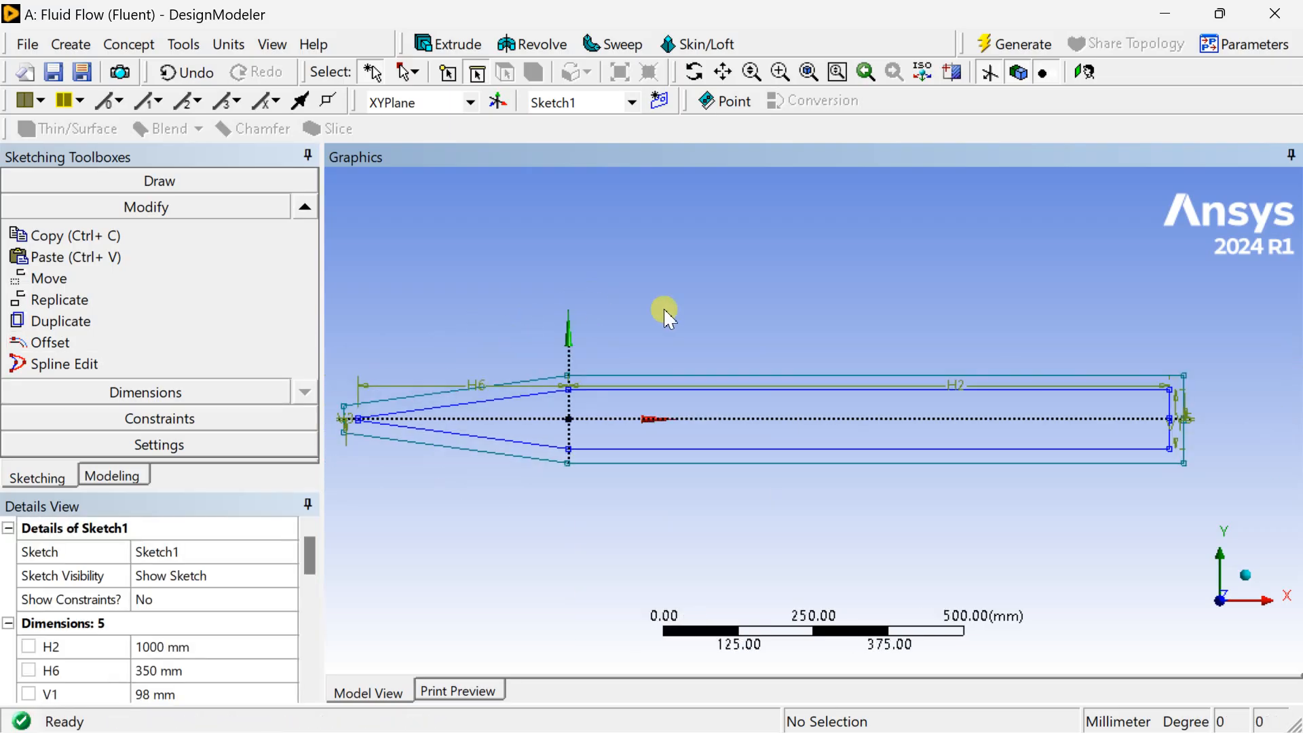
- Add a vertical dimension between the upper long edges of the offset outline and the original channel
{"action": "scroll", "coordinate": [665, 314], "scroll_direction": "down", "scroll_amount": 3}
{"action": "scroll", "coordinate": [553, 417], "scroll_direction": "up", "scroll_amount": 2}
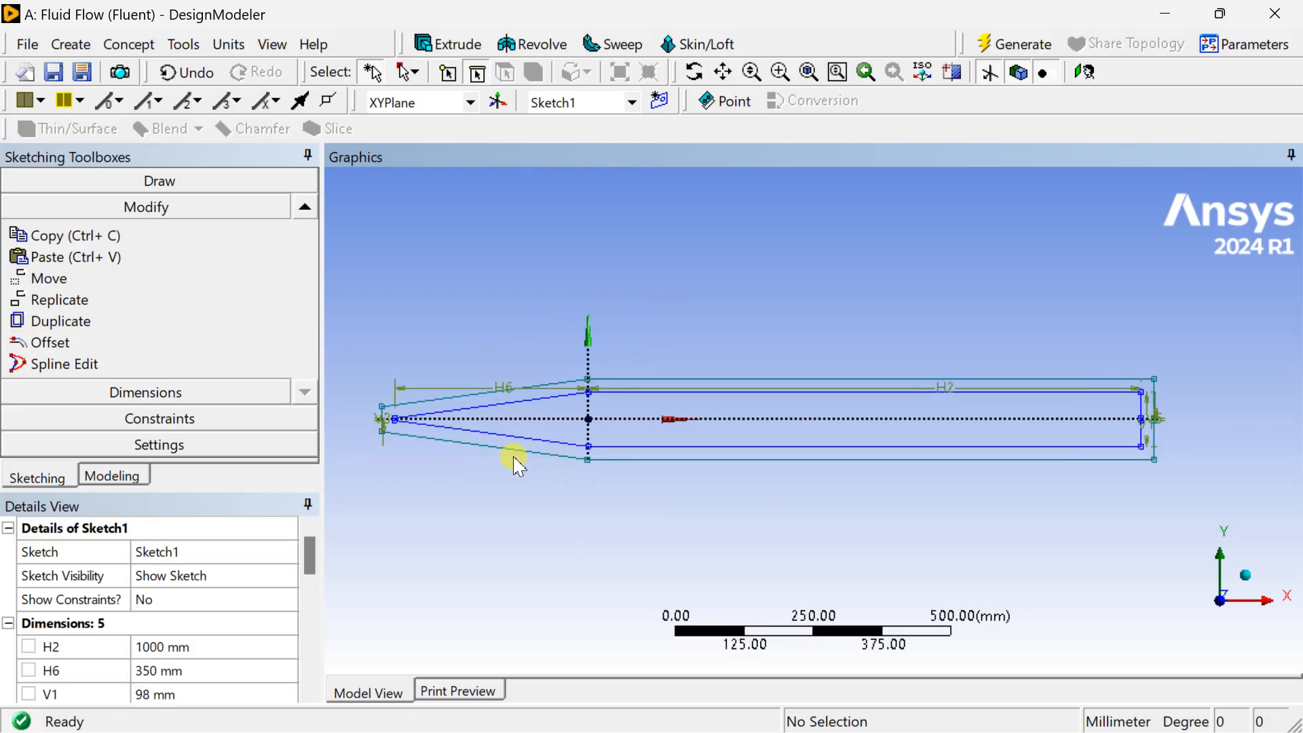
{"action": "middle_click_drag", "start_coordinate": [456, 441], "coordinate": [750, 445], "text": "ctrl"}
{"action": "scroll", "coordinate": [726, 435], "scroll_direction": "up", "scroll_amount": 4}
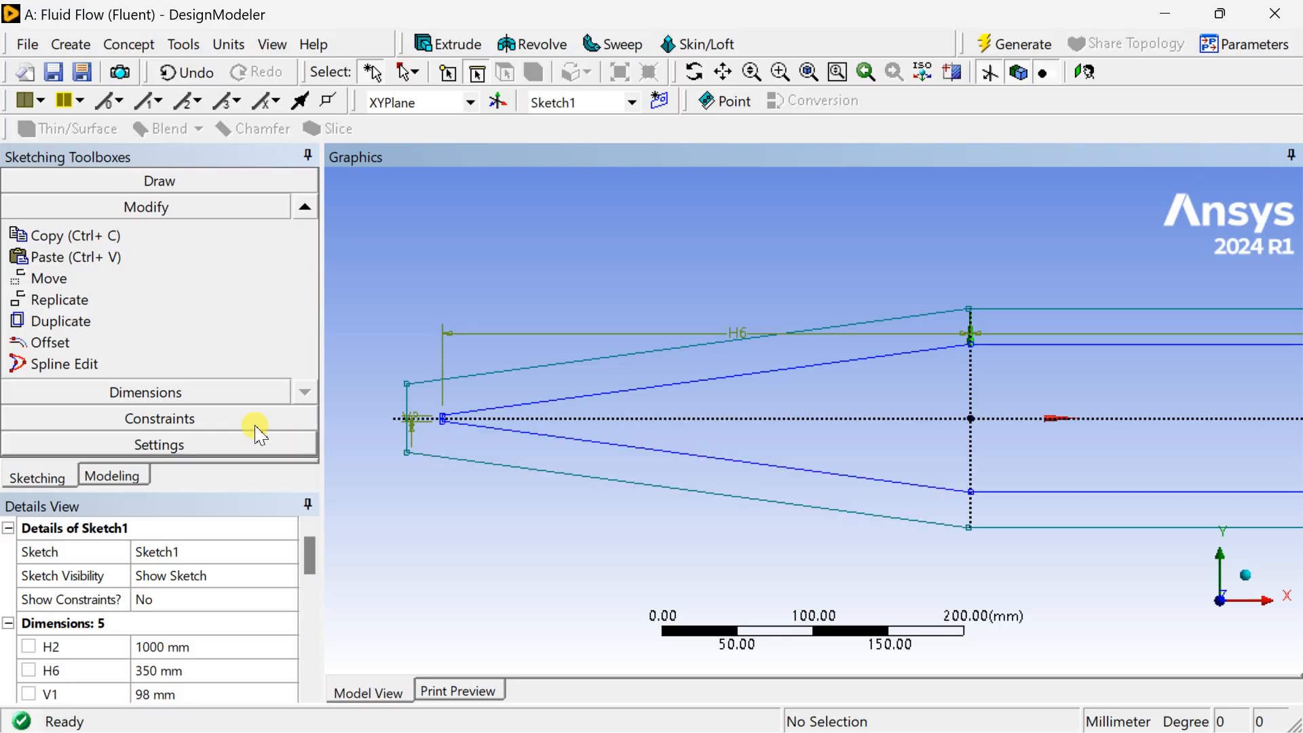
{"action": "left_click", "coordinate": [208, 391]}
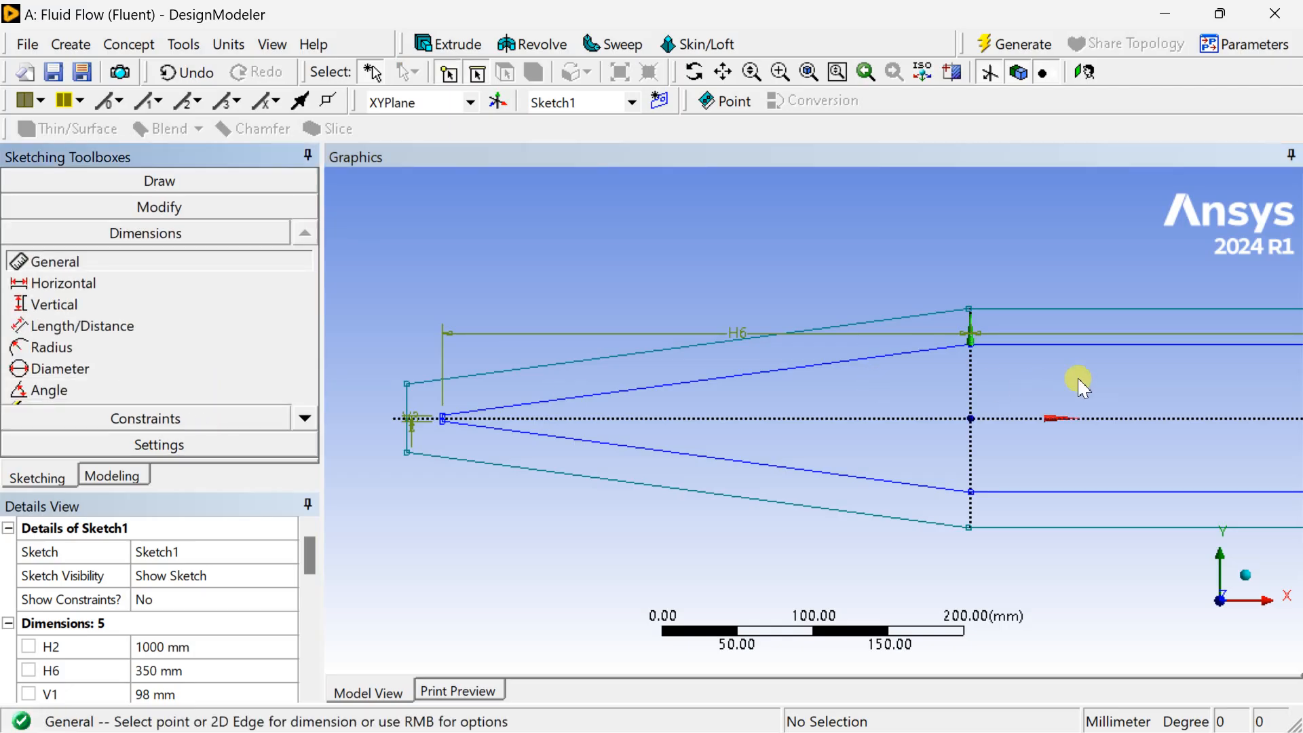
{"action": "left_click", "coordinate": [122, 312]}
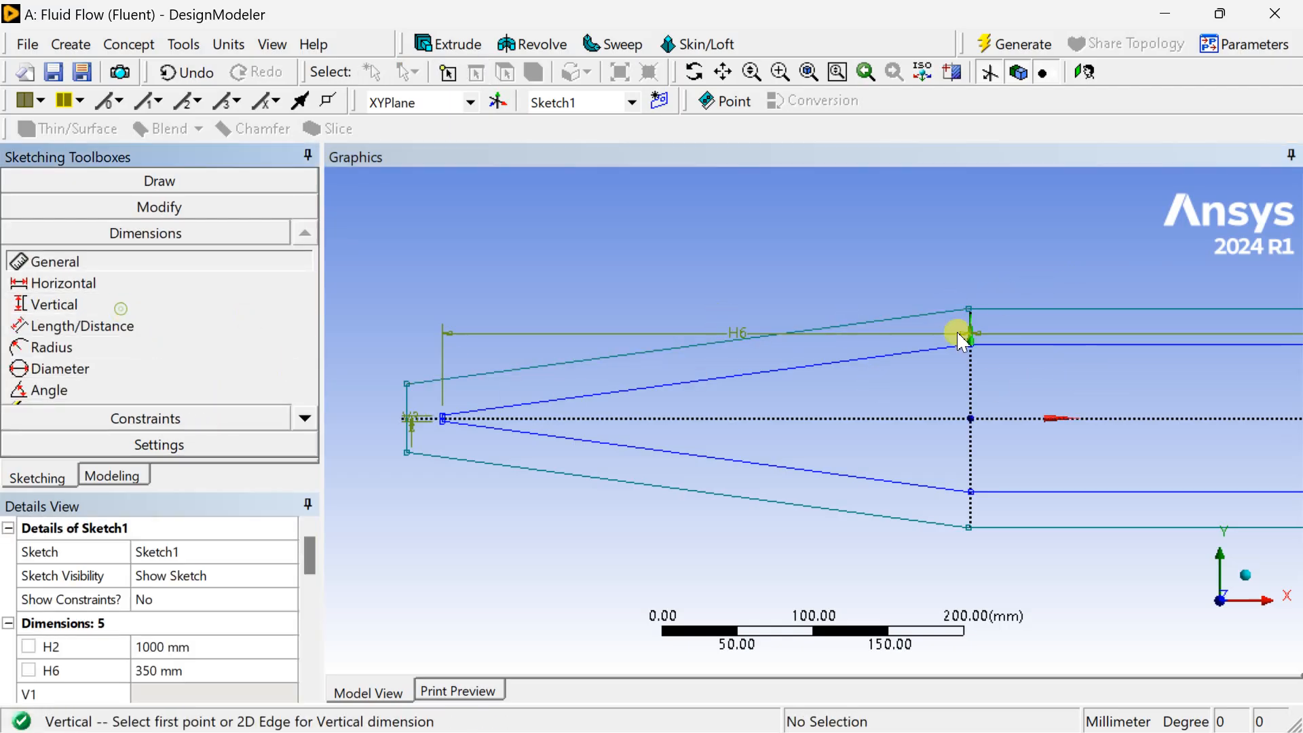
{"action": "left_click", "coordinate": [1016, 311]}
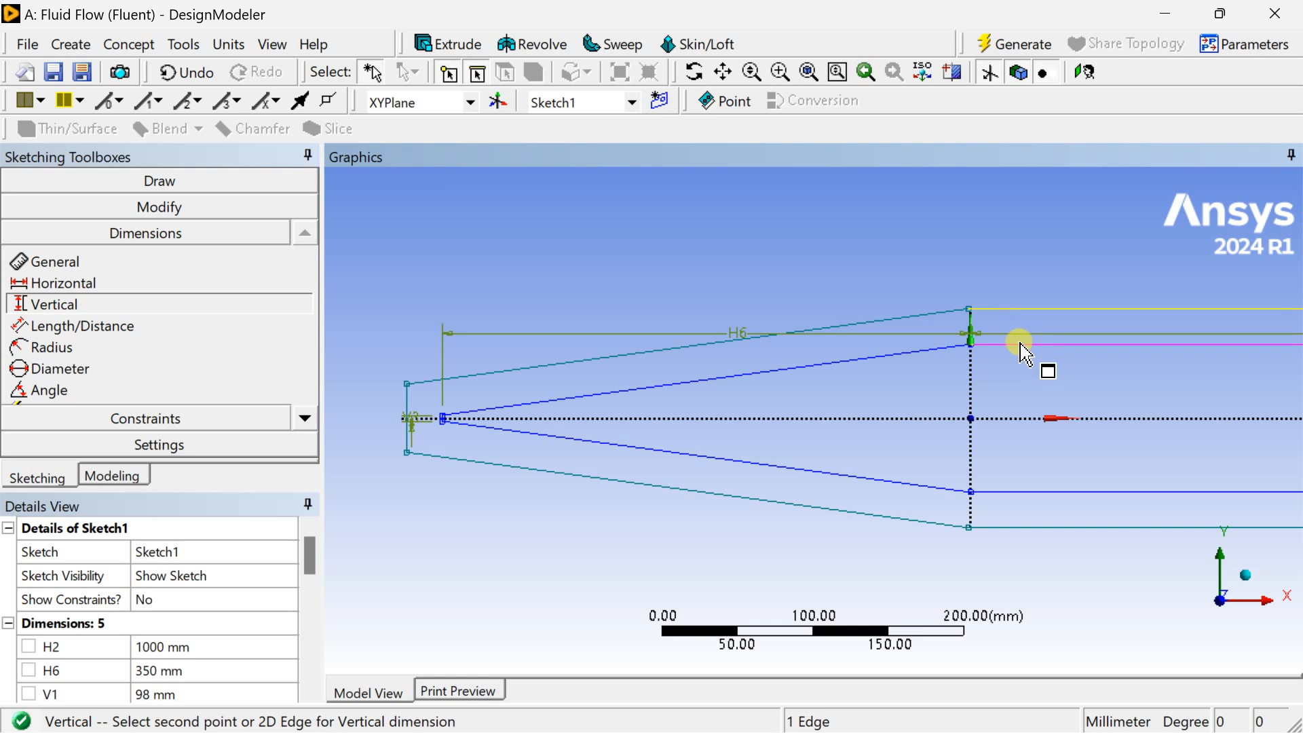
{"action": "left_click", "coordinate": [1021, 345]}
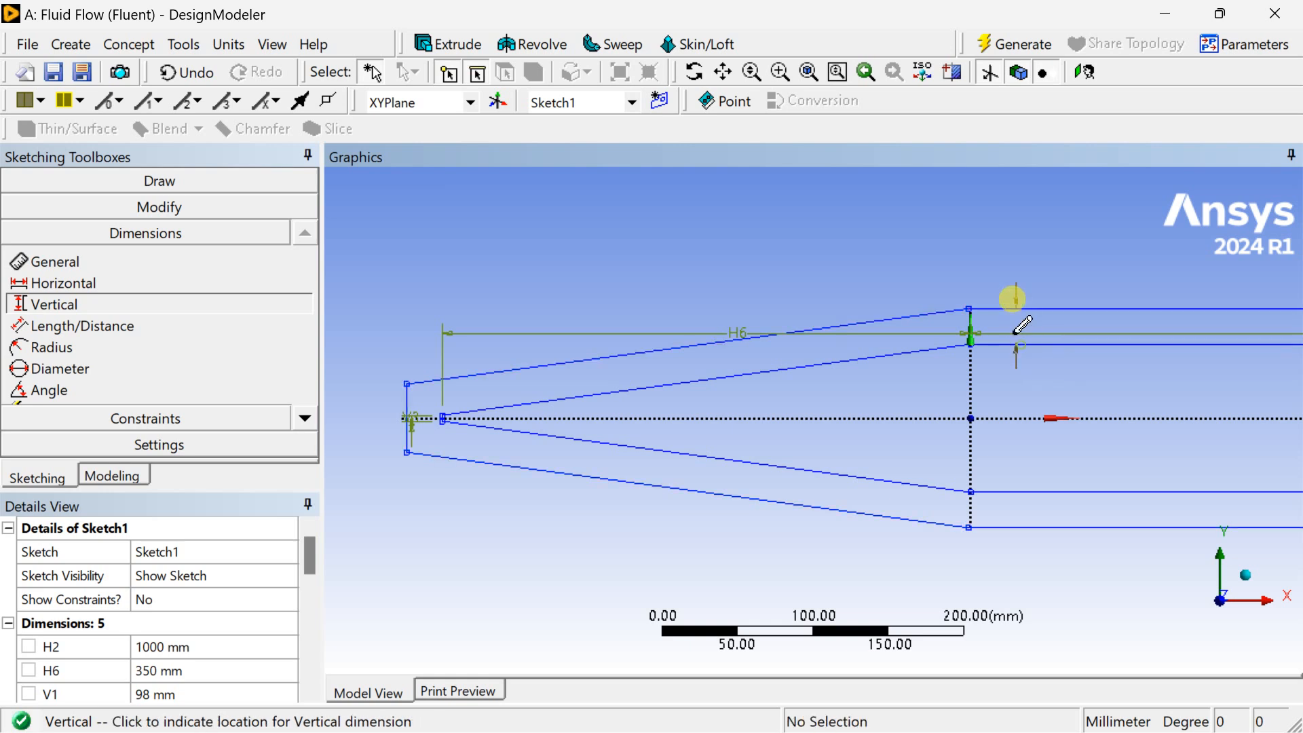
{"action": "left_click", "coordinate": [890, 260]}
- Set the vertical offset dimension V8 to 2 mm and generate the geometry
{"action": "scroll", "coordinate": [202, 624], "scroll_direction": "down", "scroll_amount": 1}
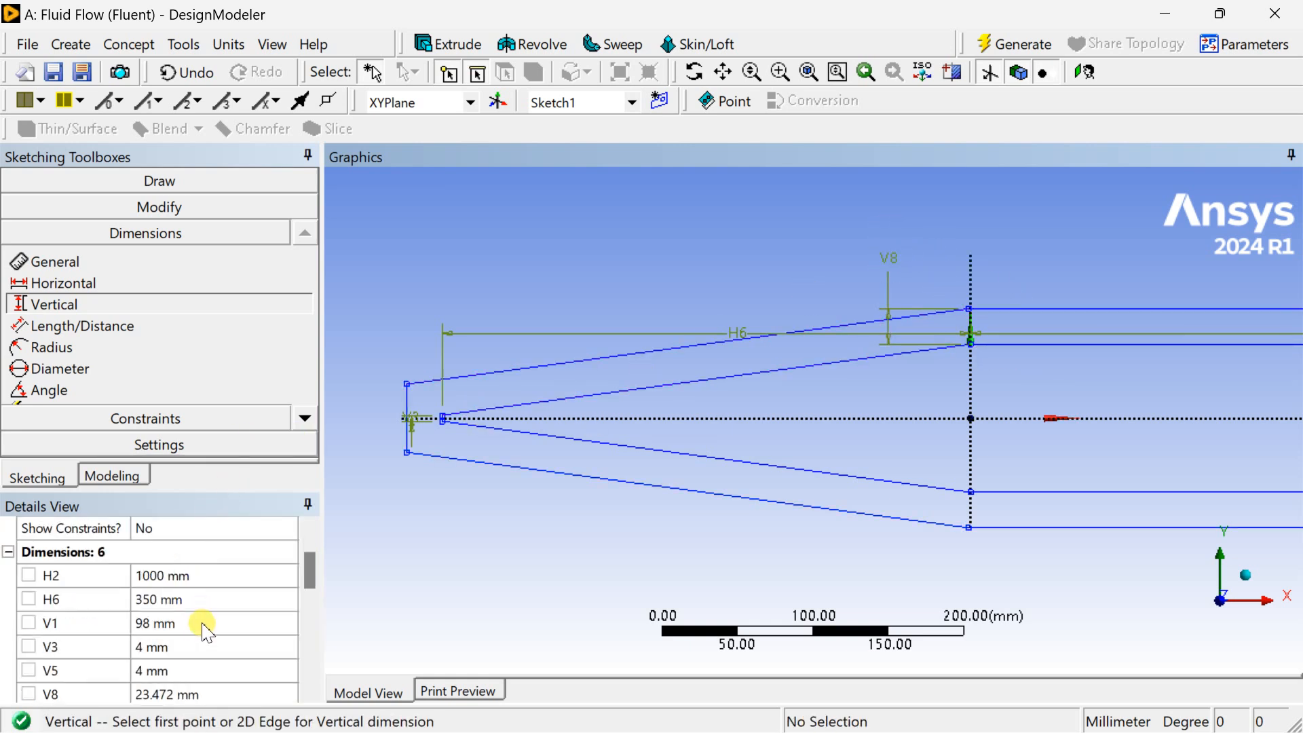
{"action": "scroll", "coordinate": [205, 633], "scroll_direction": "down", "scroll_amount": 1}
{"action": "left_click", "coordinate": [175, 624]}
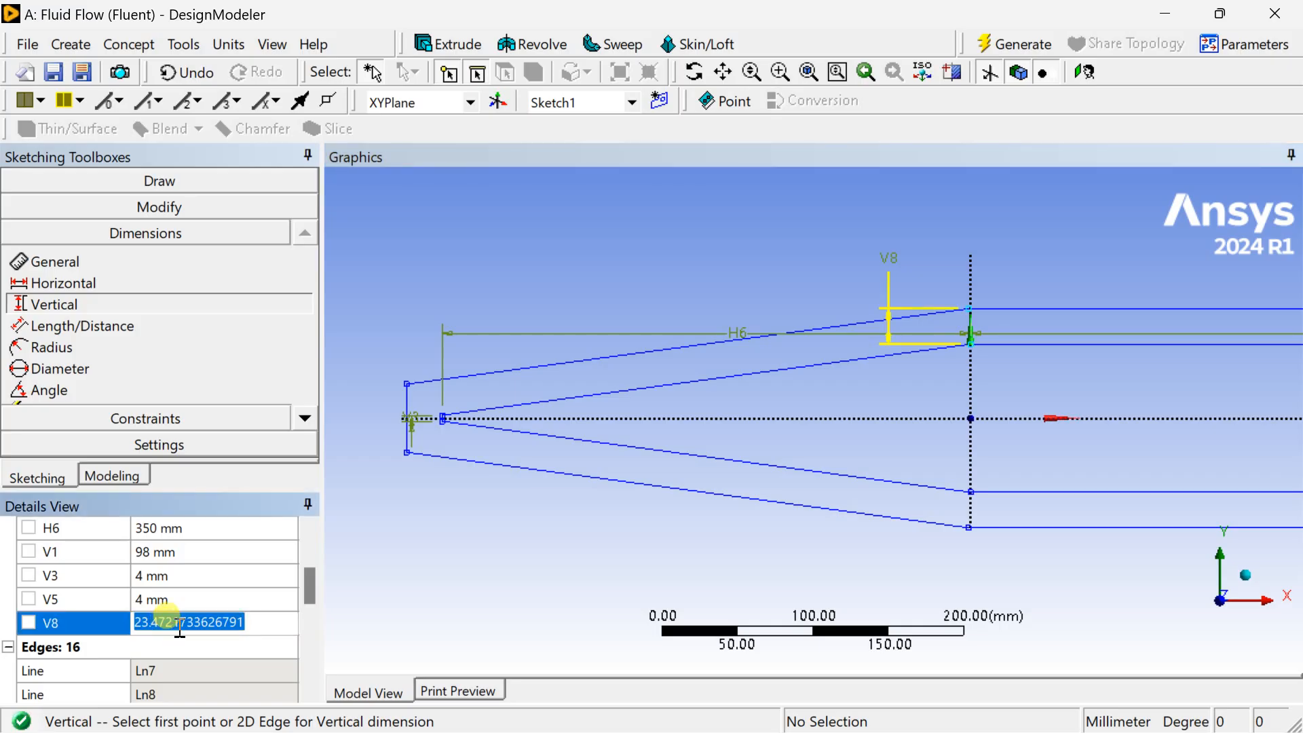
{"action": "type", "text": "2"}
{"action": "key", "text": "Return"}
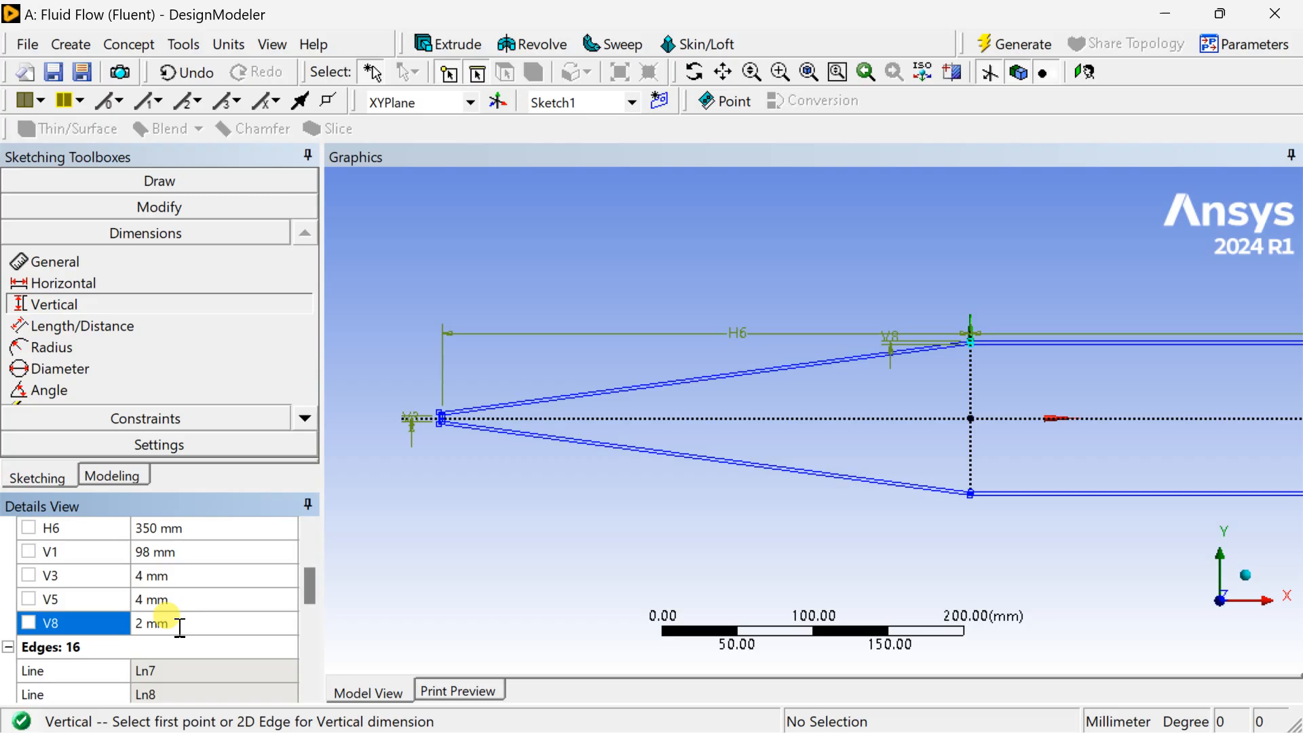
{"action": "scroll", "coordinate": [393, 502], "scroll_direction": "up", "scroll_amount": 3}
{"action": "middle_click_drag", "start_coordinate": [393, 503], "coordinate": [746, 506], "text": "ctrl"}
{"action": "scroll", "coordinate": [654, 456], "scroll_direction": "up", "scroll_amount": 3}
{"action": "middle_click_drag", "start_coordinate": [455, 478], "coordinate": [735, 509], "text": "ctrl"}
{"action": "scroll", "coordinate": [718, 495], "scroll_direction": "up", "scroll_amount": 3}
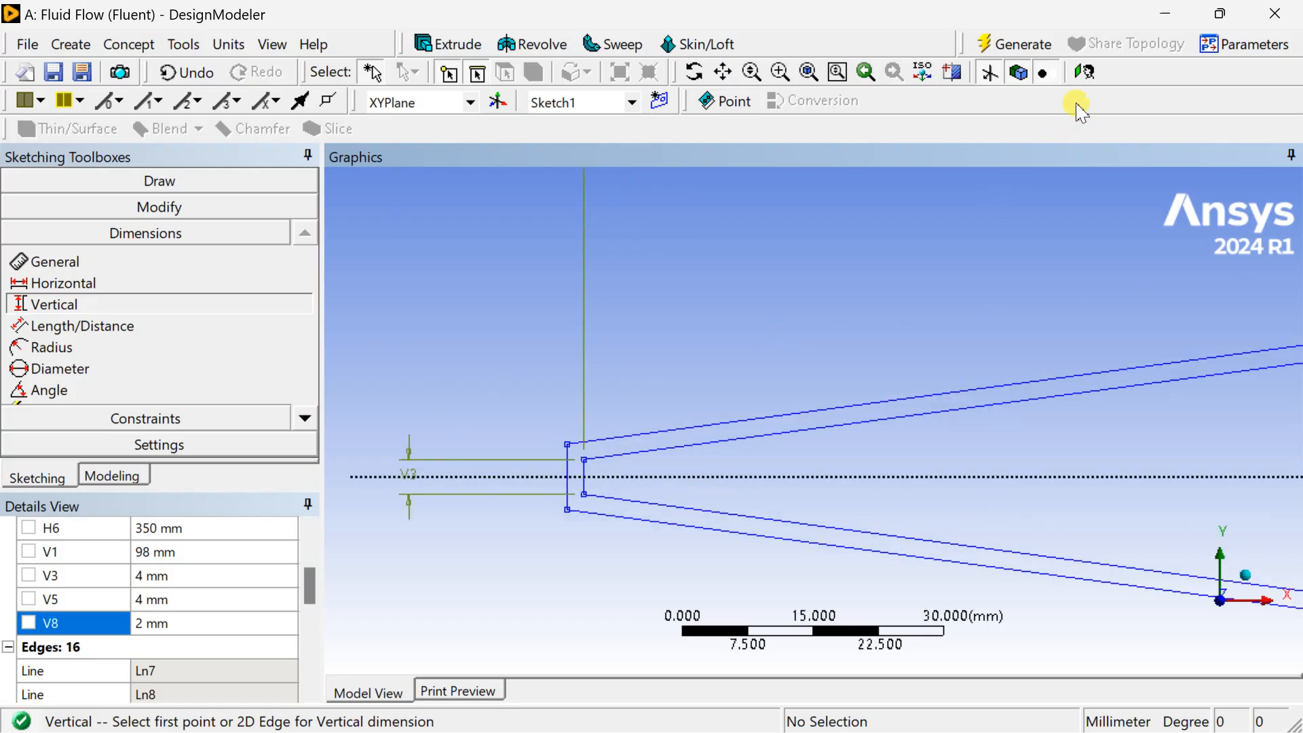
{"action": "left_click", "coordinate": [1015, 44]}
- Draw an open polyline at the narrow end from the inner outline's upper corner straight across to the outer vertical edge
{"action": "scroll", "coordinate": [588, 487], "scroll_direction": "up", "scroll_amount": 2}
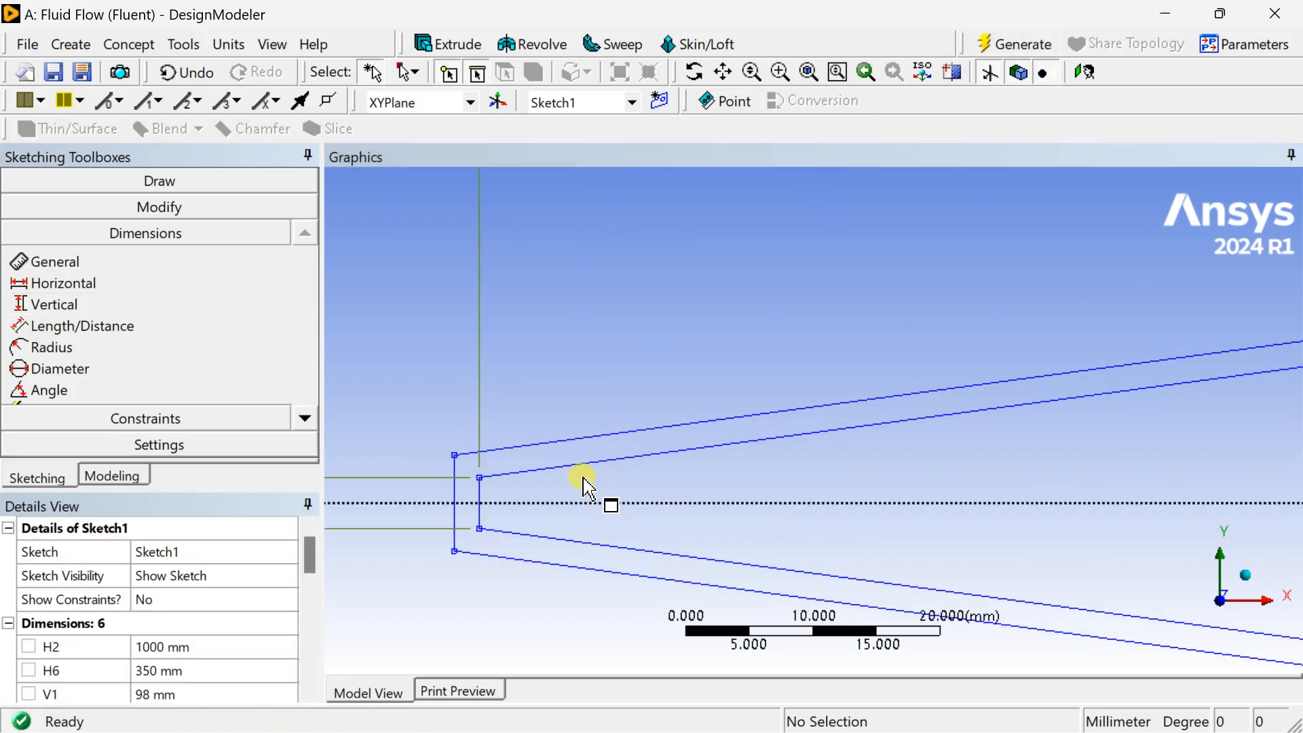
{"action": "middle_click_drag", "start_coordinate": [587, 490], "coordinate": [730, 393], "text": "ctrl"}
{"action": "scroll", "coordinate": [730, 393], "scroll_direction": "up", "scroll_amount": 2}
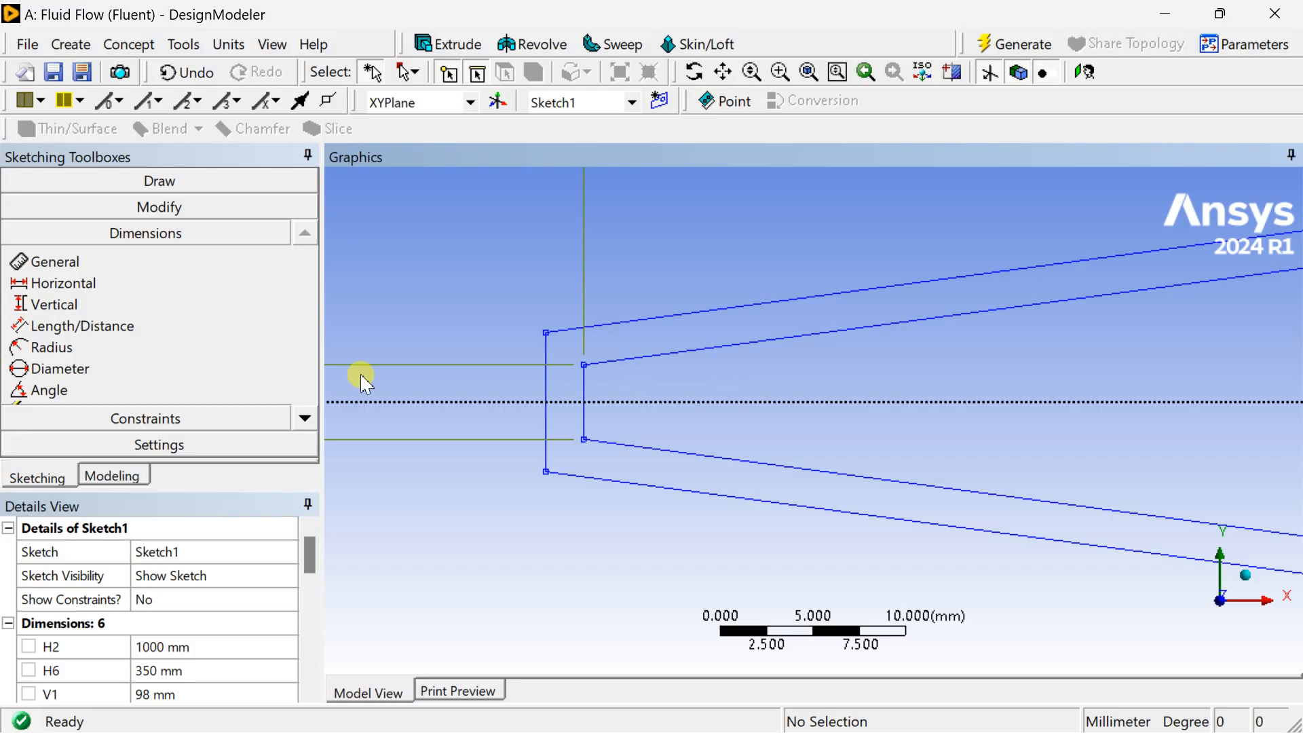
{"action": "left_click", "coordinate": [207, 183]}
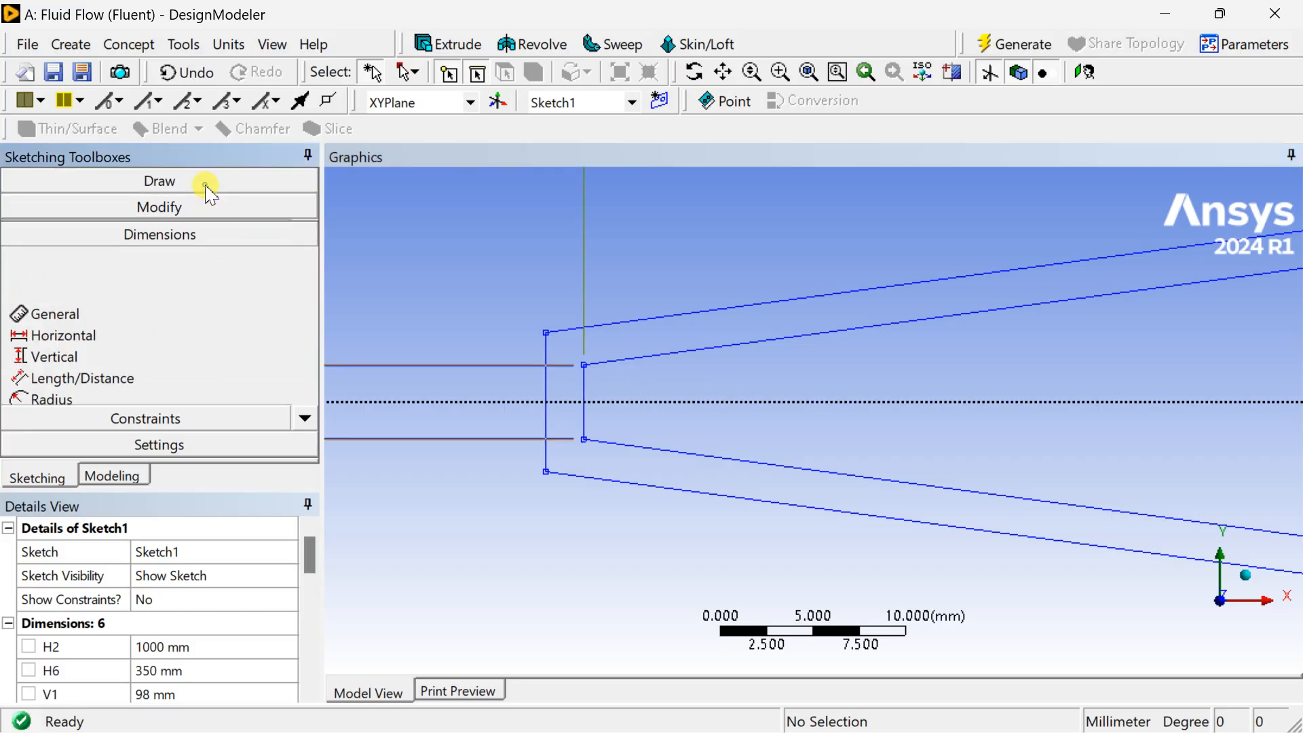
{"action": "left_click", "coordinate": [56, 273]}
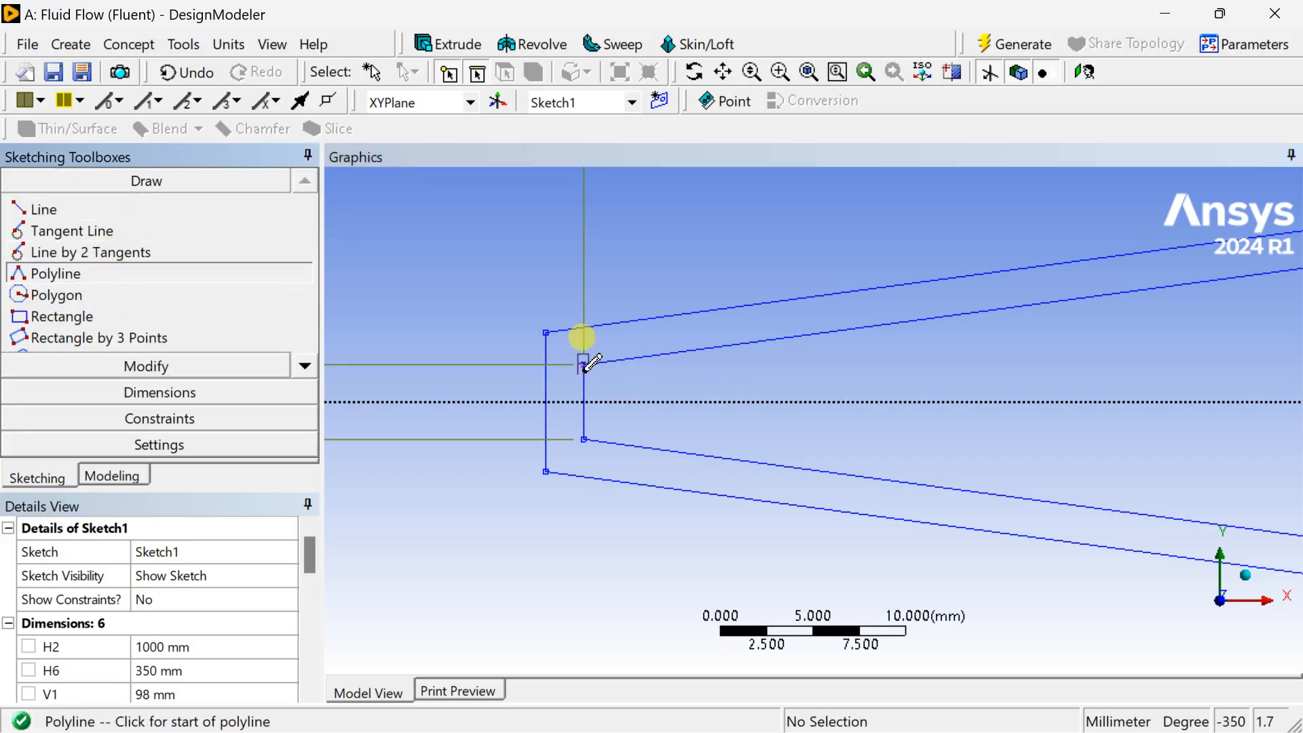
{"action": "left_click", "coordinate": [583, 365]}
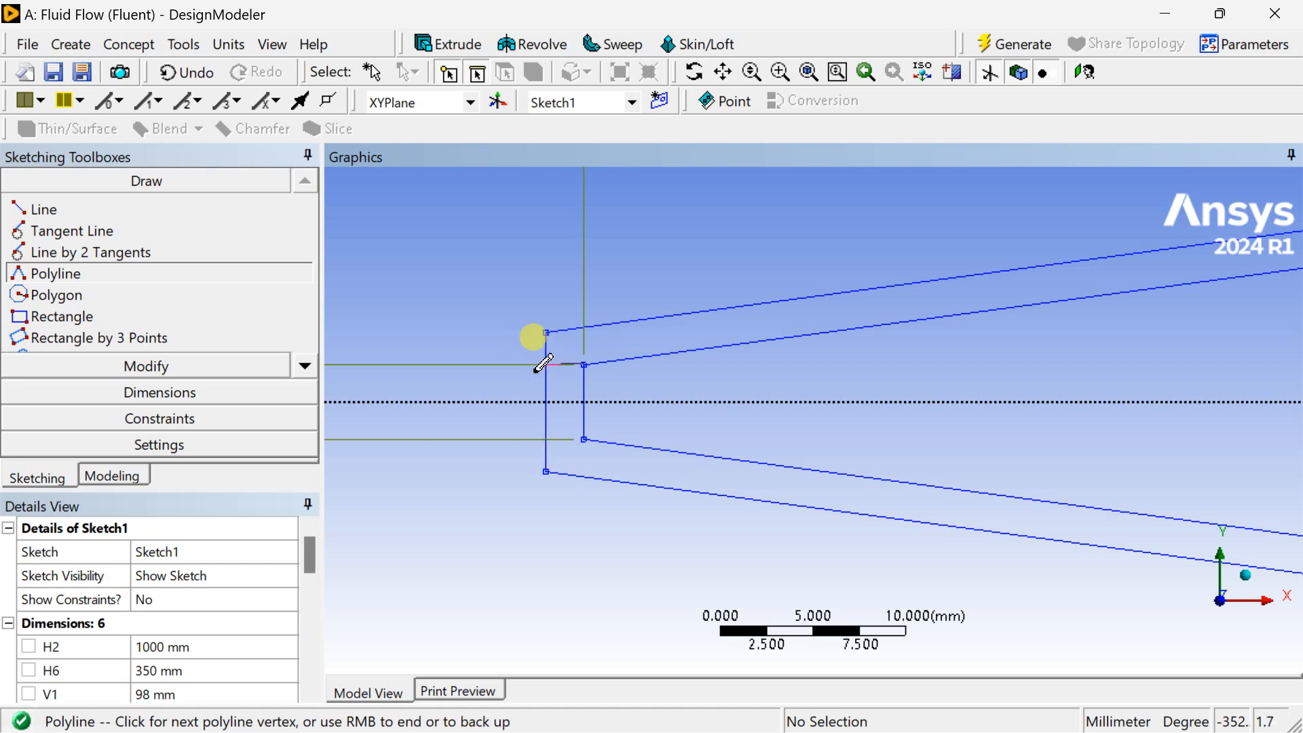
{"action": "right_click", "coordinate": [477, 370]}
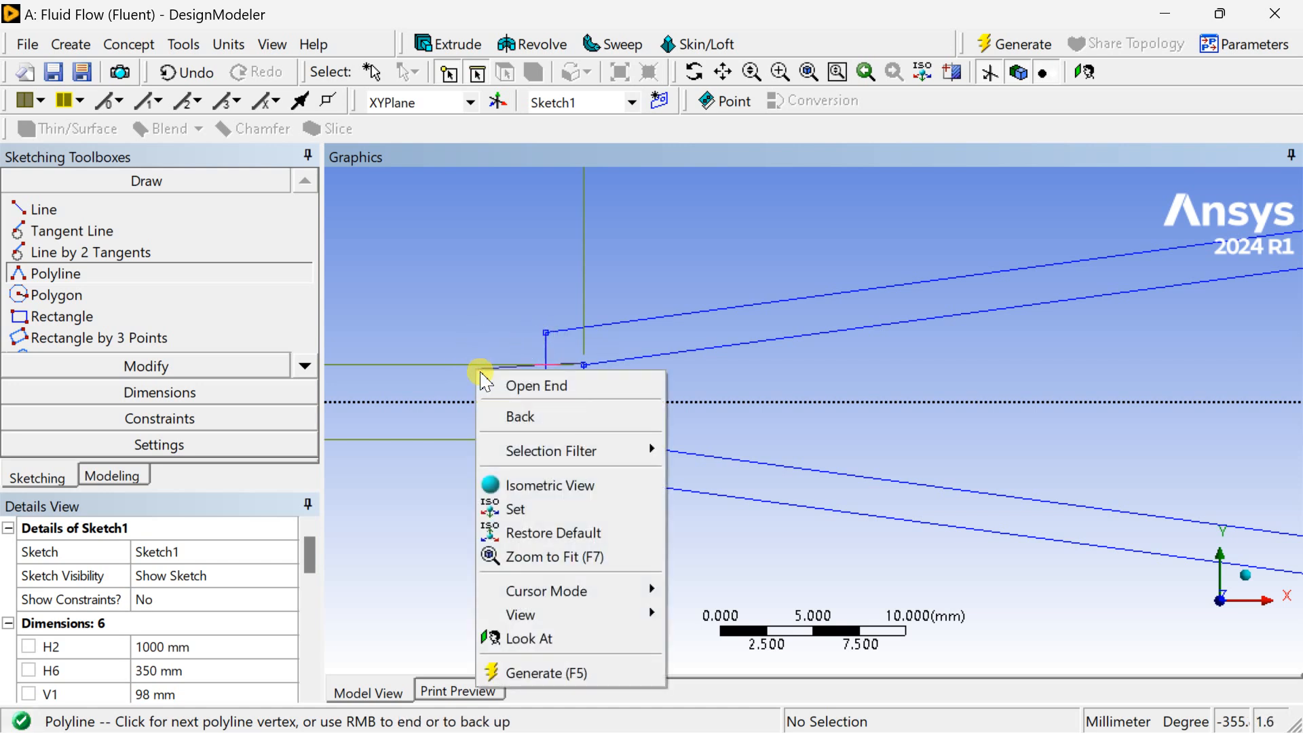
{"action": "left_click", "coordinate": [515, 387]}
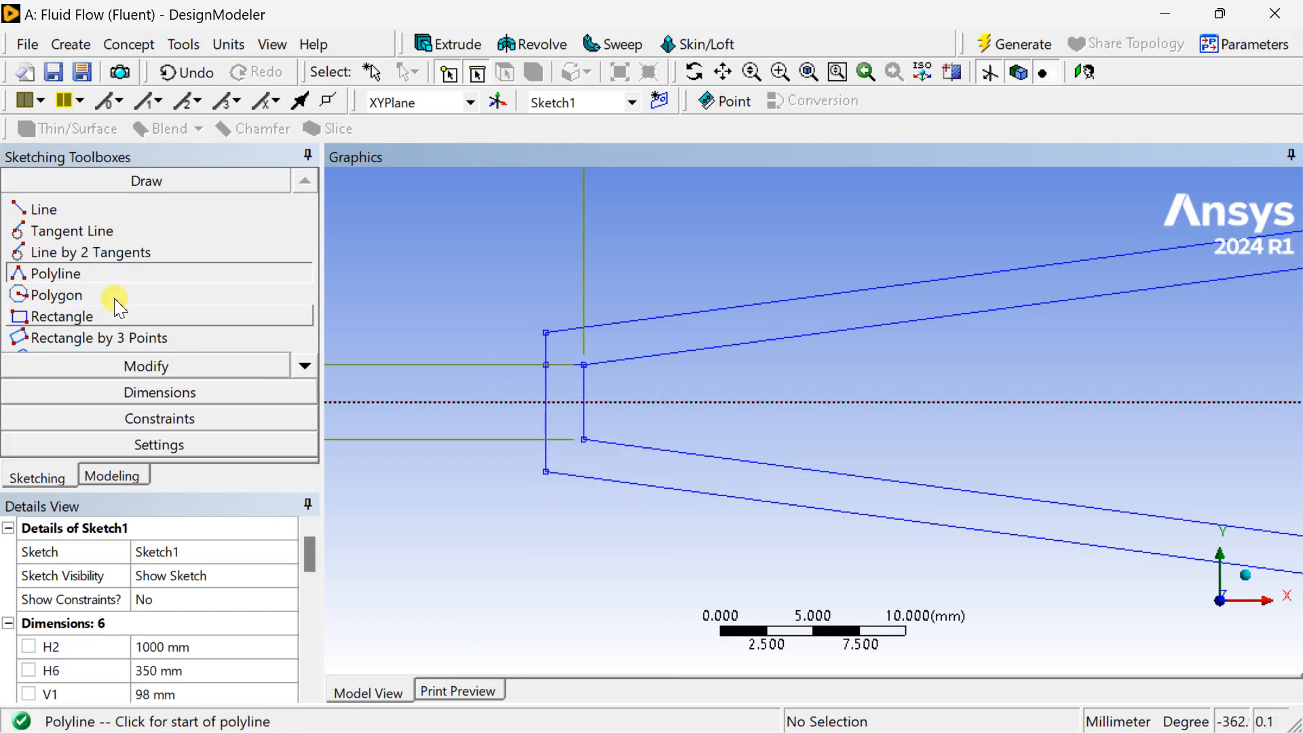
- Draw a horizontal line at the narrow end from the inner outline's lower corner to the outer vertical edge
{"action": "left_click", "coordinate": [67, 209]}
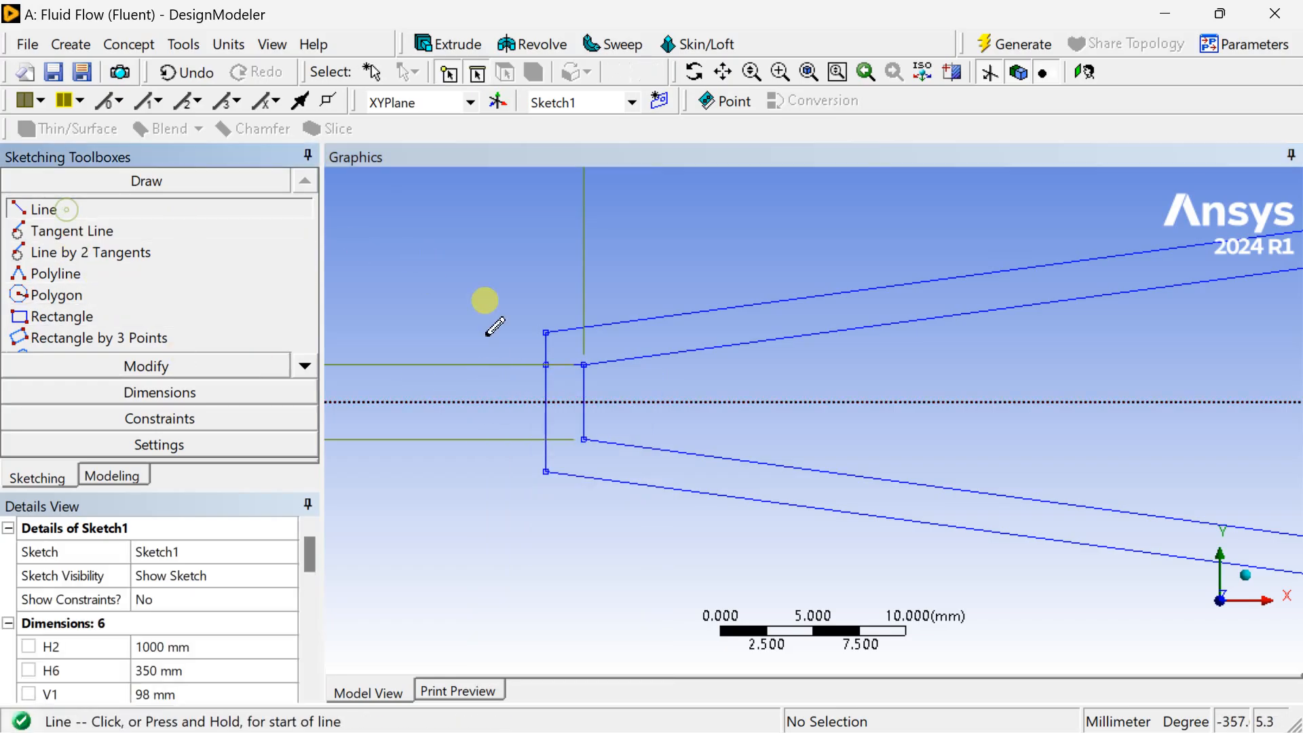
{"action": "left_click", "coordinate": [583, 438]}
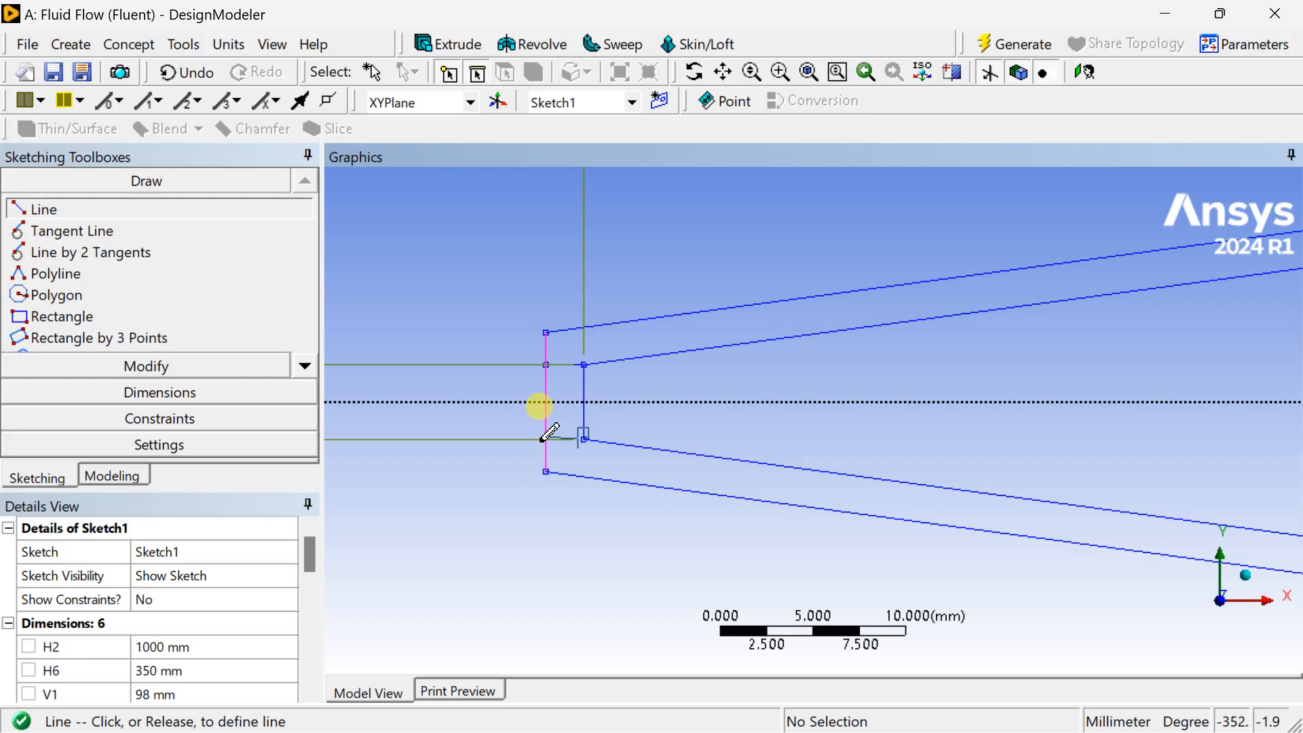
{"action": "left_click", "coordinate": [544, 439]}
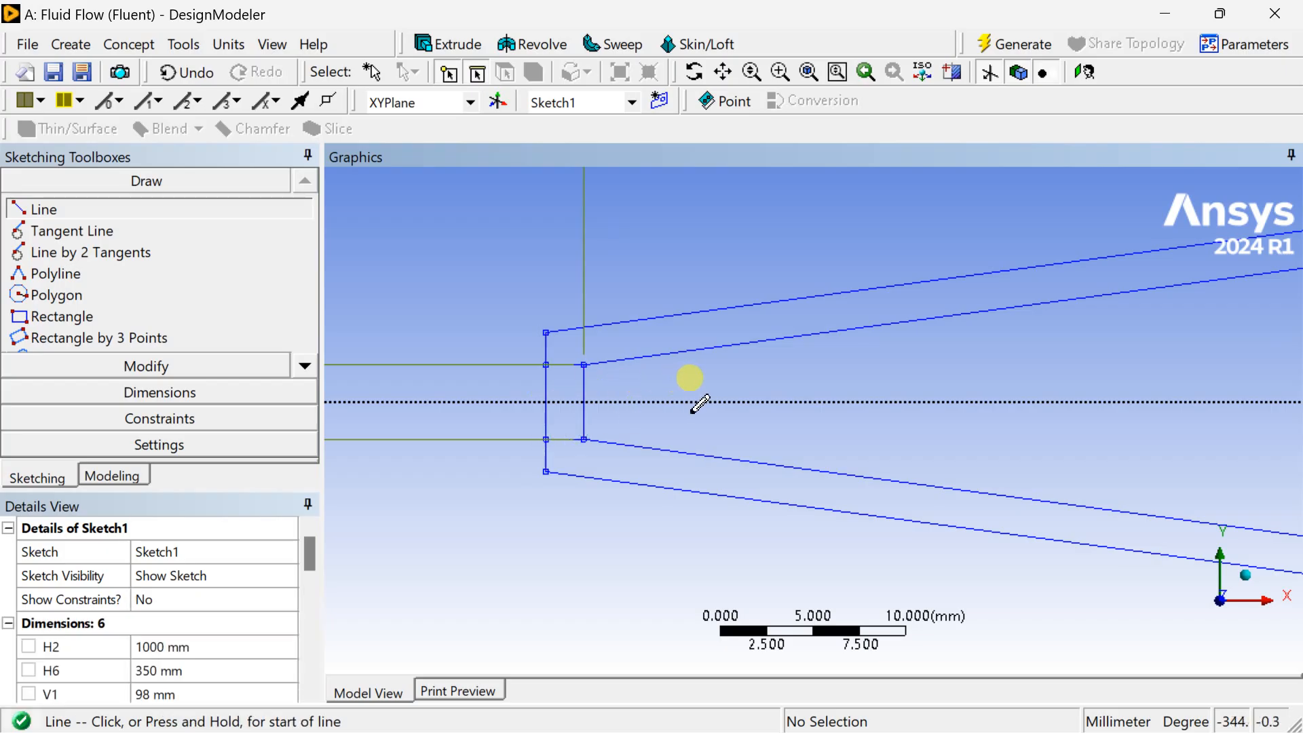
{"action": "scroll", "coordinate": [692, 393], "scroll_direction": "down", "scroll_amount": 5}
{"action": "scroll", "coordinate": [854, 488], "scroll_direction": "down", "scroll_amount": 6}
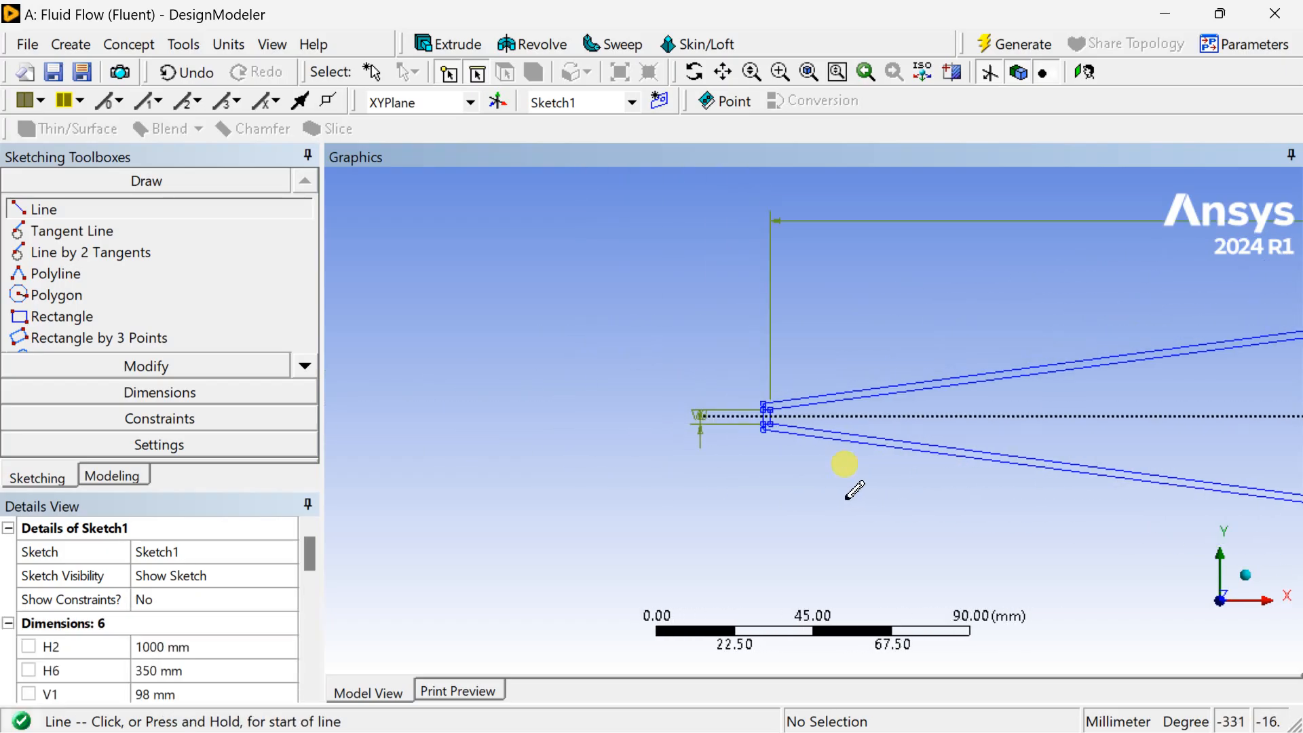
- Draw two short horizontal lines at the wide end, joining the inner and outer vertical edges at the opening's upper and lower corners
{"action": "middle_click_drag", "start_coordinate": [975, 474], "coordinate": [361, 486], "text": "ctrl"}
{"action": "scroll", "coordinate": [552, 483], "scroll_direction": "down", "scroll_amount": 4}
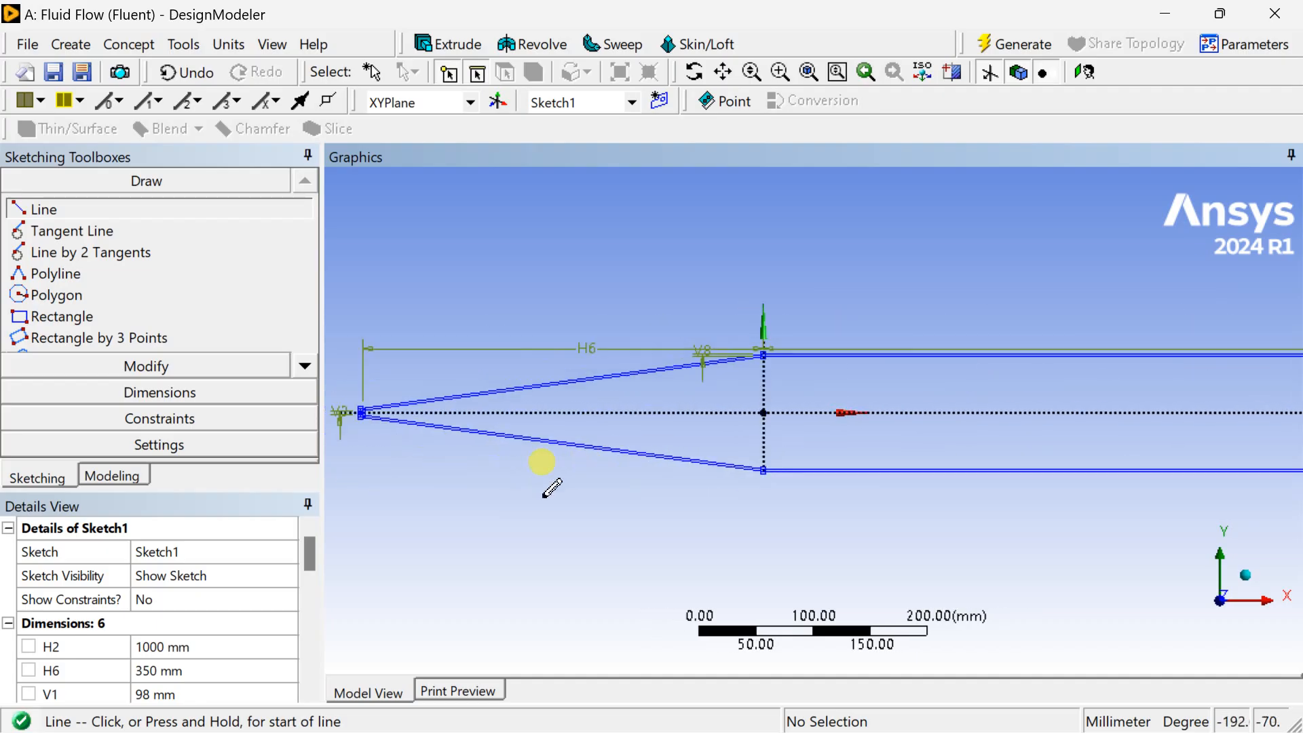
{"action": "middle_click_drag", "start_coordinate": [1031, 505], "coordinate": [443, 552], "text": "ctrl"}
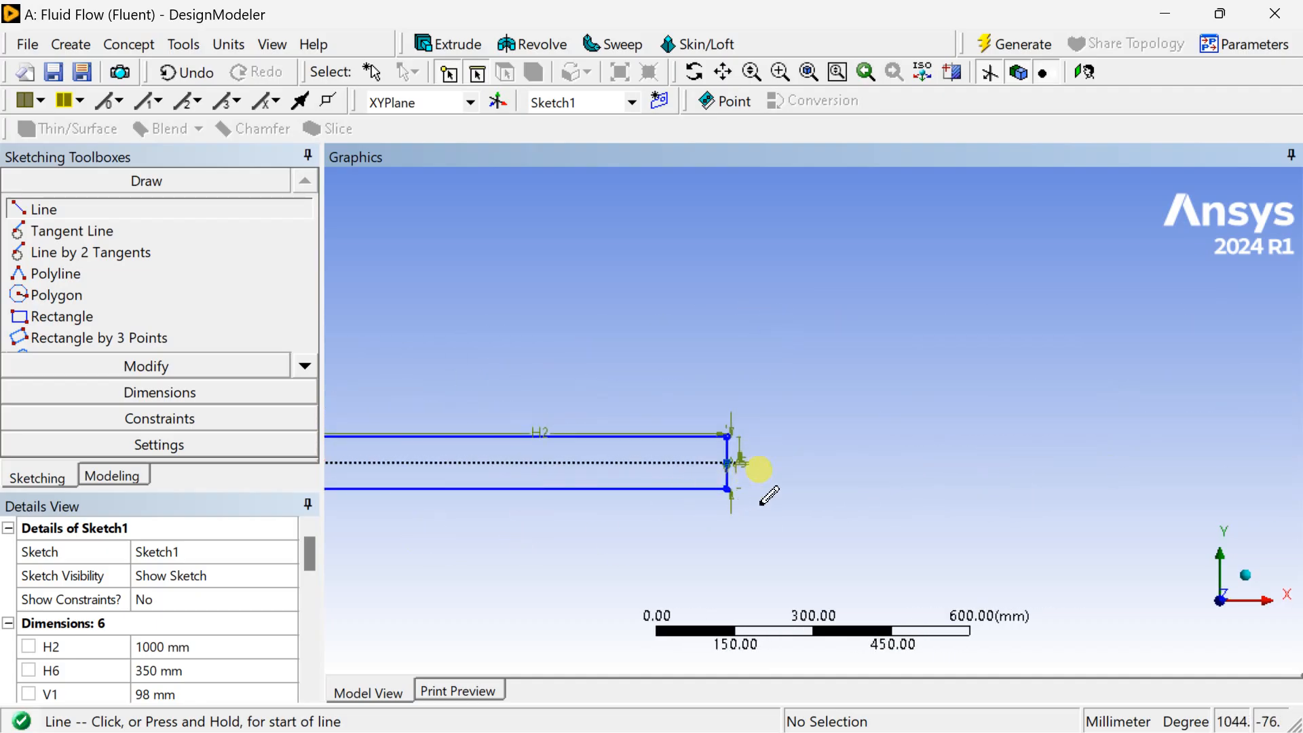
{"action": "scroll", "coordinate": [772, 481], "scroll_direction": "up", "scroll_amount": 4}
{"action": "mouse_move", "coordinate": [687, 521]}
{"action": "middle_mouse_down", "text": "ctrl"}
{"action": "mouse_move", "coordinate": [744, 413]}
{"action": "mouse_move", "coordinate": [662, 407]}
{"action": "mouse_move", "coordinate": [903, 413]}
{"action": "middle_mouse_up", "text": "ctrl"}
{"action": "scroll", "coordinate": [738, 407], "scroll_direction": "up", "scroll_amount": 3}
{"action": "scroll", "coordinate": [902, 413], "scroll_direction": "up", "scroll_amount": 5}
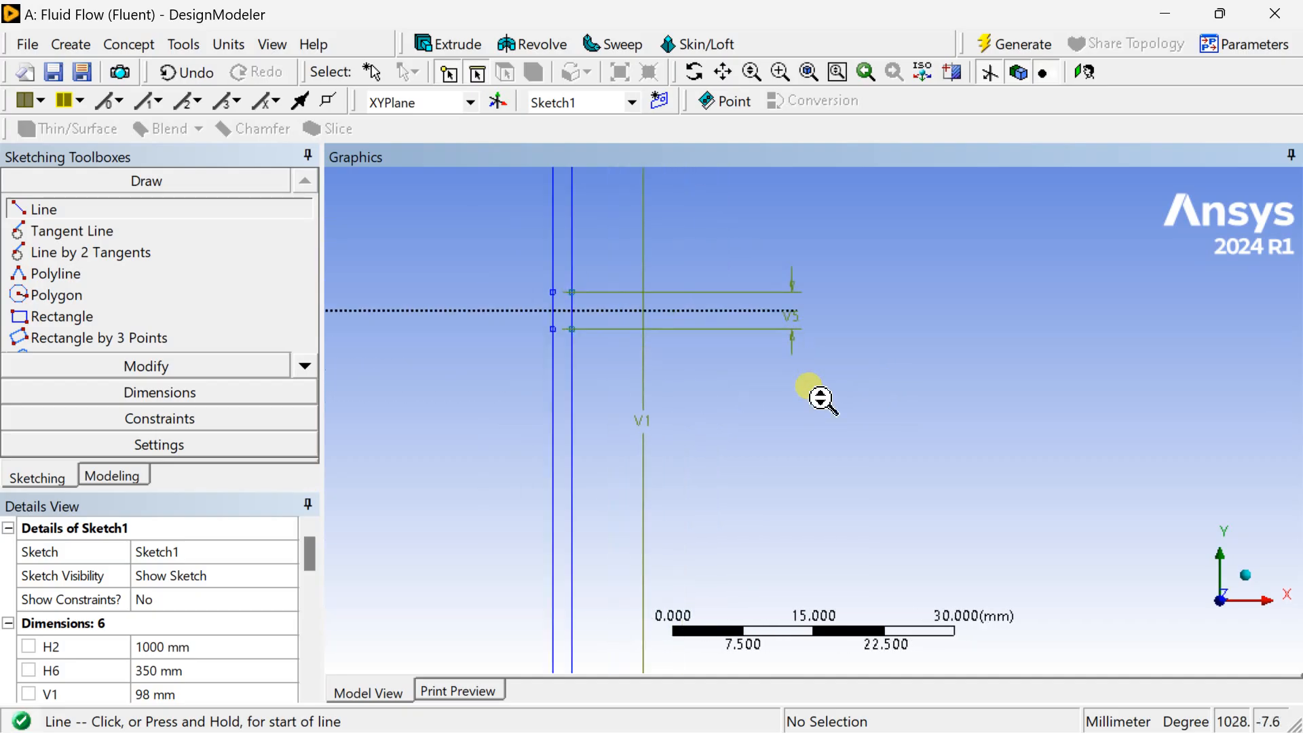
{"action": "middle_click_drag", "start_coordinate": [706, 393], "coordinate": [906, 482], "text": "ctrl"}
{"action": "scroll", "coordinate": [731, 360], "scroll_direction": "up", "scroll_amount": 3}
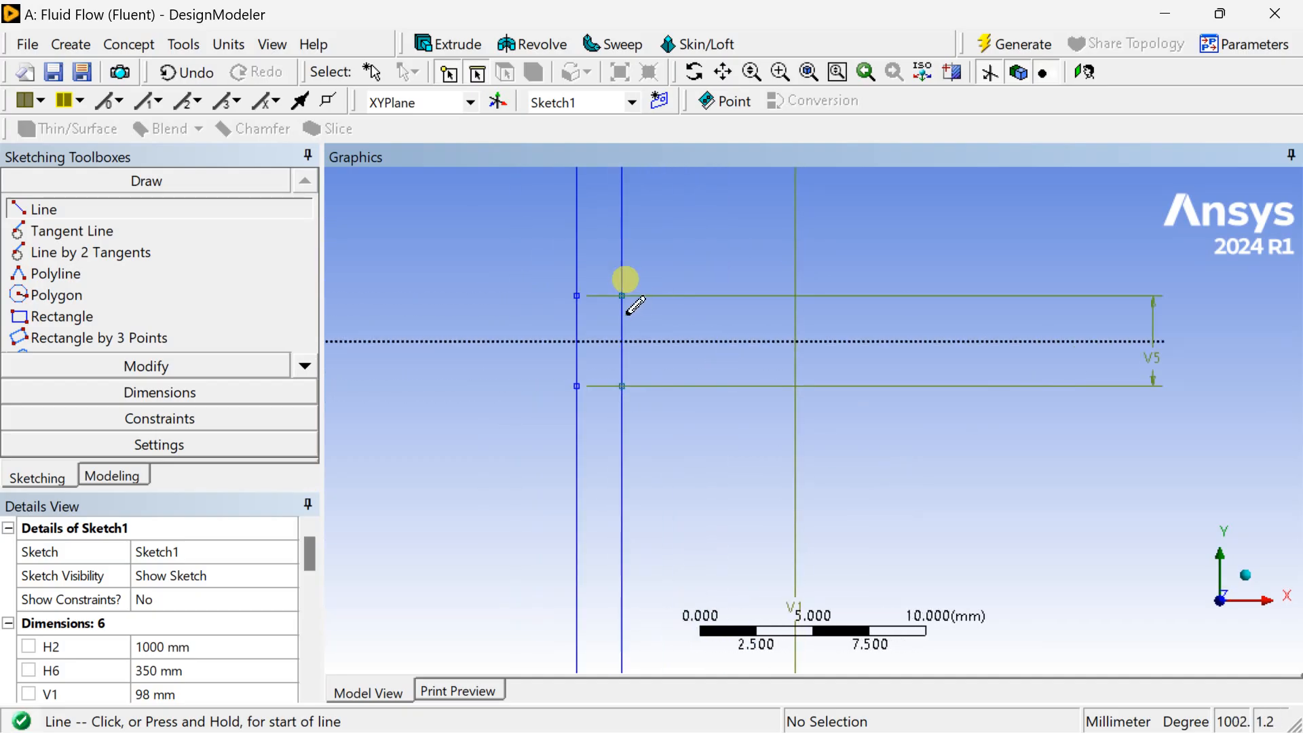
{"action": "left_click", "coordinate": [582, 294]}
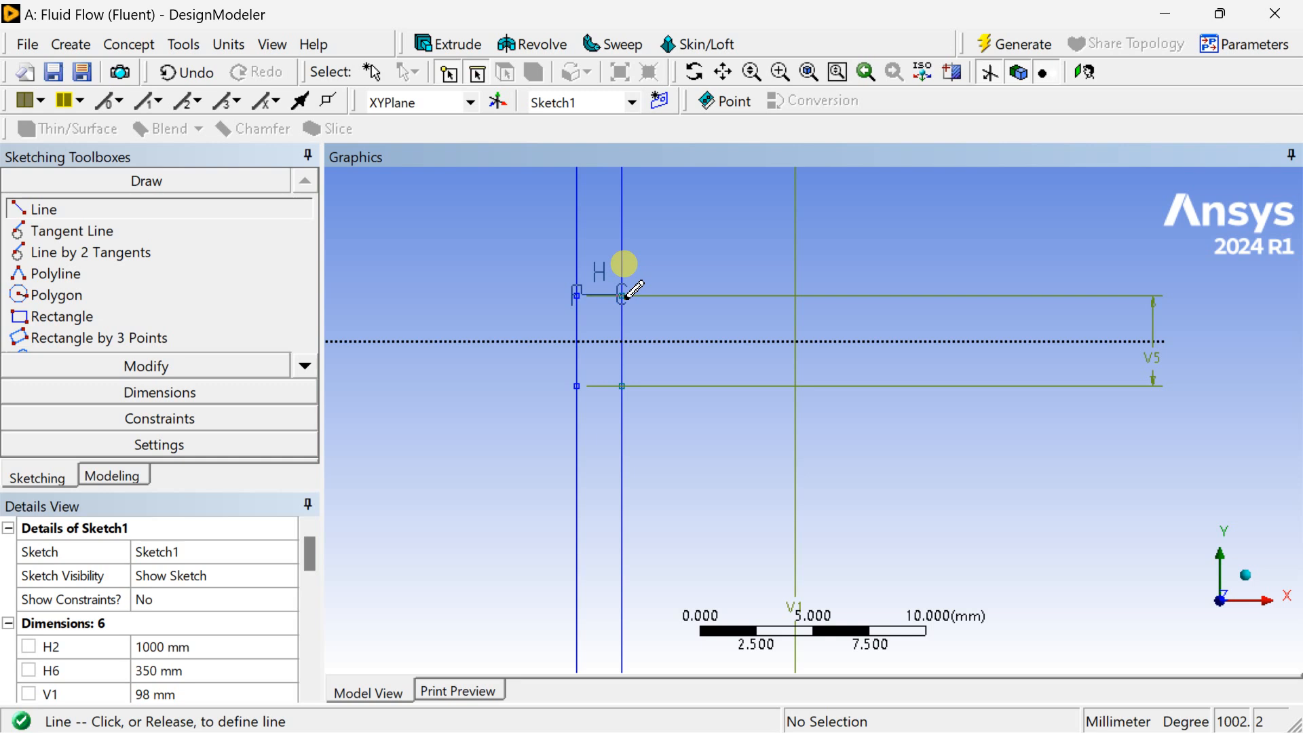
{"action": "left_click", "coordinate": [621, 295]}
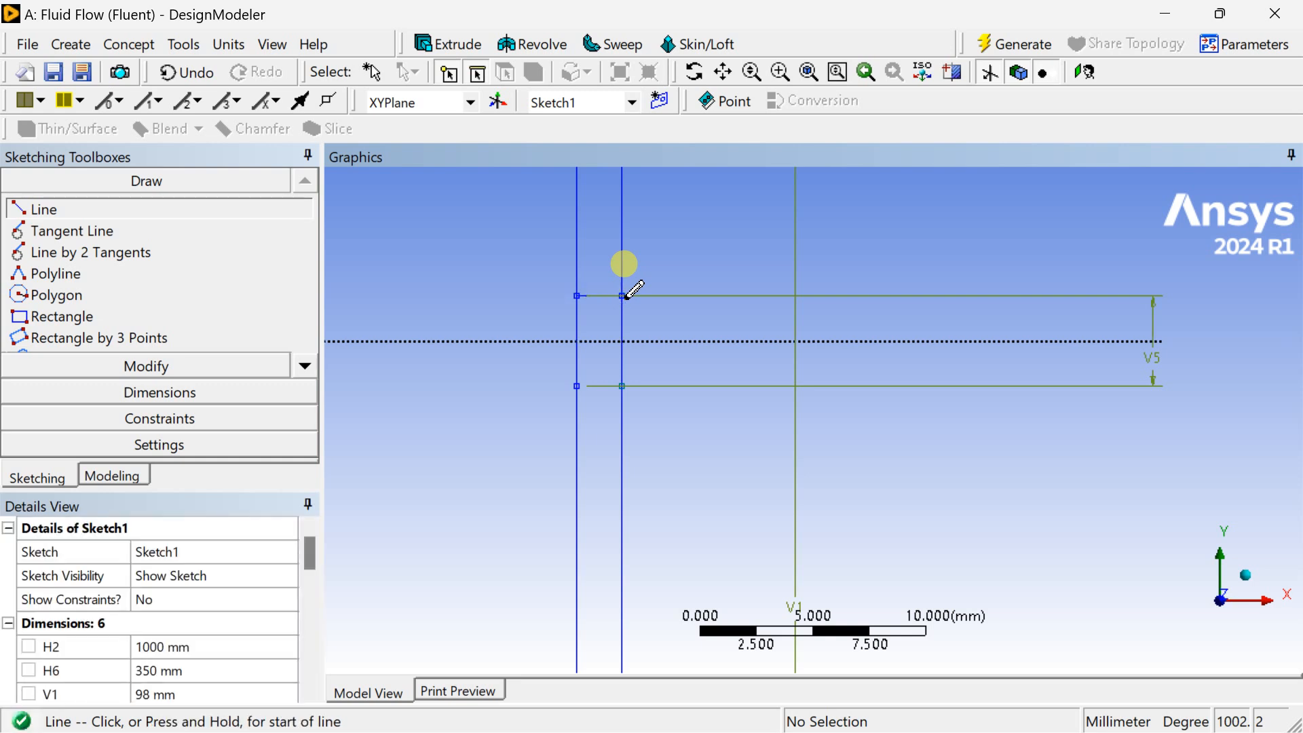
{"action": "left_click", "coordinate": [577, 385]}
{"action": "left_click", "coordinate": [621, 385]}
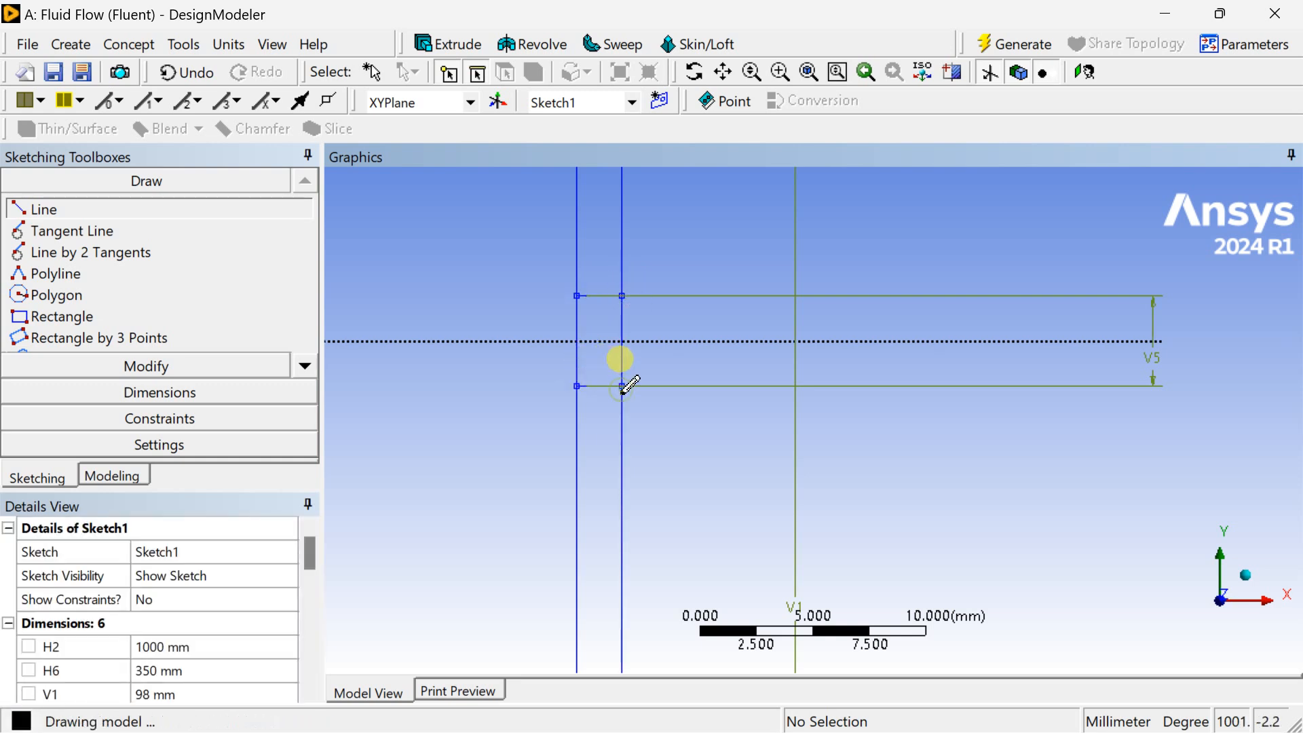
- Trim the inner and outer vertical edge segments that cross the opening at the channel's wide end
{"action": "scroll", "coordinate": [662, 407], "scroll_direction": "down", "scroll_amount": 3}
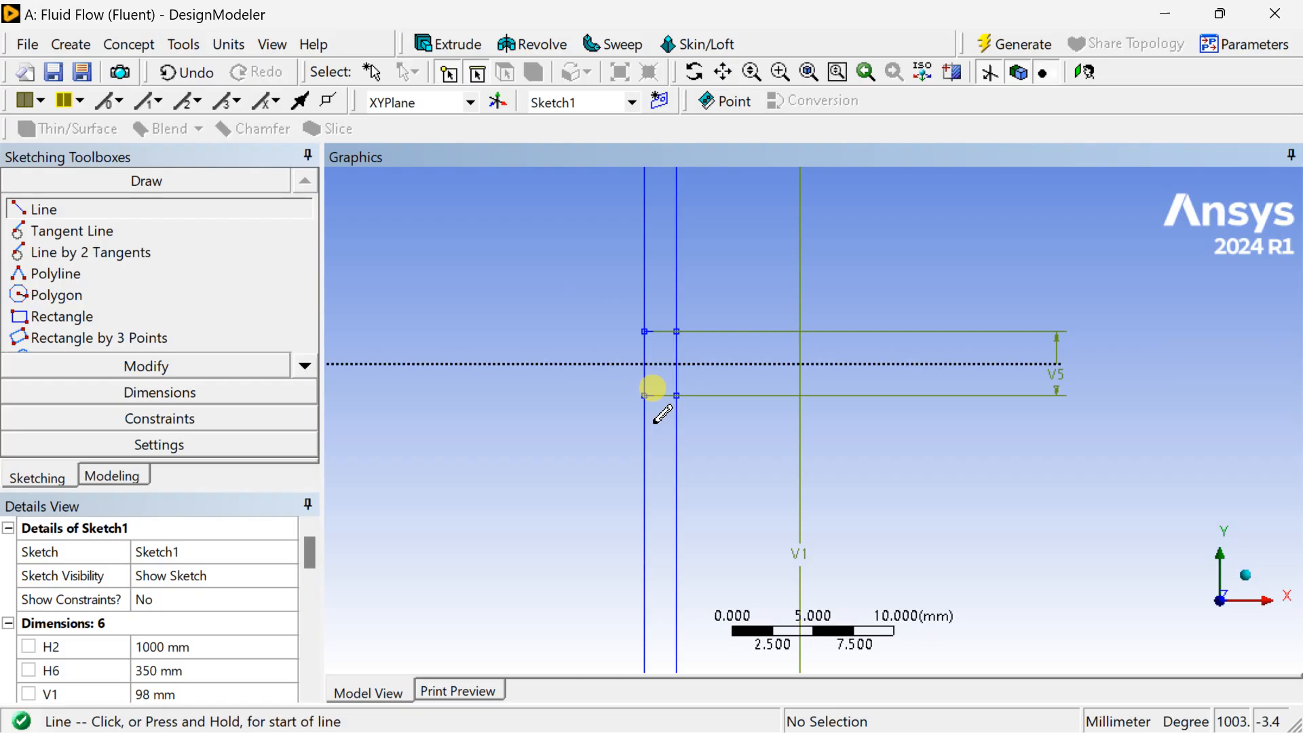
{"action": "left_click", "coordinate": [213, 368]}
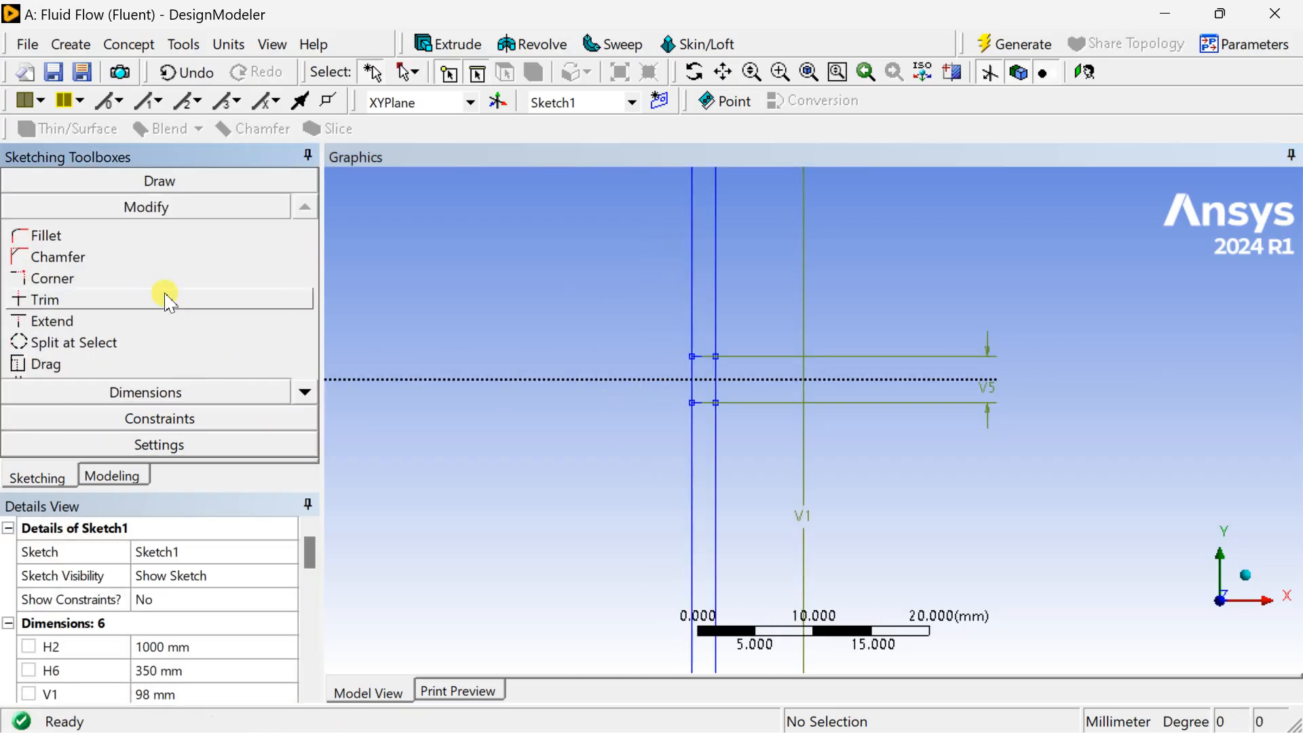
{"action": "left_click", "coordinate": [106, 300]}
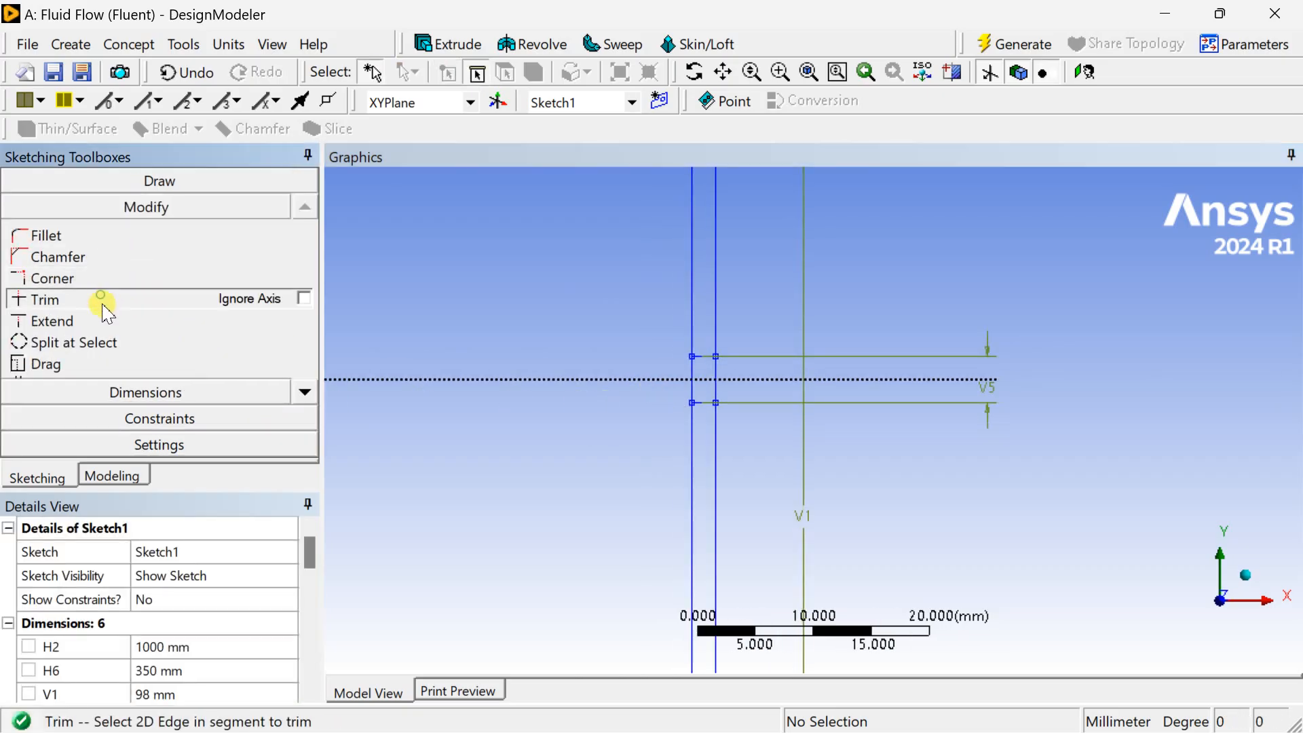
{"action": "left_click", "coordinate": [704, 382]}
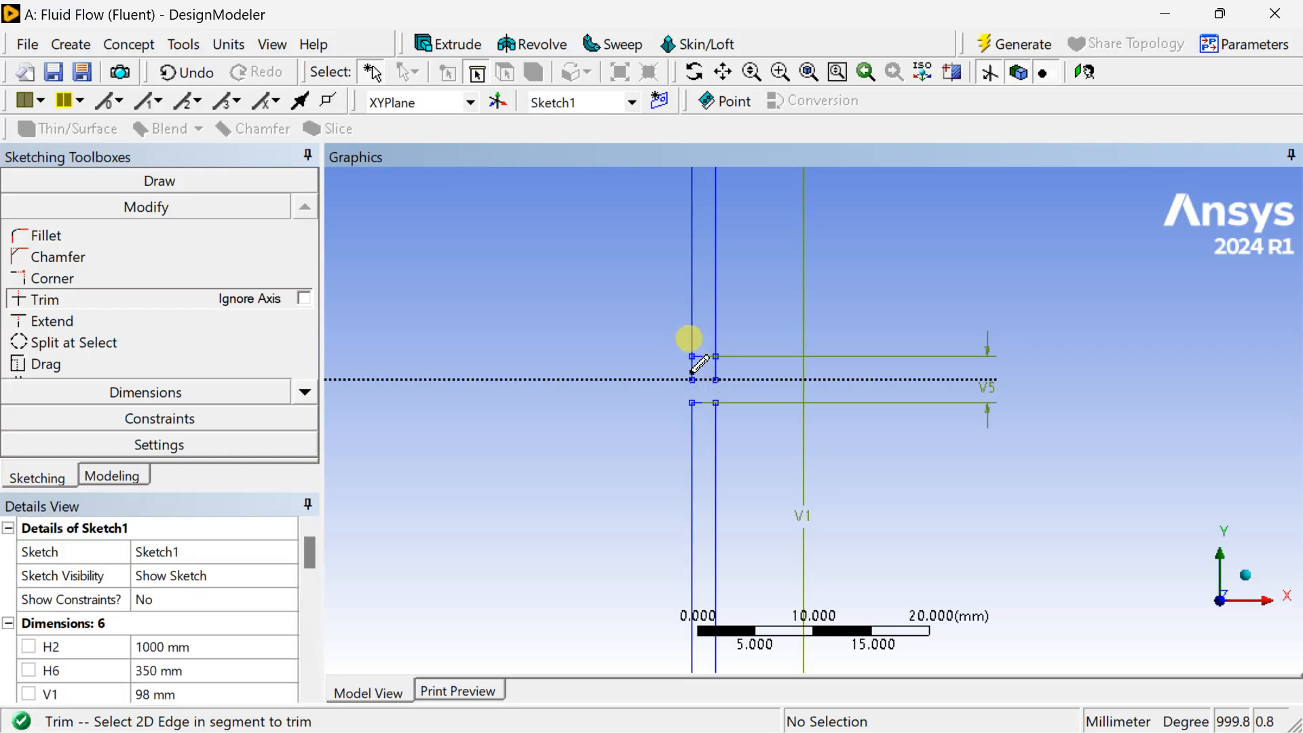
{"action": "left_click", "coordinate": [710, 375]}
{"action": "left_click", "coordinate": [691, 374]}
- Trim the inner and outer vertical edge segments that cross the opening at the taper's narrow end
{"action": "scroll", "coordinate": [577, 376], "scroll_direction": "down", "scroll_amount": 2}
{"action": "scroll", "coordinate": [577, 376], "scroll_direction": "down", "scroll_amount": 3}
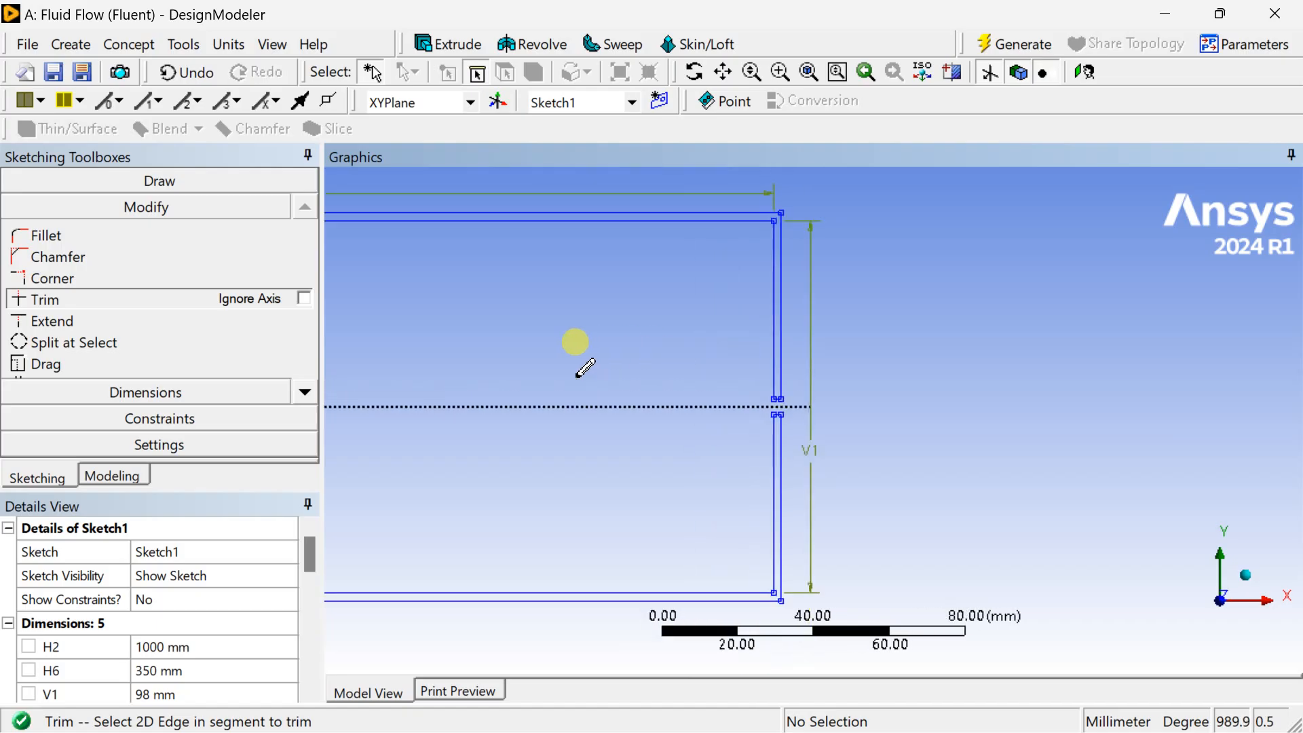
{"action": "middle_click_drag", "start_coordinate": [476, 362], "coordinate": [974, 334], "text": "ctrl"}
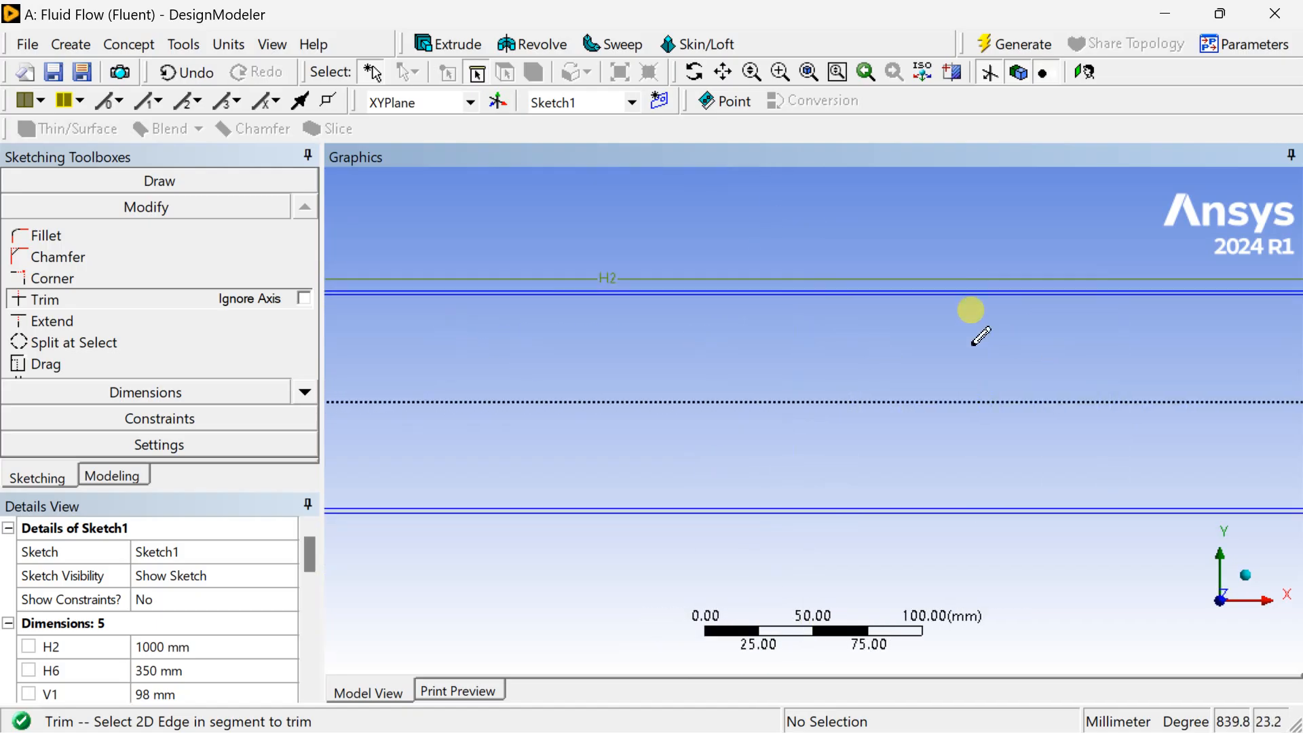
{"action": "scroll", "coordinate": [835, 328], "scroll_direction": "down", "scroll_amount": 2}
{"action": "middle_click_drag", "start_coordinate": [474, 389], "coordinate": [892, 364], "text": "ctrl"}
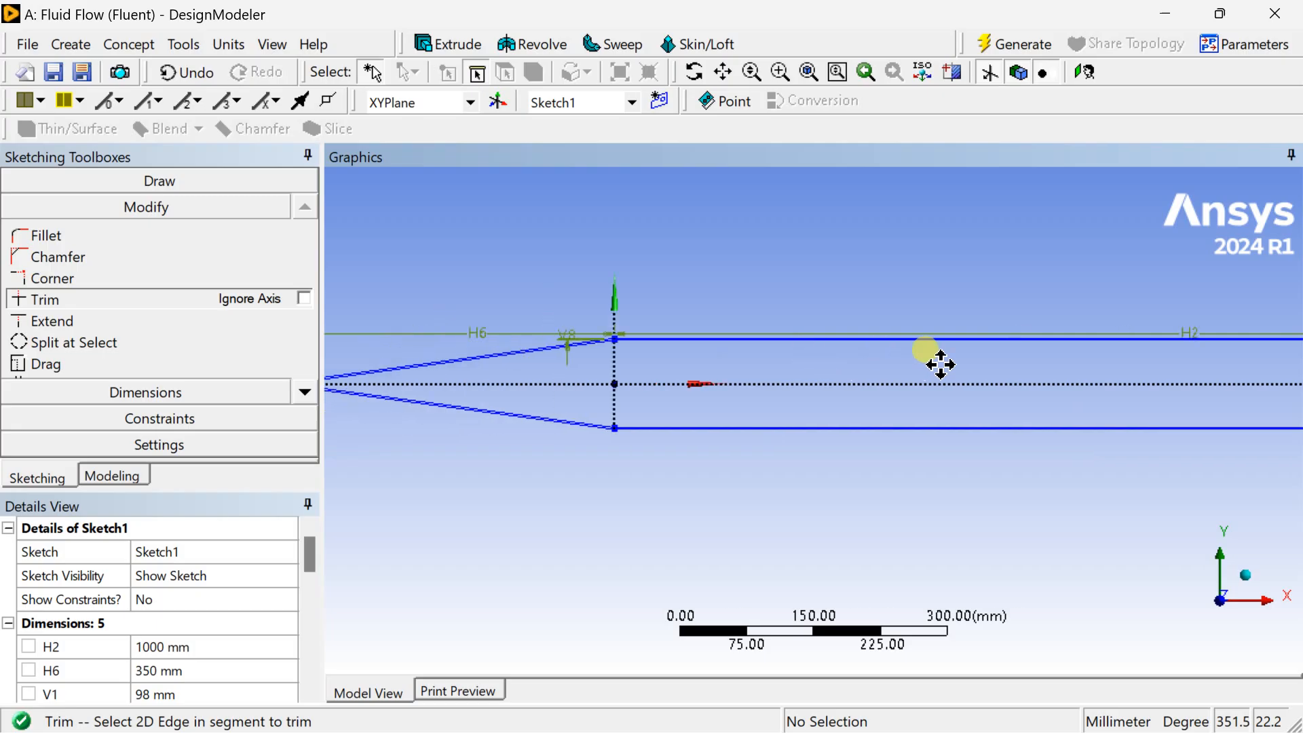
{"action": "middle_click_drag", "start_coordinate": [528, 397], "coordinate": [893, 408], "text": "ctrl"}
{"action": "scroll", "coordinate": [713, 403], "scroll_direction": "up", "scroll_amount": 5}
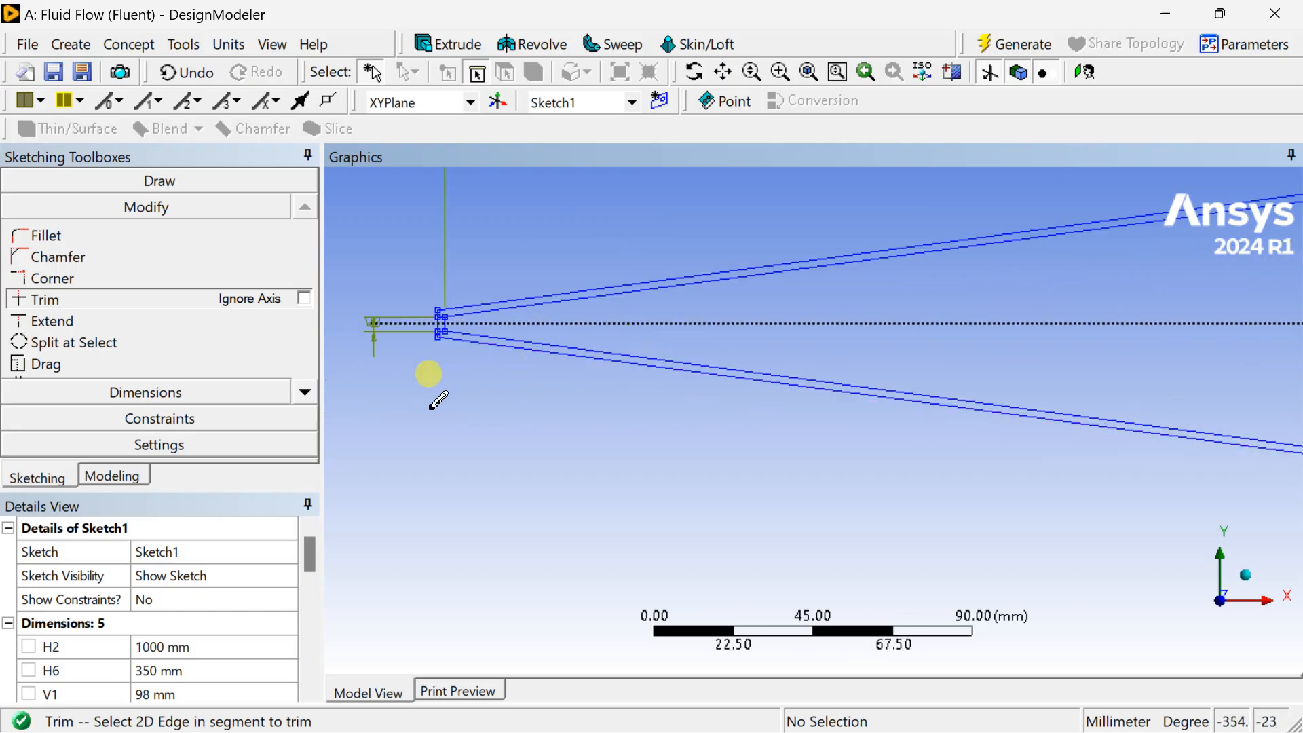
{"action": "middle_click_drag", "start_coordinate": [437, 398], "coordinate": [750, 407], "text": "ctrl"}
{"action": "scroll", "coordinate": [747, 402], "scroll_direction": "up", "scroll_amount": 5}
{"action": "mouse_move", "coordinate": [672, 339]}
{"action": "middle_mouse_down", "text": "ctrl"}
{"action": "mouse_move", "coordinate": [663, 384]}
{"action": "mouse_move", "coordinate": [742, 451]}
{"action": "middle_mouse_up", "text": "ctrl"}
{"action": "scroll", "coordinate": [771, 320], "scroll_direction": "up", "scroll_amount": 5}
{"action": "mouse_move", "coordinate": [747, 319]}
{"action": "middle_mouse_down", "text": "ctrl"}
{"action": "mouse_move", "coordinate": [690, 536]}
{"action": "mouse_move", "coordinate": [777, 490]}
{"action": "middle_mouse_up", "text": "ctrl"}
{"action": "left_click", "coordinate": [778, 432]}
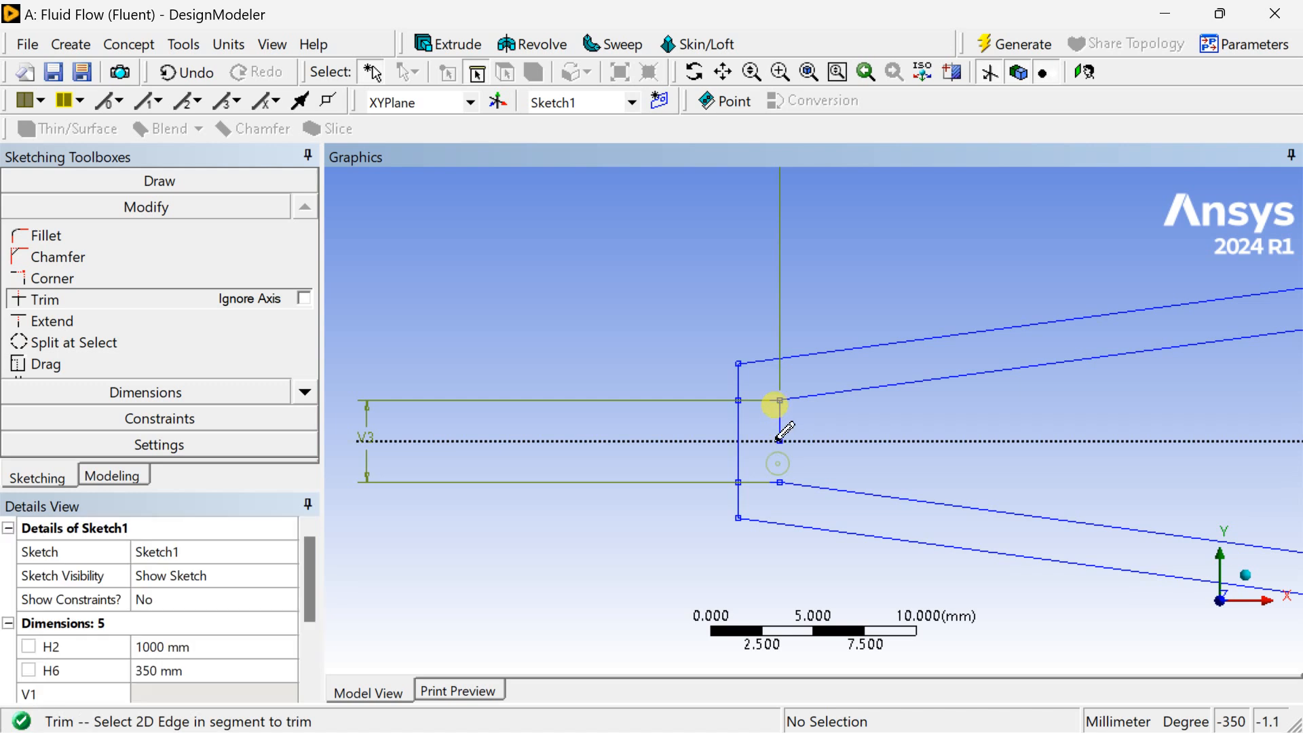
{"action": "left_click", "coordinate": [779, 387]}
{"action": "left_click", "coordinate": [738, 427]}
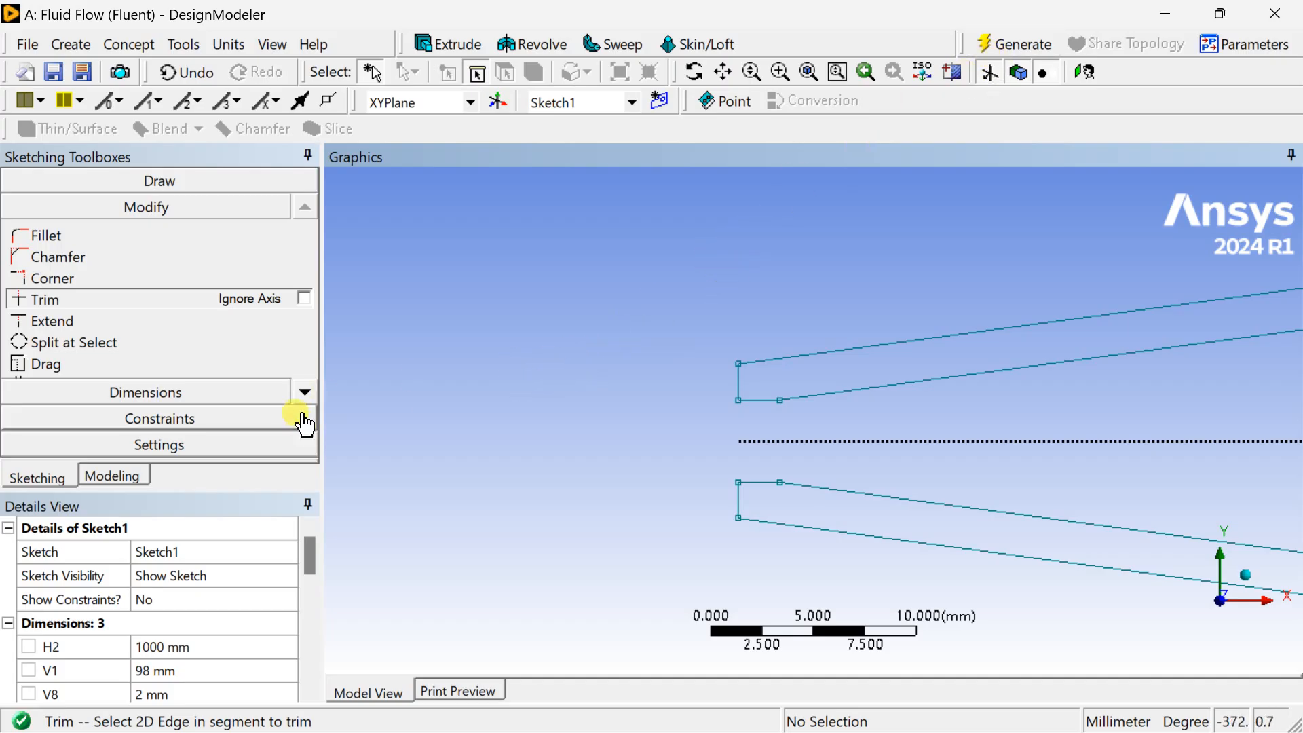
- Regenerate the geometry with the trimmed end openings
{"action": "scroll", "coordinate": [438, 428], "scroll_direction": "down", "scroll_amount": 2}
{"action": "scroll", "coordinate": [438, 427], "scroll_direction": "down", "scroll_amount": 5}
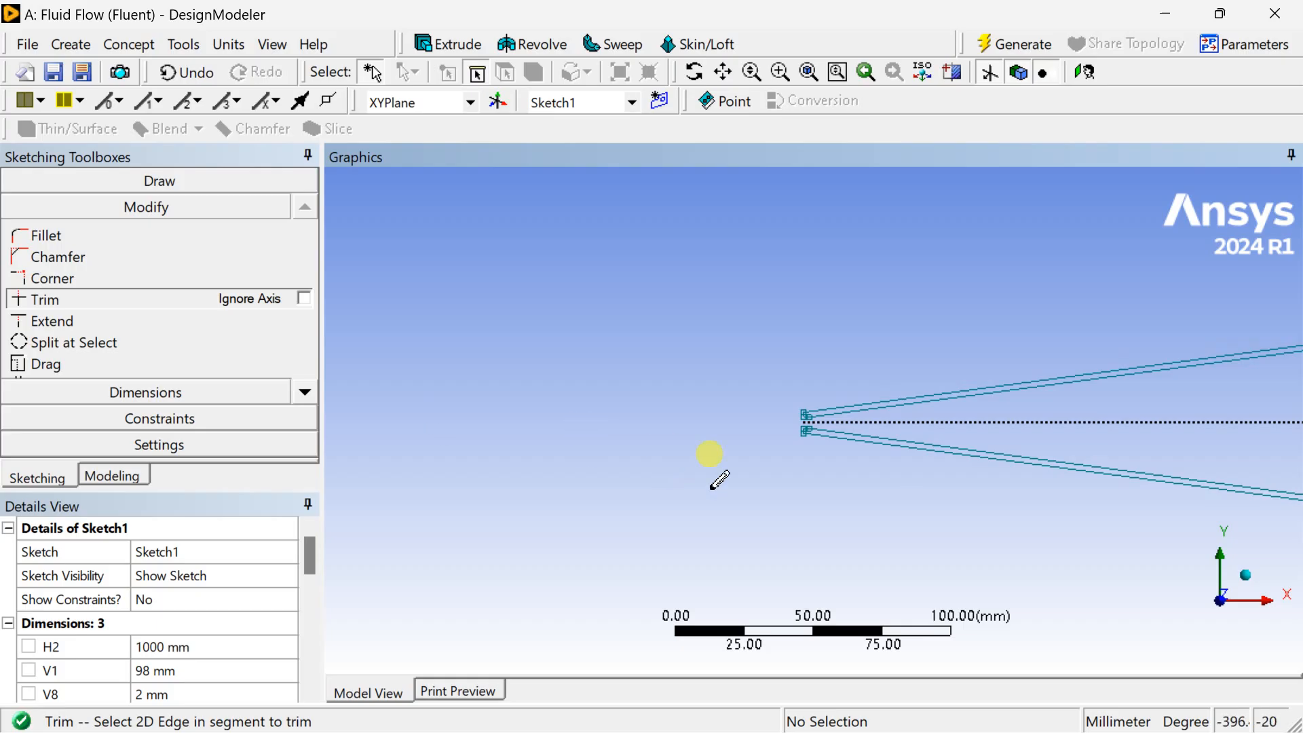
{"action": "middle_click_drag", "start_coordinate": [966, 524], "coordinate": [552, 507], "text": "ctrl"}
{"action": "scroll", "coordinate": [553, 507], "scroll_direction": "down", "scroll_amount": 3}
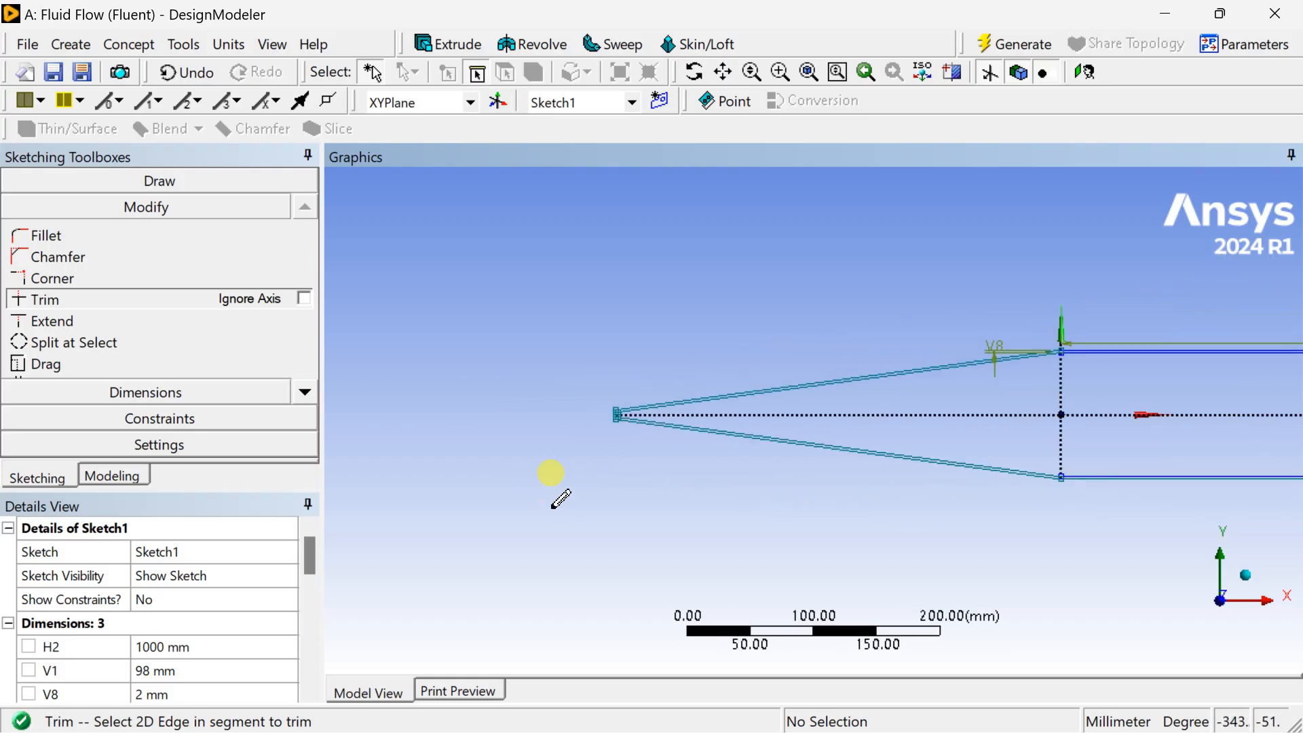
{"action": "left_click", "coordinate": [991, 49]}
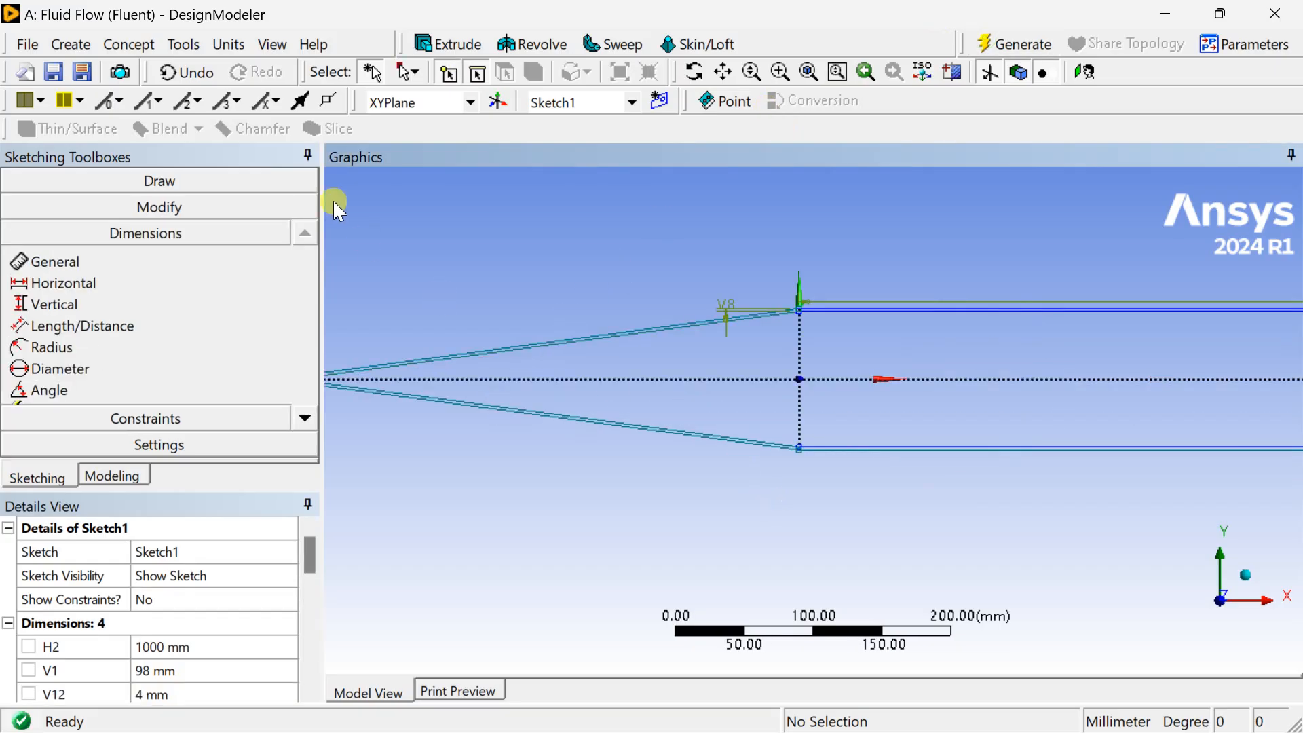
- Create a surface from the channel wall sketch with the Add Material operation and generate it
{"action": "left_click", "coordinate": [70, 45]}
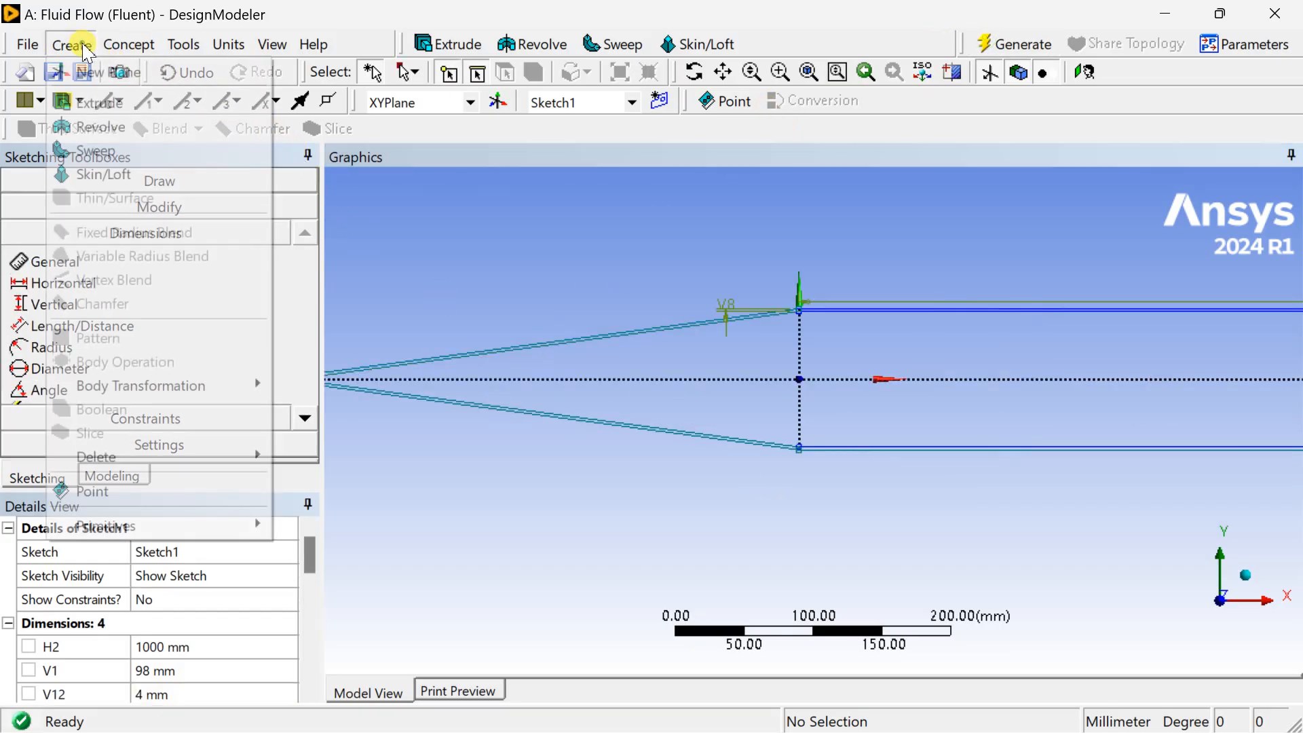
{"action": "mouse_move", "coordinate": [109, 46]}
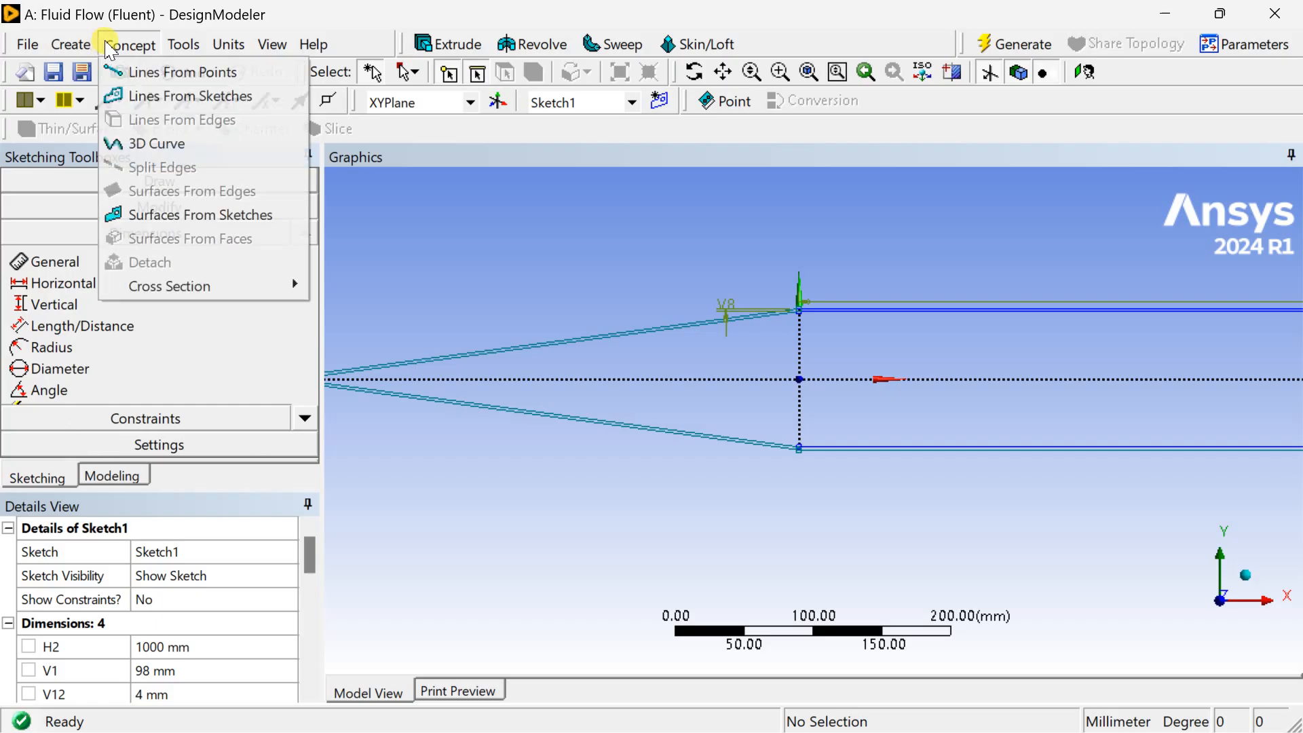
{"action": "left_click", "coordinate": [124, 216]}
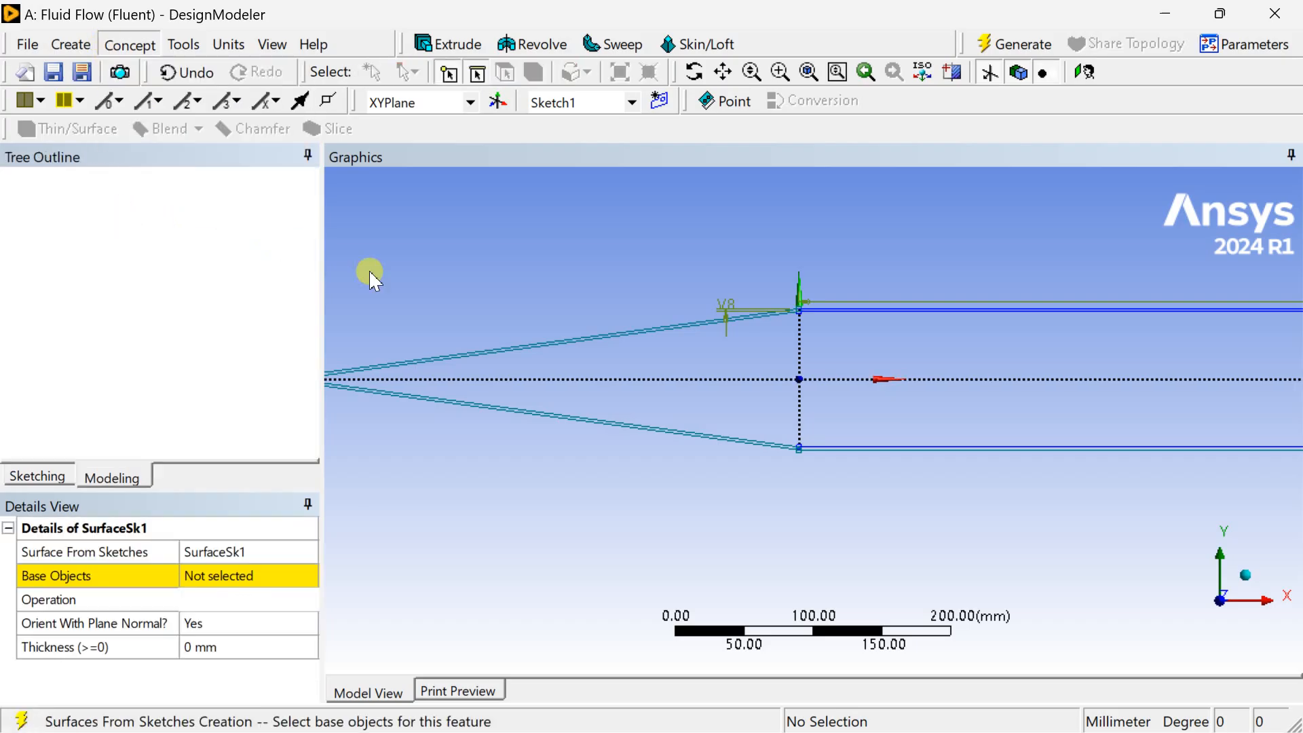
{"action": "left_click", "coordinate": [552, 341]}
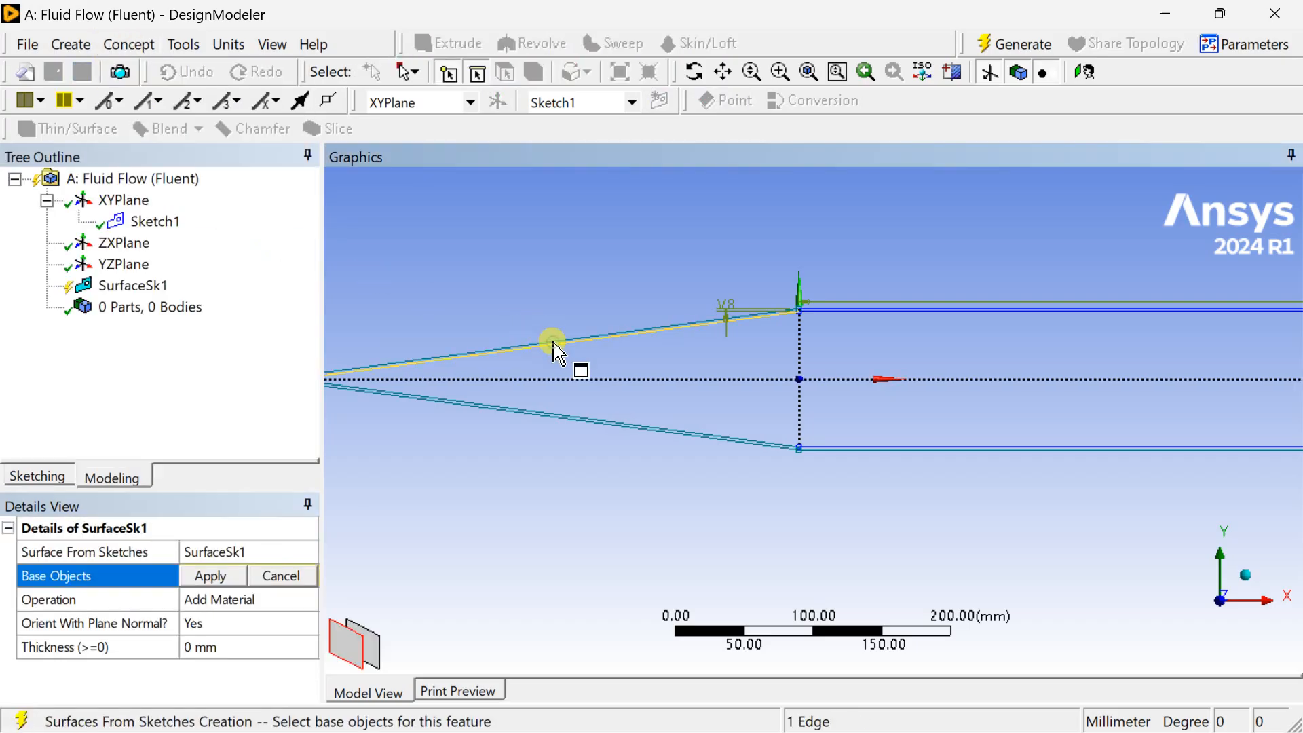
{"action": "left_click", "coordinate": [211, 575]}
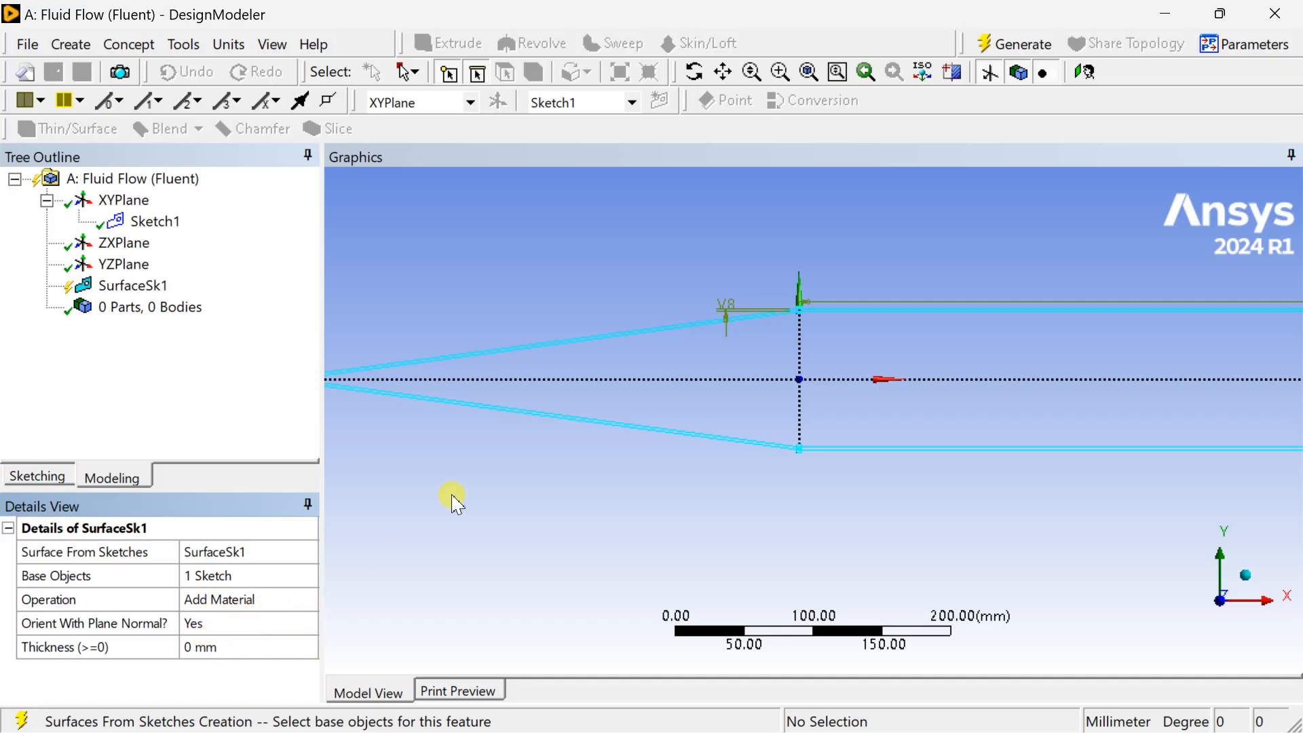
{"action": "left_click", "coordinate": [1003, 46]}
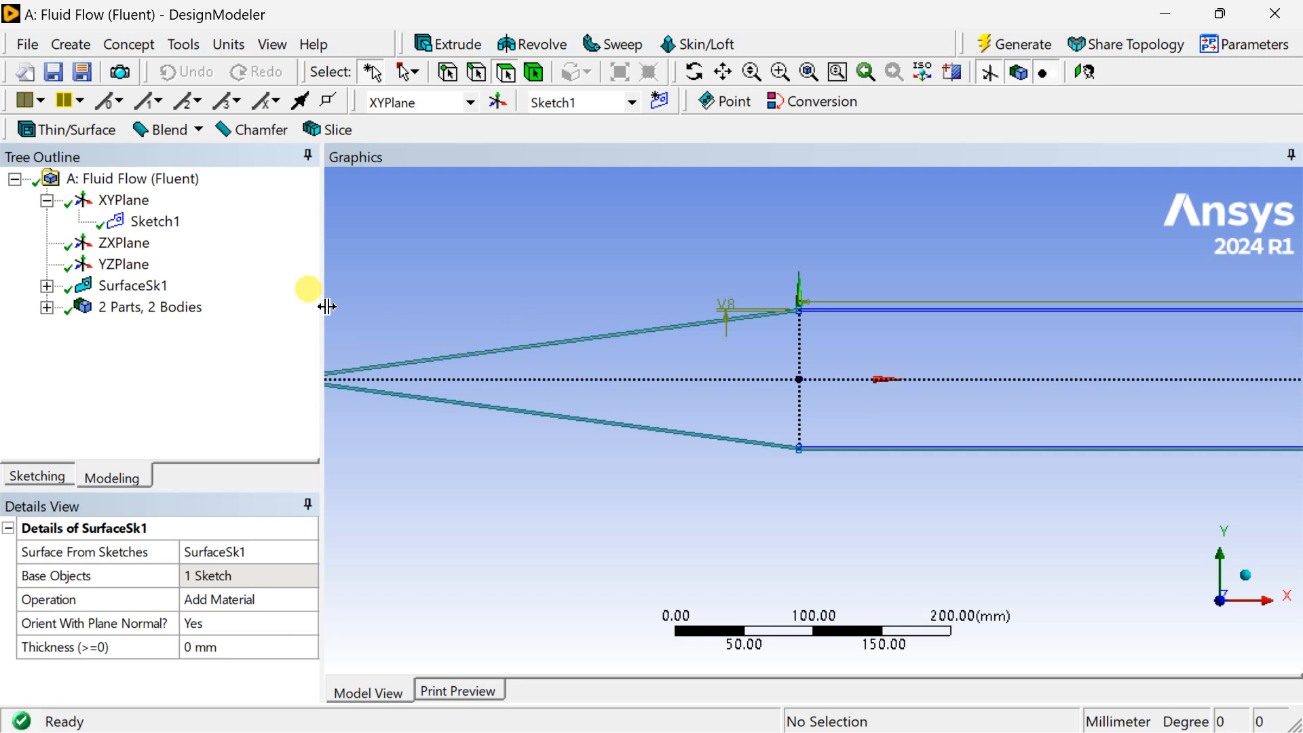
- Expand the list of bodies and highlight each surface body in turn to check which wall it covers
{"action": "left_click", "coordinate": [46, 306]}
{"action": "left_click", "coordinate": [171, 328]}
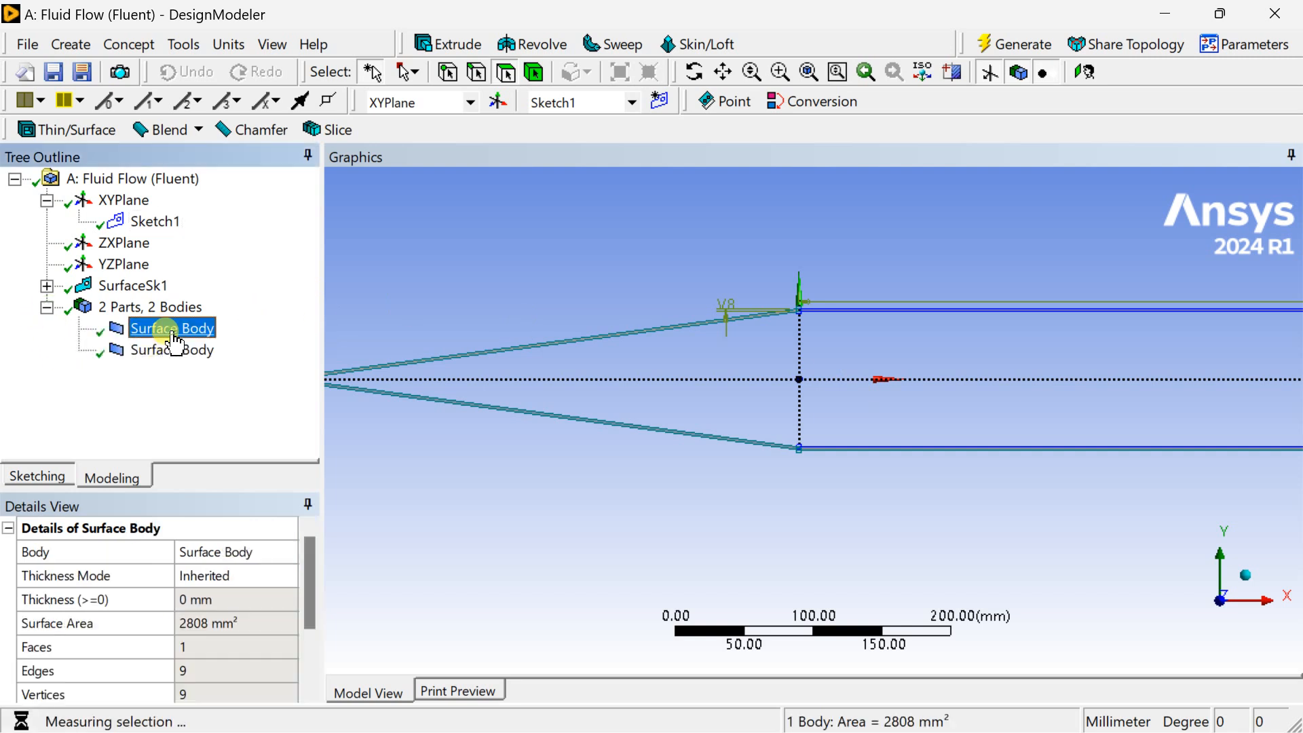
{"action": "left_click", "coordinate": [172, 353]}
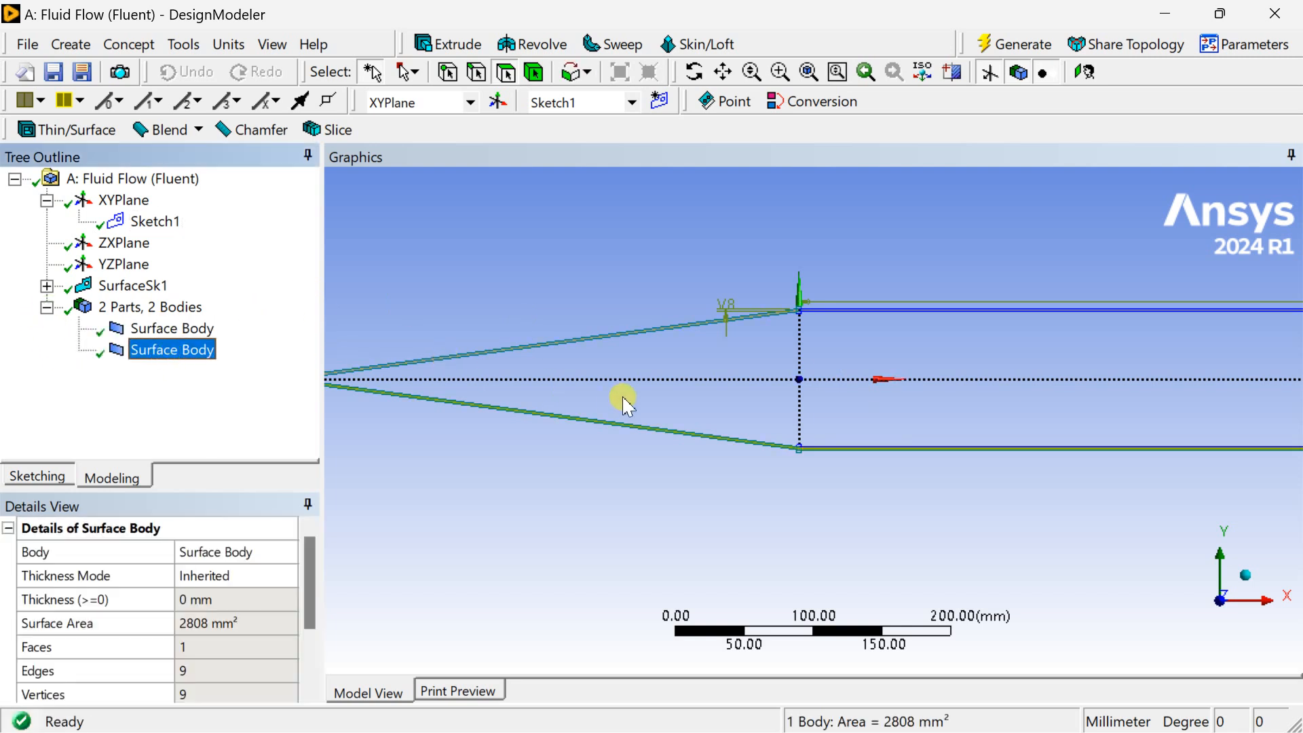
{"action": "scroll", "coordinate": [623, 374], "scroll_direction": "up", "scroll_amount": 5}
{"action": "middle_click_drag", "start_coordinate": [624, 374], "coordinate": [761, 500], "text": "ctrl"}
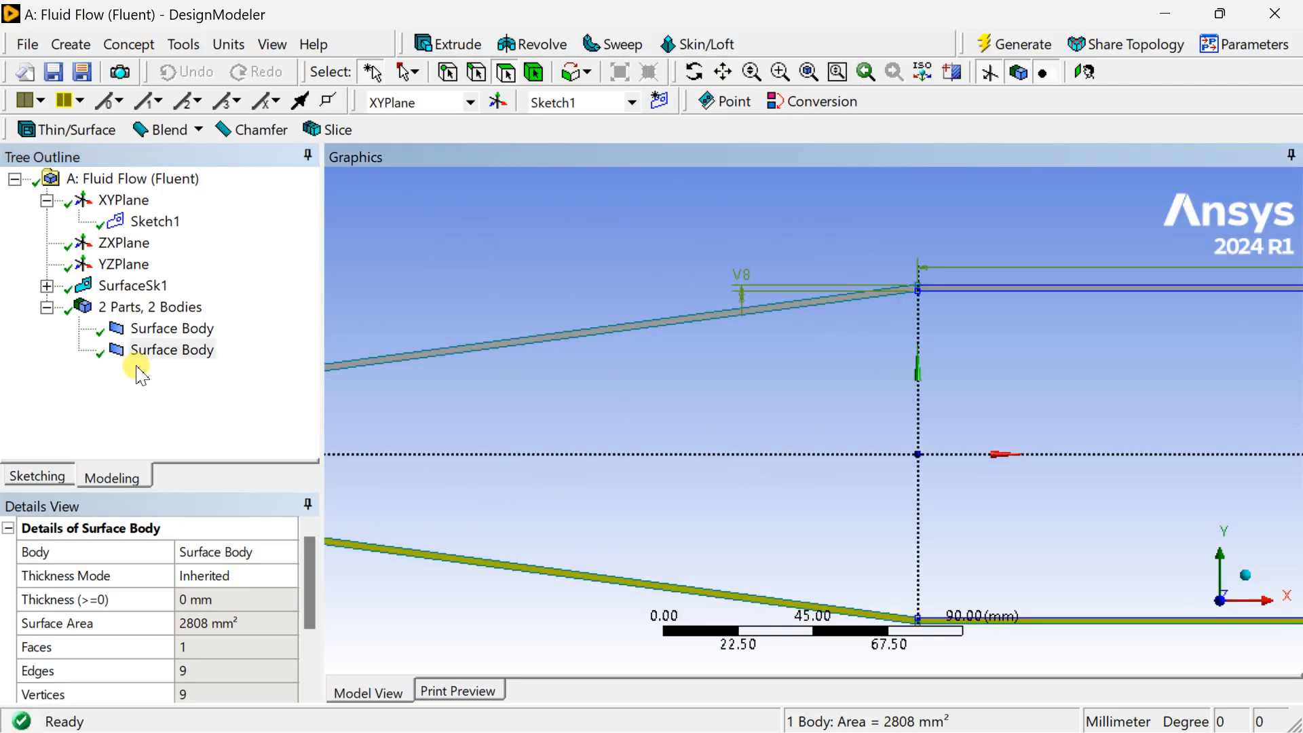
{"action": "left_click", "coordinate": [154, 329]}
{"action": "left_click", "coordinate": [162, 349]}
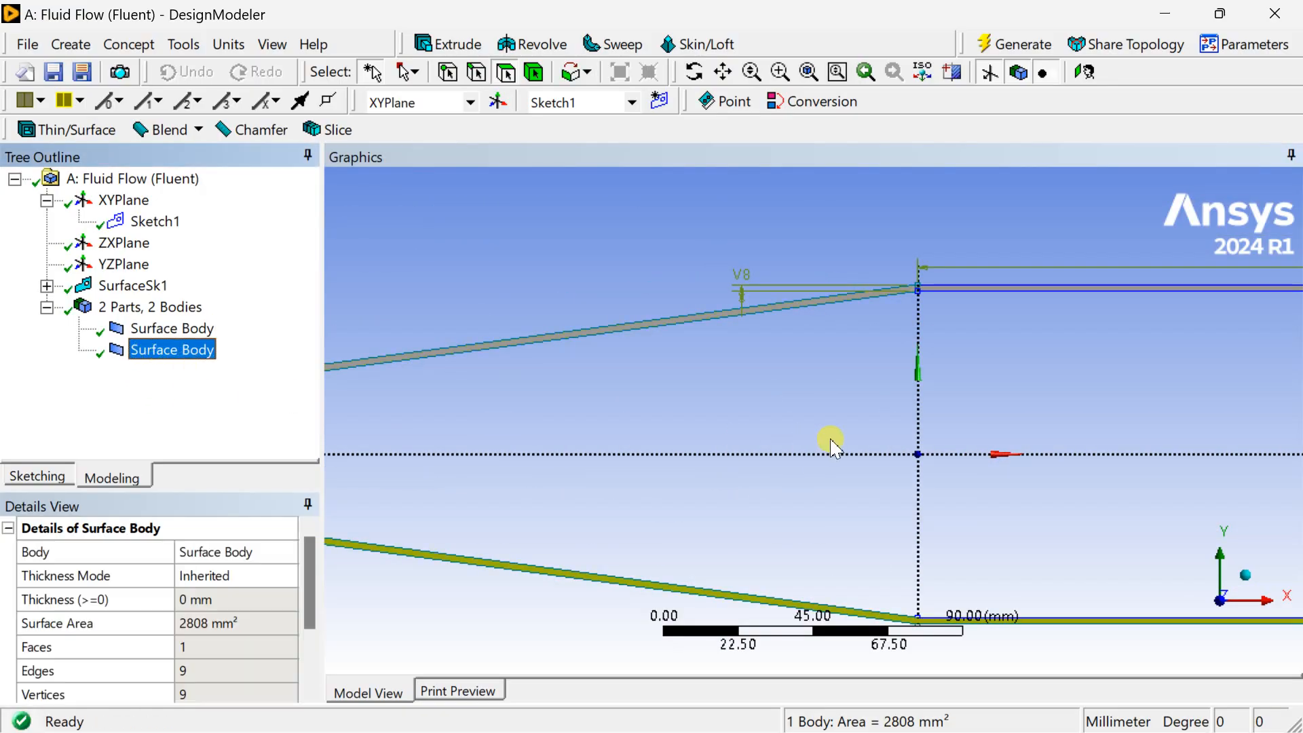
{"action": "left_click", "coordinate": [794, 429]}
{"action": "scroll", "coordinate": [801, 432], "scroll_direction": "down", "scroll_amount": 5}
{"action": "scroll", "coordinate": [799, 431], "scroll_direction": "down", "scroll_amount": 5}
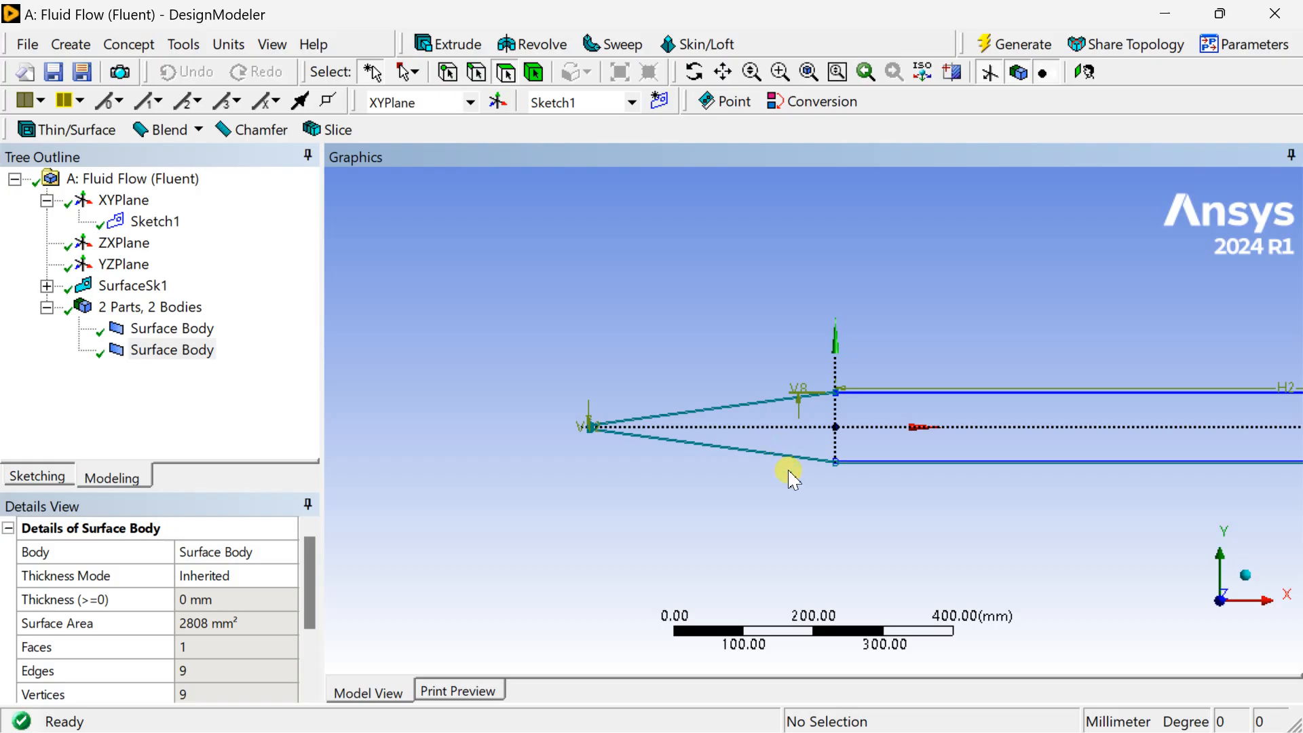
{"action": "scroll", "coordinate": [814, 445], "scroll_direction": "down", "scroll_amount": 5}
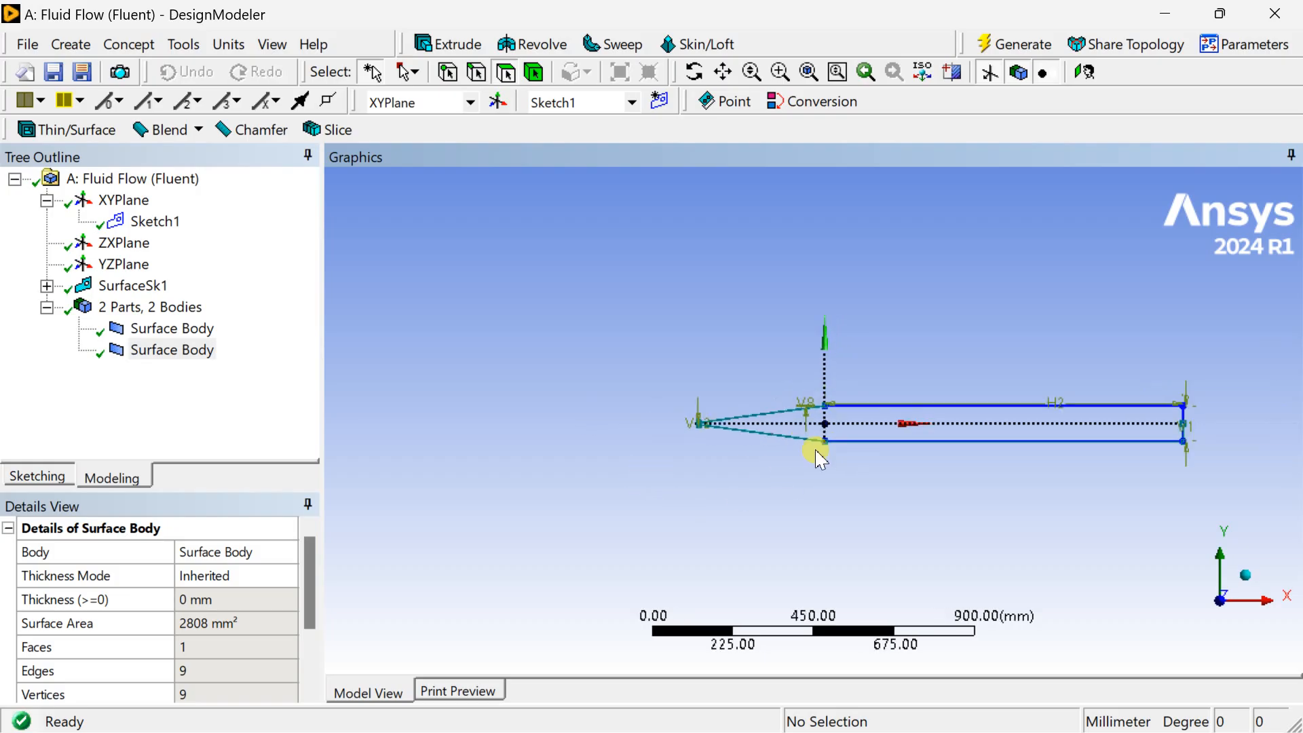
{"action": "middle_click_drag", "start_coordinate": [968, 482], "coordinate": [853, 481], "text": "ctrl"}
{"action": "scroll", "coordinate": [855, 483], "scroll_direction": "down", "scroll_amount": 1}
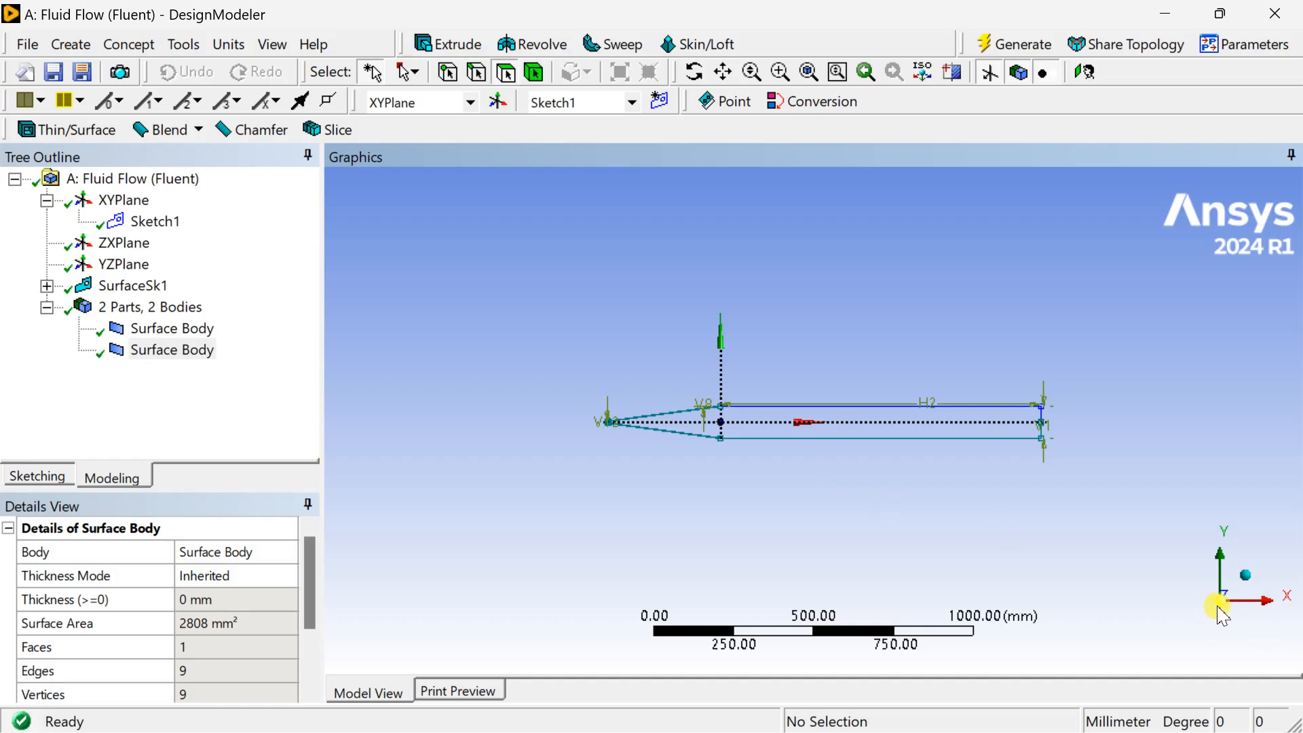
{"action": "scroll", "coordinate": [869, 518], "scroll_direction": "up", "scroll_amount": 5}
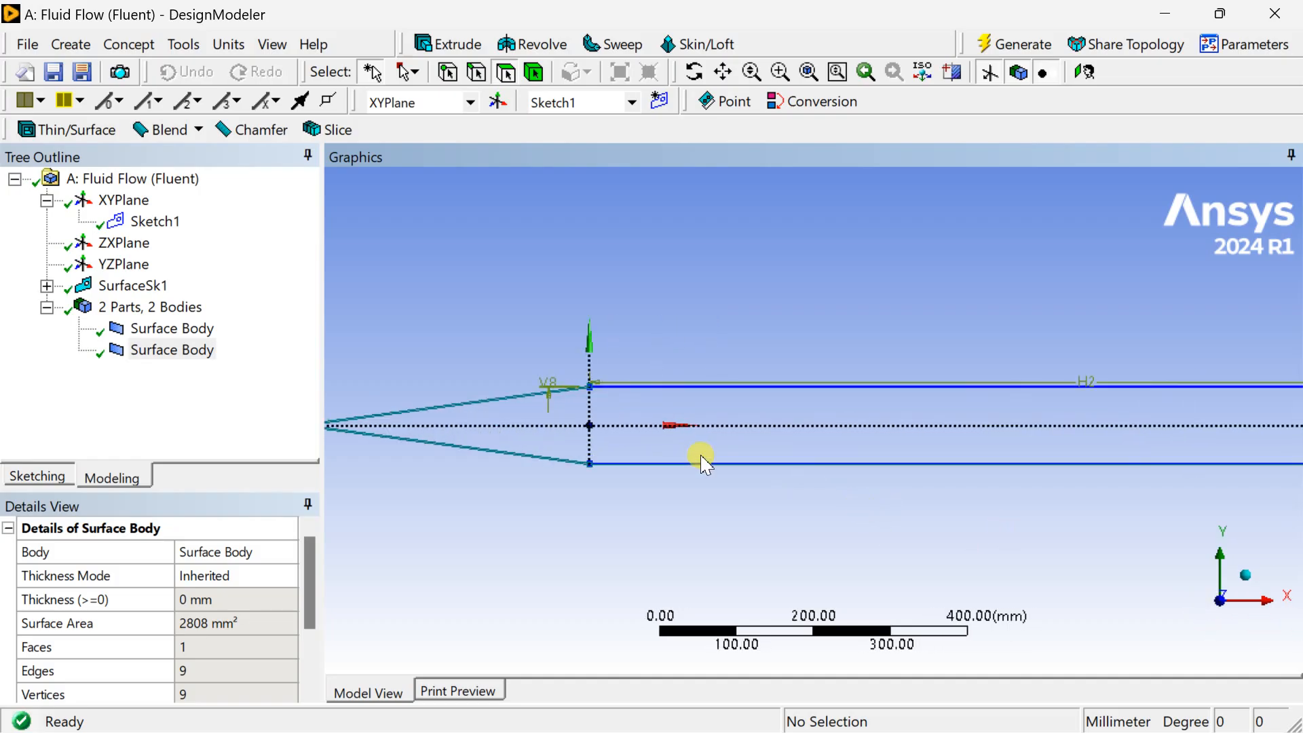
{"action": "scroll", "coordinate": [701, 456], "scroll_direction": "down", "scroll_amount": 1}
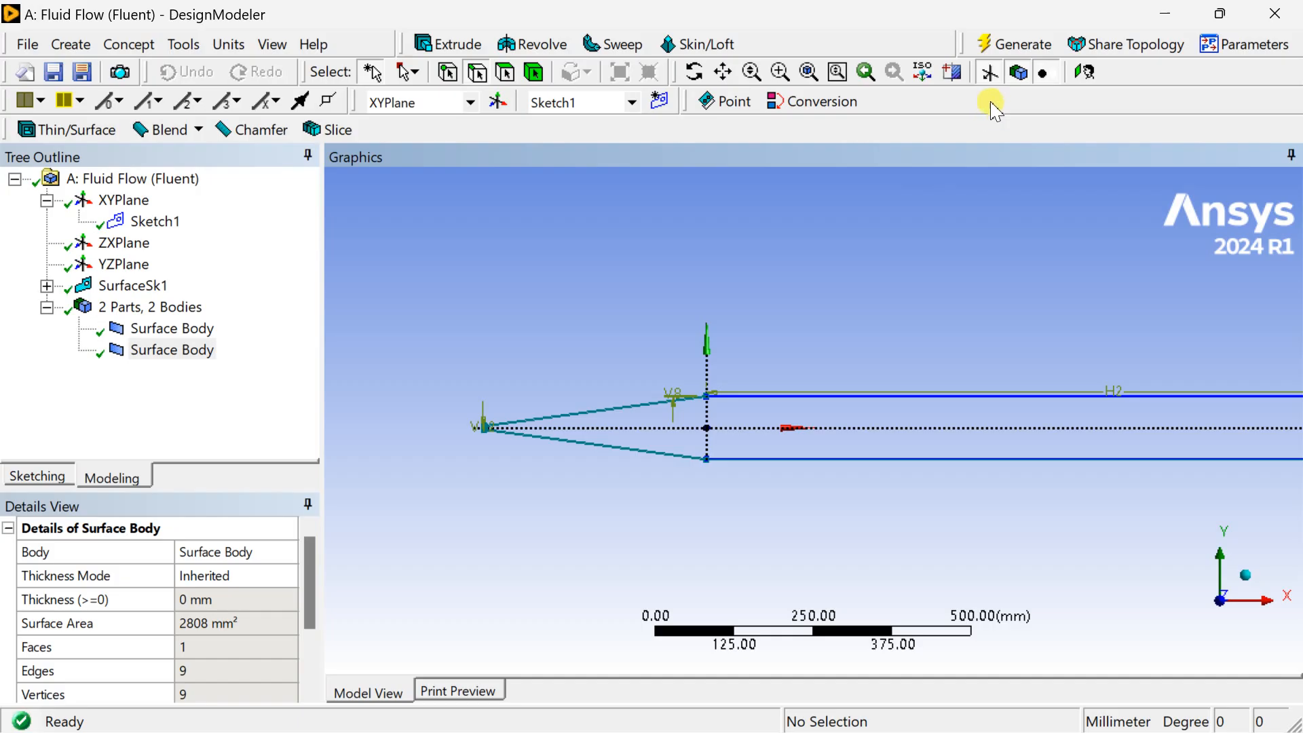
- Hide the plane and sketch display, and add a Translate body operation with Preserve Bodies set to Yes
{"action": "left_click", "coordinate": [987, 73]}
{"action": "scroll", "coordinate": [852, 325], "scroll_direction": "down", "scroll_amount": 2}
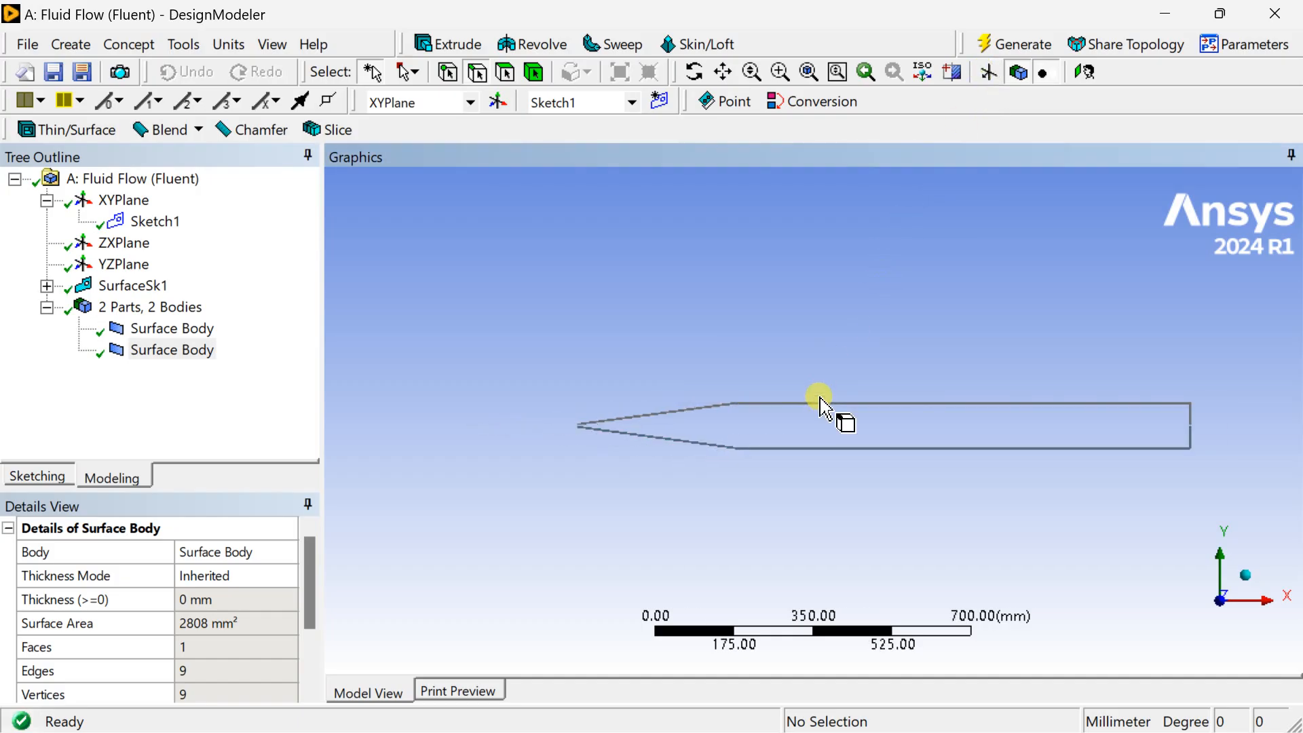
{"action": "middle_click_drag", "start_coordinate": [814, 434], "coordinate": [698, 450], "text": "ctrl"}
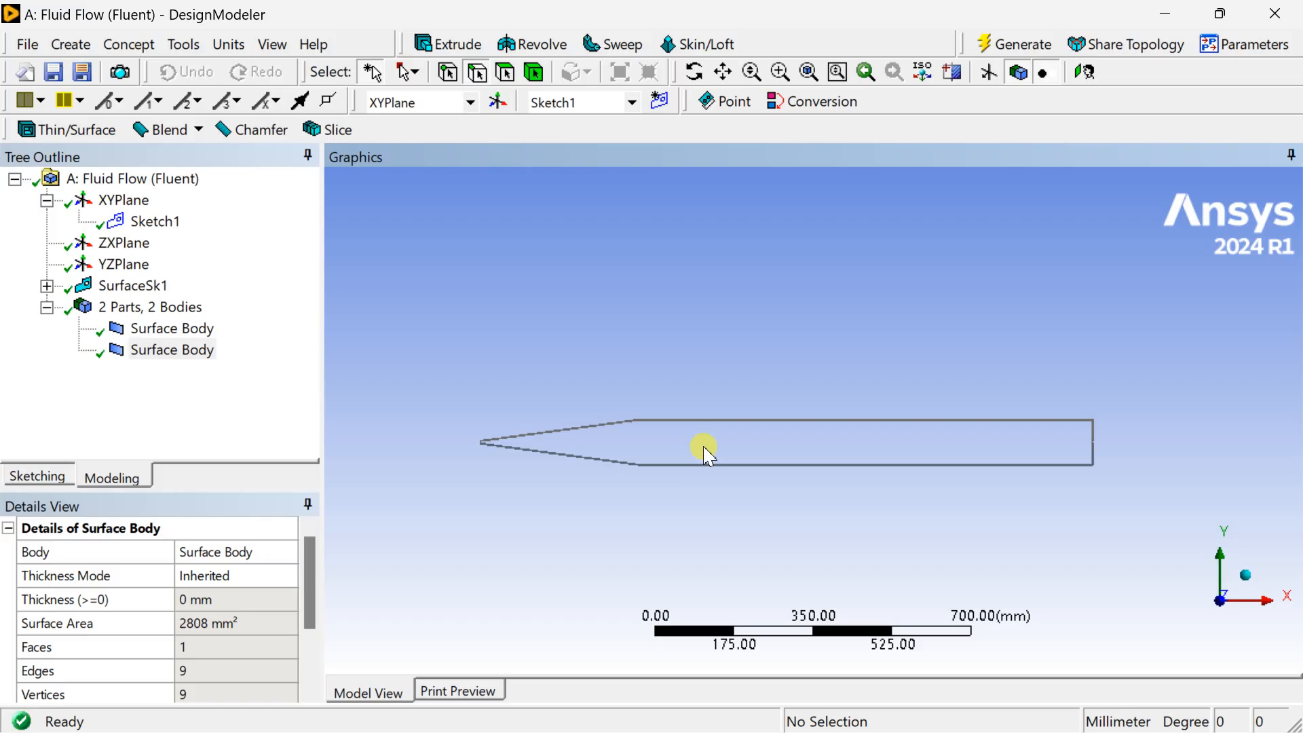
{"action": "left_click", "coordinate": [72, 45]}
{"action": "mouse_move", "coordinate": [141, 389]}
{"action": "left_click", "coordinate": [285, 409]}
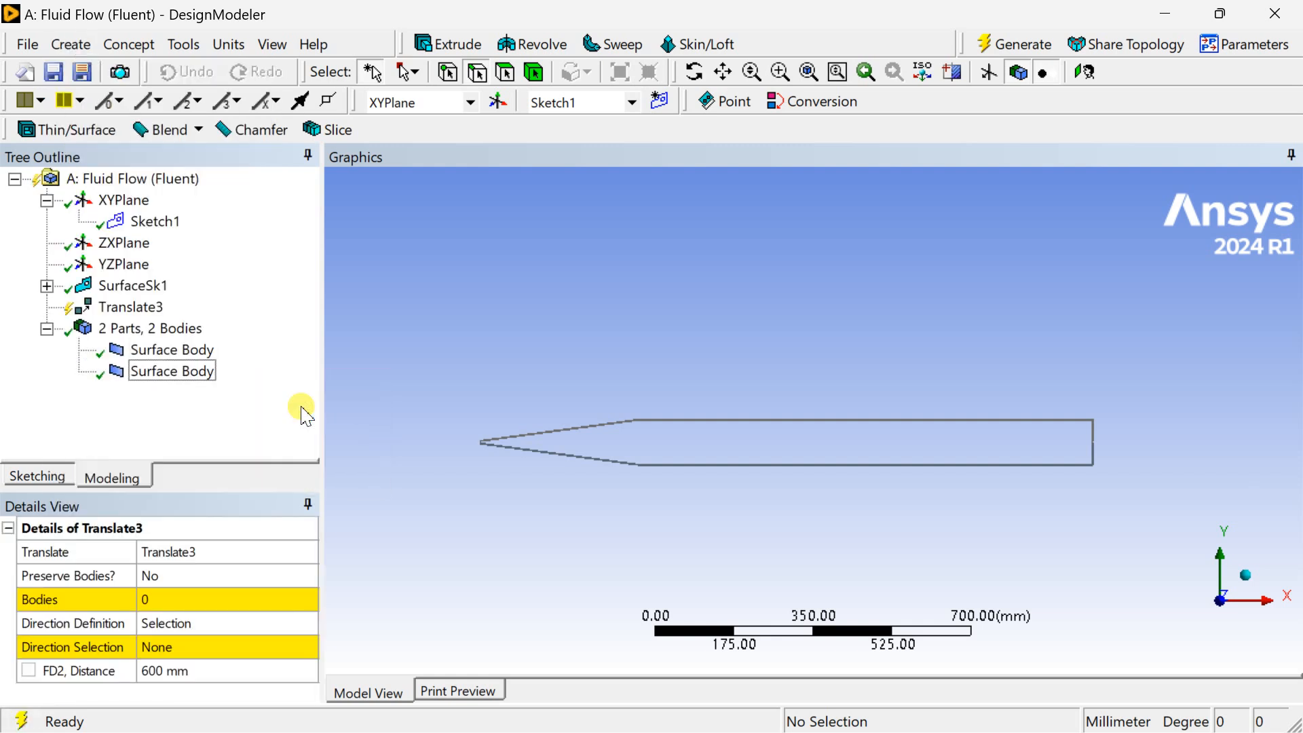
{"action": "left_click", "coordinate": [184, 577]}
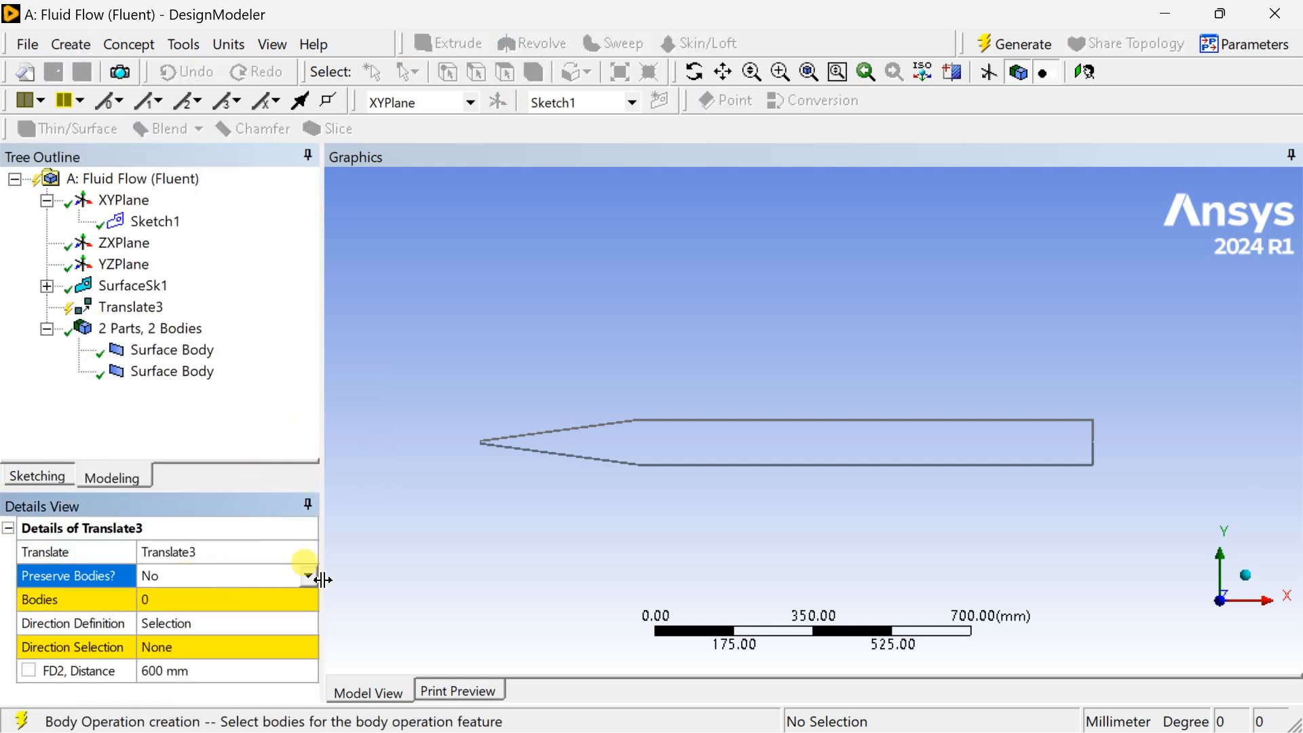
{"action": "left_click", "coordinate": [310, 578]}
{"action": "left_click", "coordinate": [210, 613]}
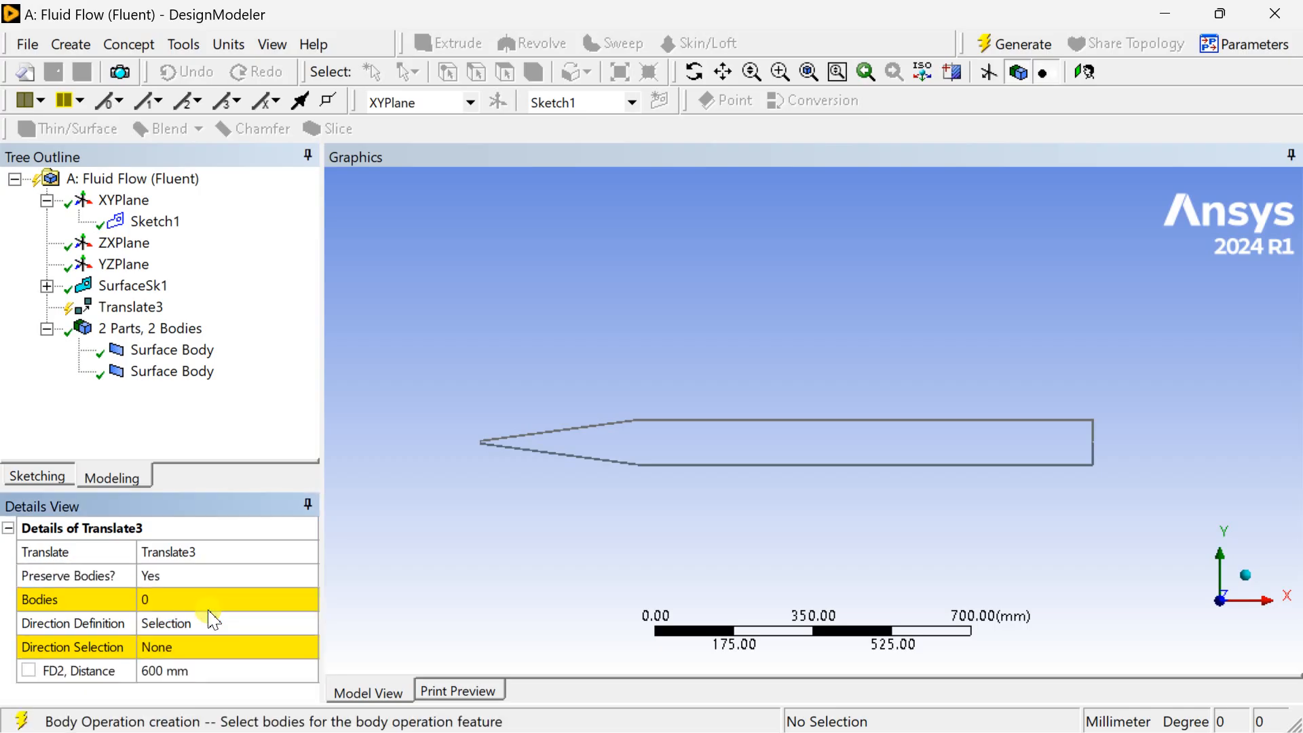
- Assign both the upper and lower channel wall surface bodies as the bodies to translate
{"action": "left_click", "coordinate": [201, 603]}
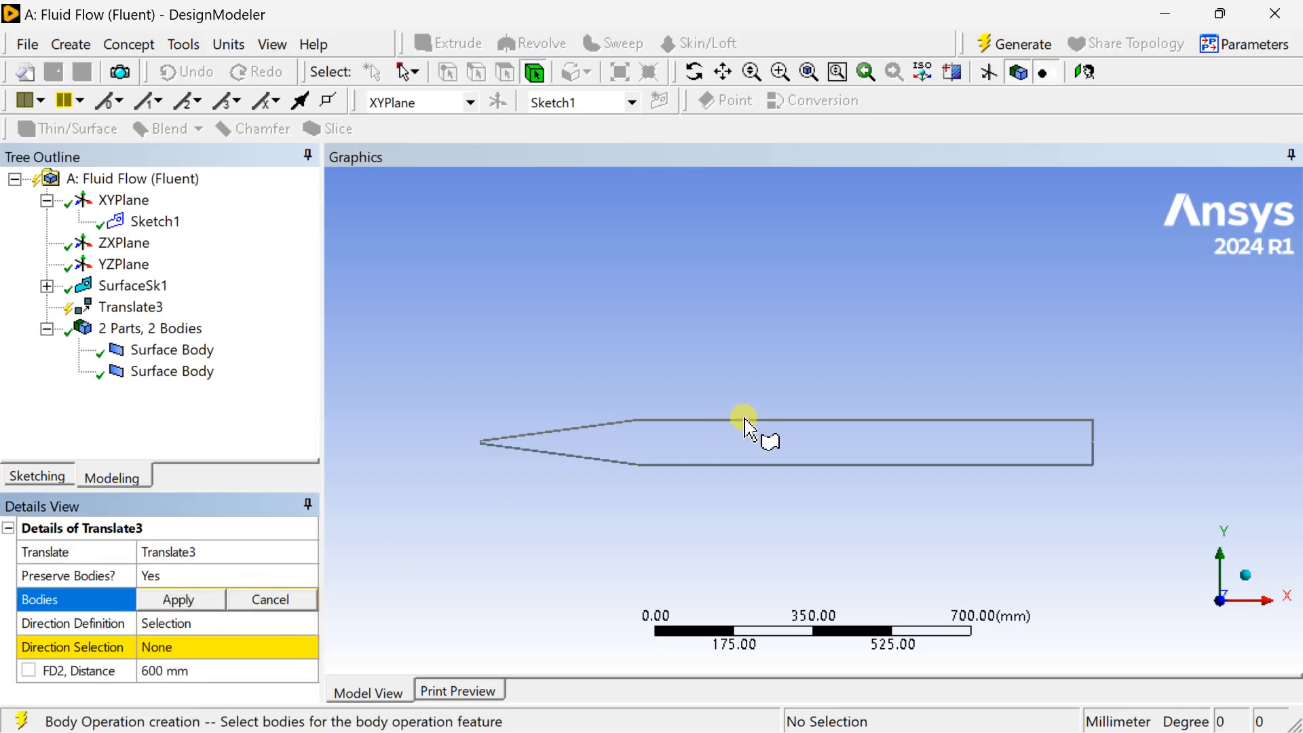
{"action": "scroll", "coordinate": [750, 439], "scroll_direction": "up", "scroll_amount": 5}
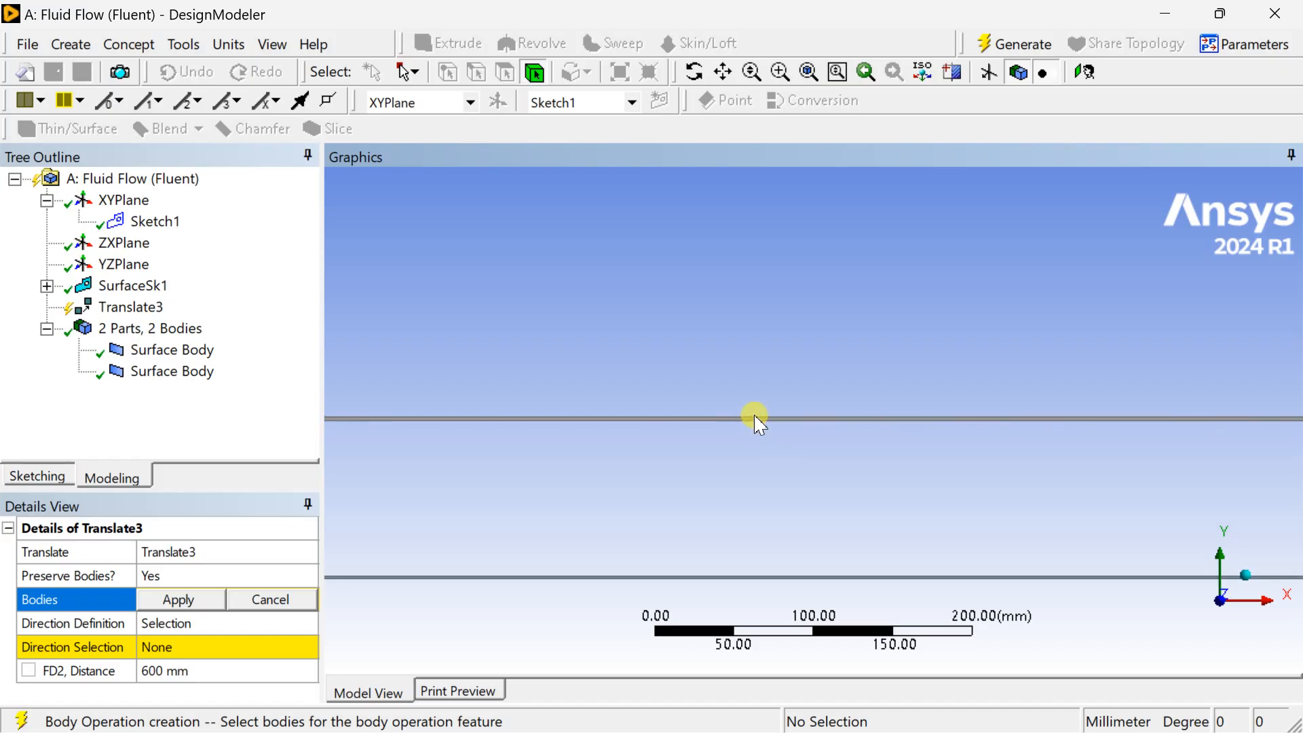
{"action": "left_click", "coordinate": [753, 420]}
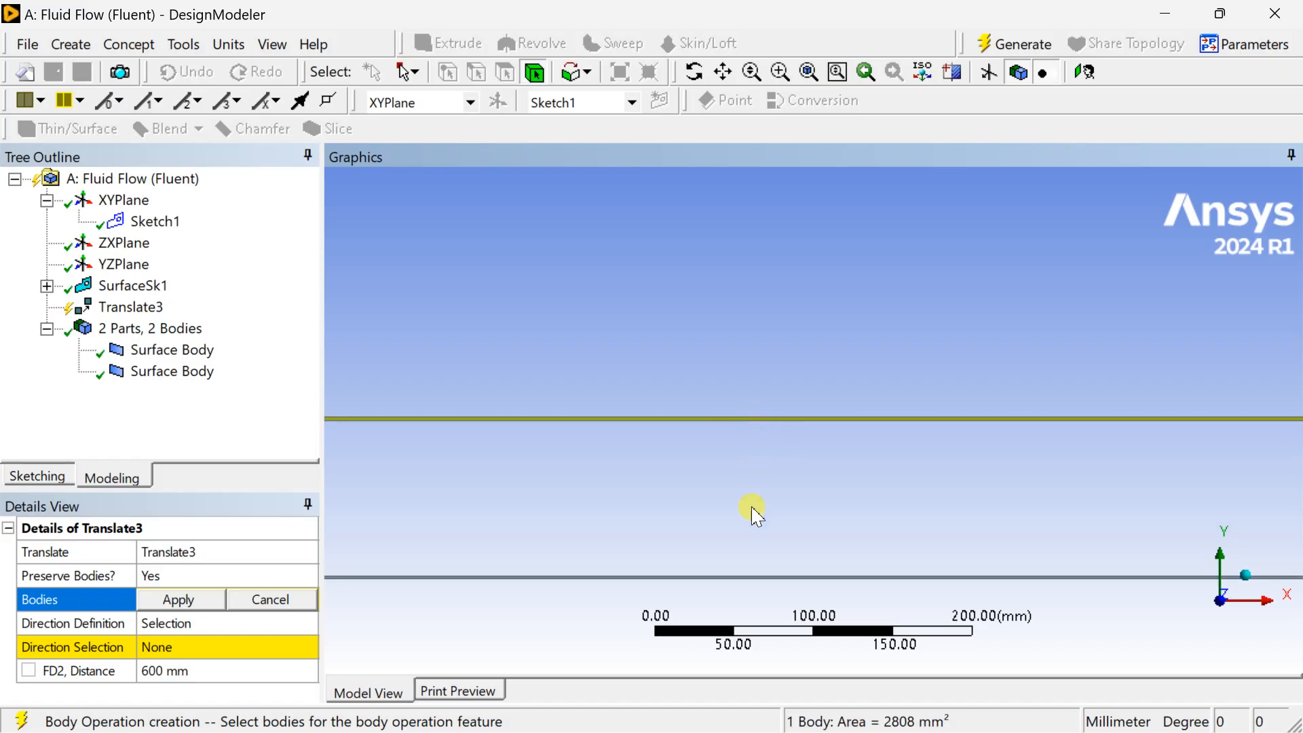
{"action": "left_click", "coordinate": [749, 575], "text": "ctrl"}
{"action": "left_click", "coordinate": [177, 600]}
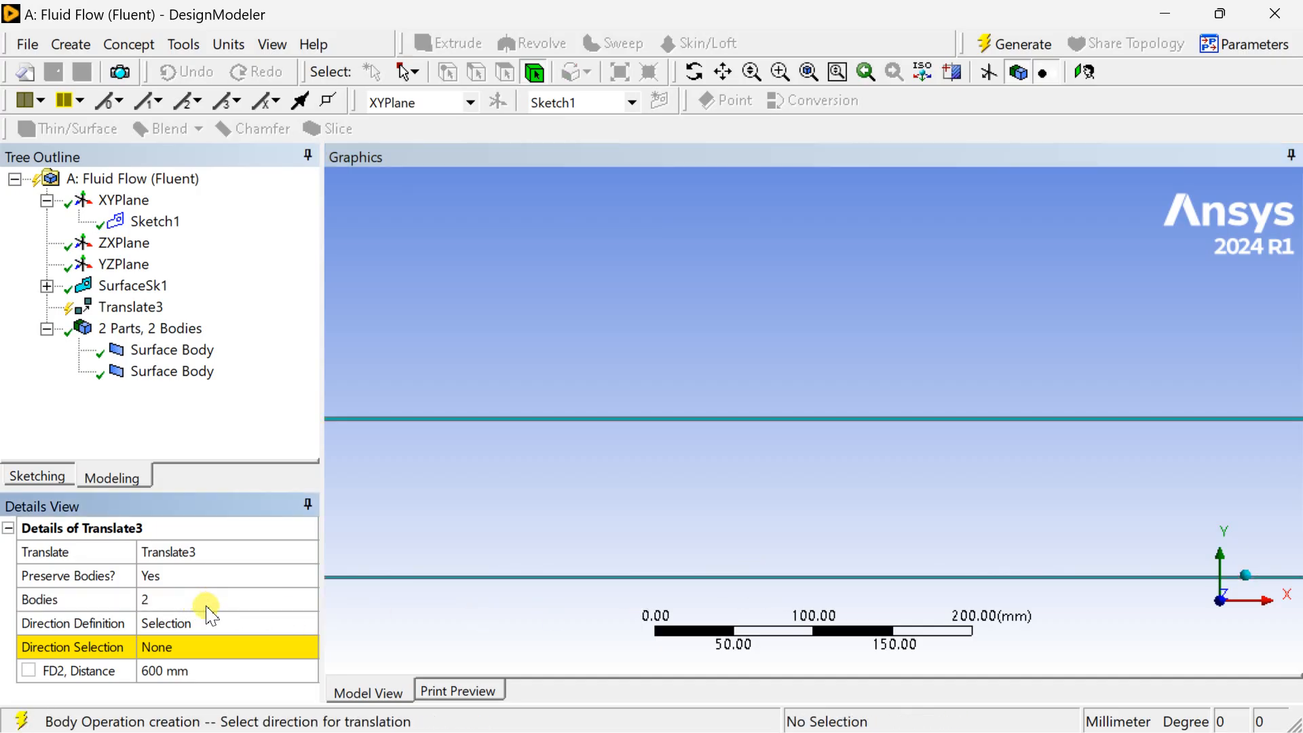
- Show the plane axes again and set the translation direction to the vertical Y axis
{"action": "left_click", "coordinate": [262, 646]}
{"action": "scroll", "coordinate": [533, 475], "scroll_direction": "down", "scroll_amount": 3}
{"action": "scroll", "coordinate": [534, 475], "scroll_direction": "down", "scroll_amount": 3}
{"action": "left_click", "coordinate": [988, 73]}
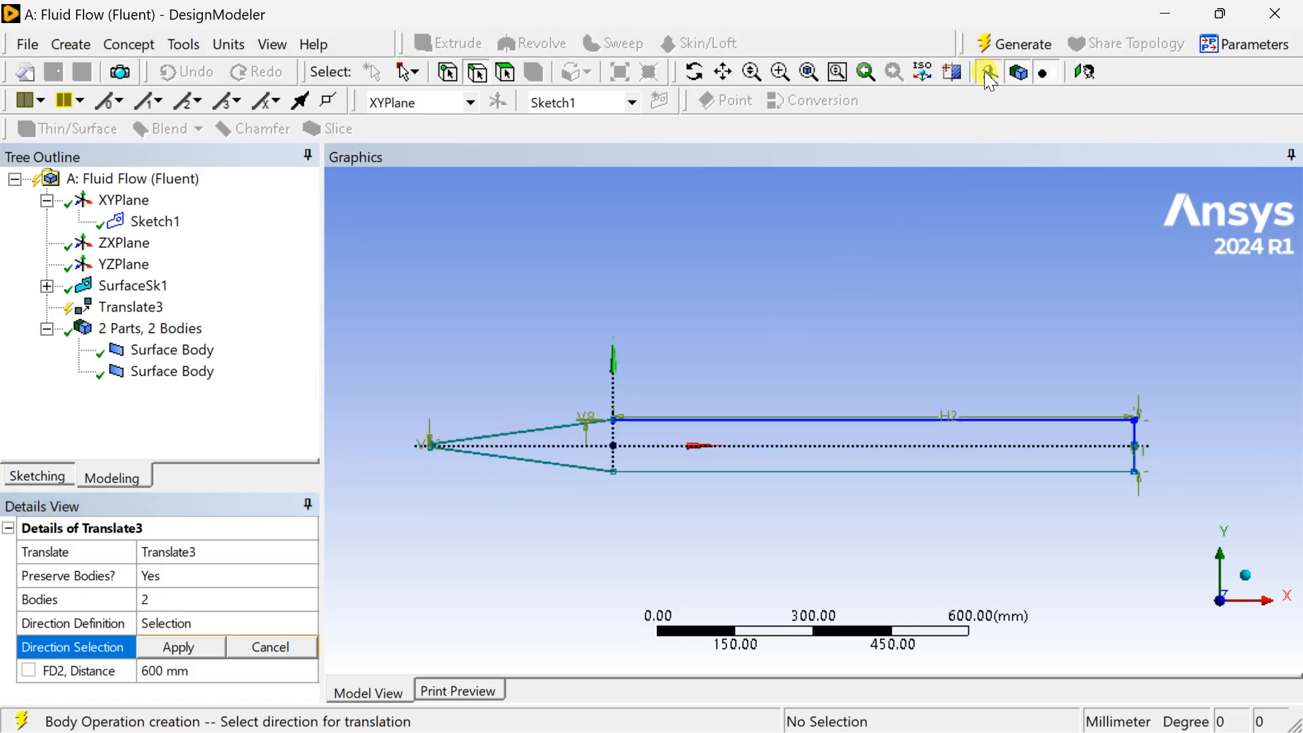
{"action": "left_click", "coordinate": [615, 464]}
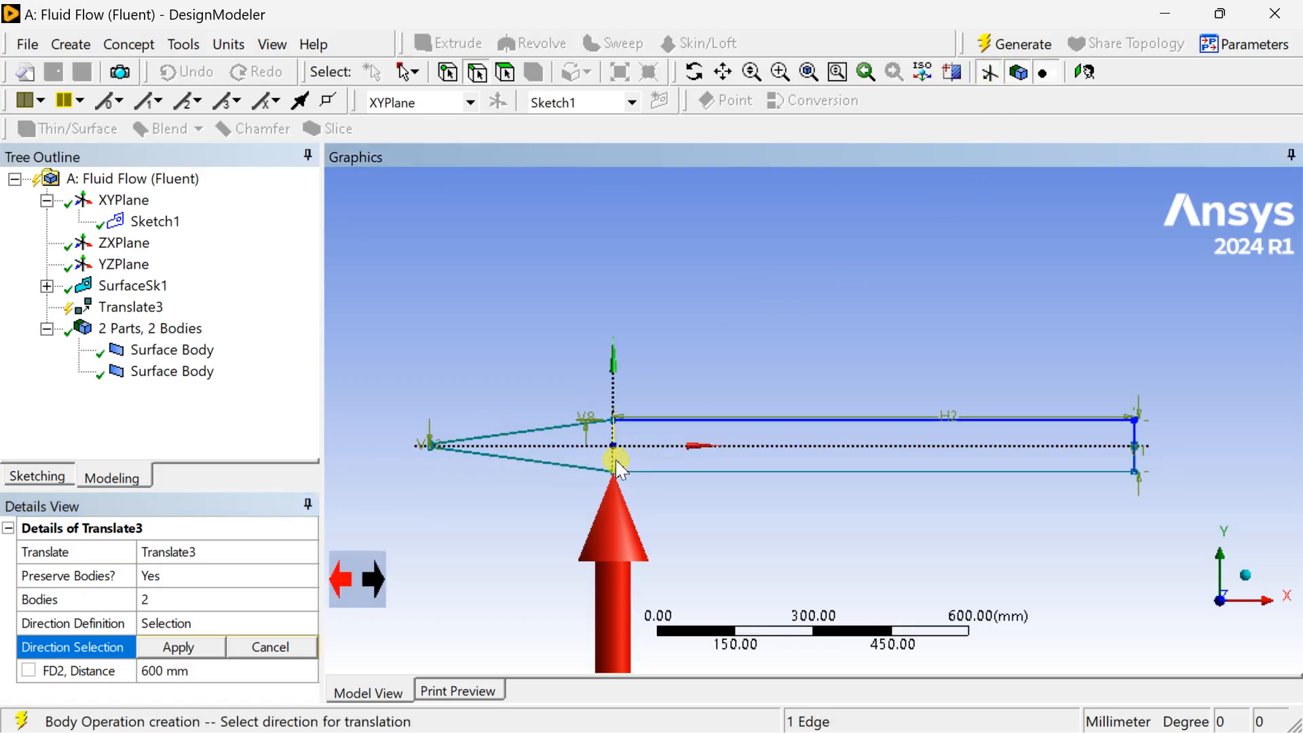
{"action": "scroll", "coordinate": [631, 471], "scroll_direction": "down", "scroll_amount": 3}
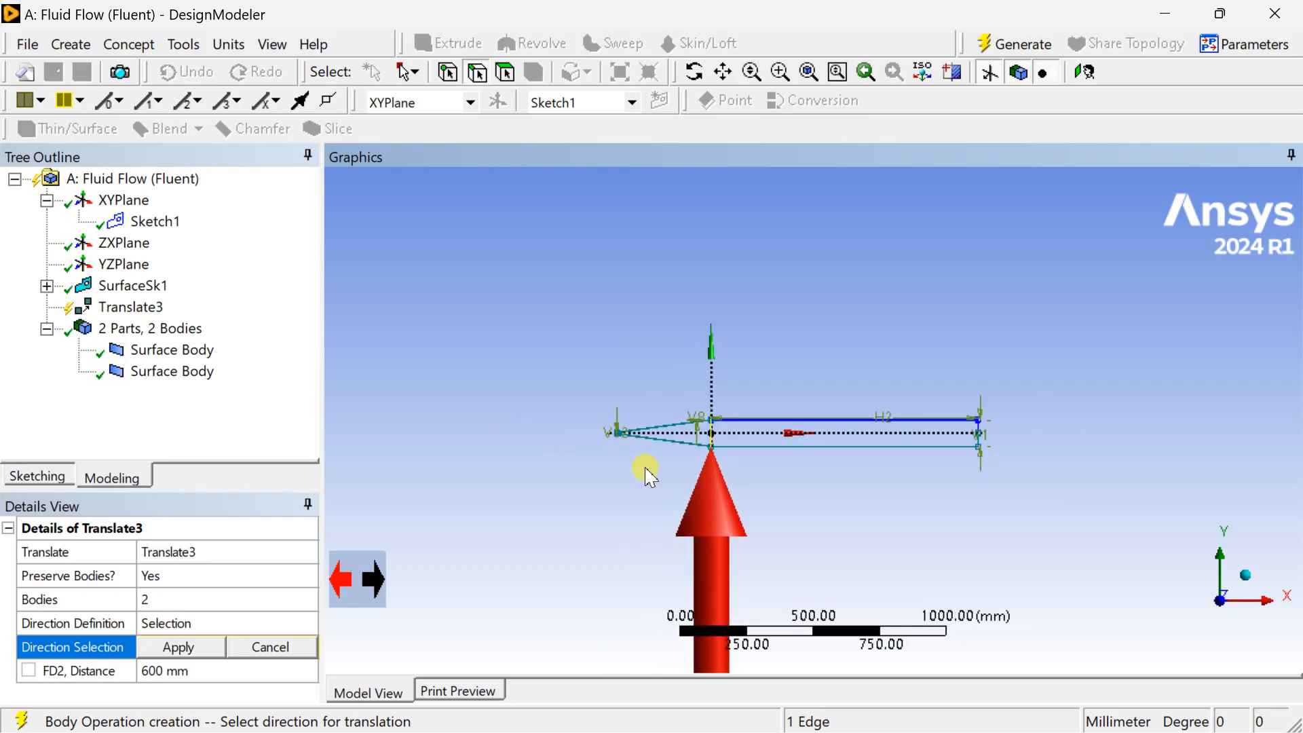
{"action": "left_click", "coordinate": [178, 648]}
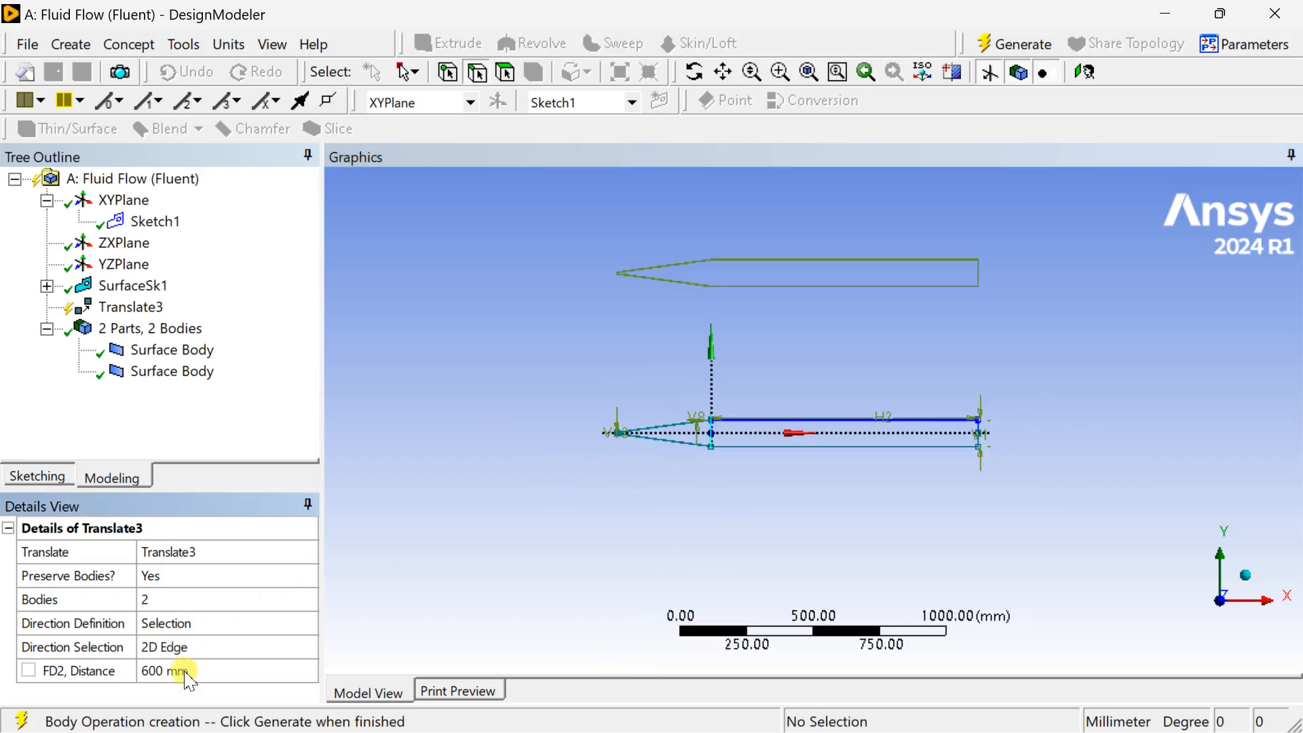
- Keep the translation distance at 600 mm and generate the copy of the channel walls
{"action": "left_click", "coordinate": [185, 672]}
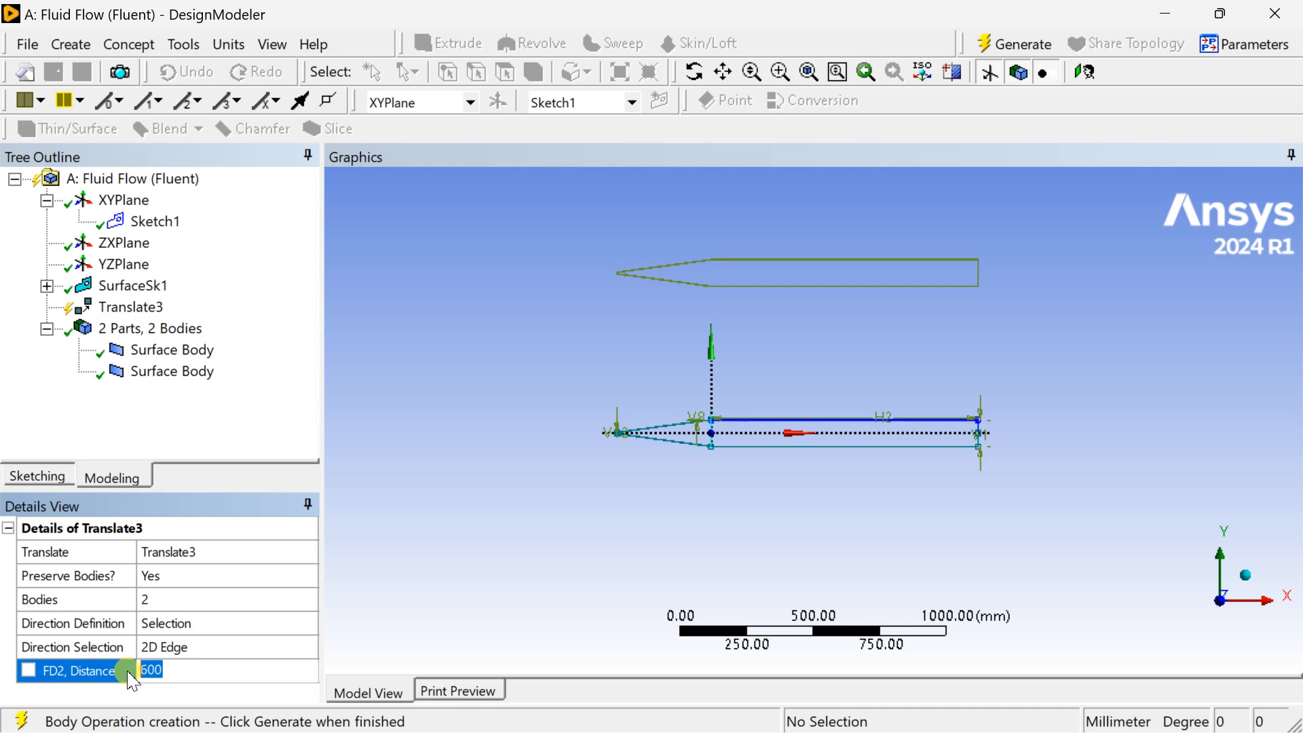
{"action": "left_click", "coordinate": [719, 521]}
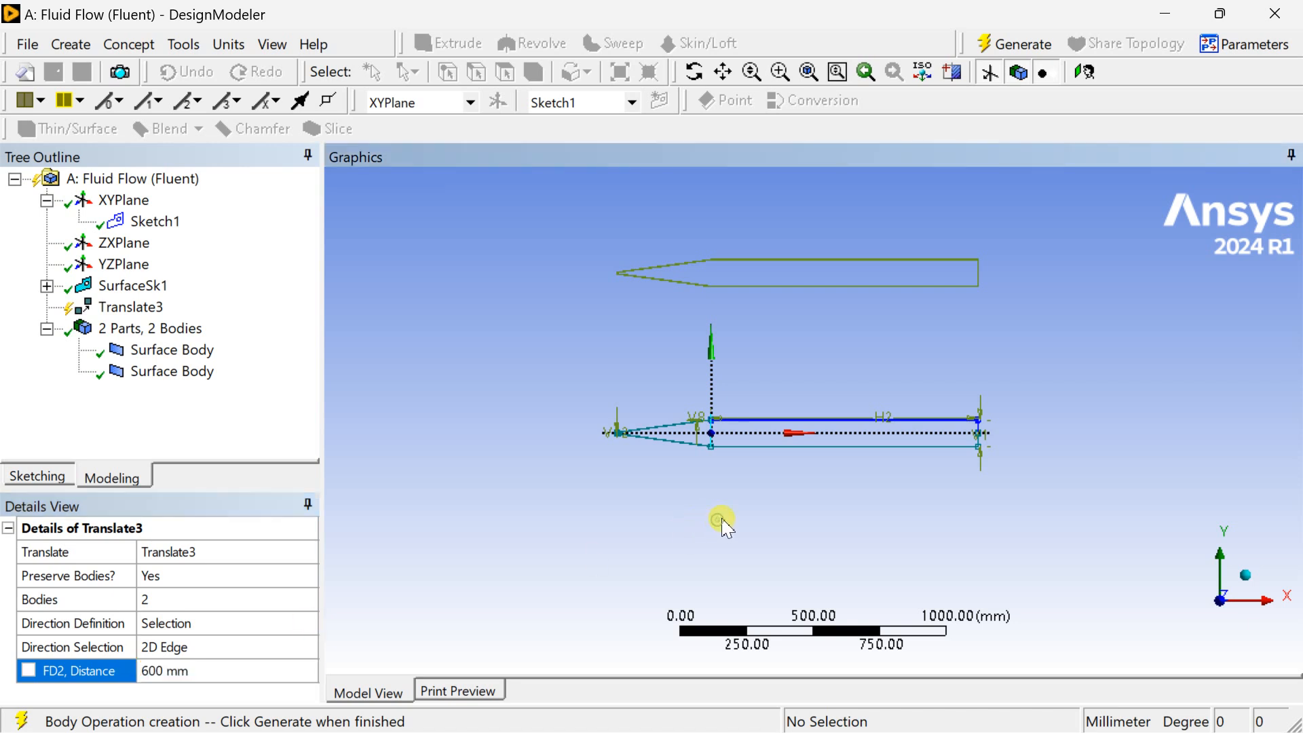
{"action": "left_click", "coordinate": [1041, 53]}
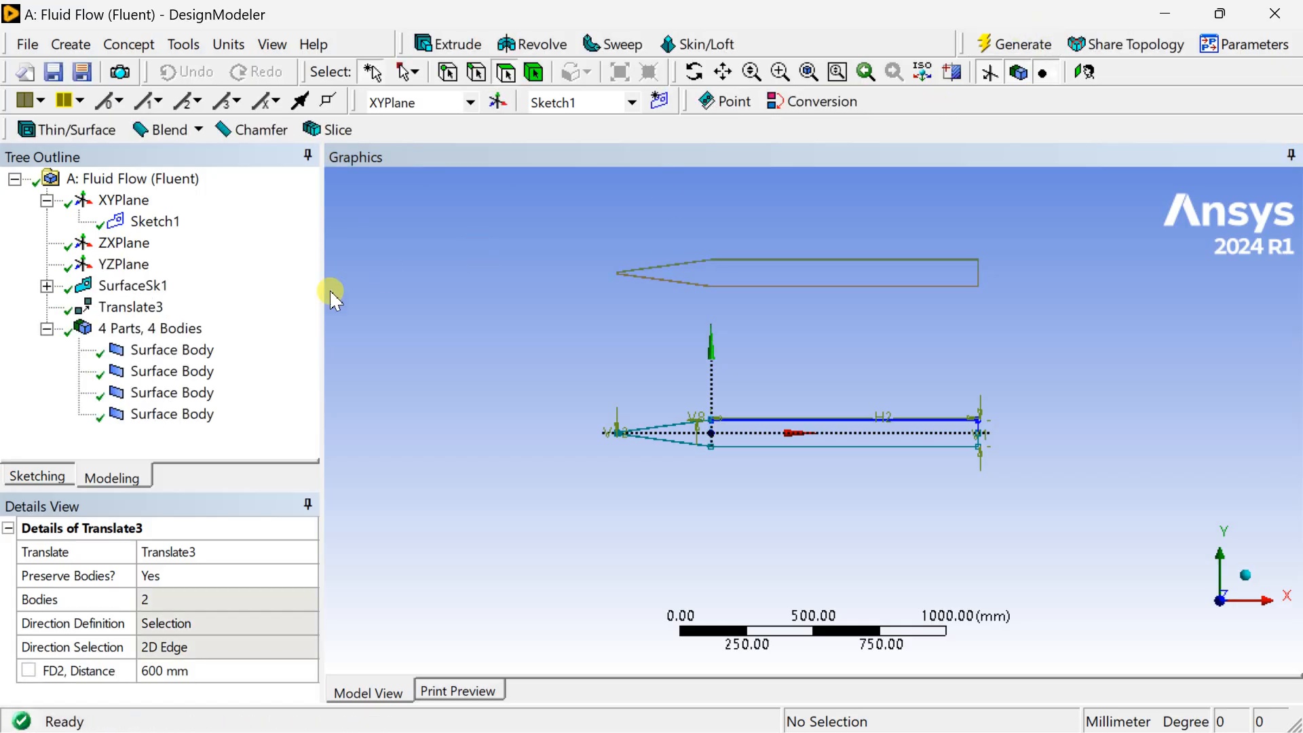
- Highlight each of the surface bodies in turn and examine both channels with the plane display off and on
{"action": "left_click", "coordinate": [196, 351]}
{"action": "left_click", "coordinate": [197, 372]}
{"action": "left_click", "coordinate": [196, 393]}
{"action": "left_click", "coordinate": [197, 414]}
{"action": "left_click", "coordinate": [568, 374]}
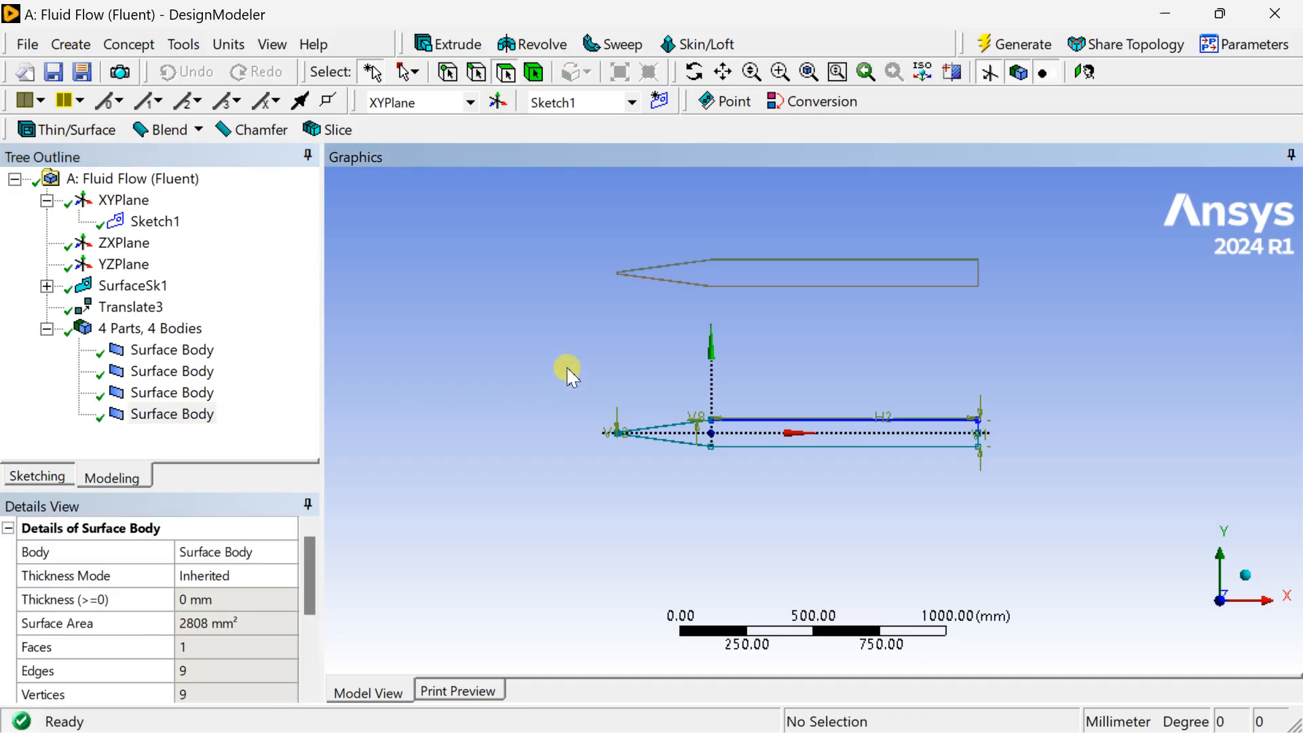
{"action": "left_click", "coordinate": [990, 72]}
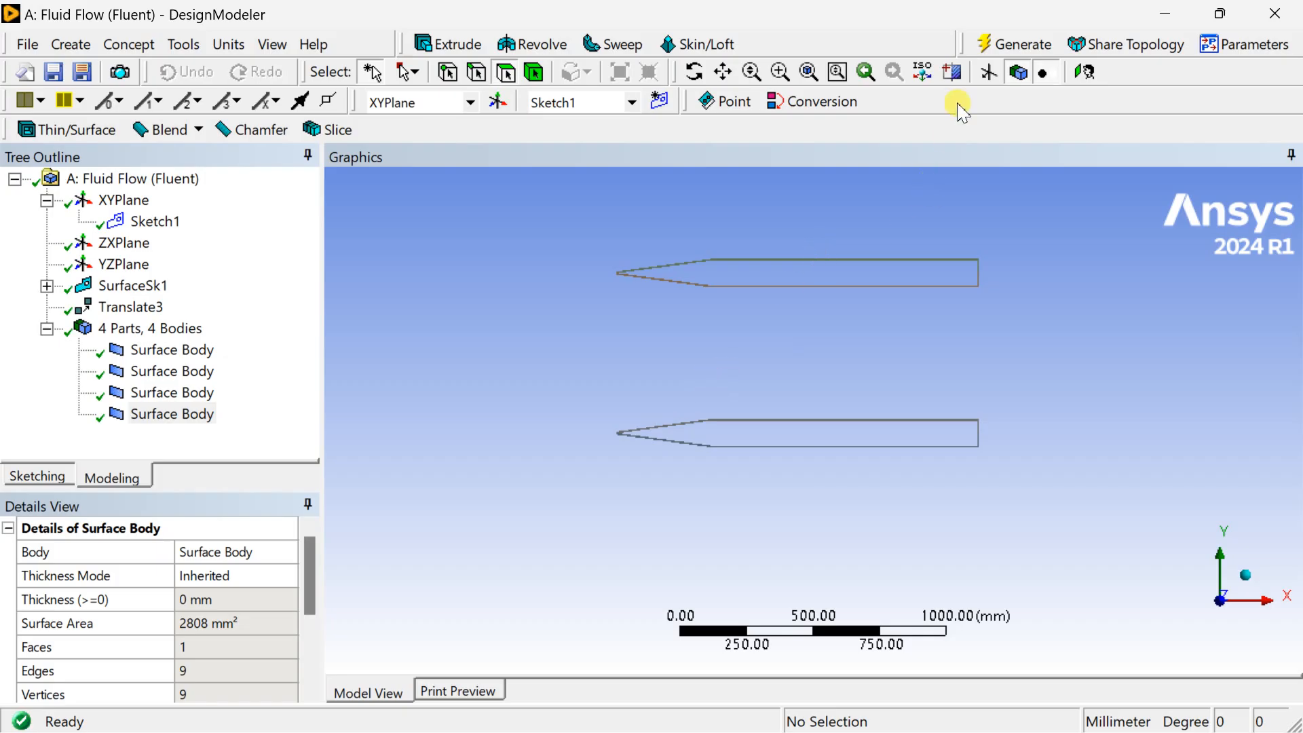
{"action": "left_click", "coordinate": [990, 72]}
{"action": "scroll", "coordinate": [852, 346], "scroll_direction": "down", "scroll_amount": 3}
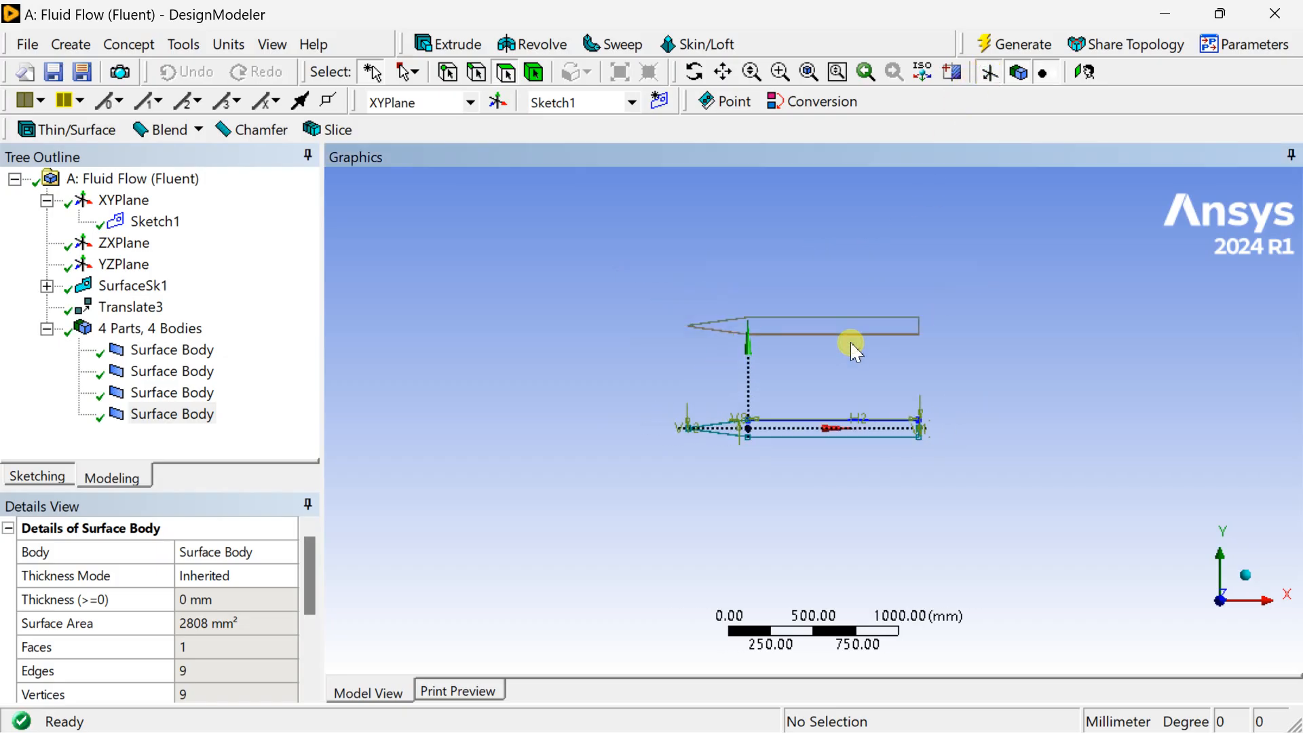
{"action": "scroll", "coordinate": [852, 360], "scroll_direction": "up", "scroll_amount": 2}
{"action": "scroll", "coordinate": [814, 387], "scroll_direction": "up", "scroll_amount": 2}
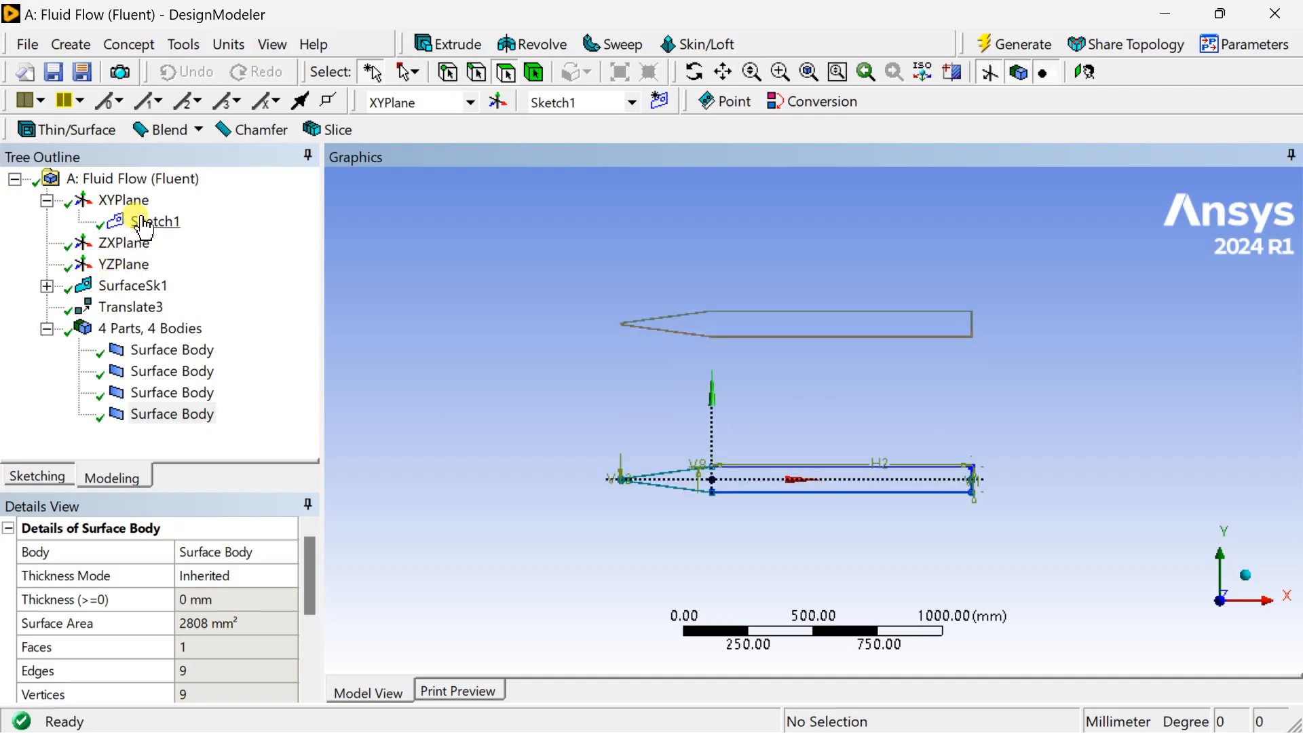
- Create a new sketch on the XYPlane and draw a rectangle about 3262 by 1293 mm enclosing both channels
{"action": "left_click", "coordinate": [123, 200]}
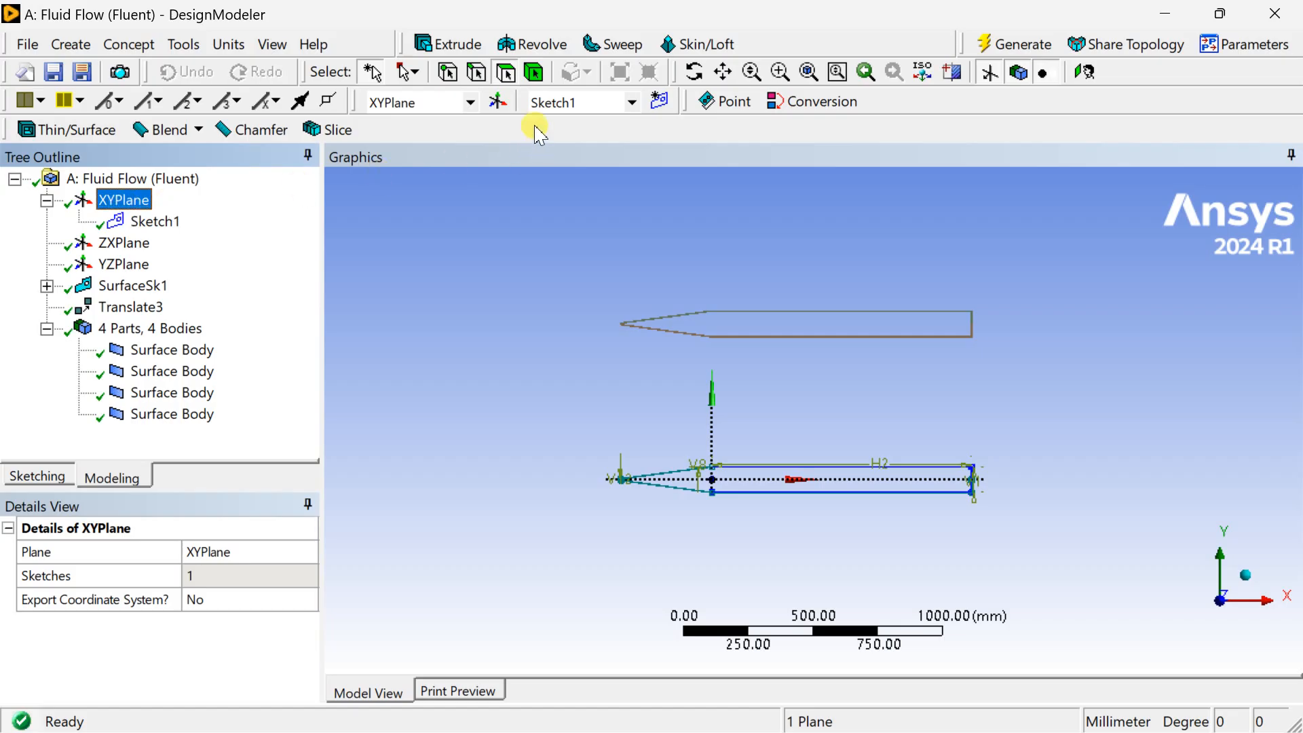
{"action": "left_click", "coordinate": [658, 101]}
{"action": "left_click", "coordinate": [160, 244]}
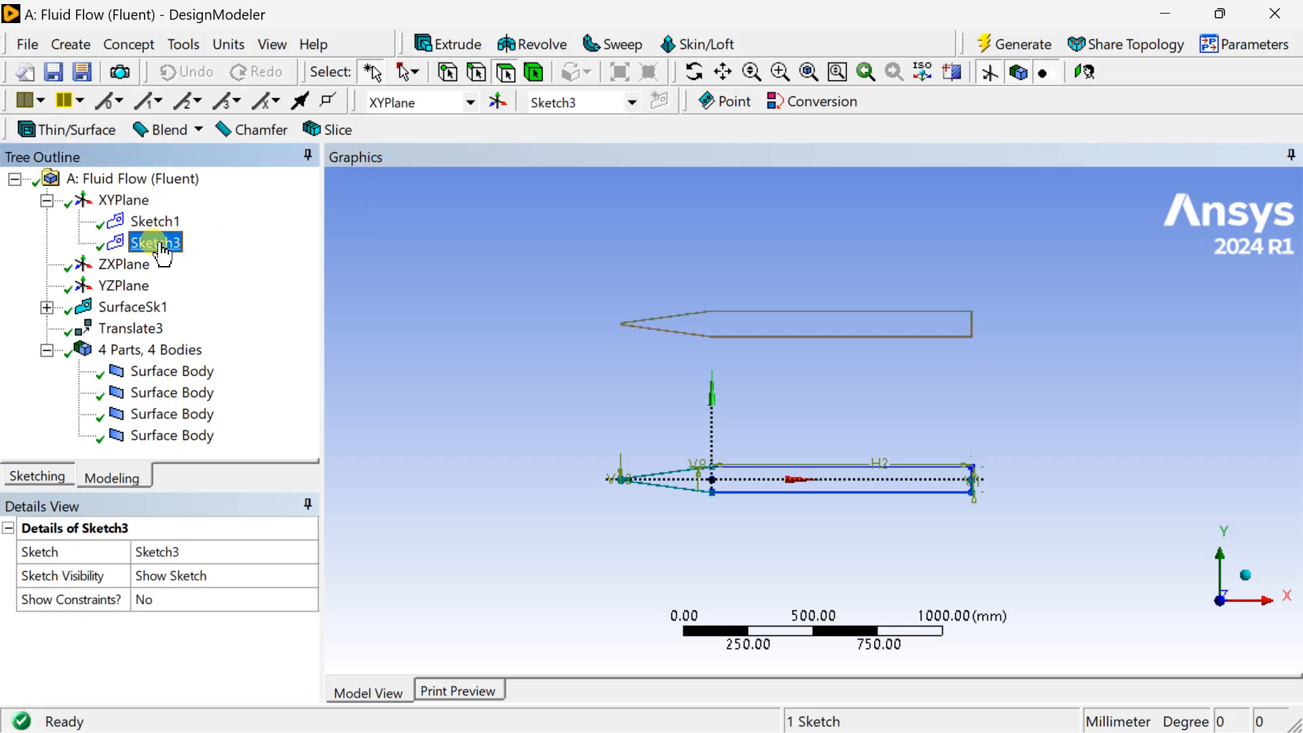
{"action": "left_click", "coordinate": [42, 476]}
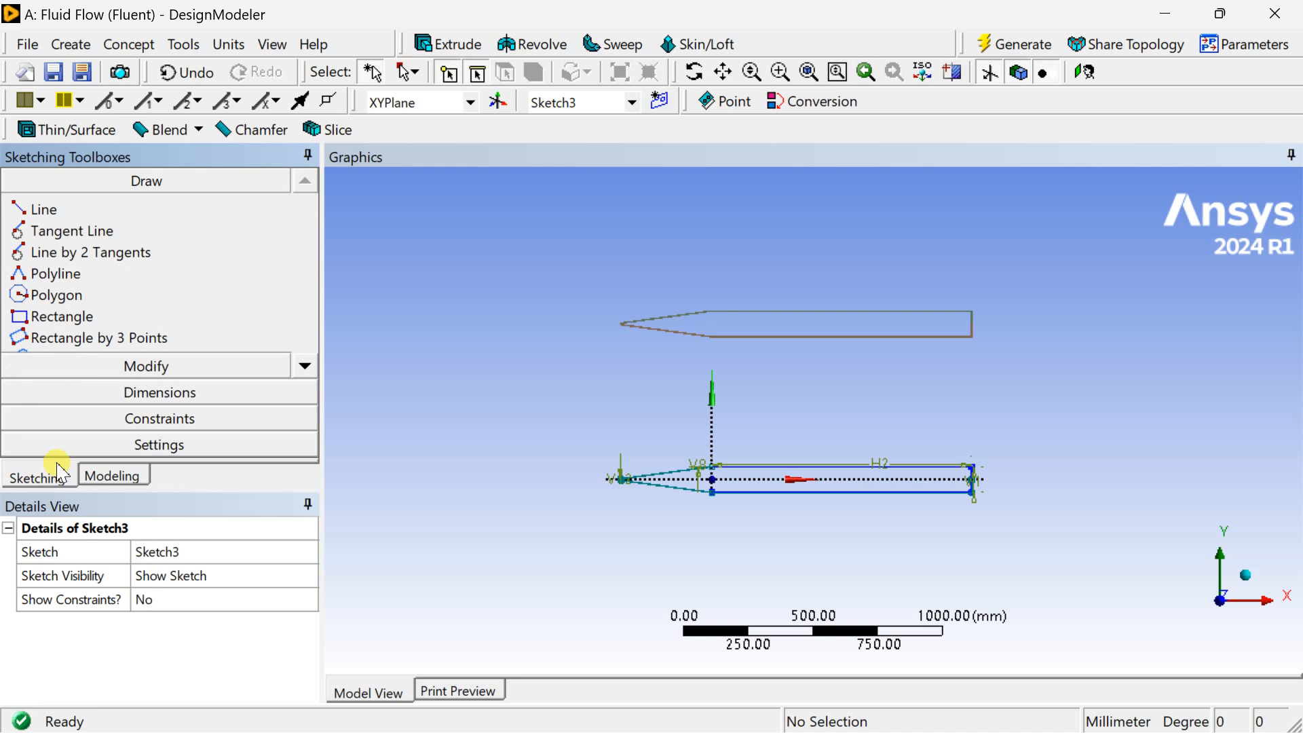
{"action": "left_click", "coordinate": [80, 316]}
{"action": "scroll", "coordinate": [498, 319], "scroll_direction": "down", "scroll_amount": 1}
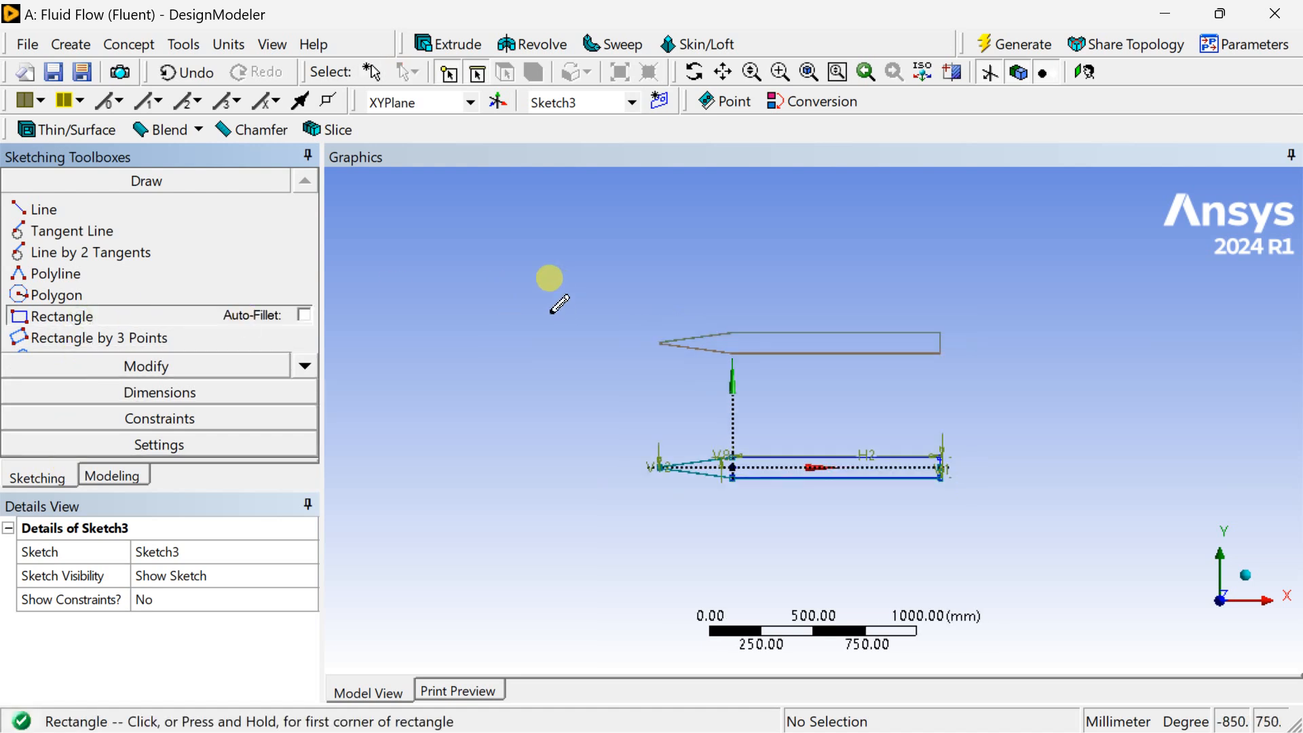
{"action": "left_click", "coordinate": [482, 267]}
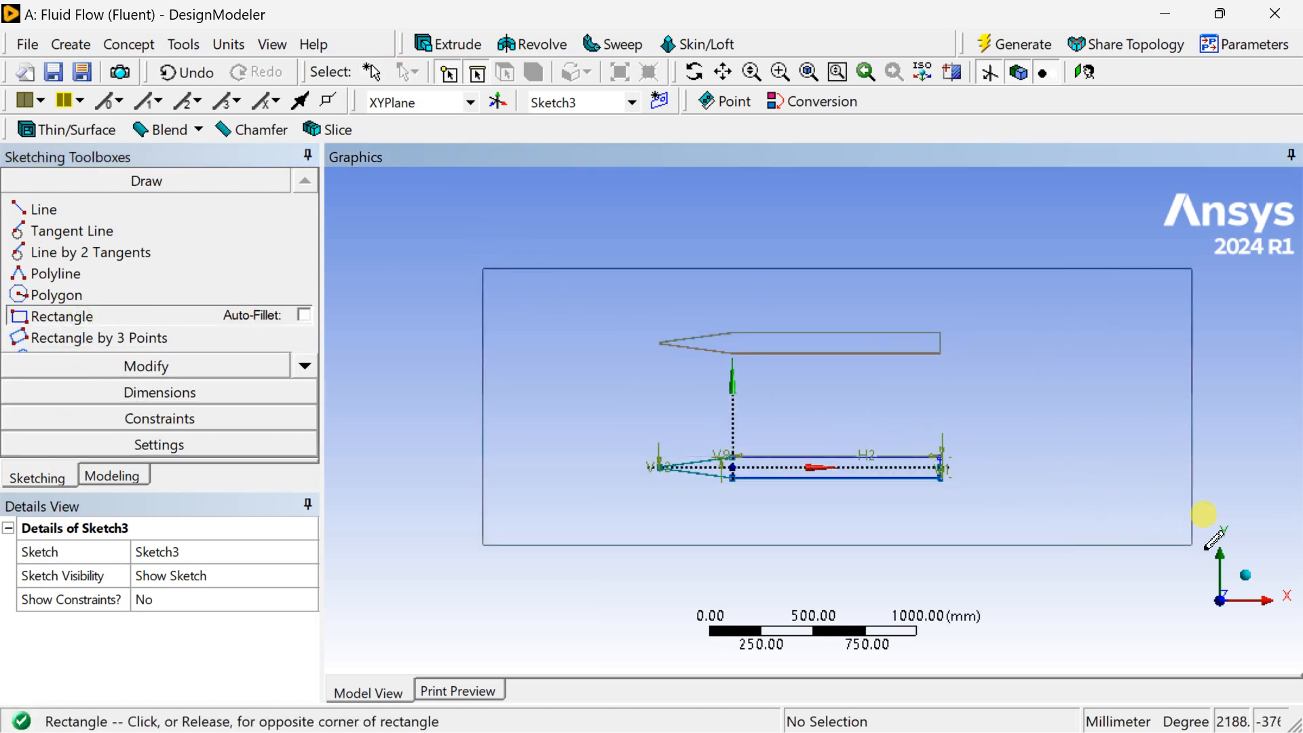
{"action": "left_click", "coordinate": [1158, 536]}
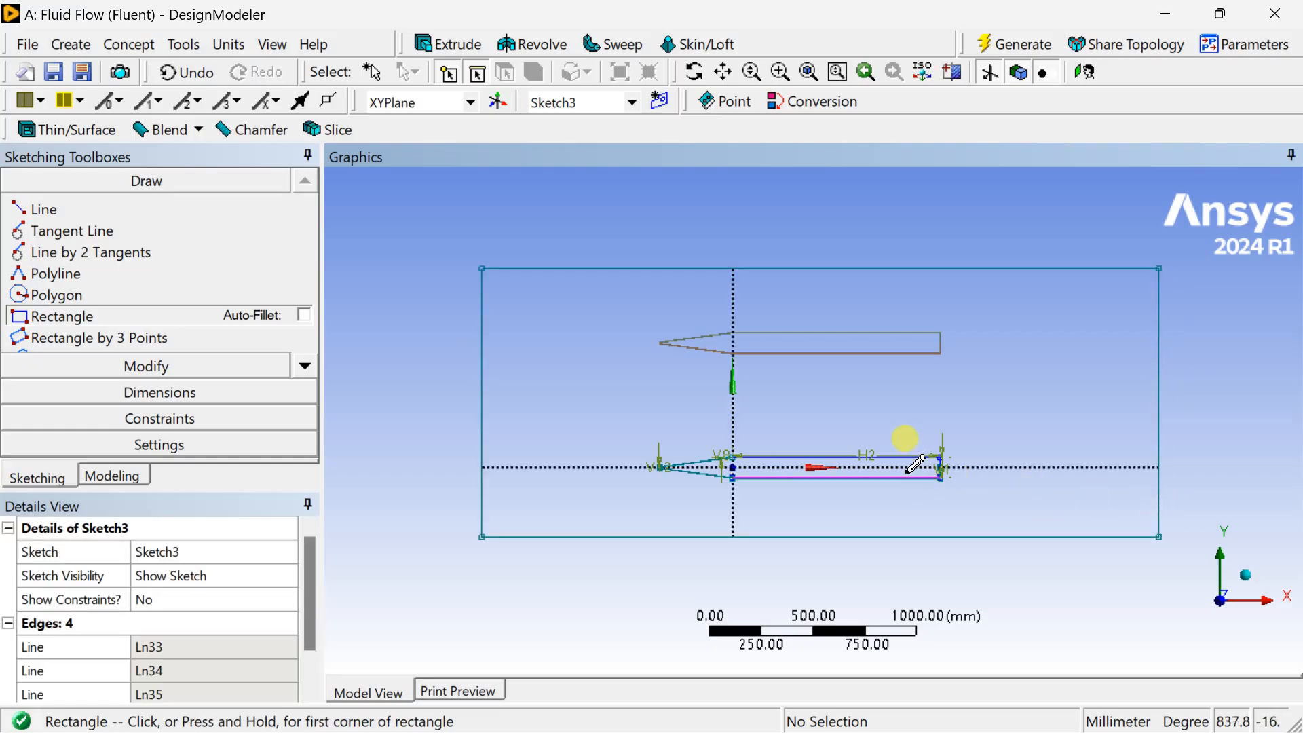
- Dimension the overall width and height of the enclosing rectangle
{"action": "left_click", "coordinate": [247, 393]}
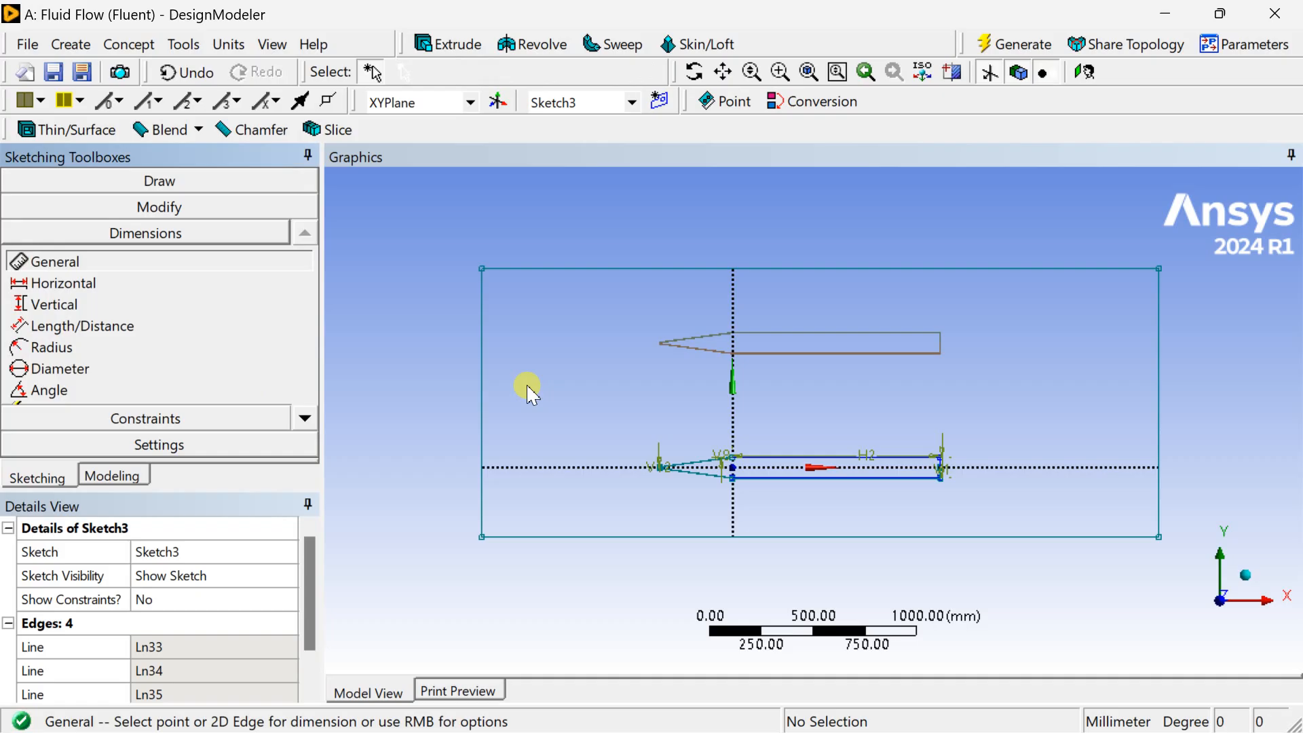
{"action": "left_click", "coordinate": [597, 537]}
{"action": "left_click", "coordinate": [601, 583]}
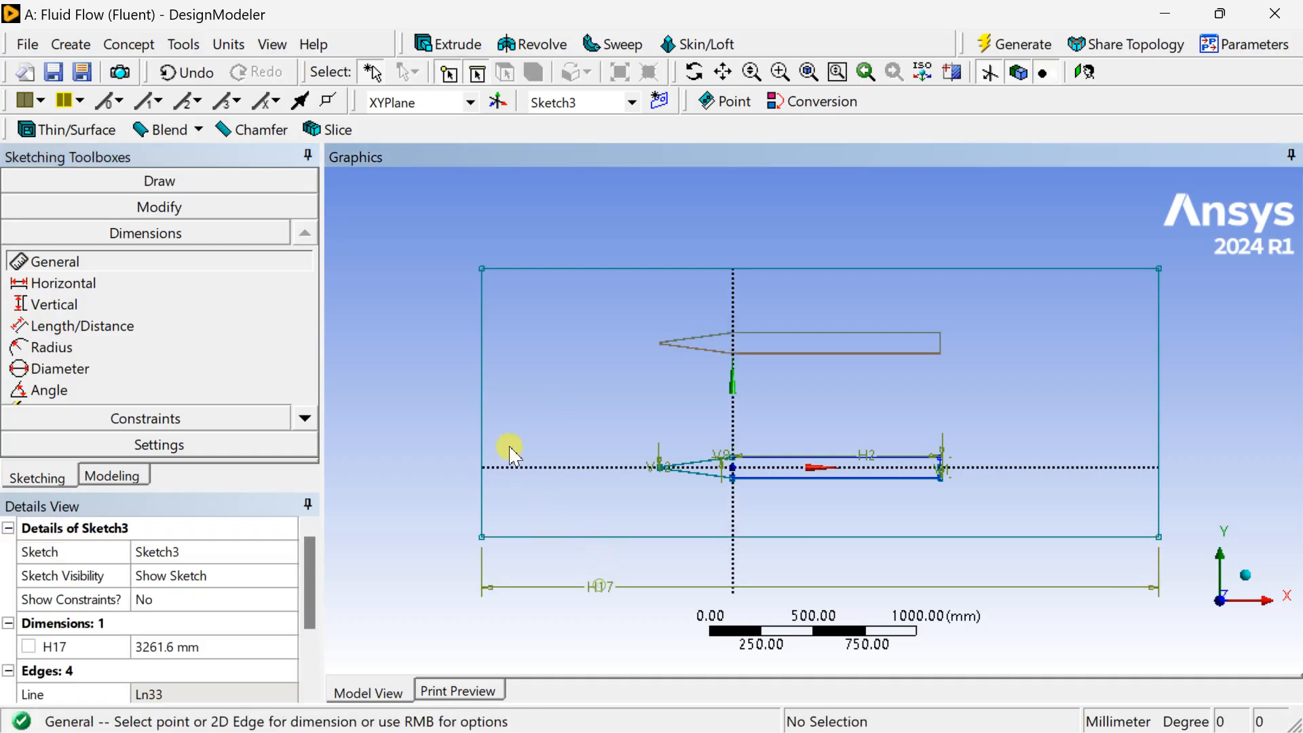
{"action": "left_click", "coordinate": [484, 384]}
{"action": "left_click", "coordinate": [443, 375]}
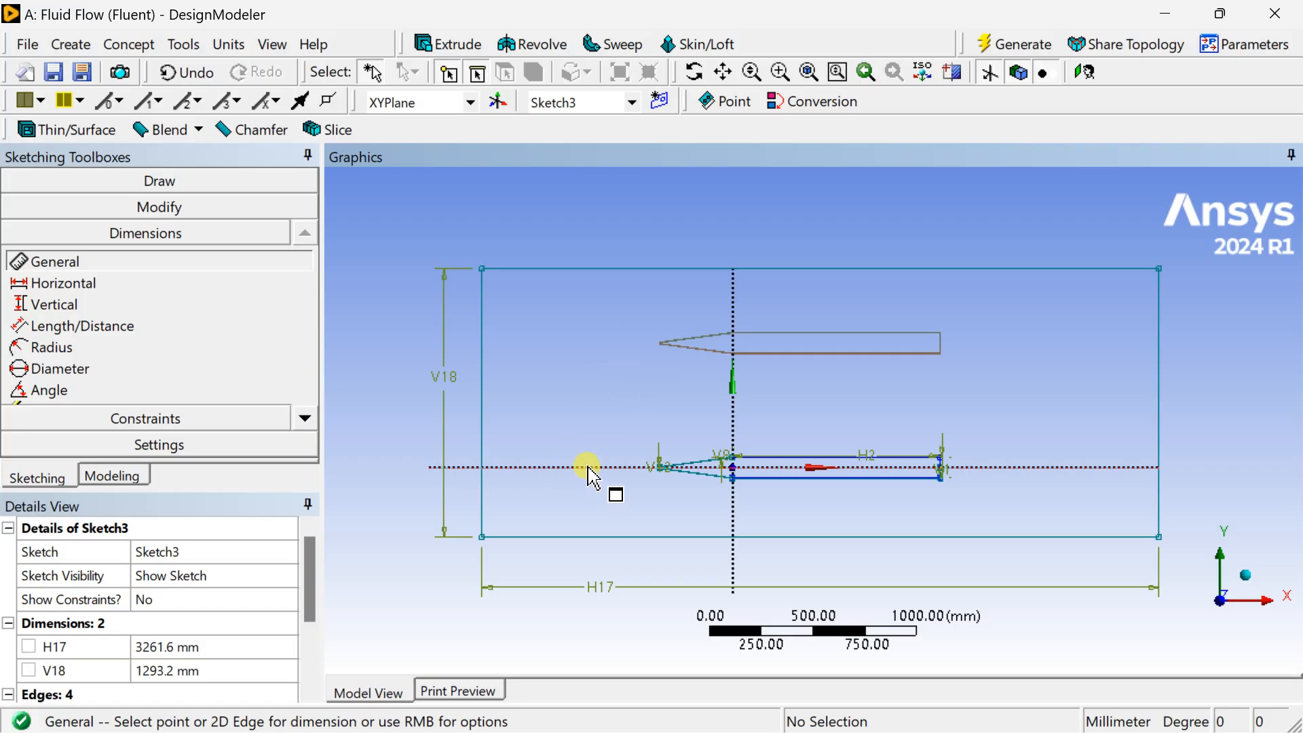
- Add a vertical dimension between the horizontal X axis and the rectangle's lower edge
{"action": "left_click", "coordinate": [42, 304]}
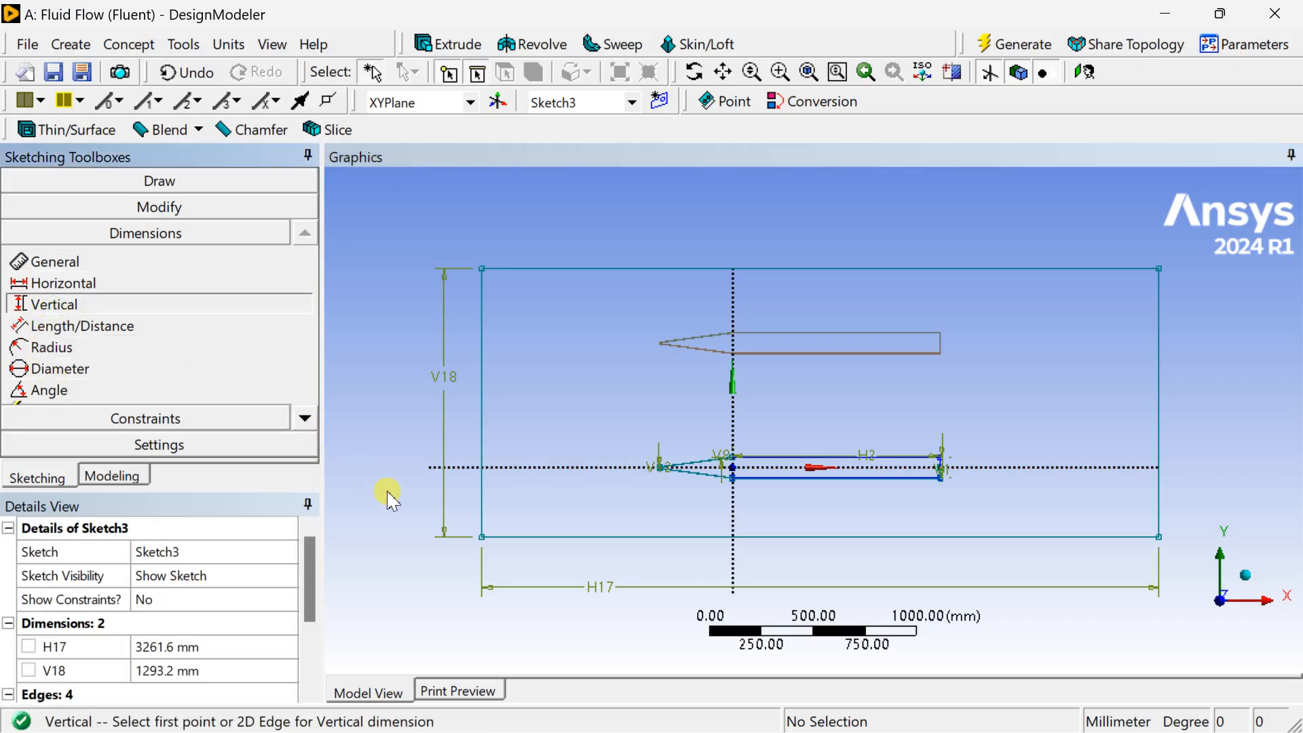
{"action": "left_click", "coordinate": [565, 467]}
{"action": "left_click", "coordinate": [570, 536]}
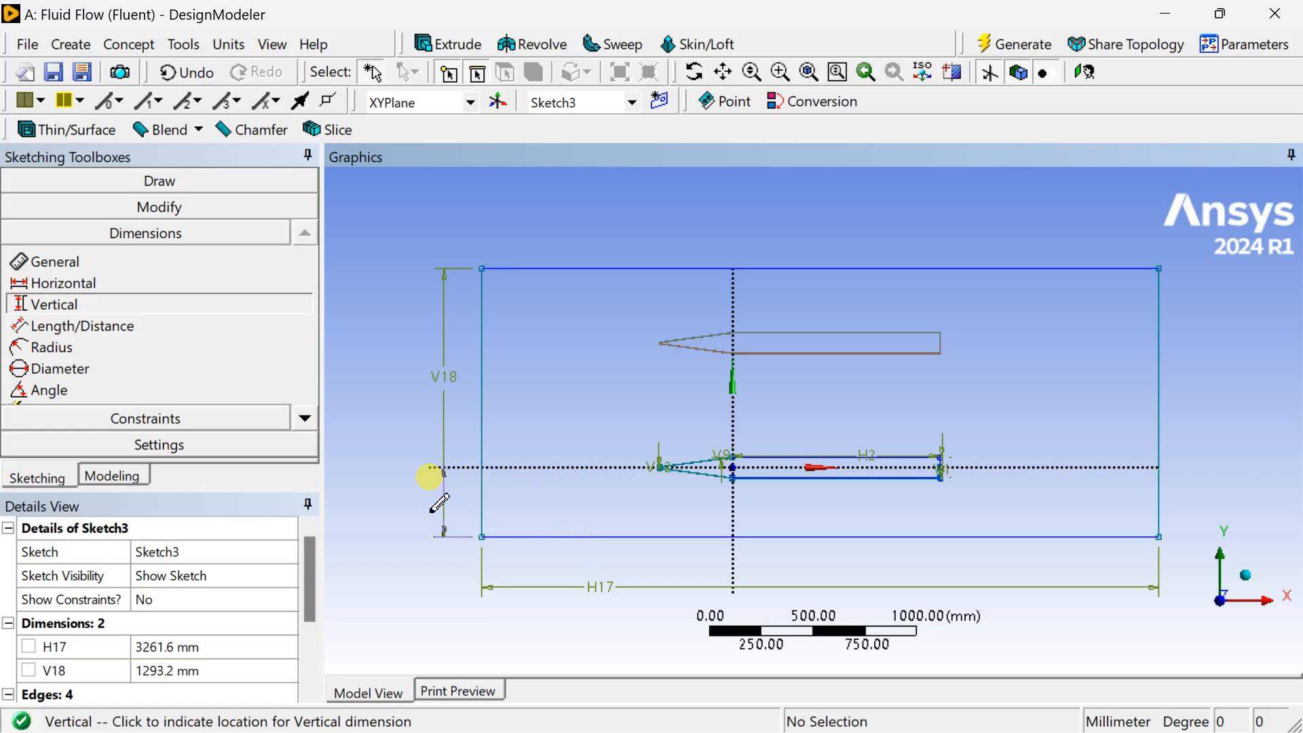
{"action": "left_click", "coordinate": [416, 502]}
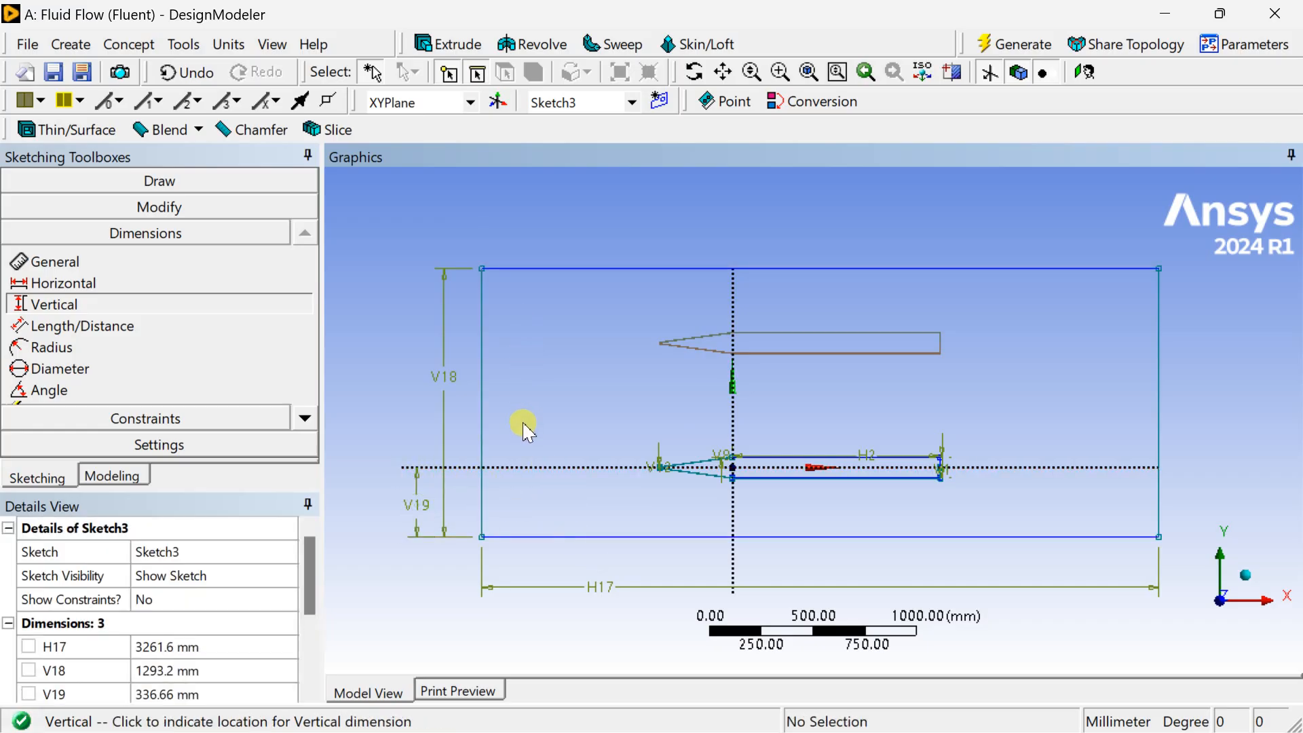
- Add a horizontal dimension between the vertical Y axis and the rectangle's edge on the taper side
{"action": "left_click", "coordinate": [180, 282]}
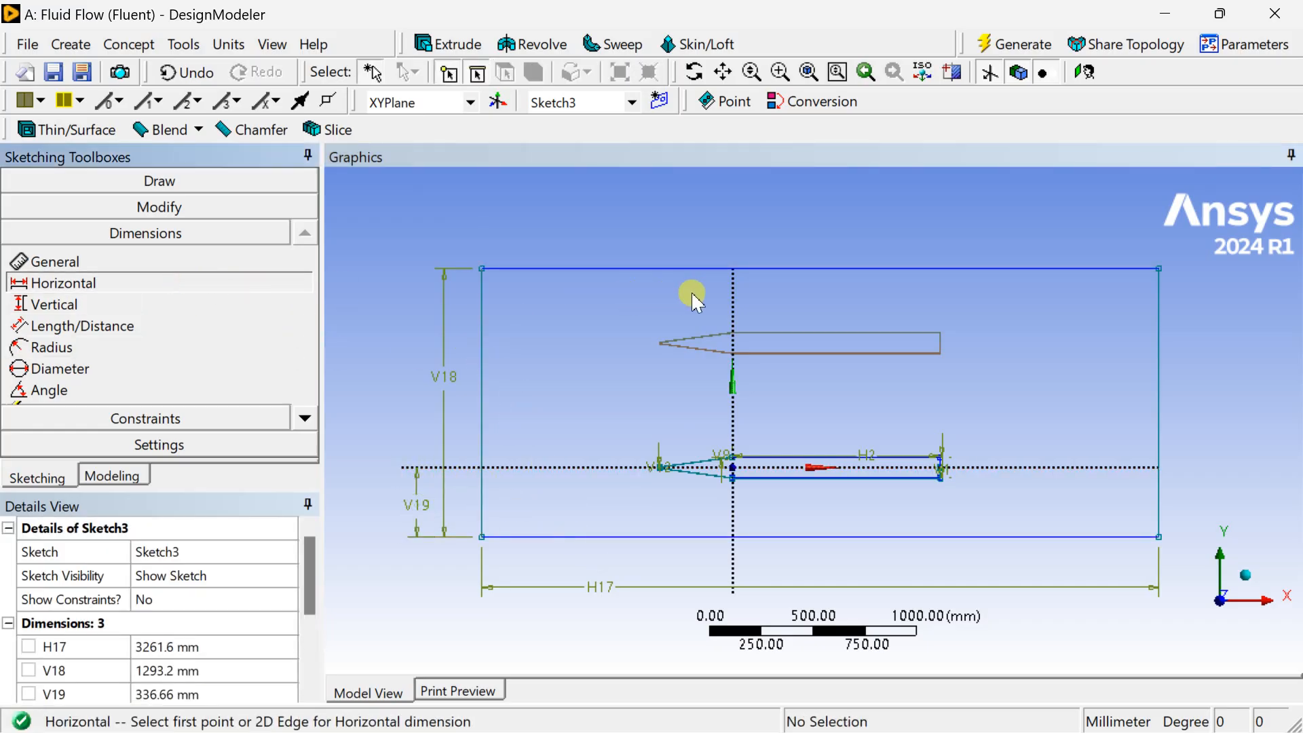
{"action": "left_click", "coordinate": [733, 294]}
{"action": "left_click", "coordinate": [481, 293]}
{"action": "left_click", "coordinate": [487, 224]}
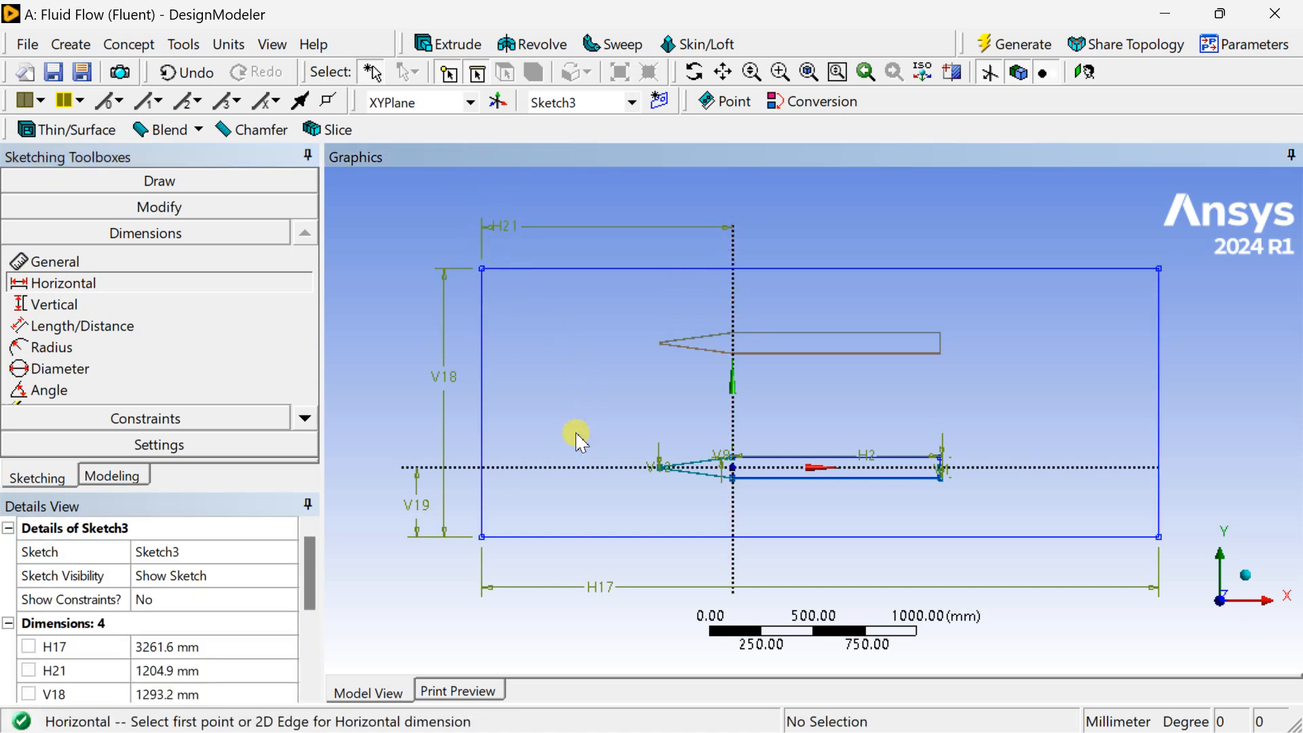
{"action": "scroll", "coordinate": [180, 594], "scroll_direction": "down", "scroll_amount": 2}
{"action": "scroll", "coordinate": [181, 600], "scroll_direction": "up", "scroll_amount": 1}
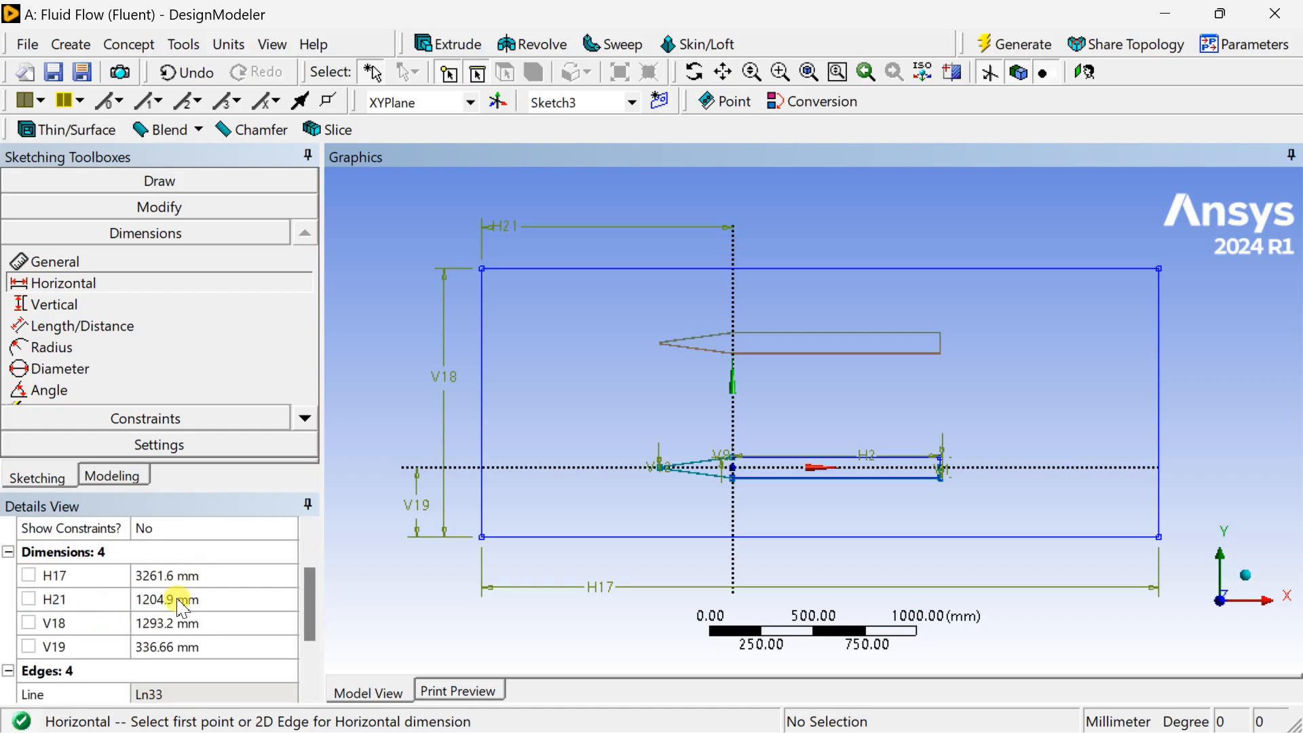
- Set the enclosing rectangle's width to 4200 mm and the distance from the vertical axis to its taper-side edge to 1400 mm
{"action": "left_click", "coordinate": [184, 575]}
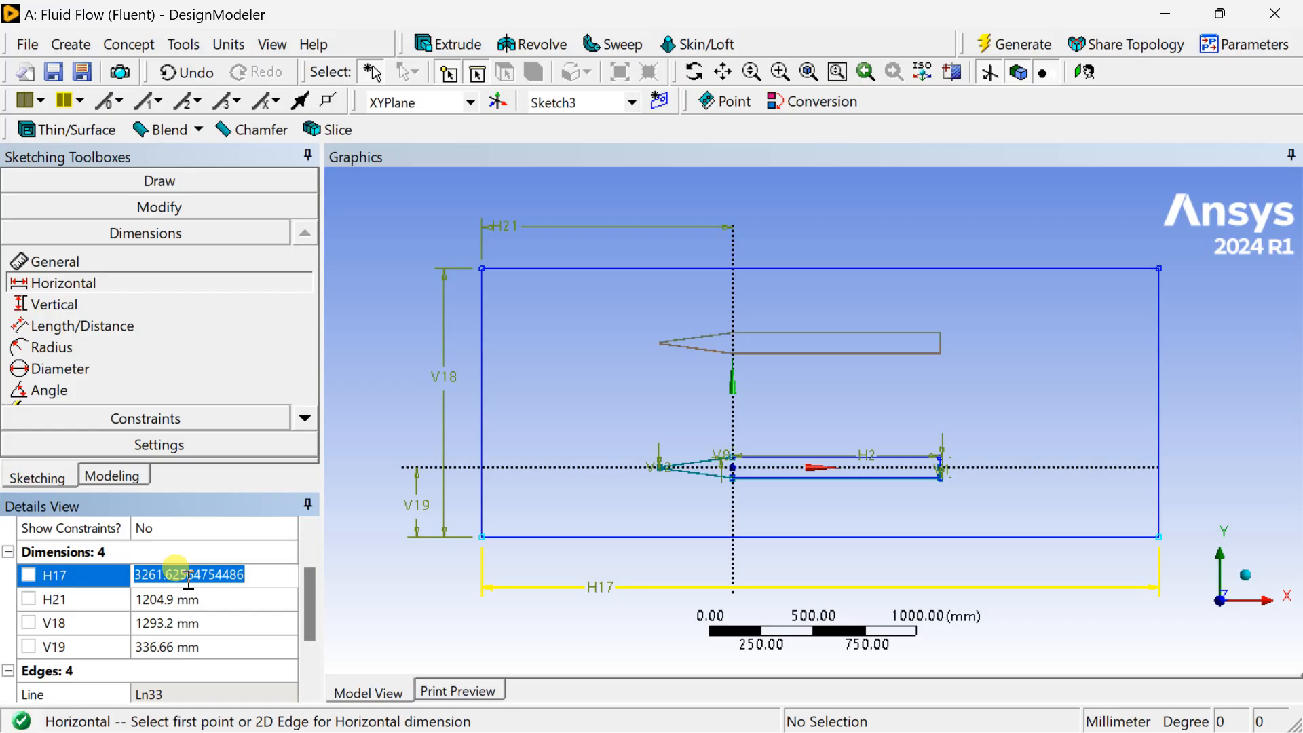
{"action": "type", "text": "4200"}
{"action": "key", "text": "Return"}
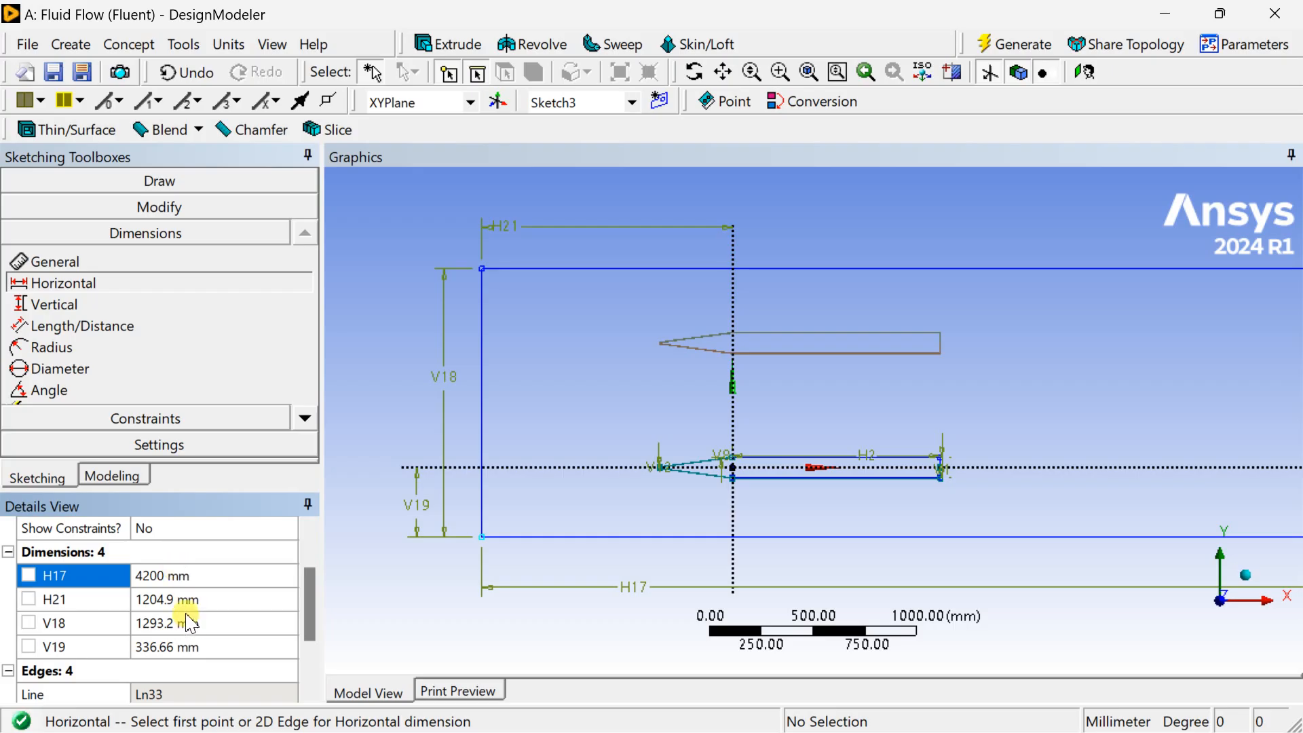
{"action": "left_click", "coordinate": [193, 602]}
{"action": "left_click", "coordinate": [192, 601]}
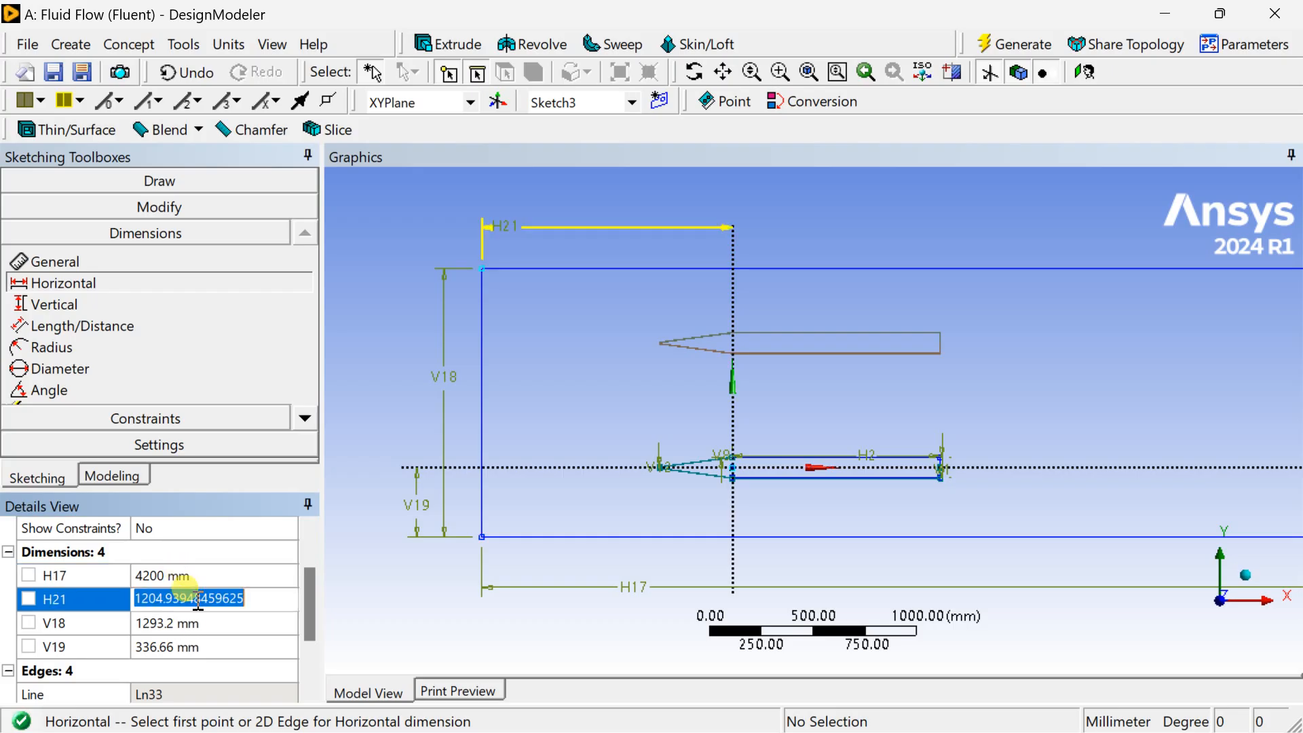
{"action": "type", "text": "140"}
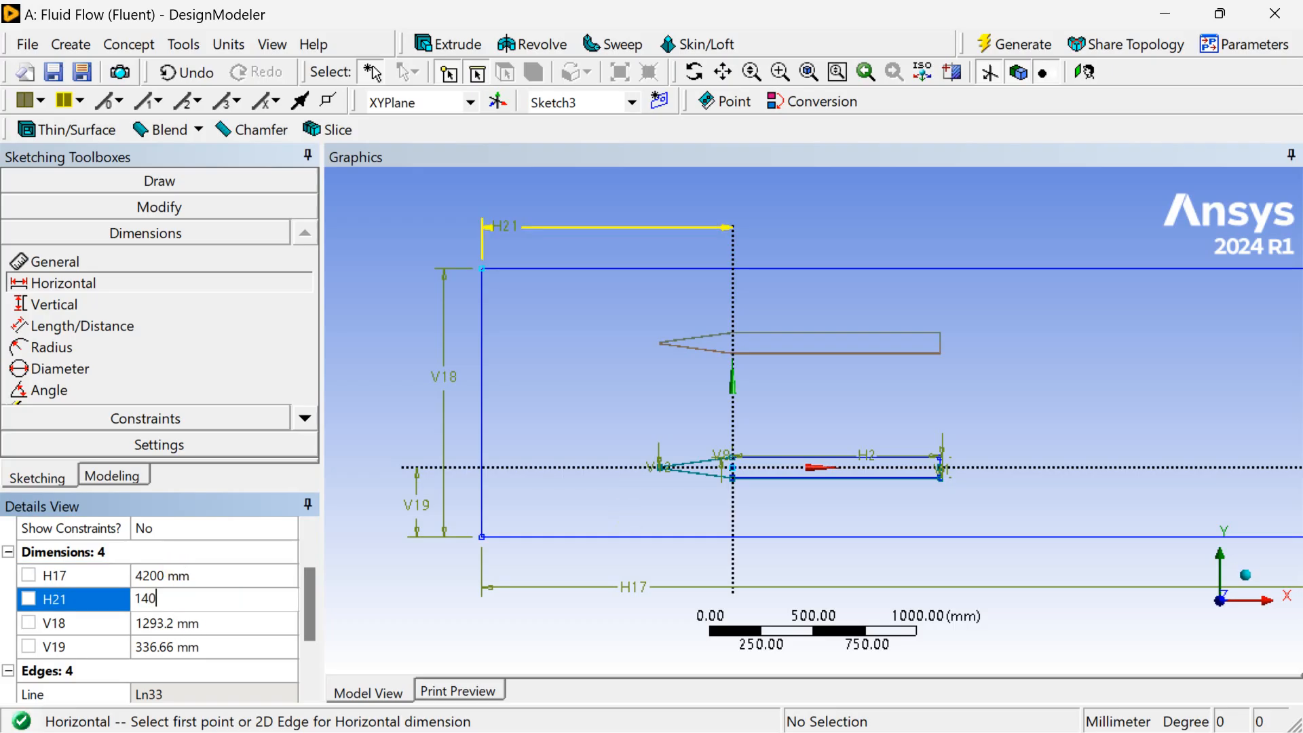
{"action": "type", "text": "0"}
{"action": "key", "text": "Return"}
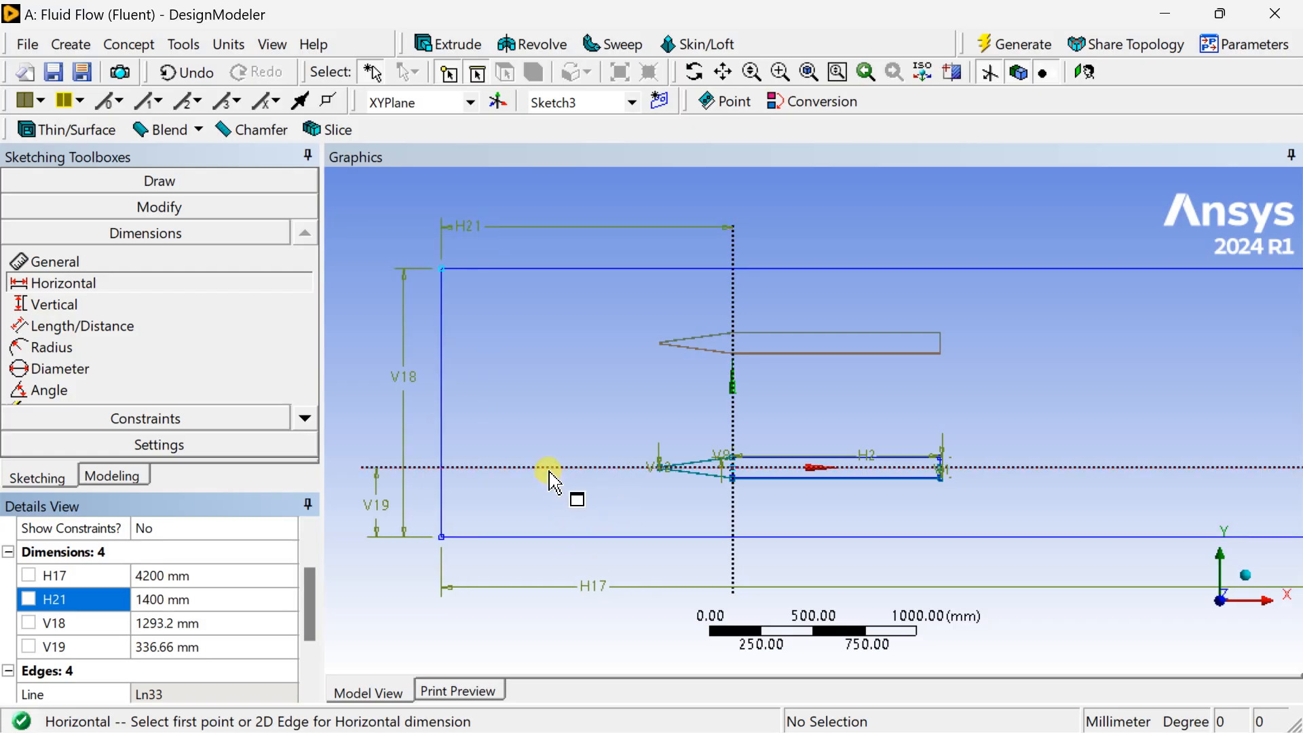
{"action": "scroll", "coordinate": [547, 471], "scroll_direction": "down", "scroll_amount": 3}
{"action": "scroll", "coordinate": [548, 470], "scroll_direction": "up", "scroll_amount": 1}
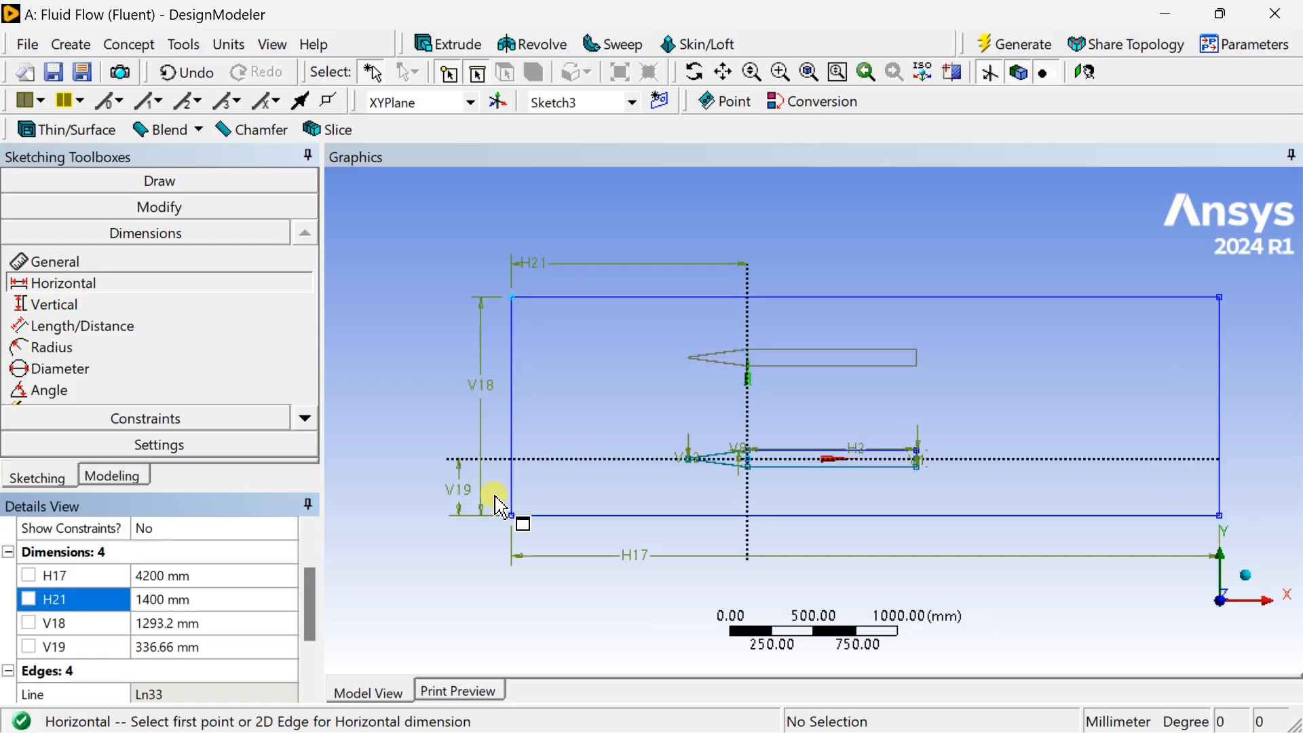
- Set the rectangle's height to 1960 mm and its lower edge's distance from the horizontal axis to 600 mm, and generate the model
{"action": "left_click", "coordinate": [175, 623]}
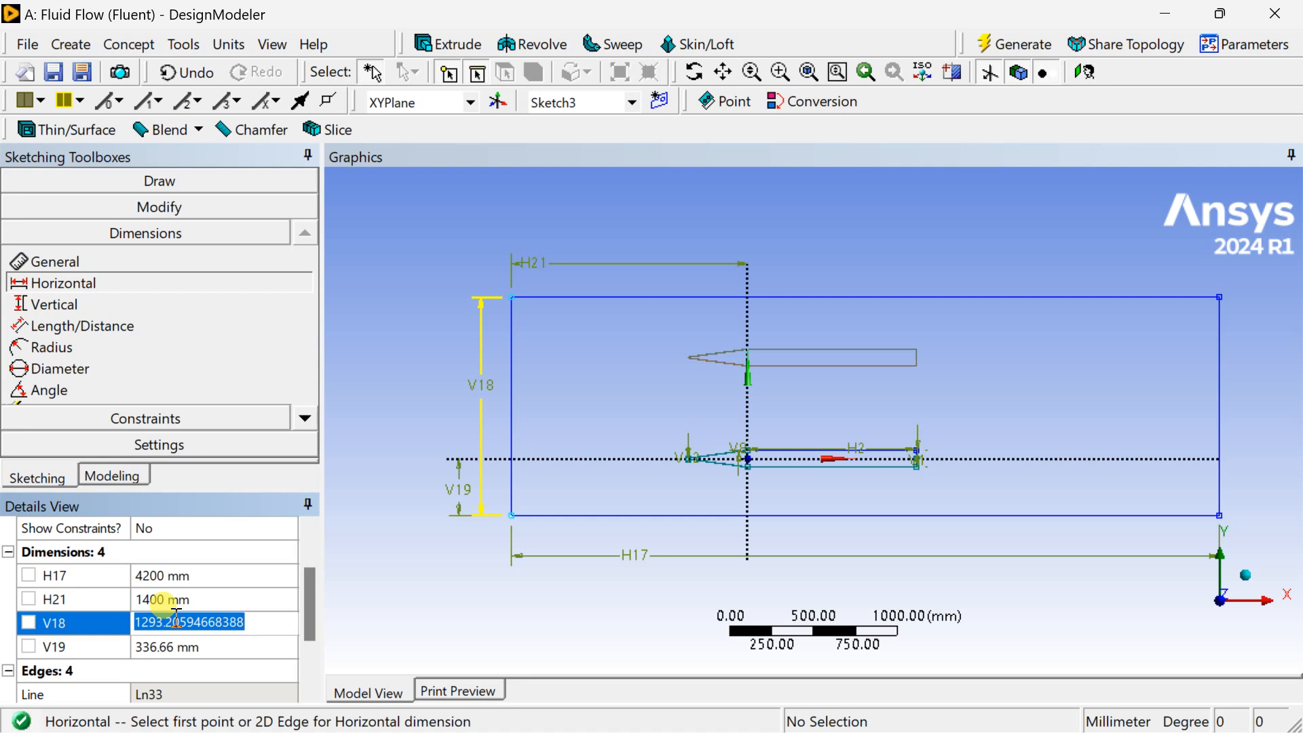
{"action": "type", "text": "1960"}
{"action": "key", "text": "Return"}
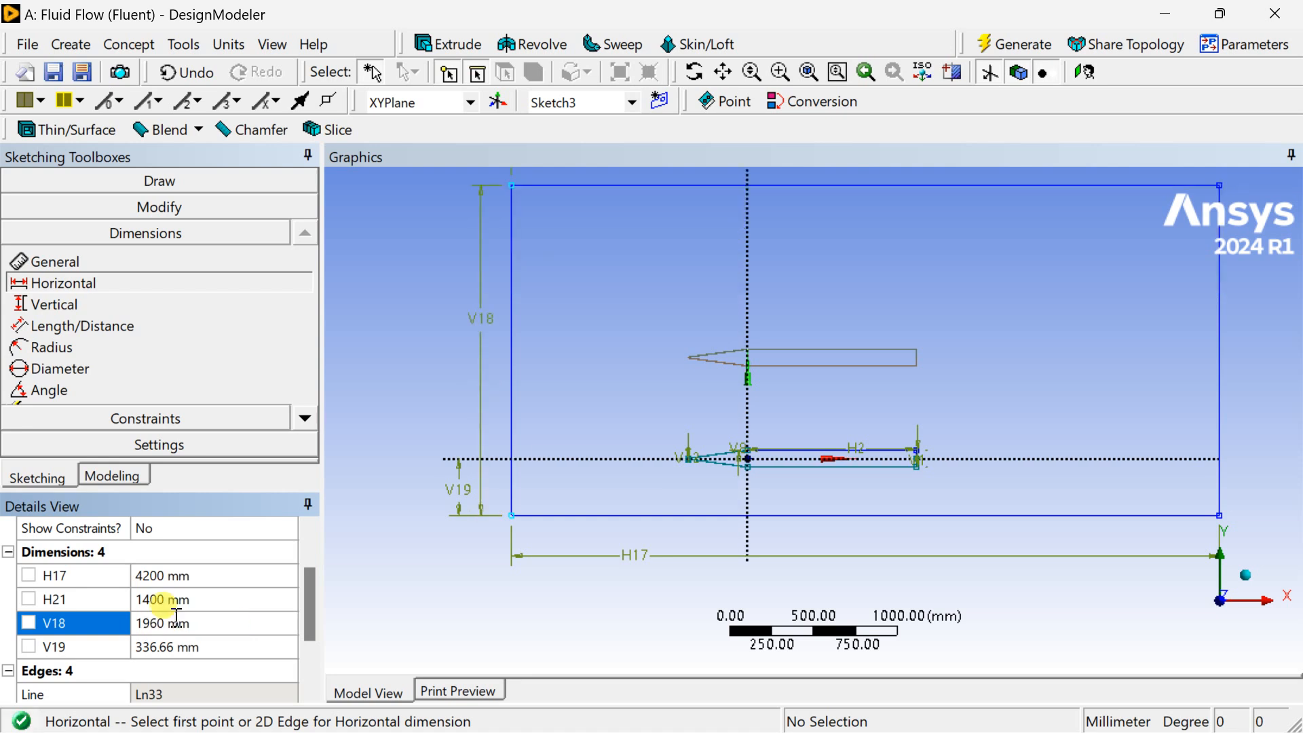
{"action": "left_click", "coordinate": [178, 648]}
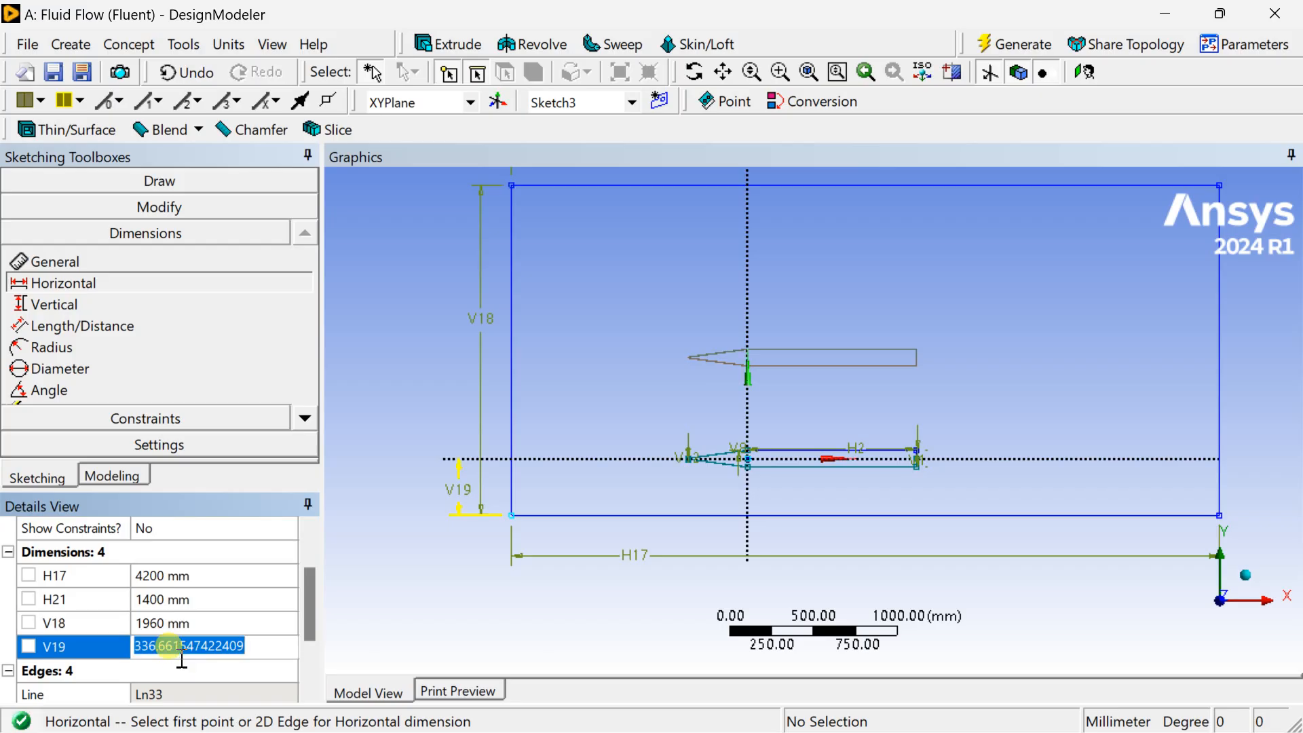
{"action": "type", "text": "60"}
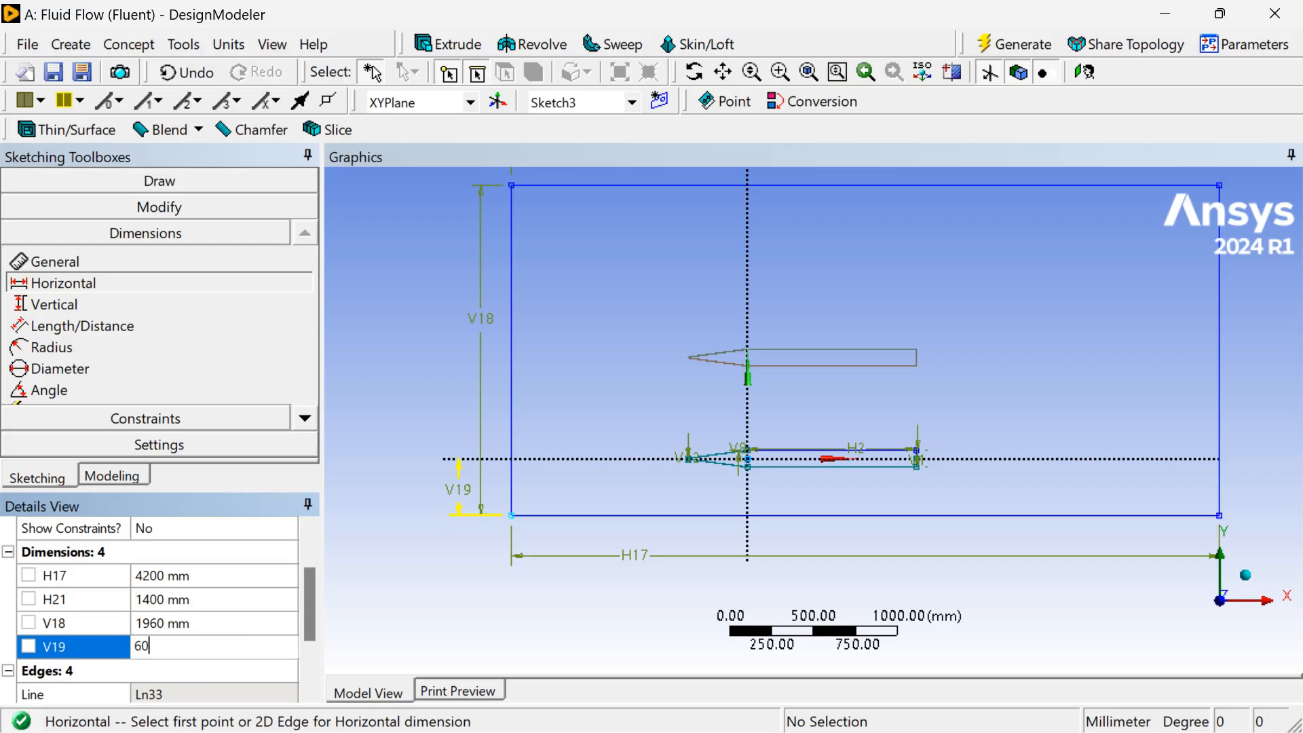
{"action": "type", "text": "0"}
{"action": "key", "text": "Return"}
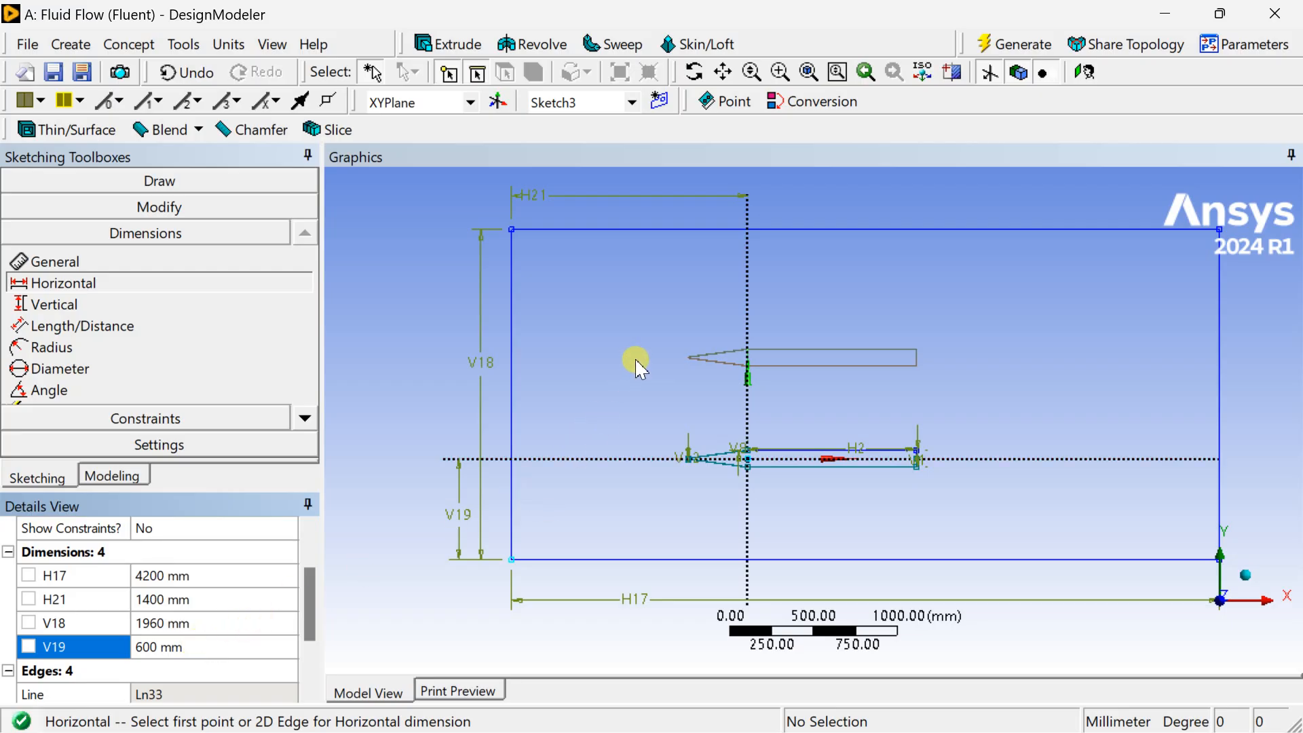
{"action": "left_click", "coordinate": [1004, 42]}
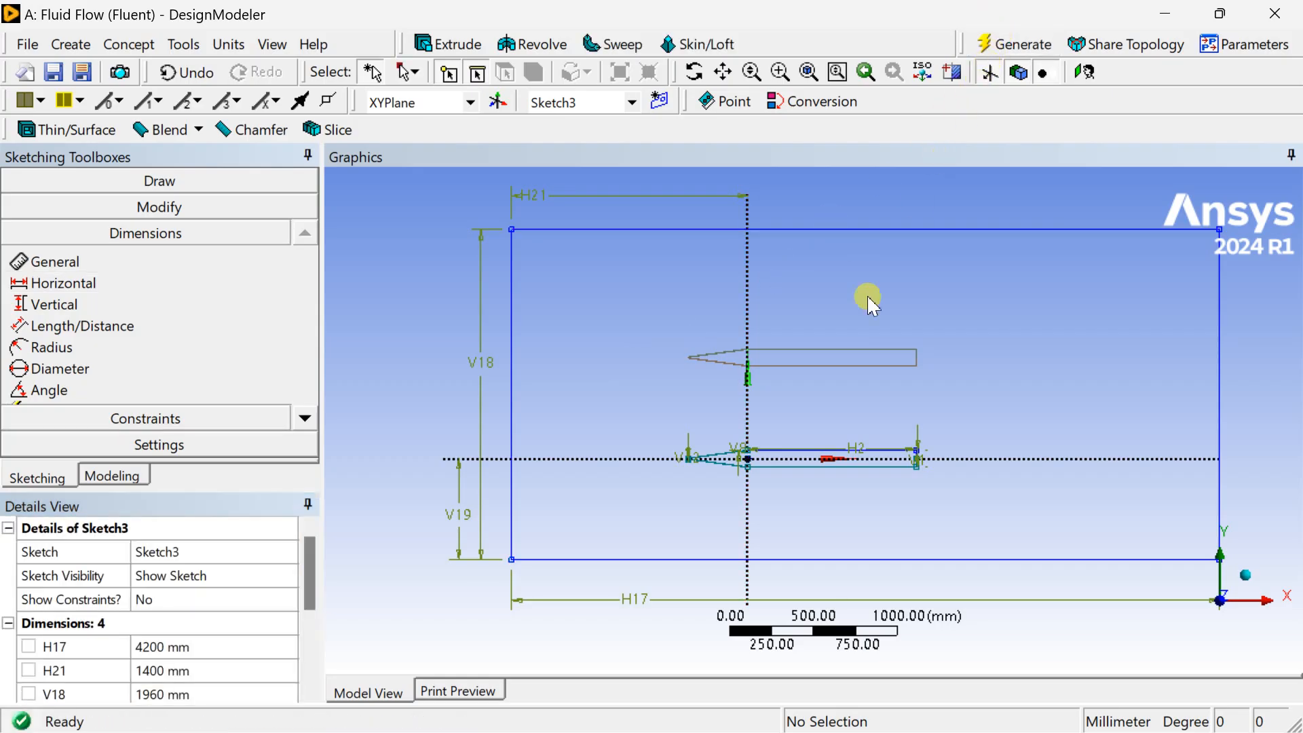
{"action": "scroll", "coordinate": [799, 430], "scroll_direction": "up", "scroll_amount": 2}
{"action": "scroll", "coordinate": [800, 431], "scroll_direction": "down", "scroll_amount": 2}
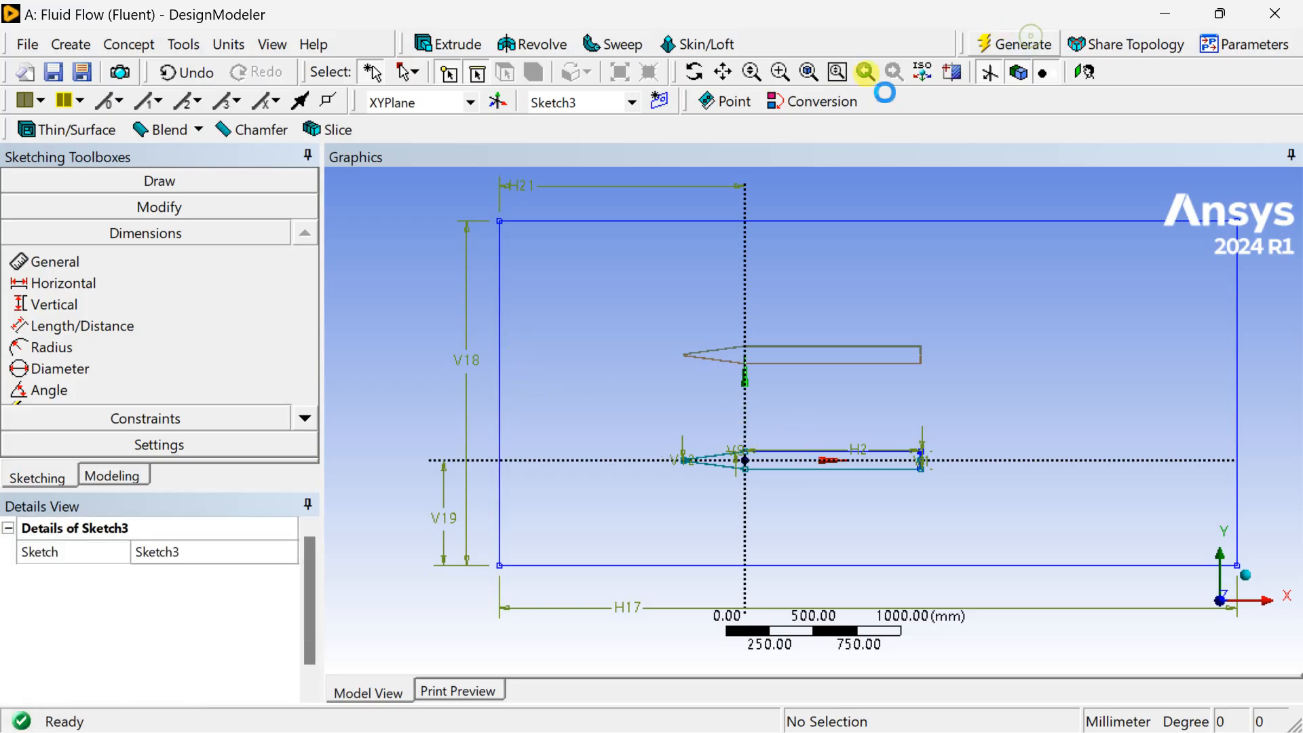
- Generate a surface from the enclosing rectangle's sketch (Sketch3) with the operation set to Add Frozen
{"action": "left_click", "coordinate": [128, 44]}
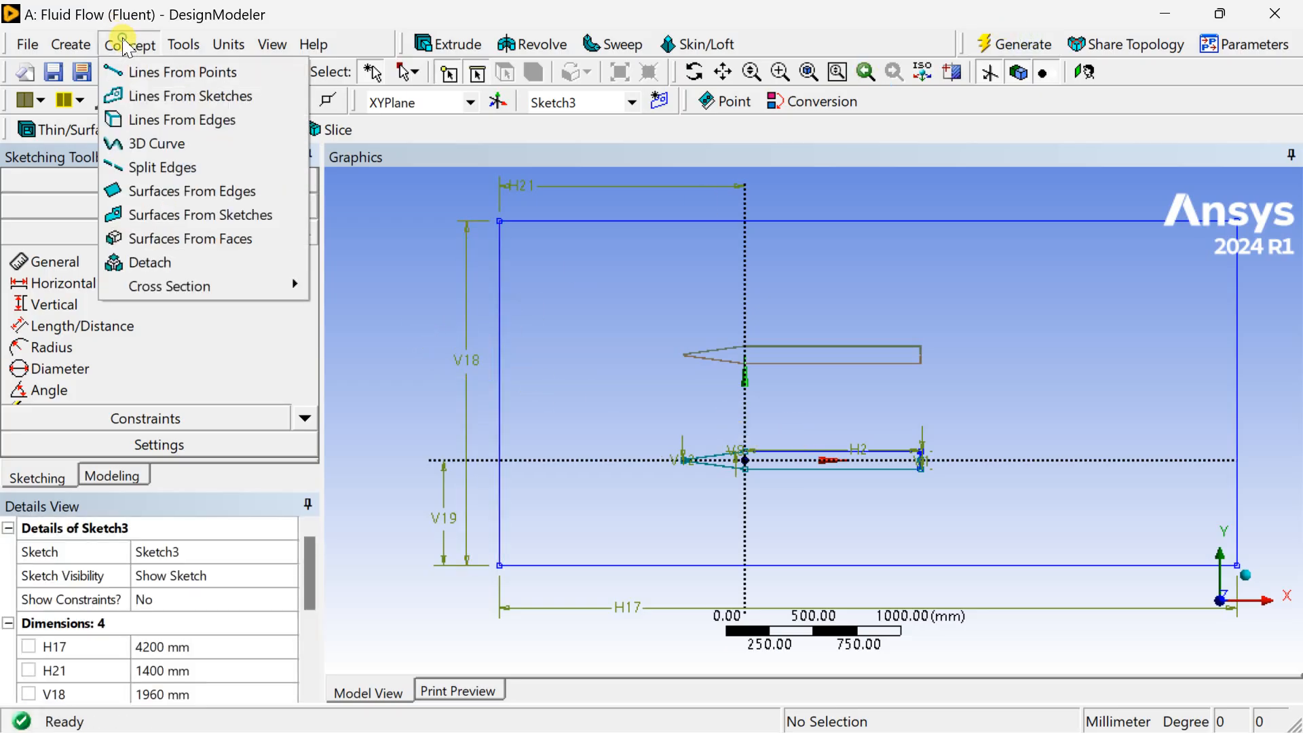
{"action": "left_click", "coordinate": [155, 215]}
{"action": "left_click", "coordinate": [586, 220]}
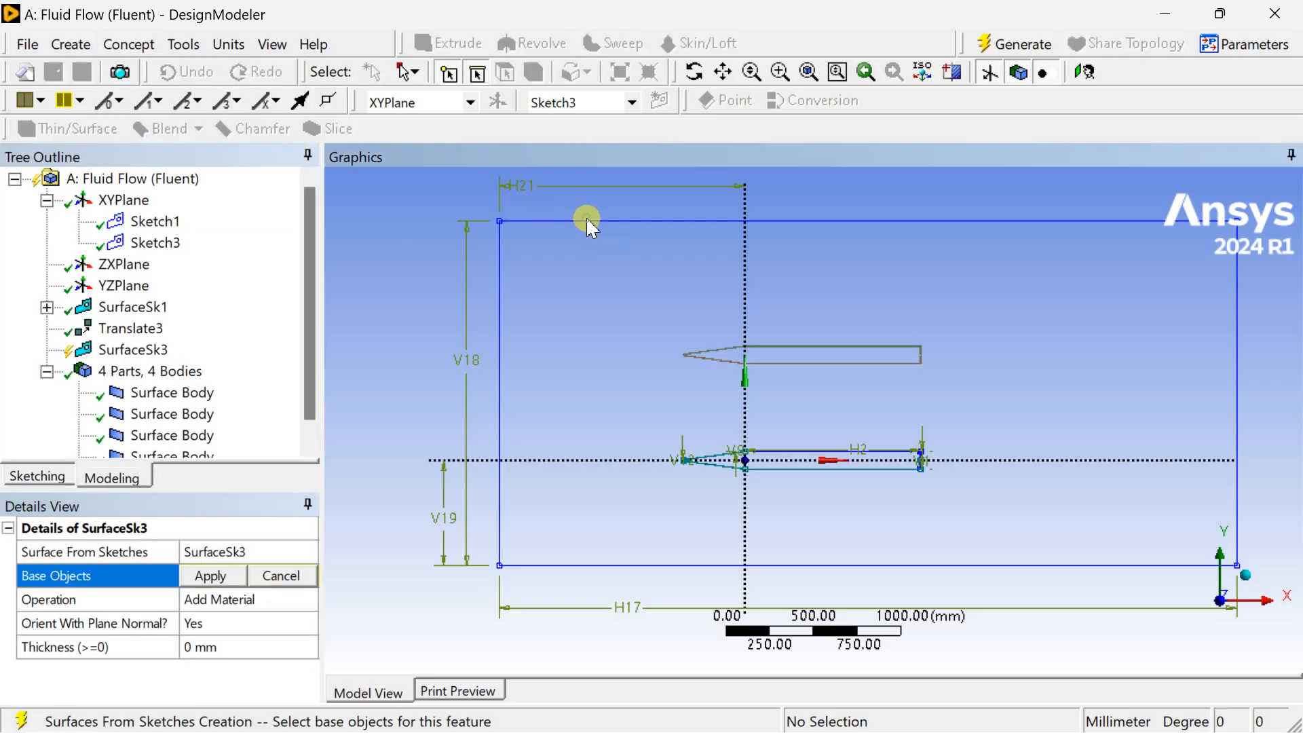
{"action": "left_click", "coordinate": [501, 380]}
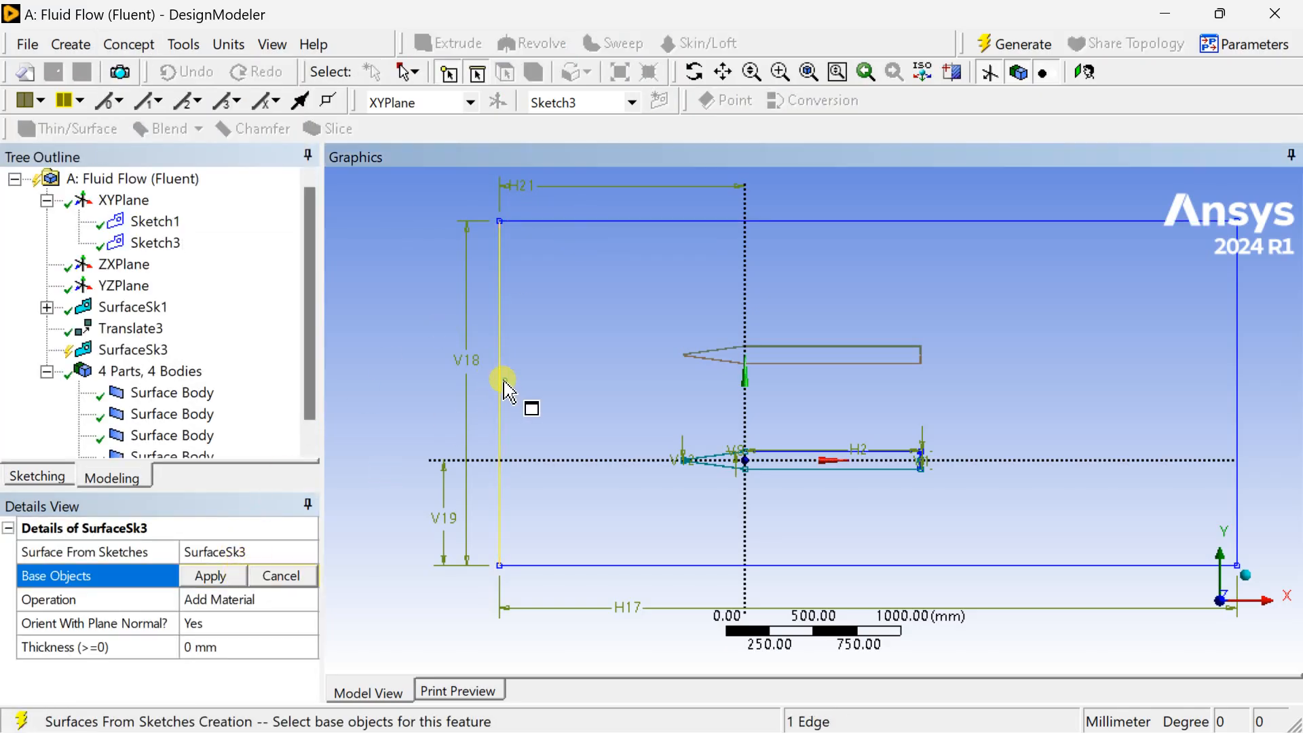
{"action": "left_click", "coordinate": [207, 574]}
{"action": "left_click", "coordinate": [271, 601]}
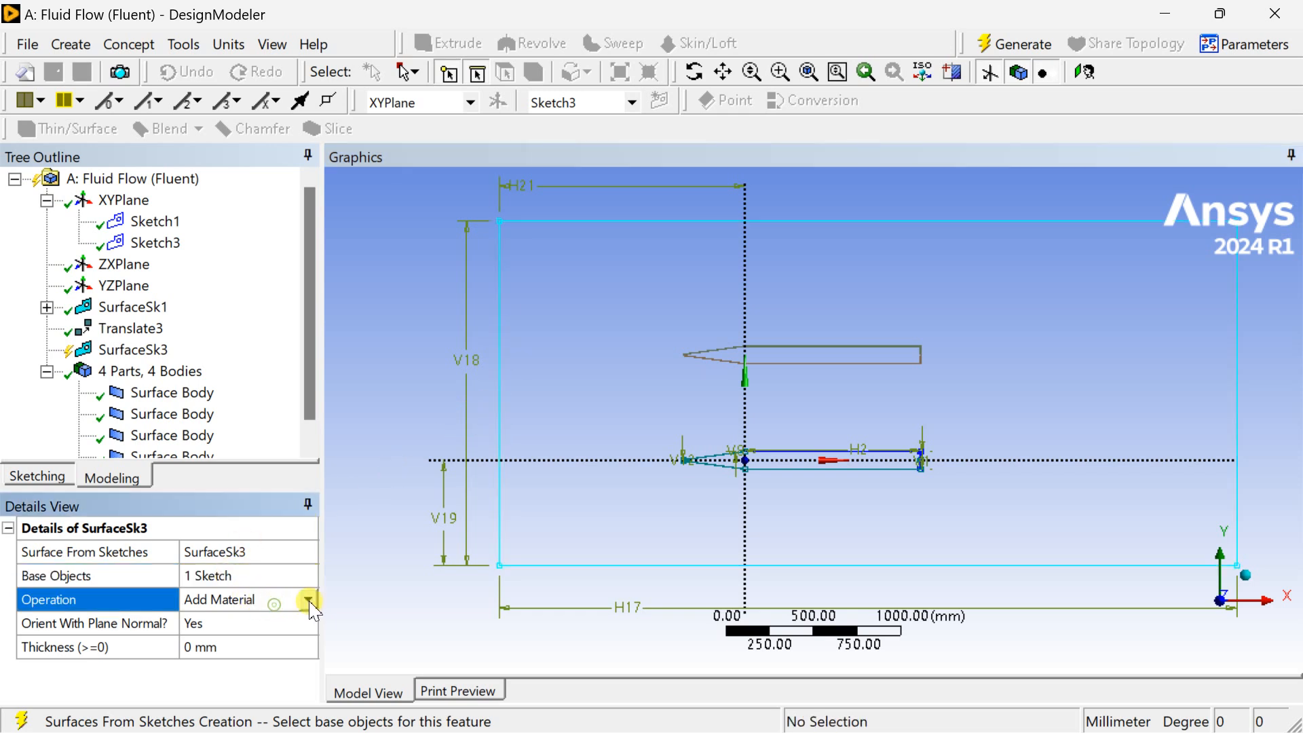
{"action": "left_click", "coordinate": [306, 601]}
{"action": "left_click", "coordinate": [272, 617]}
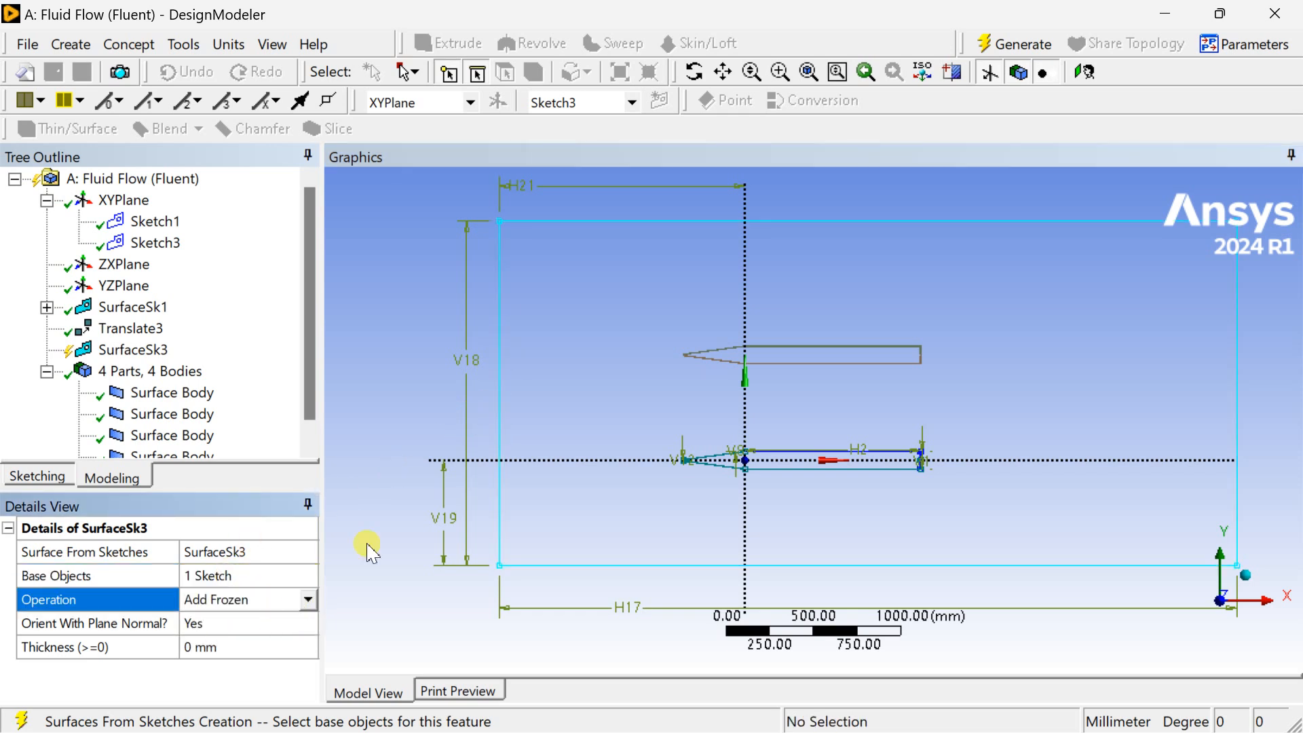
{"action": "left_click", "coordinate": [1023, 45]}
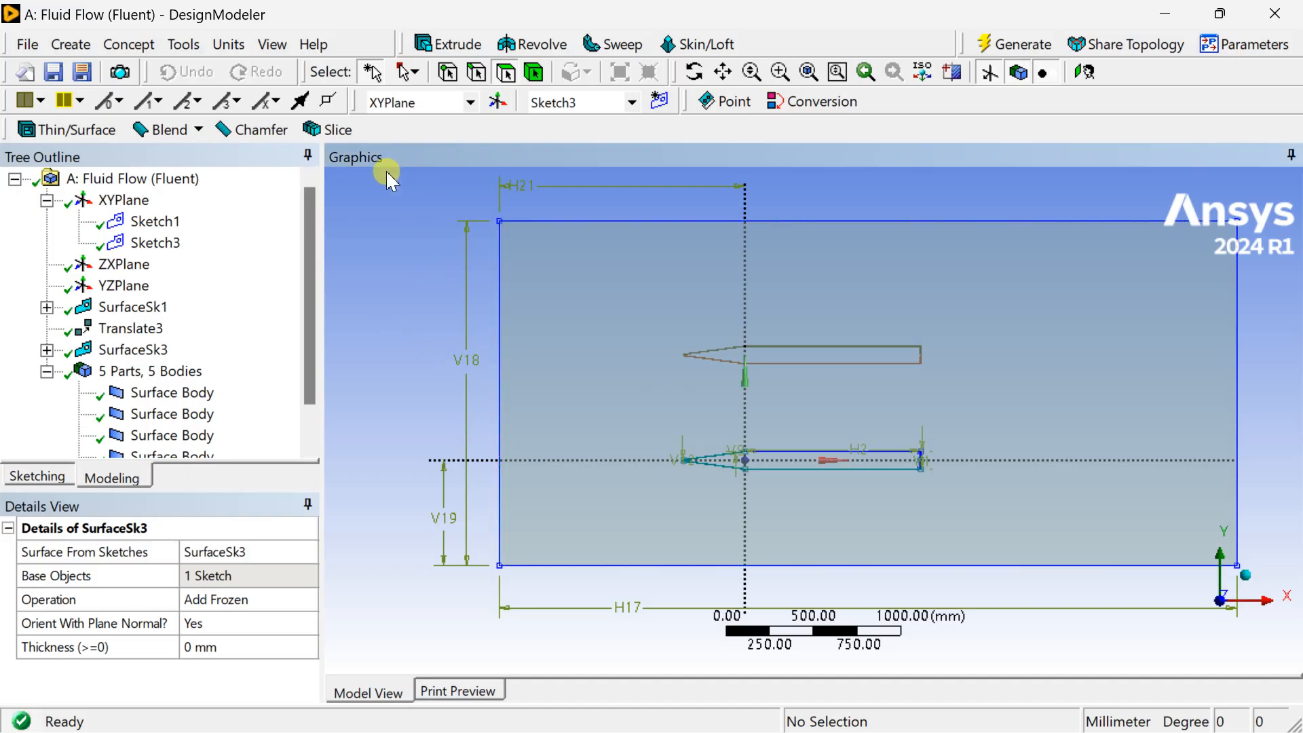
- Create a Boolean feature with the Subtract operation and assign the large rectangular surface as the target body
{"action": "left_click", "coordinate": [72, 45]}
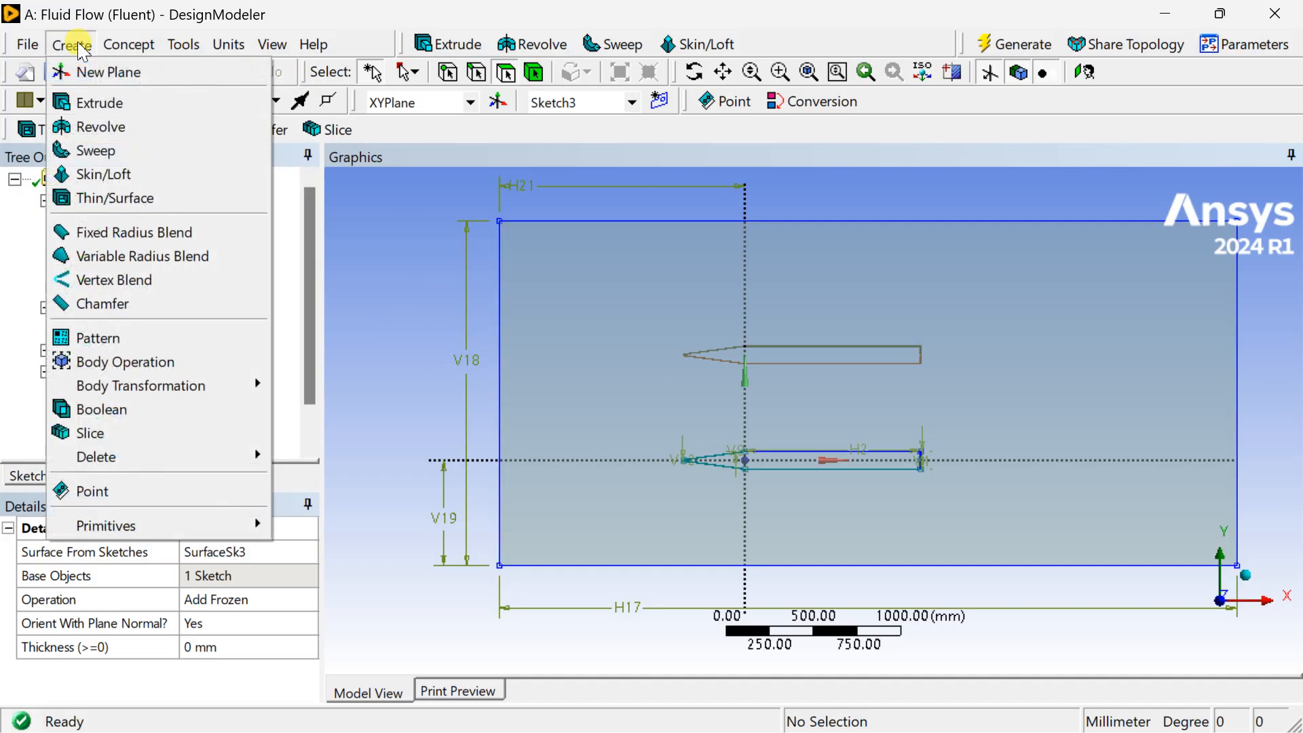
{"action": "left_click", "coordinate": [192, 408]}
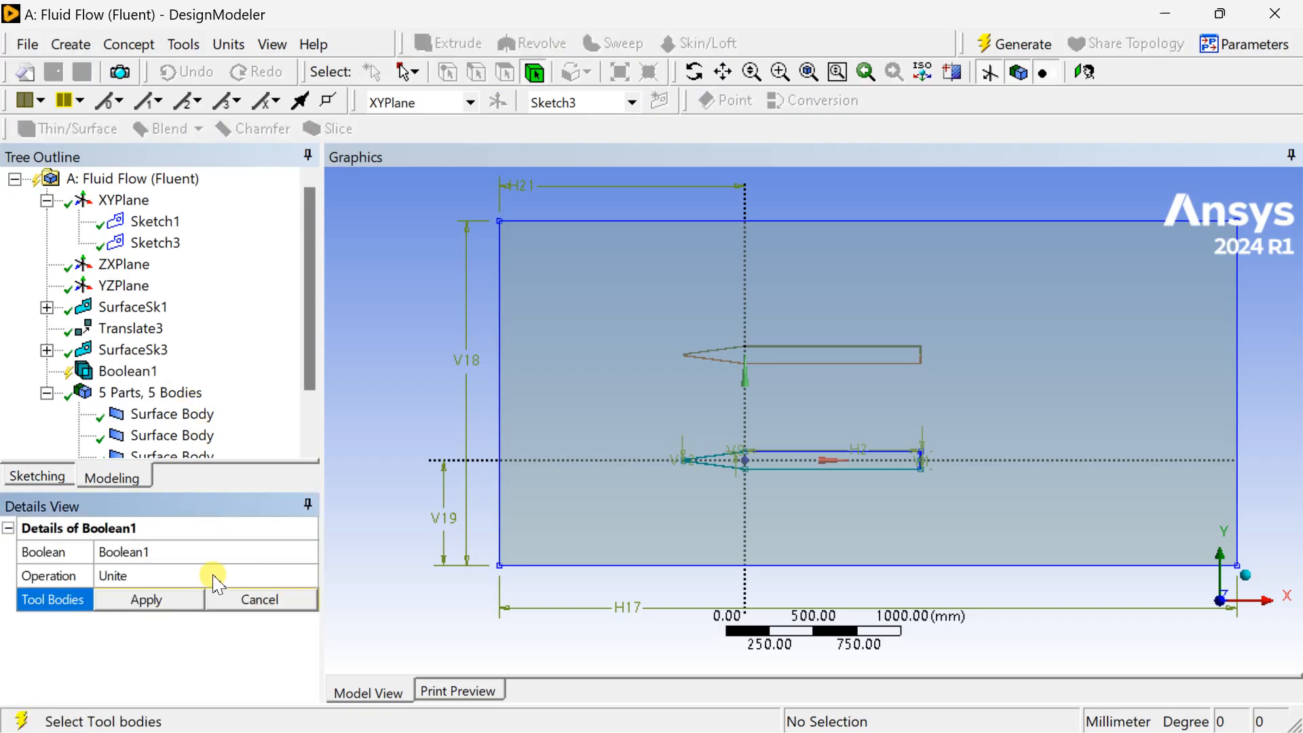
{"action": "left_click", "coordinate": [249, 578]}
{"action": "left_click", "coordinate": [309, 576]}
{"action": "left_click", "coordinate": [247, 614]}
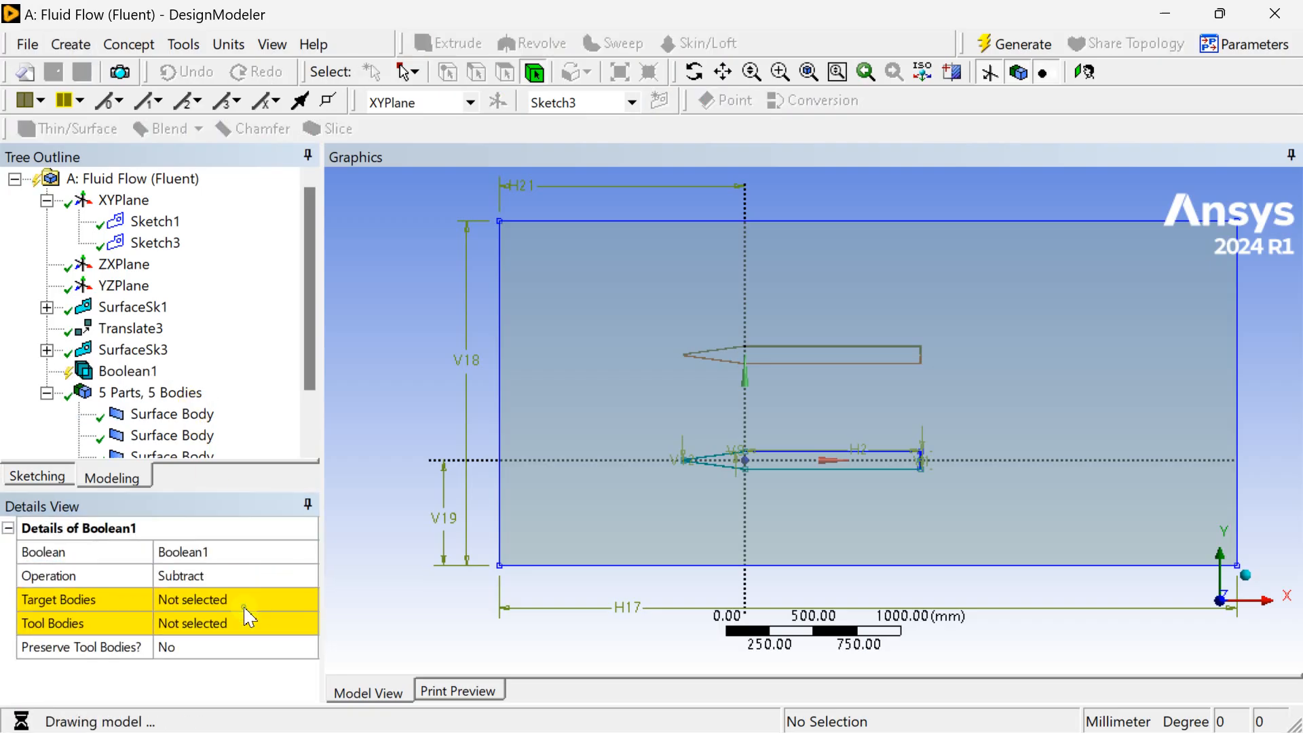
{"action": "left_click", "coordinate": [624, 292]}
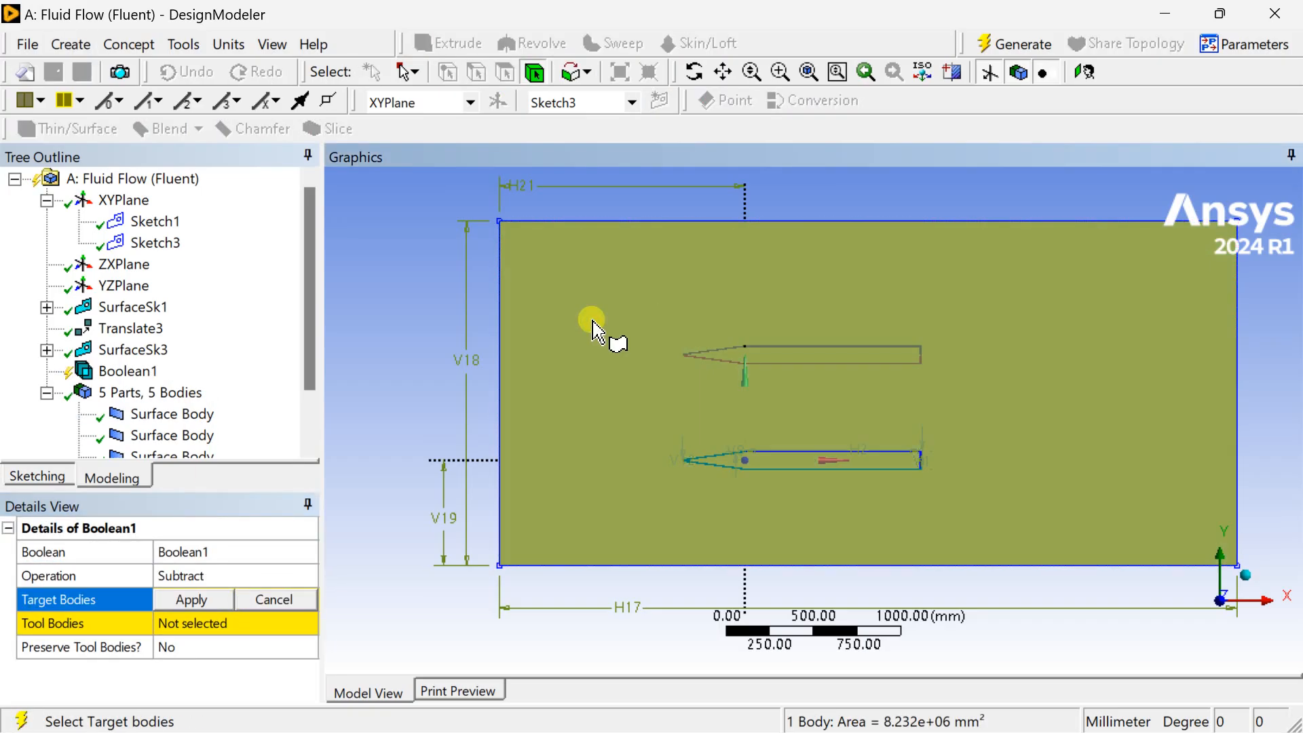
{"action": "left_click", "coordinate": [214, 601]}
- Assign the four channel wall surface bodies as the Boolean's tool bodies and generate the subtraction
{"action": "left_click", "coordinate": [206, 623]}
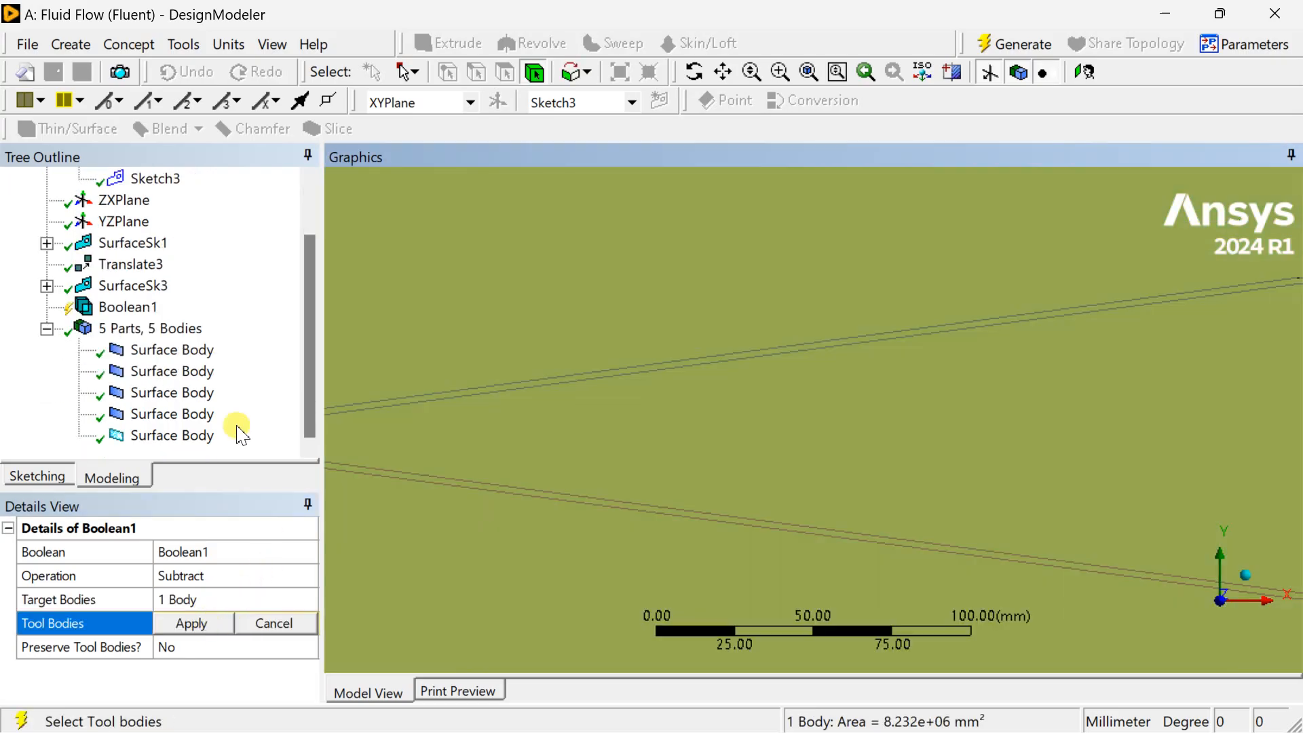
{"action": "left_click", "coordinate": [181, 350]}
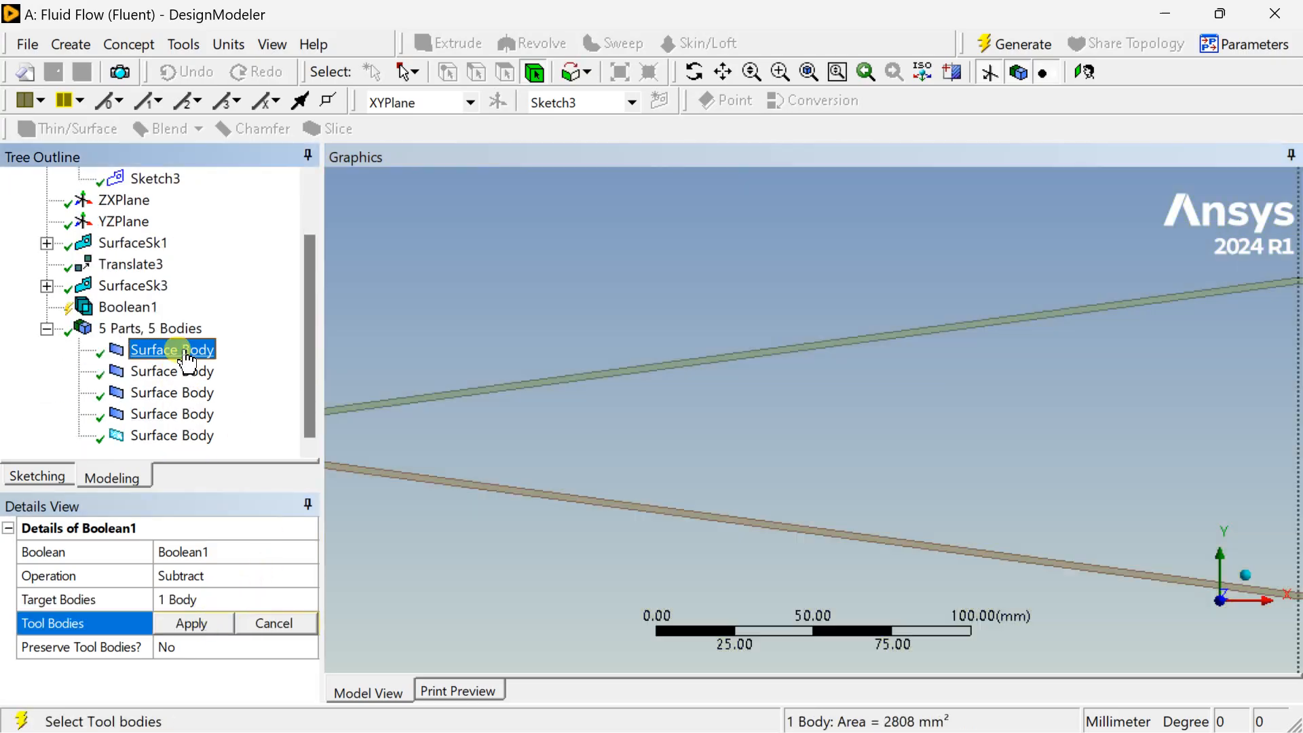
{"action": "left_click", "coordinate": [178, 371], "text": "ctrl"}
{"action": "left_click", "coordinate": [178, 392], "text": "ctrl"}
{"action": "left_click", "coordinate": [178, 414], "text": "ctrl"}
{"action": "left_click", "coordinate": [198, 623]}
{"action": "scroll", "coordinate": [534, 473], "scroll_direction": "down", "scroll_amount": 6}
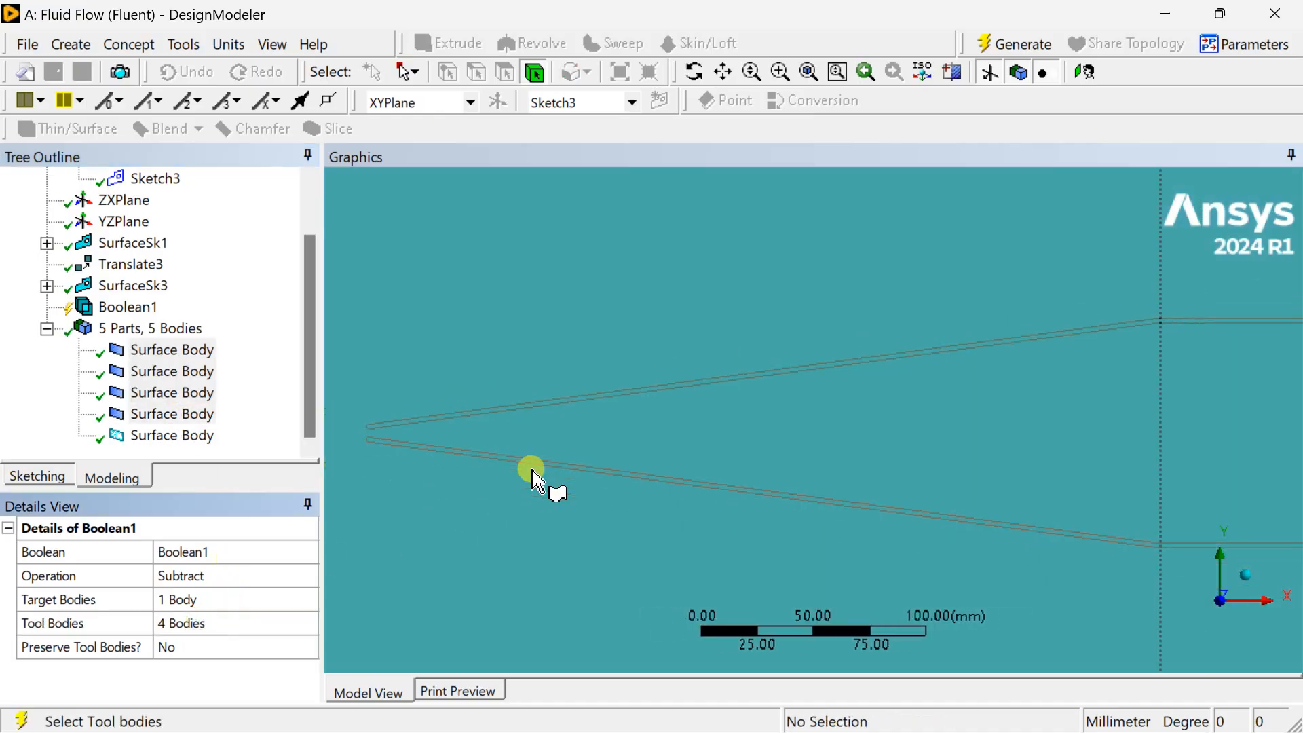
{"action": "scroll", "coordinate": [535, 474], "scroll_direction": "down", "scroll_amount": 3}
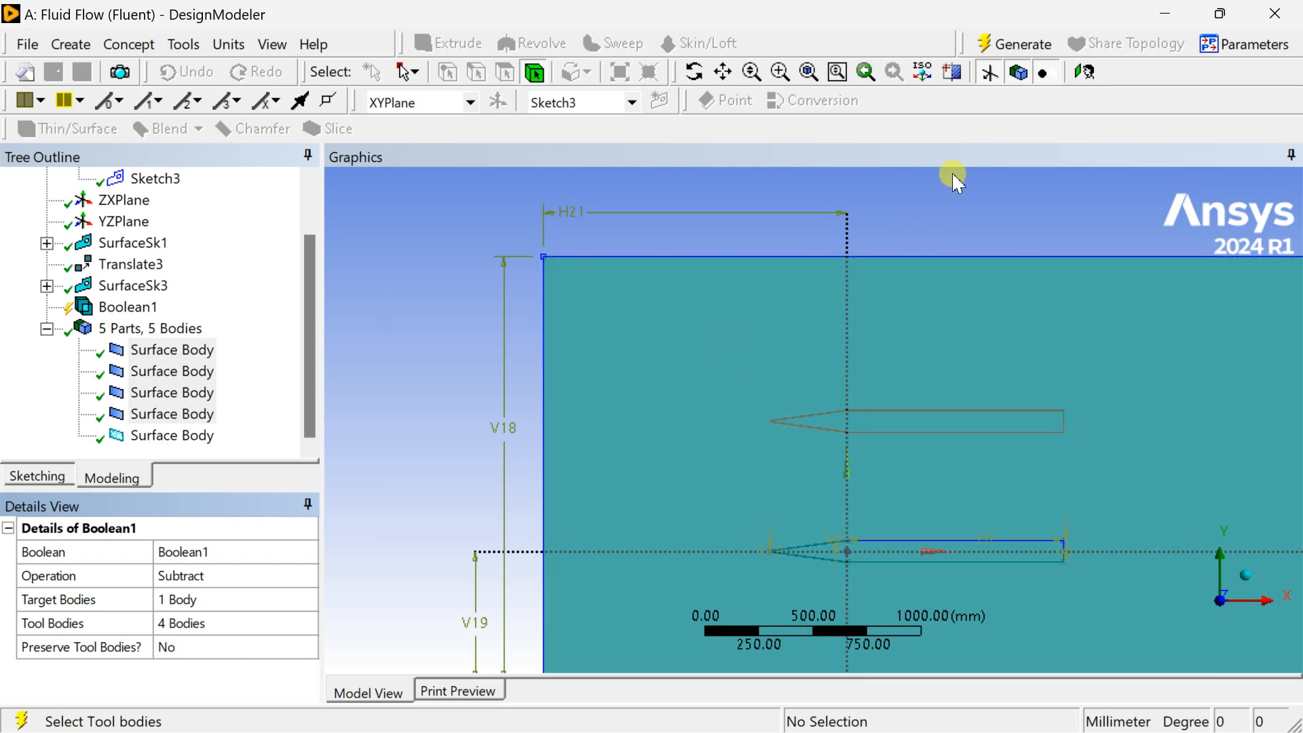
{"action": "left_click", "coordinate": [1007, 46]}
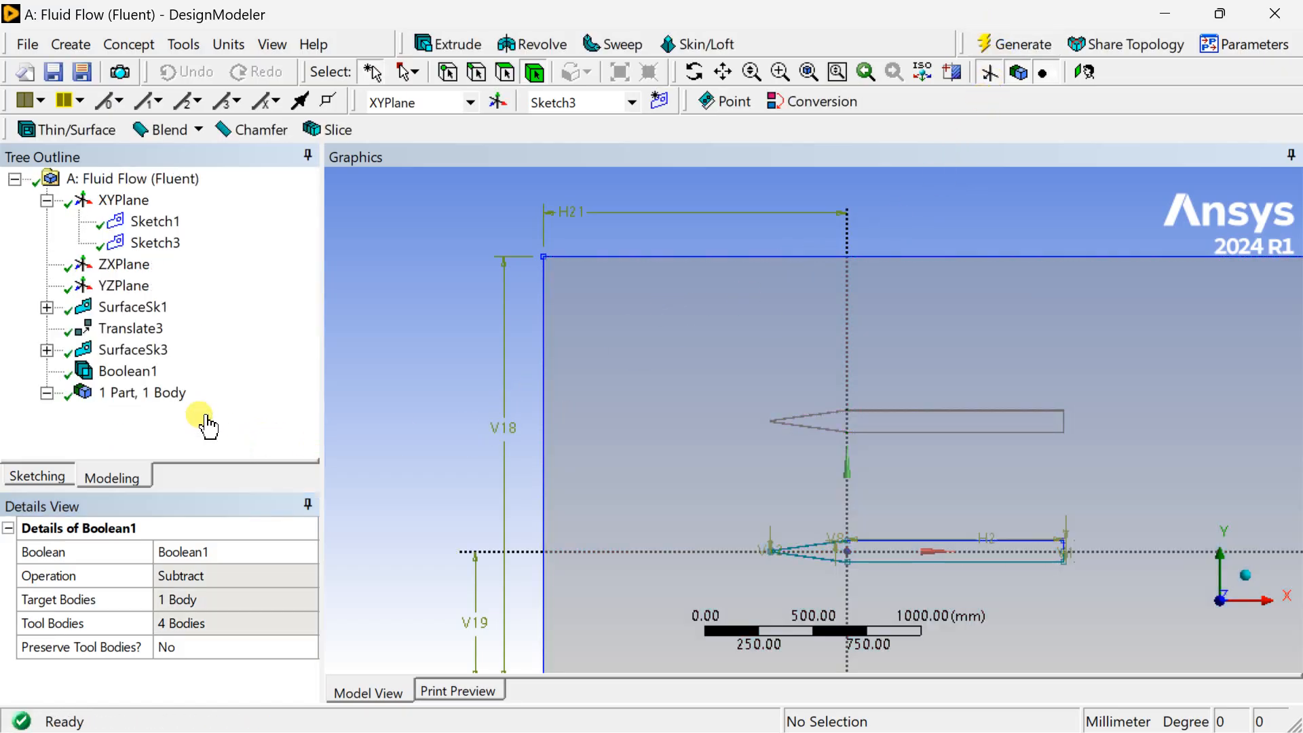
- Select the remaining surface body and examine the wall cutouts at the channels' tapered tips and closed ends
{"action": "left_click", "coordinate": [204, 416]}
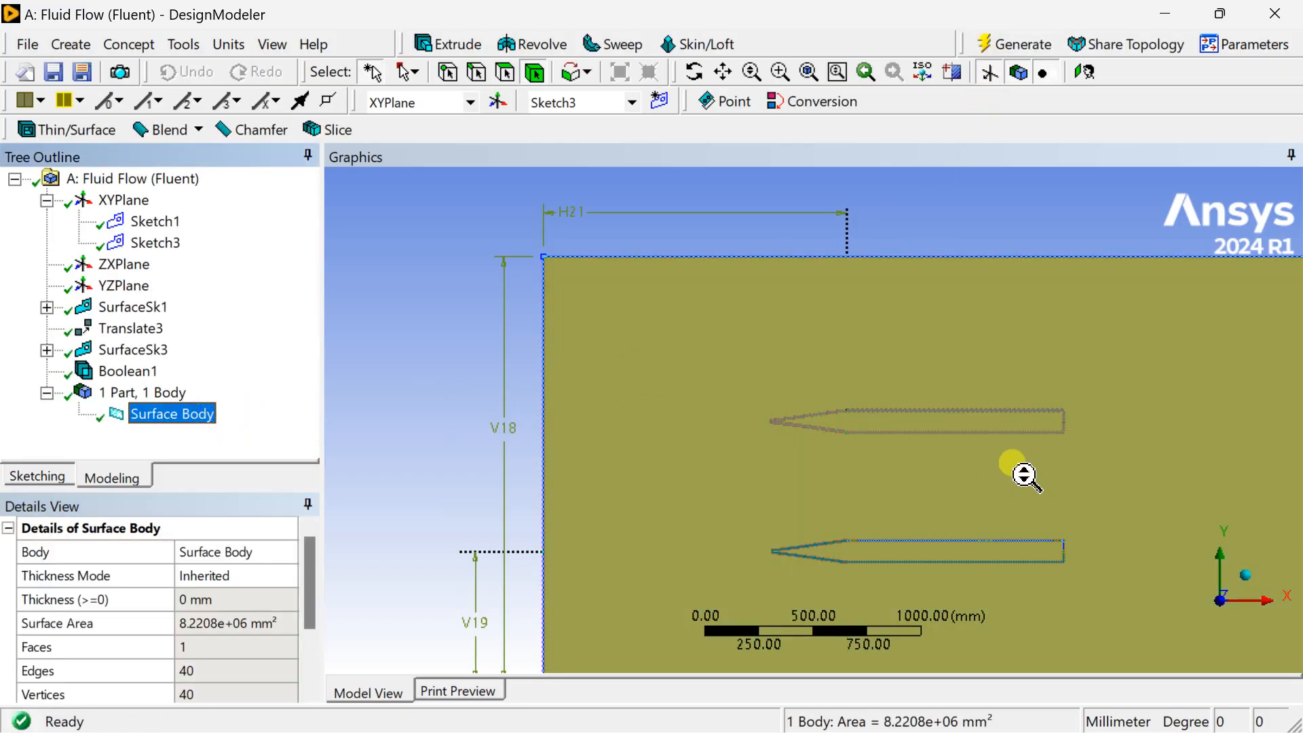
{"action": "scroll", "coordinate": [1005, 441], "scroll_direction": "up", "scroll_amount": 8}
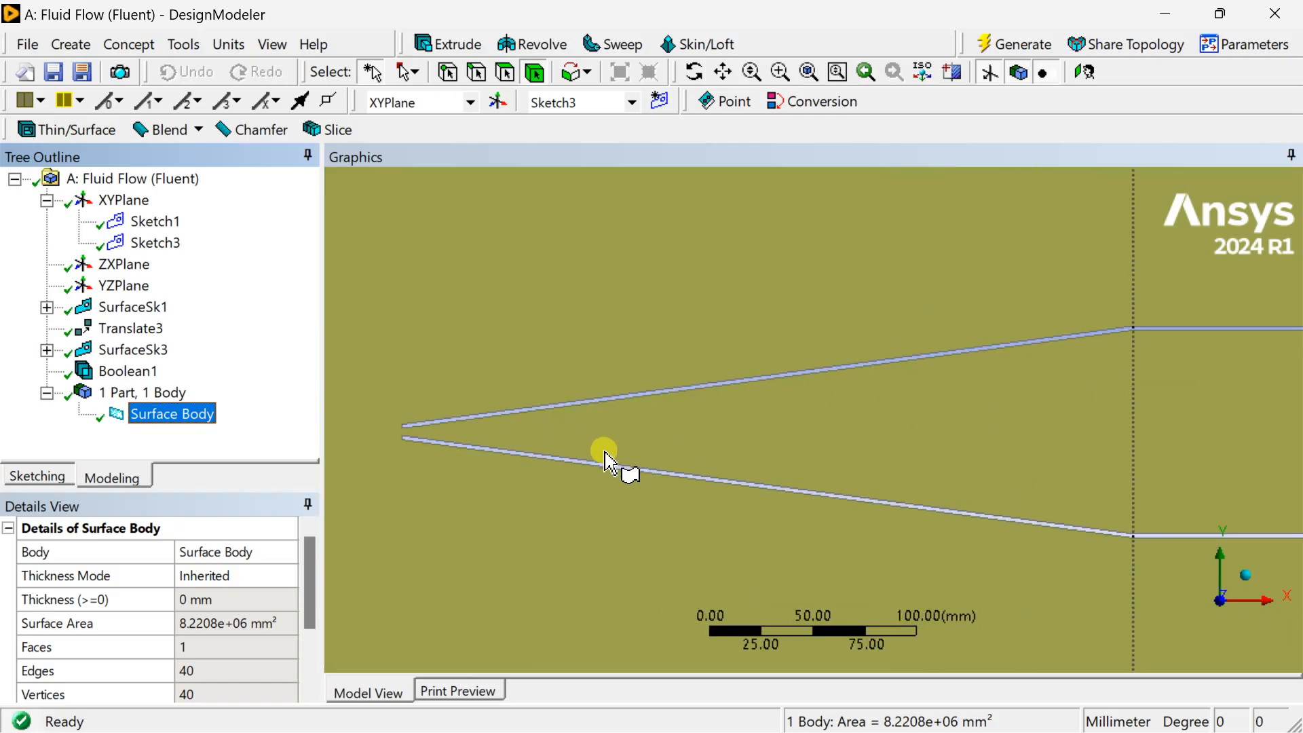
{"action": "scroll", "coordinate": [544, 443], "scroll_direction": "up", "scroll_amount": 1}
{"action": "scroll", "coordinate": [546, 440], "scroll_direction": "down", "scroll_amount": 3}
{"action": "scroll", "coordinate": [551, 437], "scroll_direction": "down", "scroll_amount": 5}
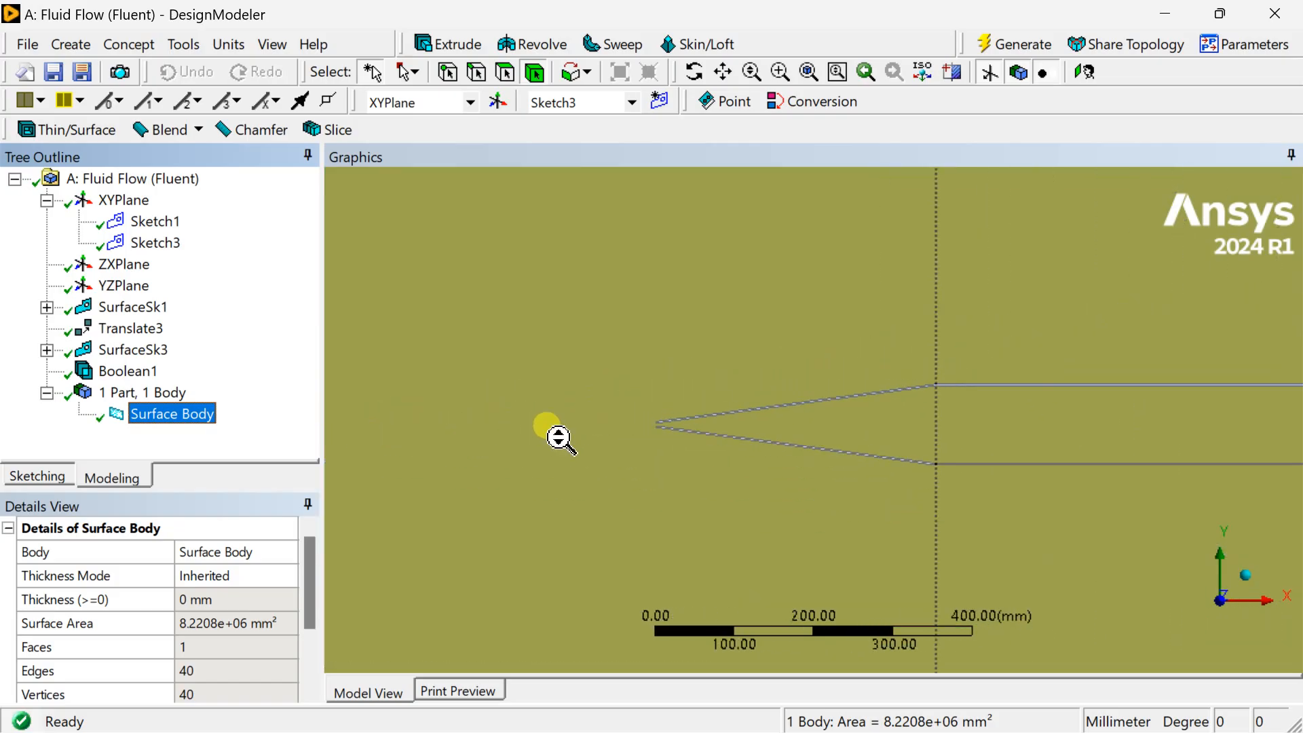
{"action": "middle_click_drag", "start_coordinate": [1107, 484], "coordinate": [604, 497], "text": "ctrl"}
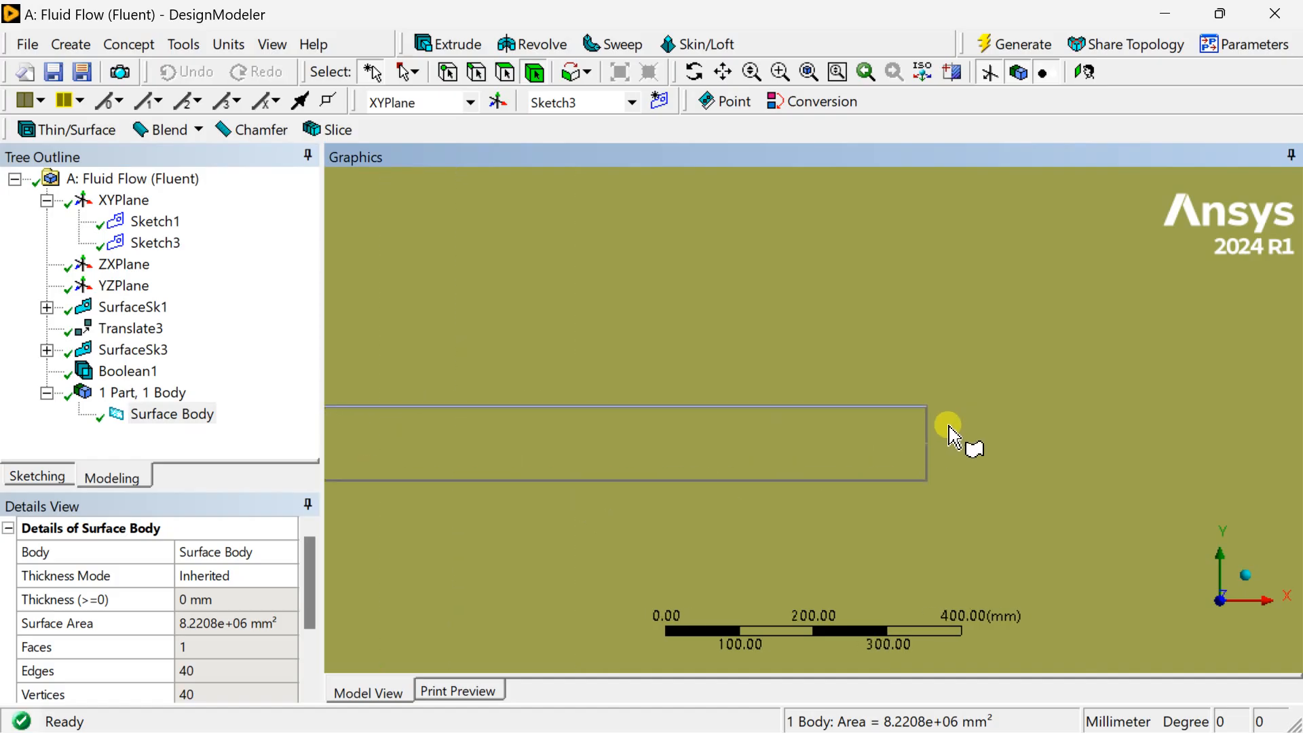
{"action": "scroll", "coordinate": [950, 428], "scroll_direction": "up", "scroll_amount": 4}
{"action": "scroll", "coordinate": [1065, 486], "scroll_direction": "down", "scroll_amount": 4}
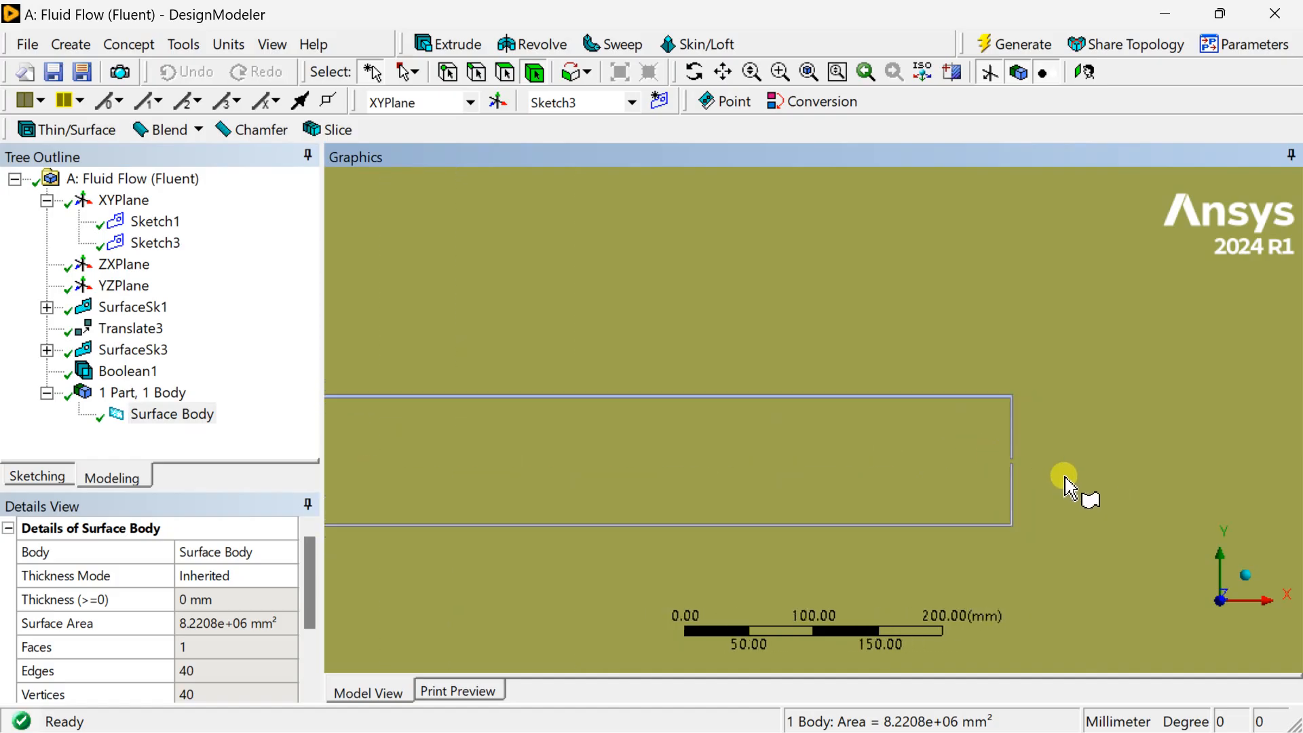
{"action": "middle_click_drag", "start_coordinate": [651, 459], "coordinate": [1159, 452], "text": "ctrl"}
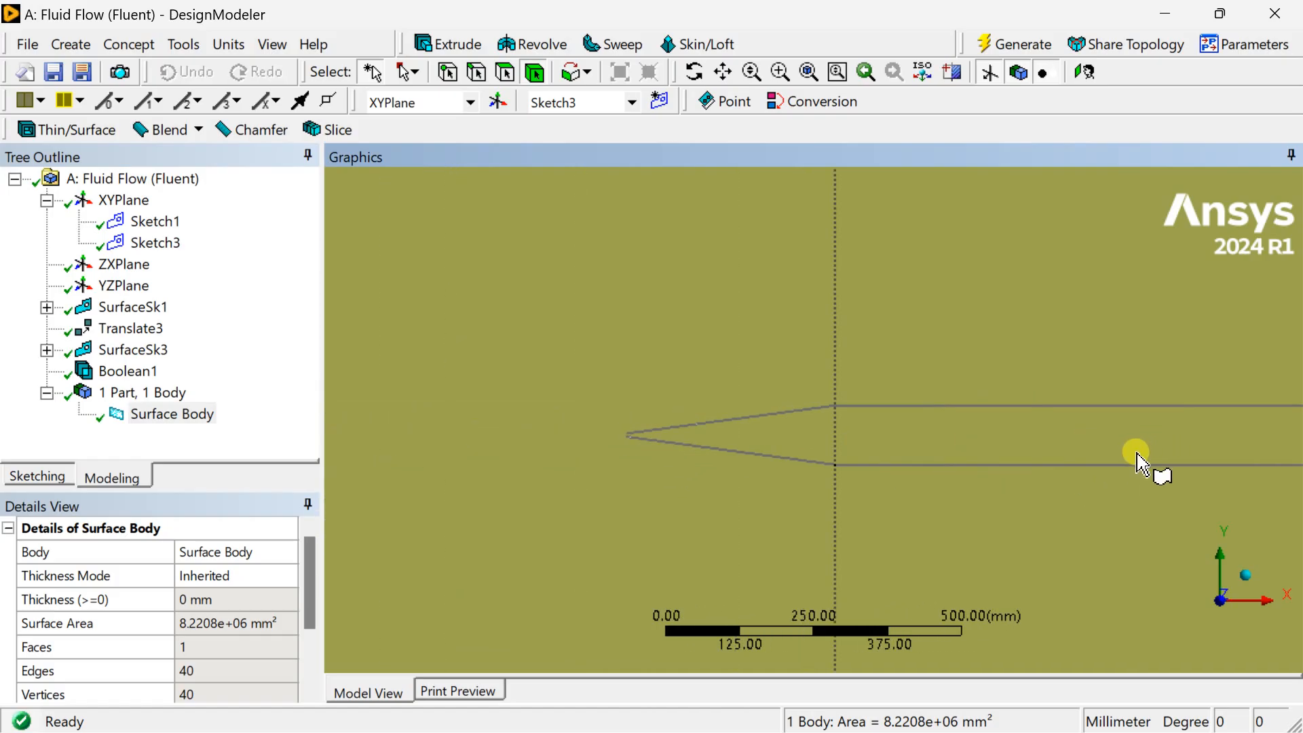
{"action": "scroll", "coordinate": [959, 529], "scroll_direction": "down", "scroll_amount": 2}
{"action": "middle_click_drag", "start_coordinate": [959, 529], "coordinate": [1007, 441], "text": "ctrl"}
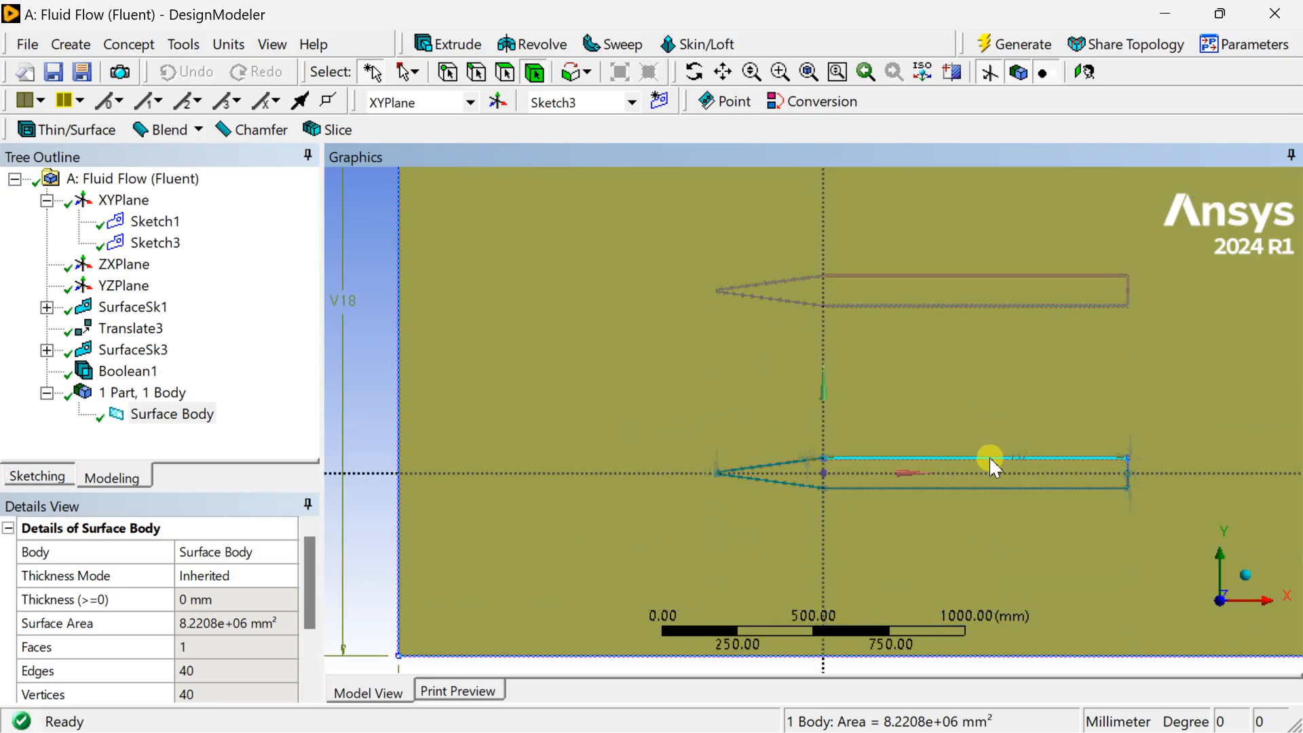
- Hide the plane display and examine the wall cutouts at the lower channel's taper and the full surface body
{"action": "scroll", "coordinate": [1011, 479], "scroll_direction": "up", "scroll_amount": 3}
{"action": "middle_click_drag", "start_coordinate": [933, 548], "coordinate": [938, 448], "text": "ctrl"}
{"action": "scroll", "coordinate": [939, 448], "scroll_direction": "up", "scroll_amount": 1}
{"action": "left_click", "coordinate": [989, 72]}
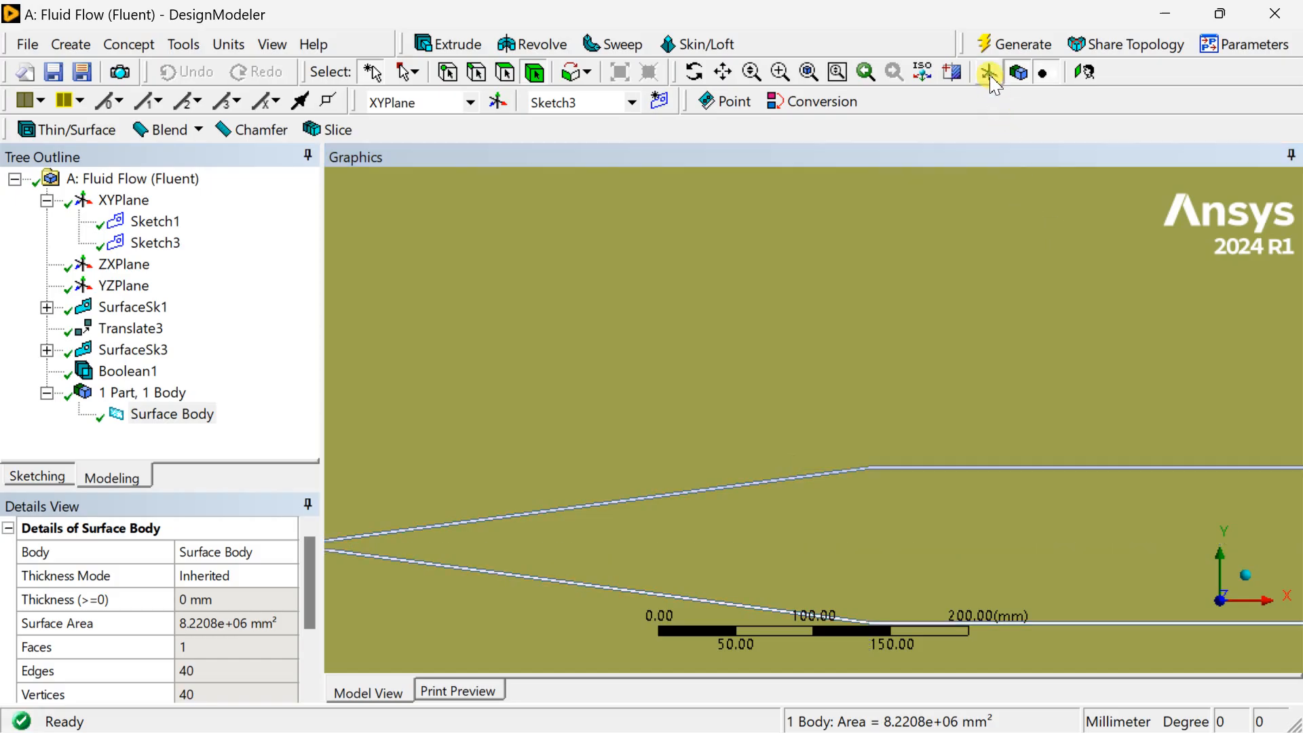
{"action": "scroll", "coordinate": [901, 437], "scroll_direction": "down", "scroll_amount": 3}
{"action": "scroll", "coordinate": [894, 424], "scroll_direction": "down", "scroll_amount": 6}
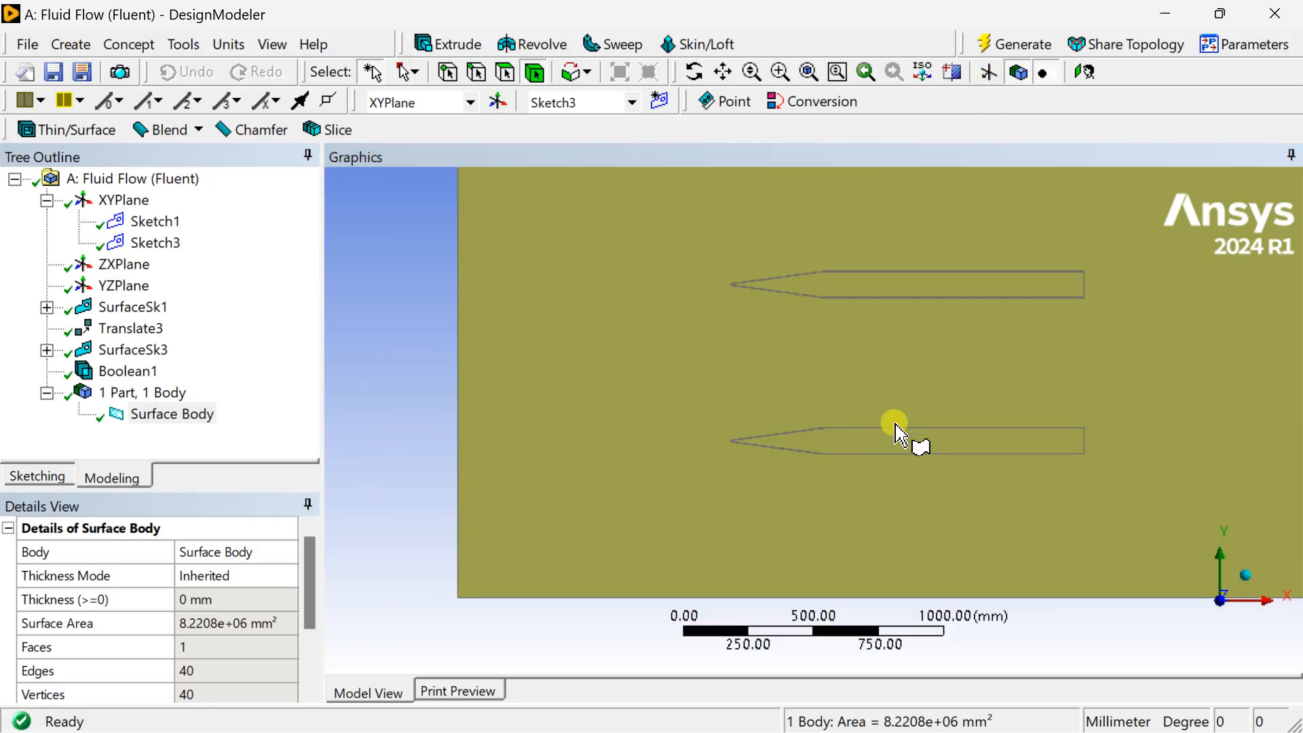
{"action": "middle_click_drag", "start_coordinate": [886, 440], "coordinate": [828, 545], "text": "ctrl"}
{"action": "scroll", "coordinate": [831, 499], "scroll_direction": "down", "scroll_amount": 2}
{"action": "scroll", "coordinate": [832, 495], "scroll_direction": "down", "scroll_amount": 1}
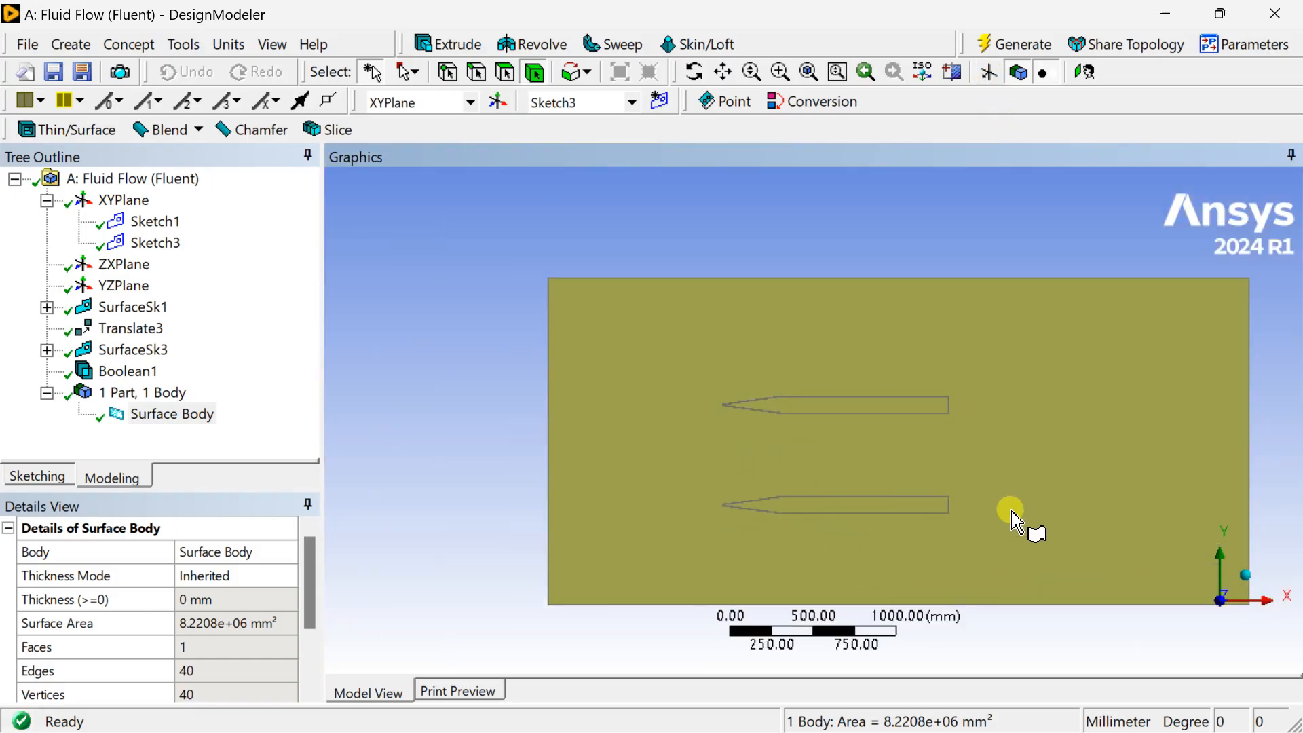
{"action": "middle_click_drag", "start_coordinate": [1000, 500], "coordinate": [920, 470], "text": "ctrl"}
- Regenerate the model and clear the surface body selection
{"action": "left_click", "coordinate": [1019, 37]}
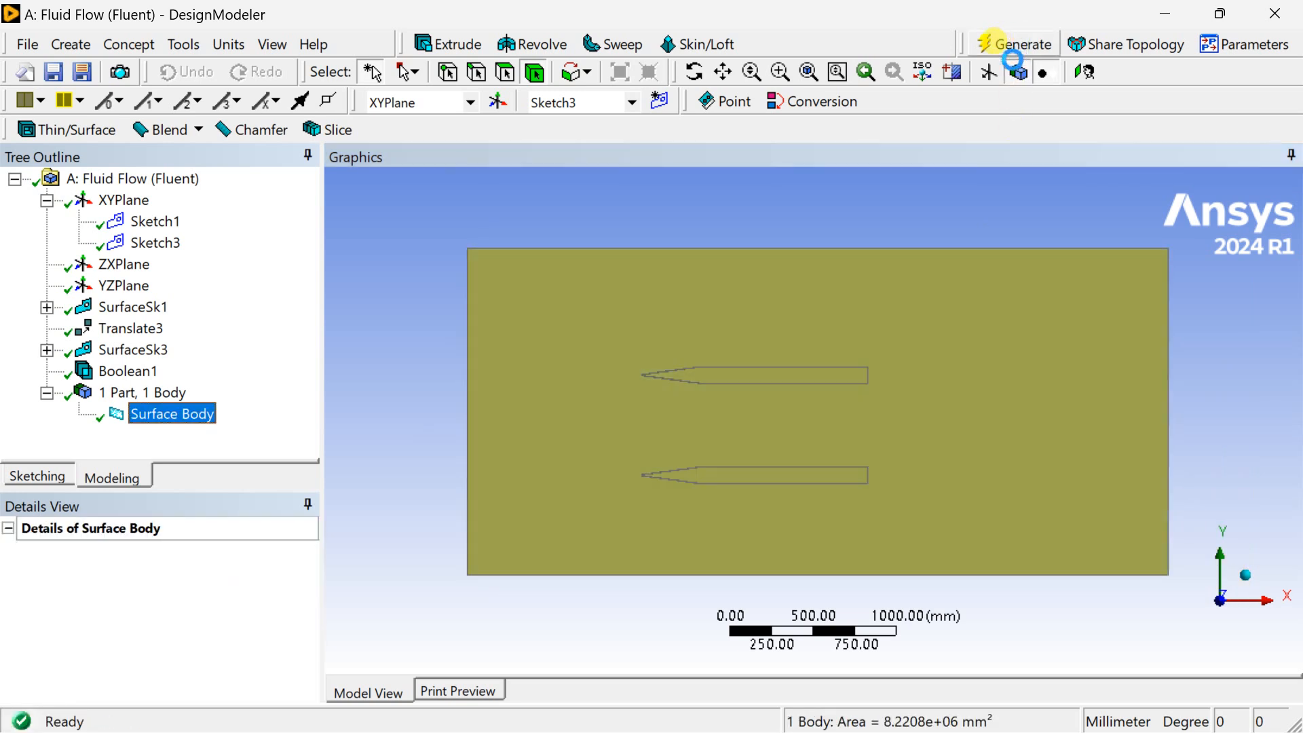
{"action": "left_click", "coordinate": [942, 190]}
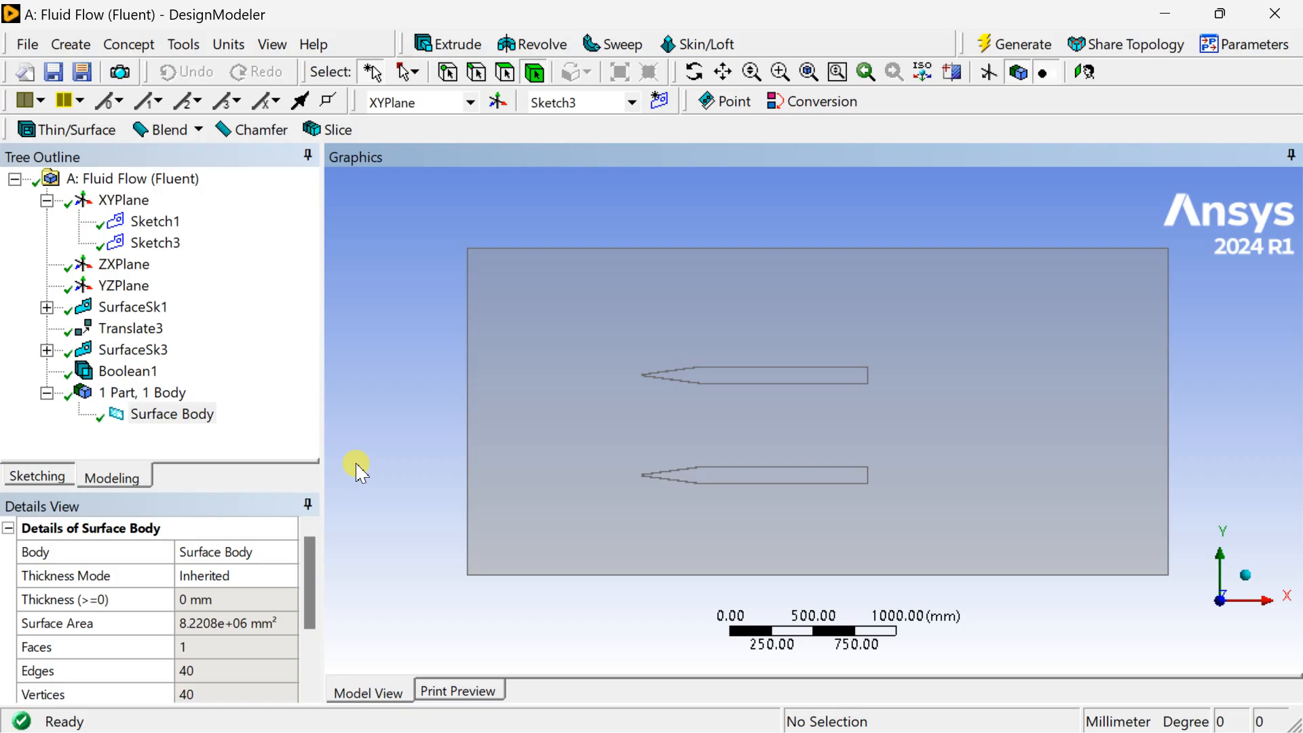
{"action": "scroll", "coordinate": [364, 471], "scroll_direction": "up", "scroll_amount": 1}
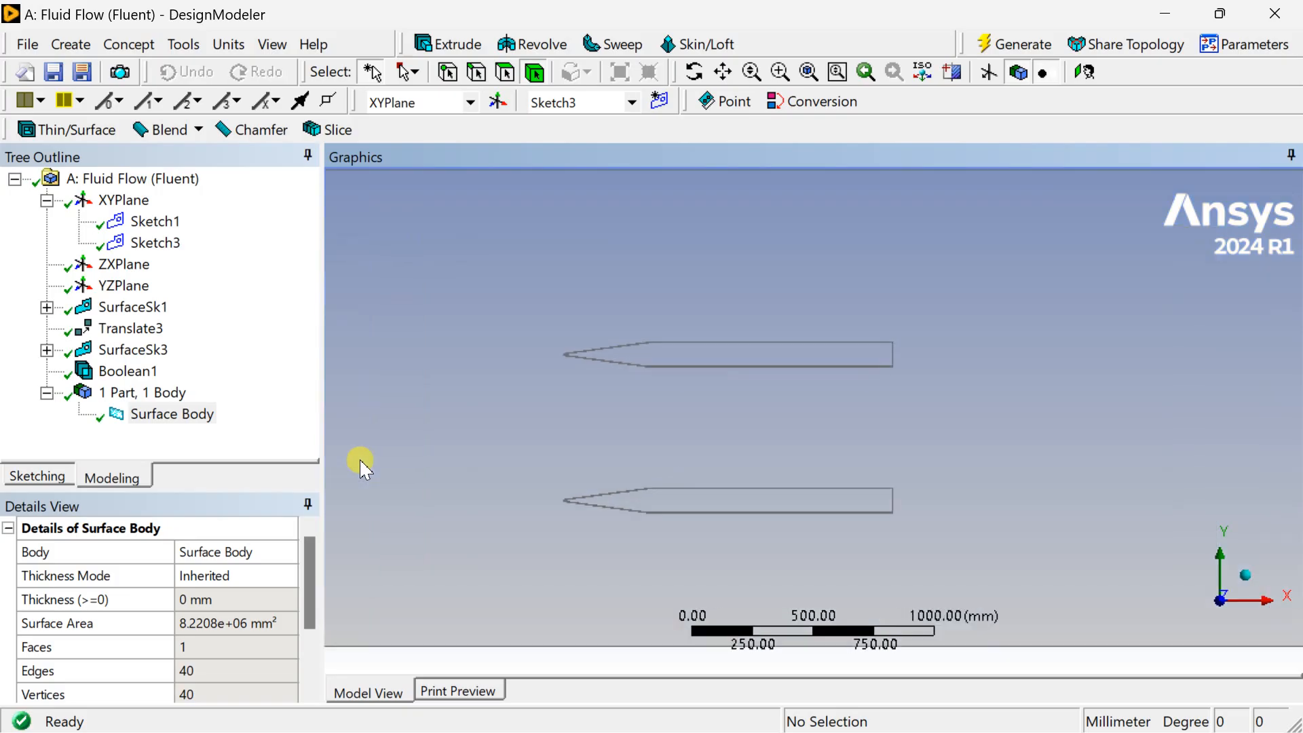
{"action": "scroll", "coordinate": [361, 463], "scroll_direction": "down", "scroll_amount": 1}
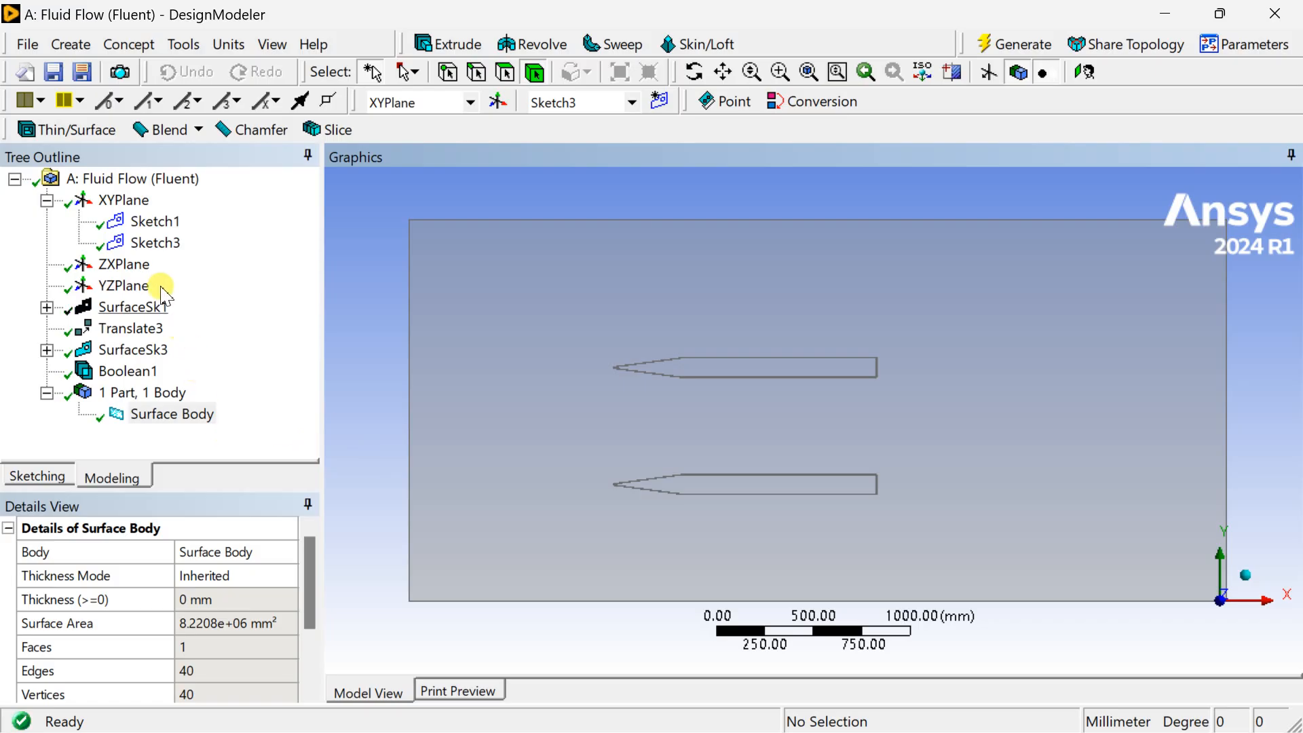
- Create a new sketch on the XYPlane and open it for sketching
{"action": "left_click", "coordinate": [118, 202]}
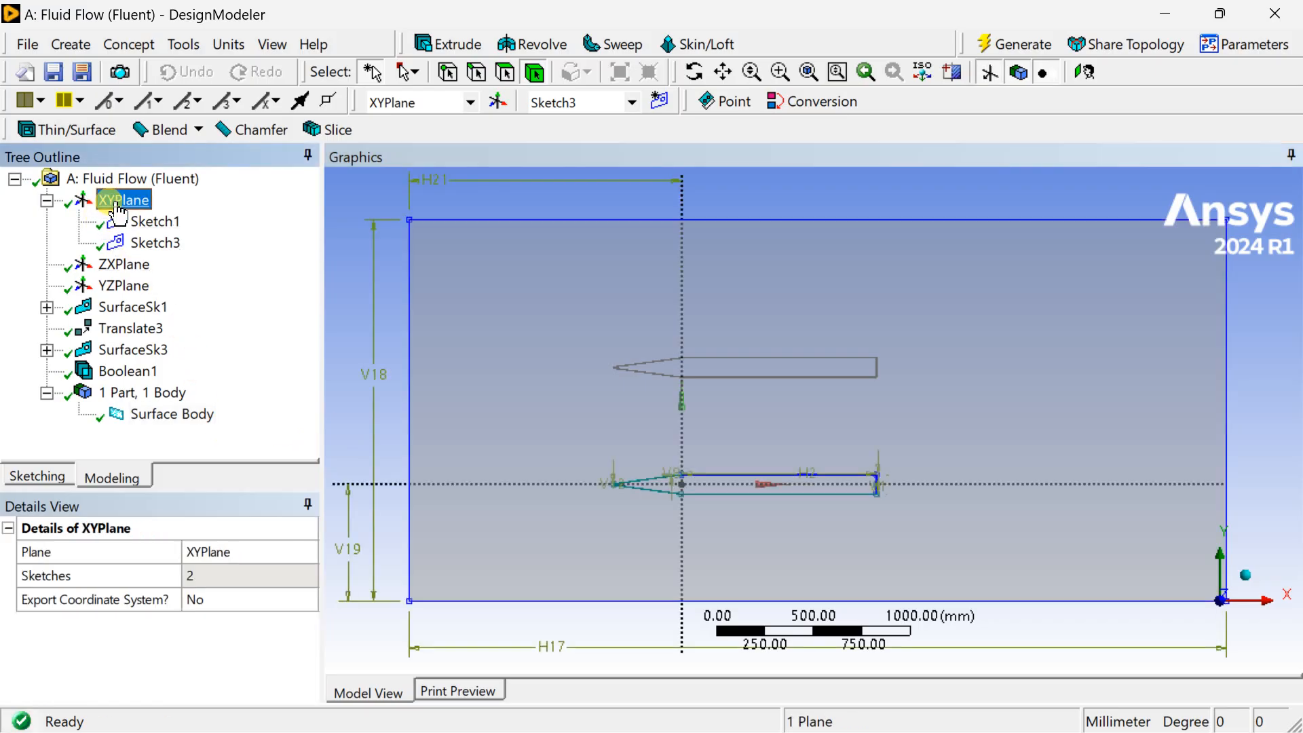
{"action": "left_click", "coordinate": [658, 107]}
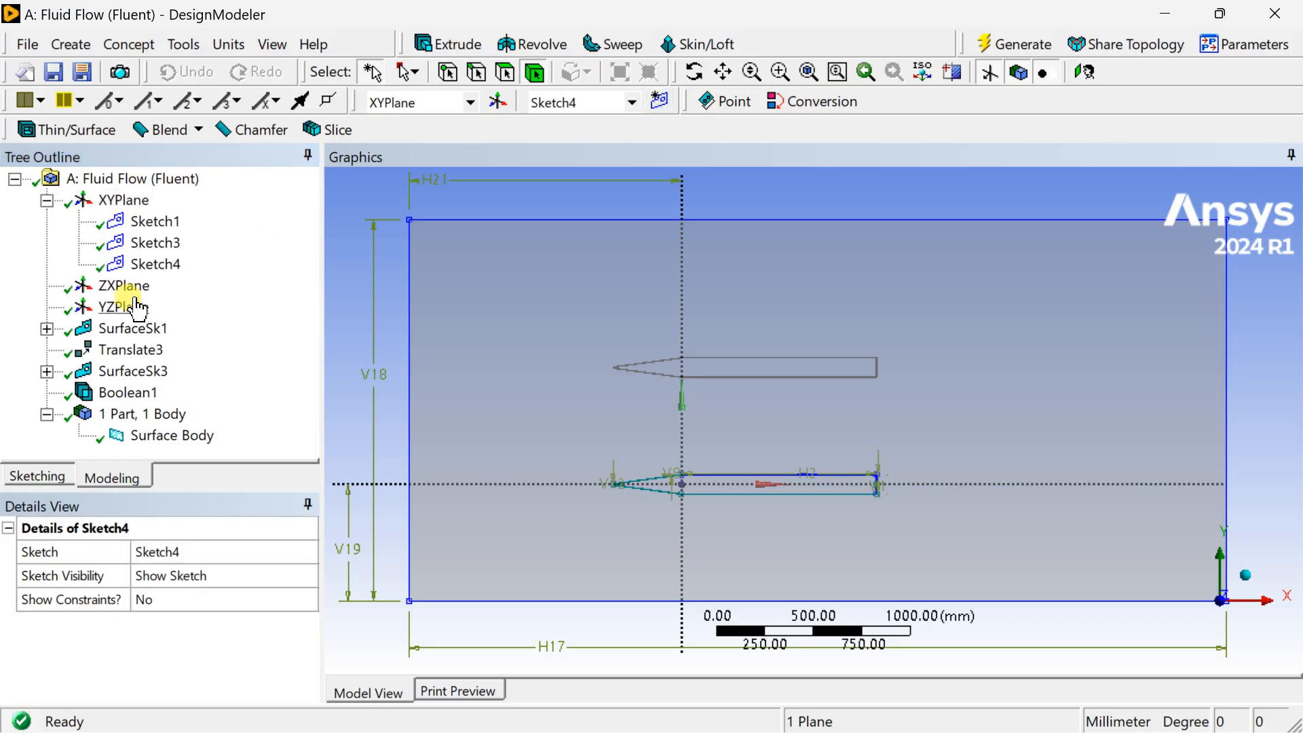
{"action": "left_click", "coordinate": [152, 266]}
{"action": "left_click", "coordinate": [41, 475]}
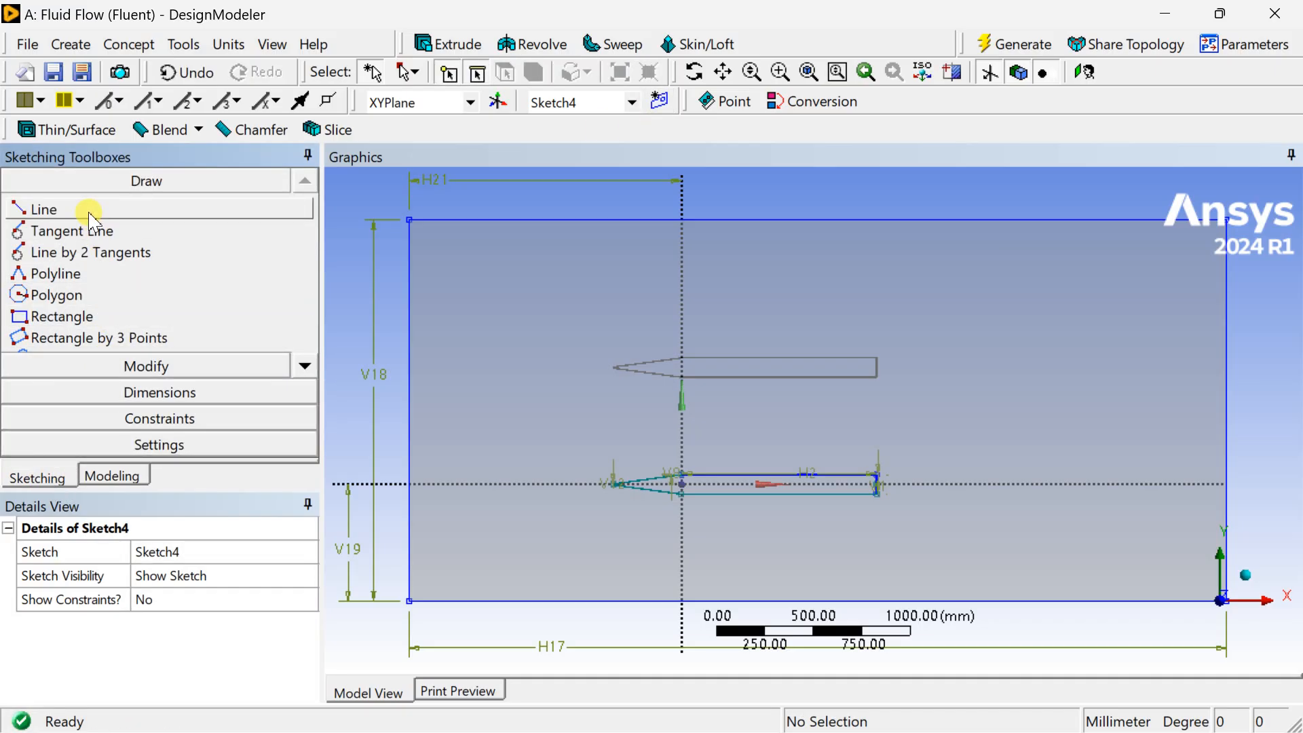
- Draw four full-width horizontal lines across the rectangle, one pair about 385 mm apart around the upper channel and one about 220 mm apart around the lower
{"action": "left_click", "coordinate": [91, 214]}
{"action": "left_click_drag", "start_coordinate": [409, 323], "coordinate": [1233, 319]}
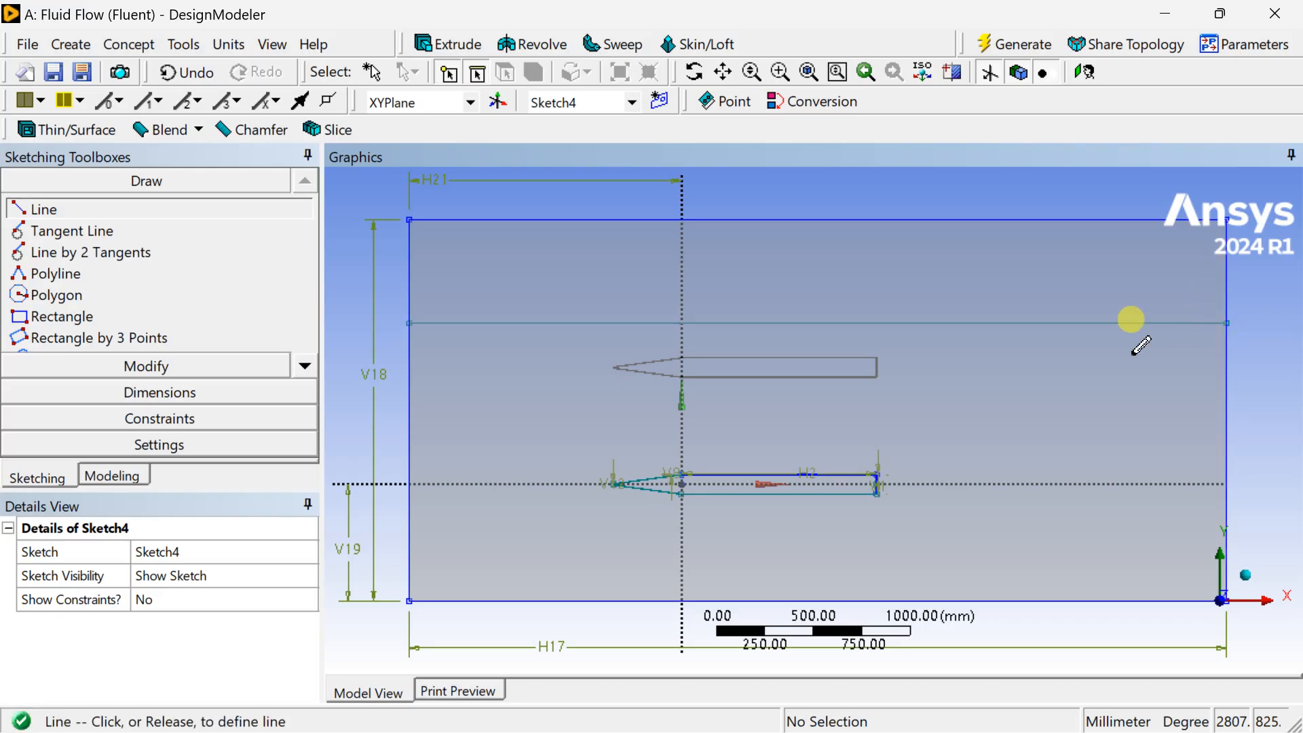
{"action": "left_click_drag", "start_coordinate": [409, 397], "coordinate": [1226, 397]}
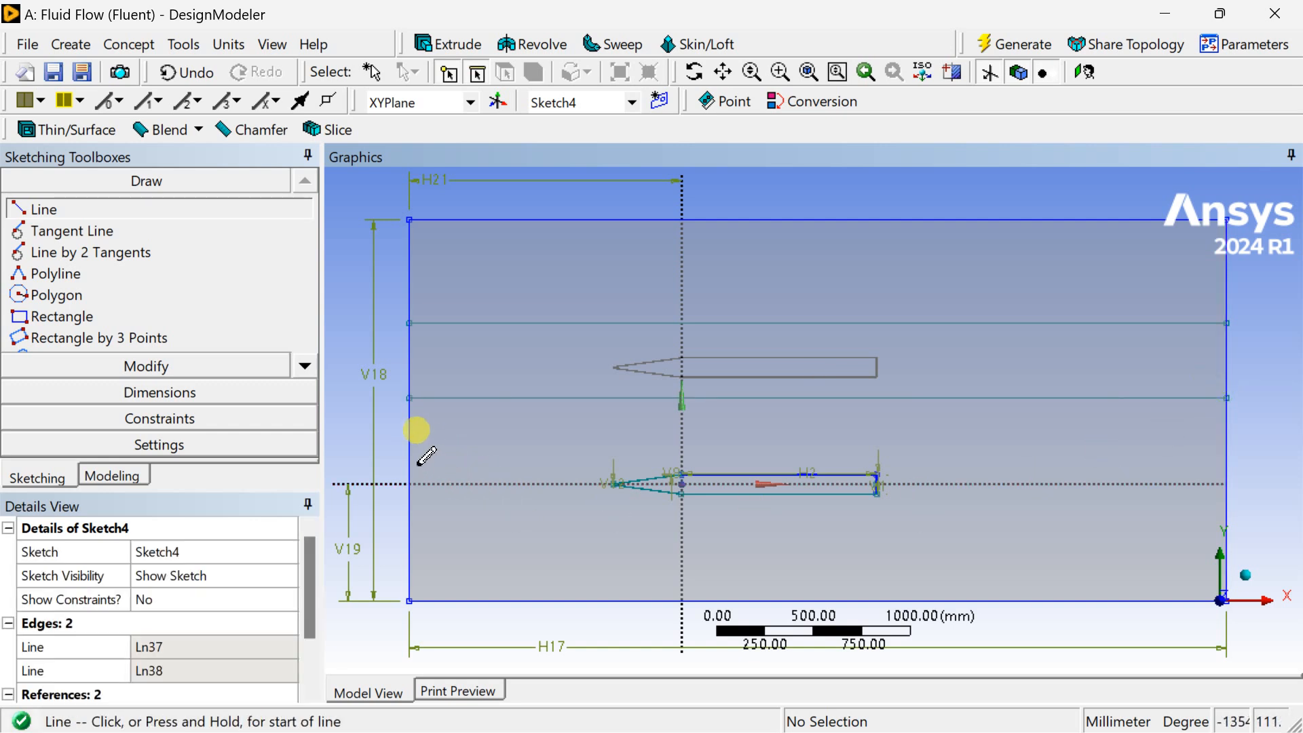
{"action": "left_click_drag", "start_coordinate": [410, 461], "coordinate": [1232, 464]}
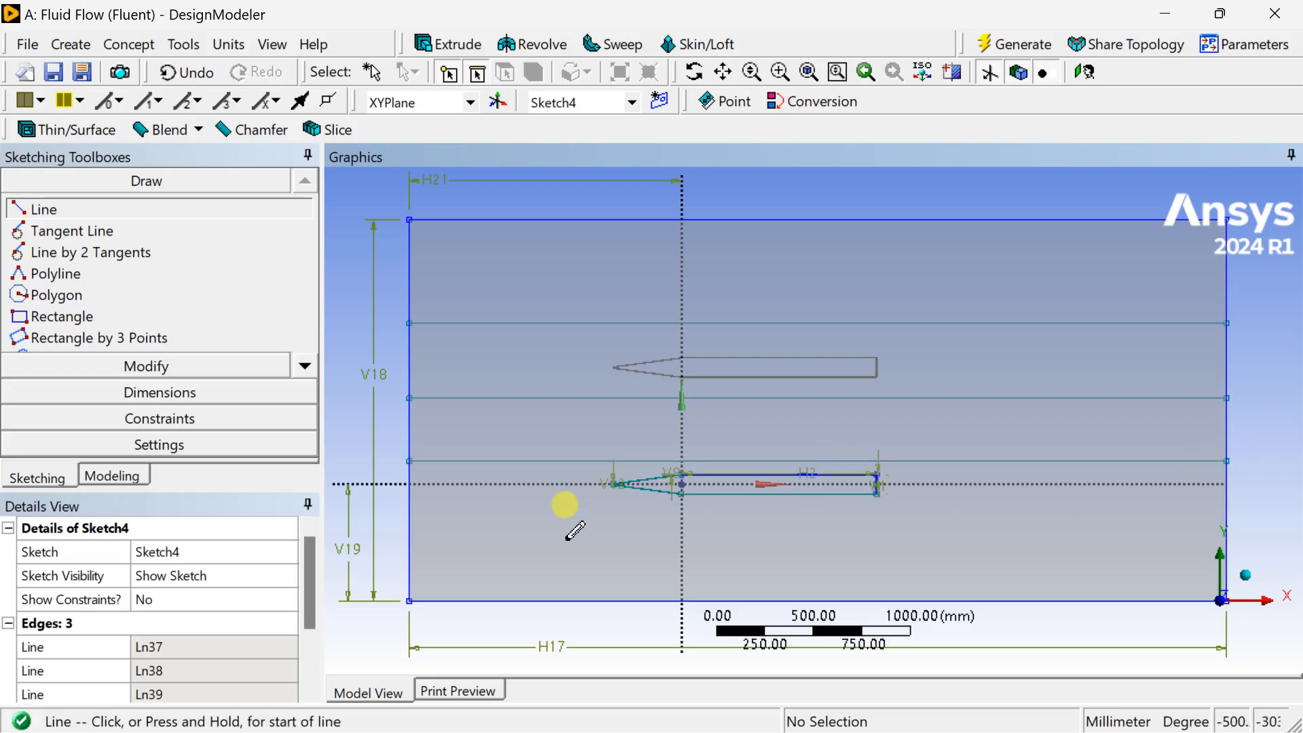
{"action": "left_click_drag", "start_coordinate": [415, 502], "coordinate": [1228, 502]}
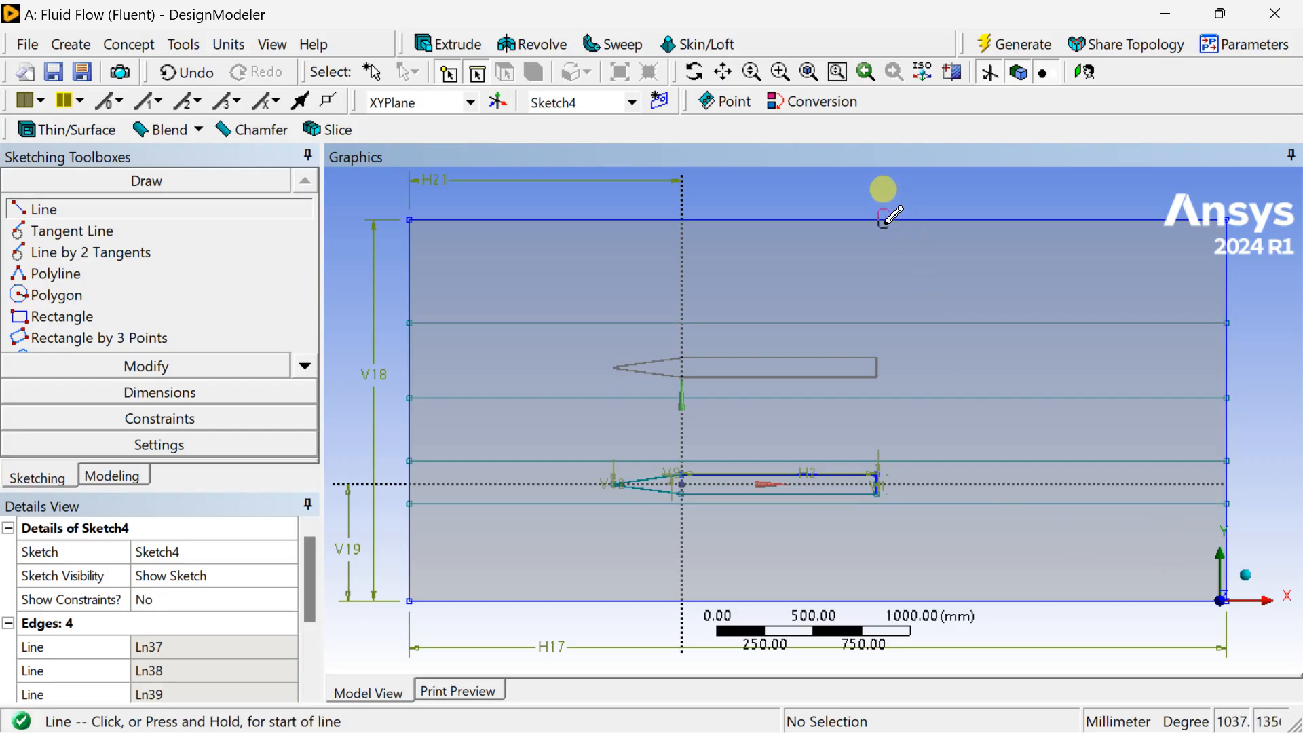
- Draw two full-height vertical lines about 1434 mm apart, just beyond the channels' closed ends and just before their tapered tips
{"action": "left_click_drag", "start_coordinate": [883, 219], "coordinate": [884, 600]}
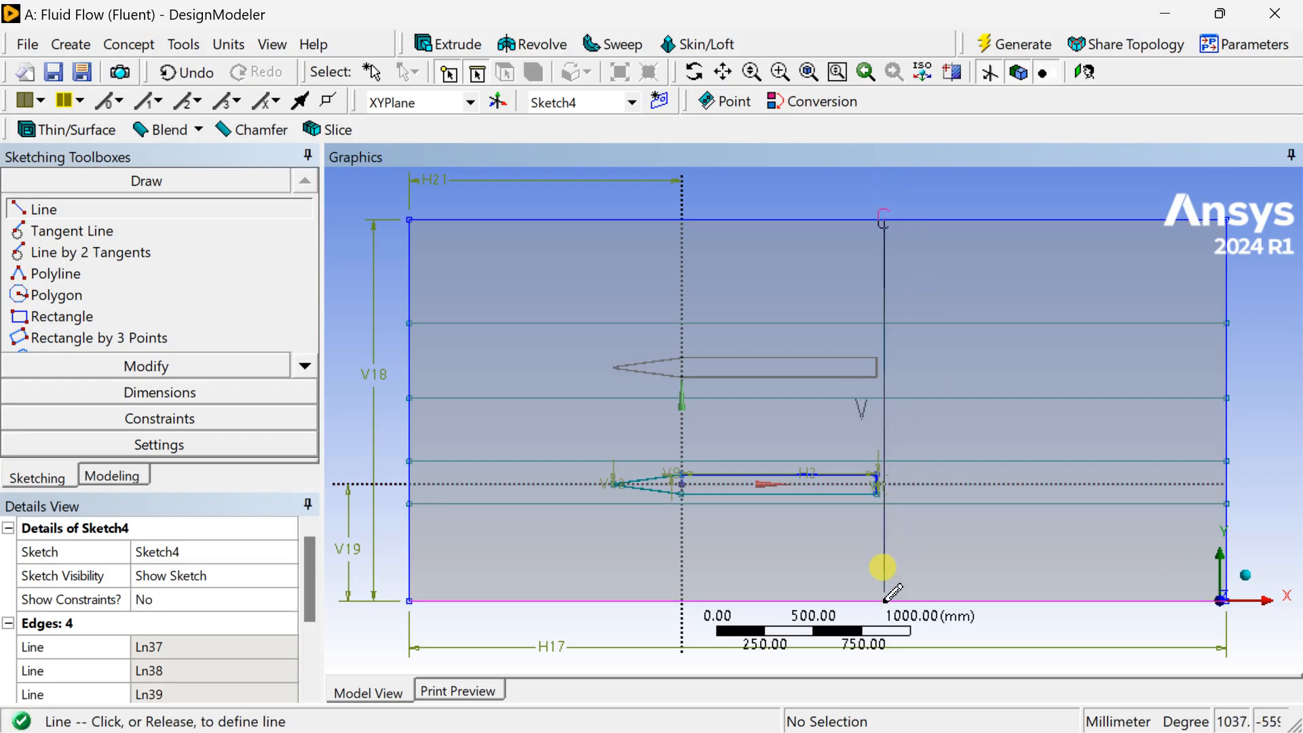
{"action": "left_click_drag", "start_coordinate": [883, 600], "coordinate": [883, 600]}
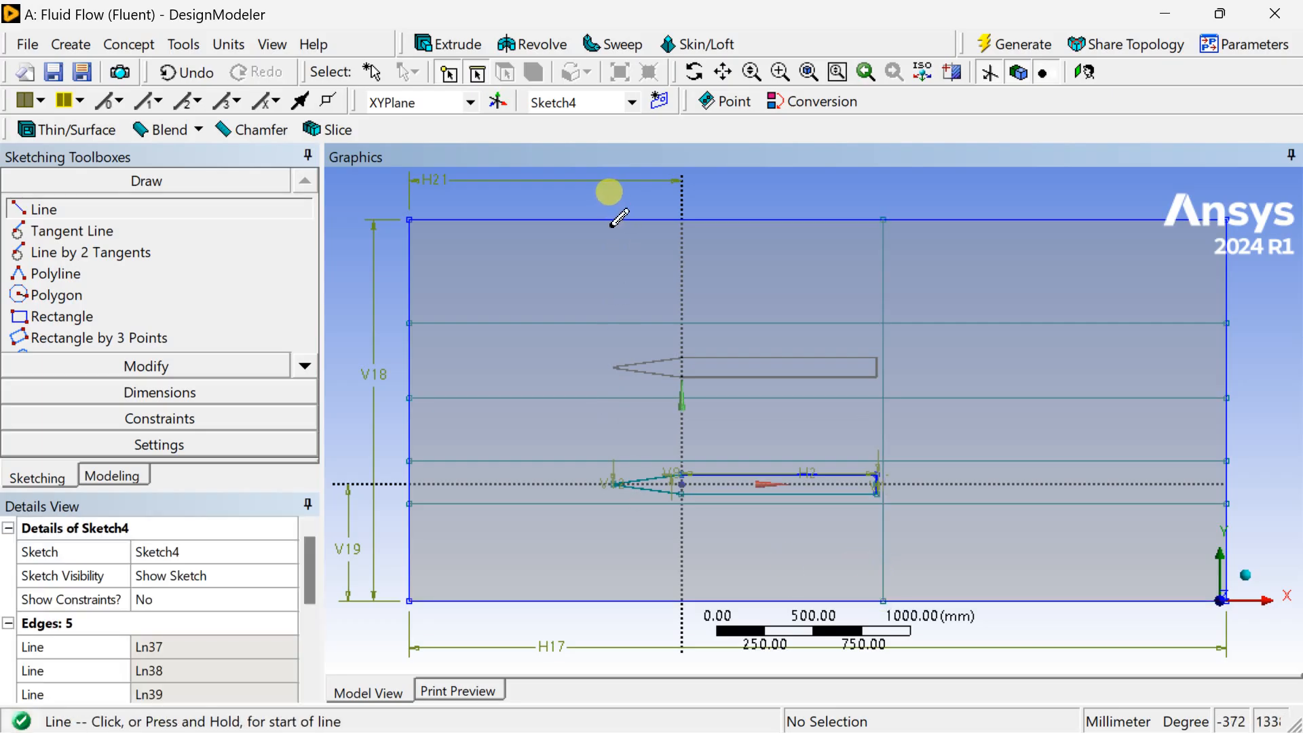
{"action": "left_click_drag", "start_coordinate": [612, 220], "coordinate": [605, 600]}
{"action": "scroll", "coordinate": [678, 523], "scroll_direction": "up", "scroll_amount": 1}
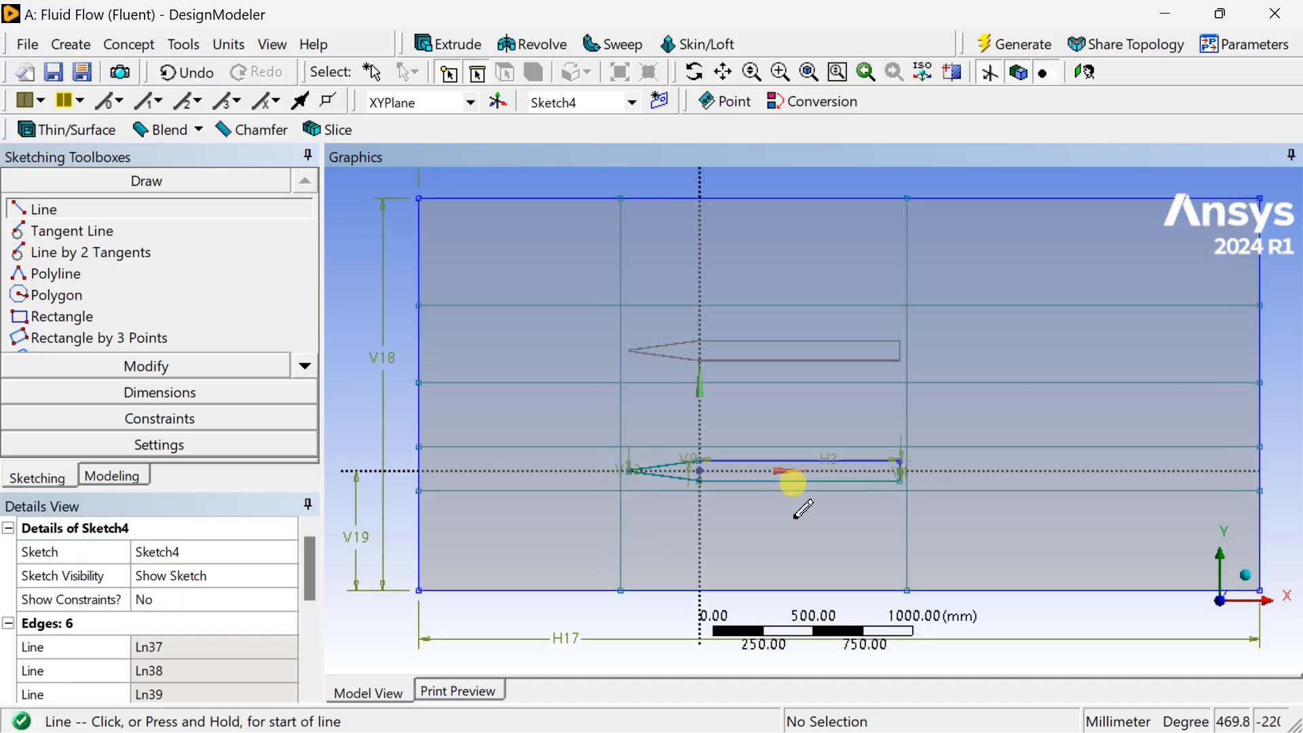
- Add vertical dimensions for the spacing of the line pair around the upper channel and the pair around the lower channel
{"action": "left_click", "coordinate": [250, 399]}
{"action": "left_click", "coordinate": [162, 304]}
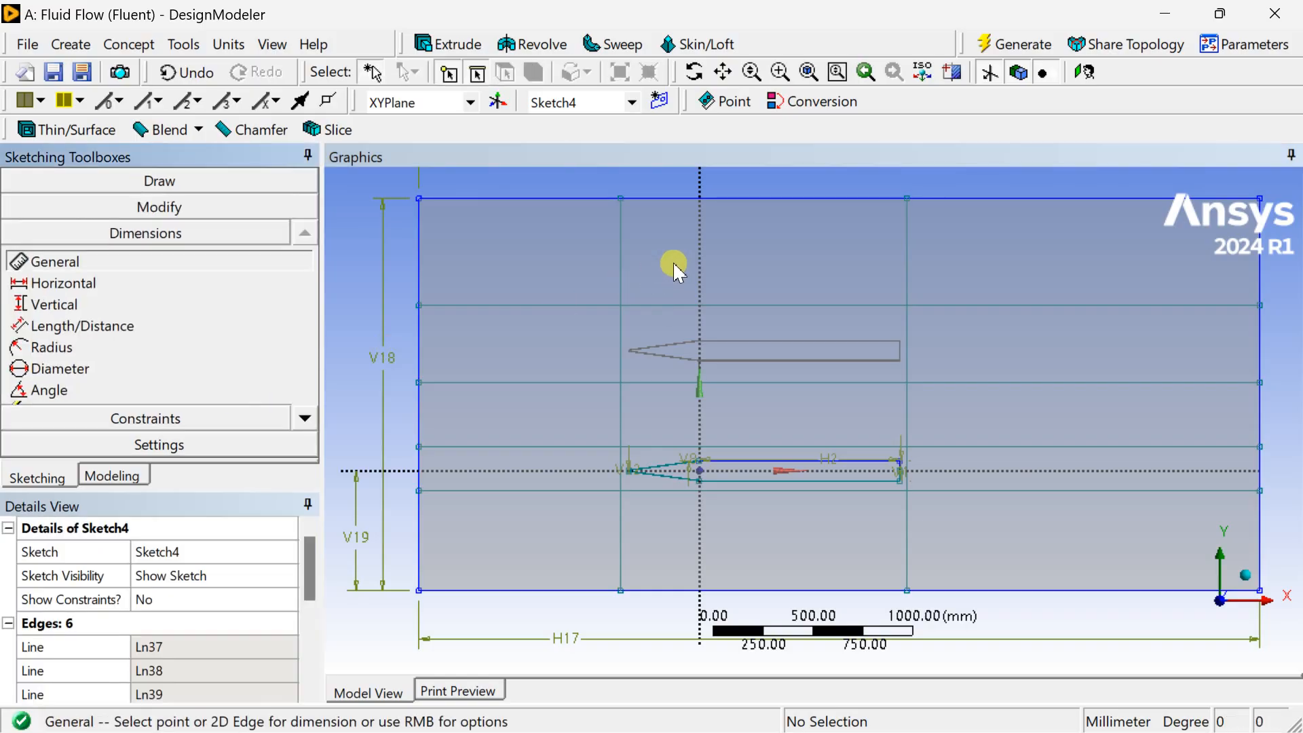
{"action": "left_click", "coordinate": [547, 305]}
{"action": "left_click", "coordinate": [548, 382]}
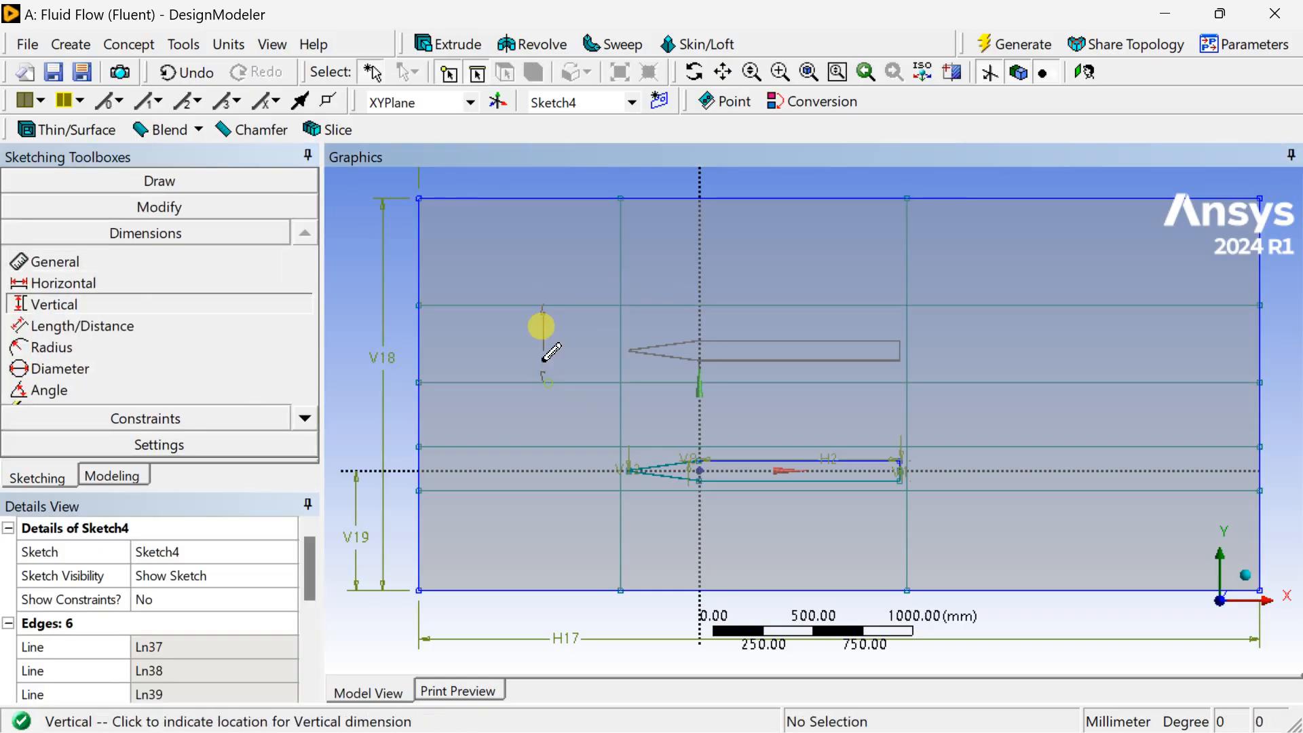
{"action": "left_click", "coordinate": [358, 336]}
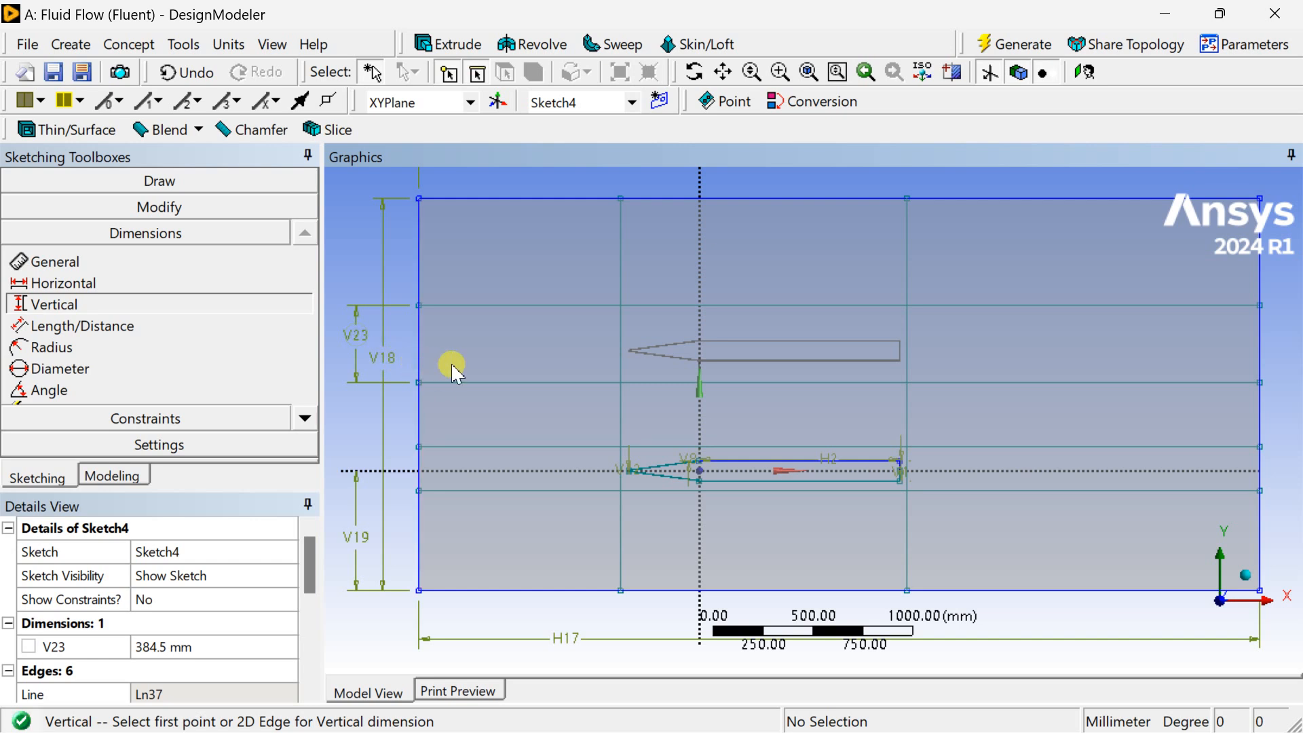
{"action": "left_click", "coordinate": [555, 447]}
{"action": "left_click", "coordinate": [552, 489]}
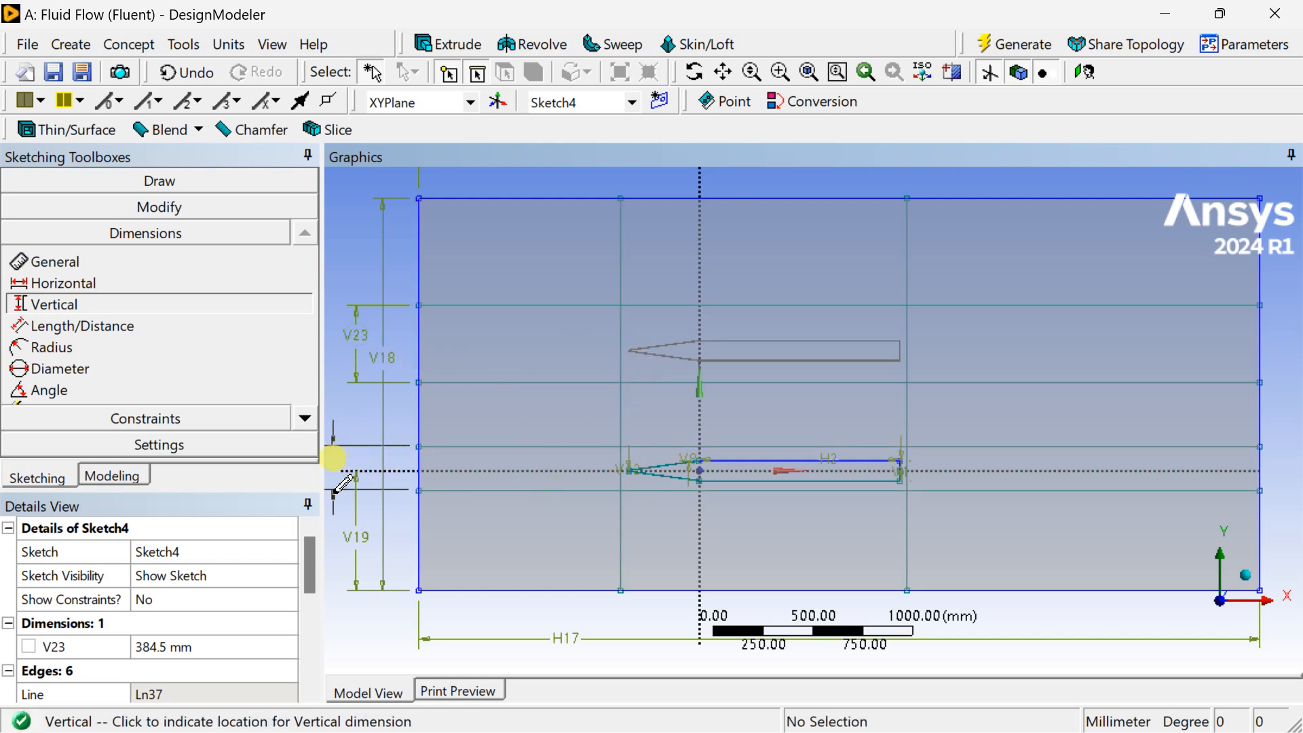
{"action": "left_click", "coordinate": [337, 468]}
- Add a horizontal dimension between the two vertical lines, placed below the rectangle
{"action": "scroll", "coordinate": [683, 393], "scroll_direction": "down", "scroll_amount": 1}
{"action": "middle_click_drag", "start_coordinate": [660, 341], "coordinate": [678, 320], "text": "ctrl"}
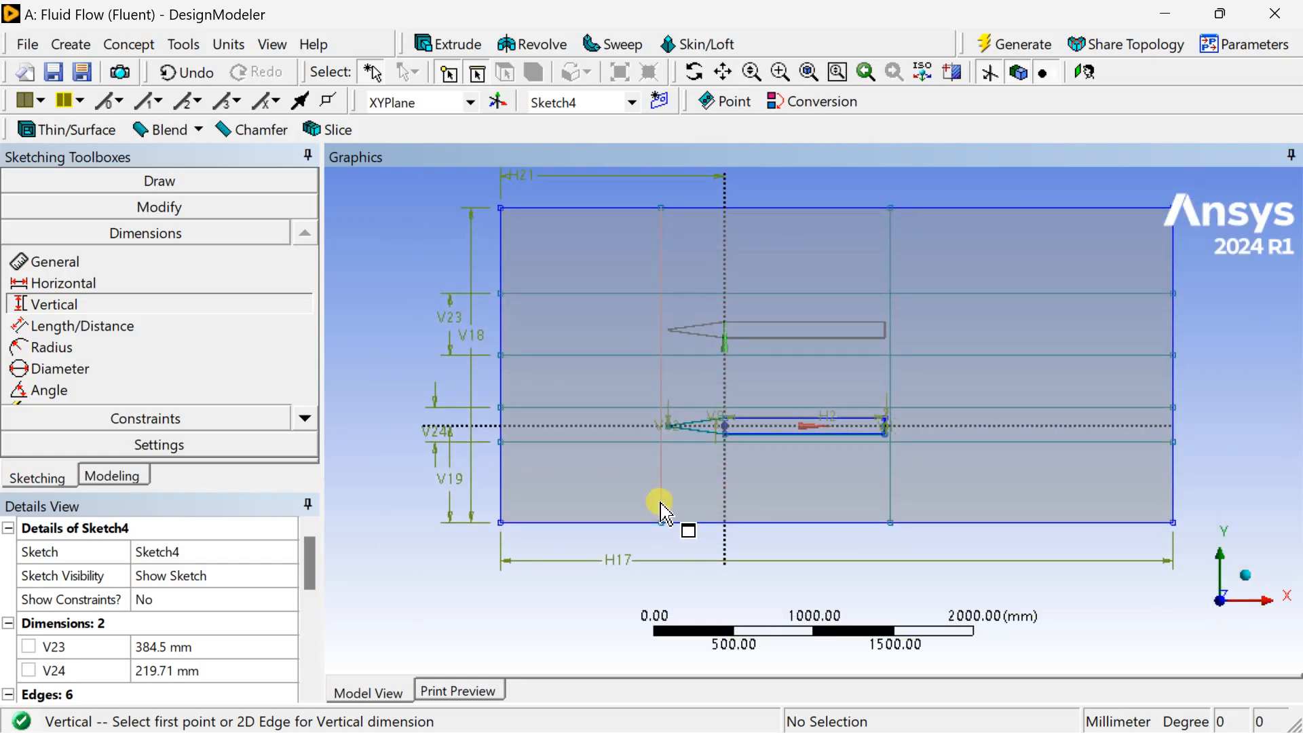
{"action": "left_click", "coordinate": [661, 509]}
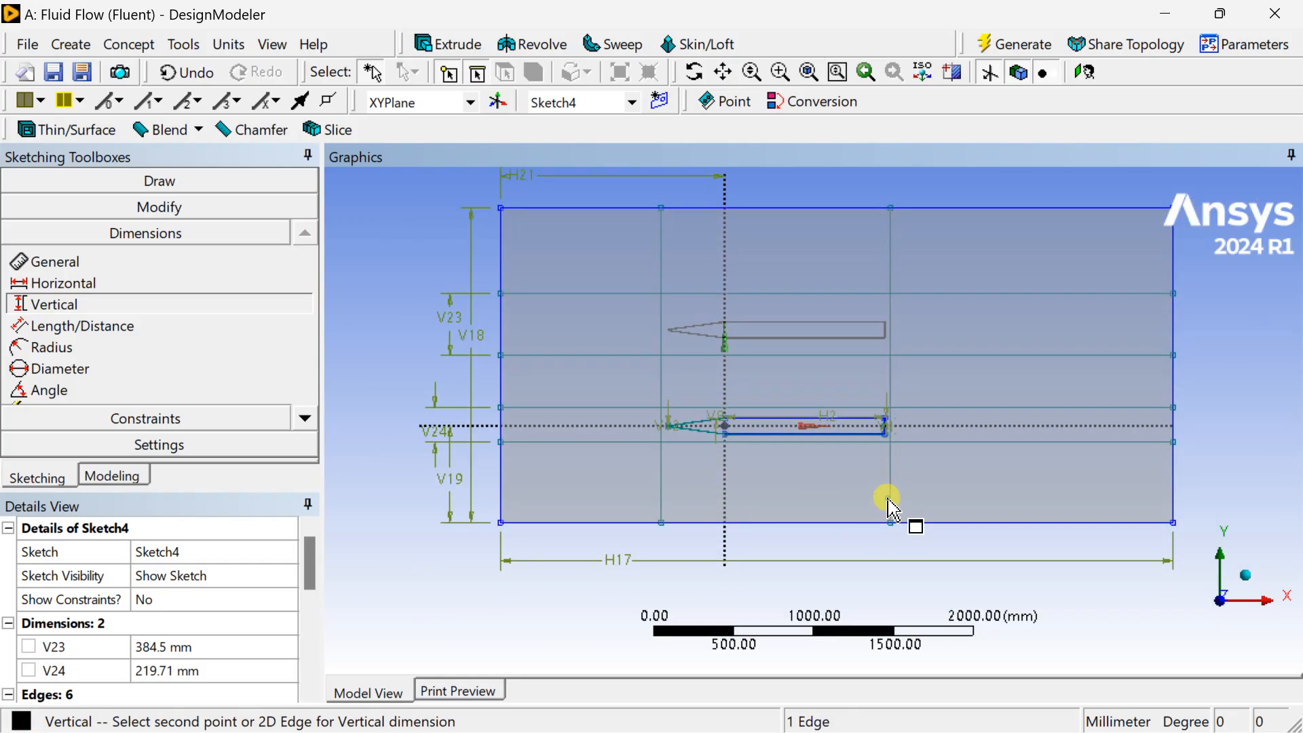
{"action": "key", "text": "Escape"}
{"action": "left_click", "coordinate": [63, 283]}
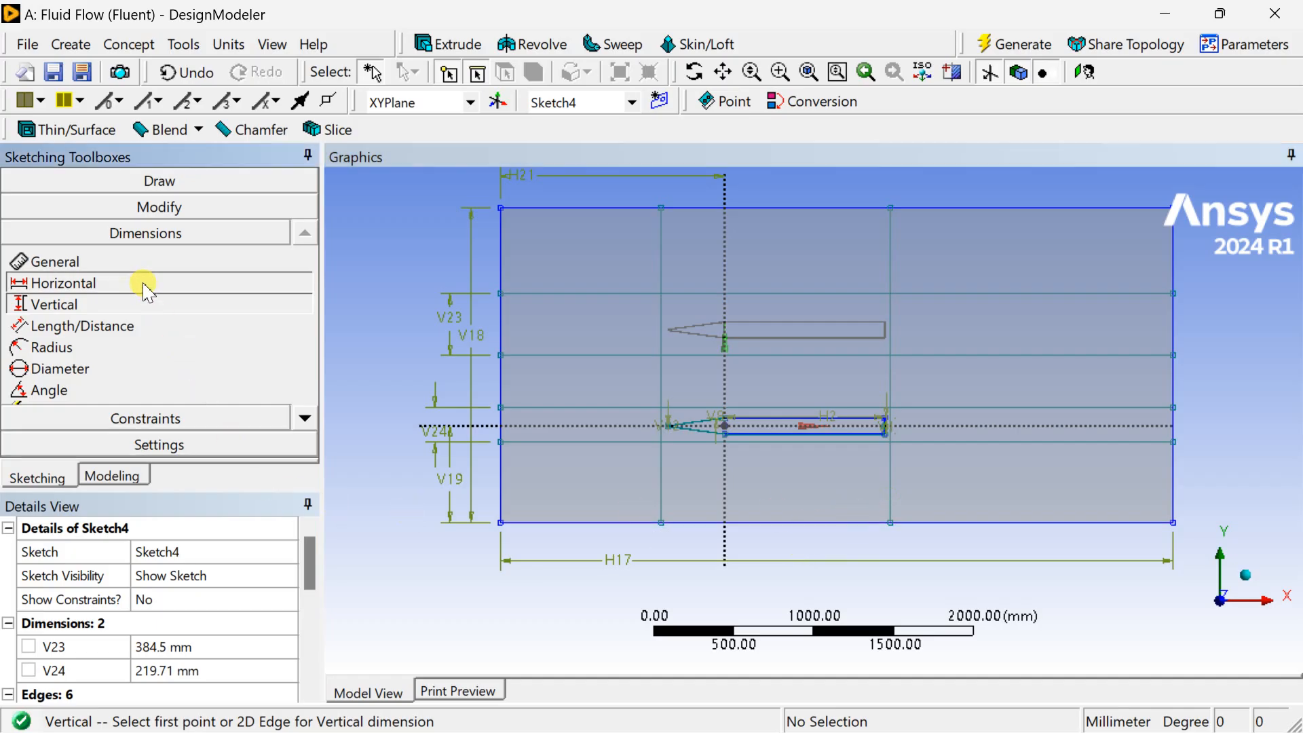
{"action": "left_click", "coordinate": [662, 475]}
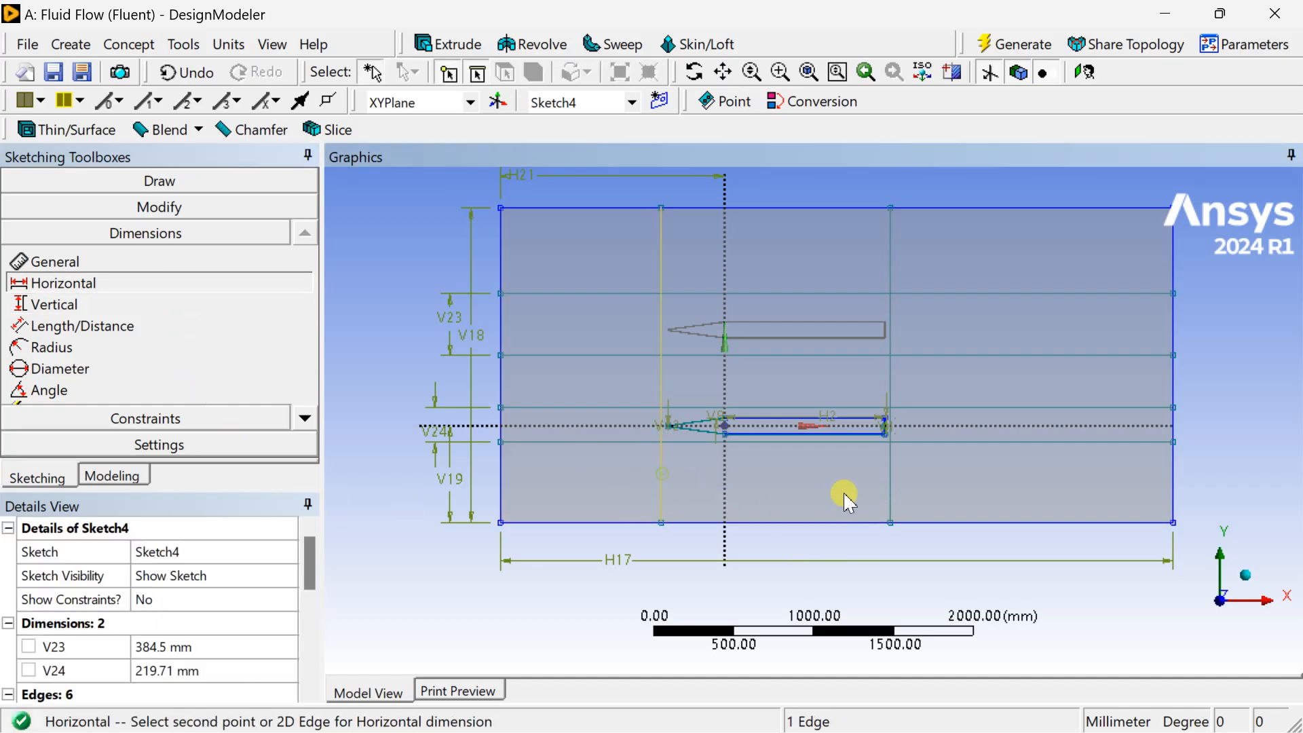
{"action": "left_click", "coordinate": [888, 500]}
{"action": "left_click", "coordinate": [816, 586]}
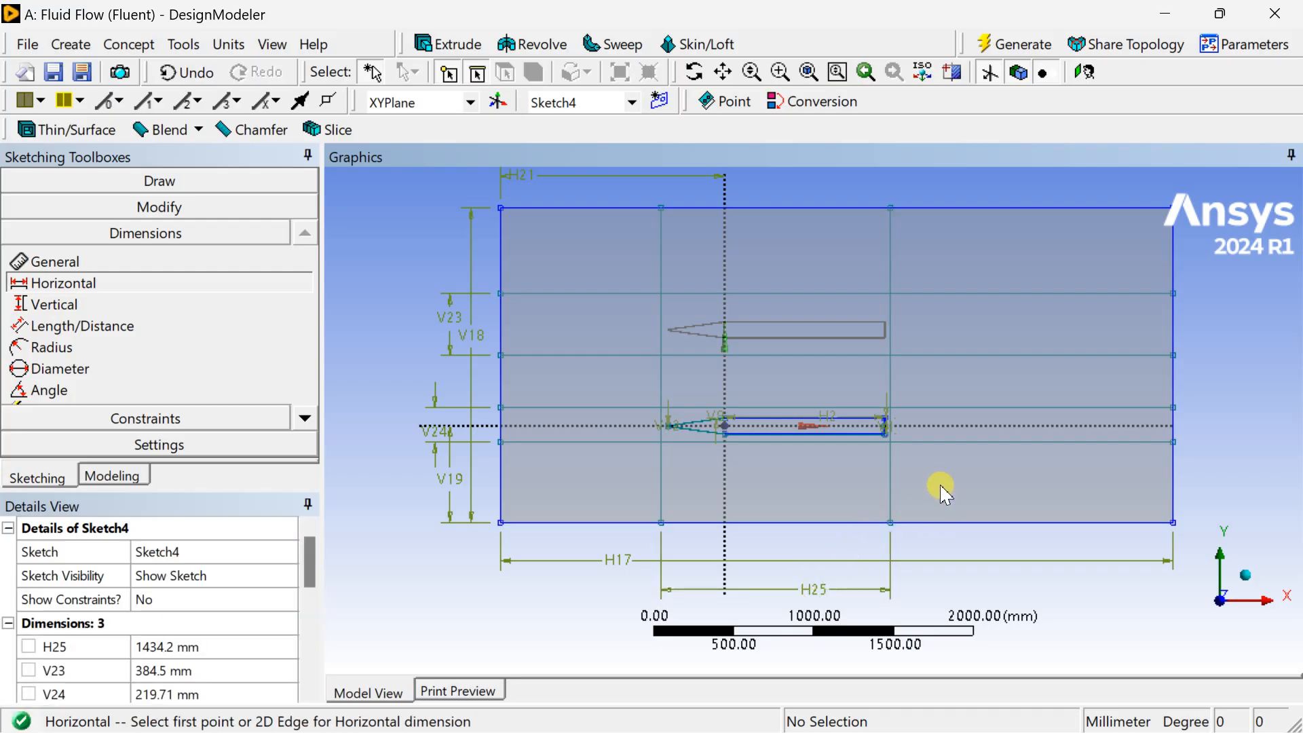
- Add vertical dimensions from the rectangle's bottom edge to the lowest horizontal line and to the line just below the upper channel
{"action": "middle_click_drag", "start_coordinate": [903, 469], "coordinate": [823, 487], "text": "ctrl"}
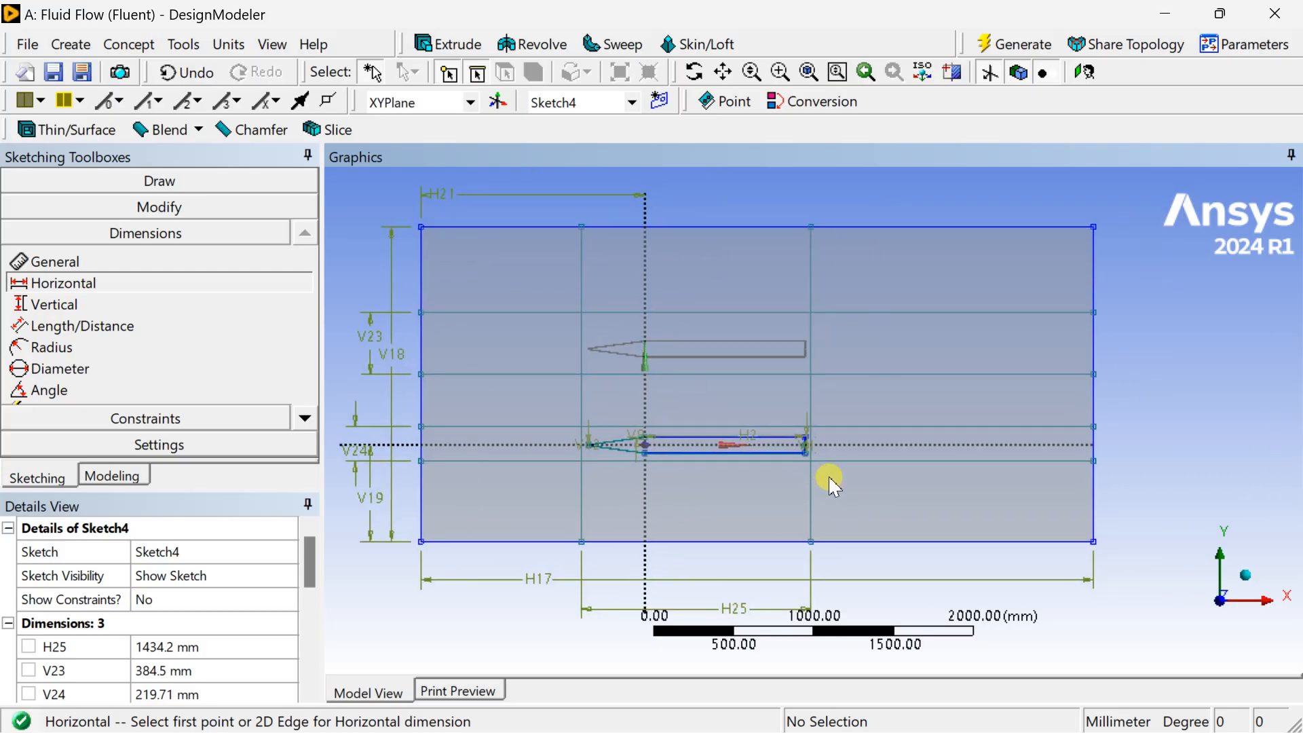
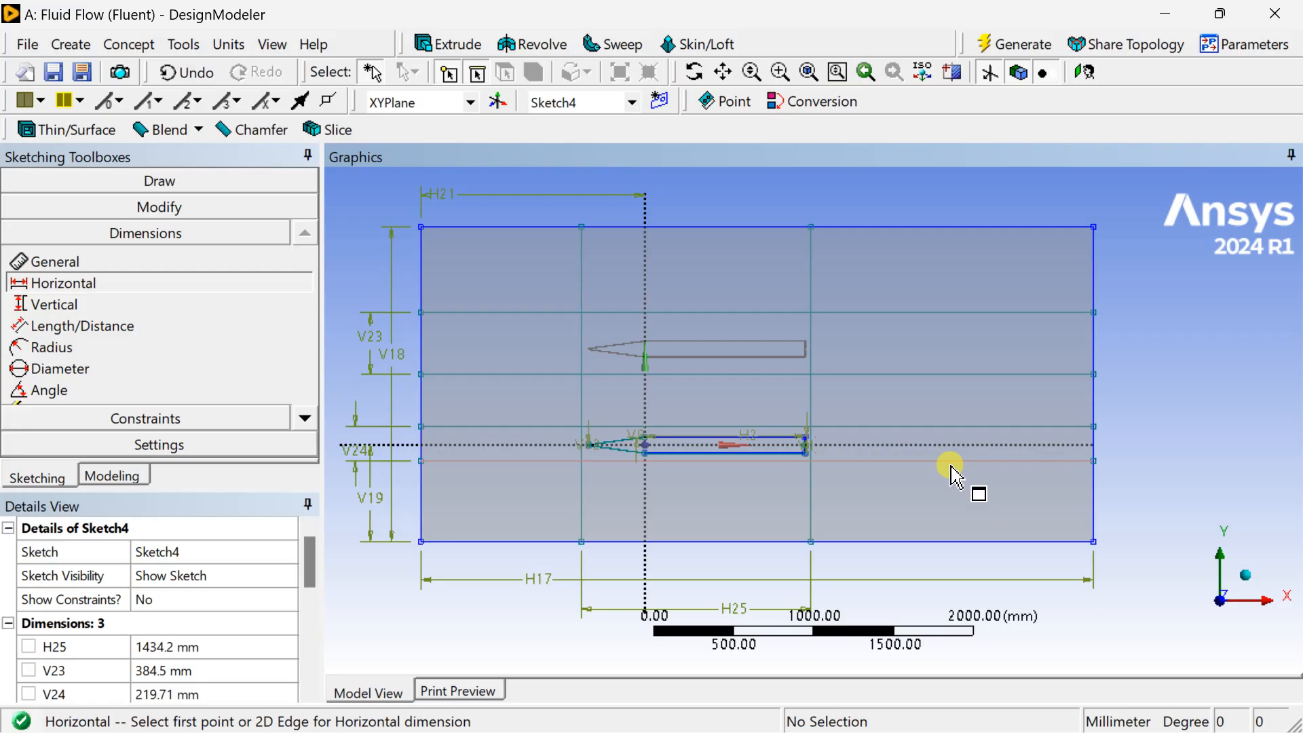
{"action": "left_click", "coordinate": [79, 306]}
{"action": "left_click", "coordinate": [1044, 460]}
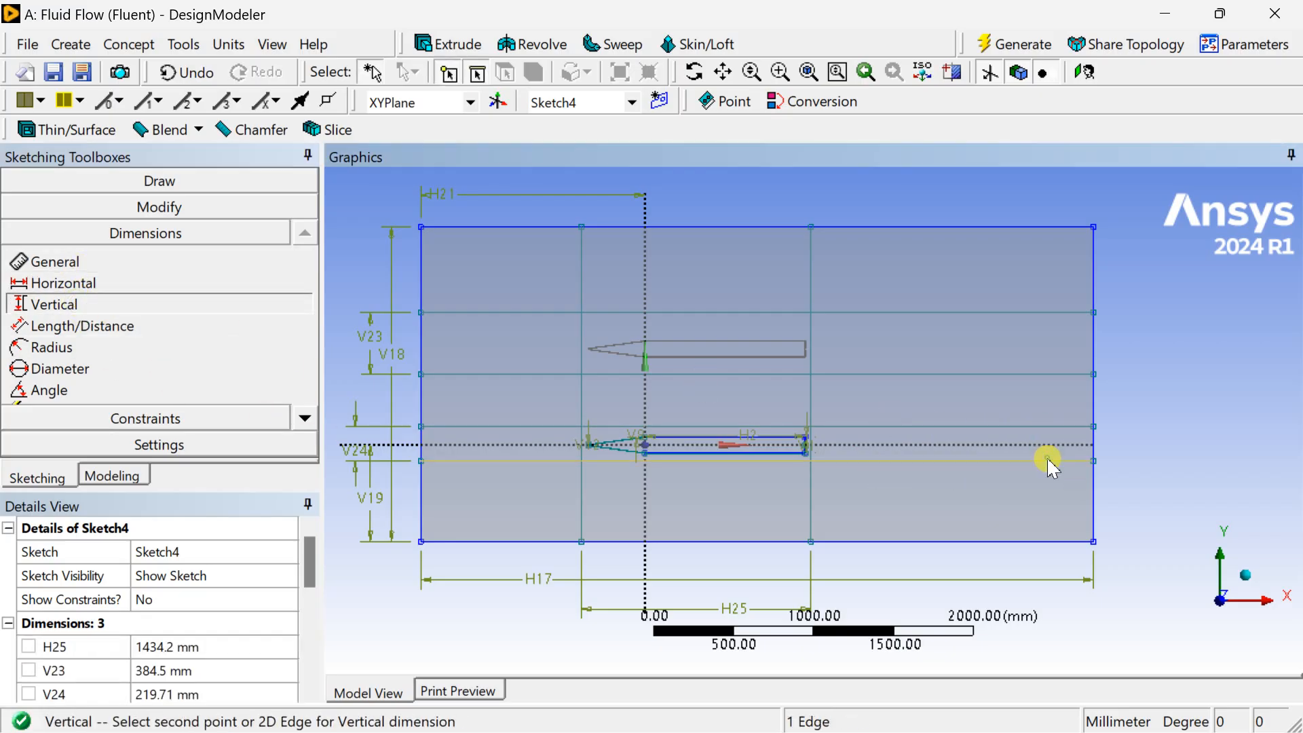
{"action": "left_click", "coordinate": [1037, 541]}
{"action": "left_click", "coordinate": [1139, 479]}
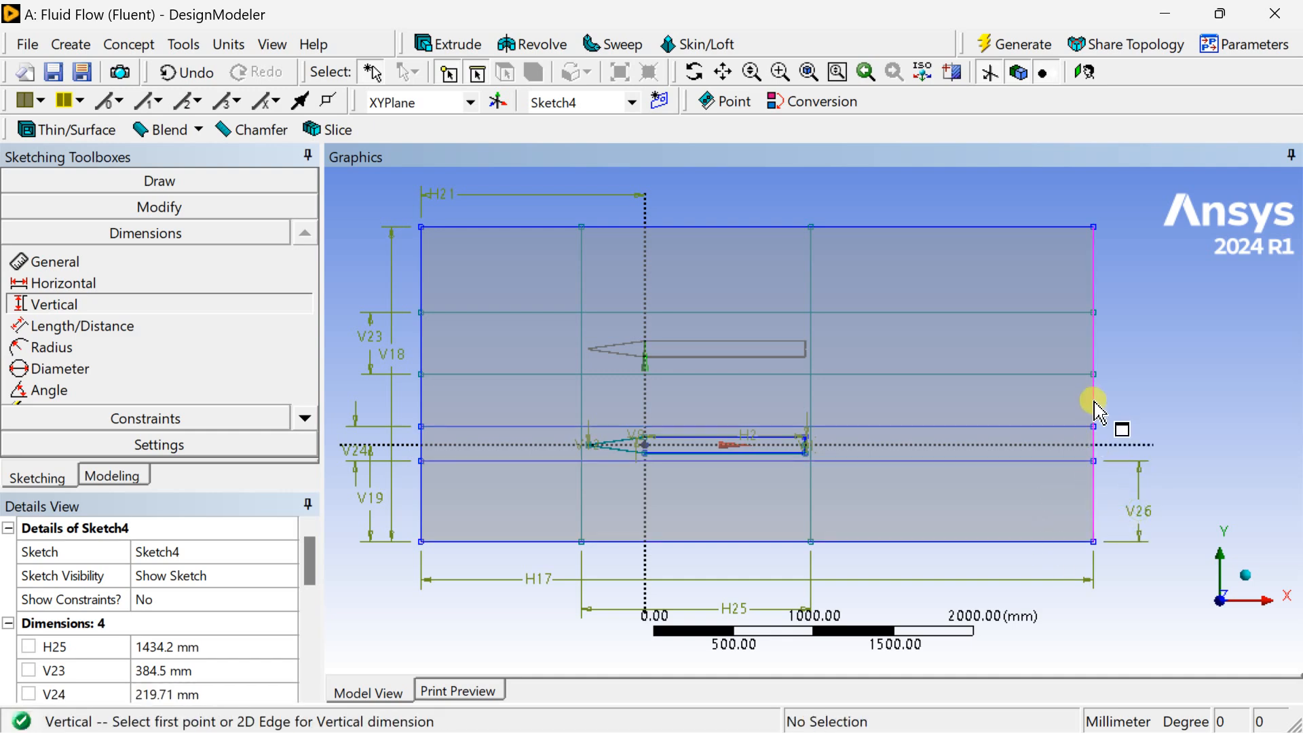
{"action": "left_click", "coordinate": [1064, 373]}
{"action": "left_click", "coordinate": [1059, 540]}
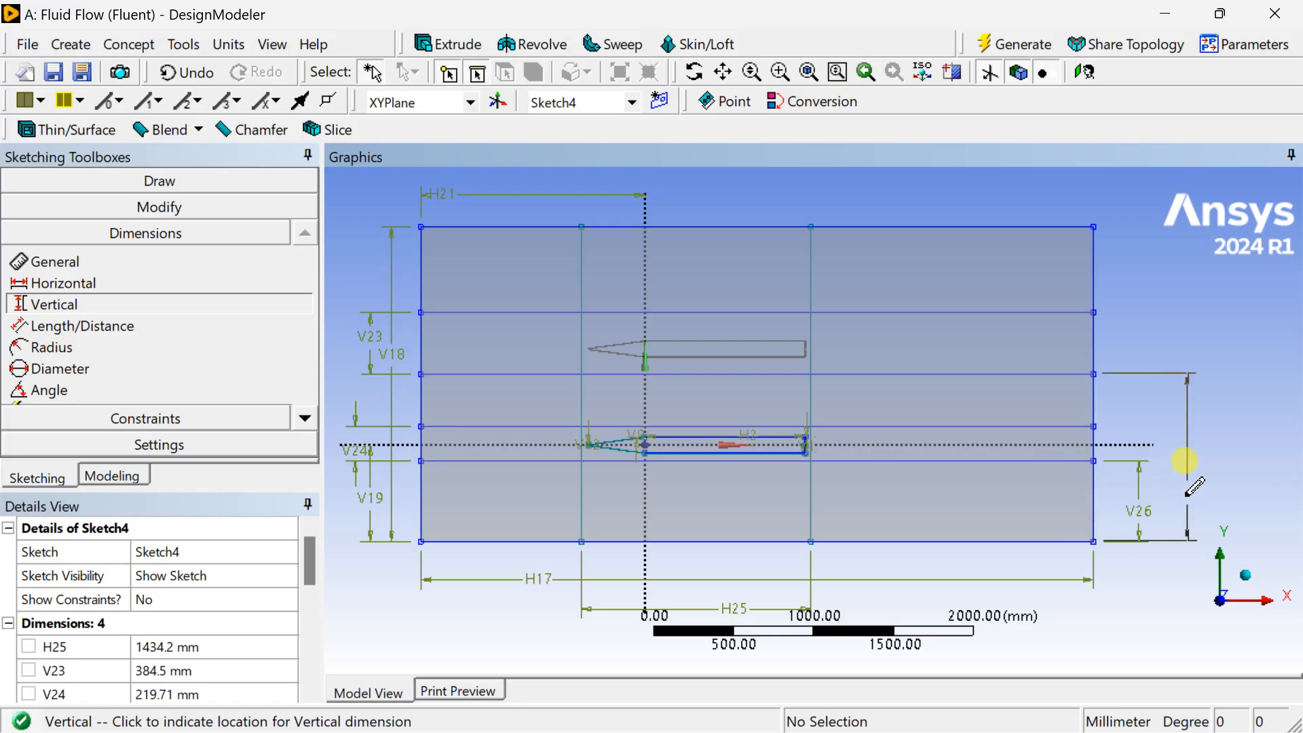
{"action": "left_click", "coordinate": [1186, 494]}
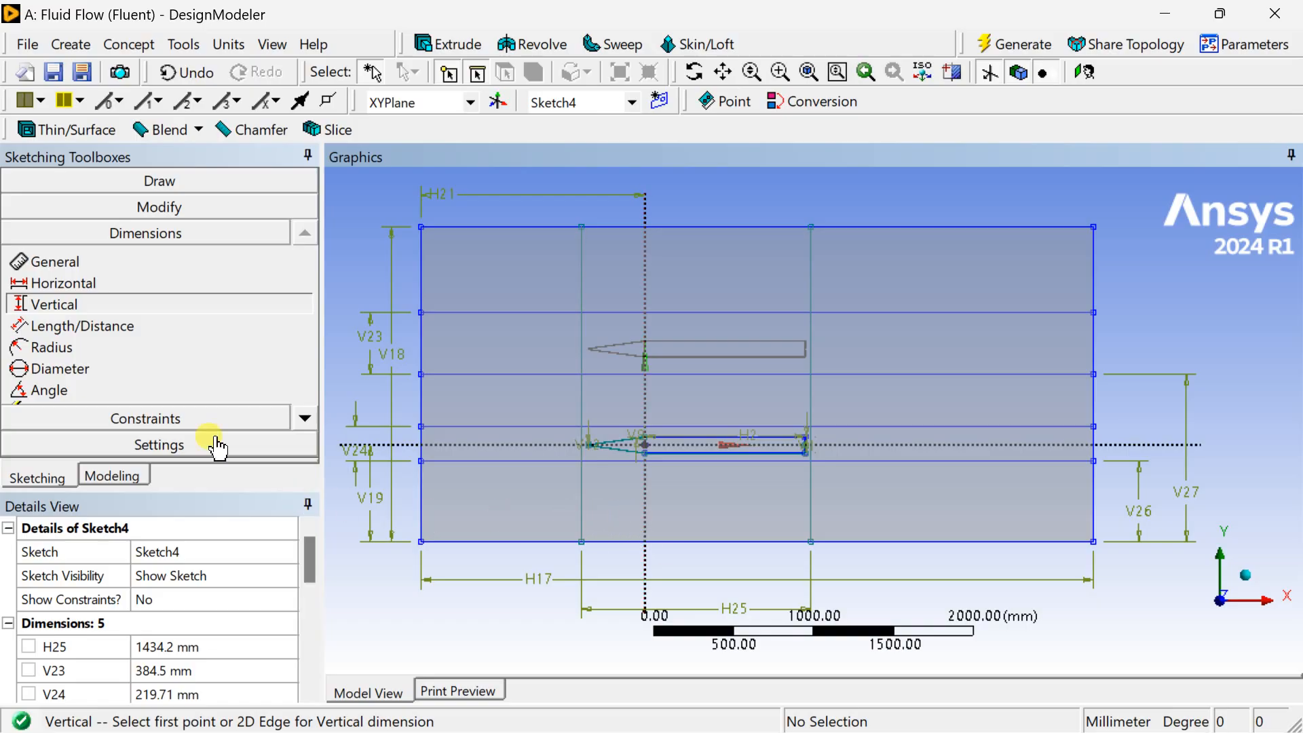
- Add a horizontal dimension from the vertical axis to the line before the tapered tips, placed above the rectangle
{"action": "left_click", "coordinate": [105, 283]}
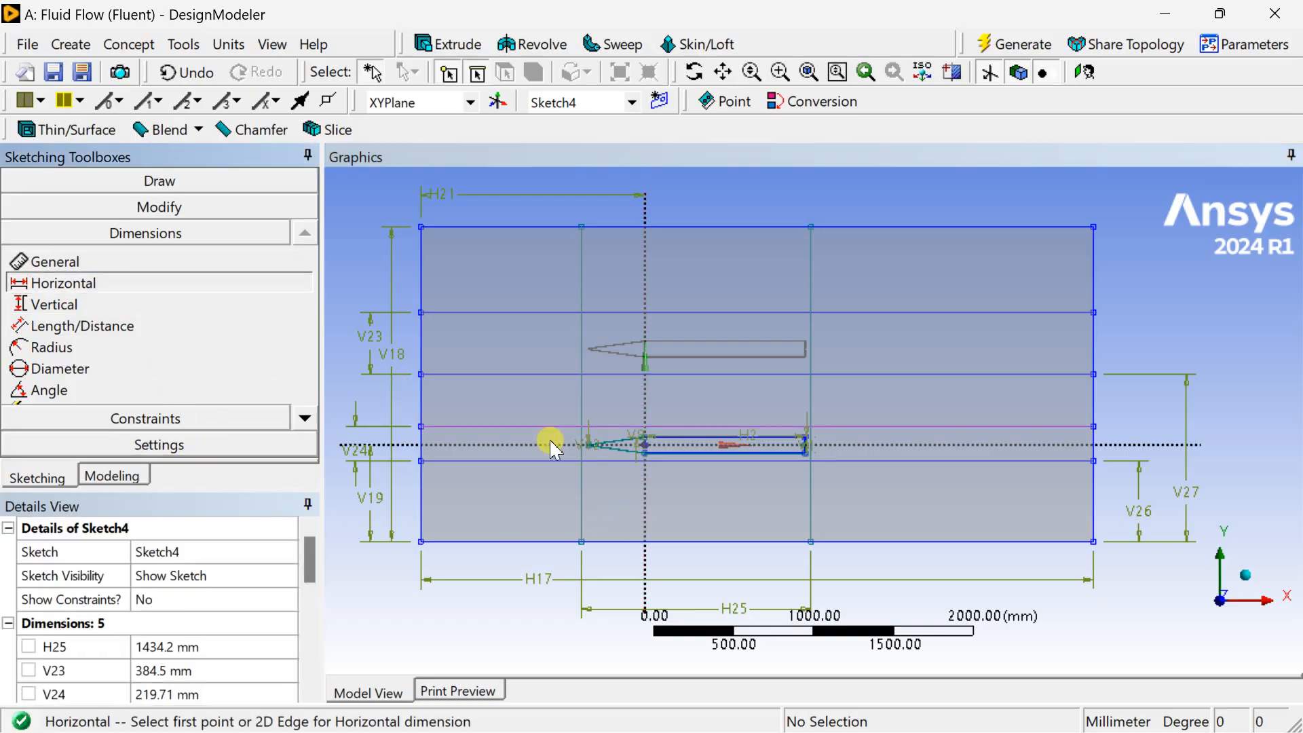
{"action": "left_click", "coordinate": [644, 563]}
{"action": "left_click", "coordinate": [580, 526]}
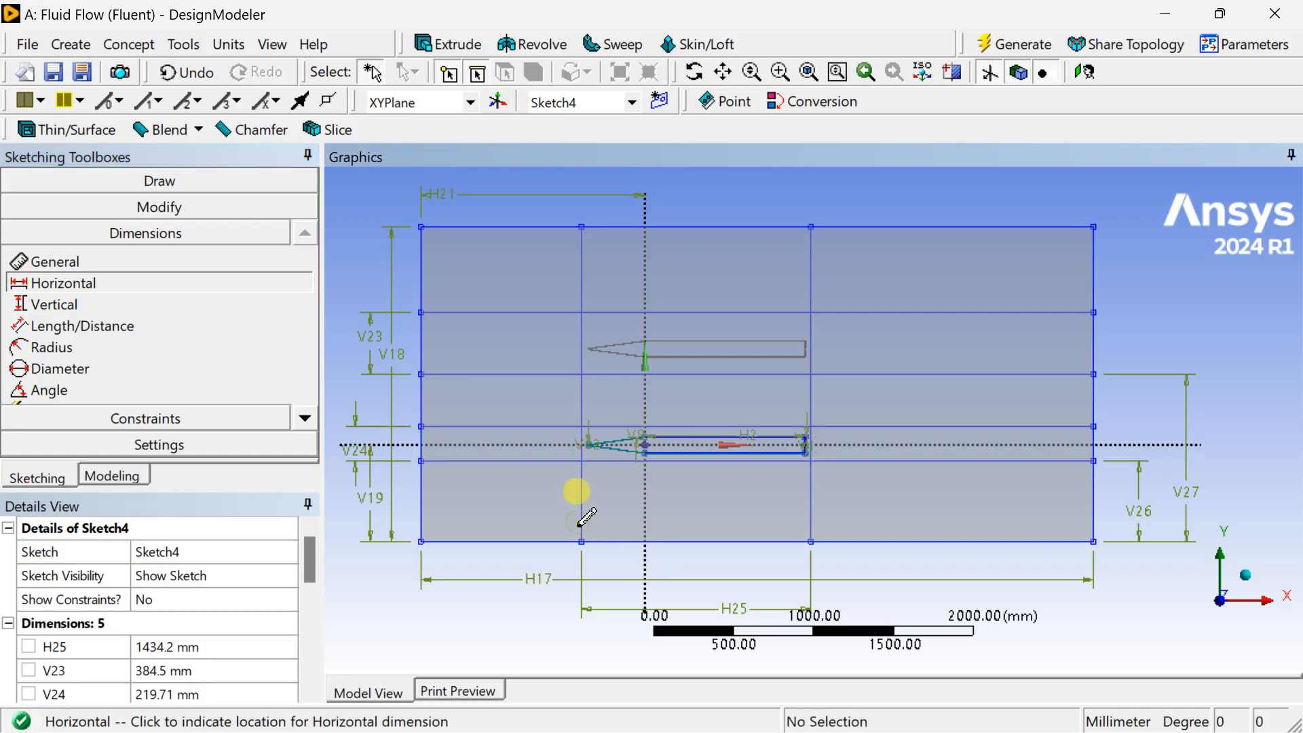
{"action": "left_click", "coordinate": [620, 173]}
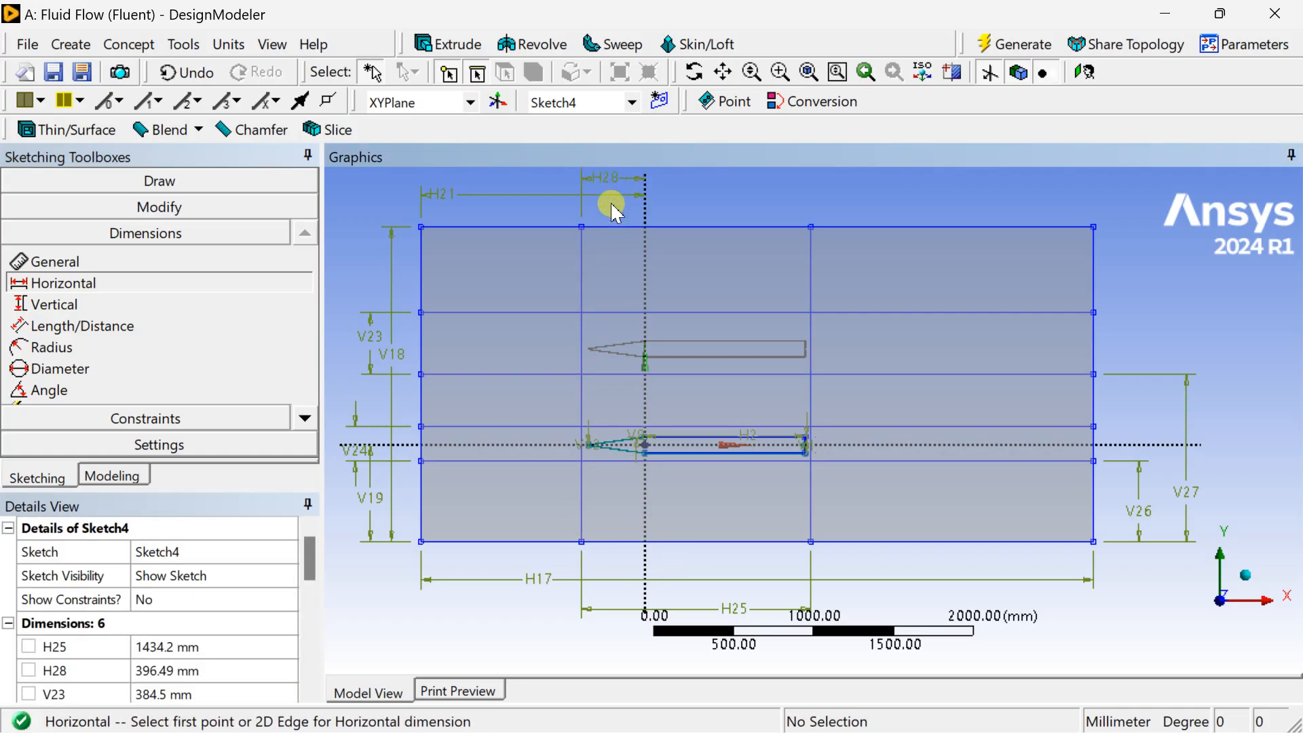
- Set the horizontal distance between the two vertical dividing lines to 1450 mm
{"action": "scroll", "coordinate": [631, 257], "scroll_direction": "down", "scroll_amount": 1}
{"action": "scroll", "coordinate": [655, 346], "scroll_direction": "down", "scroll_amount": 1}
{"action": "scroll", "coordinate": [686, 400], "scroll_direction": "up", "scroll_amount": 1}
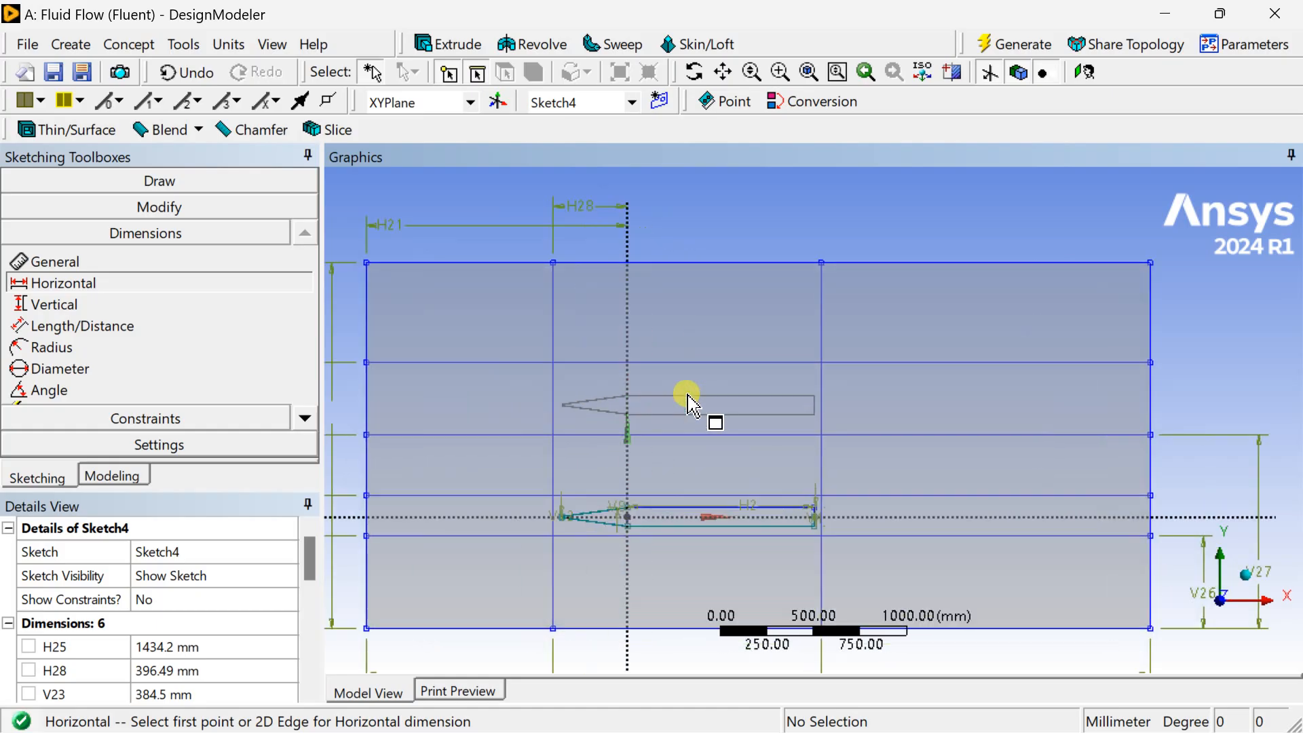
{"action": "scroll", "coordinate": [244, 620], "scroll_direction": "down", "scroll_amount": 1}
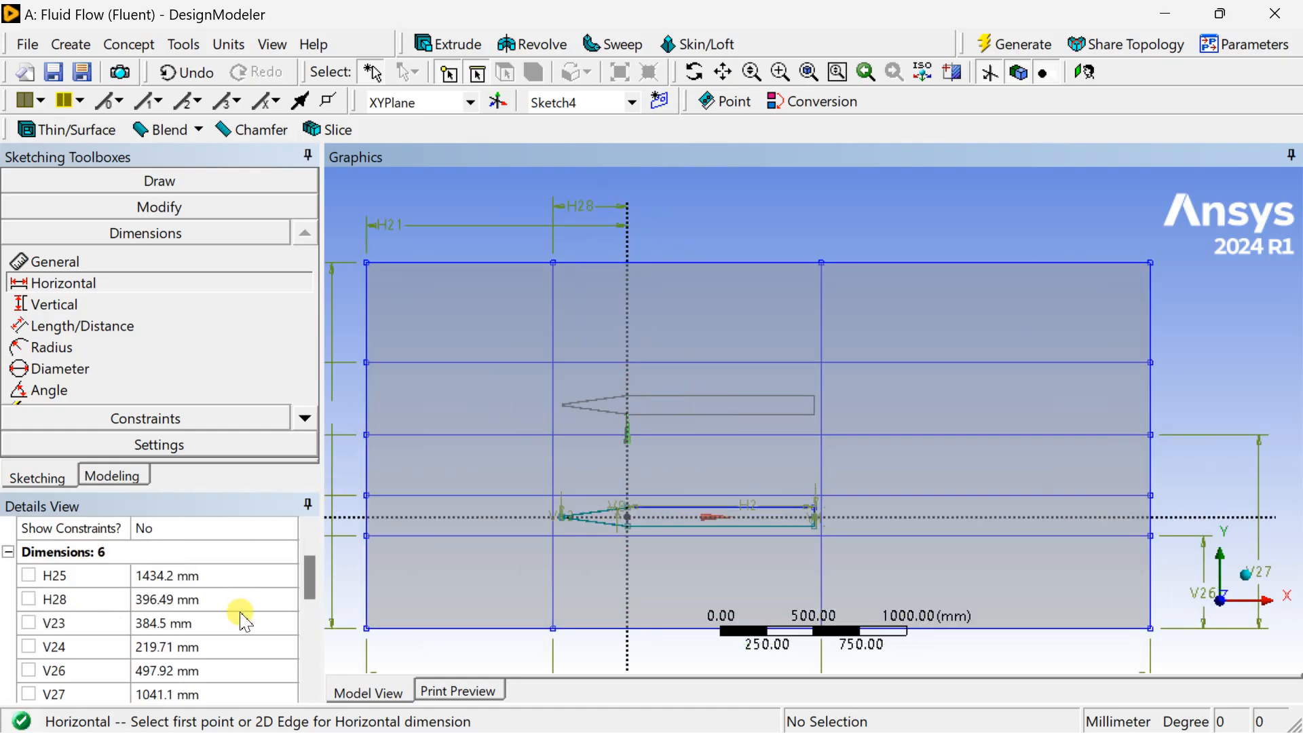
{"action": "left_click", "coordinate": [217, 574]}
{"action": "scroll", "coordinate": [800, 473], "scroll_direction": "down", "scroll_amount": 1}
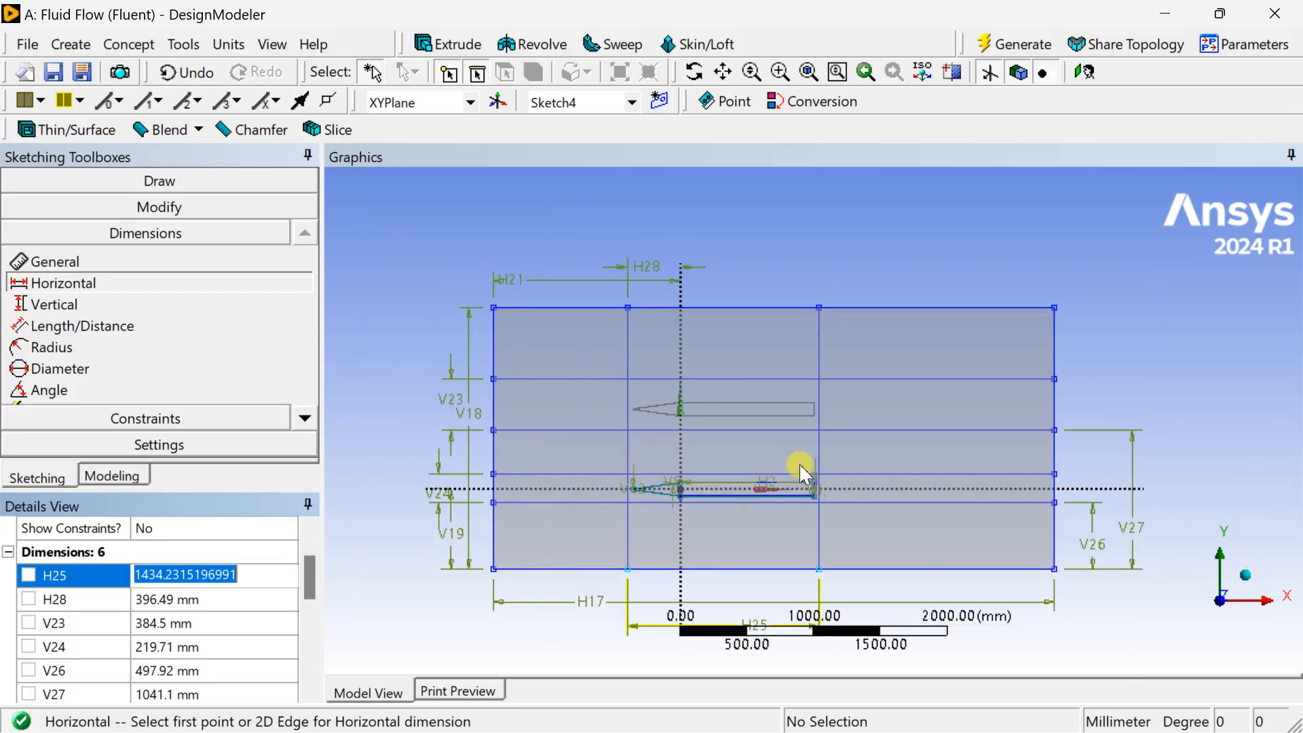
{"action": "middle_click_drag", "start_coordinate": [834, 509], "coordinate": [837, 431], "text": "ctrl"}
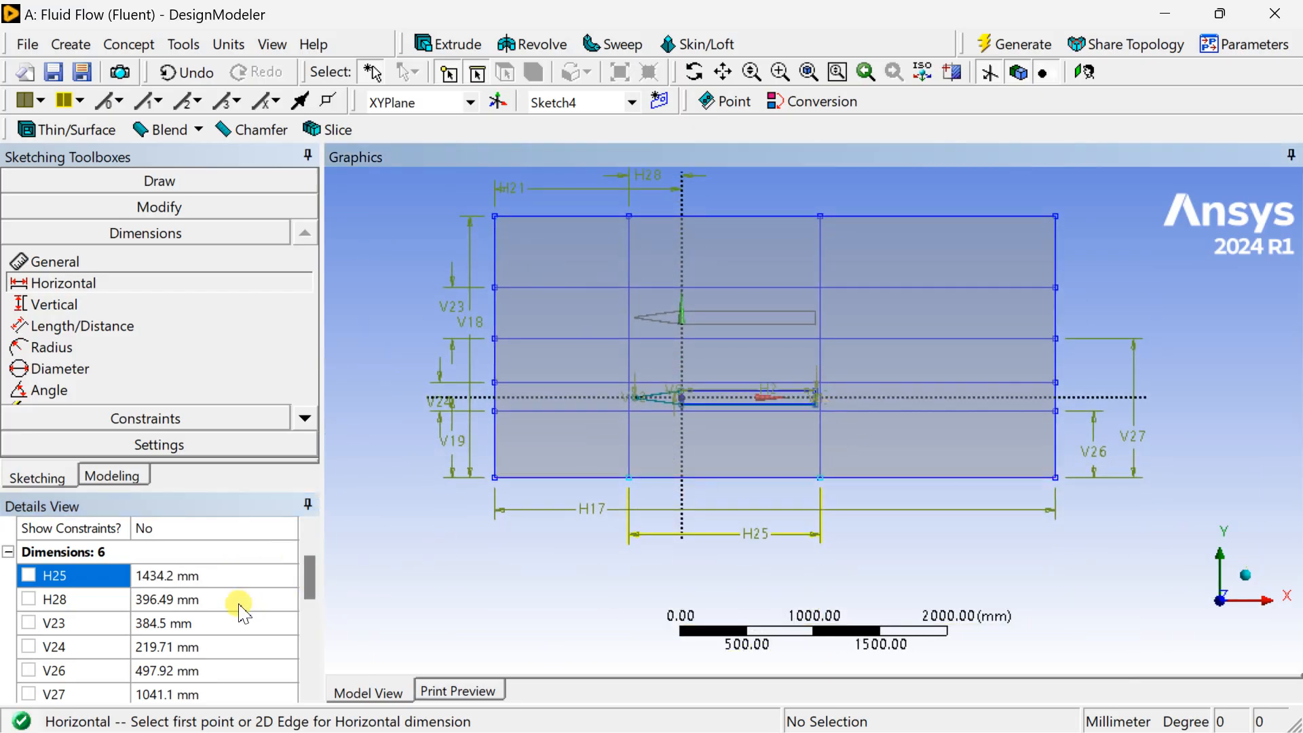
{"action": "left_click", "coordinate": [226, 576]}
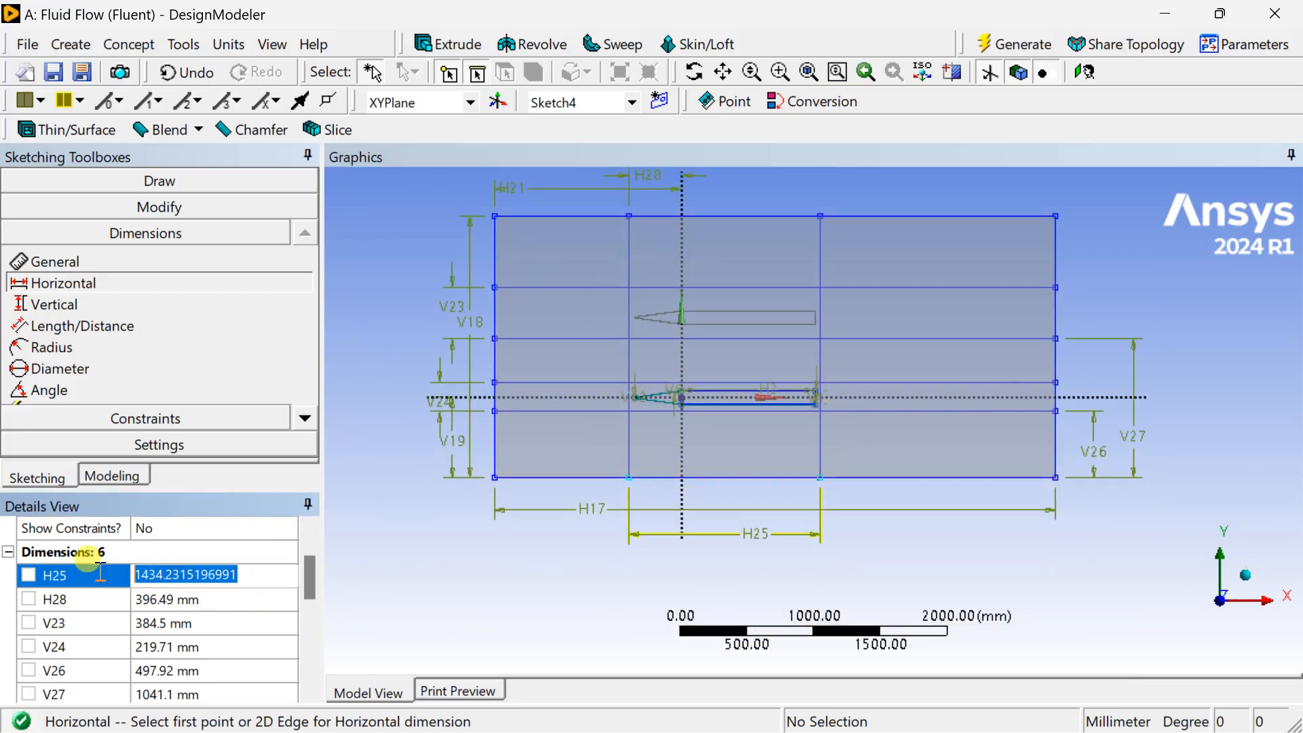
{"action": "type", "text": "1450"}
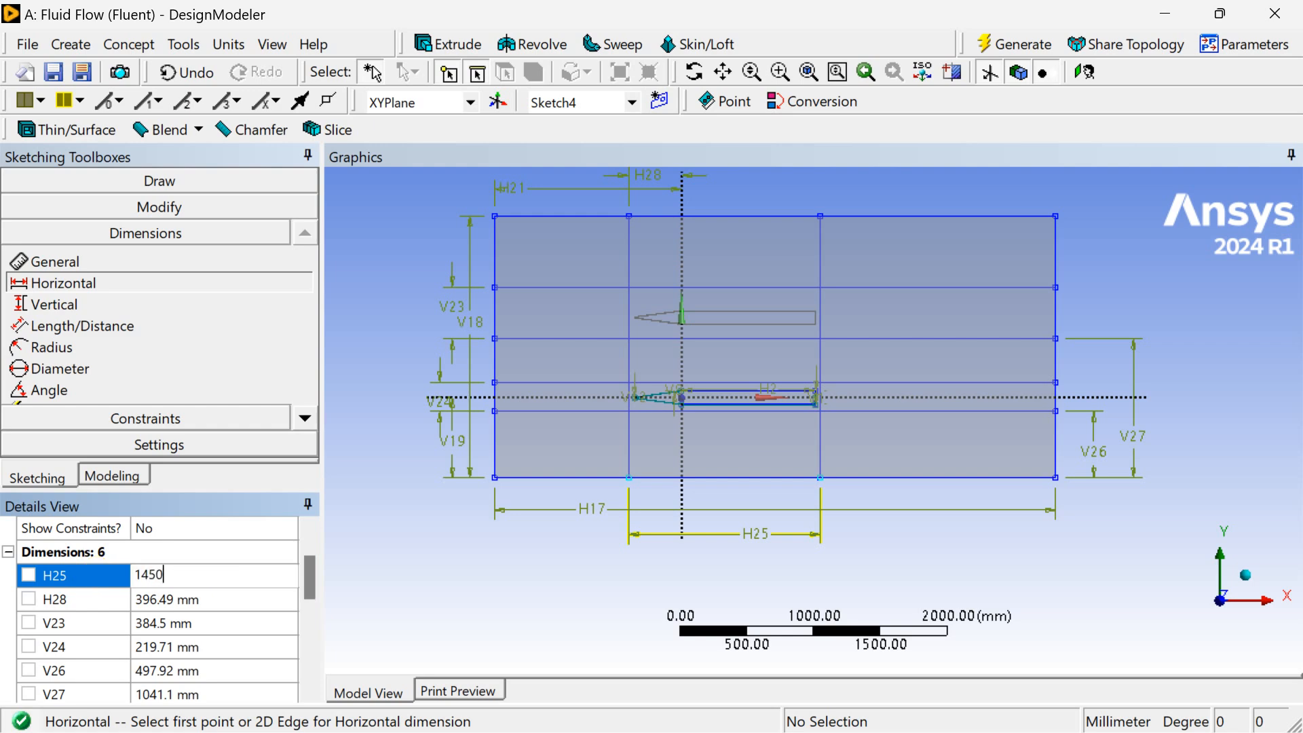
{"action": "left_click", "coordinate": [98, 574]}
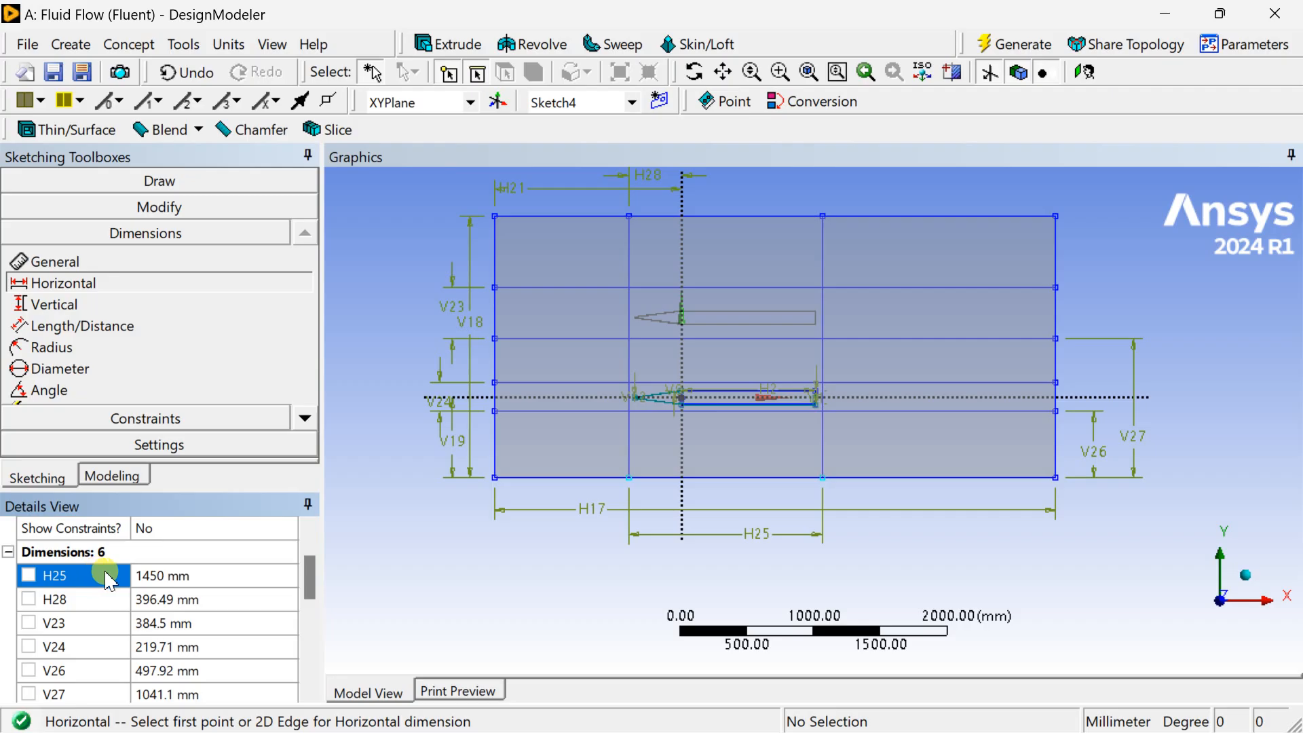
- Set the distance from the vertical axis to the dividing line before the tapered tips to 400 mm
{"action": "left_click", "coordinate": [189, 606]}
{"action": "left_click", "coordinate": [192, 604]}
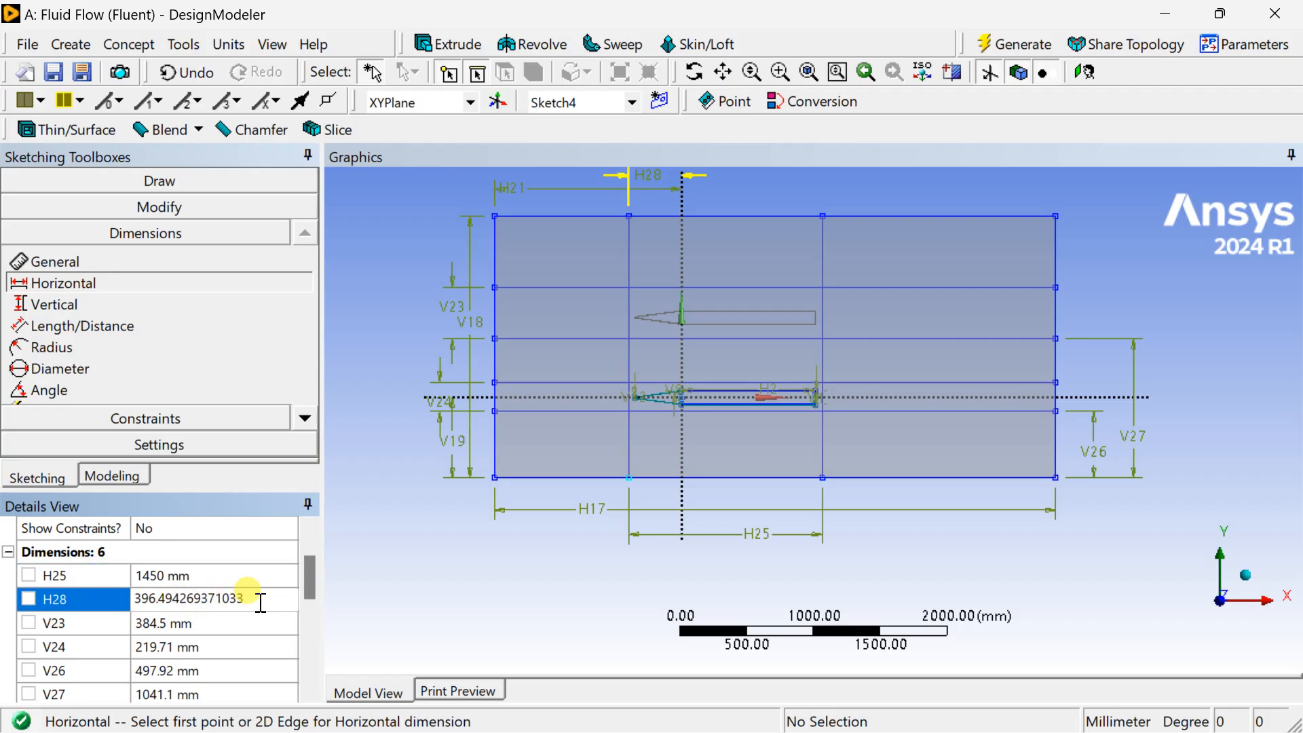
{"action": "left_click_drag", "start_coordinate": [261, 601], "coordinate": [67, 580]}
{"action": "type", "text": "400"}
{"action": "key", "text": "Return"}
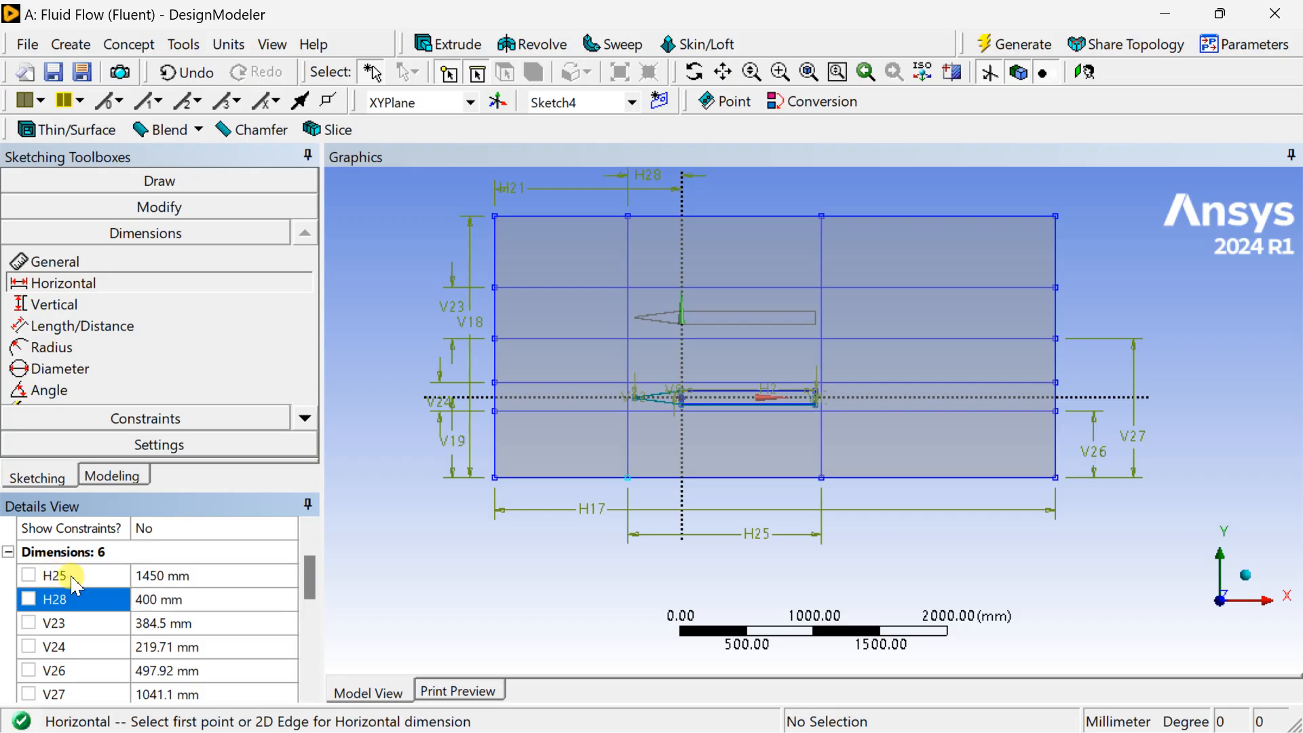
- Set the spacing of the line pair around the upper channel to 300 mm
{"action": "left_click", "coordinate": [165, 624]}
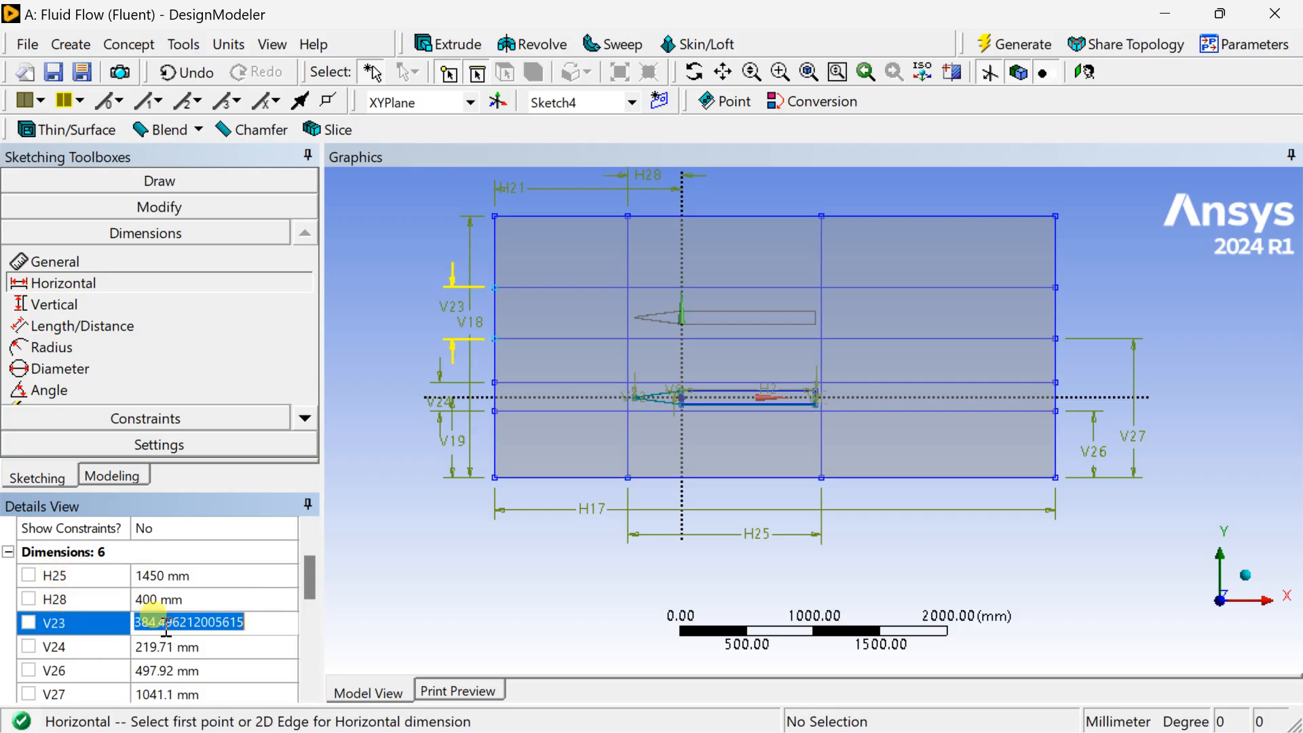
{"action": "type", "text": "300"}
{"action": "key", "text": "Return"}
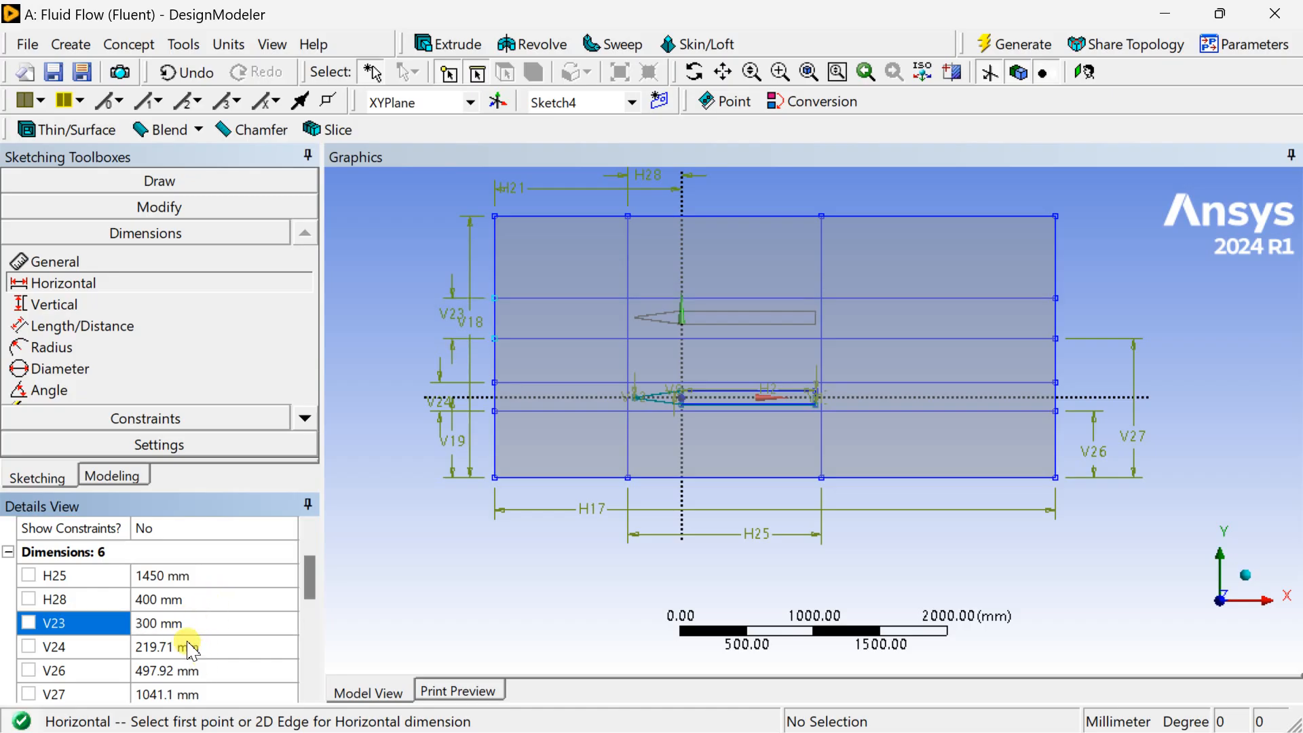
- Set the line just below the upper channel 1100 mm above the bottom edge and the upper line pair's spacing to 200 mm
{"action": "left_click", "coordinate": [206, 693]}
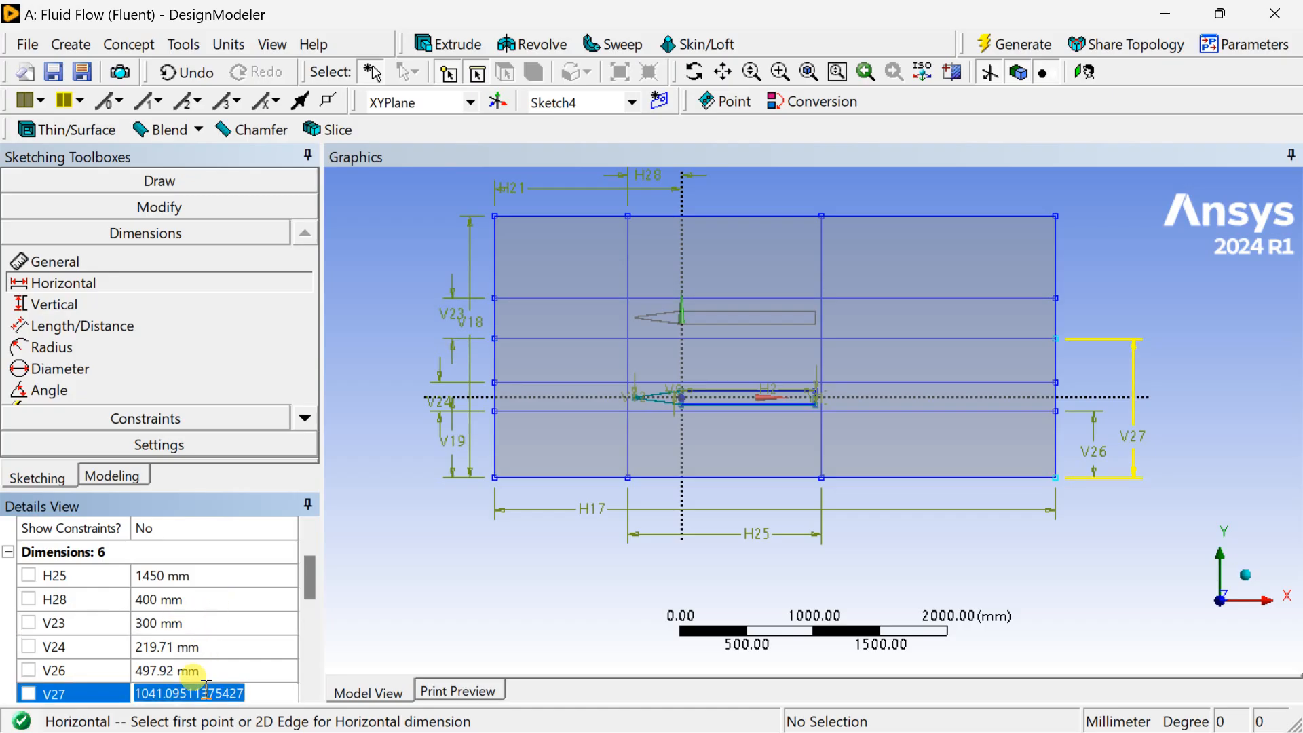
{"action": "type", "text": "1100"}
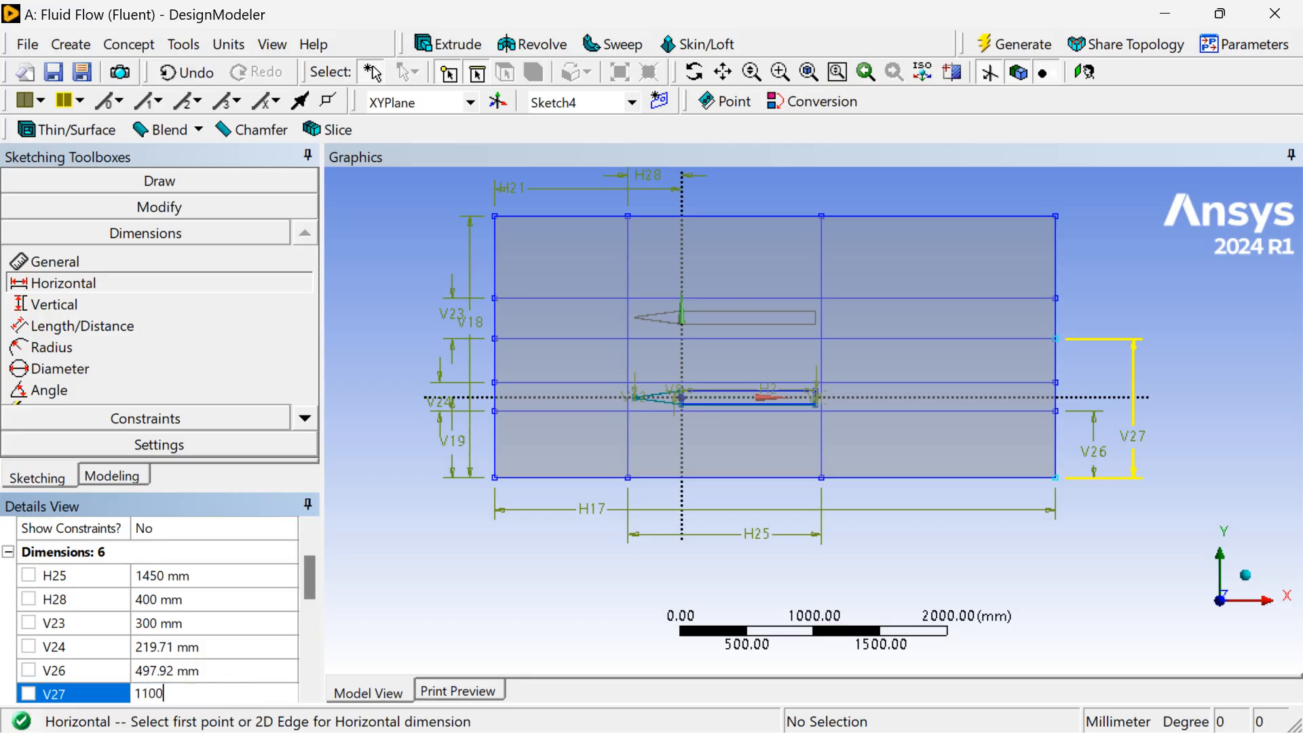
{"action": "key", "text": "Return"}
{"action": "left_click", "coordinate": [189, 598]}
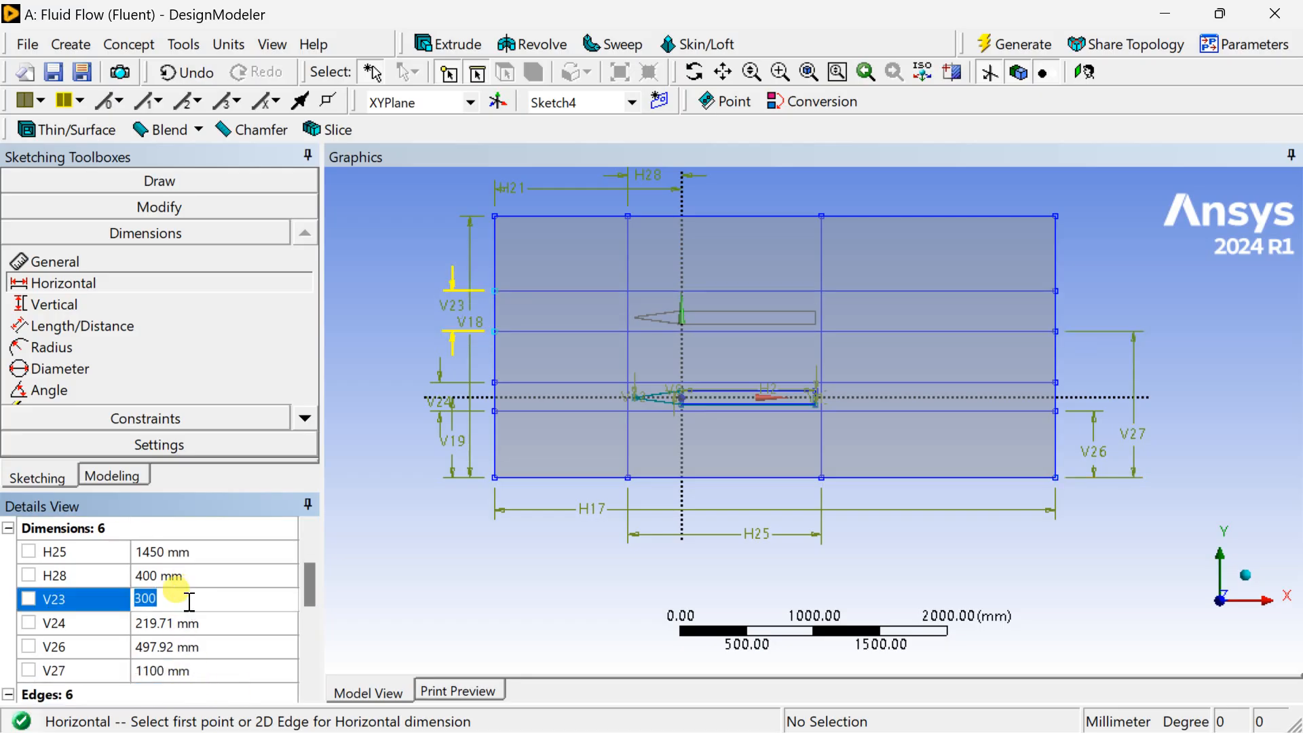
{"action": "type", "text": "200"}
{"action": "key", "text": "Return"}
- Set the lower line pair's spacing to 200 mm and the lowest horizontal line's distance from the bottom edge to 500 mm
{"action": "left_click", "coordinate": [183, 622]}
{"action": "type", "text": "200"}
{"action": "key", "text": "Return"}
{"action": "left_click", "coordinate": [186, 646]}
{"action": "type", "text": "00"}
{"action": "key", "text": "Return"}
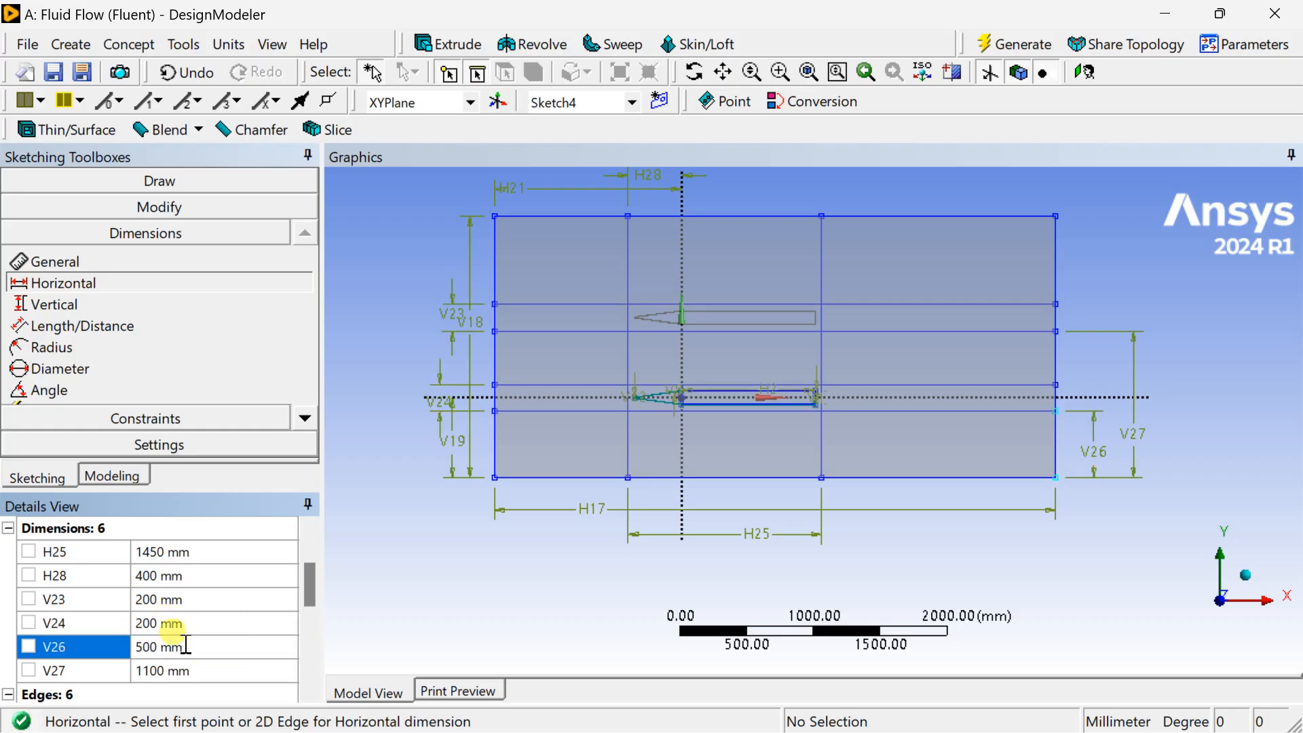
{"action": "left_click", "coordinate": [534, 513]}
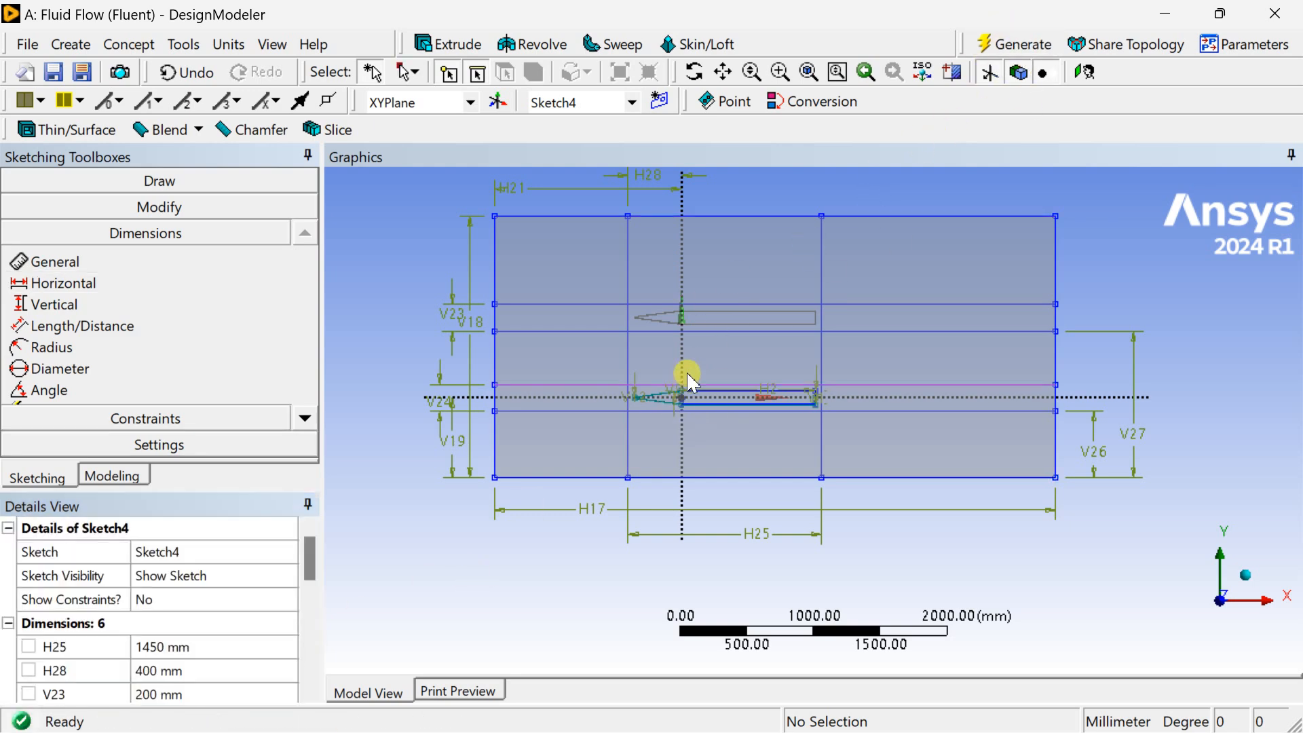
- Create and generate a Lines From Sketches feature from Sketch4, using Add Material
{"action": "scroll", "coordinate": [675, 381], "scroll_direction": "up", "scroll_amount": 2}
{"action": "scroll", "coordinate": [705, 361], "scroll_direction": "down", "scroll_amount": 1}
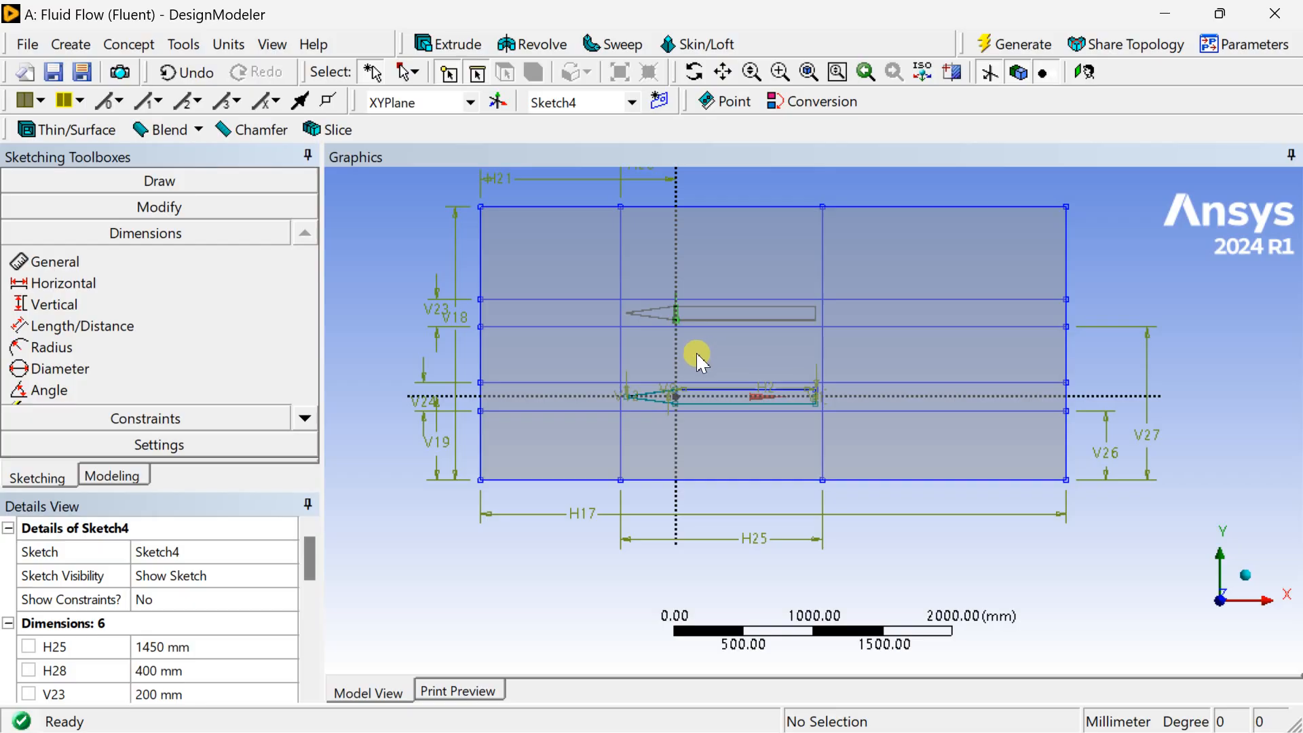
{"action": "left_click", "coordinate": [129, 46]}
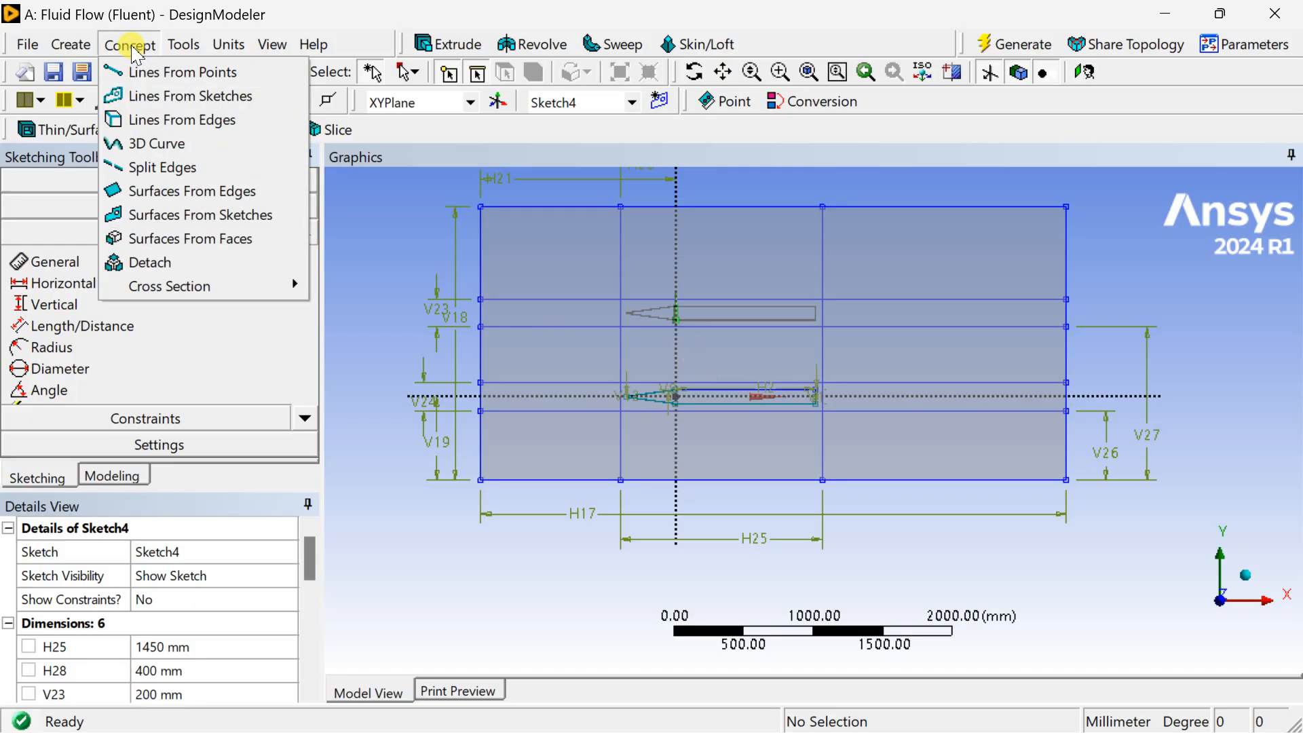
{"action": "left_click", "coordinate": [157, 101]}
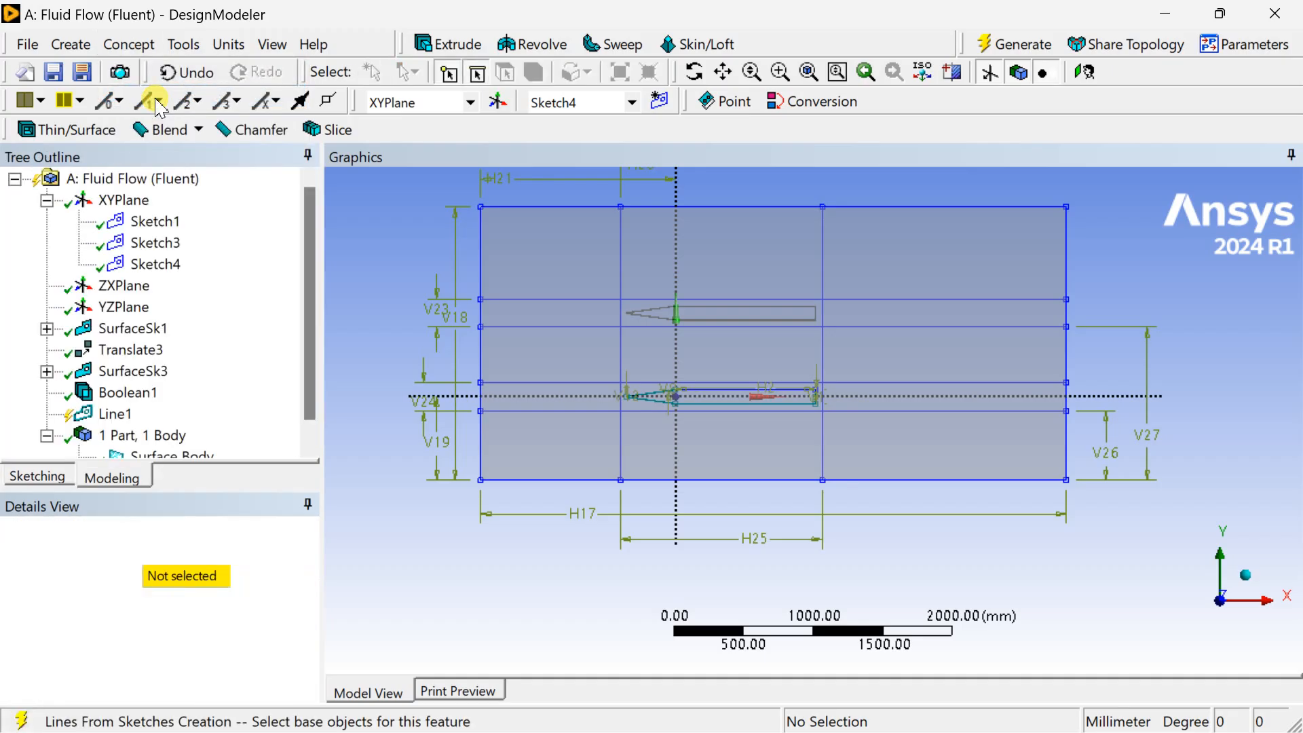
{"action": "left_click", "coordinate": [157, 266]}
{"action": "left_click", "coordinate": [181, 577]}
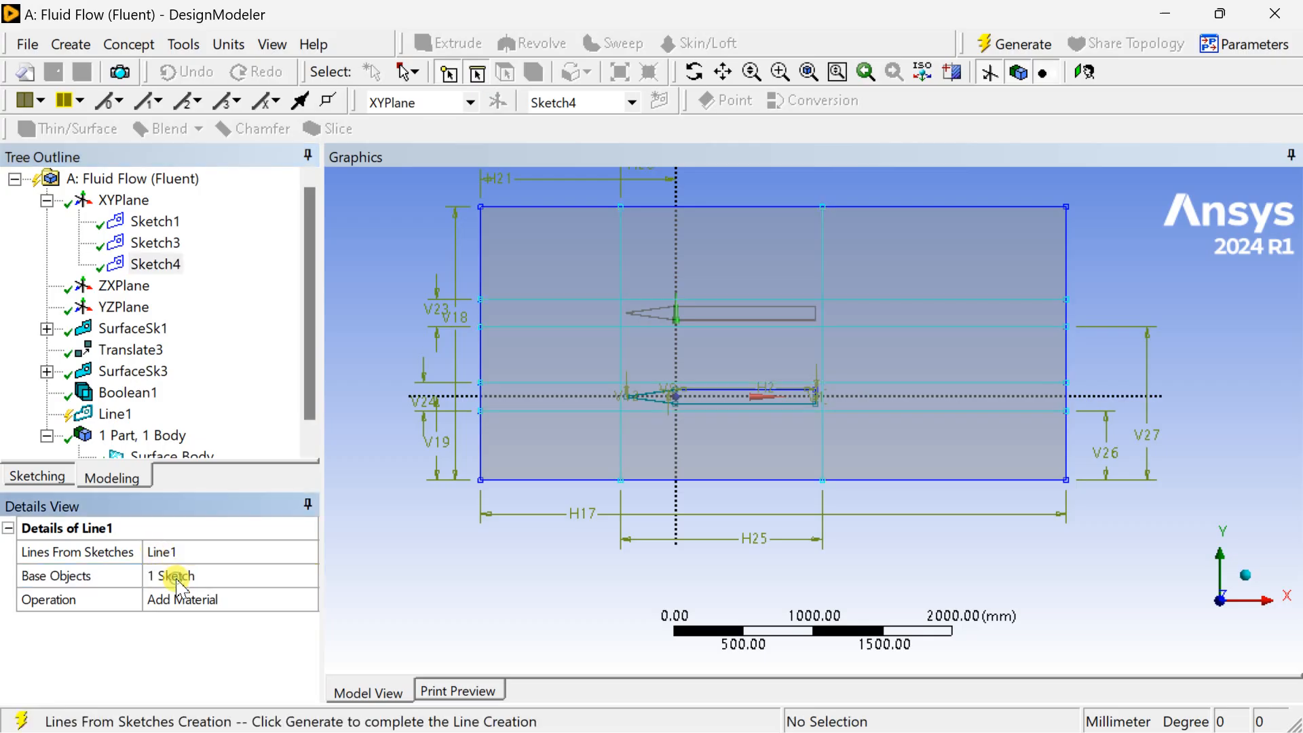
{"action": "left_click", "coordinate": [1011, 49]}
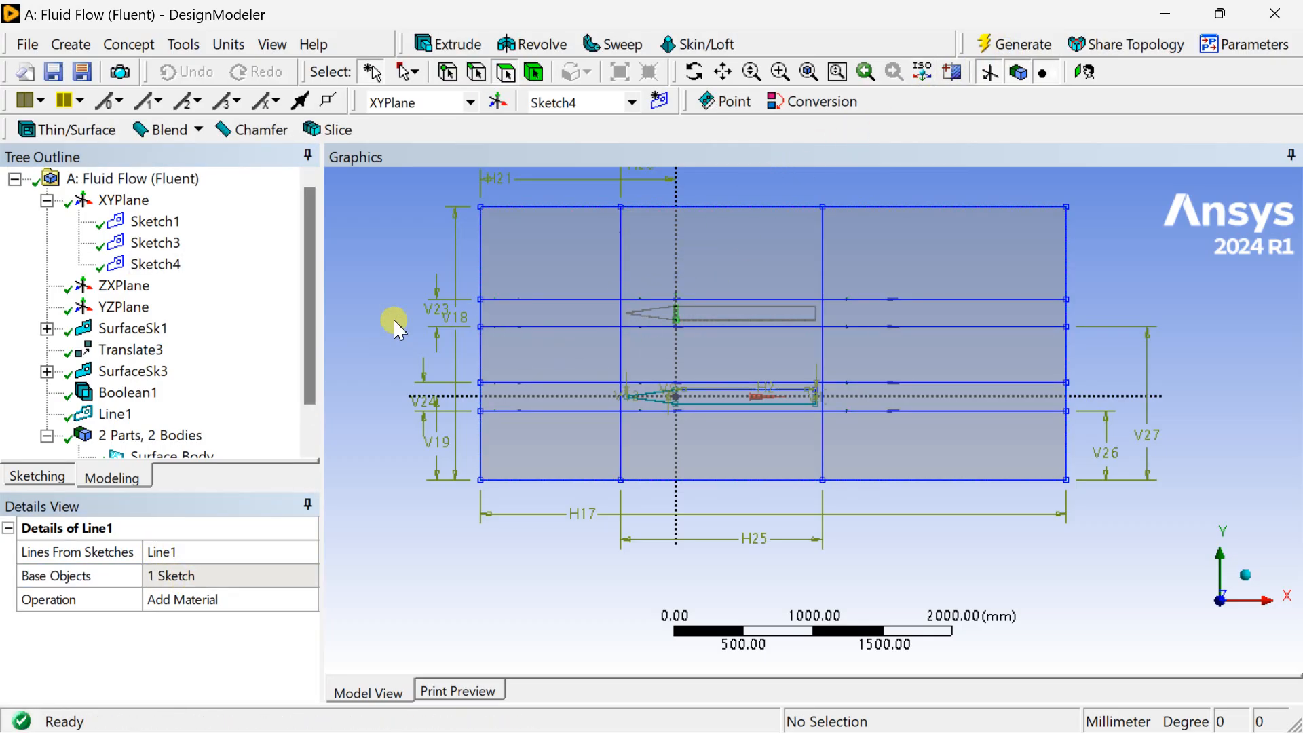
- Start an Edges On Face projection and select the dividing-line segments above the upper channel and along the horizontal pair around it
{"action": "left_click", "coordinate": [180, 46]}
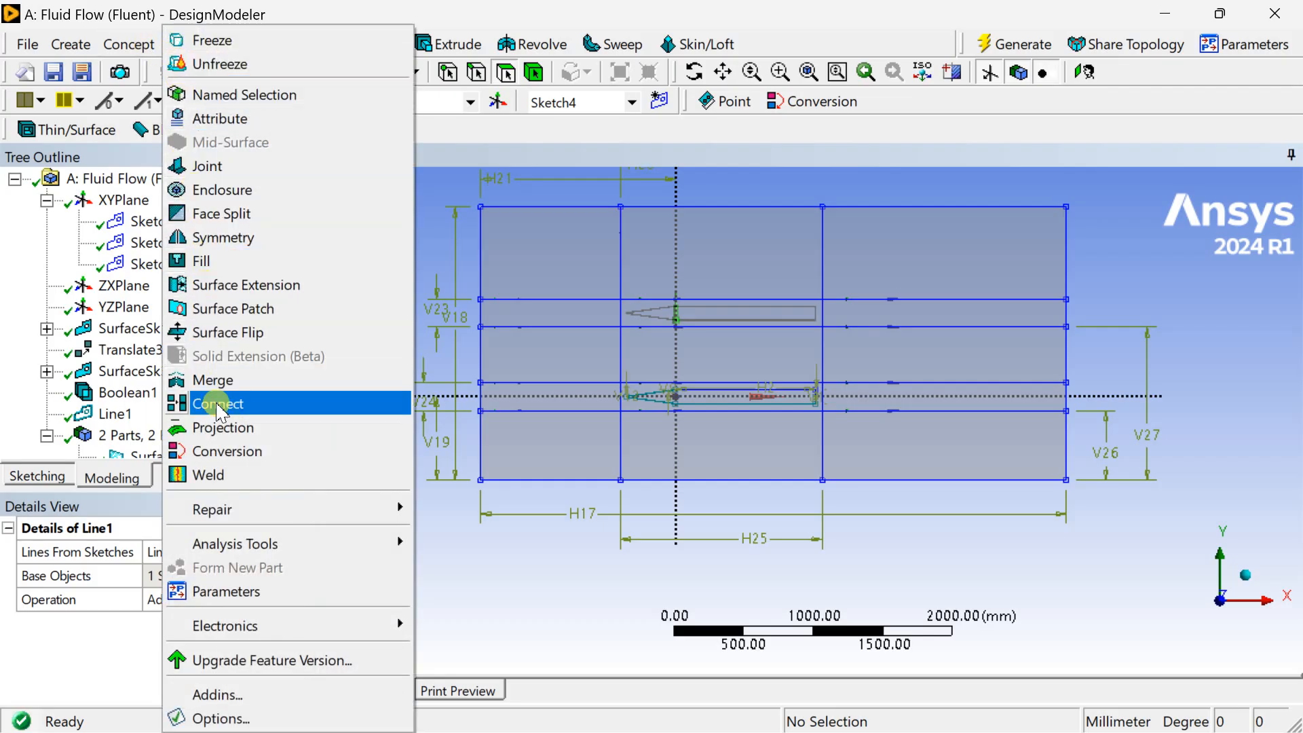
{"action": "left_click", "coordinate": [218, 426]}
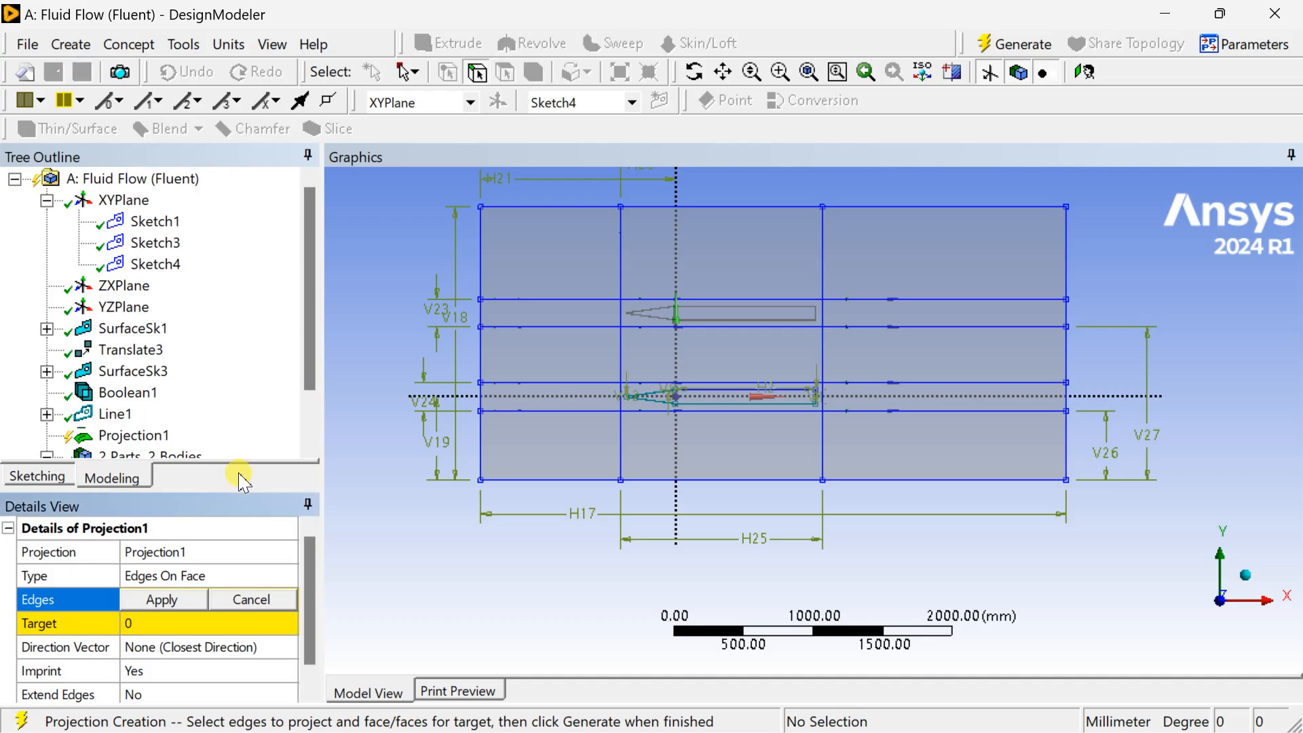
{"action": "scroll", "coordinate": [222, 400], "scroll_direction": "down", "scroll_amount": 1}
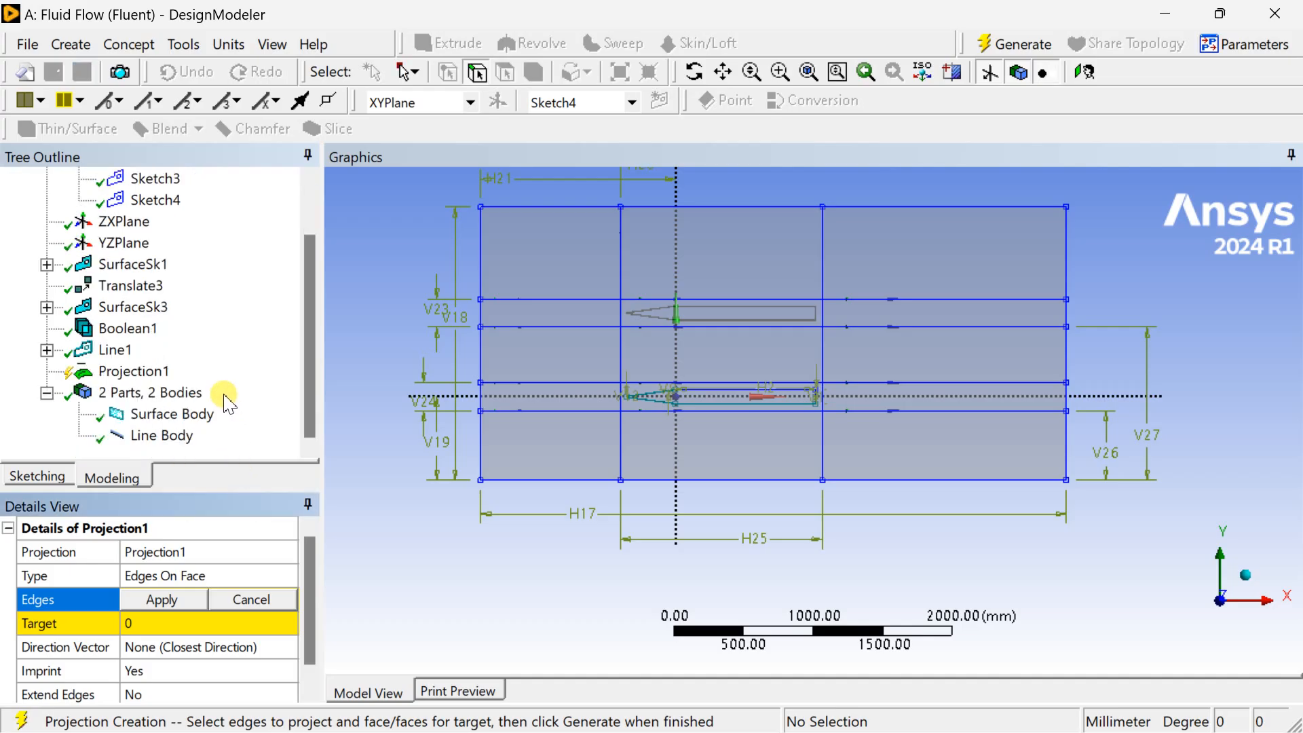
{"action": "left_click", "coordinate": [619, 271]}
{"action": "left_click", "coordinate": [592, 302]}
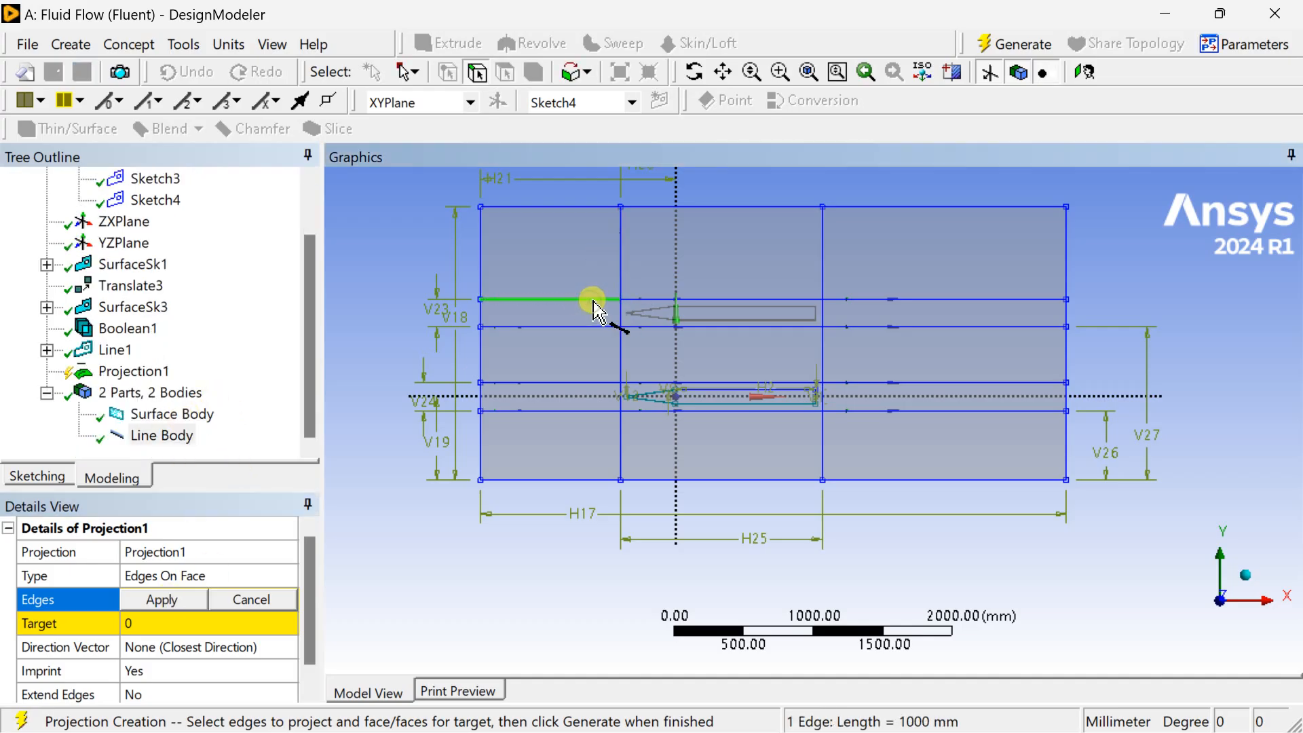
{"action": "left_click", "coordinate": [620, 276], "text": "ctrl"}
{"action": "left_click", "coordinate": [639, 300], "text": "ctrl"}
{"action": "left_click", "coordinate": [824, 273], "text": "ctrl"}
{"action": "left_click", "coordinate": [849, 300], "text": "ctrl"}
{"action": "left_click", "coordinate": [848, 327], "text": "ctrl"}
{"action": "left_click", "coordinate": [752, 327], "text": "ctrl"}
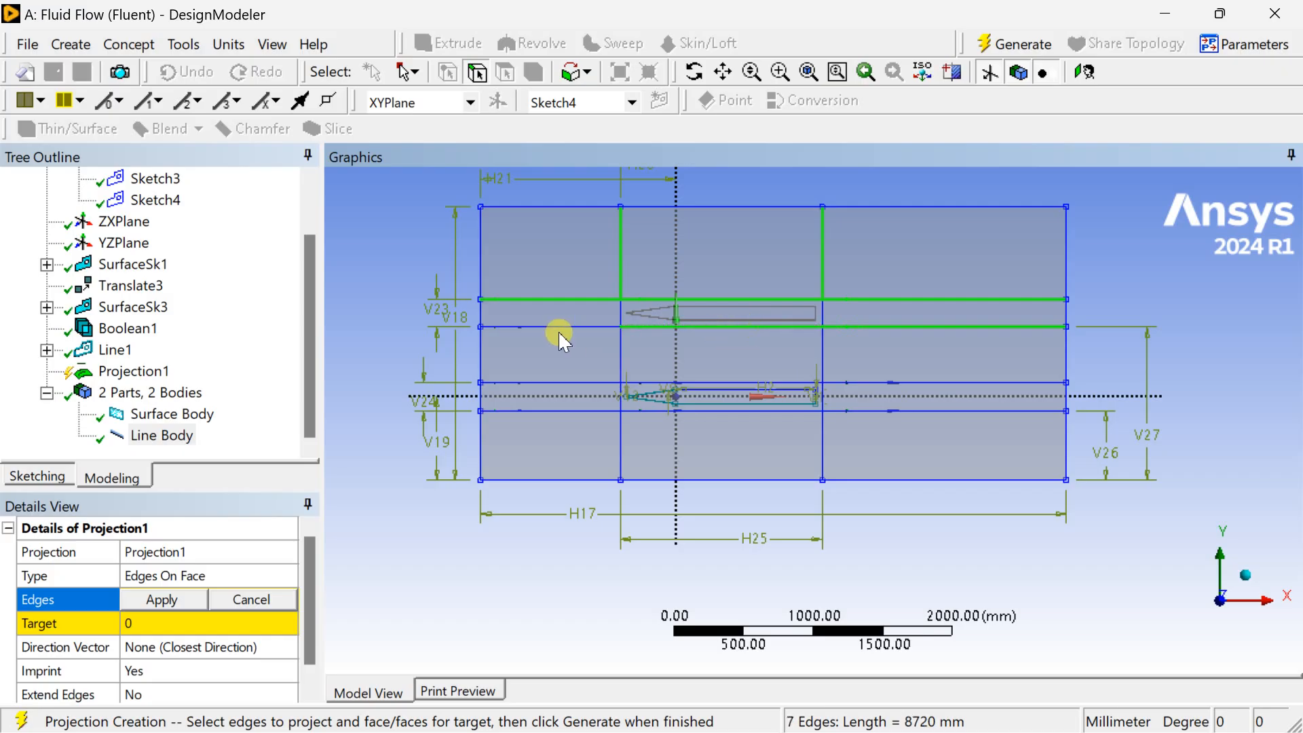
{"action": "left_click", "coordinate": [608, 325], "text": "ctrl"}
{"action": "left_click", "coordinate": [621, 316], "text": "ctrl"}
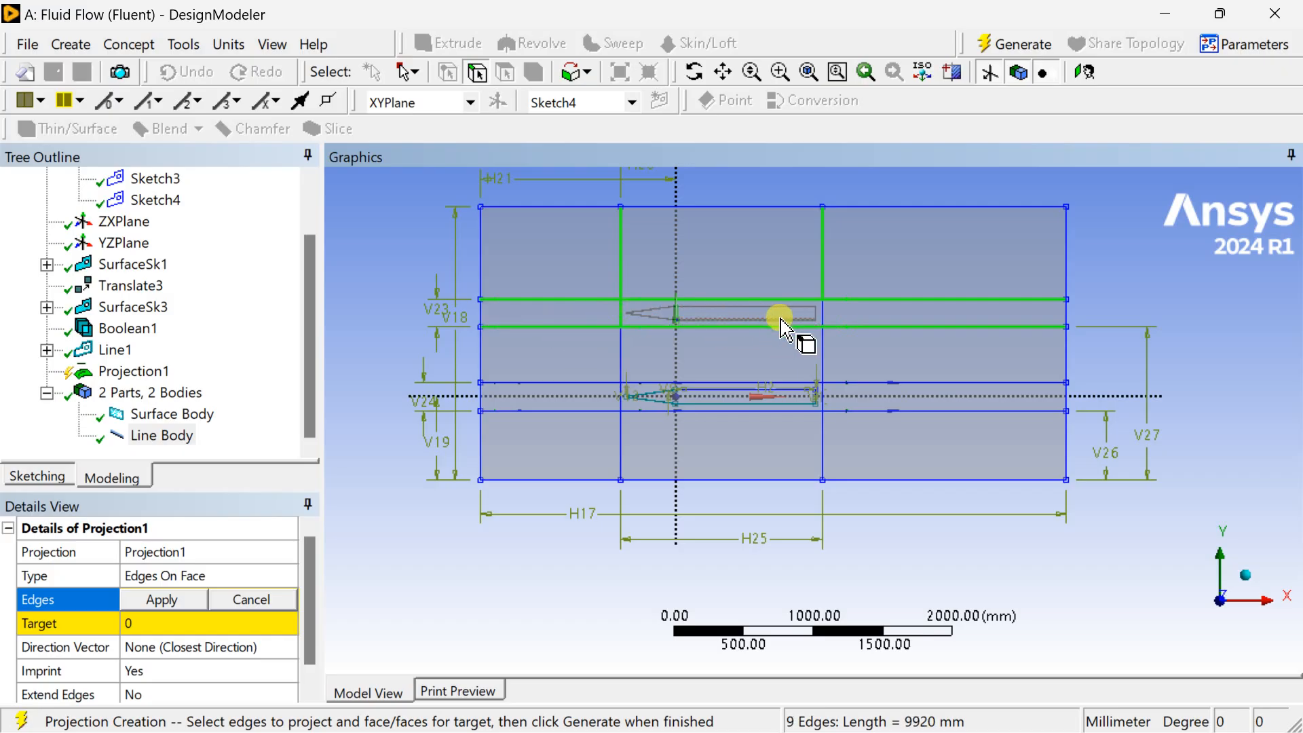
- Add the remaining dividing-line segments down to the rectangle's bottom edge and apply the whole selection as the projection edges
{"action": "left_click", "coordinate": [823, 333], "text": "ctrl"}
{"action": "left_click", "coordinate": [824, 350], "text": "ctrl"}
{"action": "left_click", "coordinate": [860, 382], "text": "ctrl"}
{"action": "left_click", "coordinate": [620, 351], "text": "ctrl"}
{"action": "left_click", "coordinate": [592, 382], "text": "ctrl"}
{"action": "left_click", "coordinate": [629, 384], "text": "ctrl"}
{"action": "left_click", "coordinate": [623, 399], "text": "ctrl"}
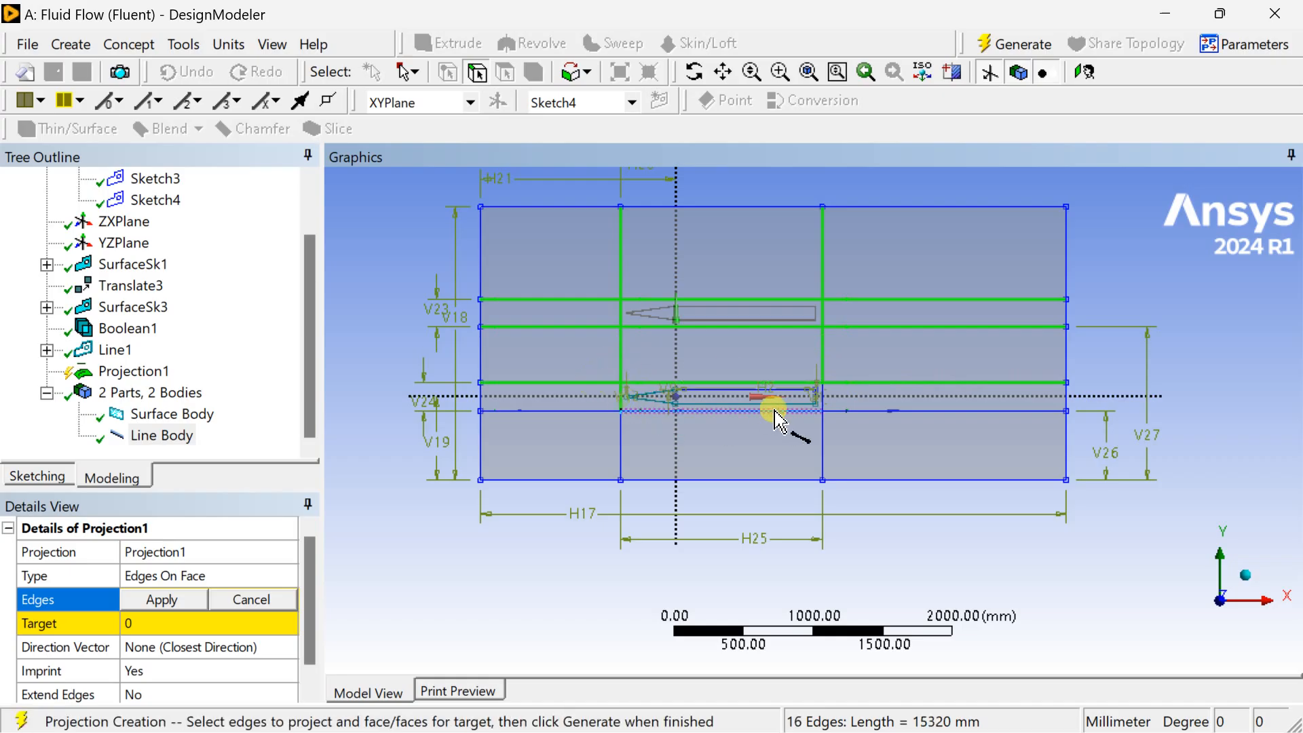
{"action": "left_click", "coordinate": [823, 399], "text": "ctrl"}
{"action": "left_click", "coordinate": [841, 411], "text": "ctrl"}
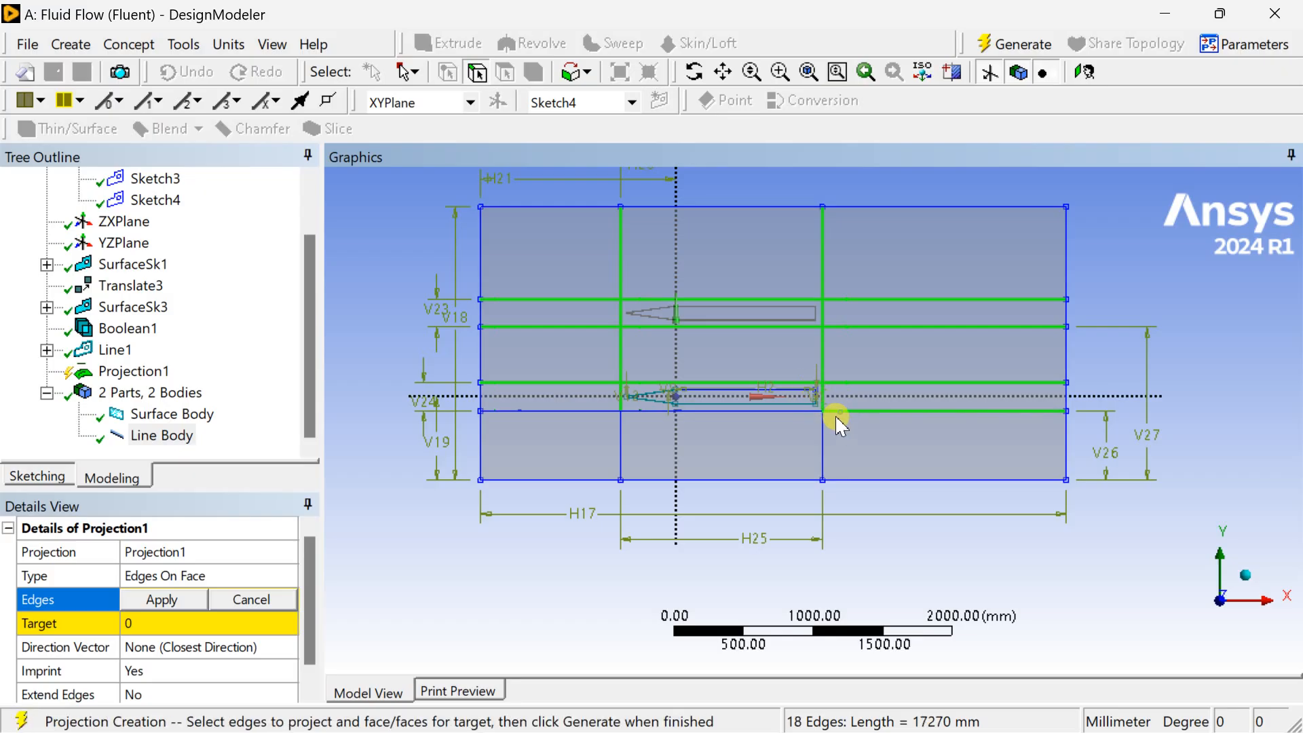
{"action": "left_click", "coordinate": [823, 440], "text": "ctrl"}
{"action": "left_click", "coordinate": [746, 412], "text": "ctrl"}
{"action": "left_click", "coordinate": [619, 449], "text": "ctrl"}
{"action": "left_click", "coordinate": [590, 411], "text": "ctrl"}
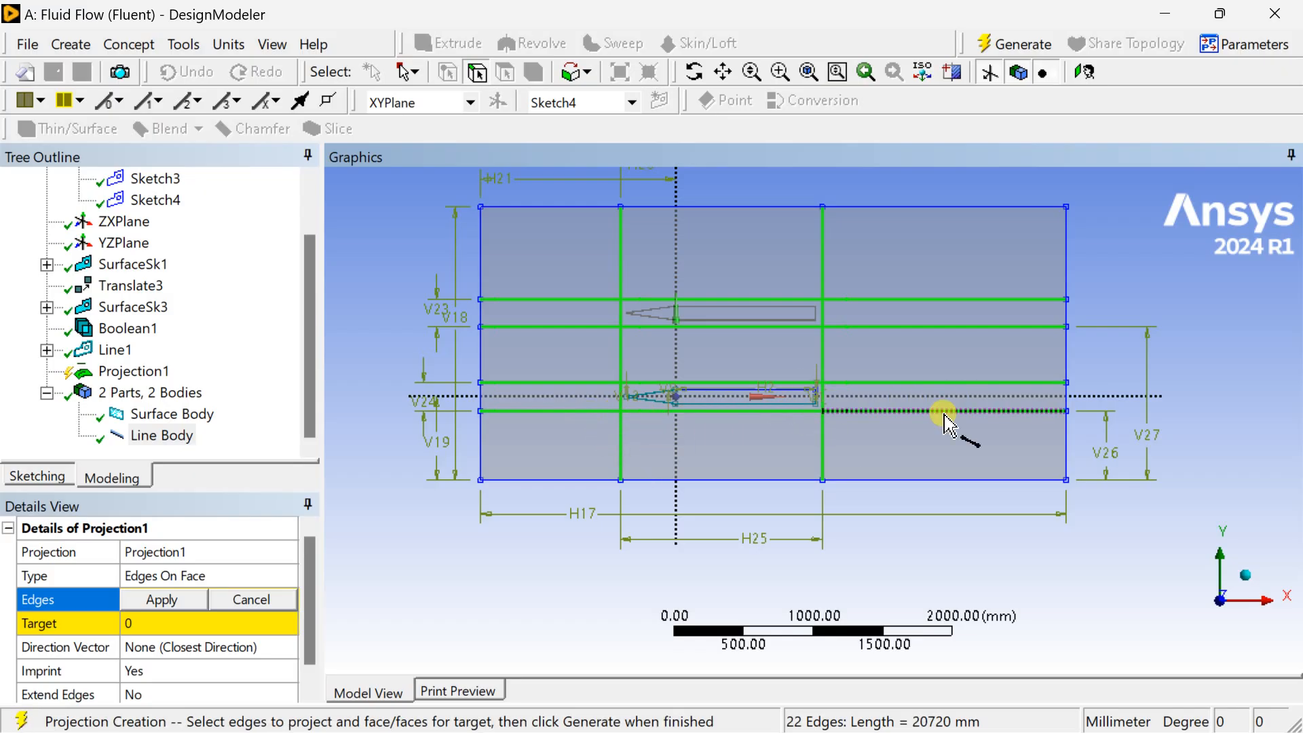
{"action": "left_click", "coordinate": [166, 600]}
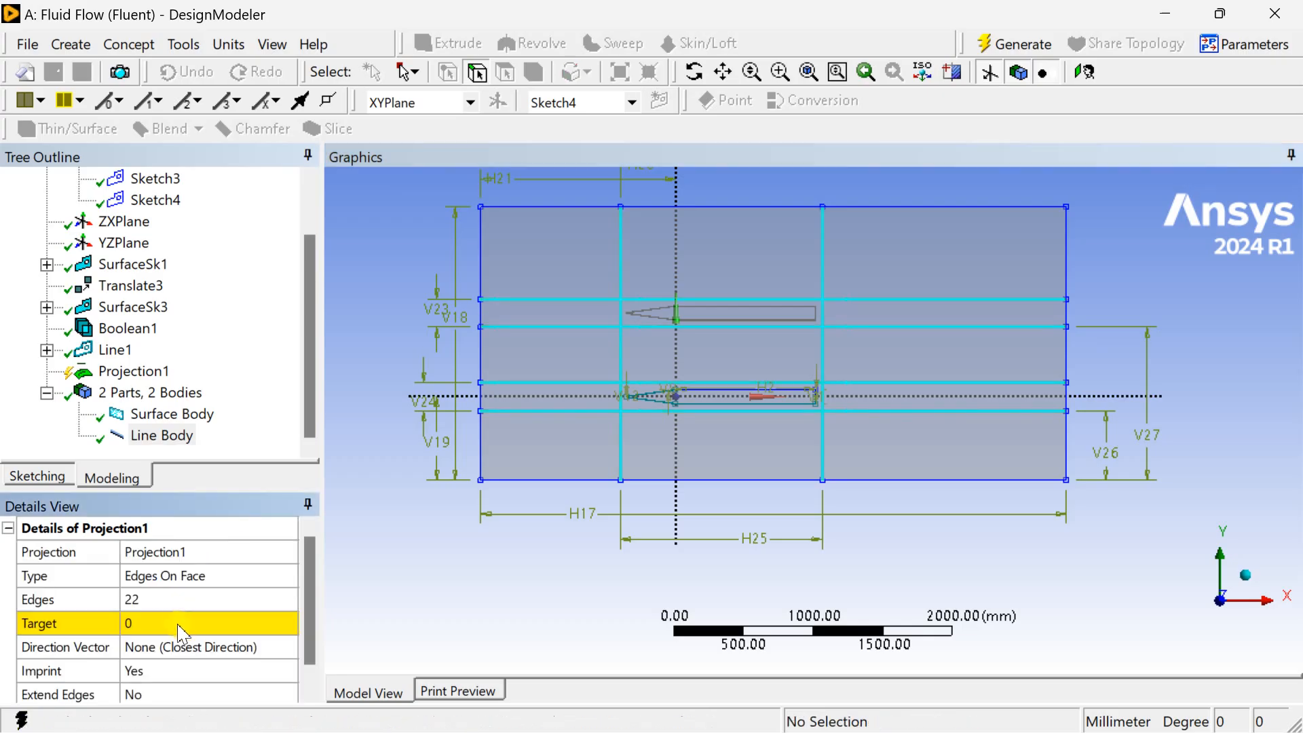
- Set the rectangular domain face as the projection target, then generate the imprint and check the resulting split faces
{"action": "left_click", "coordinate": [181, 623]}
{"action": "left_click", "coordinate": [571, 453]}
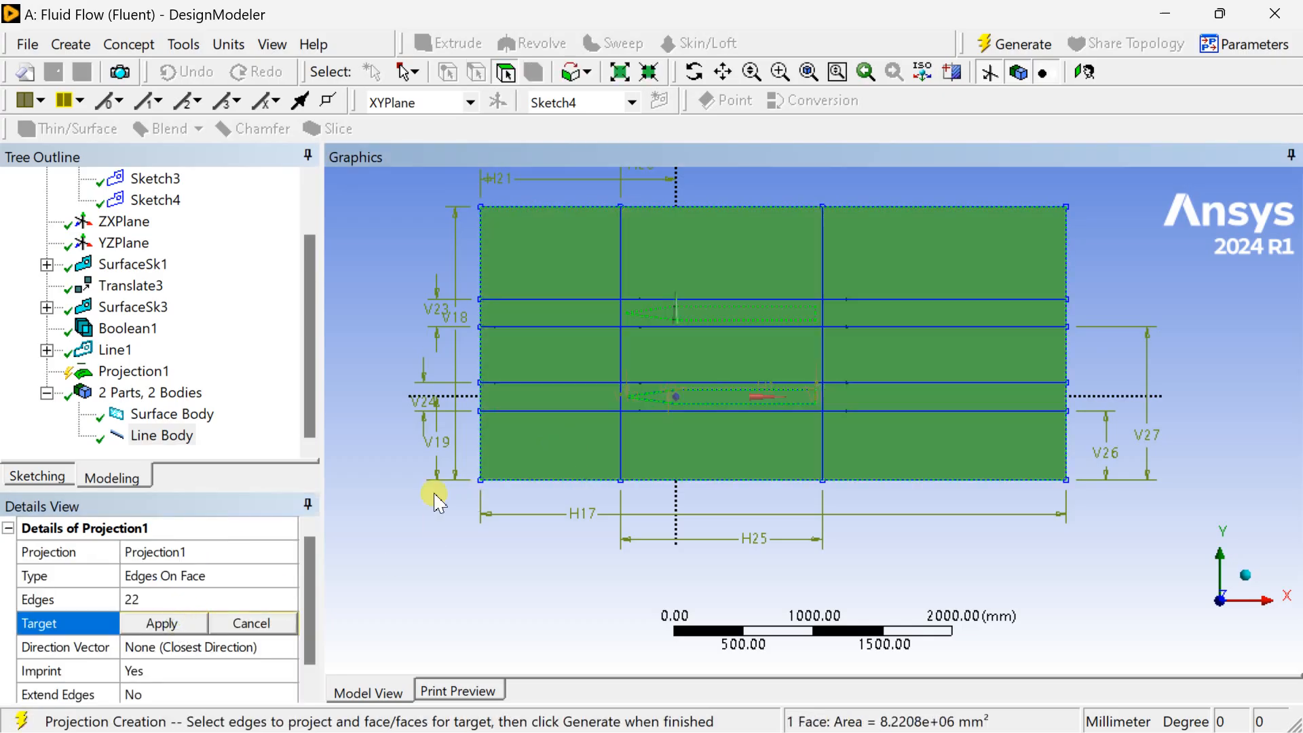
{"action": "left_click", "coordinate": [189, 622]}
{"action": "scroll", "coordinate": [230, 611], "scroll_direction": "down", "scroll_amount": 1}
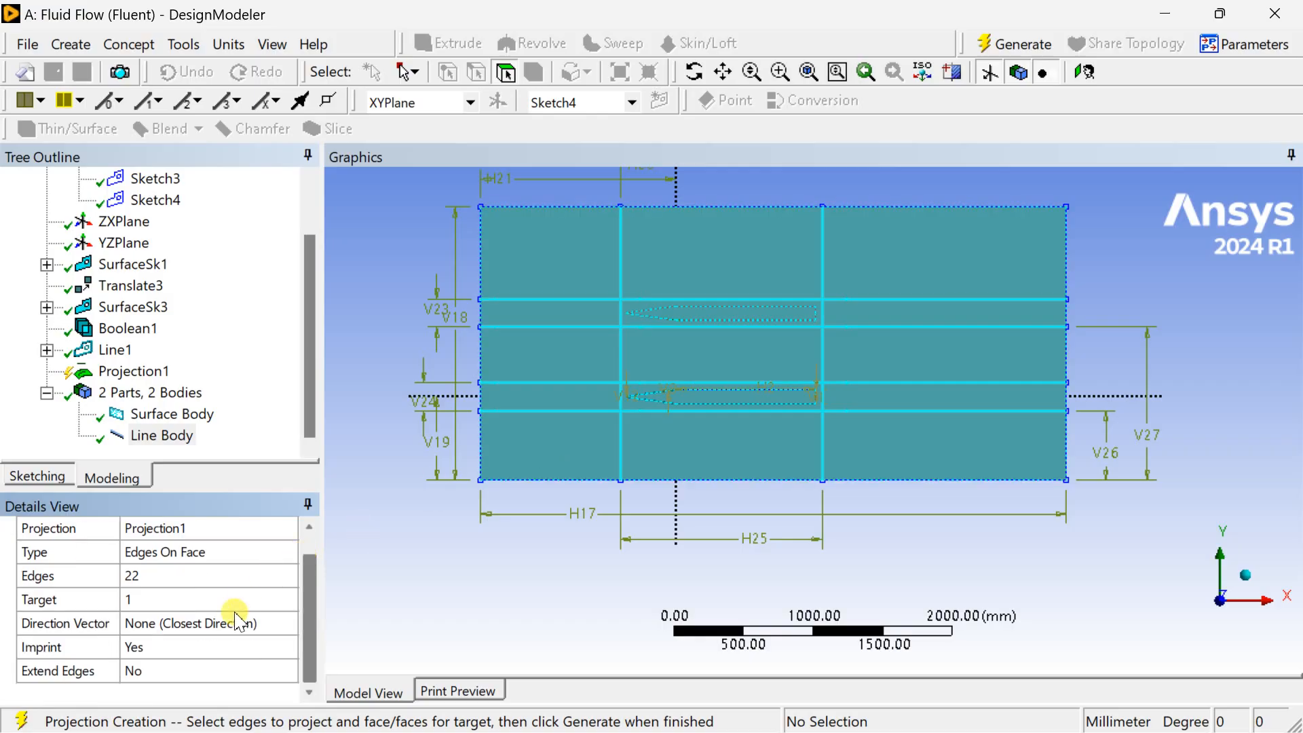
{"action": "left_click", "coordinate": [1009, 46]}
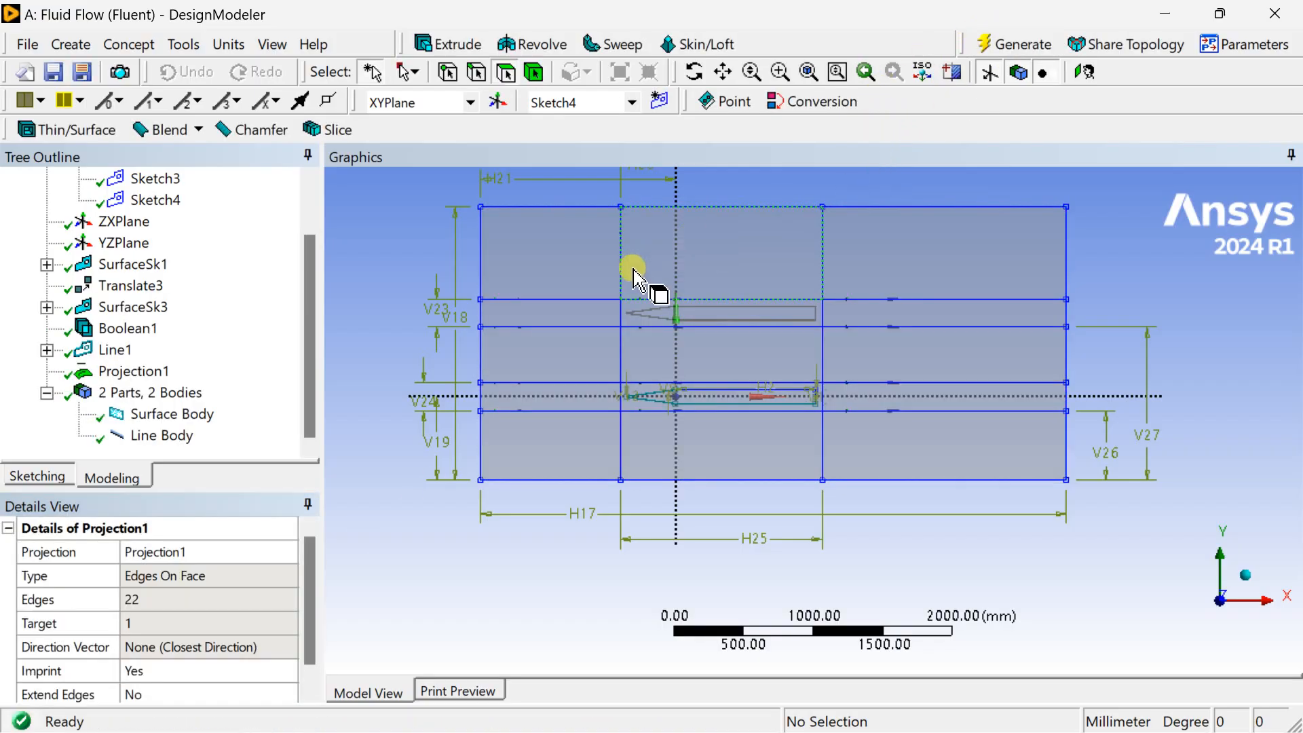
{"action": "left_click", "coordinate": [692, 262]}
{"action": "left_click", "coordinate": [638, 316]}
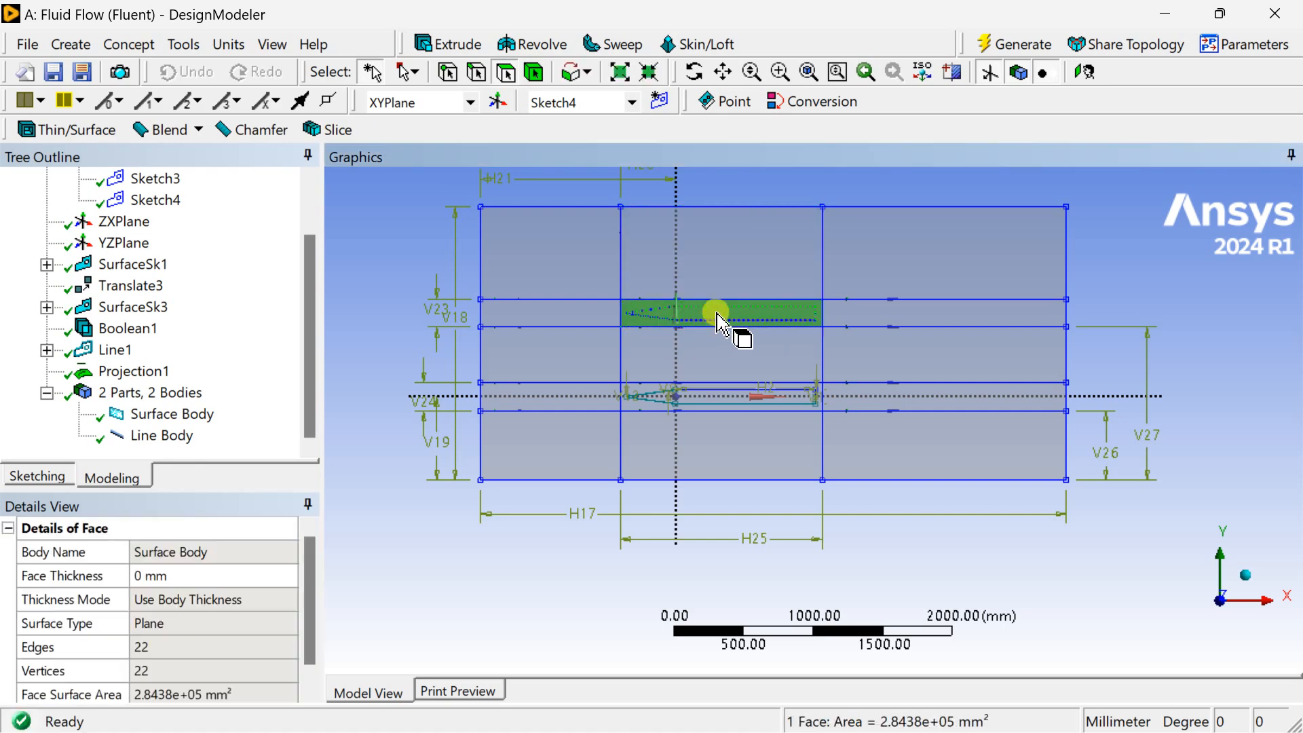
- Inspect the split faces between and below the channels and those downstream of them by selecting each one individually
{"action": "left_click", "coordinate": [761, 346]}
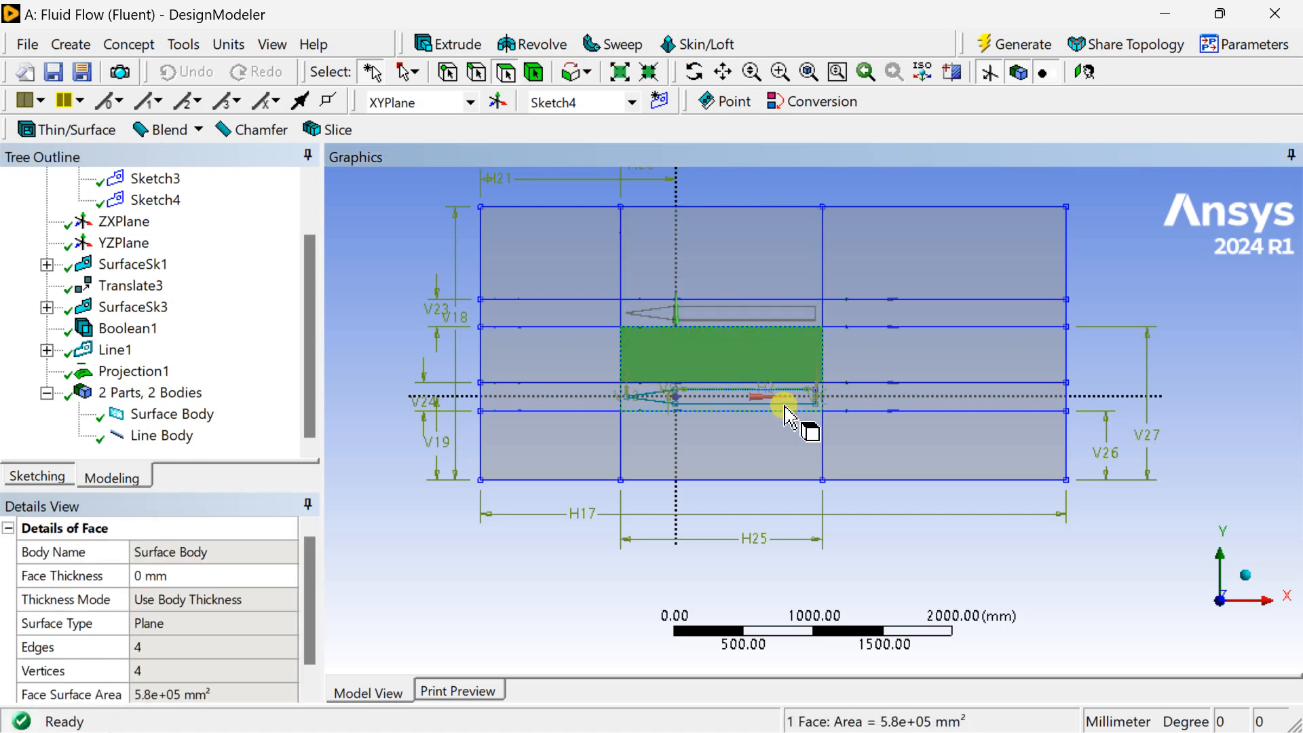
{"action": "scroll", "coordinate": [780, 400], "scroll_direction": "up", "scroll_amount": 4}
{"action": "left_click", "coordinate": [786, 407]}
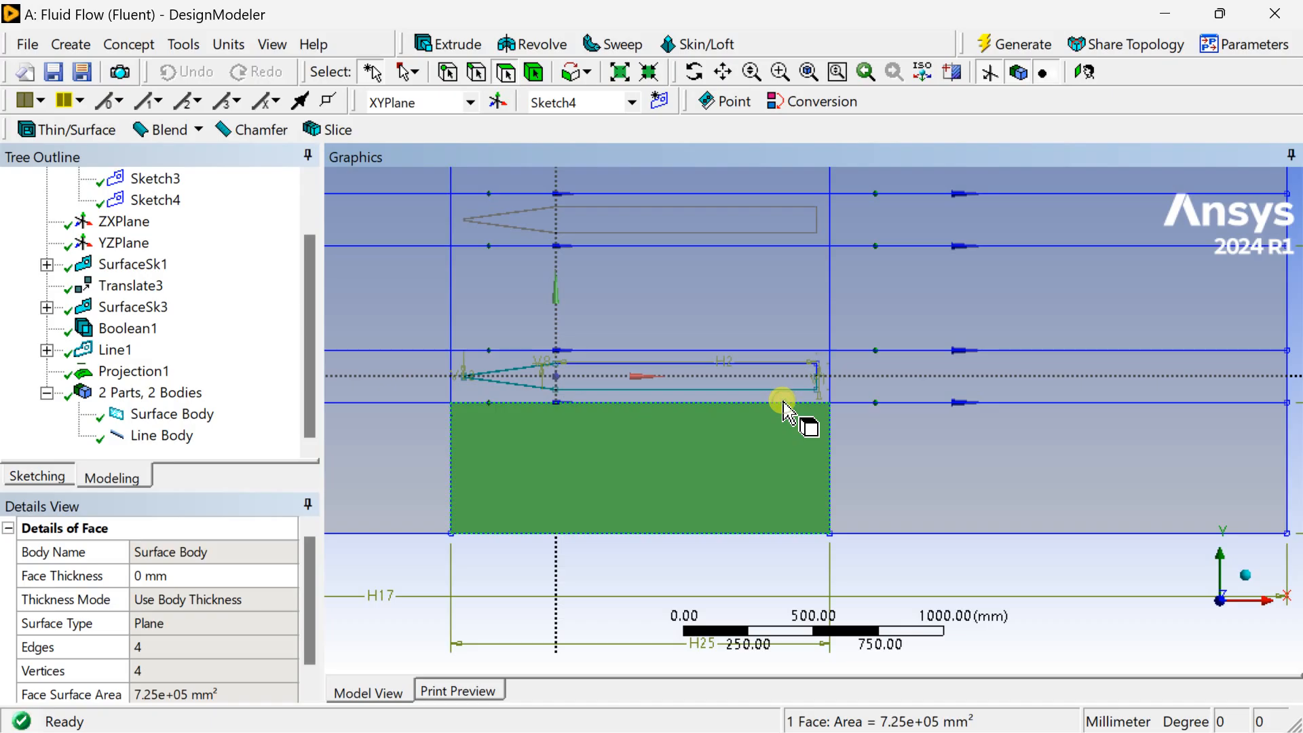
{"action": "left_click", "coordinate": [950, 381]}
{"action": "left_click", "coordinate": [934, 444]}
{"action": "scroll", "coordinate": [787, 434], "scroll_direction": "down", "scroll_amount": 4}
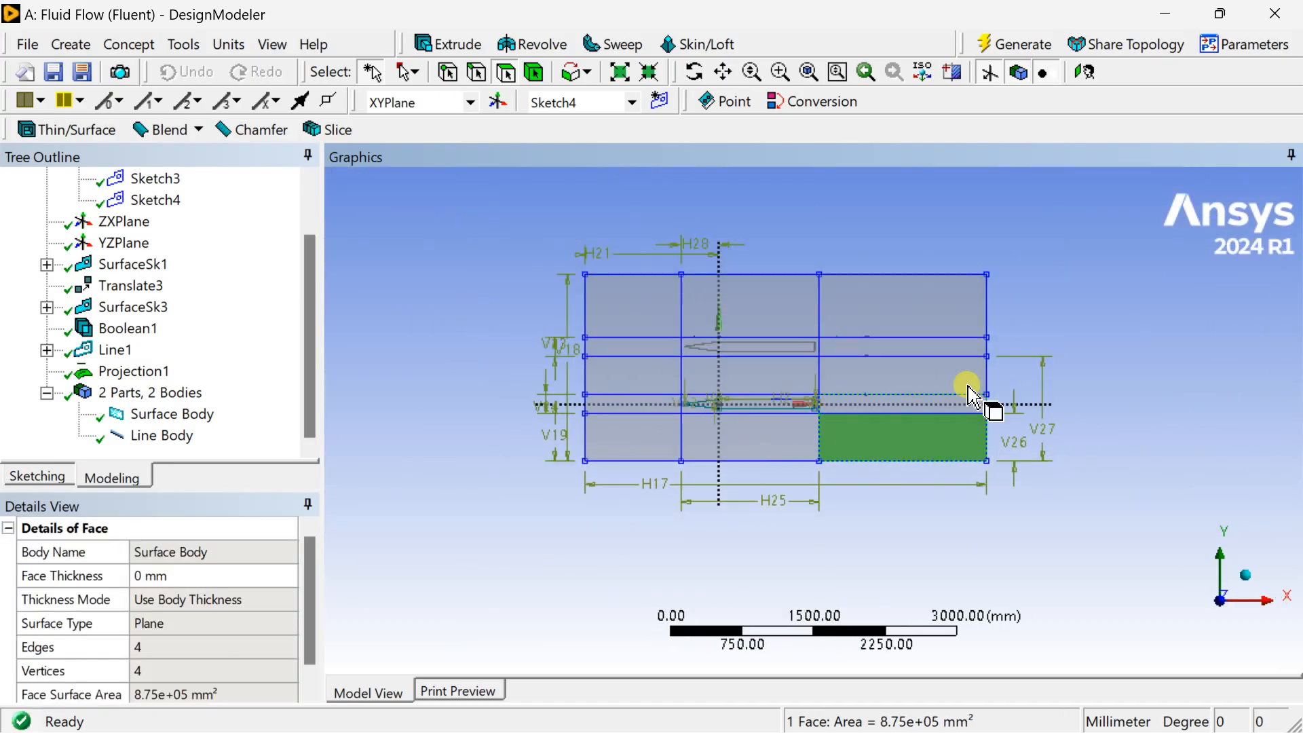
{"action": "left_click", "coordinate": [1042, 271]}
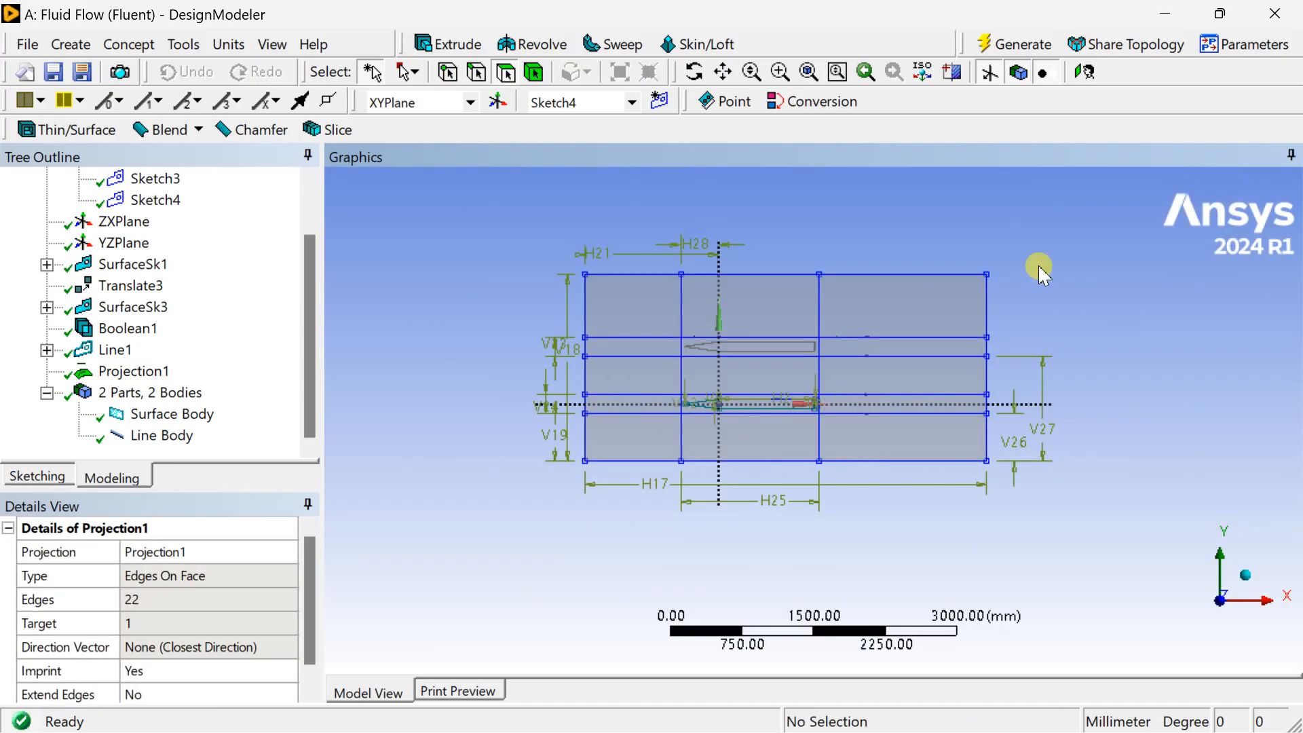
- Regenerate the model and suppress the Line Body, checking the faces of the remaining Surface Body
{"action": "left_click", "coordinate": [1002, 49]}
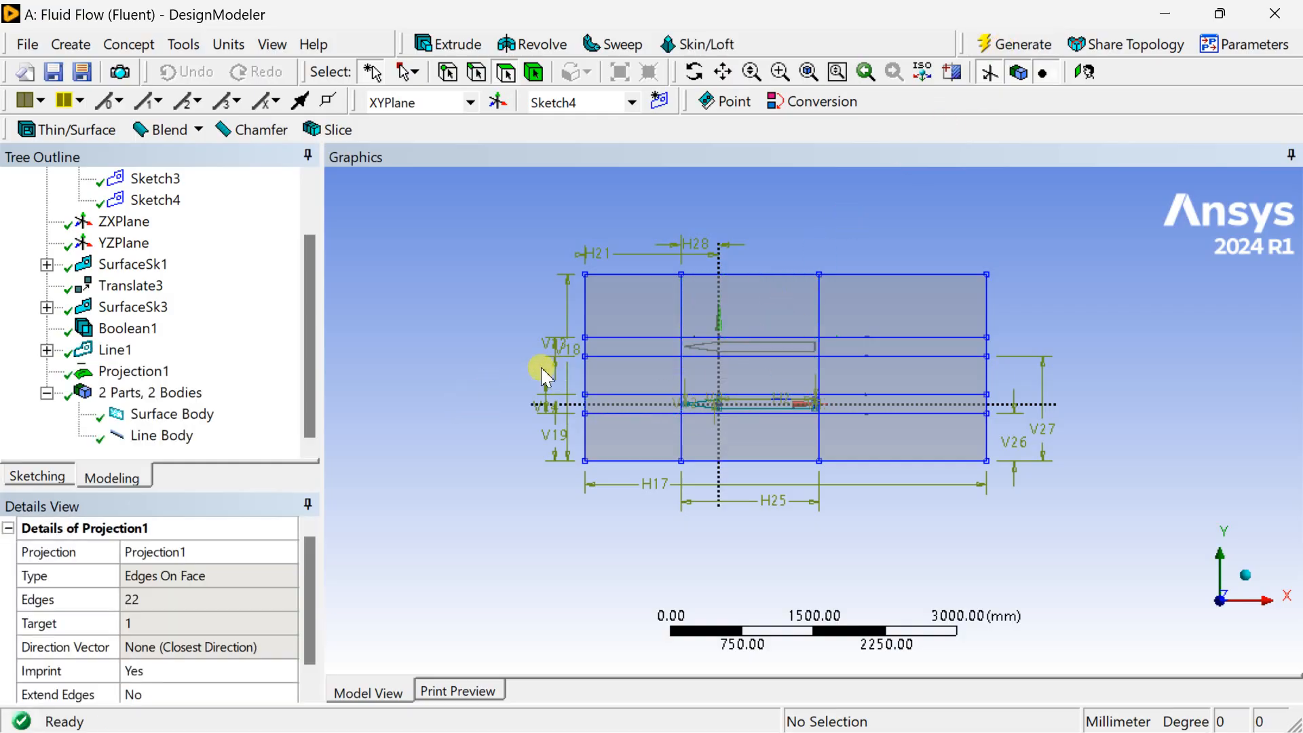
{"action": "left_click", "coordinate": [166, 435]}
{"action": "right_click", "coordinate": [167, 437]}
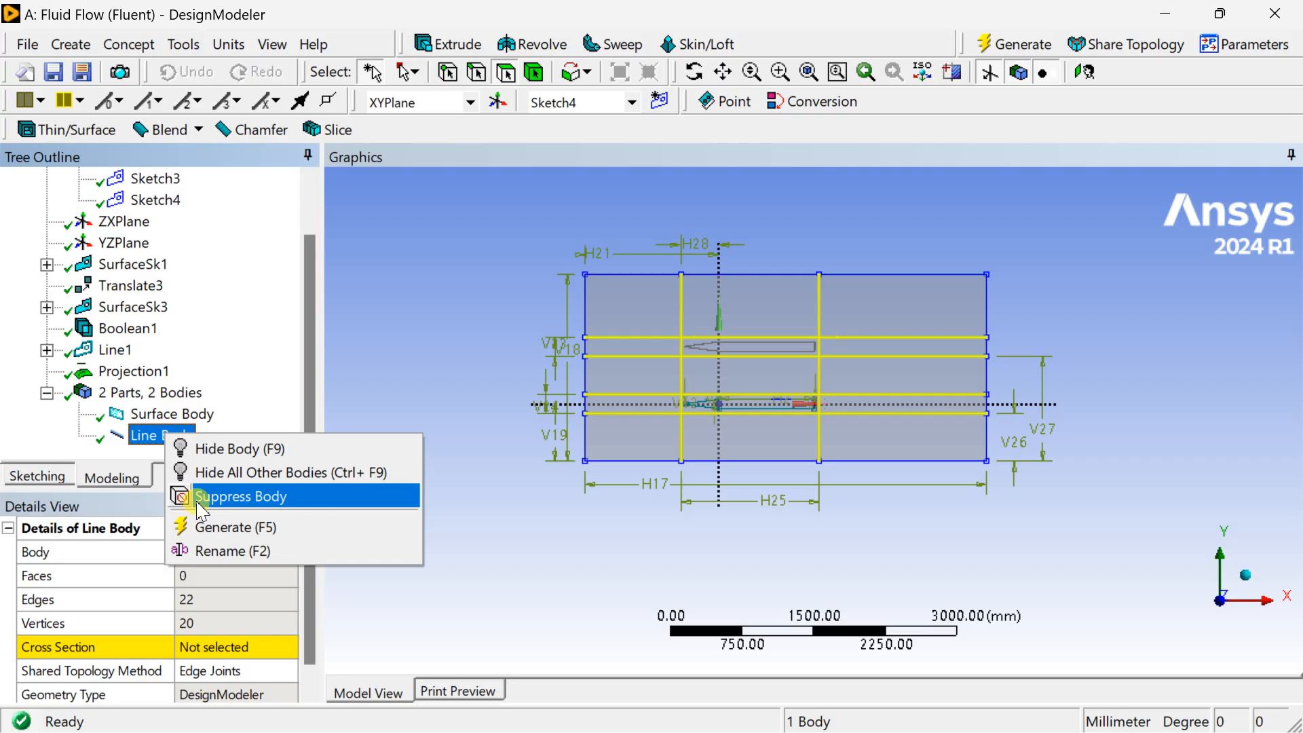
{"action": "left_click", "coordinate": [199, 499]}
{"action": "left_click", "coordinate": [173, 416]}
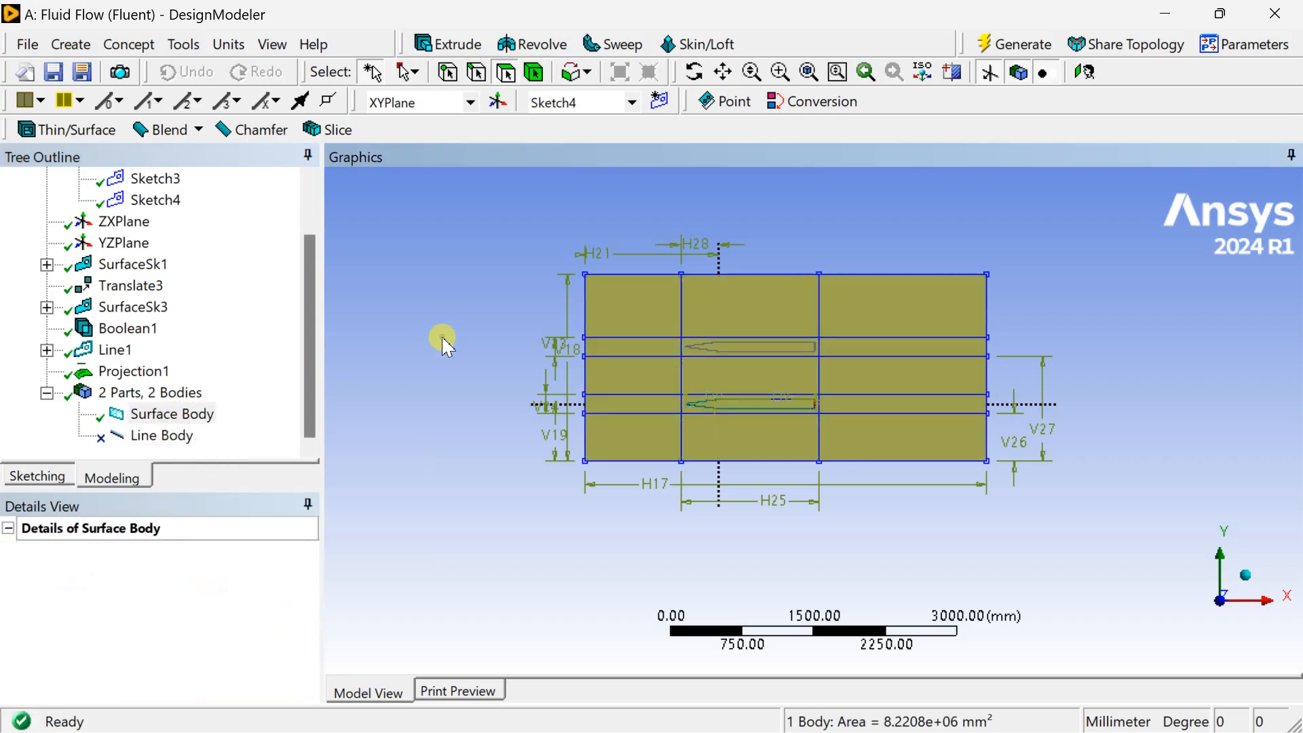
{"action": "left_click", "coordinate": [442, 346]}
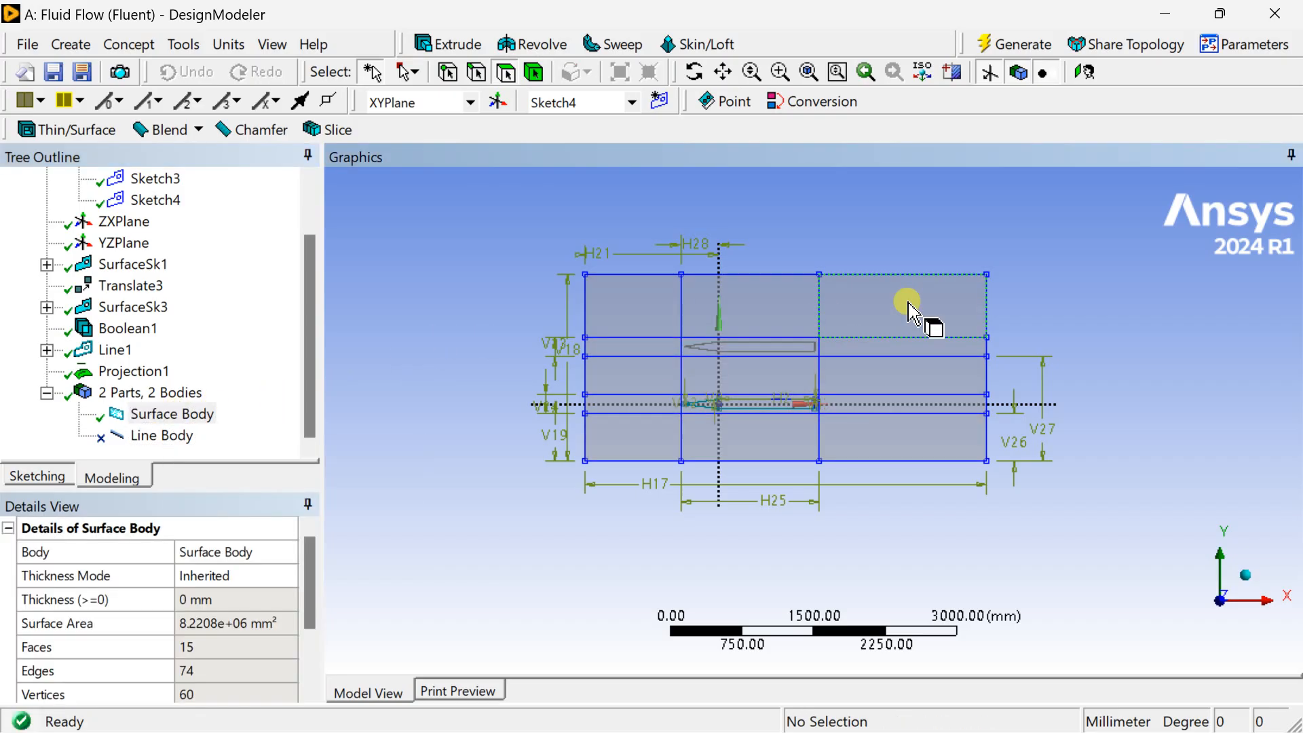
{"action": "scroll", "coordinate": [909, 314], "scroll_direction": "up", "scroll_amount": 3}
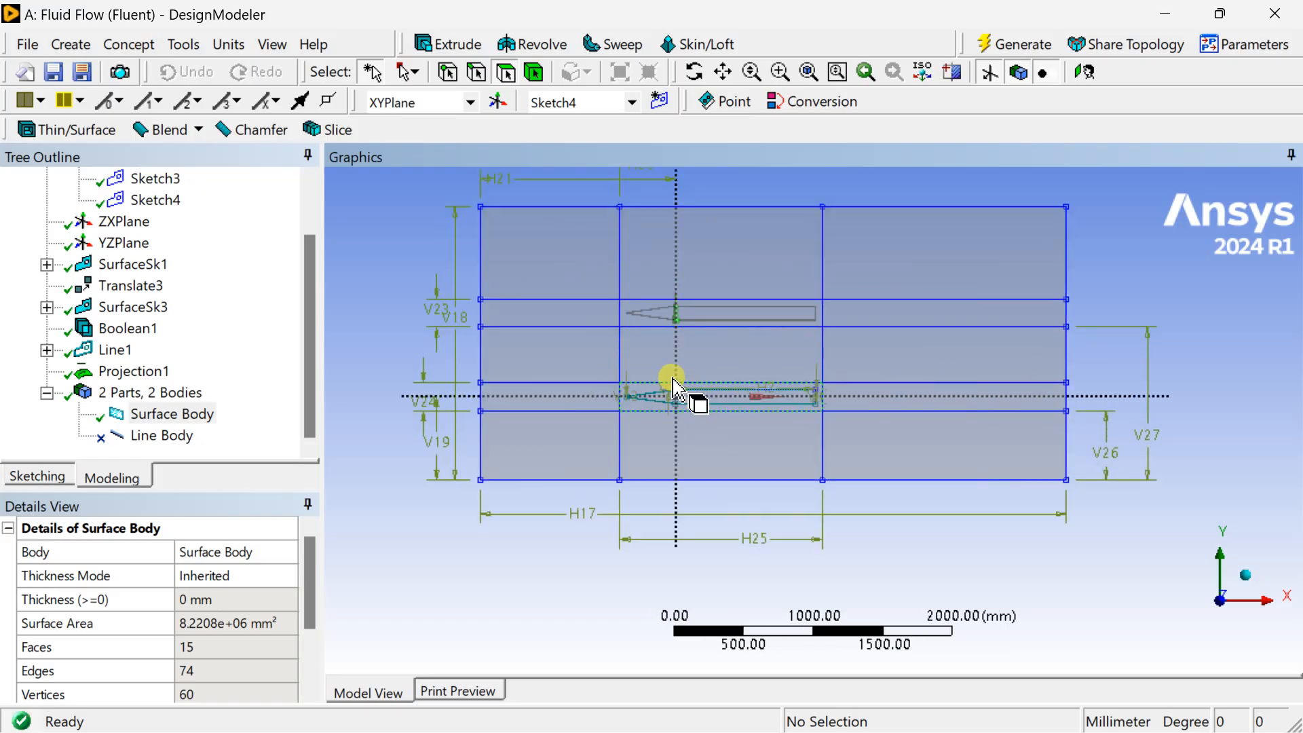
- Close the geometry editor and open the Fluid Flow (Fluent) system's mesh in Ansys Meshing
{"action": "middle_click_drag", "start_coordinate": [676, 371], "coordinate": [676, 461], "text": "ctrl"}
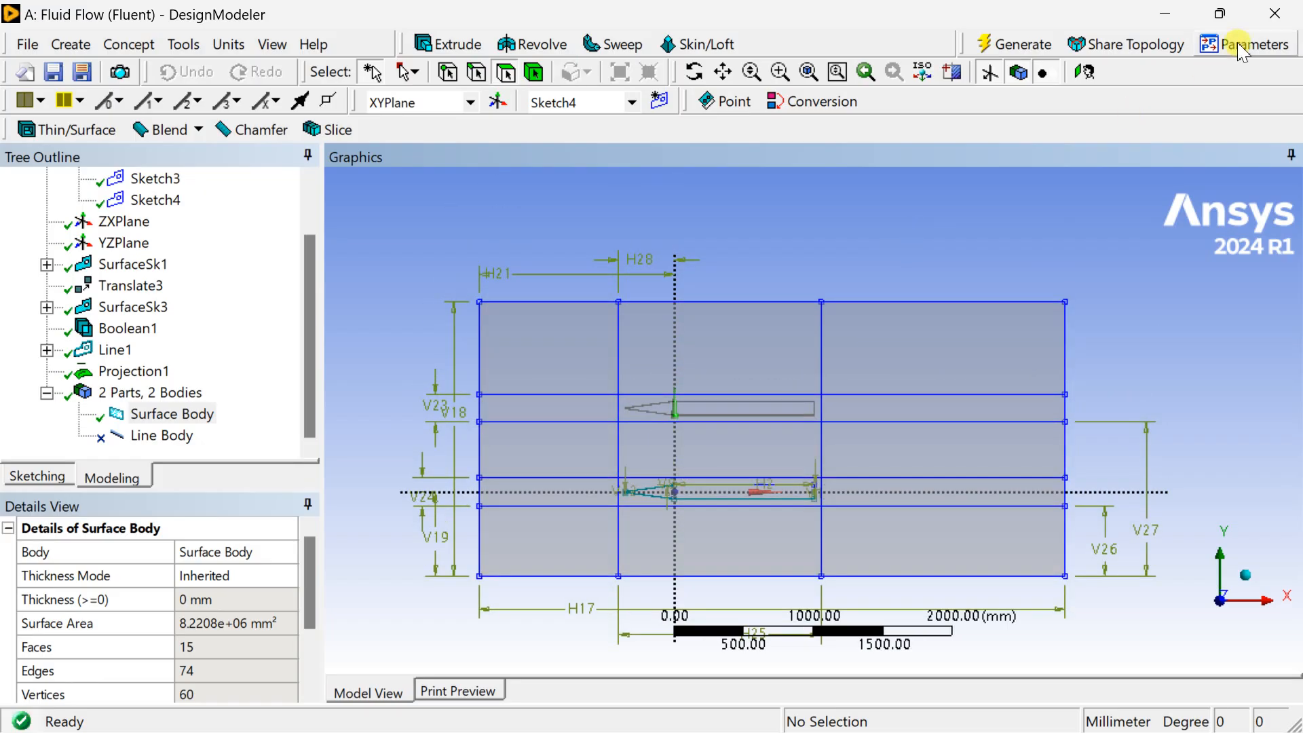
{"action": "left_click", "coordinate": [1274, 14]}
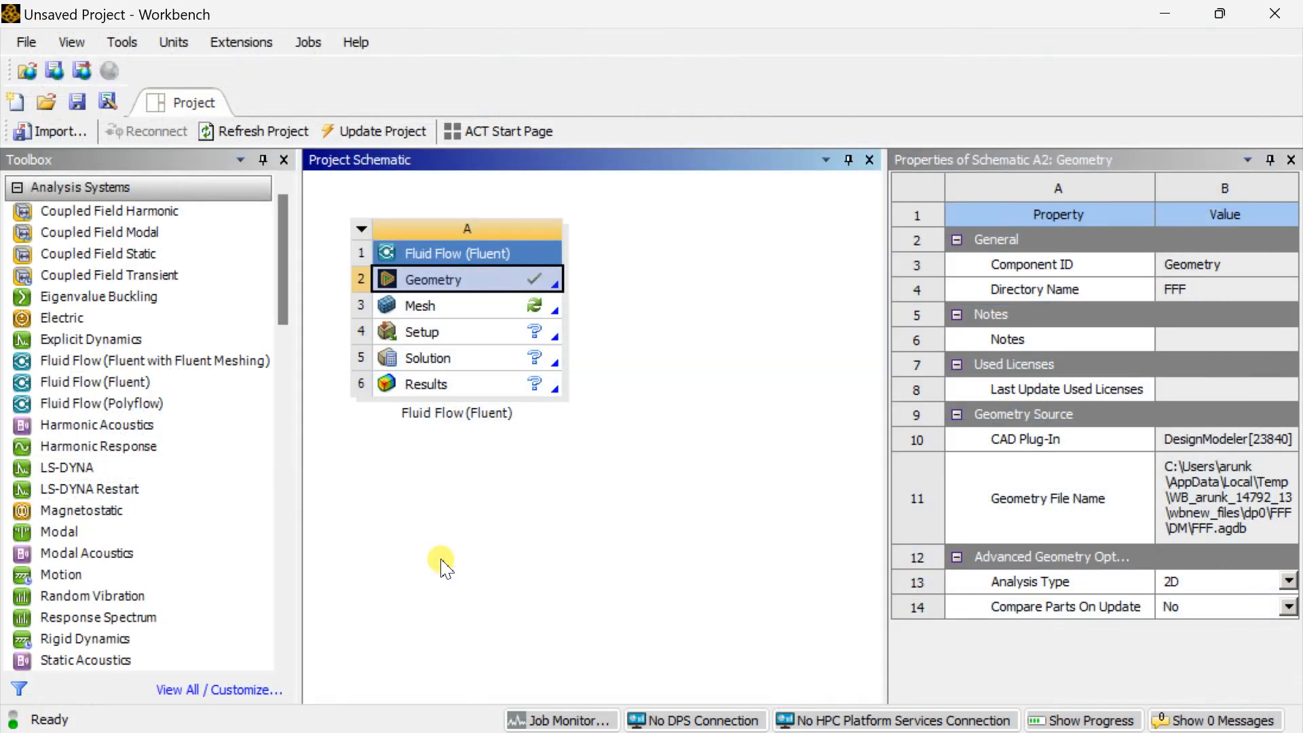
{"action": "left_click", "coordinate": [499, 309]}
{"action": "right_click", "coordinate": [502, 314]}
{"action": "left_click", "coordinate": [536, 320]}
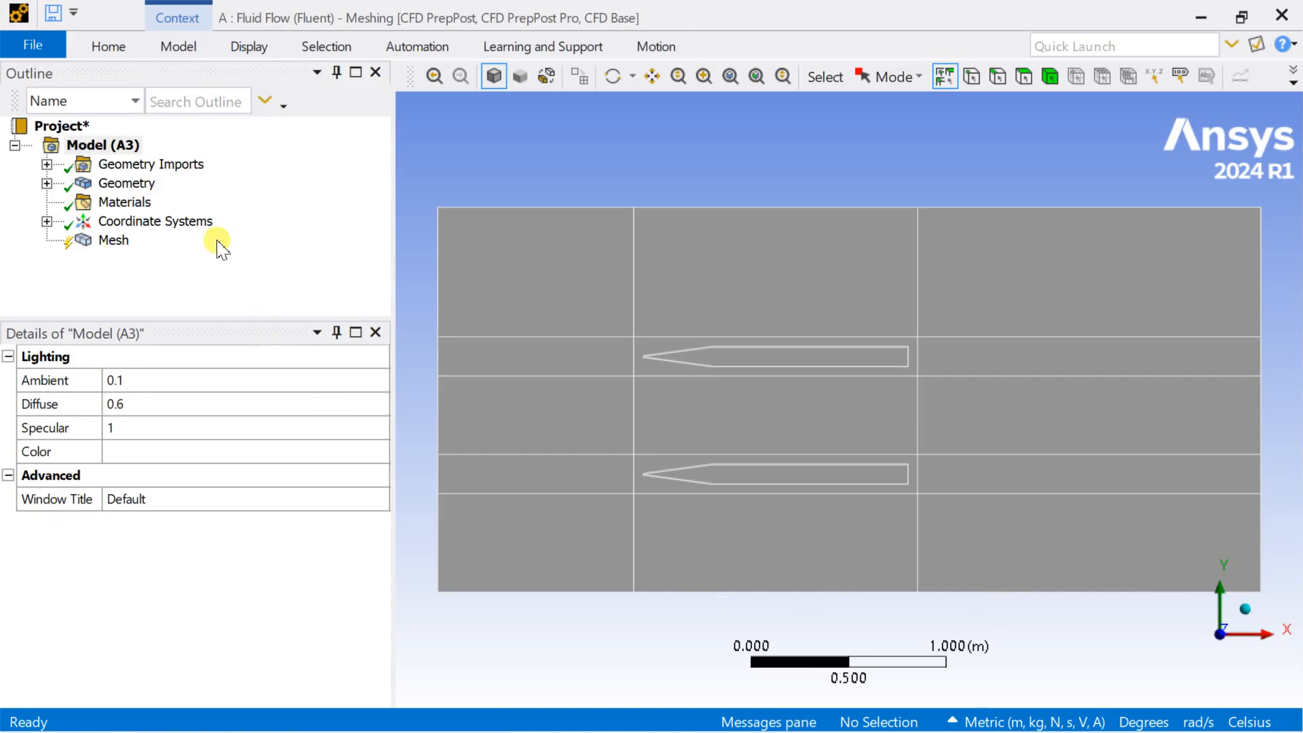
- Insert a mesh sizing scoped to the six horizontal edges of the domain column downstream of the two pointed bodies
{"action": "left_click", "coordinate": [114, 241]}
{"action": "right_click", "coordinate": [119, 243]}
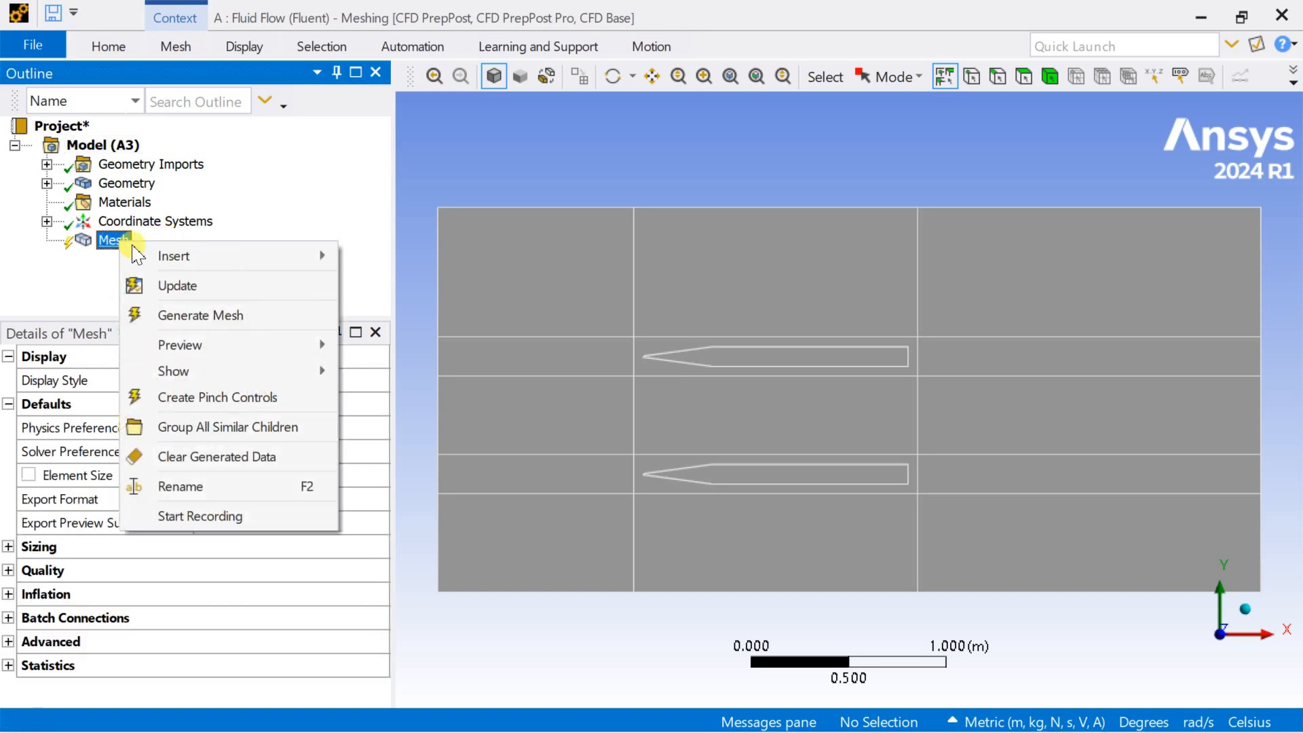
{"action": "left_click", "coordinate": [431, 219]}
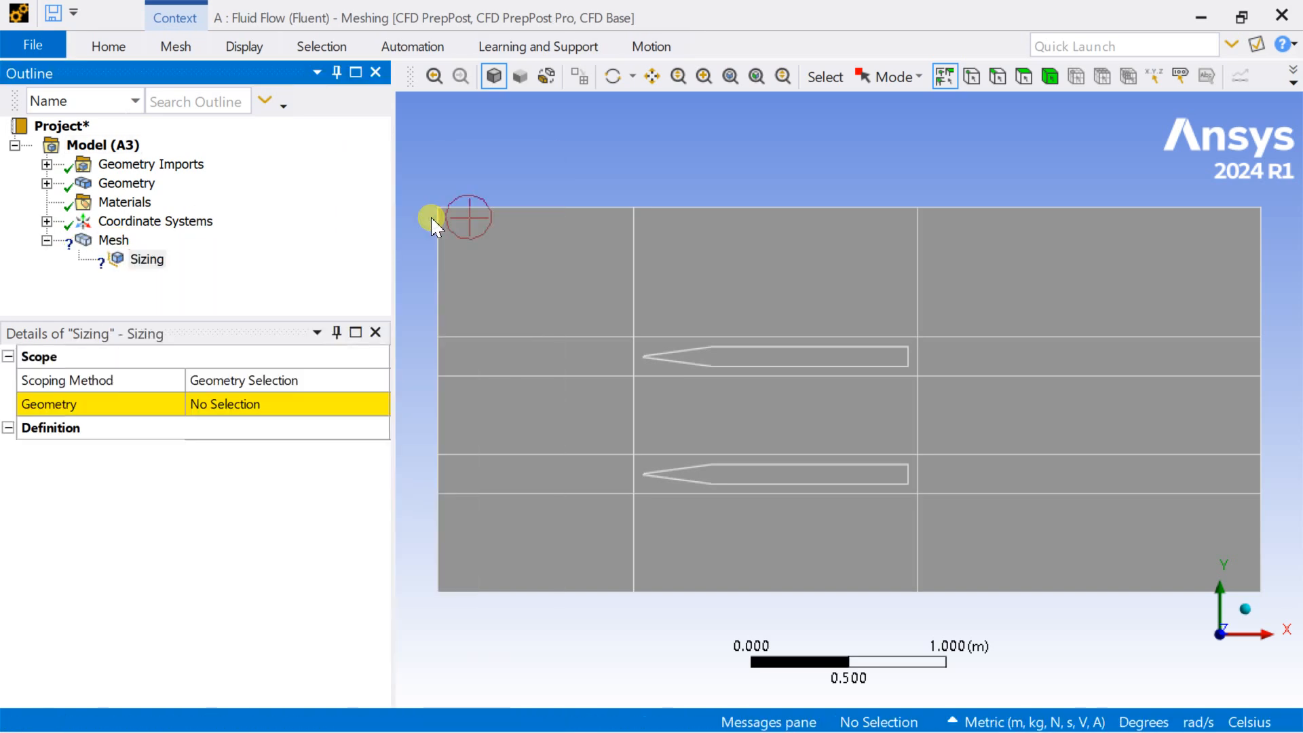
{"action": "left_click", "coordinate": [997, 76]}
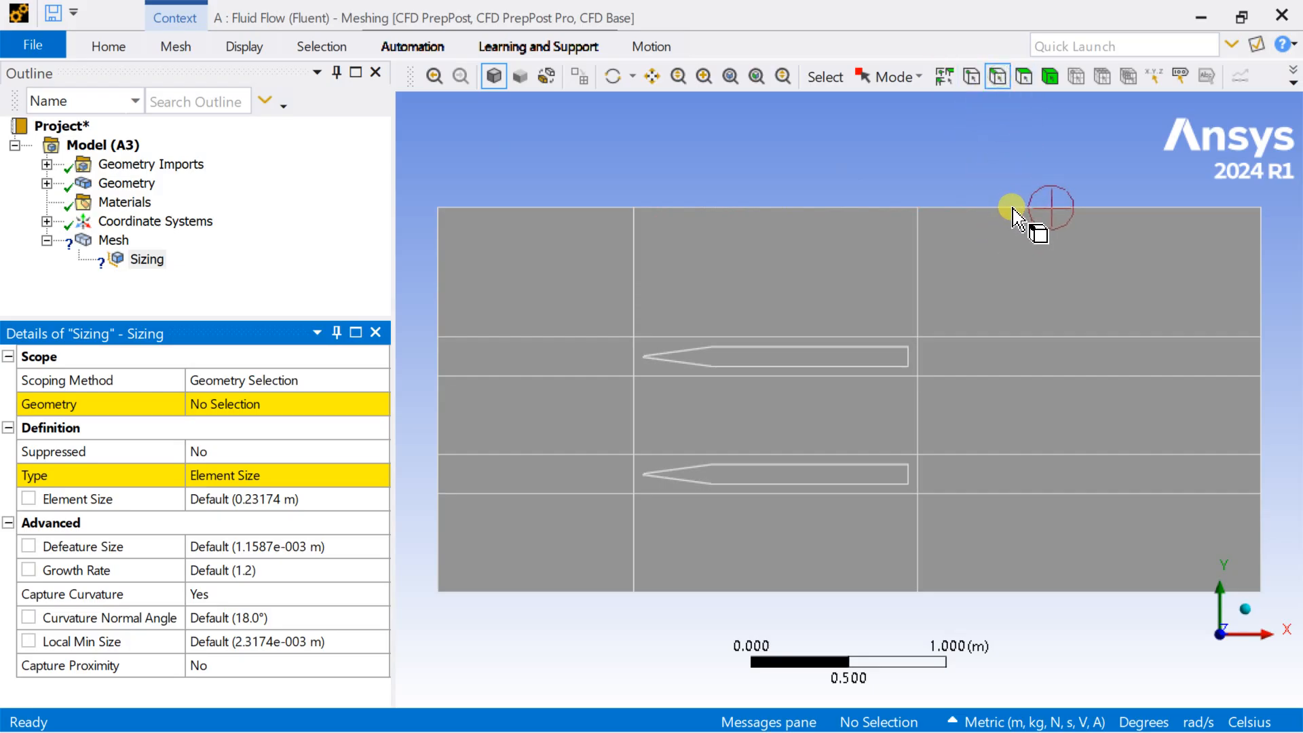
{"action": "left_click", "coordinate": [1014, 216]}
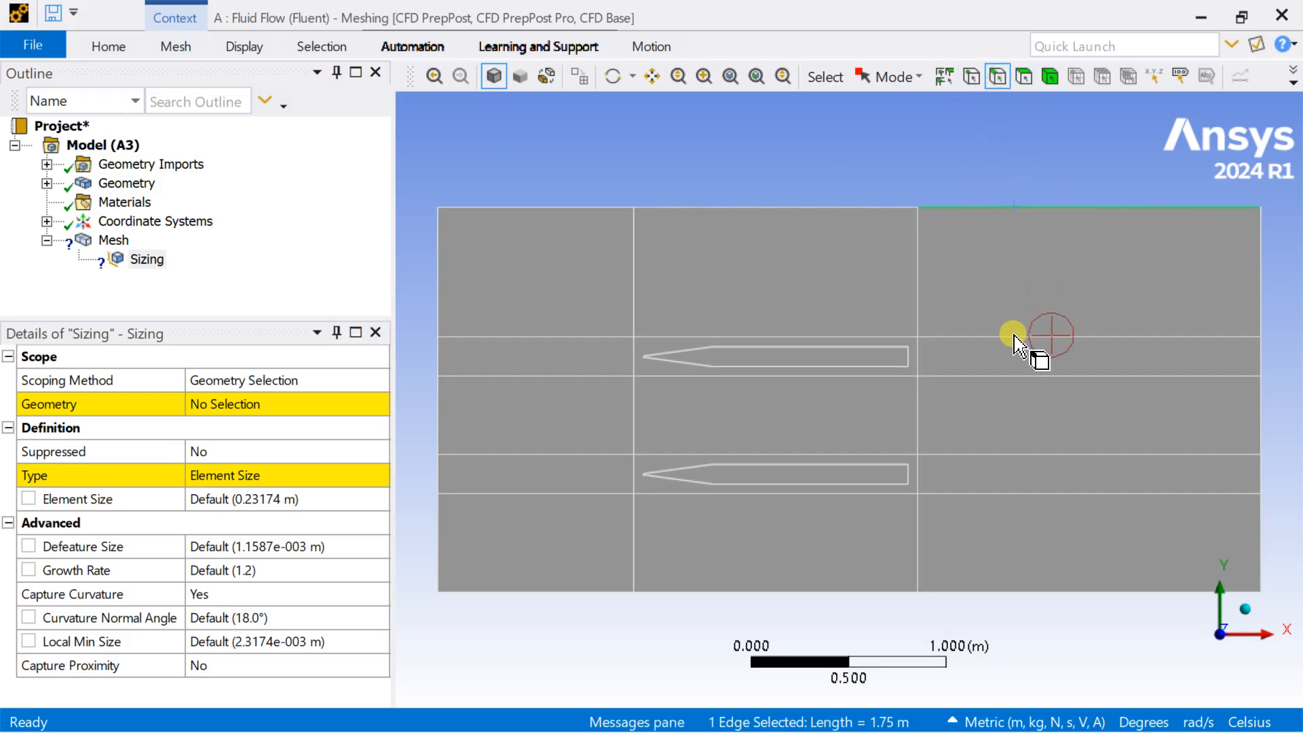
{"action": "left_click", "coordinate": [1012, 335], "text": "ctrl"}
{"action": "left_click", "coordinate": [1009, 375], "text": "ctrl"}
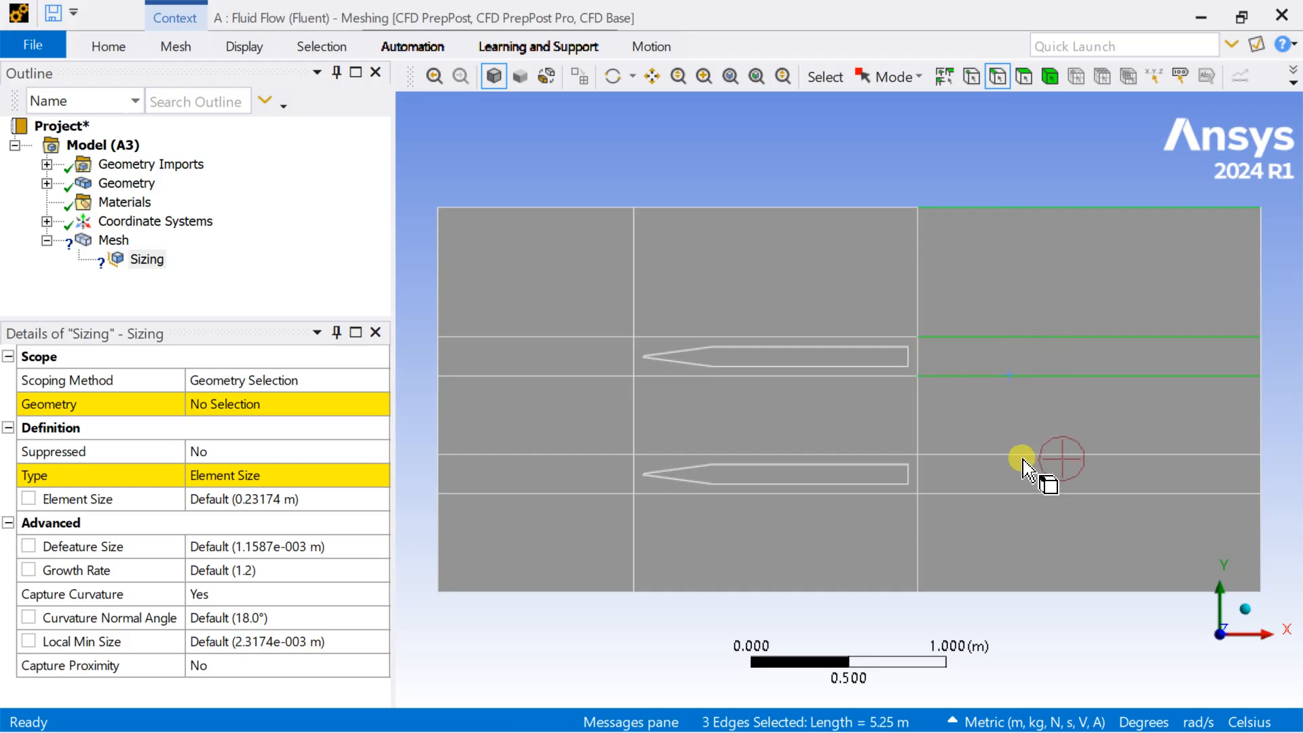
{"action": "left_click", "coordinate": [1023, 454], "text": "ctrl"}
{"action": "left_click", "coordinate": [1024, 493], "text": "ctrl"}
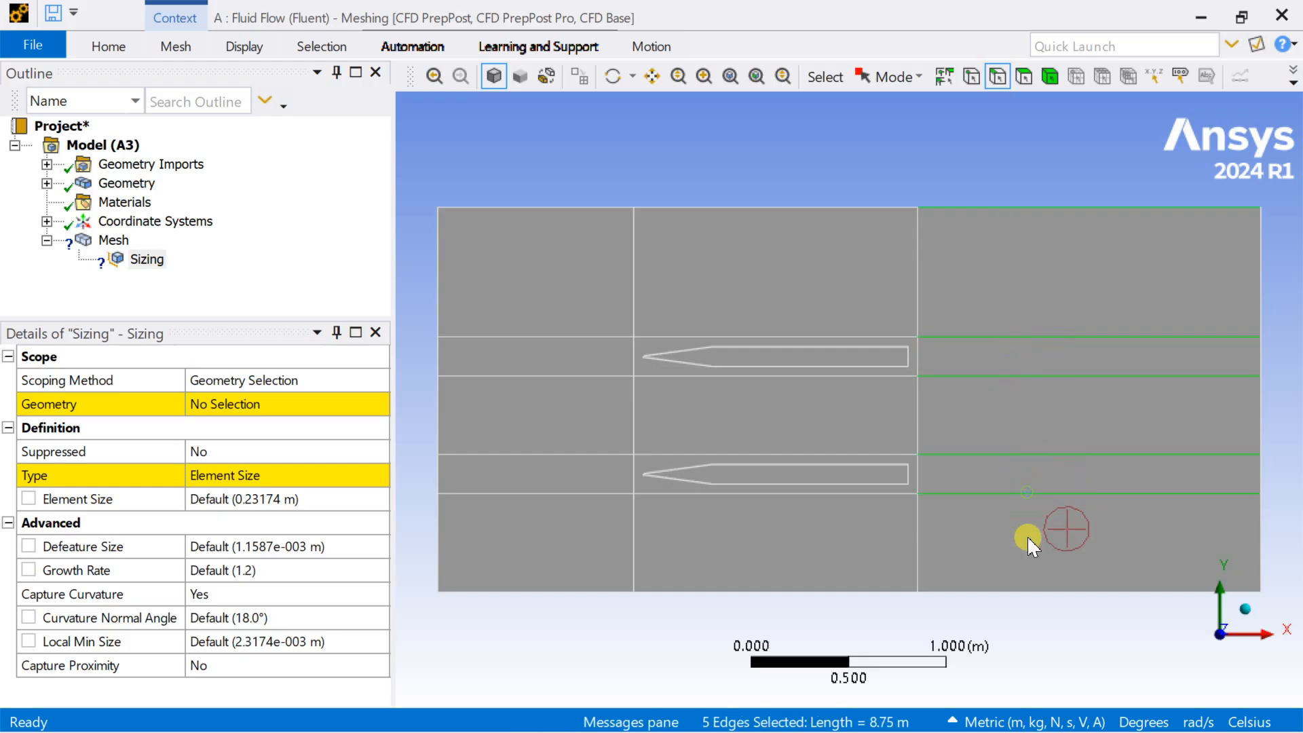
{"action": "left_click", "coordinate": [1029, 590], "text": "ctrl"}
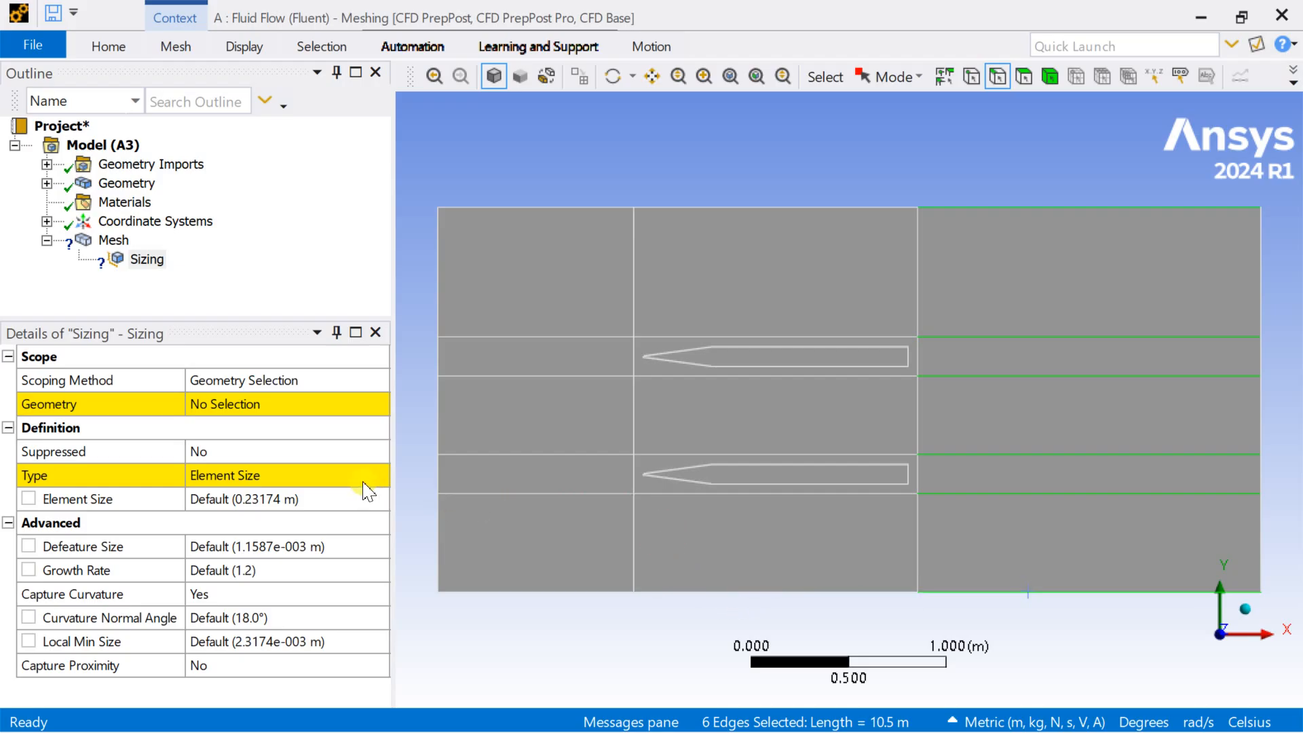
{"action": "left_click", "coordinate": [260, 407]}
{"action": "left_click", "coordinate": [258, 405]}
- Define the downstream edge sizing by Number of Divisions with 300 divisions
{"action": "left_click", "coordinate": [295, 476]}
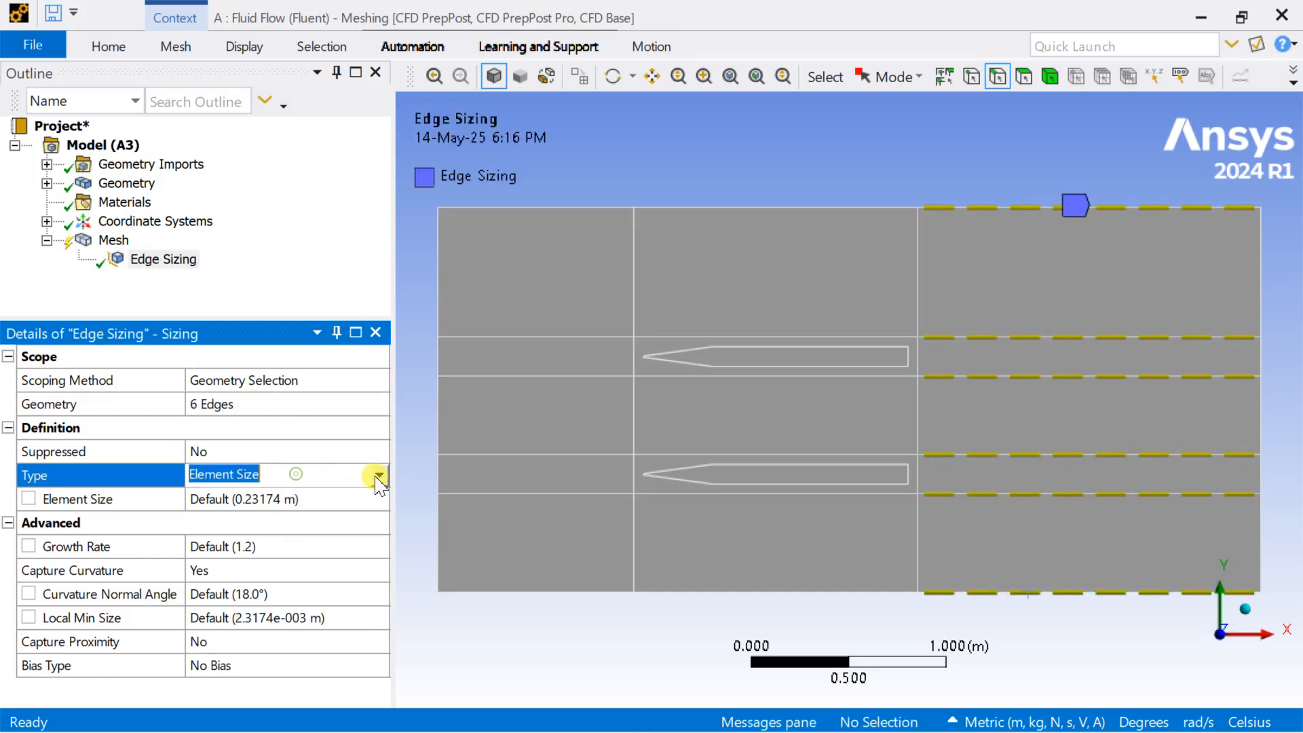
{"action": "left_click", "coordinate": [357, 476]}
{"action": "left_click", "coordinate": [293, 518]}
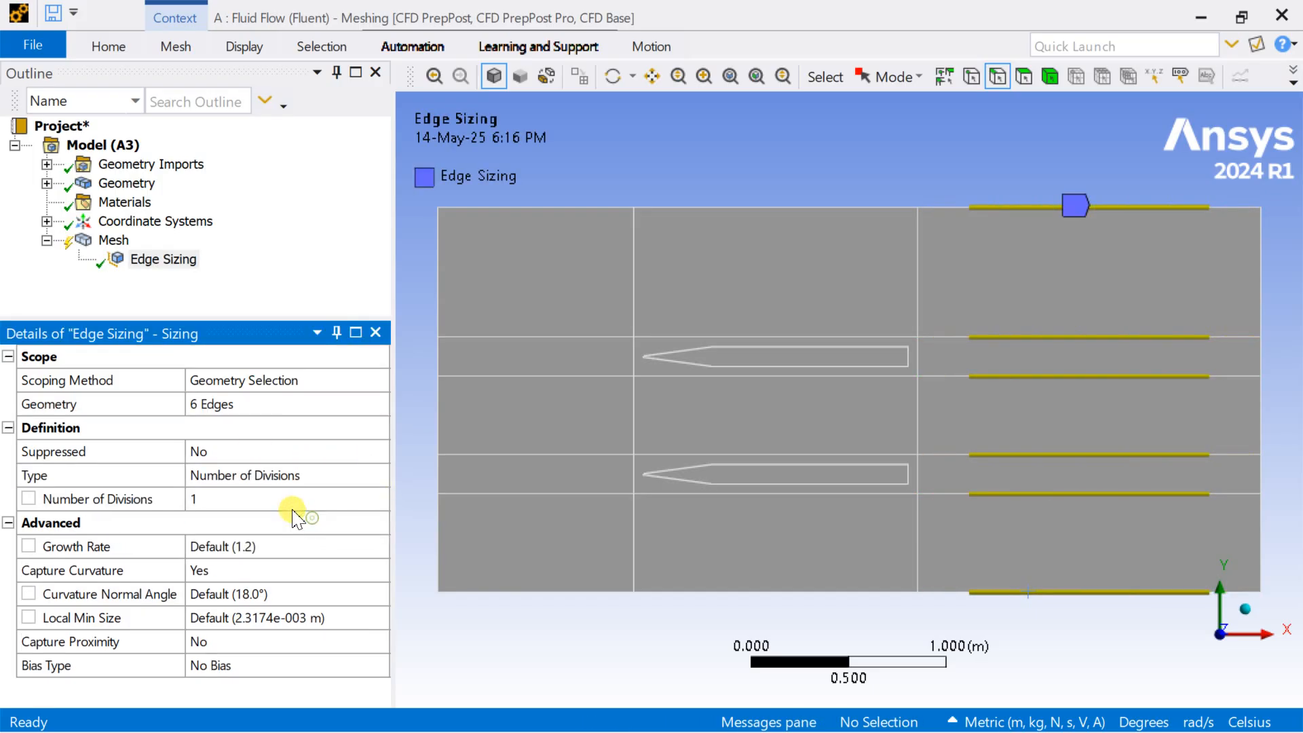
{"action": "left_click", "coordinate": [255, 503]}
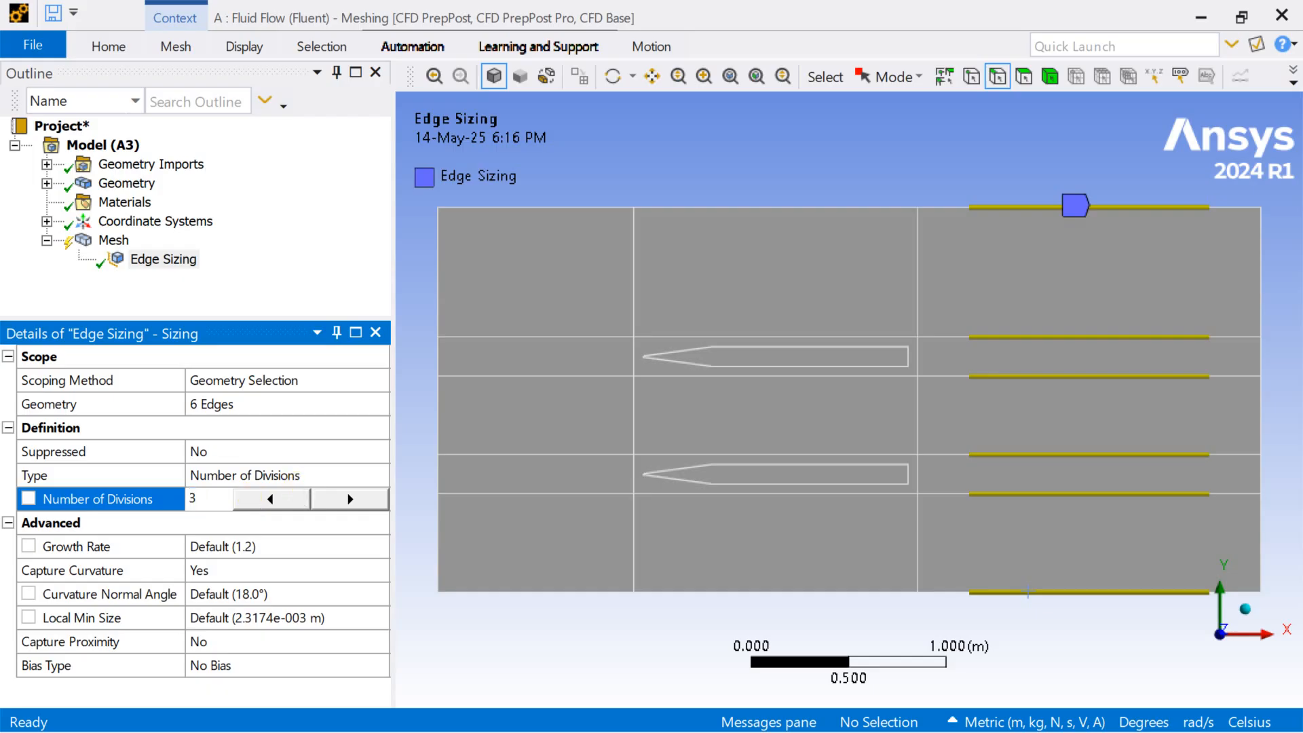
{"action": "left_click", "coordinate": [297, 486]}
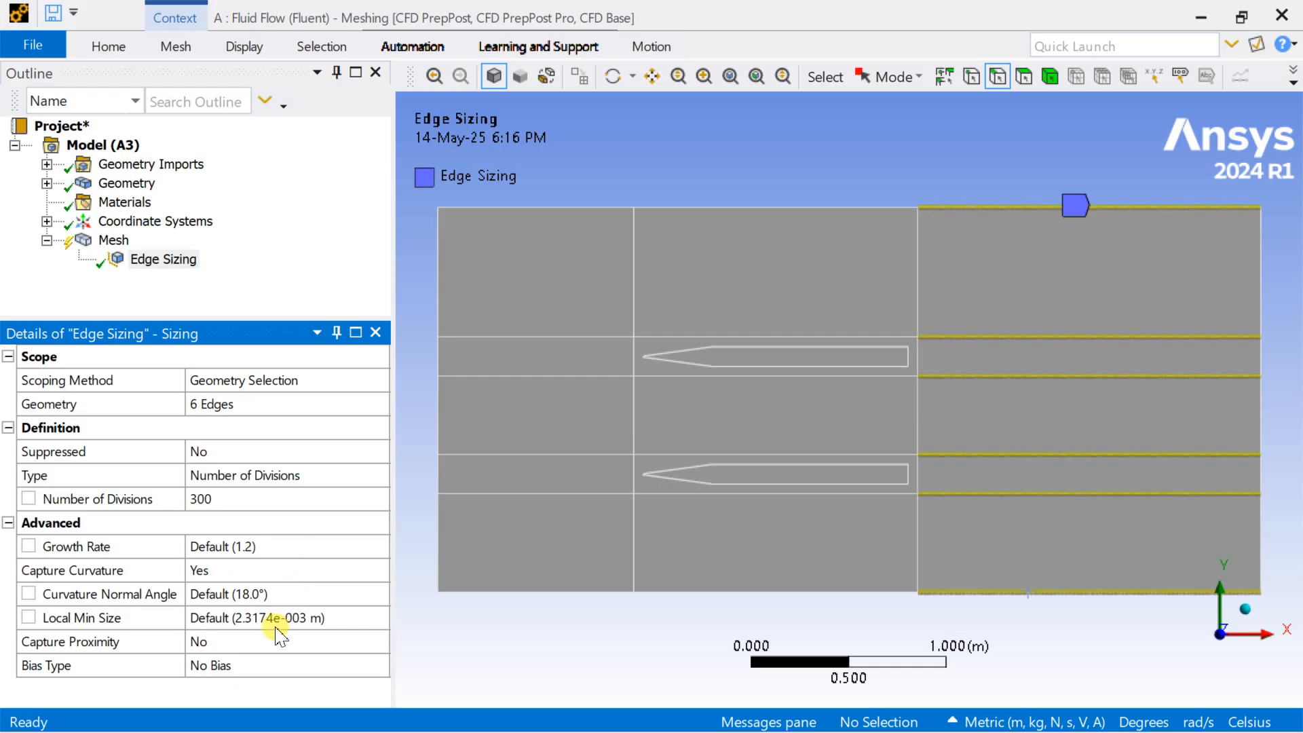
{"action": "left_click", "coordinate": [695, 631]}
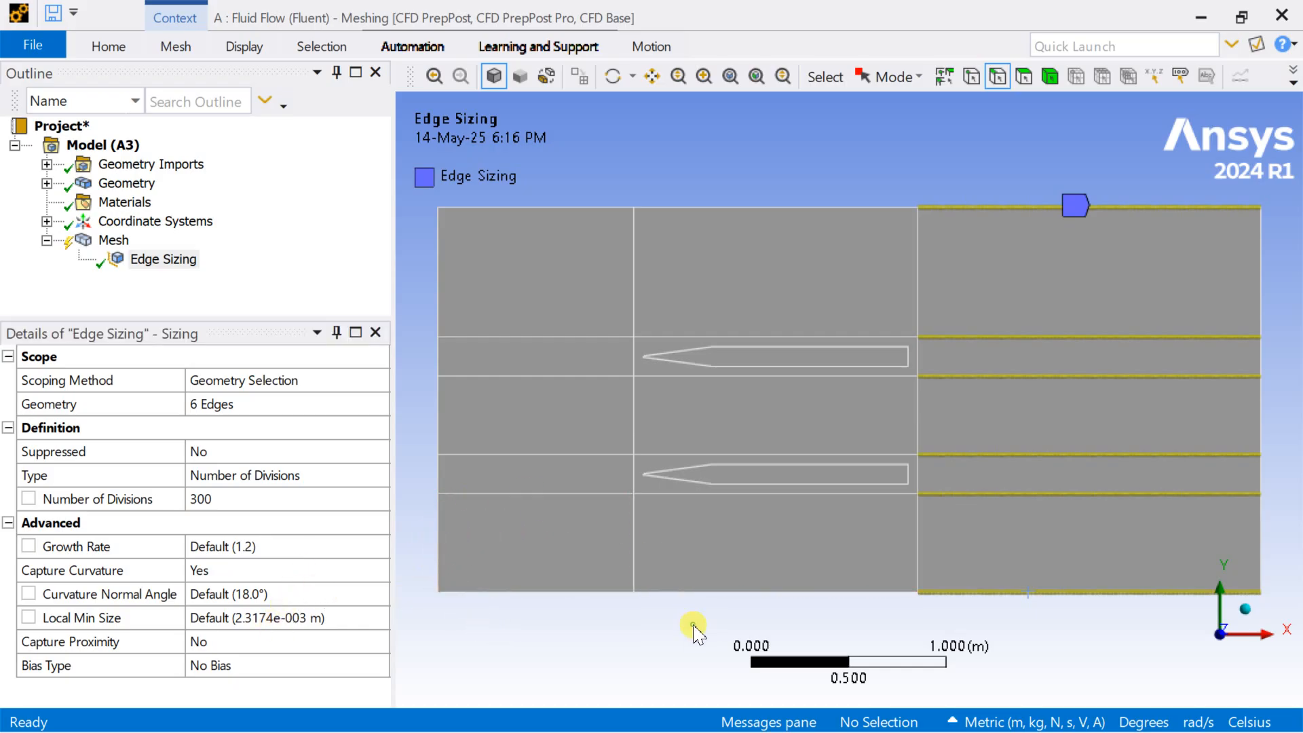
- Add a second sizing on the six horizontal block edges of the middle column, which contains the two pointed bodies
{"action": "left_click", "coordinate": [736, 209]}
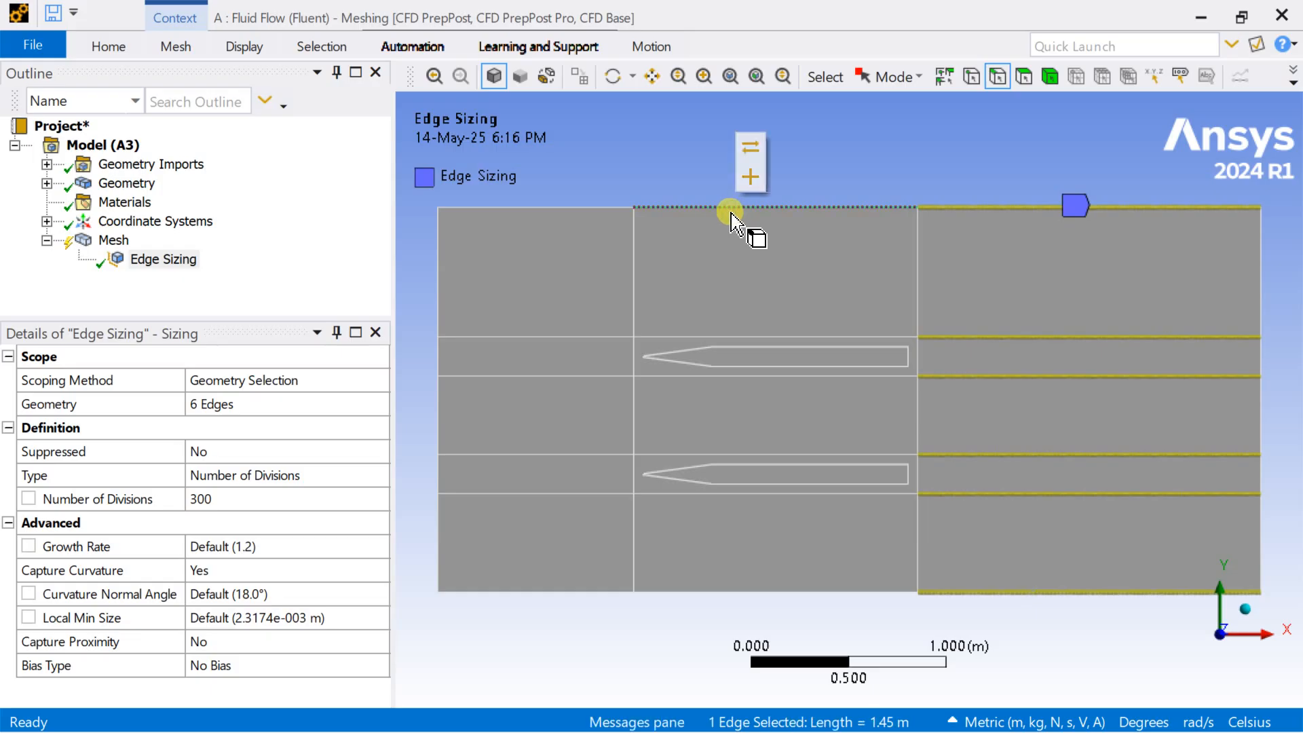
{"action": "left_click", "coordinate": [665, 348], "text": "ctrl"}
{"action": "left_click", "coordinate": [666, 376], "text": "ctrl"}
{"action": "left_click", "coordinate": [660, 454], "text": "ctrl"}
{"action": "left_click", "coordinate": [652, 495], "text": "ctrl"}
{"action": "left_click", "coordinate": [676, 592], "text": "ctrl"}
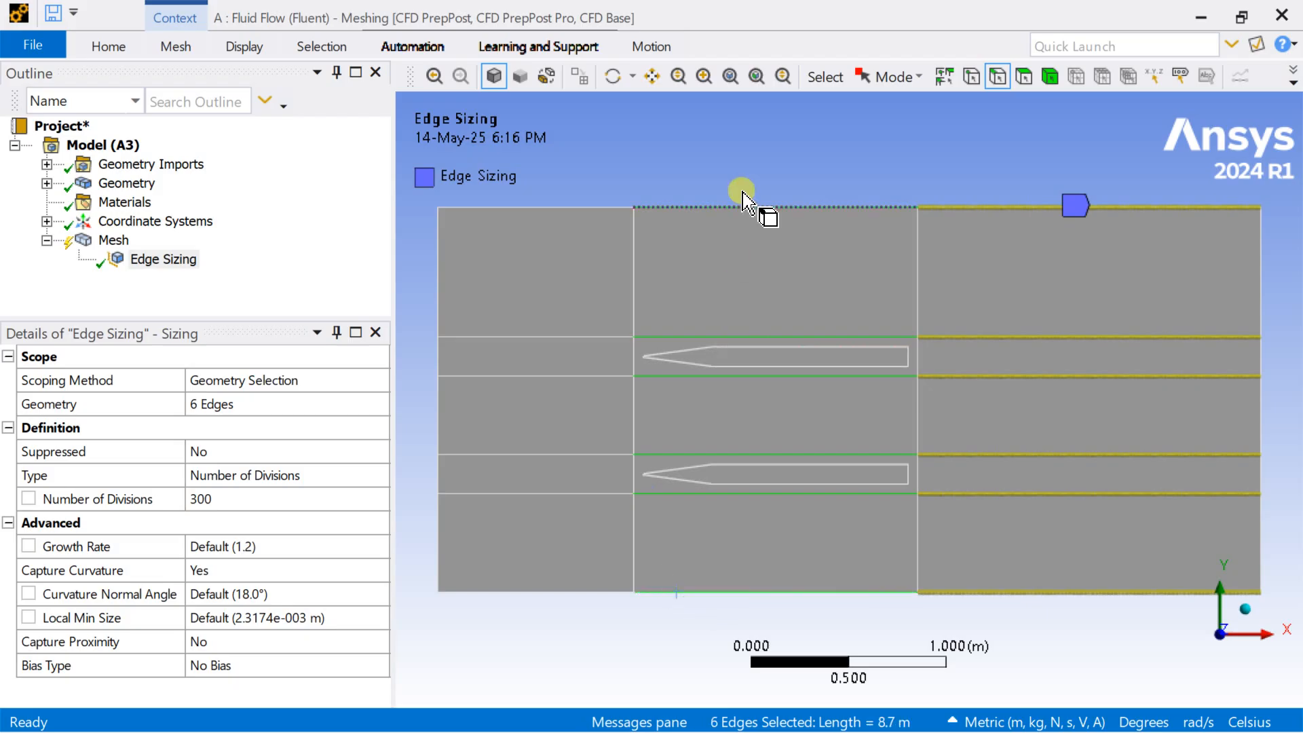
{"action": "right_click", "coordinate": [704, 202]}
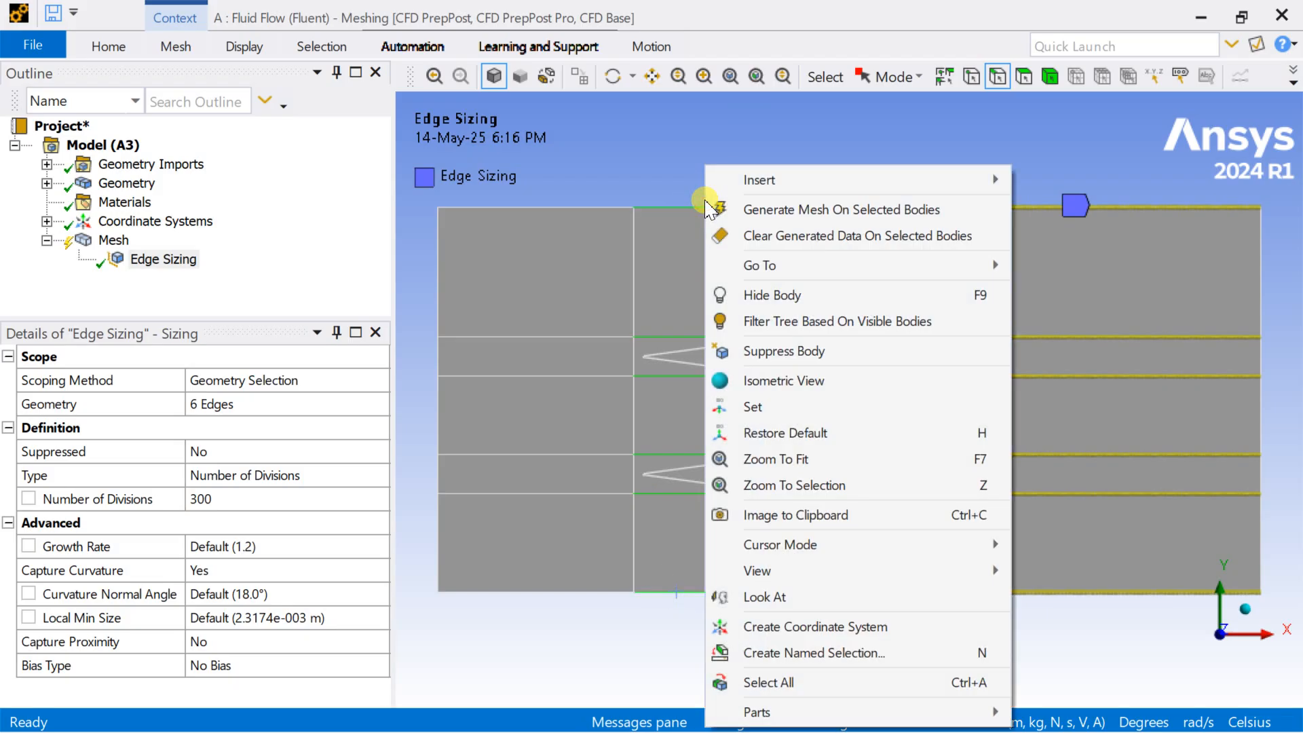
{"action": "mouse_move", "coordinate": [760, 180]}
{"action": "left_click", "coordinate": [1060, 180]}
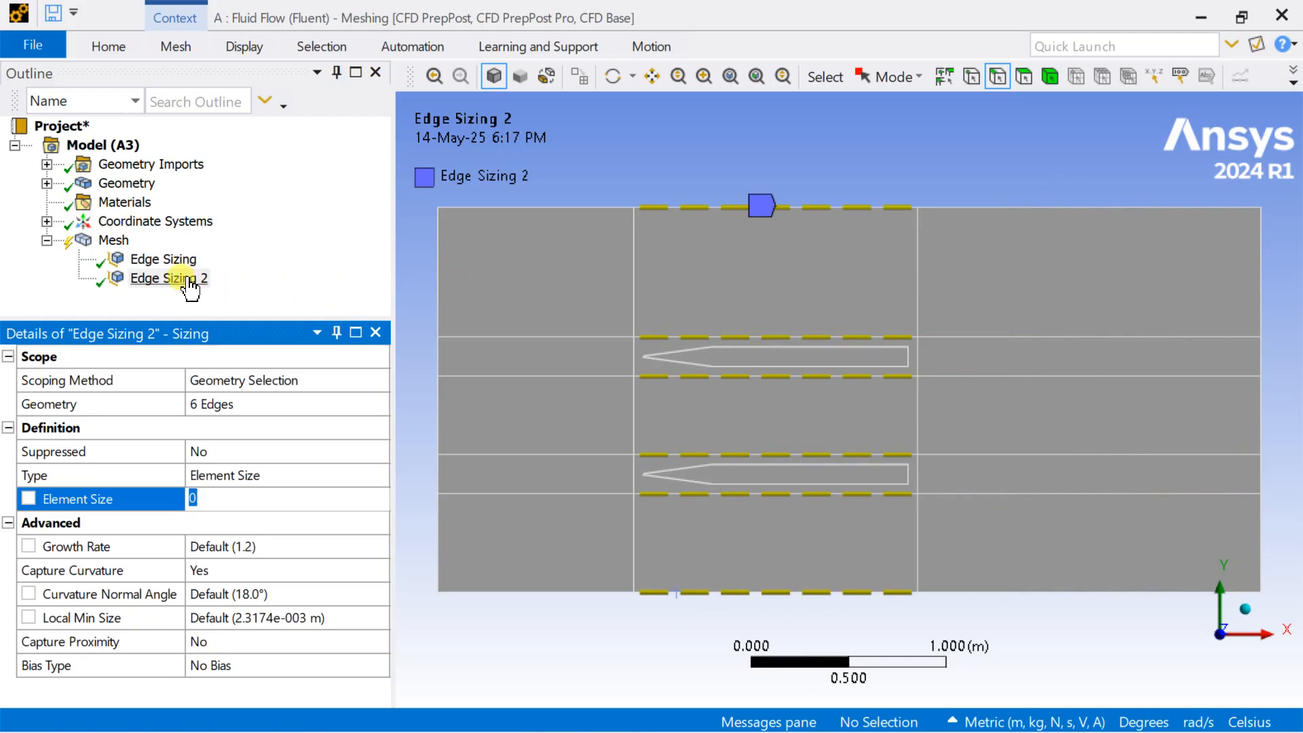
- Define the middle-column edge sizing by Number of Divisions with 200 divisions
{"action": "left_click", "coordinate": [339, 479]}
{"action": "left_click", "coordinate": [378, 475]}
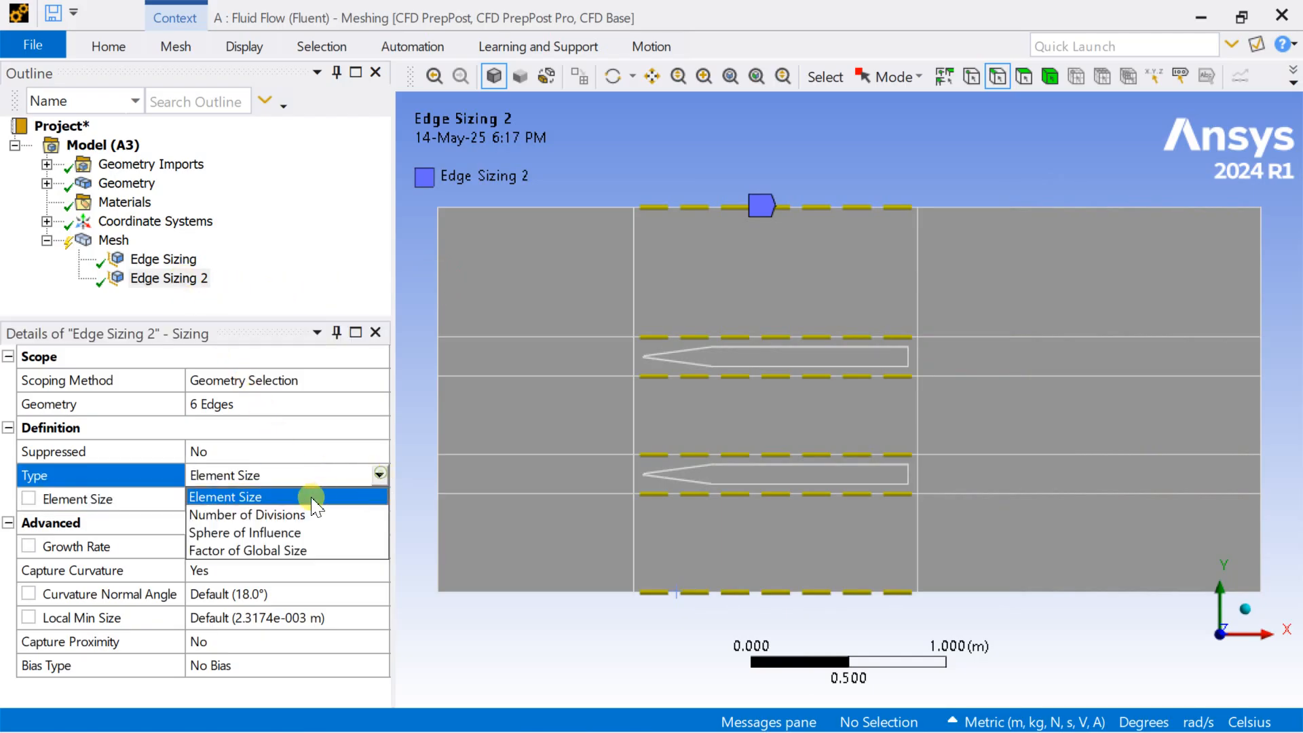
{"action": "left_click", "coordinate": [298, 515]}
{"action": "left_click", "coordinate": [250, 503]}
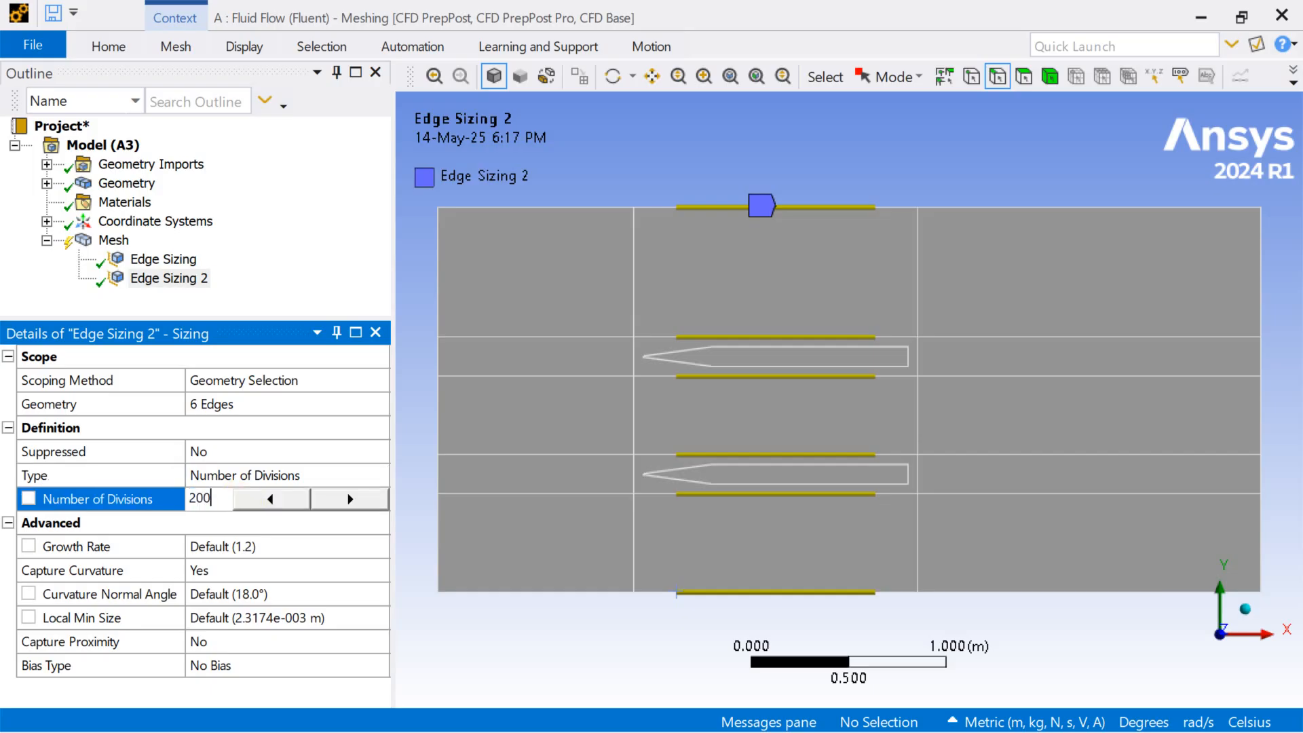
{"action": "type", "text": "200"}
{"action": "left_click", "coordinate": [237, 494]}
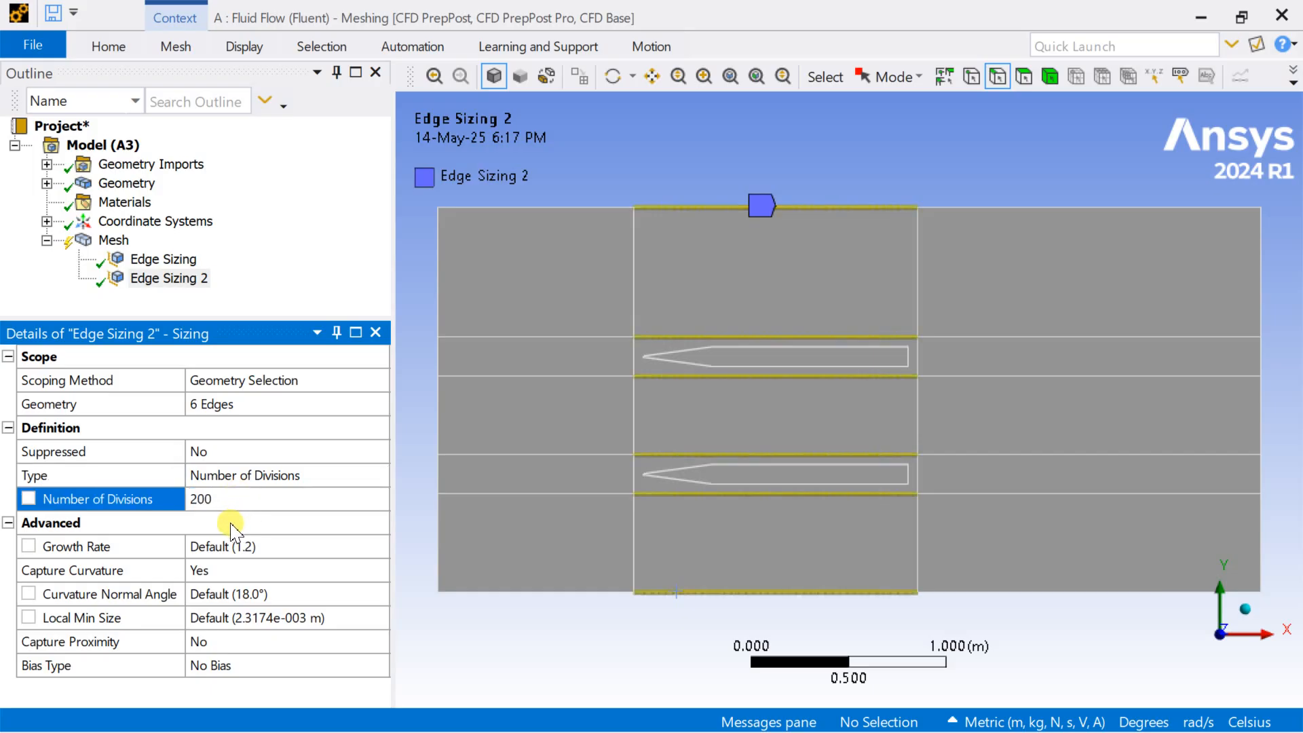
{"action": "left_click", "coordinate": [149, 259]}
{"action": "left_click", "coordinate": [151, 278]}
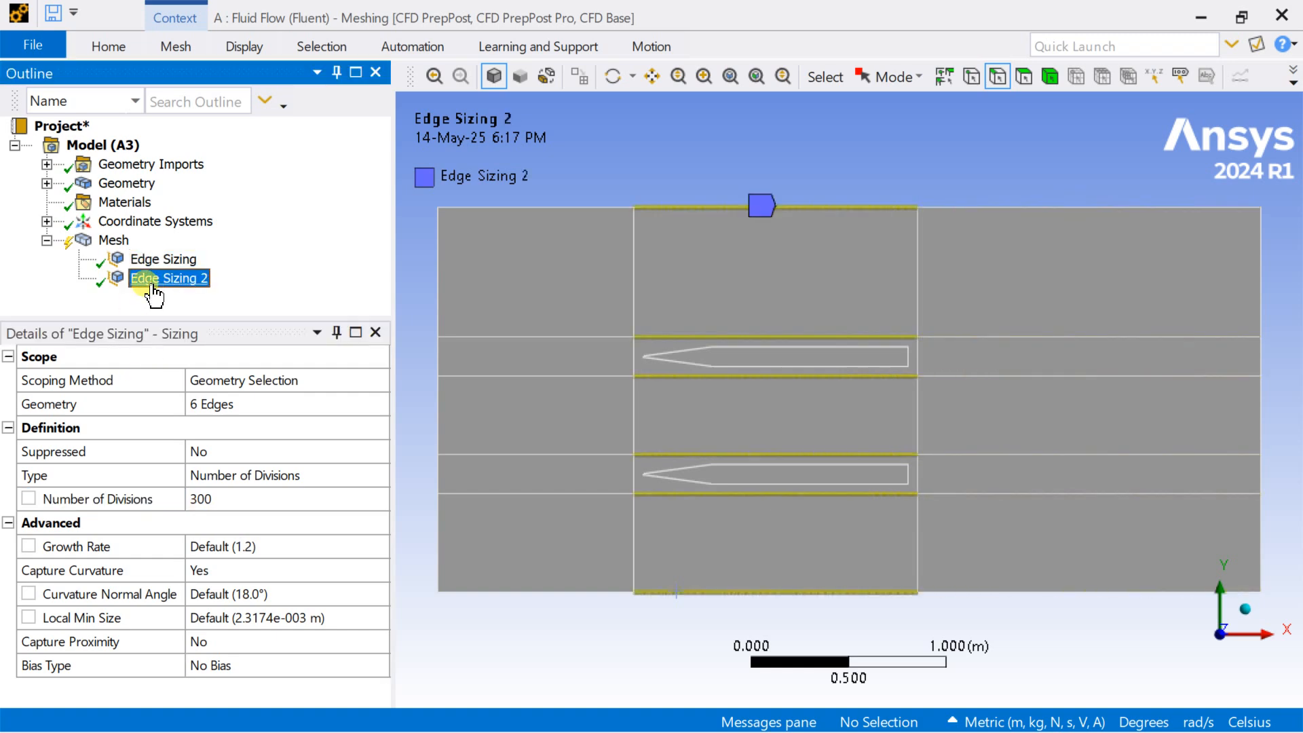
- Add a third sizing on the six horizontal edges of the column upstream of the pointed bodies
{"action": "left_click", "coordinate": [572, 225]}
{"action": "left_click", "coordinate": [555, 333], "text": "ctrl"}
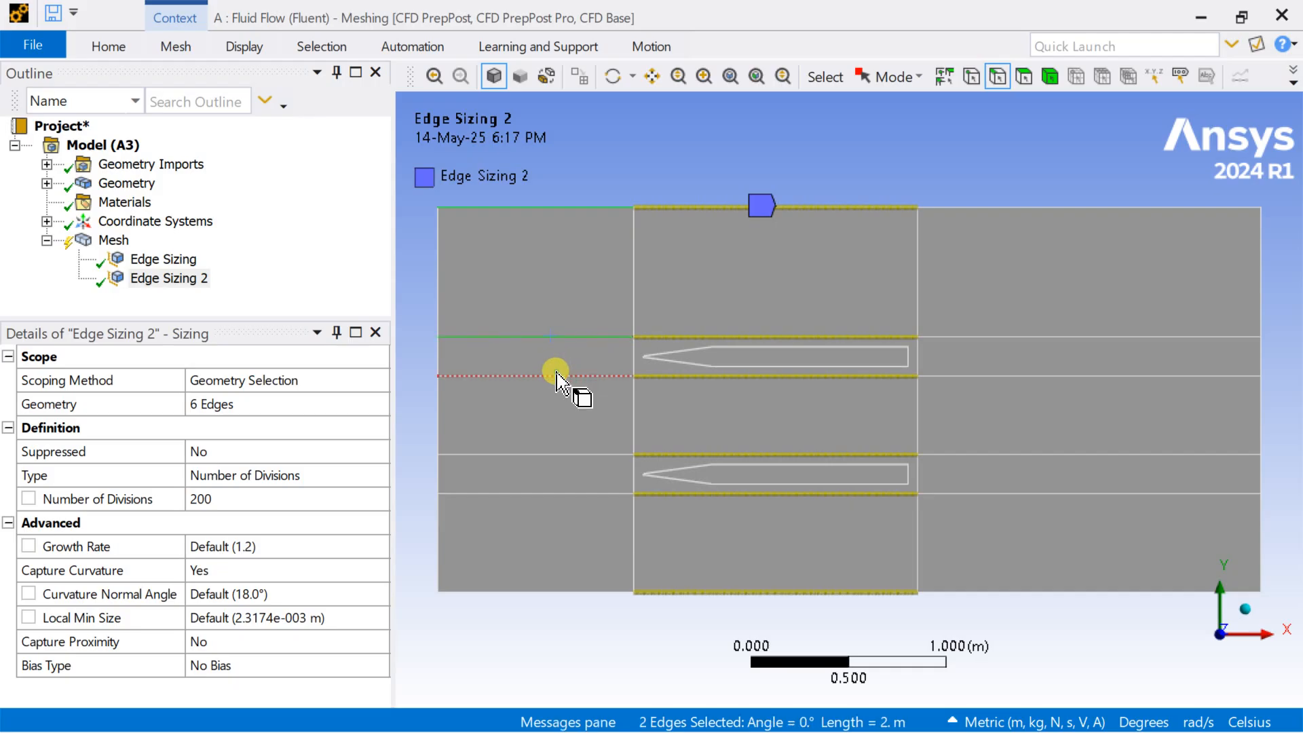
{"action": "left_click", "coordinate": [555, 373], "text": "ctrl"}
{"action": "left_click", "coordinate": [558, 453], "text": "ctrl"}
{"action": "left_click", "coordinate": [553, 493], "text": "ctrl"}
{"action": "left_click", "coordinate": [551, 589], "text": "ctrl"}
{"action": "right_click", "coordinate": [579, 212]}
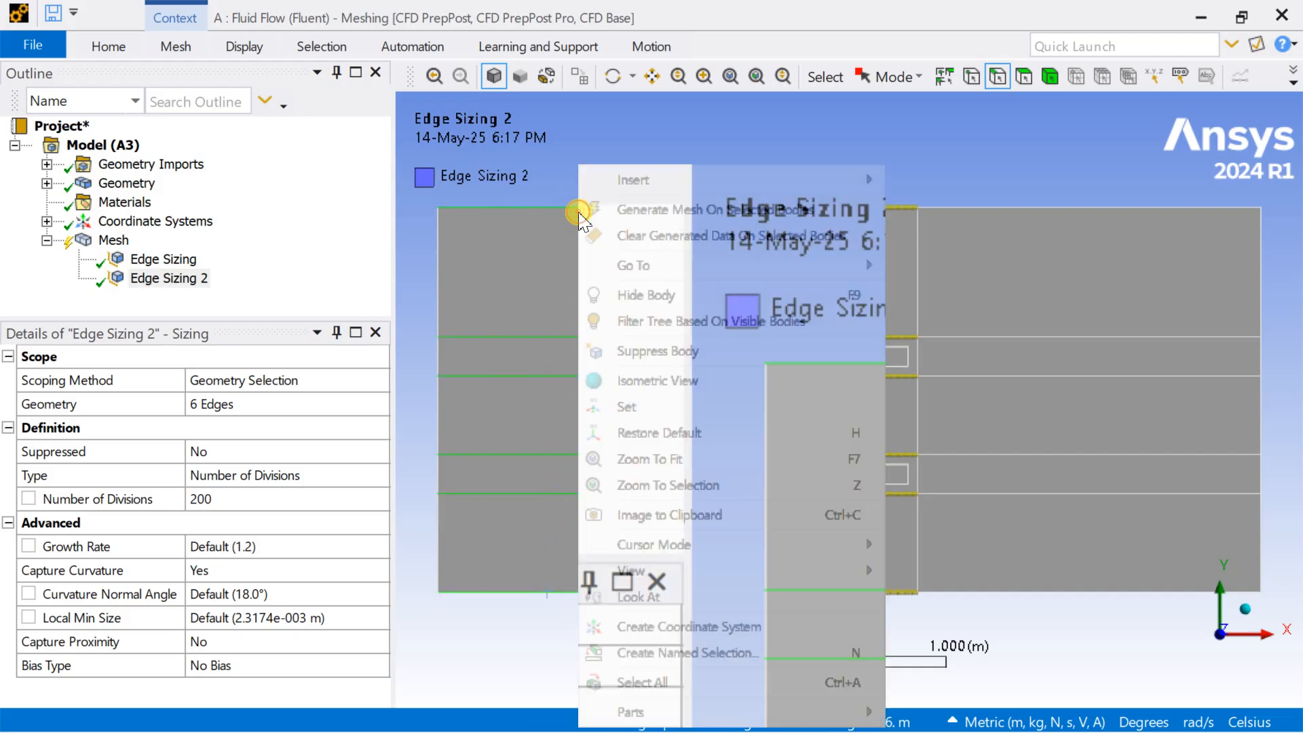
{"action": "mouse_move", "coordinate": [669, 181]}
{"action": "left_click", "coordinate": [941, 180]}
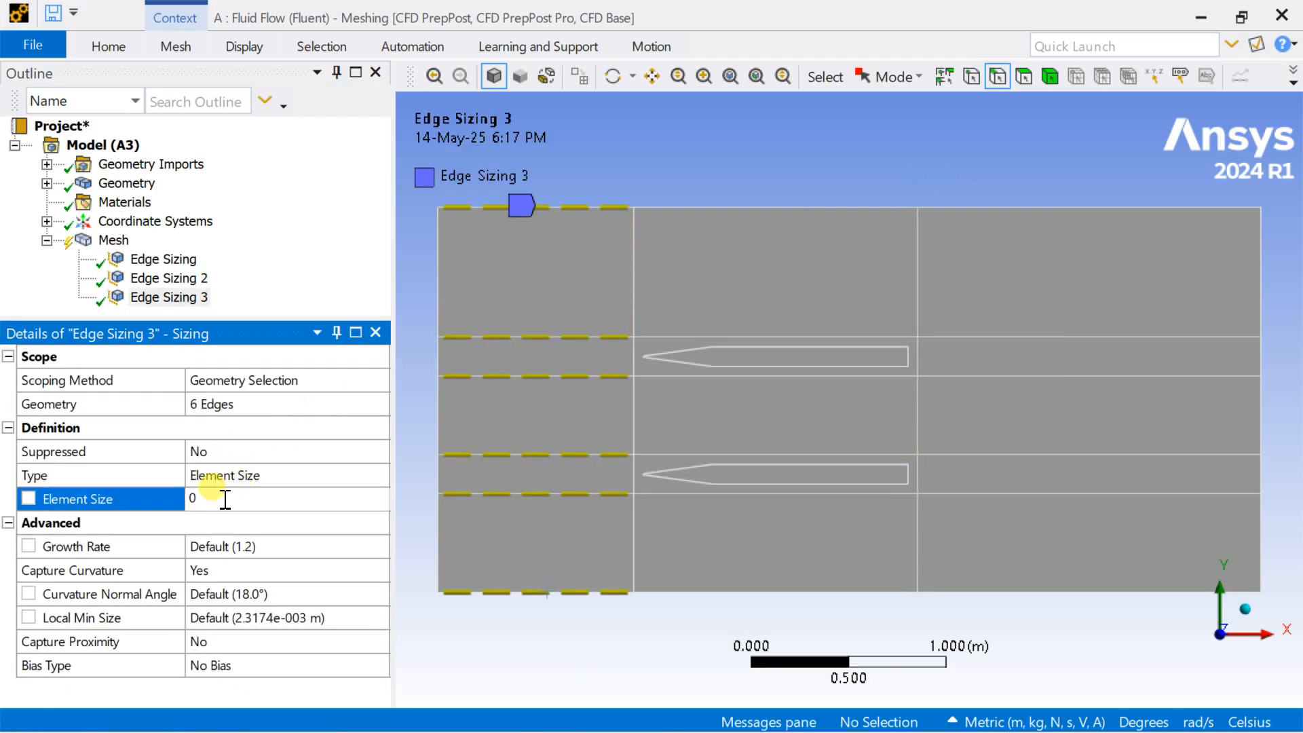
- Define the upstream edge sizing by Number of Divisions with 100 divisions
{"action": "left_click", "coordinate": [176, 502]}
{"action": "left_click", "coordinate": [260, 478]}
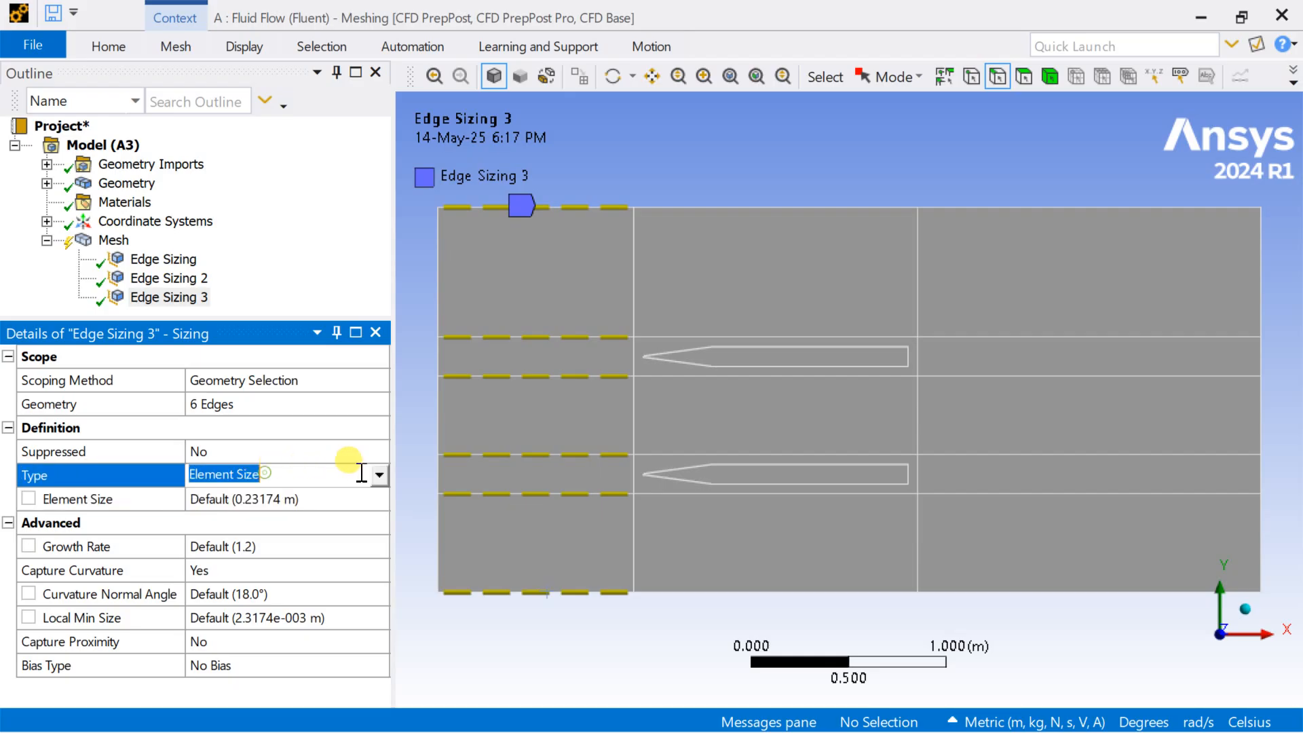
{"action": "left_click", "coordinate": [379, 475]}
{"action": "left_click", "coordinate": [295, 512]}
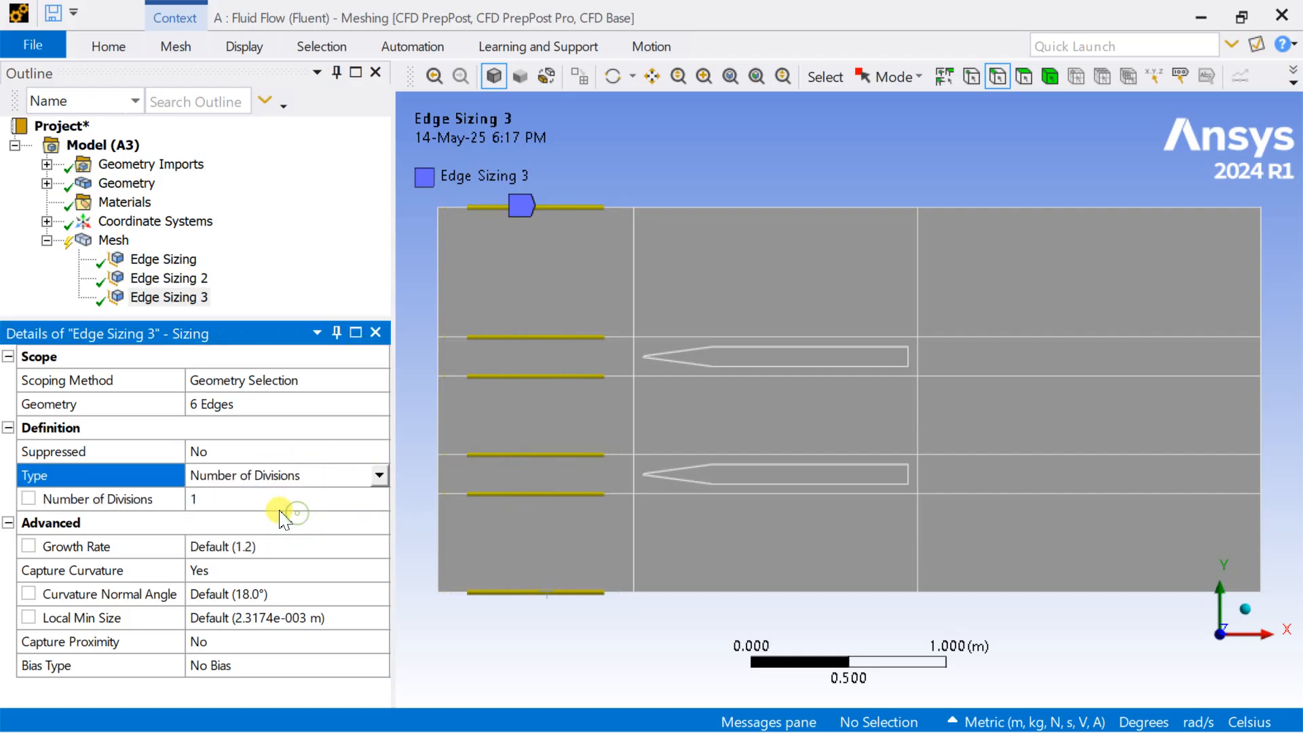
{"action": "left_click", "coordinate": [267, 500]}
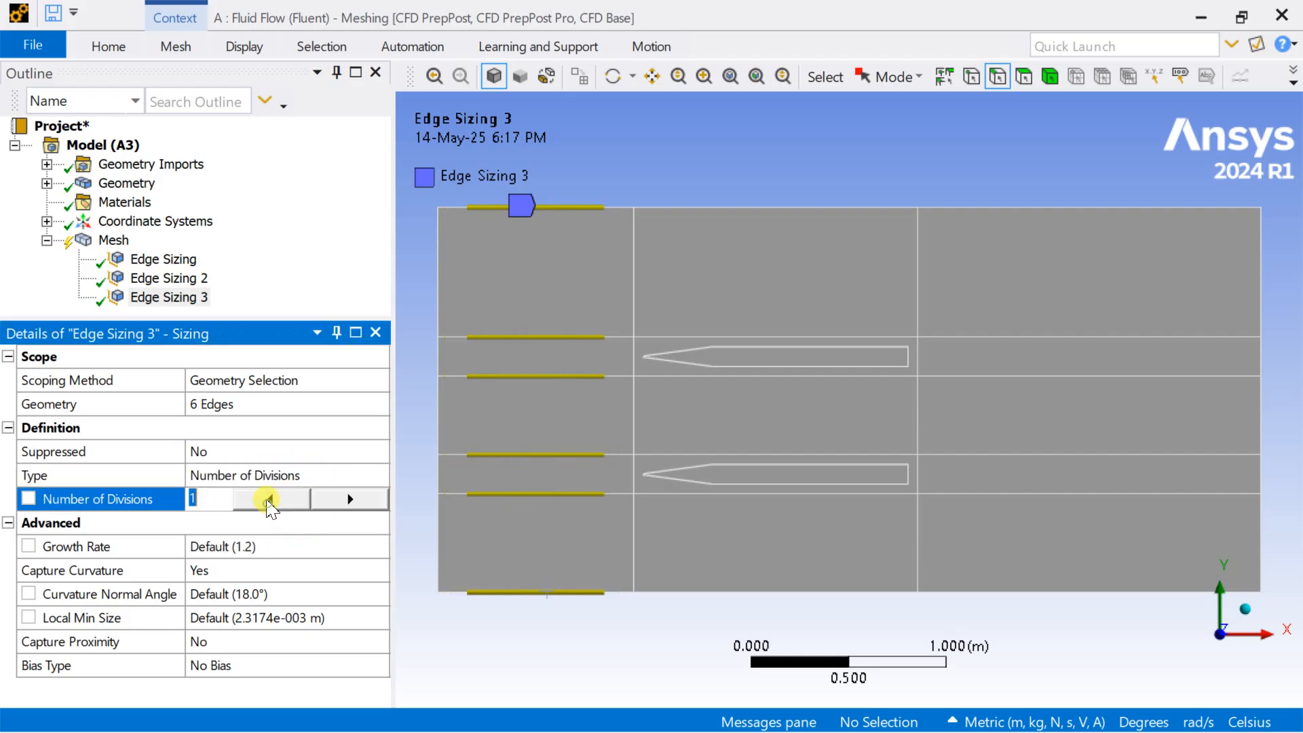
{"action": "left_click", "coordinate": [669, 174]}
{"action": "left_click", "coordinate": [167, 279]}
{"action": "left_click", "coordinate": [167, 297]}
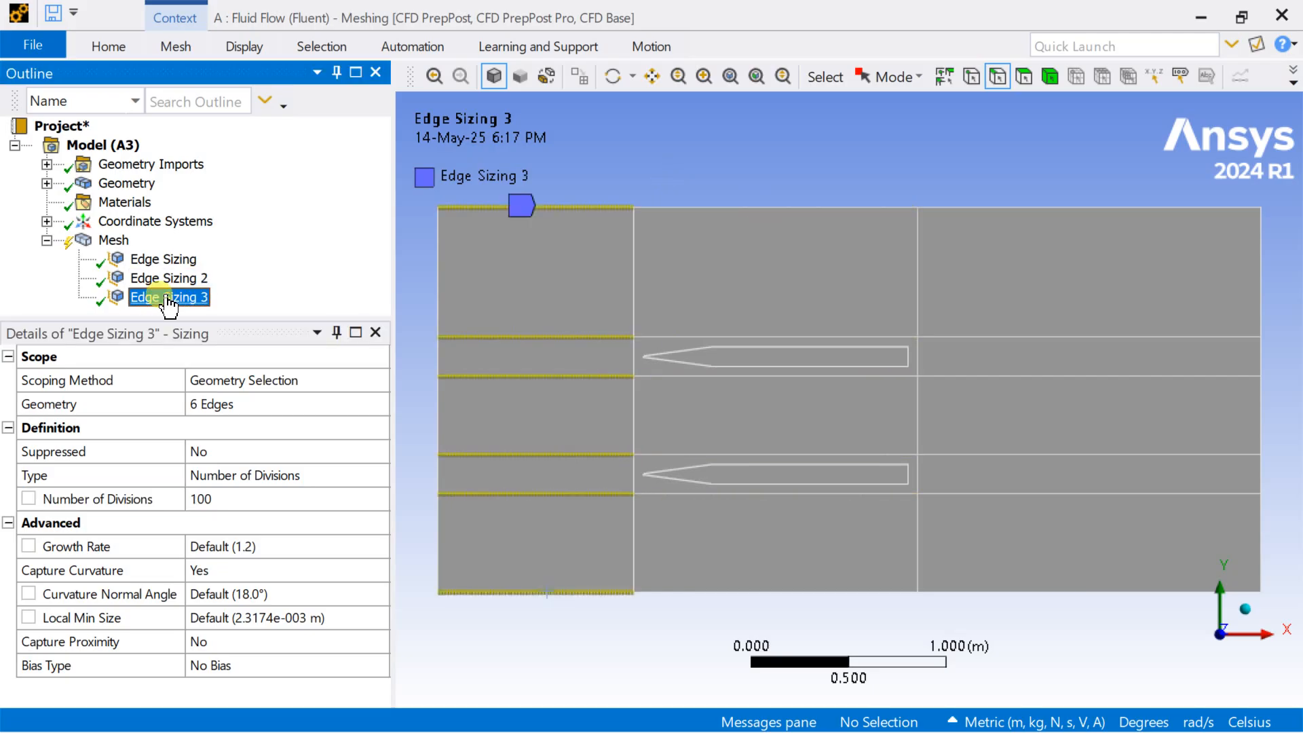
{"action": "left_click", "coordinate": [706, 173]}
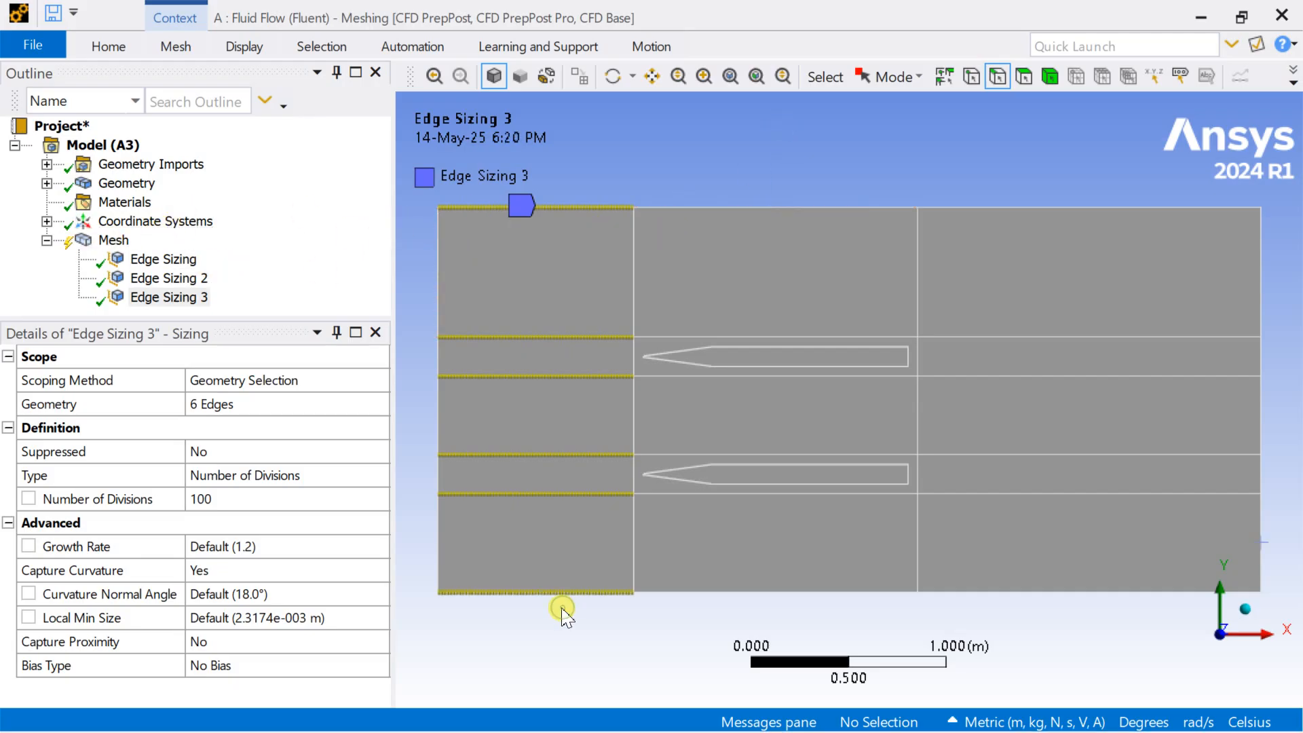
{"action": "left_click", "coordinate": [192, 299]}
{"action": "left_click", "coordinate": [175, 278]}
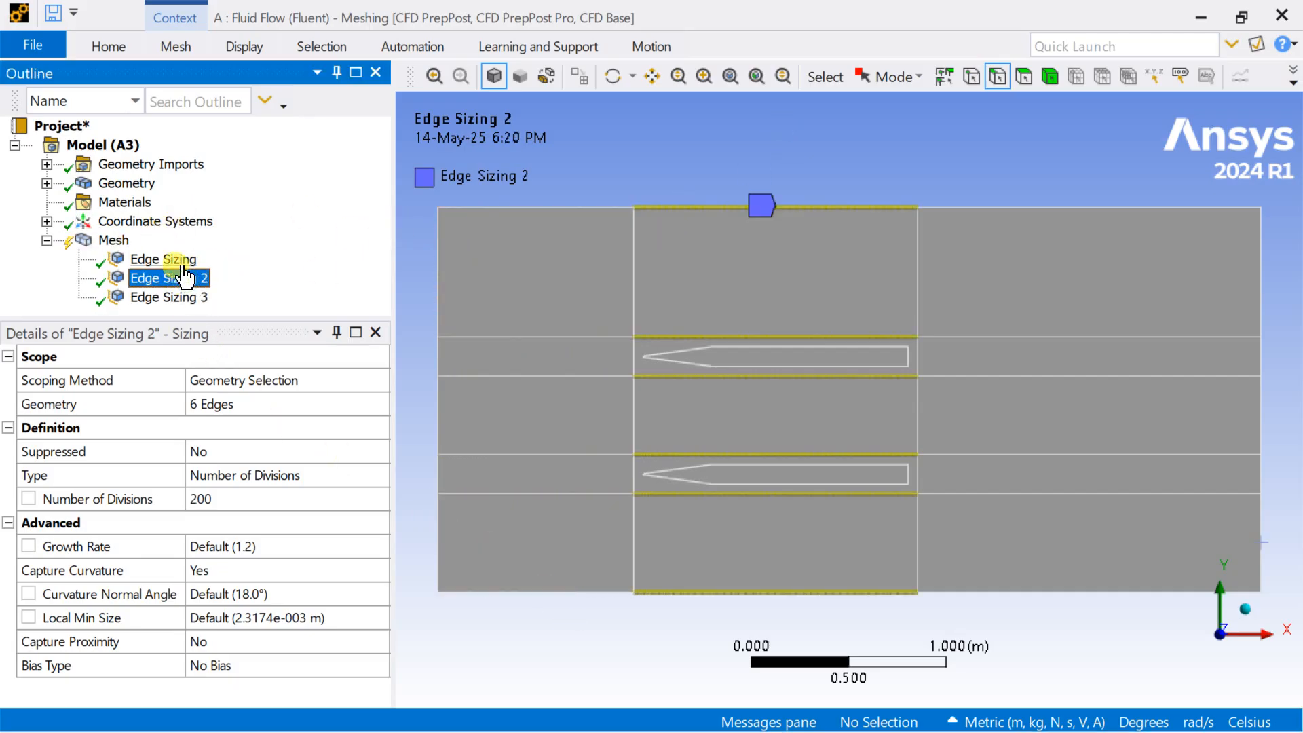
{"action": "left_click", "coordinate": [150, 259]}
- Add a fourth sizing on the four vertical edges of the uppermost block row, above both pointed bodies
{"action": "left_click", "coordinate": [113, 240]}
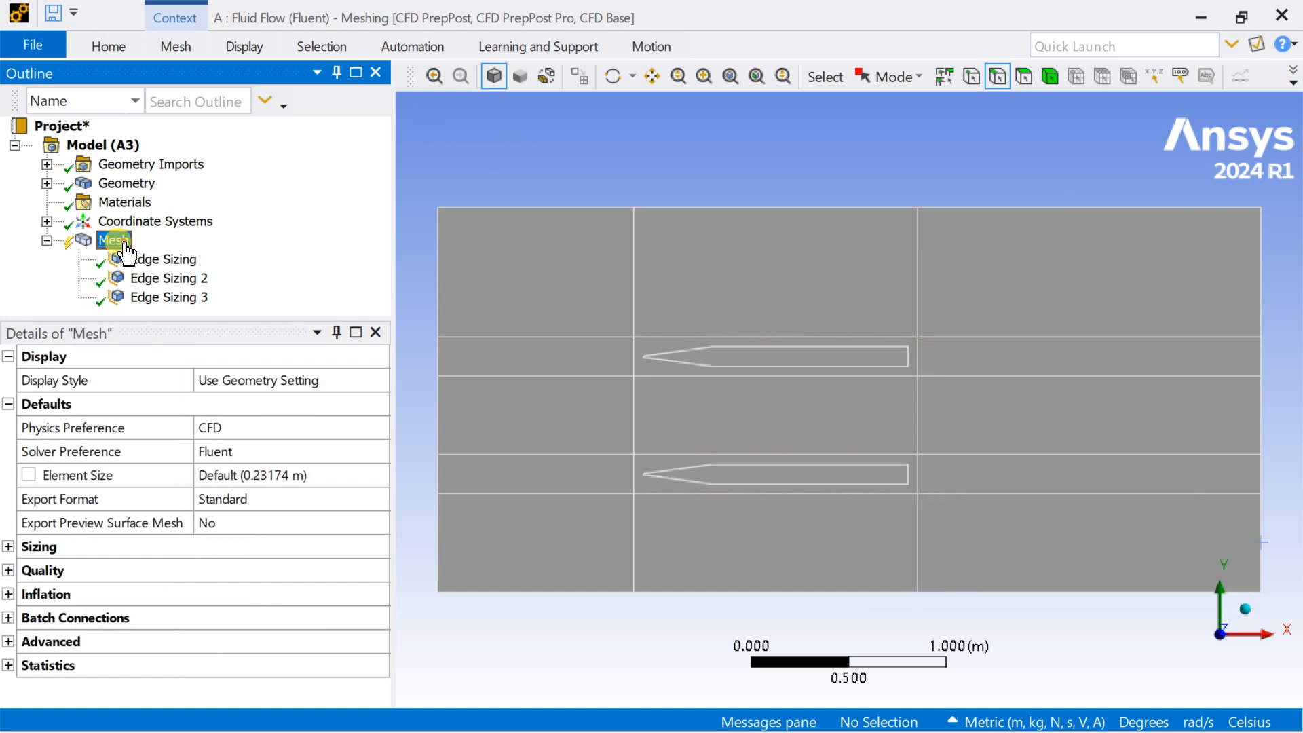
{"action": "right_click", "coordinate": [126, 252]}
{"action": "mouse_move", "coordinate": [174, 256]}
{"action": "left_click", "coordinate": [442, 218]}
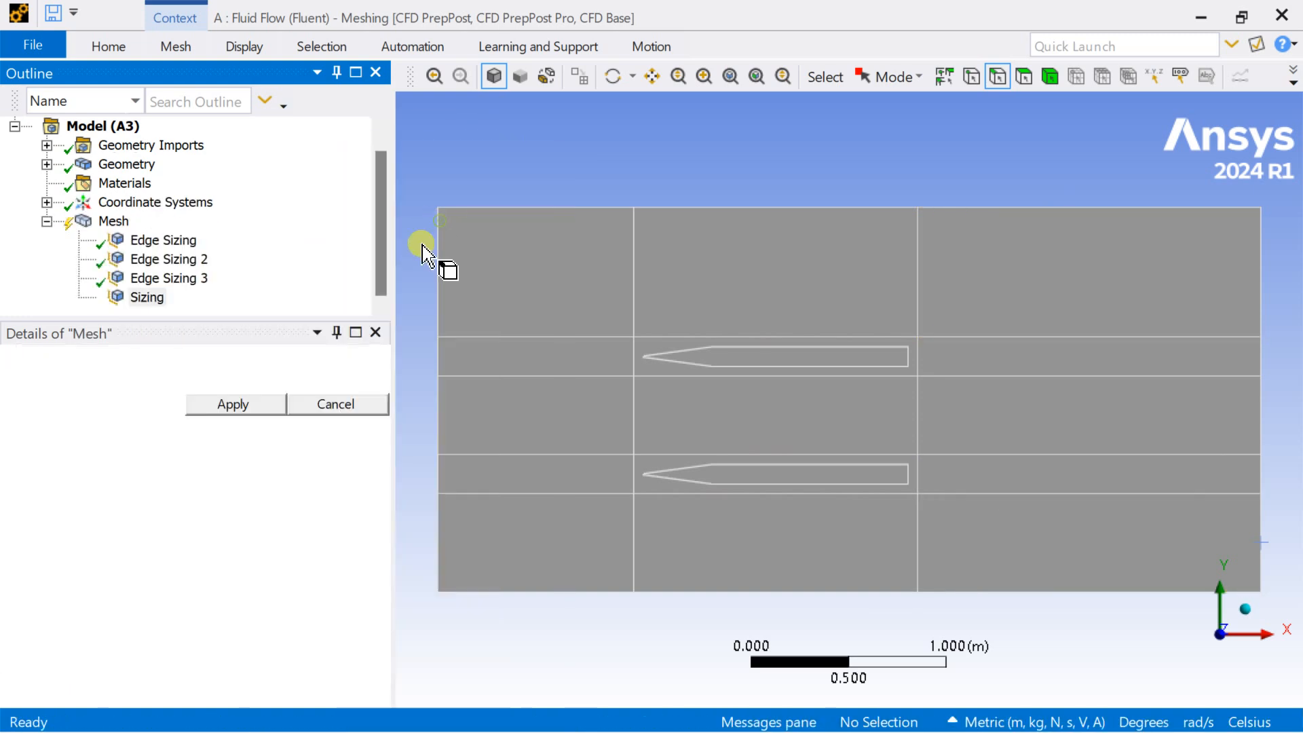
{"action": "left_click", "coordinate": [438, 275]}
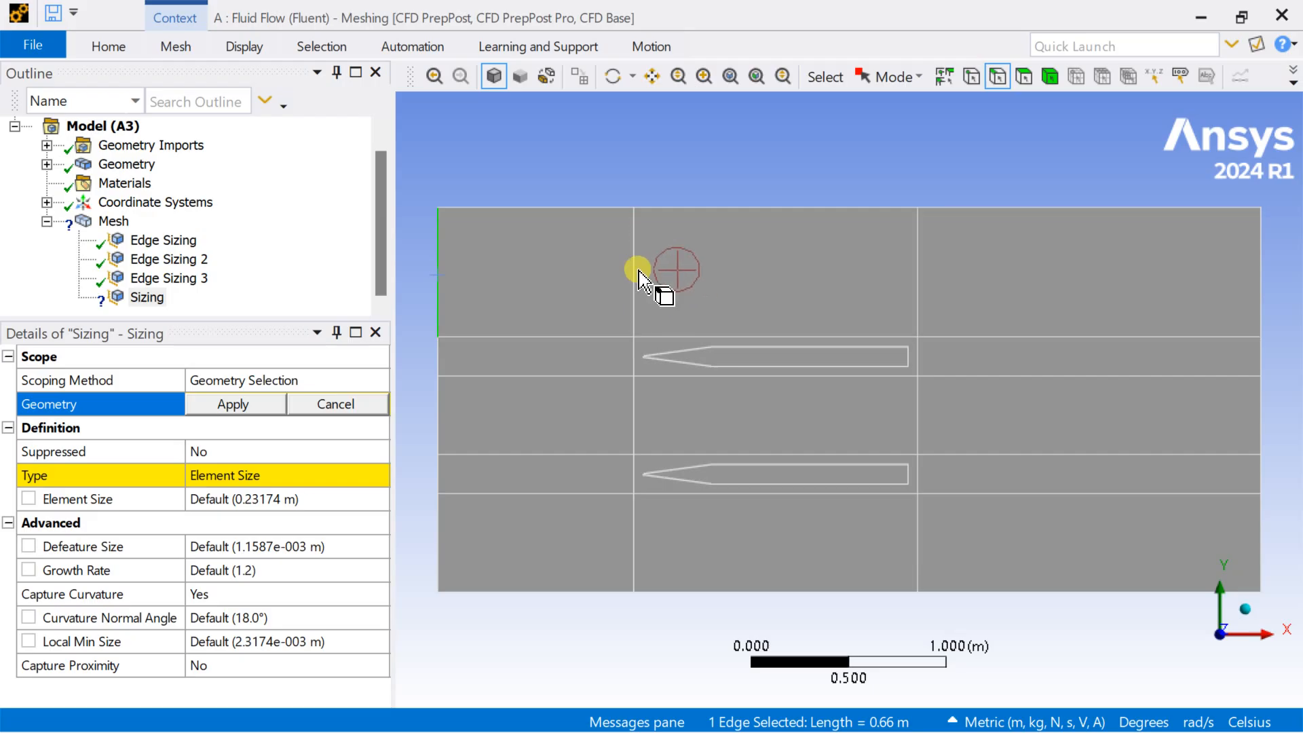
{"action": "left_click", "coordinate": [635, 272], "text": "ctrl"}
{"action": "left_click", "coordinate": [917, 271], "text": "ctrl"}
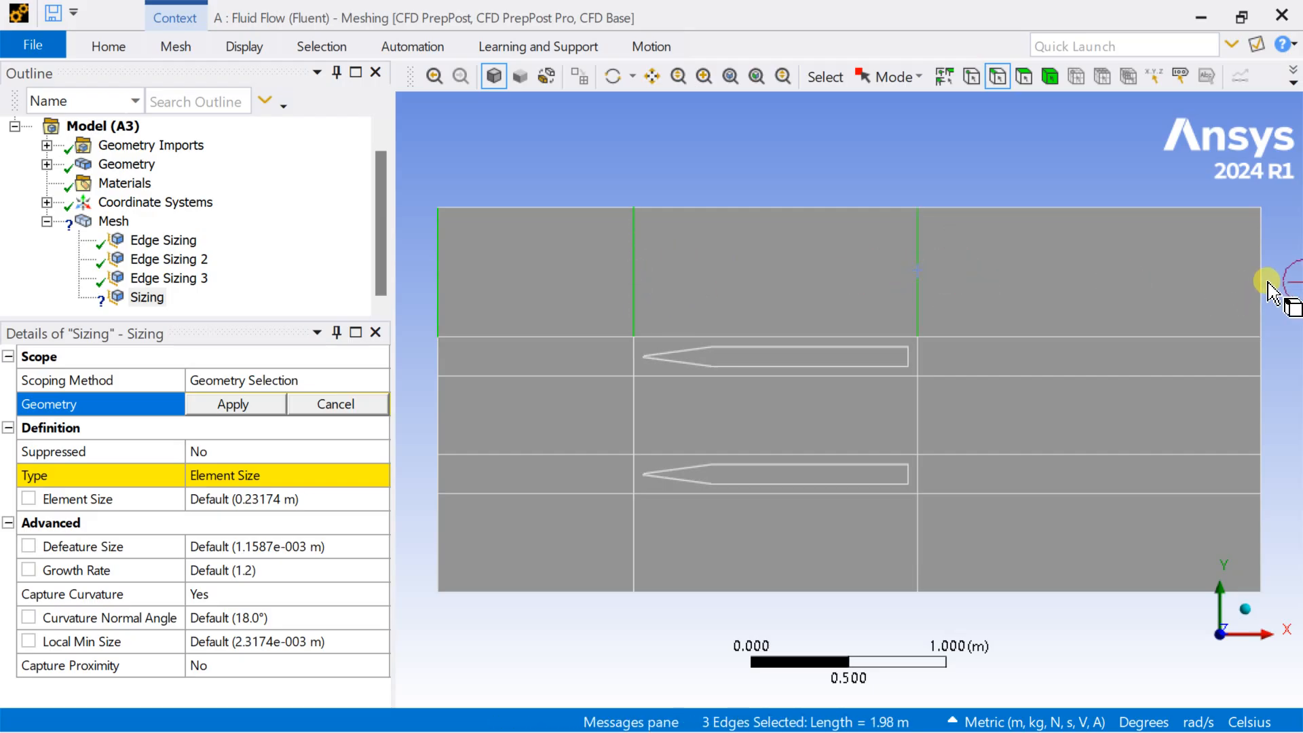
{"action": "left_click", "coordinate": [1260, 278], "text": "ctrl"}
{"action": "left_click", "coordinate": [228, 403]}
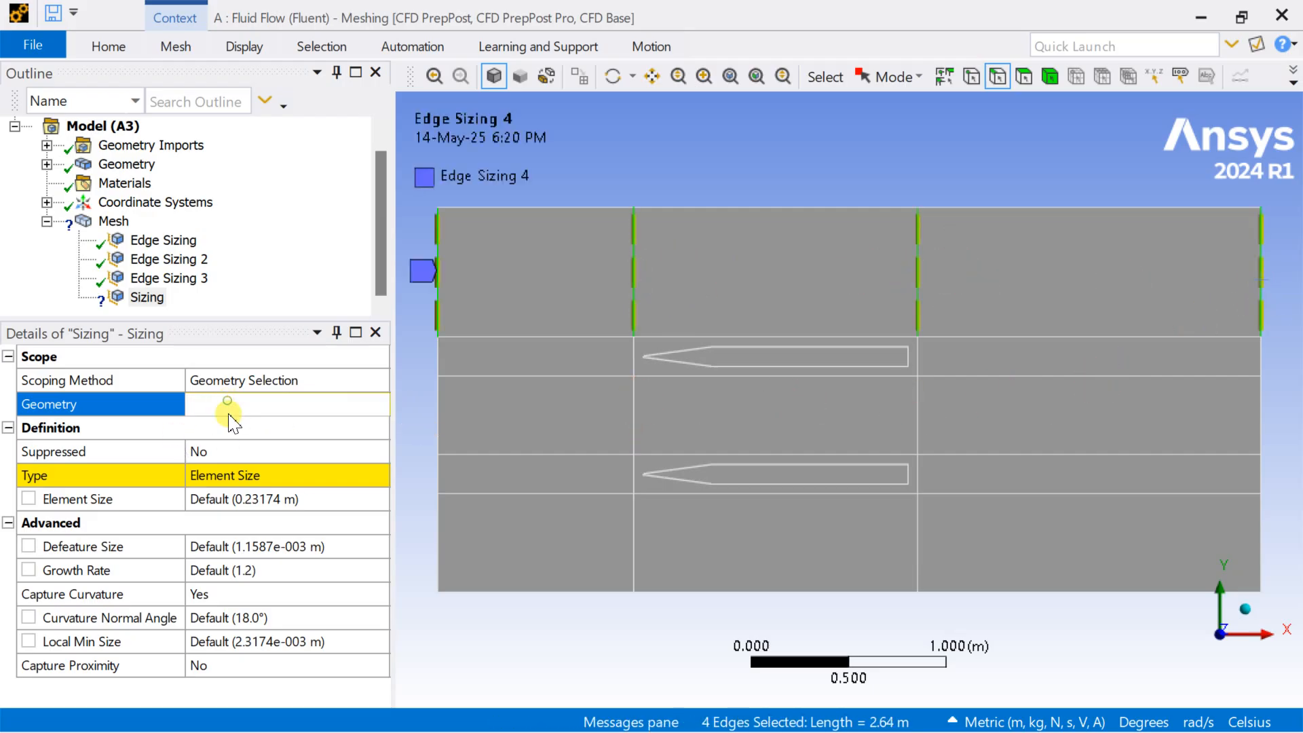
- Define the uppermost-row edge sizing by Number of Divisions with 50 divisions
{"action": "left_click", "coordinate": [285, 475]}
{"action": "left_click", "coordinate": [379, 475]}
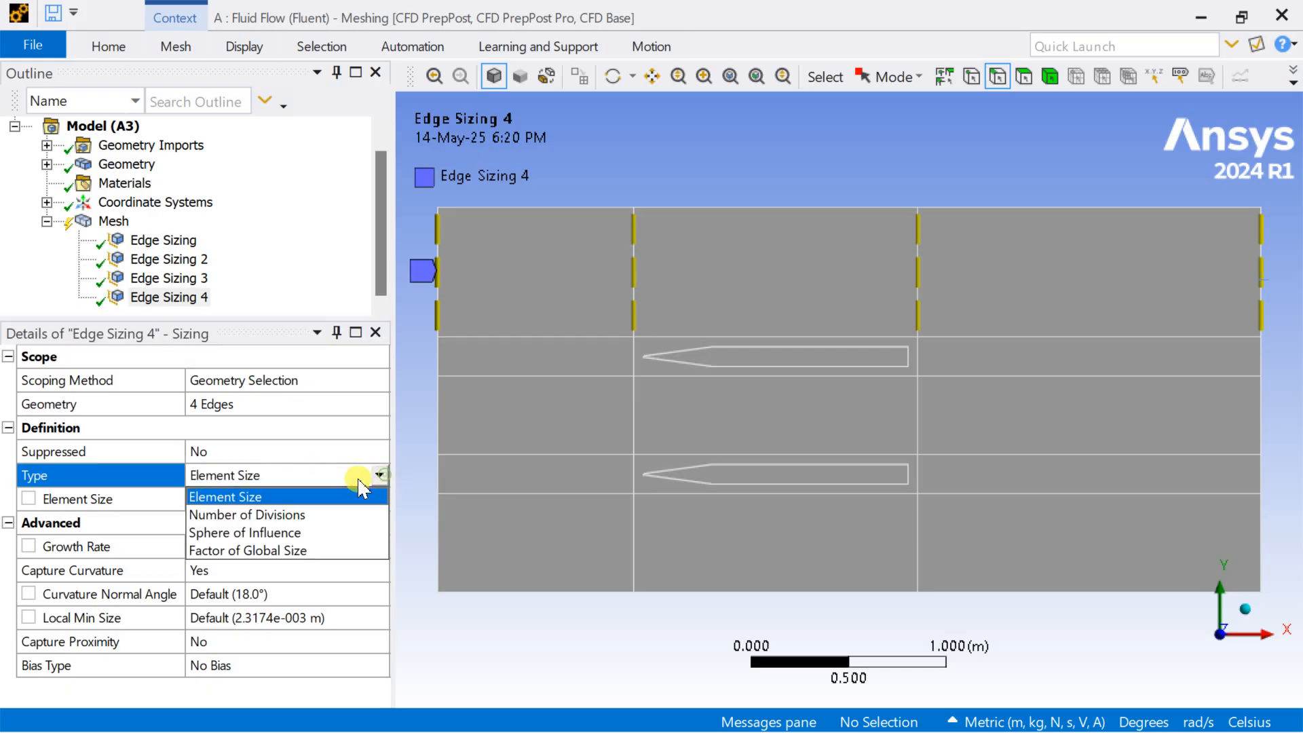
{"action": "left_click", "coordinate": [310, 516]}
{"action": "left_click", "coordinate": [275, 500]}
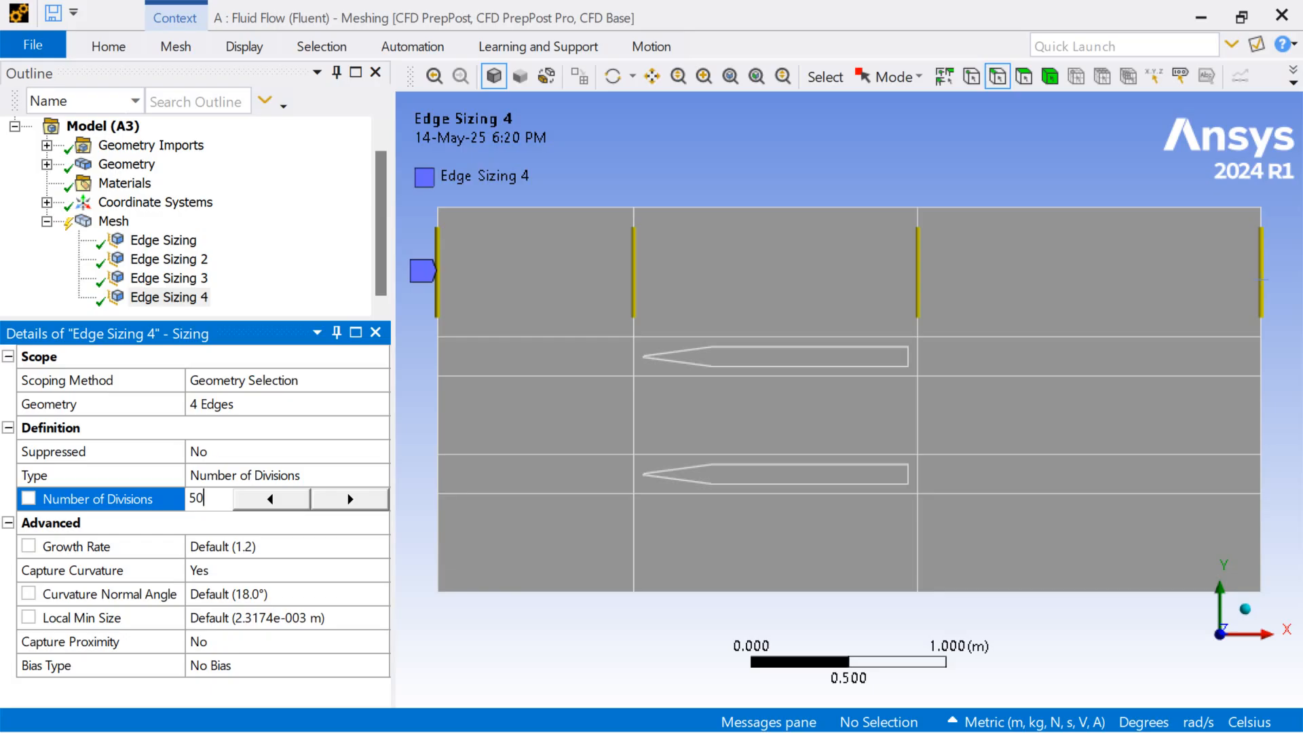
{"action": "key", "text": "Return"}
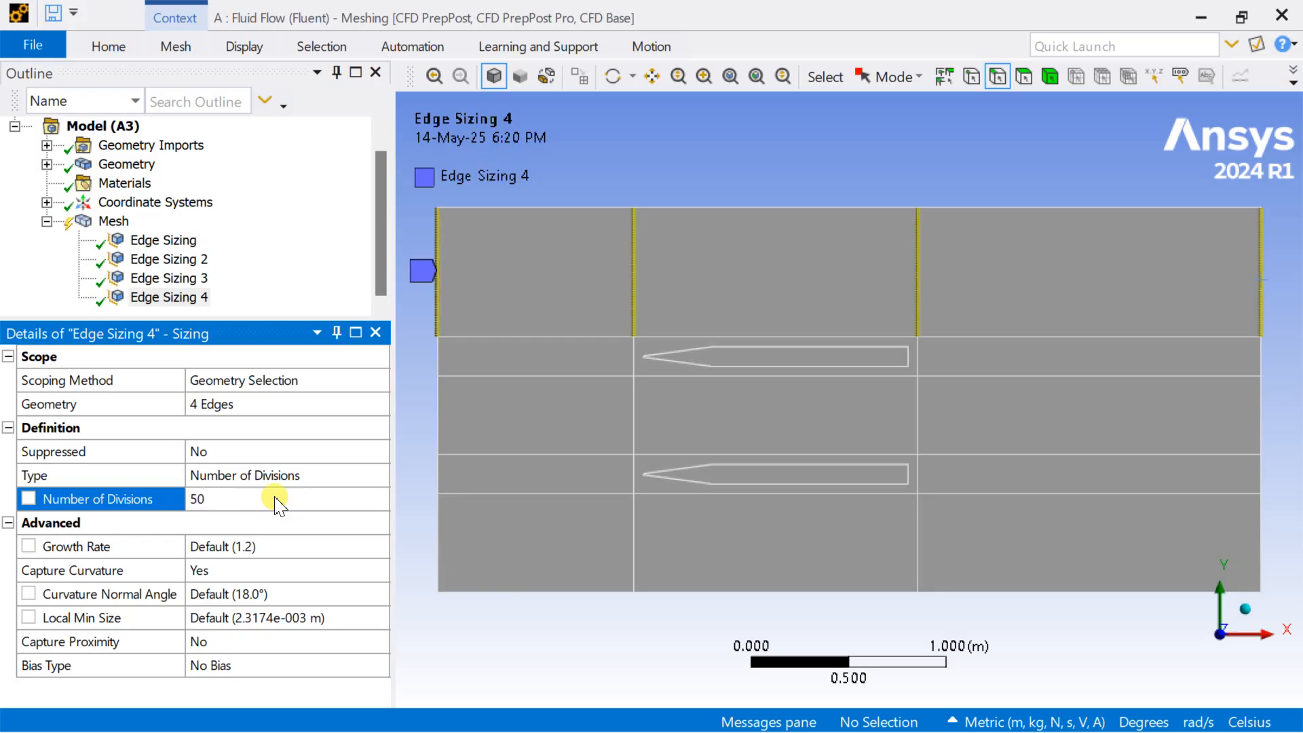
- Add a fifth sizing on the four vertical edges of the lowest block row, below both pointed bodies
{"action": "left_click", "coordinate": [113, 224]}
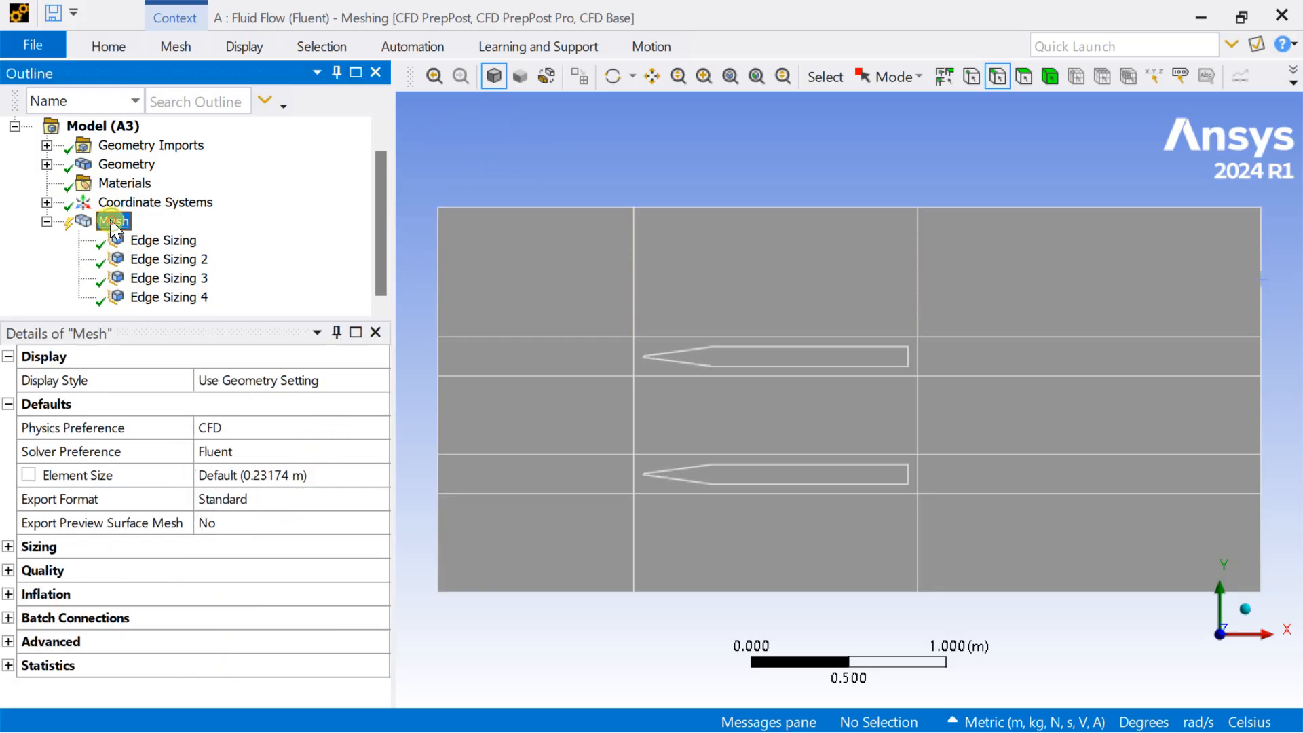
{"action": "right_click", "coordinate": [113, 224]}
{"action": "mouse_move", "coordinate": [203, 236]}
{"action": "left_click", "coordinate": [393, 227]}
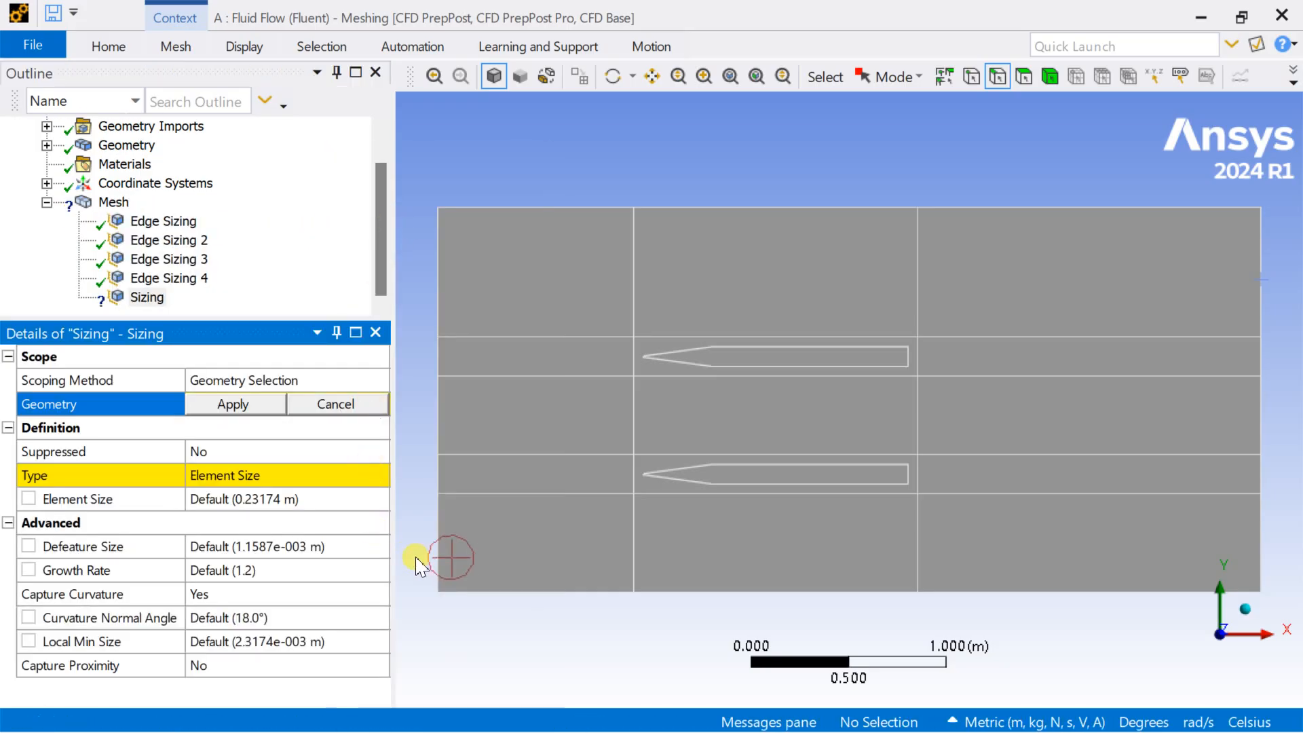
{"action": "left_click", "coordinate": [437, 539]}
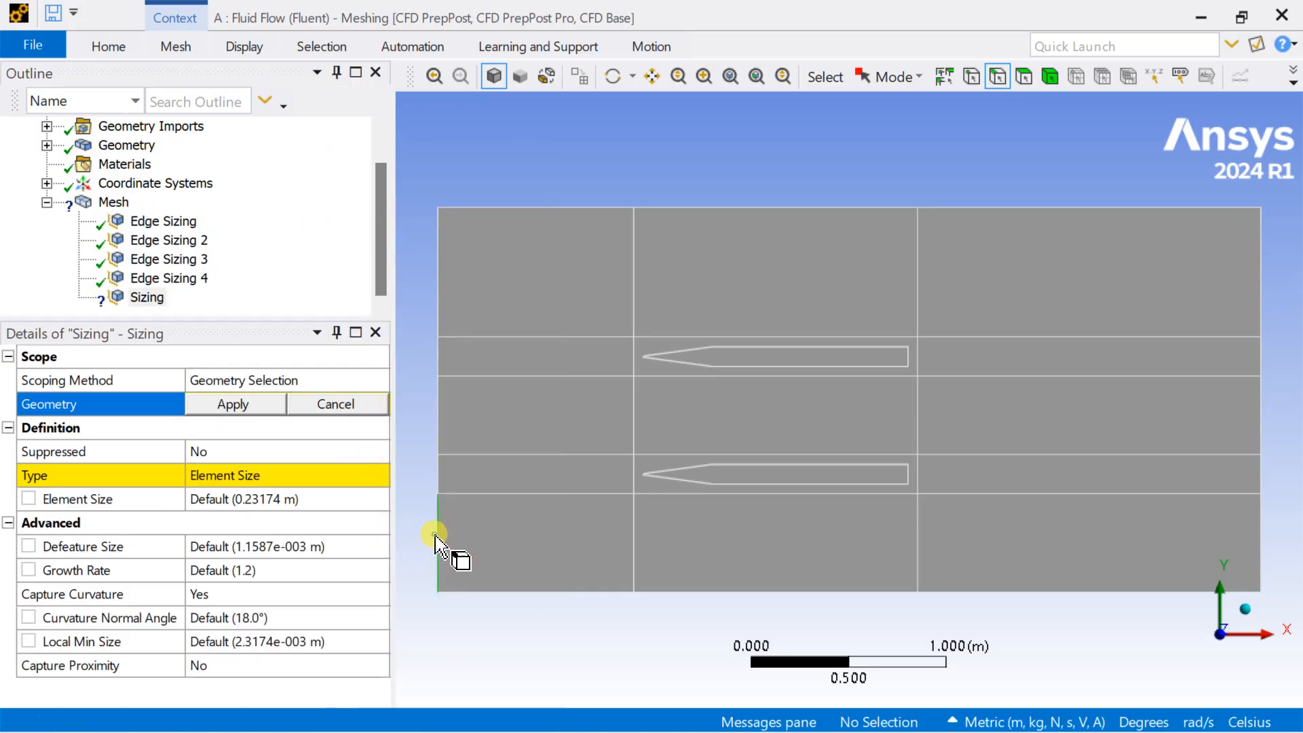
{"action": "left_click", "coordinate": [637, 546], "text": "ctrl"}
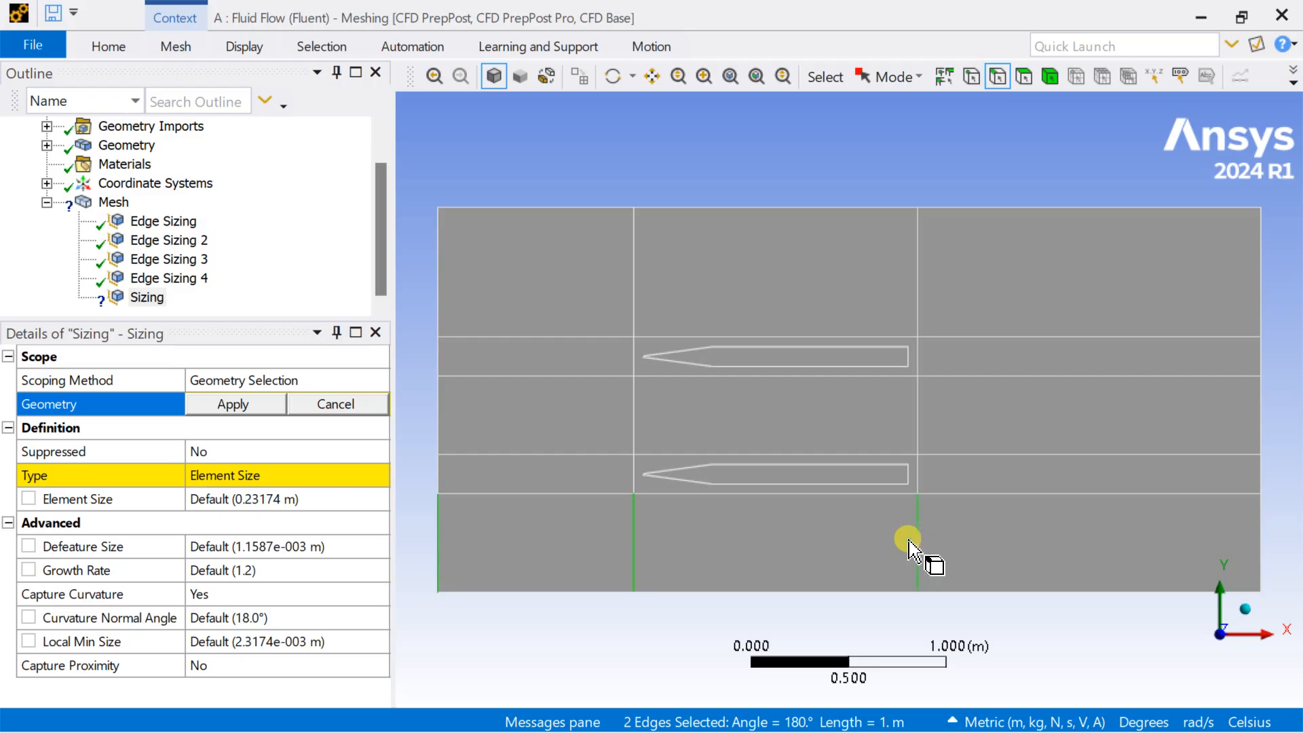
{"action": "left_click", "coordinate": [912, 543], "text": "ctrl"}
{"action": "left_click", "coordinate": [1252, 539], "text": "ctrl"}
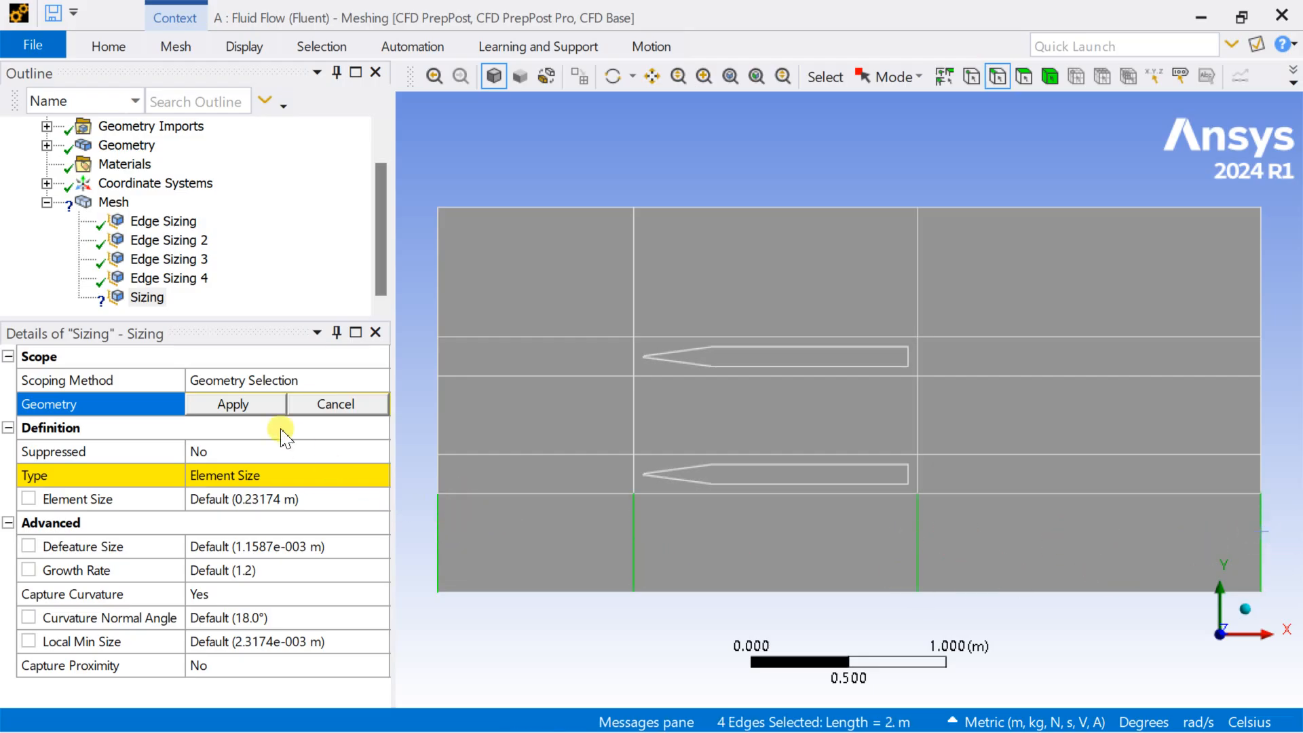
{"action": "left_click", "coordinate": [244, 406]}
- Define the lowest-row edge sizing by Number of Divisions with 40 divisions
{"action": "left_click", "coordinate": [285, 476]}
{"action": "left_click", "coordinate": [378, 475]}
{"action": "left_click", "coordinate": [312, 514]}
{"action": "left_click", "coordinate": [284, 500]}
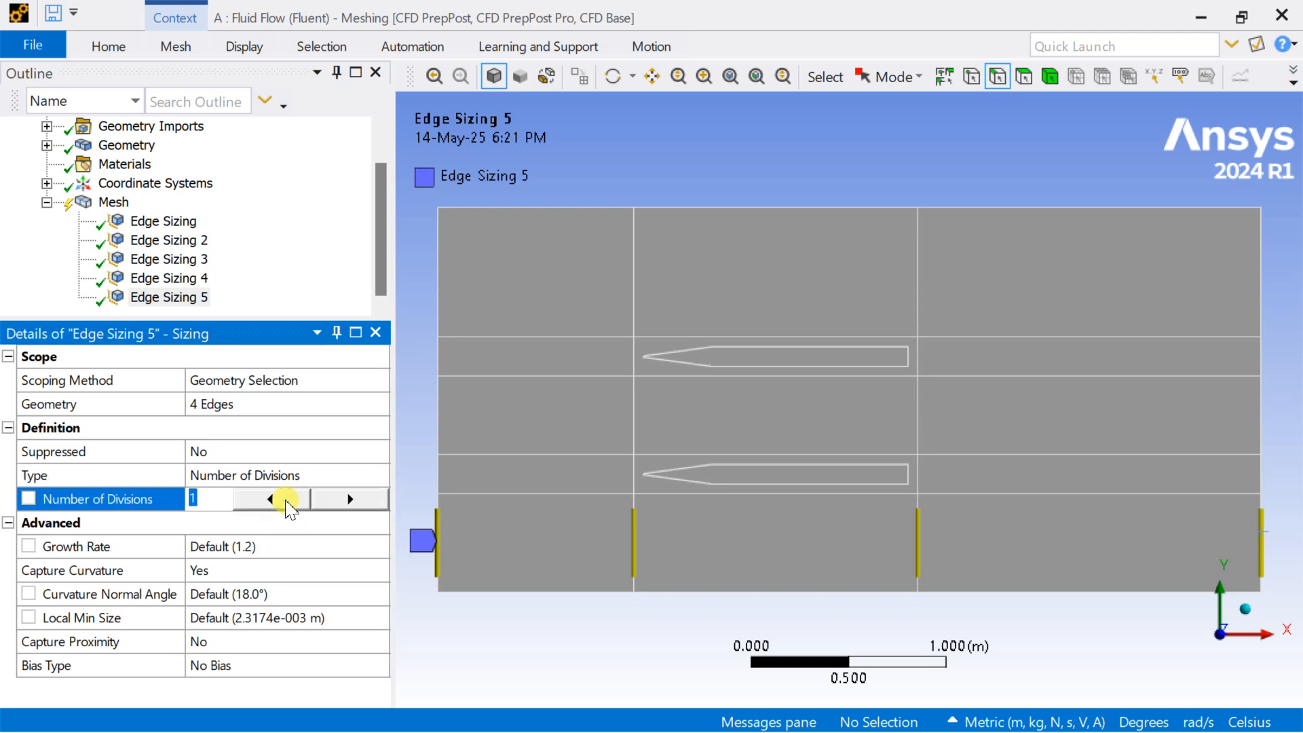
{"action": "type", "text": "40"}
{"action": "key", "text": "Return"}
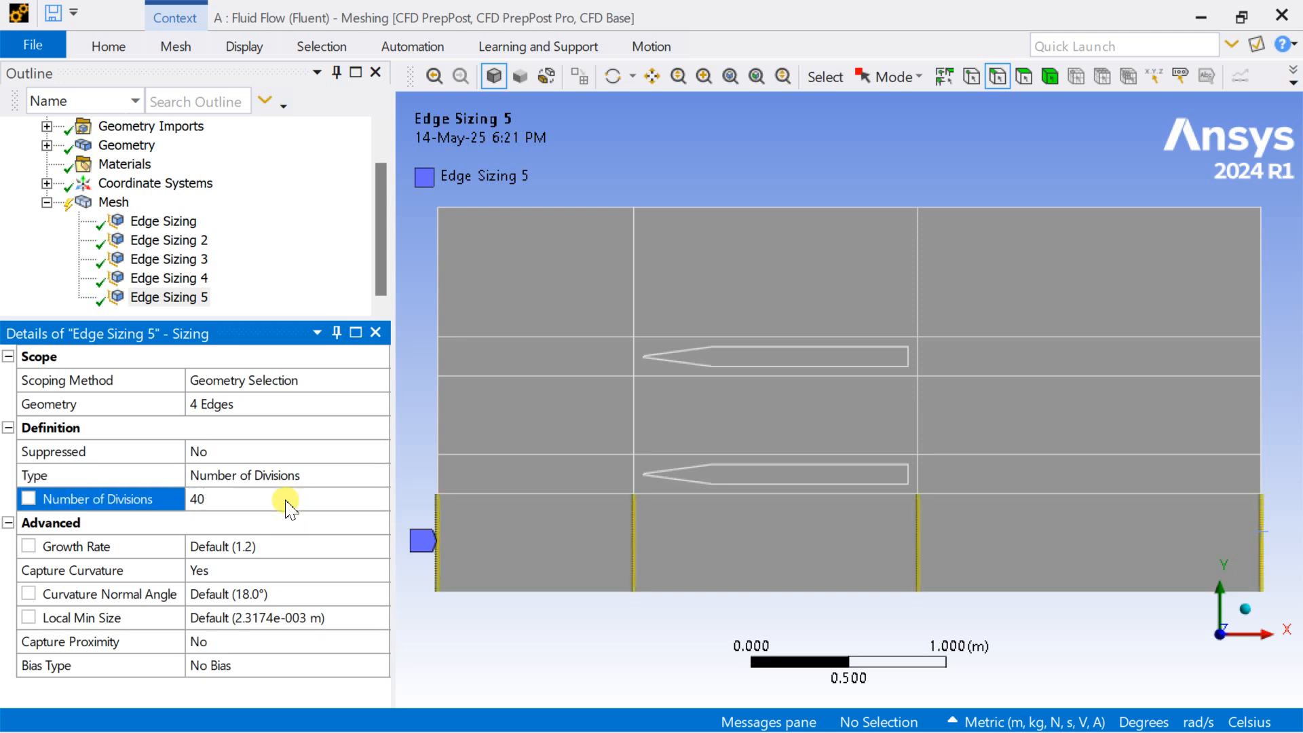
- Add a sixth sizing on the four vertical edges of the block row between the two pointed bodies
{"action": "left_click", "coordinate": [113, 201]}
{"action": "right_click", "coordinate": [114, 202]}
{"action": "mouse_move", "coordinate": [176, 210]}
{"action": "left_click", "coordinate": [342, 219]}
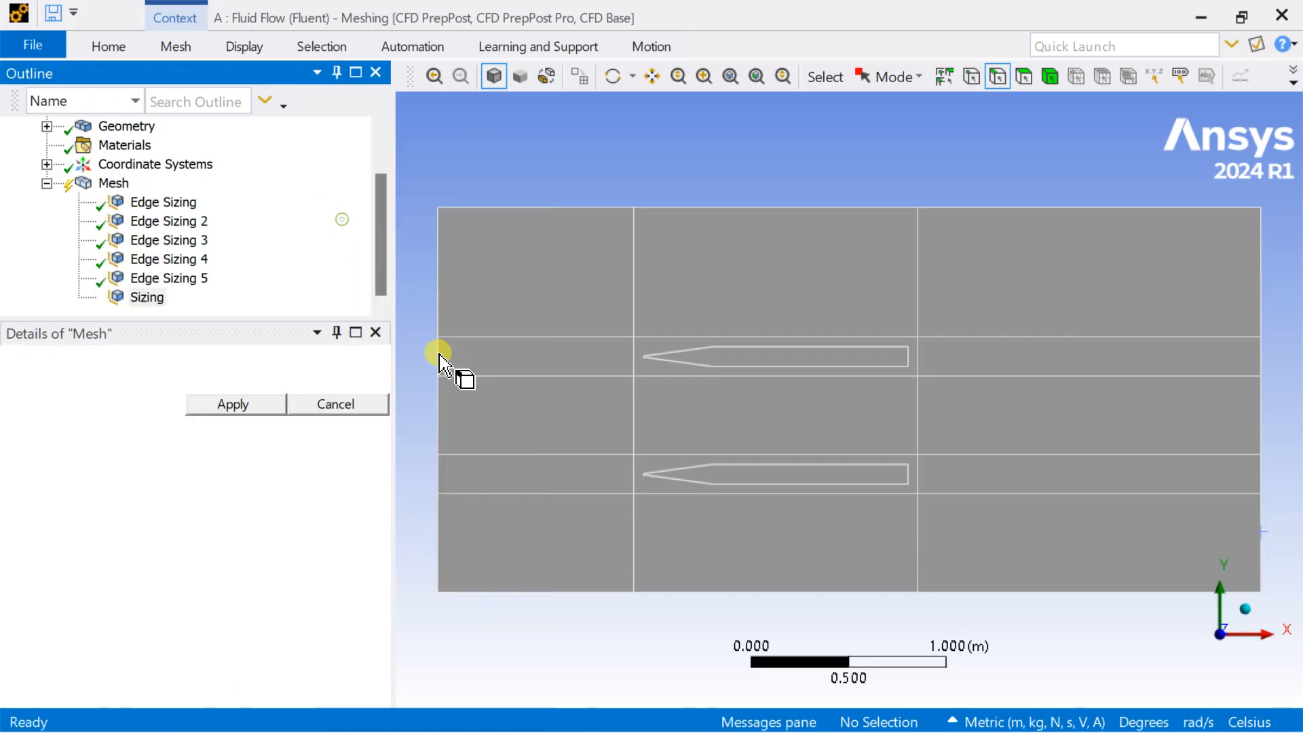
{"action": "left_click", "coordinate": [439, 405]}
{"action": "left_click", "coordinate": [633, 401], "text": "ctrl"}
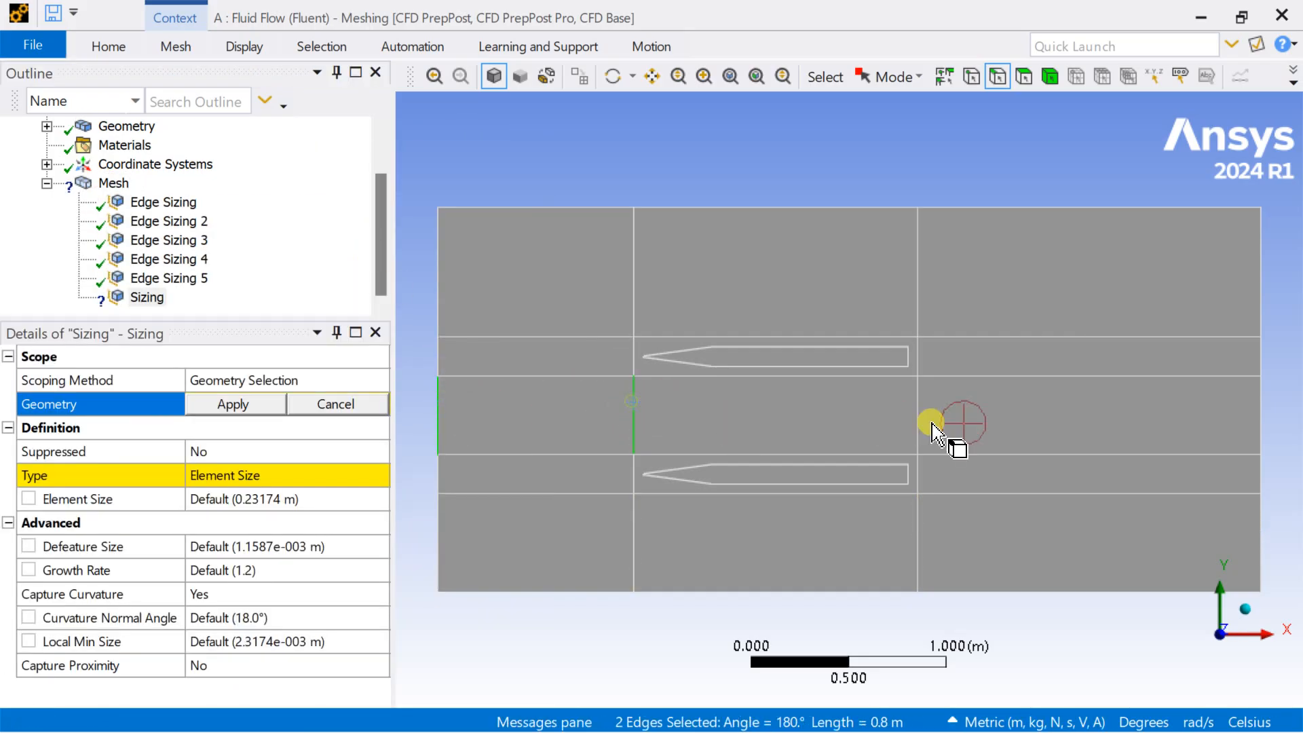
{"action": "left_click", "coordinate": [917, 407], "text": "ctrl"}
{"action": "left_click", "coordinate": [1260, 407], "text": "ctrl"}
{"action": "left_click", "coordinate": [258, 403]}
- Define the edge sizing of the row between the bodies by Number of Divisions with 30 divisions
{"action": "left_click", "coordinate": [293, 474]}
{"action": "left_click", "coordinate": [380, 475]}
{"action": "left_click", "coordinate": [319, 514]}
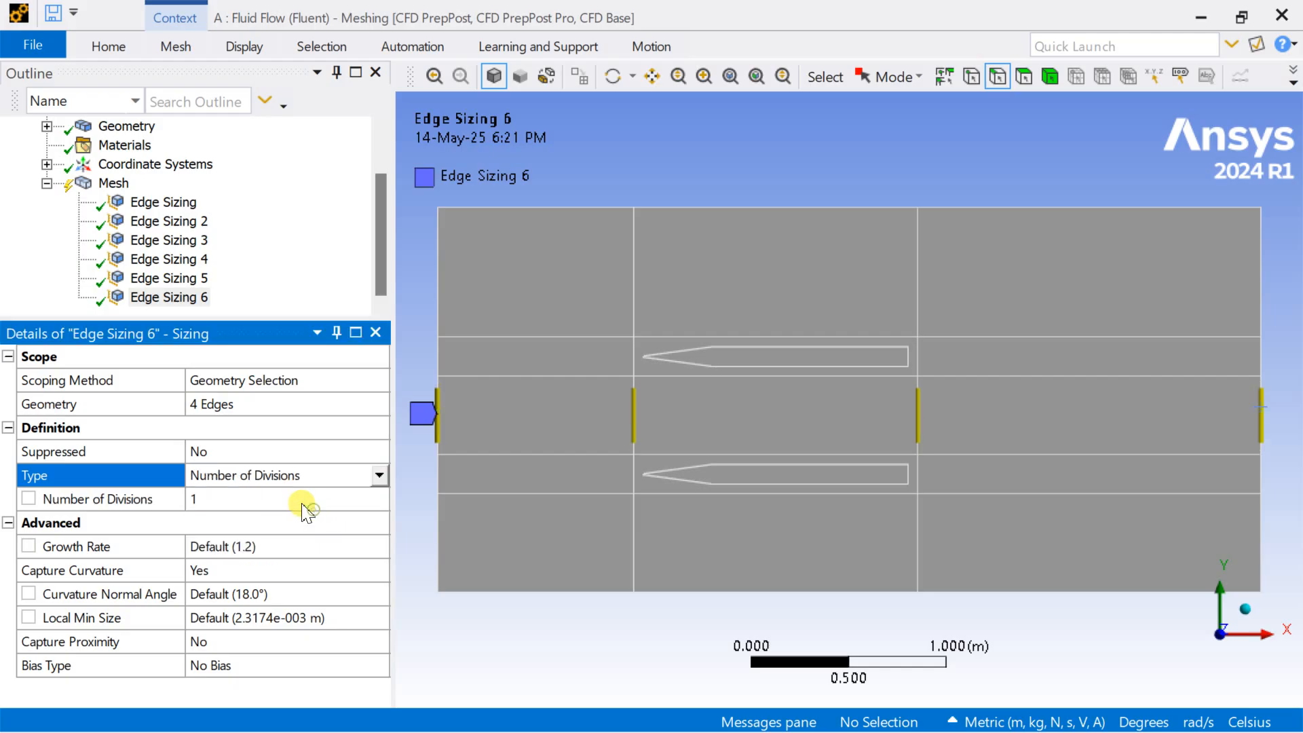
{"action": "left_click", "coordinate": [288, 498]}
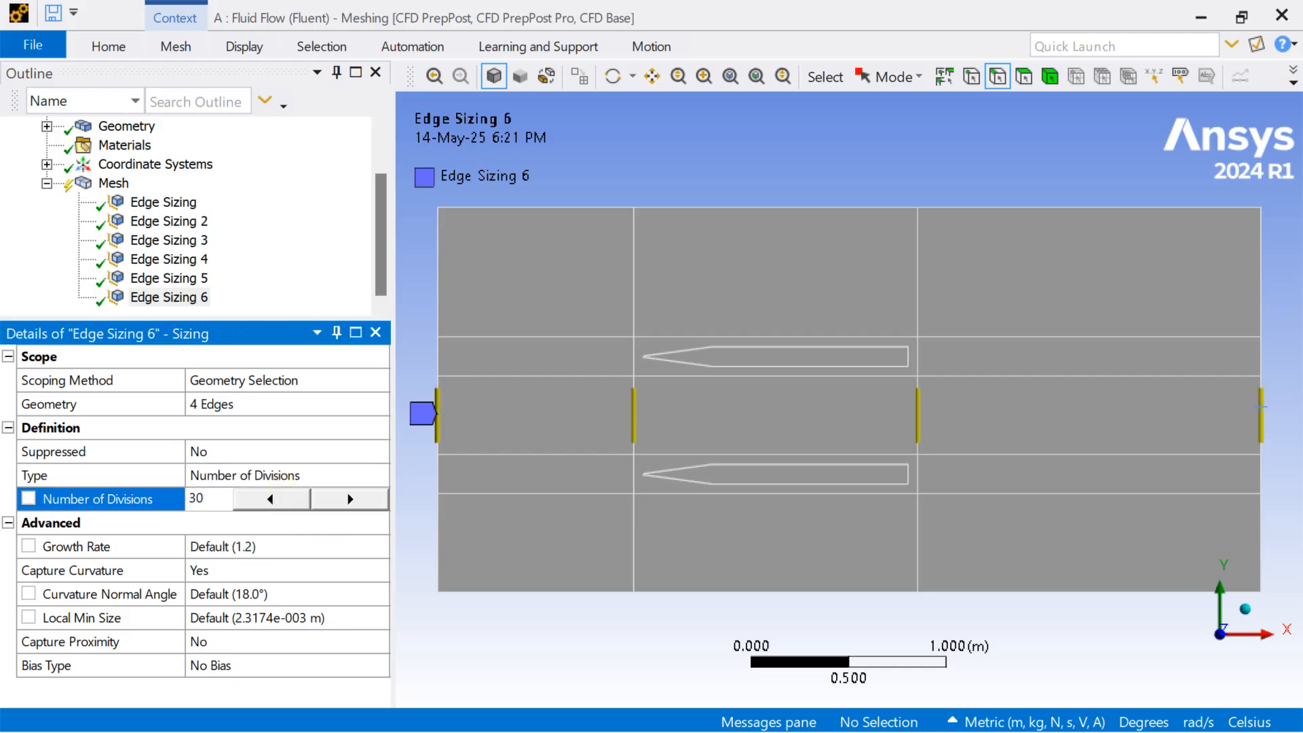
{"action": "key", "text": "Return"}
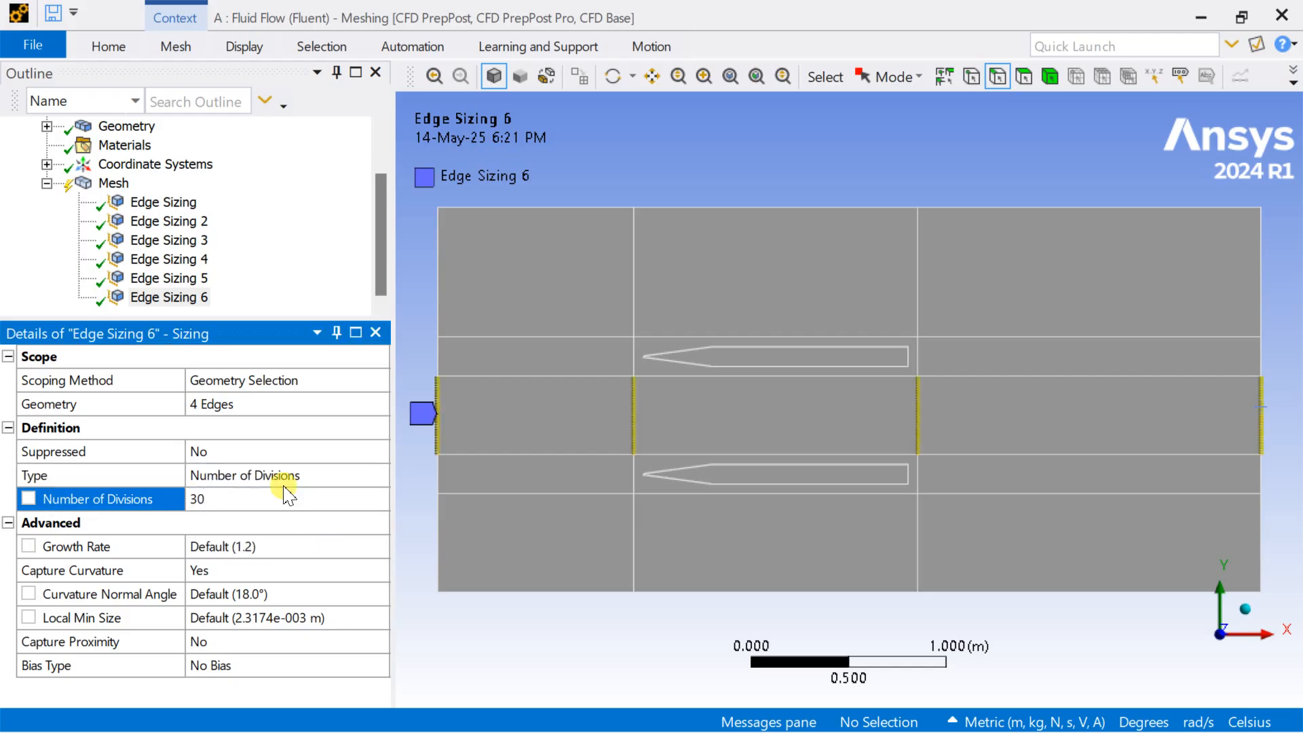
- Add a seventh sizing on the eight short vertical edges of the two thin block rows containing the pointed bodies
{"action": "left_click", "coordinate": [410, 350]}
{"action": "right_click", "coordinate": [118, 190]}
{"action": "mouse_move", "coordinate": [255, 199]}
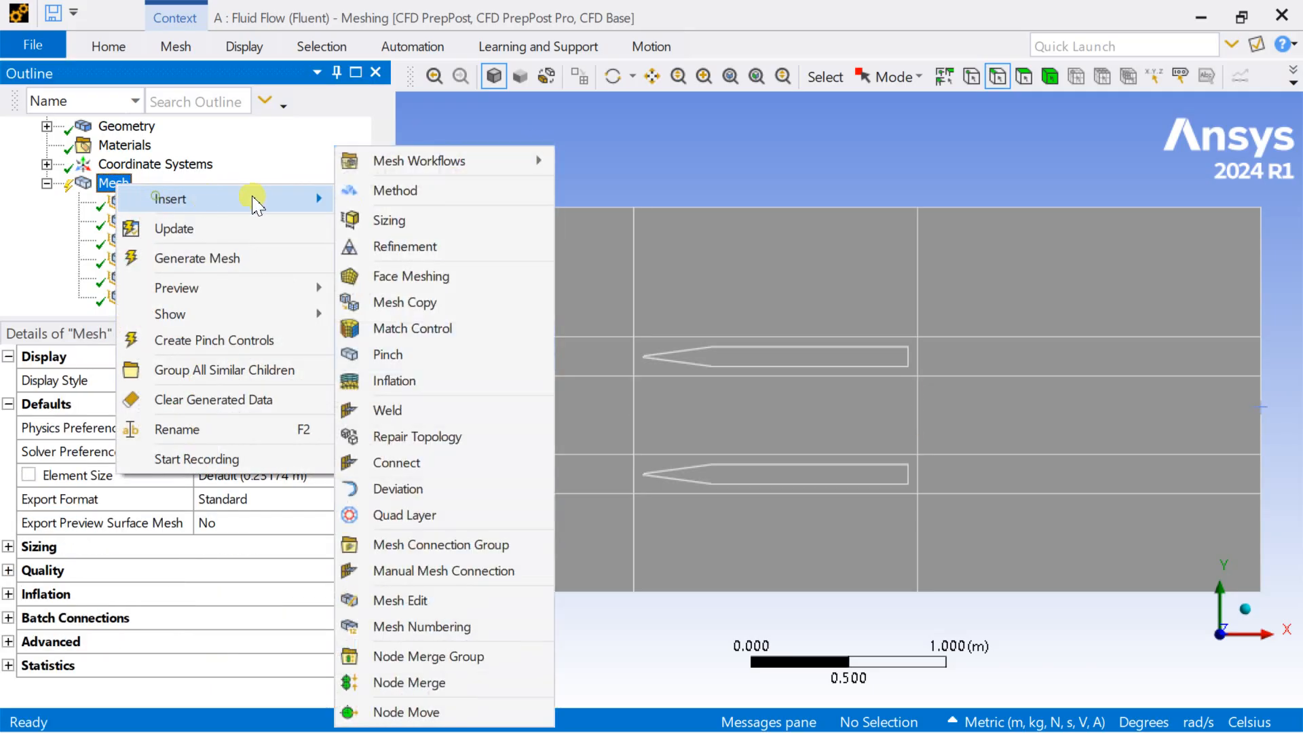
{"action": "left_click", "coordinate": [407, 221]}
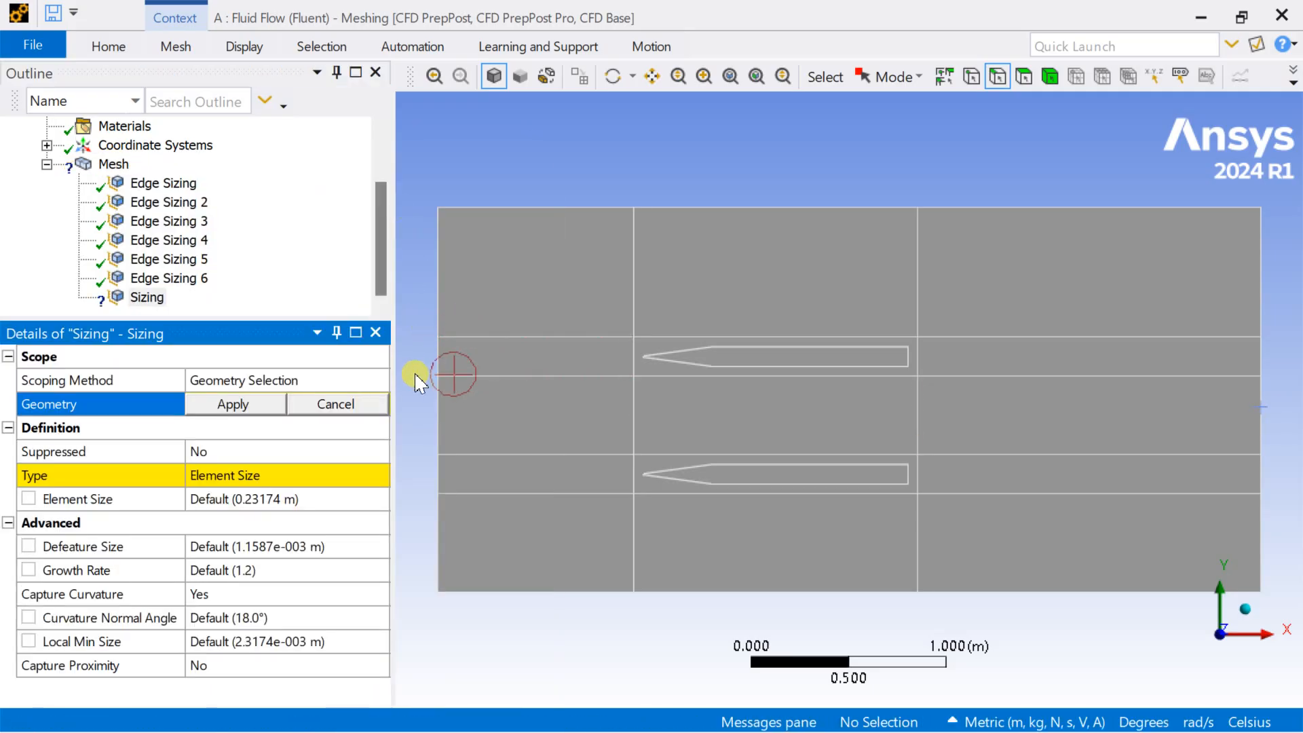
{"action": "left_click", "coordinate": [437, 357]}
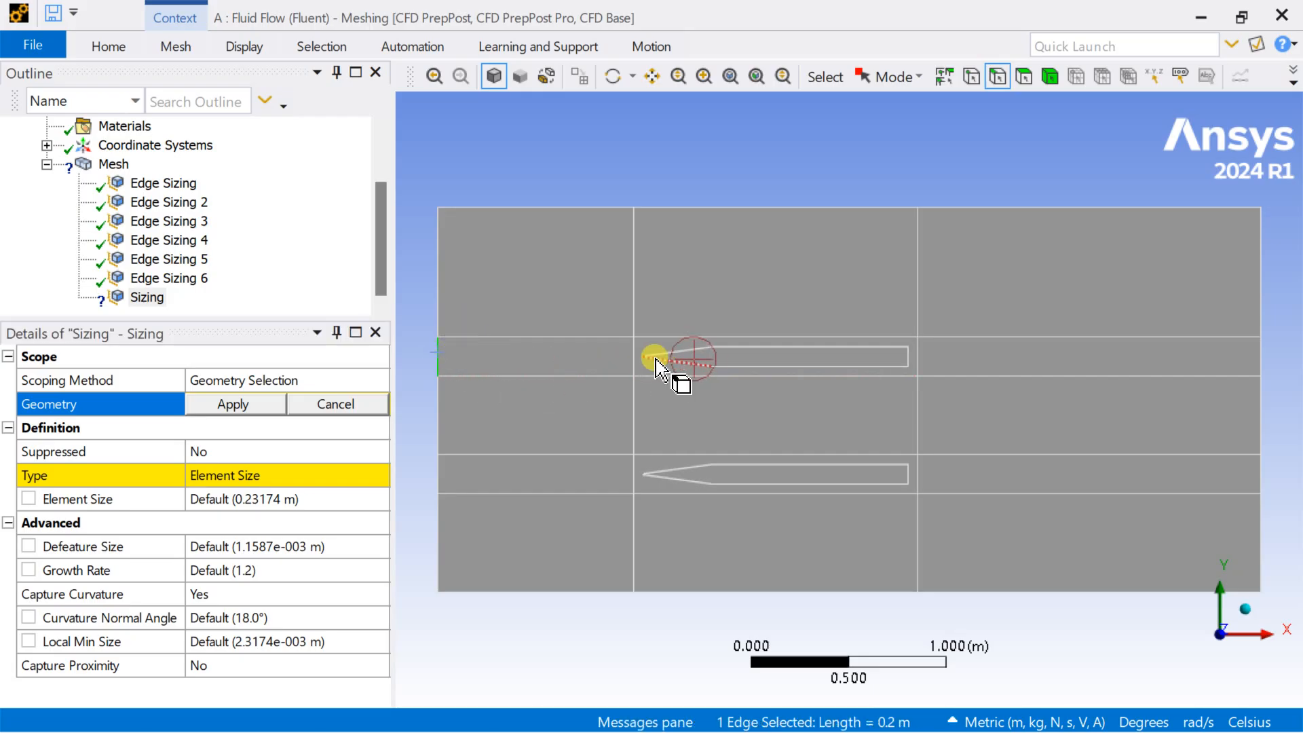
{"action": "left_click", "coordinate": [634, 353], "text": "ctrl"}
{"action": "left_click", "coordinate": [917, 357], "text": "ctrl"}
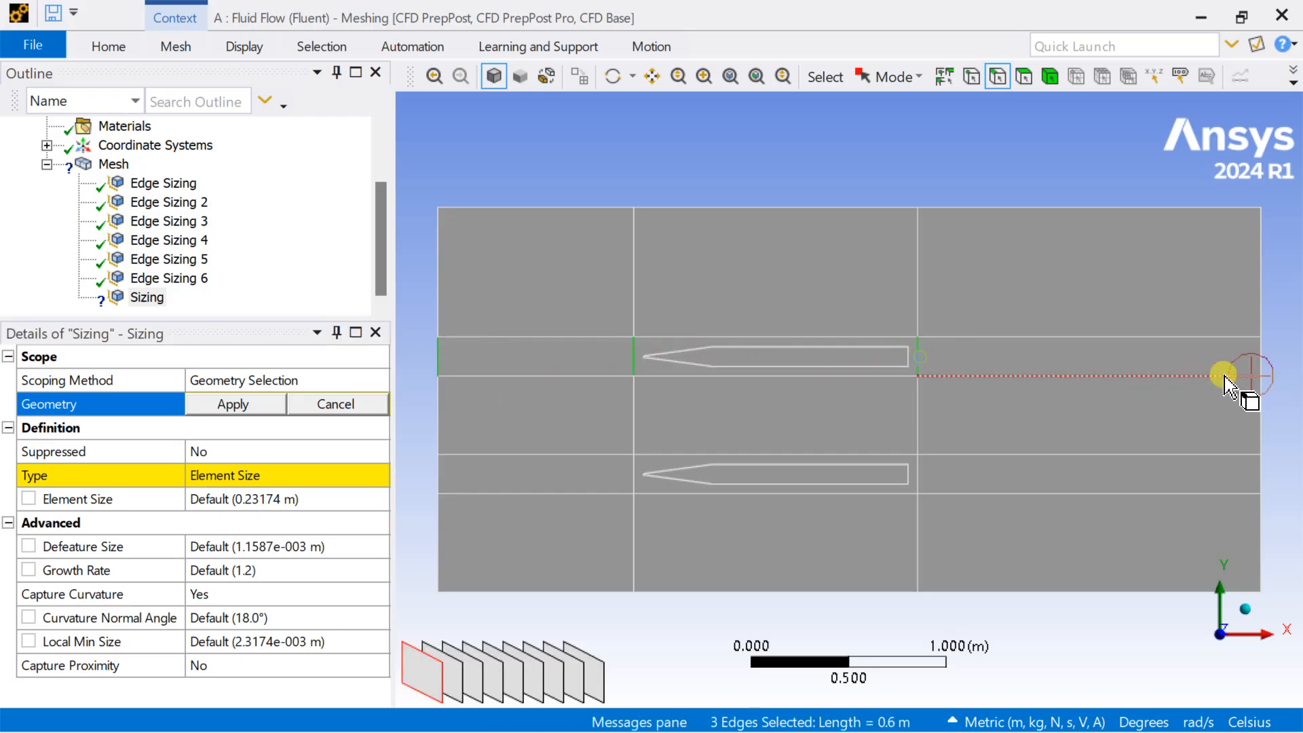
{"action": "left_click", "coordinate": [1262, 473], "text": "ctrl"}
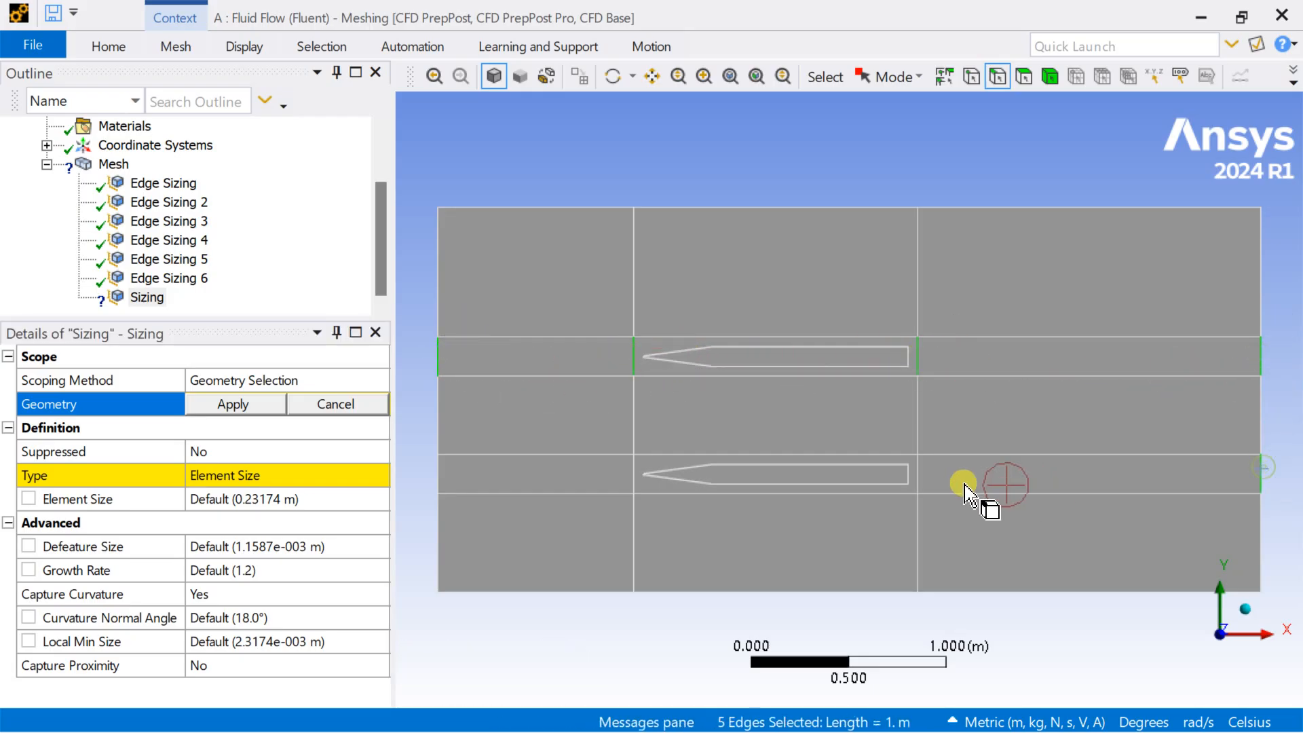
{"action": "left_click", "coordinate": [918, 471], "text": "ctrl"}
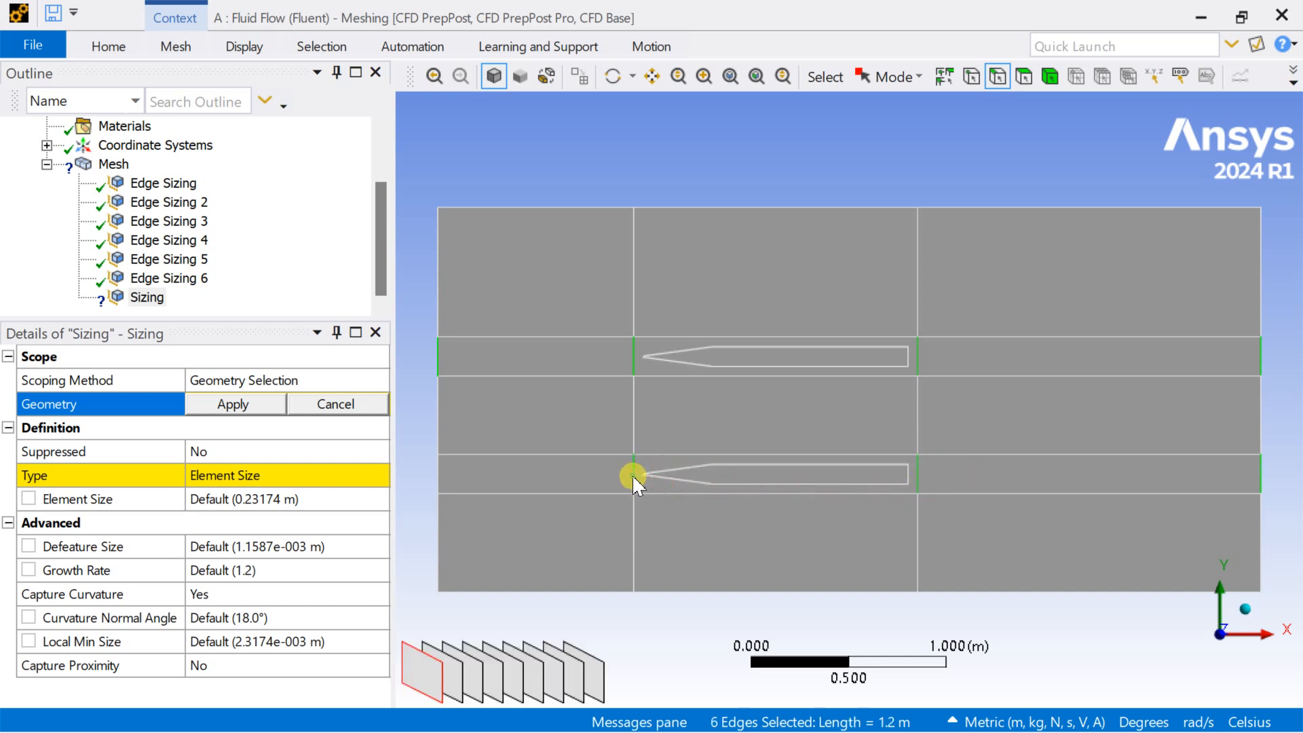
{"action": "left_click", "coordinate": [439, 473], "text": "ctrl"}
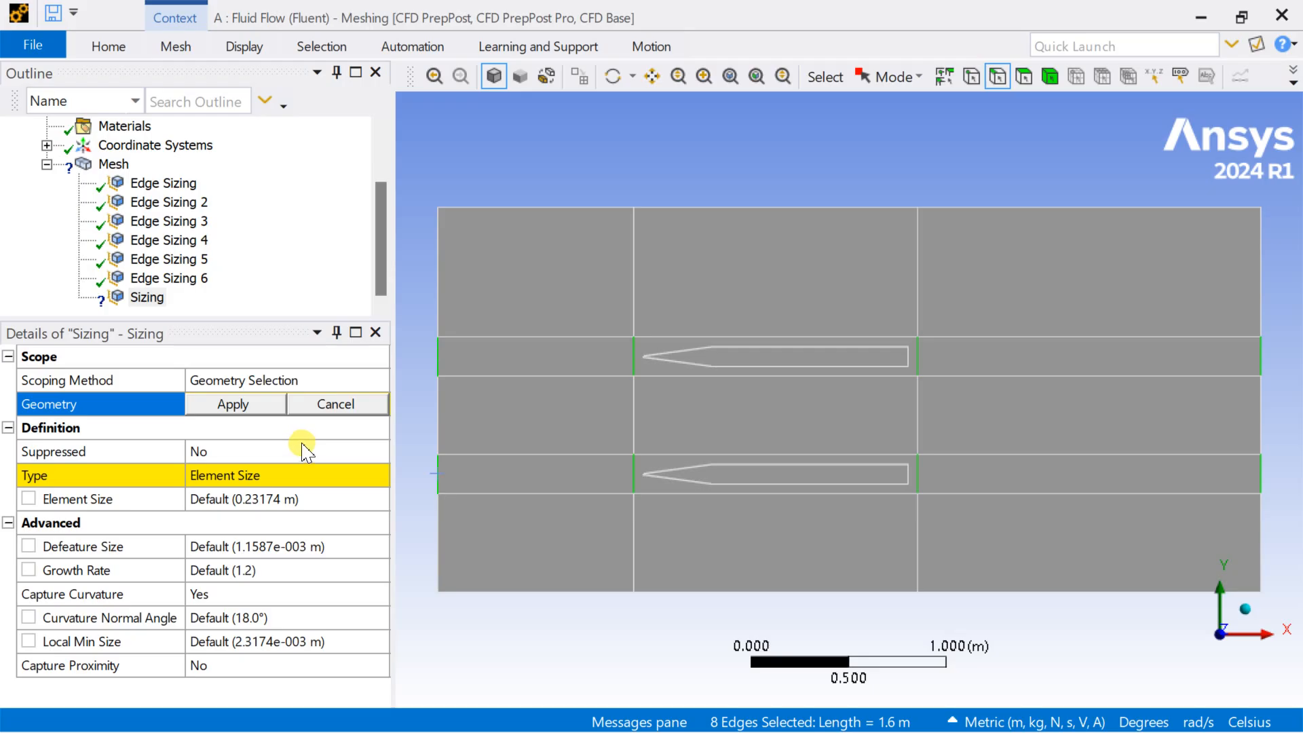
{"action": "left_click", "coordinate": [271, 411]}
- Define the edge sizing of the two thin rows by Number of Divisions with 20 divisions
{"action": "left_click", "coordinate": [305, 473]}
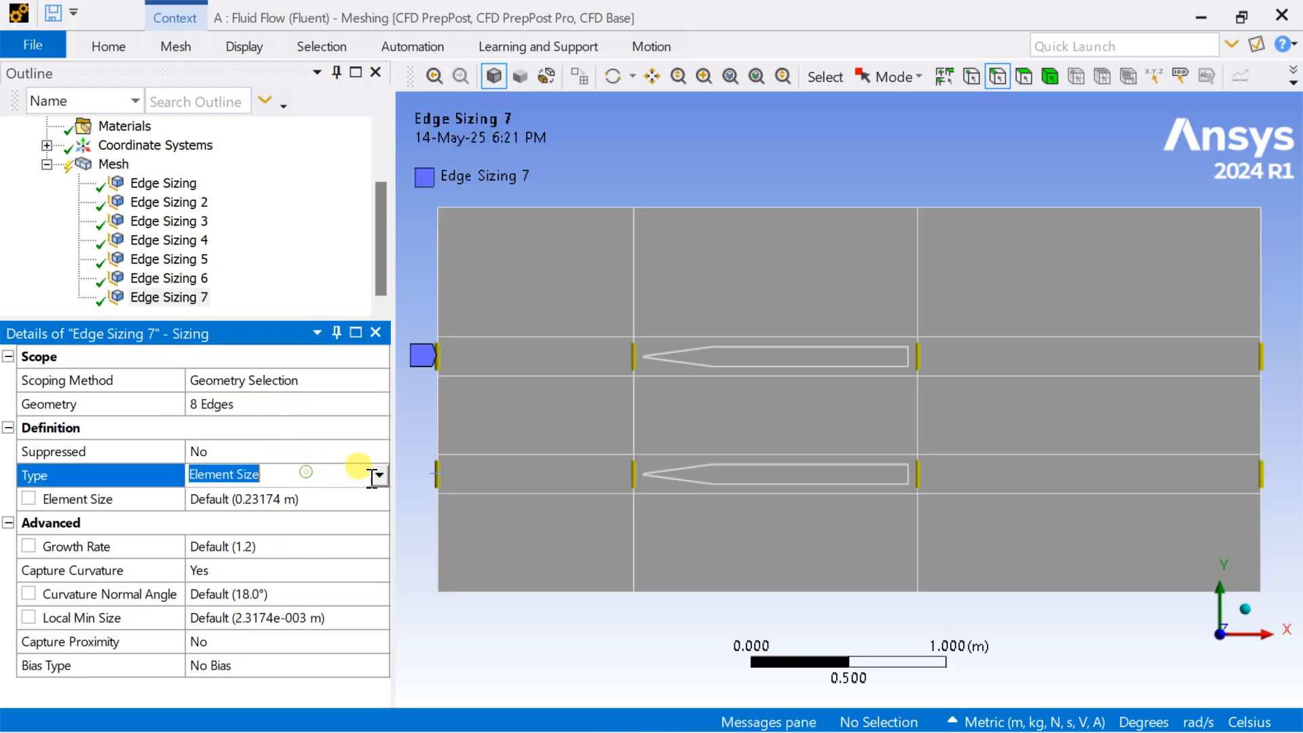
{"action": "left_click", "coordinate": [379, 475]}
{"action": "left_click", "coordinate": [335, 511]}
{"action": "left_click", "coordinate": [280, 502]}
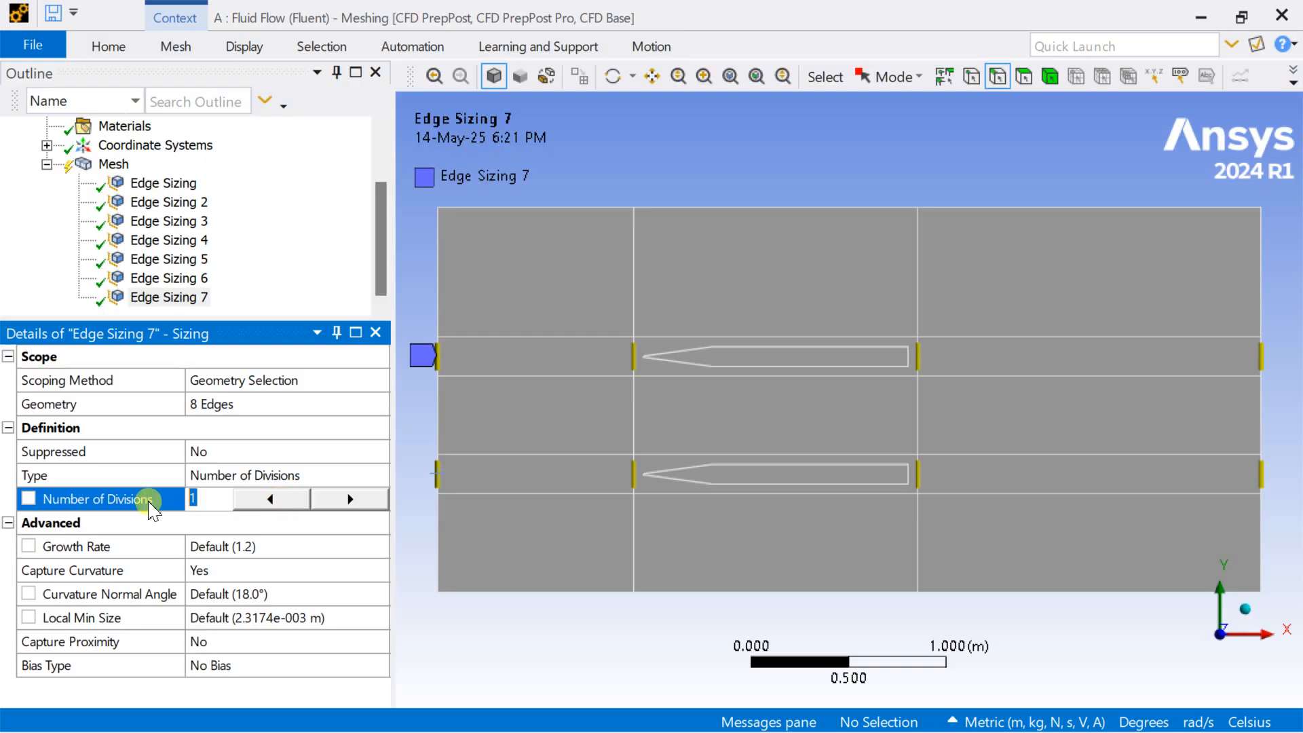
{"action": "key", "text": "Return"}
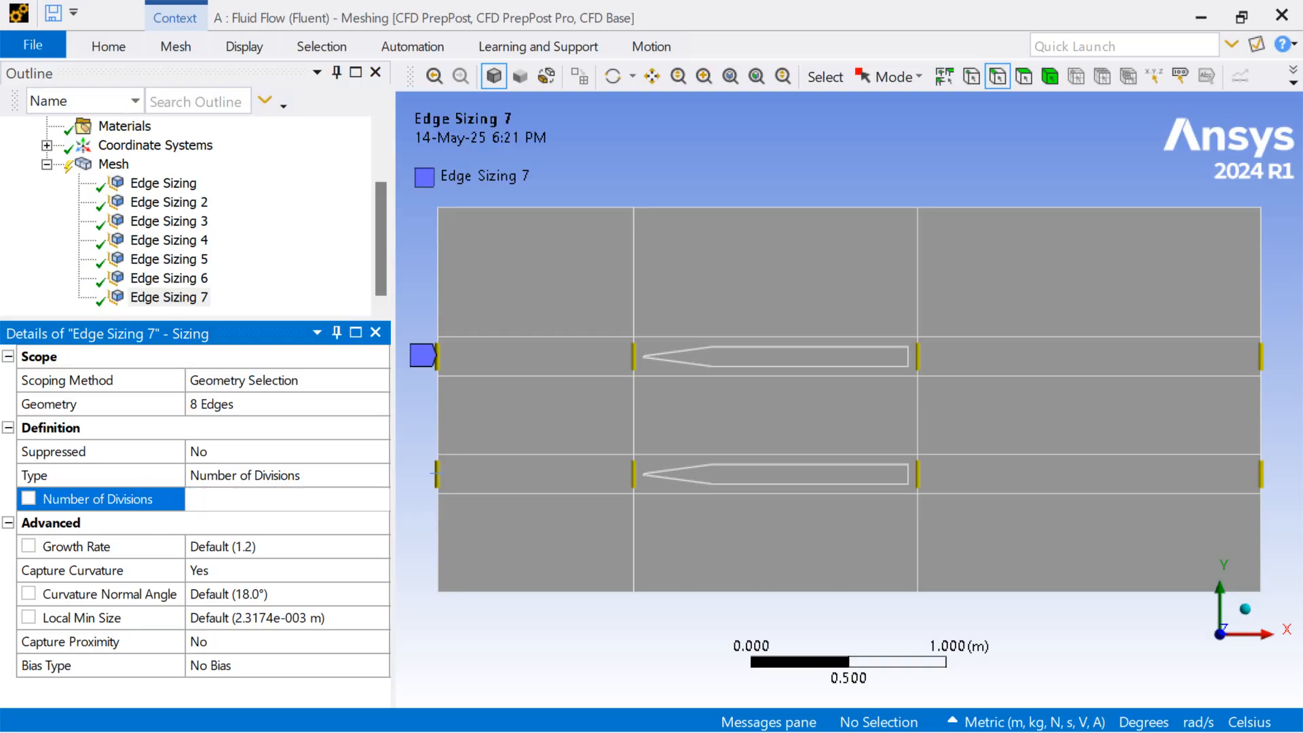
{"action": "left_click", "coordinate": [428, 633]}
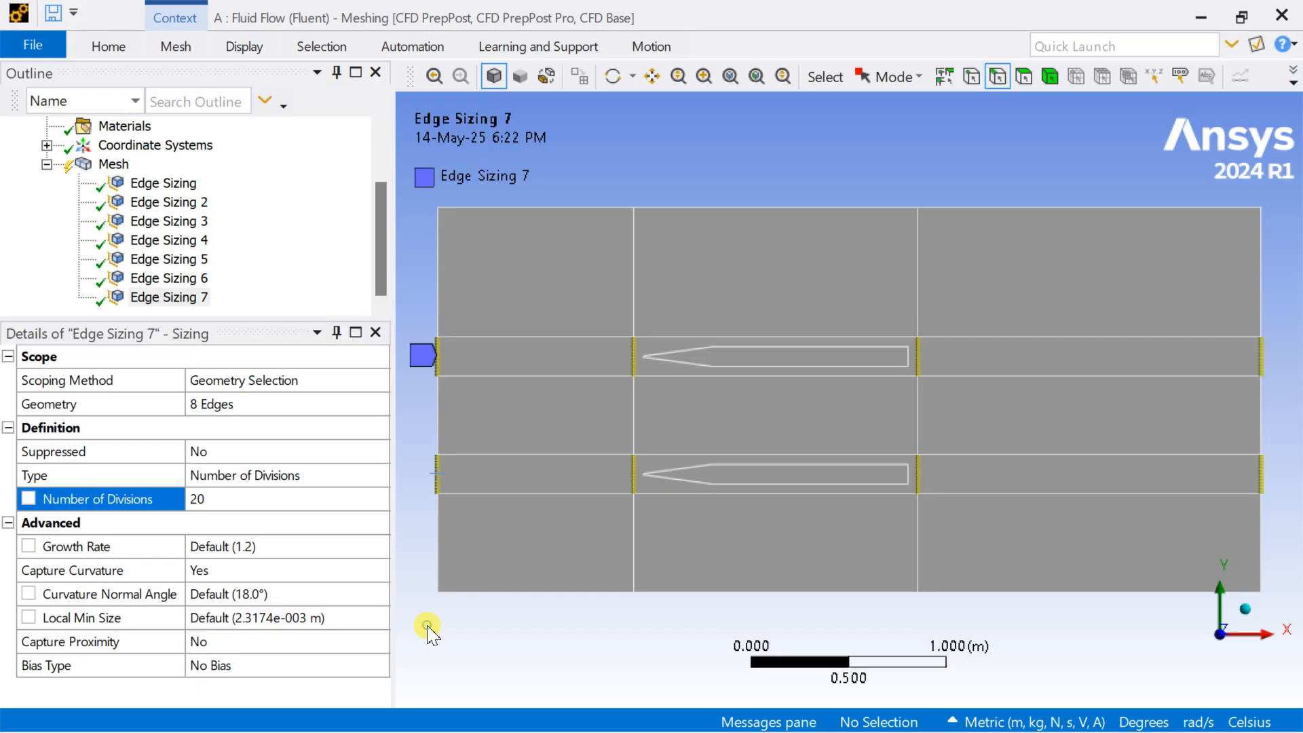
- Add a mapped face meshing on the 13 rectangular blocks, leaving out the two blocks that contain the pointed bodies
{"action": "left_click", "coordinate": [114, 165]}
{"action": "right_click", "coordinate": [117, 169]}
{"action": "mouse_move", "coordinate": [170, 179]}
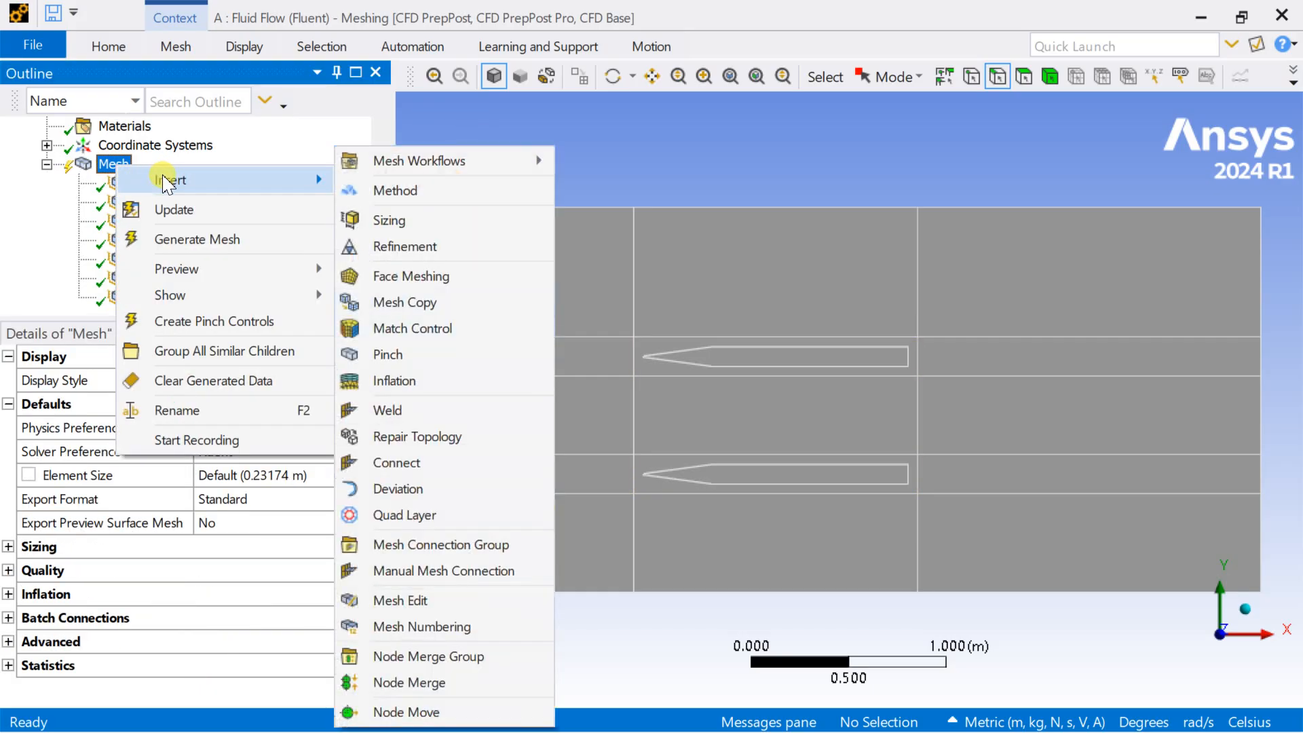
{"action": "left_click", "coordinate": [474, 276]}
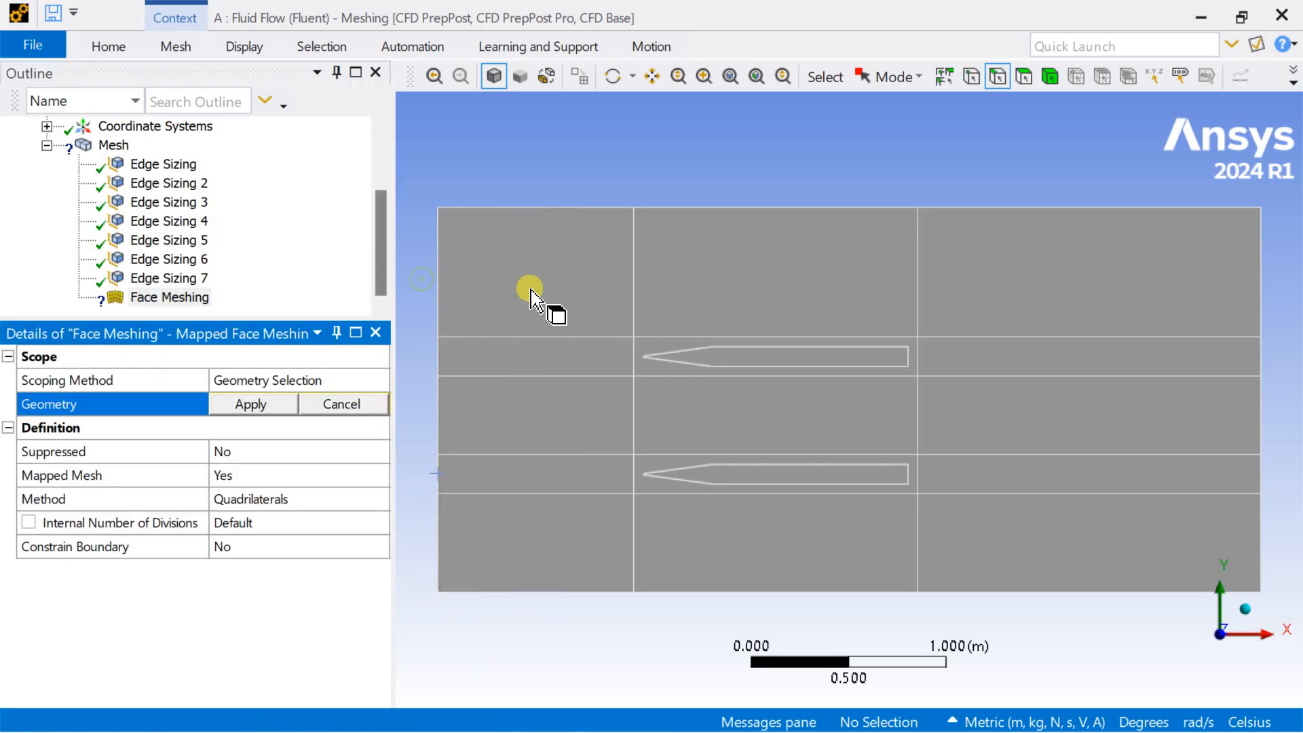
{"action": "left_click", "coordinate": [546, 295]}
{"action": "left_click", "coordinate": [734, 293], "text": "ctrl"}
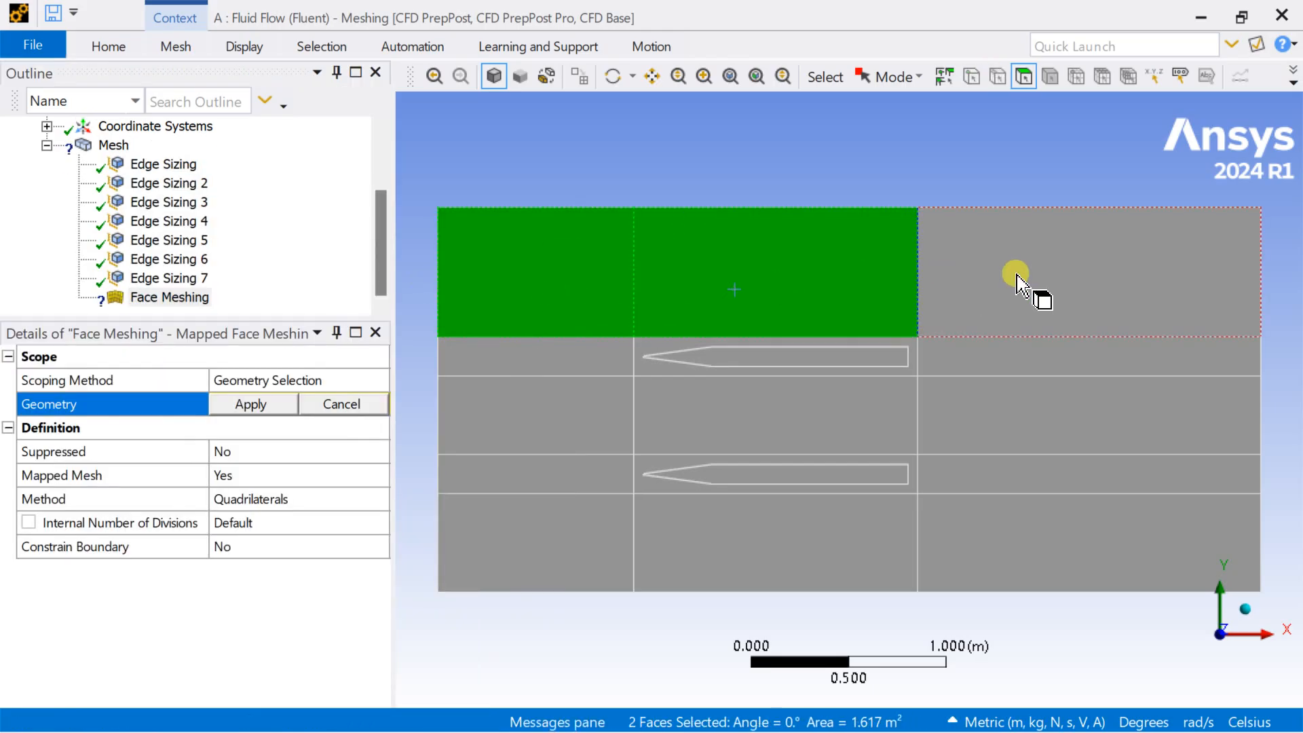
{"action": "left_click", "coordinate": [1015, 277], "text": "ctrl"}
{"action": "left_click", "coordinate": [1030, 358], "text": "ctrl"}
{"action": "left_click", "coordinate": [515, 365], "text": "ctrl"}
{"action": "left_click", "coordinate": [536, 410], "text": "ctrl"}
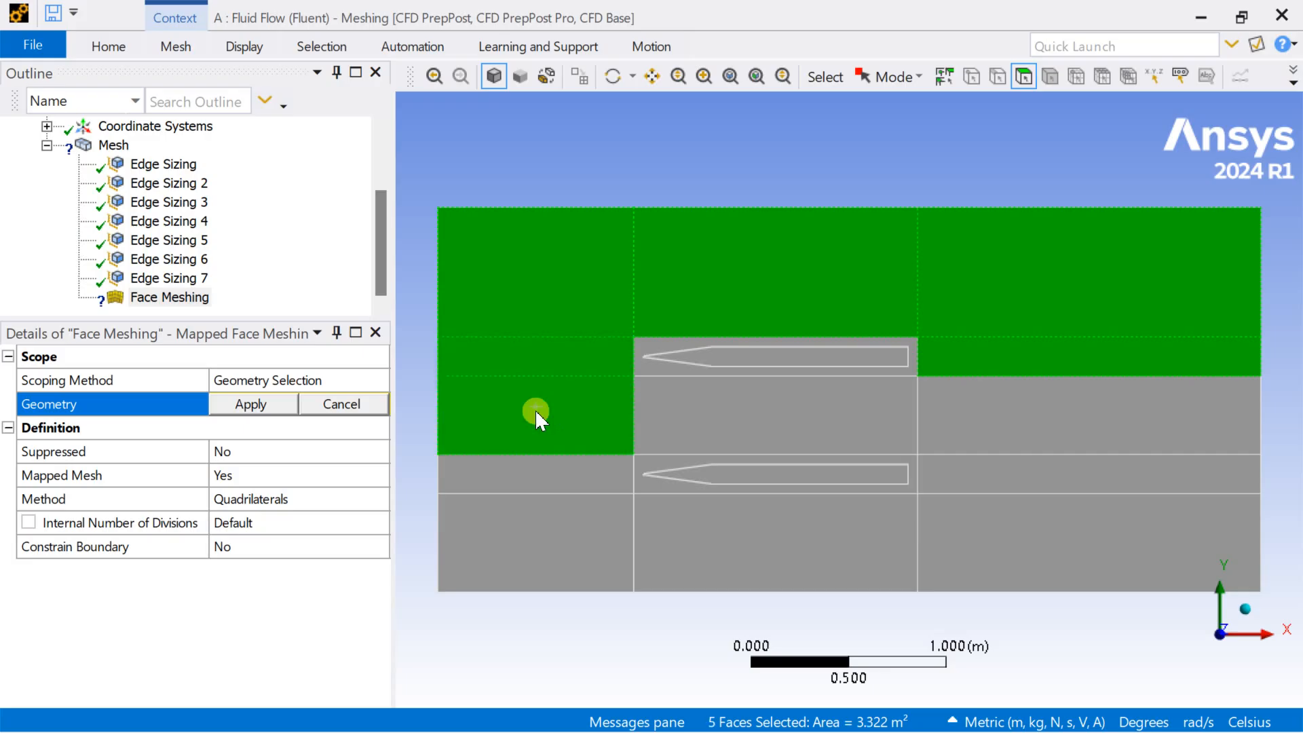
{"action": "left_click", "coordinate": [757, 424], "text": "ctrl"}
{"action": "left_click", "coordinate": [983, 416], "text": "ctrl"}
{"action": "left_click", "coordinate": [1000, 473], "text": "ctrl"}
{"action": "left_click", "coordinate": [1012, 535], "text": "ctrl"}
{"action": "left_click", "coordinate": [802, 556], "text": "ctrl"}
{"action": "left_click", "coordinate": [547, 557], "text": "ctrl"}
{"action": "left_click", "coordinate": [537, 479], "text": "ctrl"}
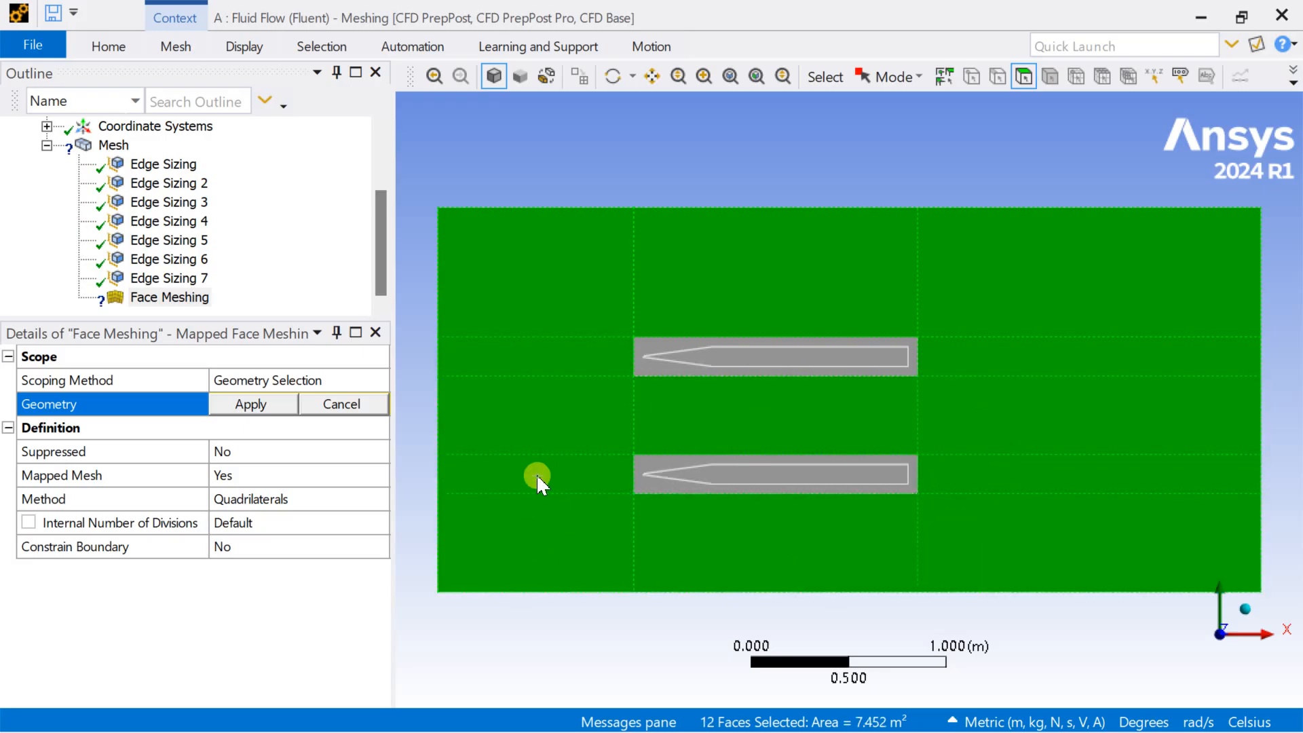
{"action": "left_click", "coordinate": [255, 405]}
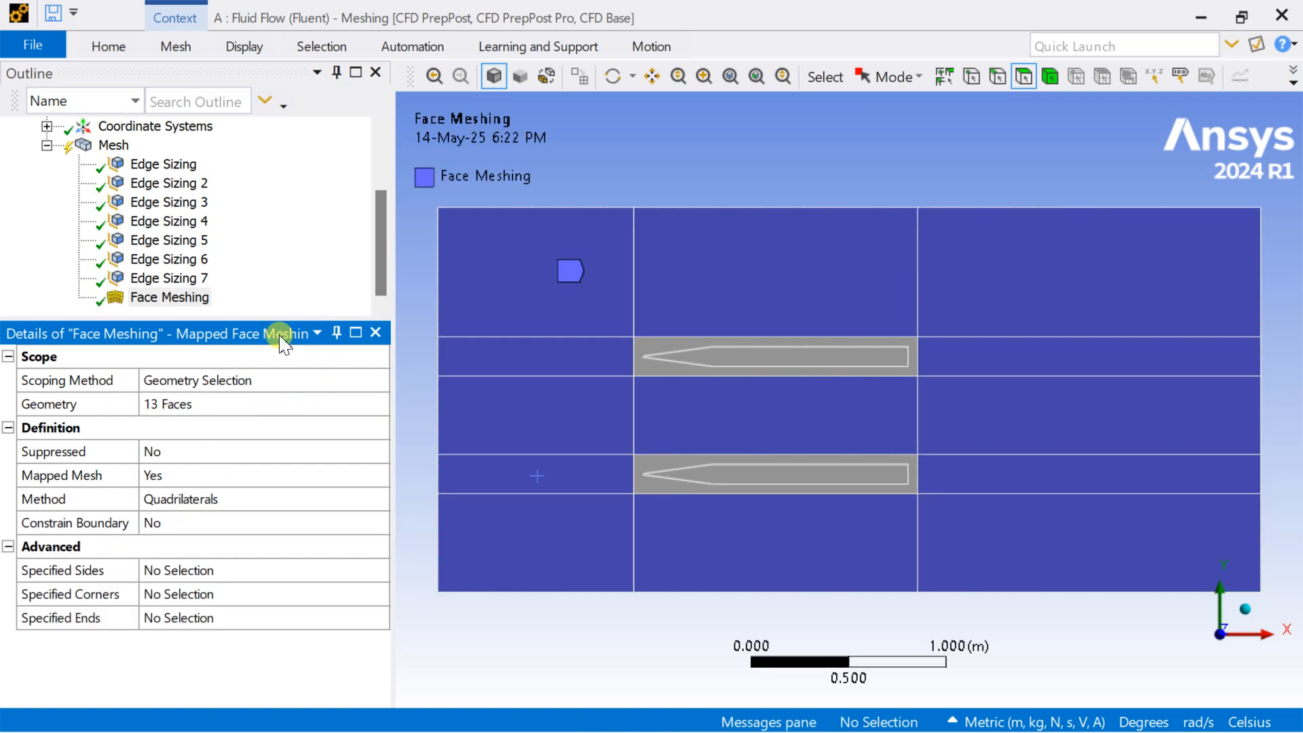
- Generate the mesh with the seven edge sizings and the face meshing
{"action": "right_click", "coordinate": [103, 149]}
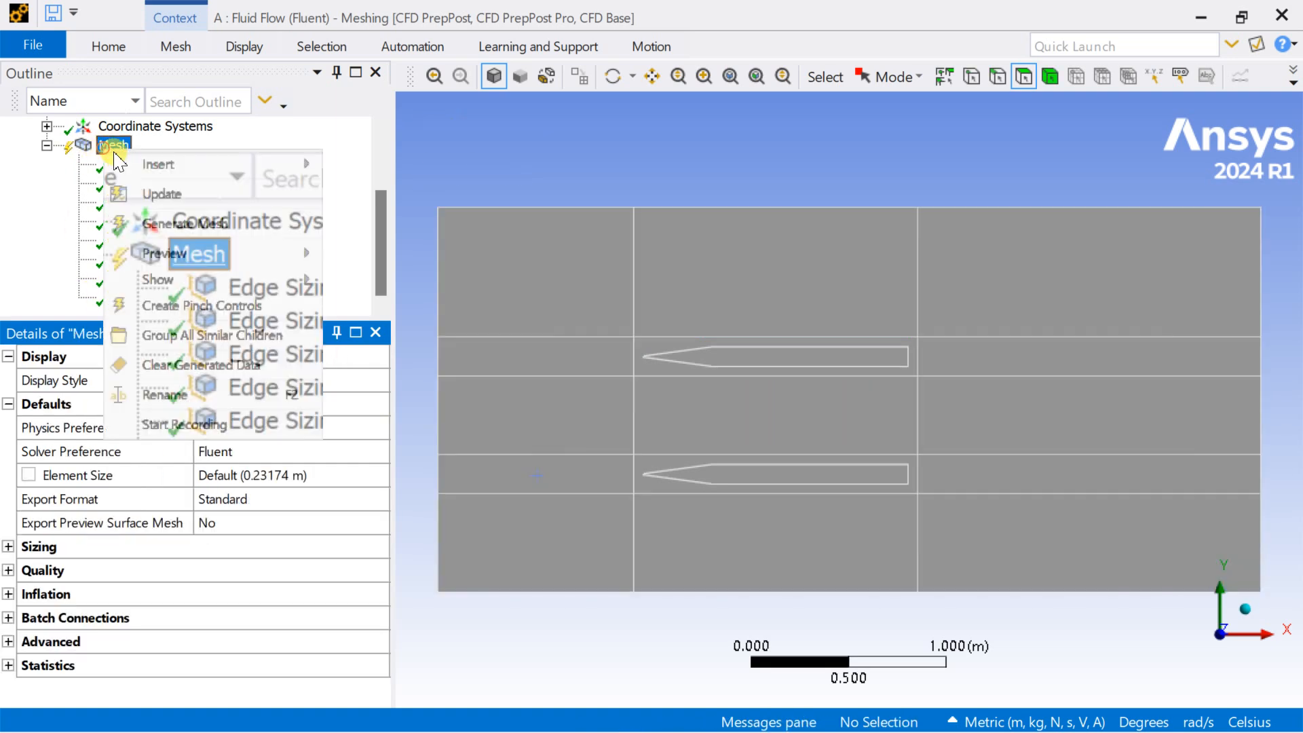
{"action": "left_click", "coordinate": [195, 224]}
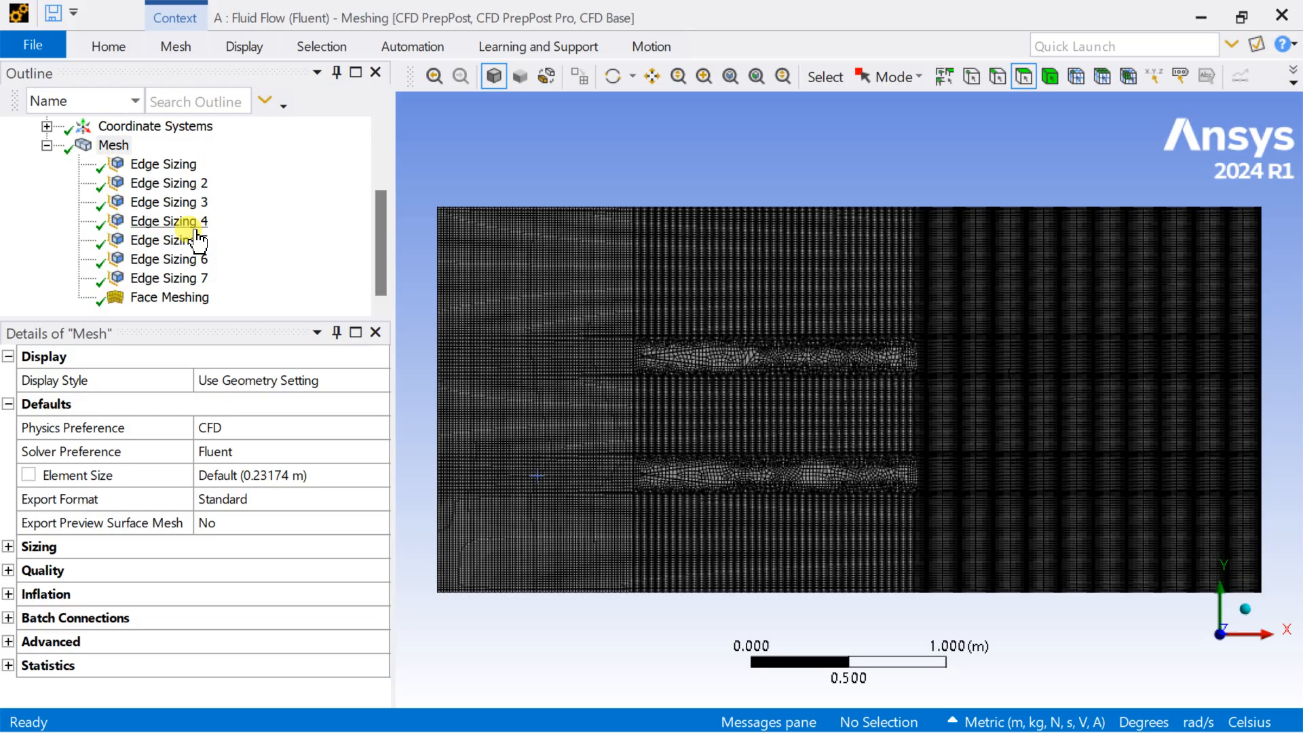
- Examine the generated mesh around the two pointed bodies, especially the elements near the upper body's tip and walls
{"action": "scroll", "coordinate": [724, 369], "scroll_direction": "up", "scroll_amount": 6}
{"action": "scroll", "coordinate": [723, 368], "scroll_direction": "down", "scroll_amount": 3}
{"action": "middle_click_drag", "start_coordinate": [582, 391], "coordinate": [957, 384], "text": "ctrl"}
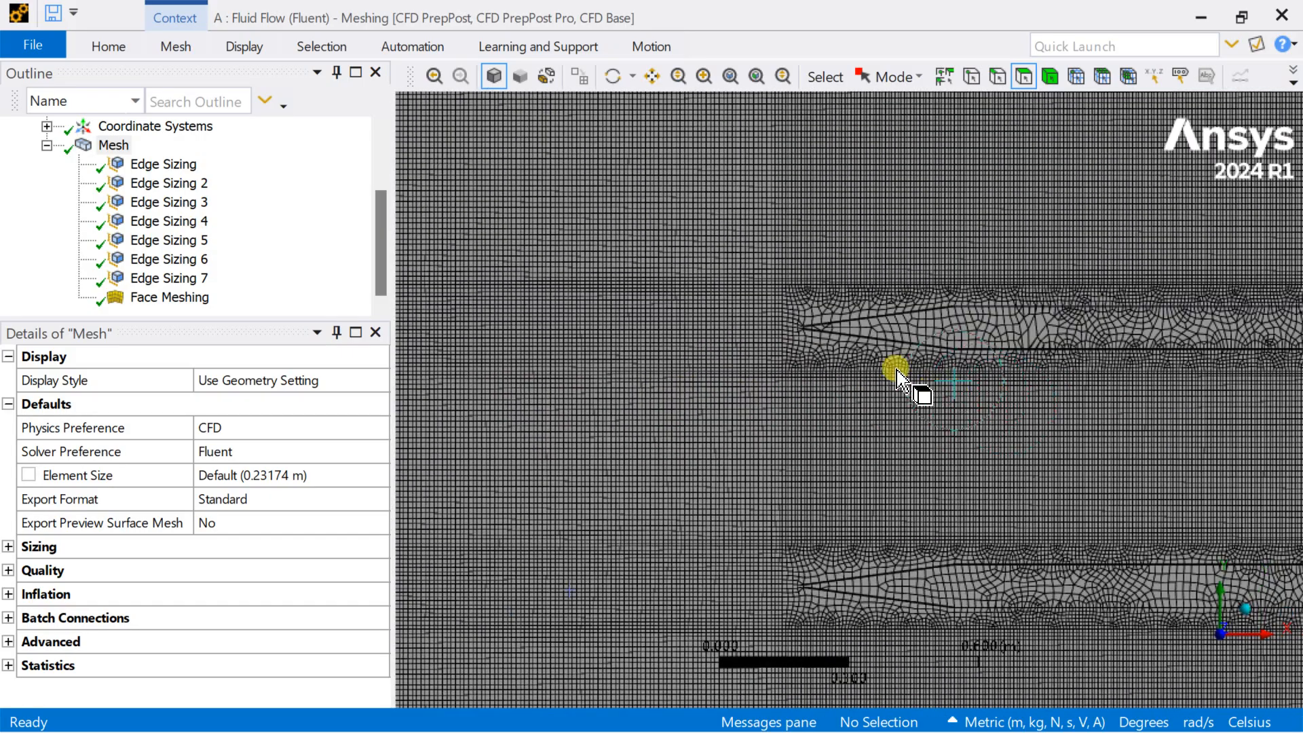
{"action": "scroll", "coordinate": [848, 330], "scroll_direction": "up", "scroll_amount": 4}
{"action": "scroll", "coordinate": [850, 336], "scroll_direction": "down", "scroll_amount": 4}
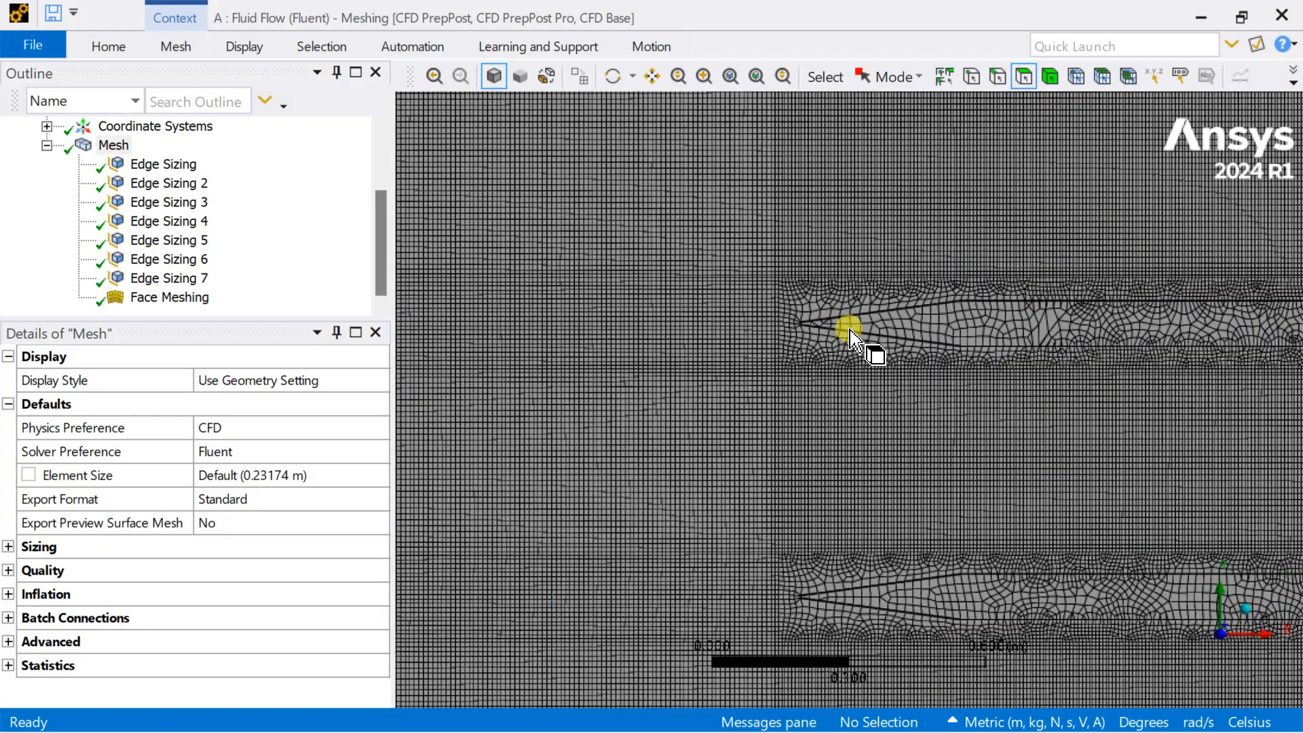
{"action": "middle_click_drag", "start_coordinate": [945, 378], "coordinate": [719, 397], "text": "ctrl"}
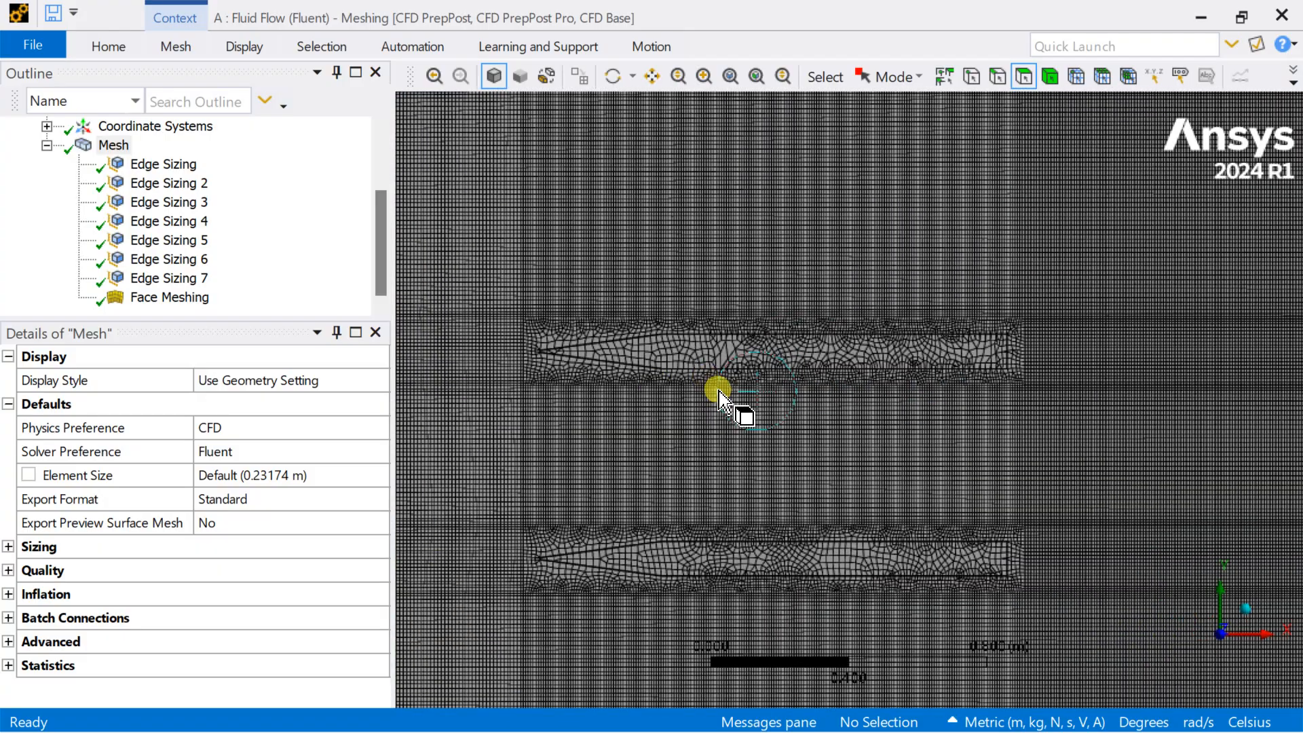
{"action": "scroll", "coordinate": [698, 372], "scroll_direction": "down", "scroll_amount": 5}
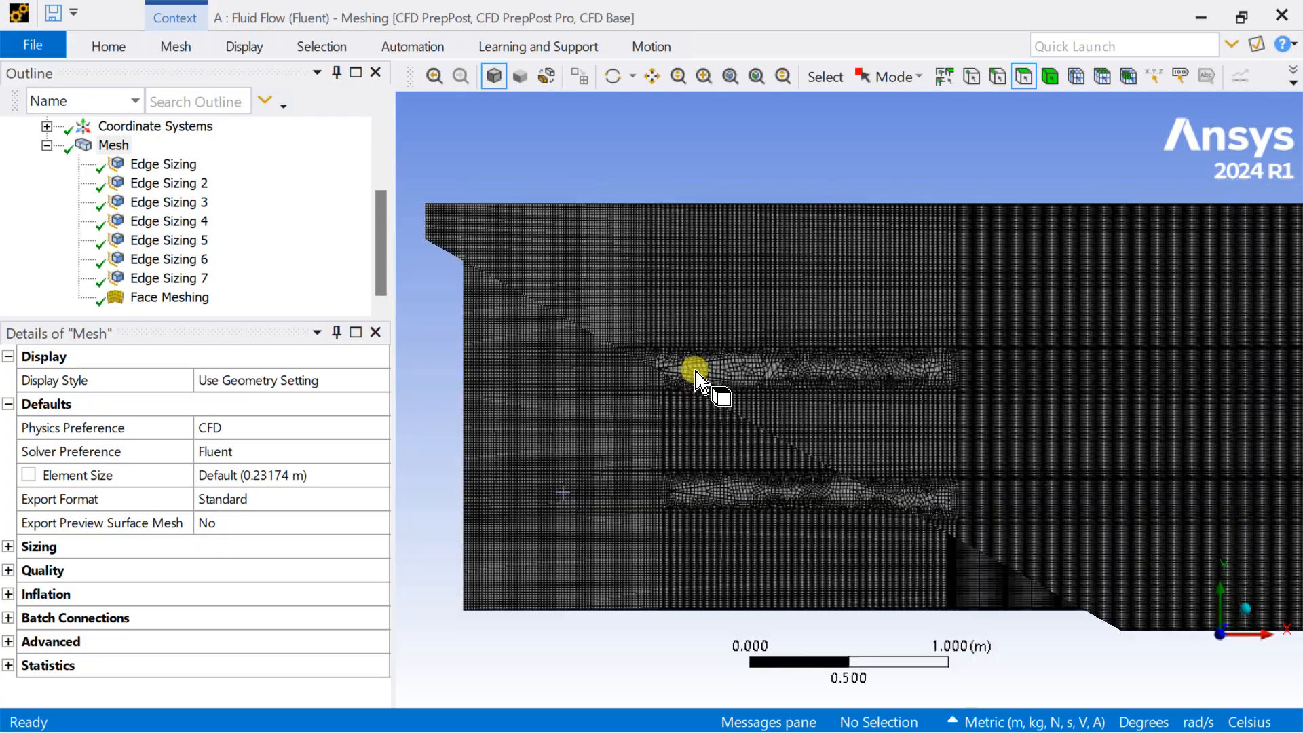
{"action": "scroll", "coordinate": [699, 377], "scroll_direction": "up", "scroll_amount": 5}
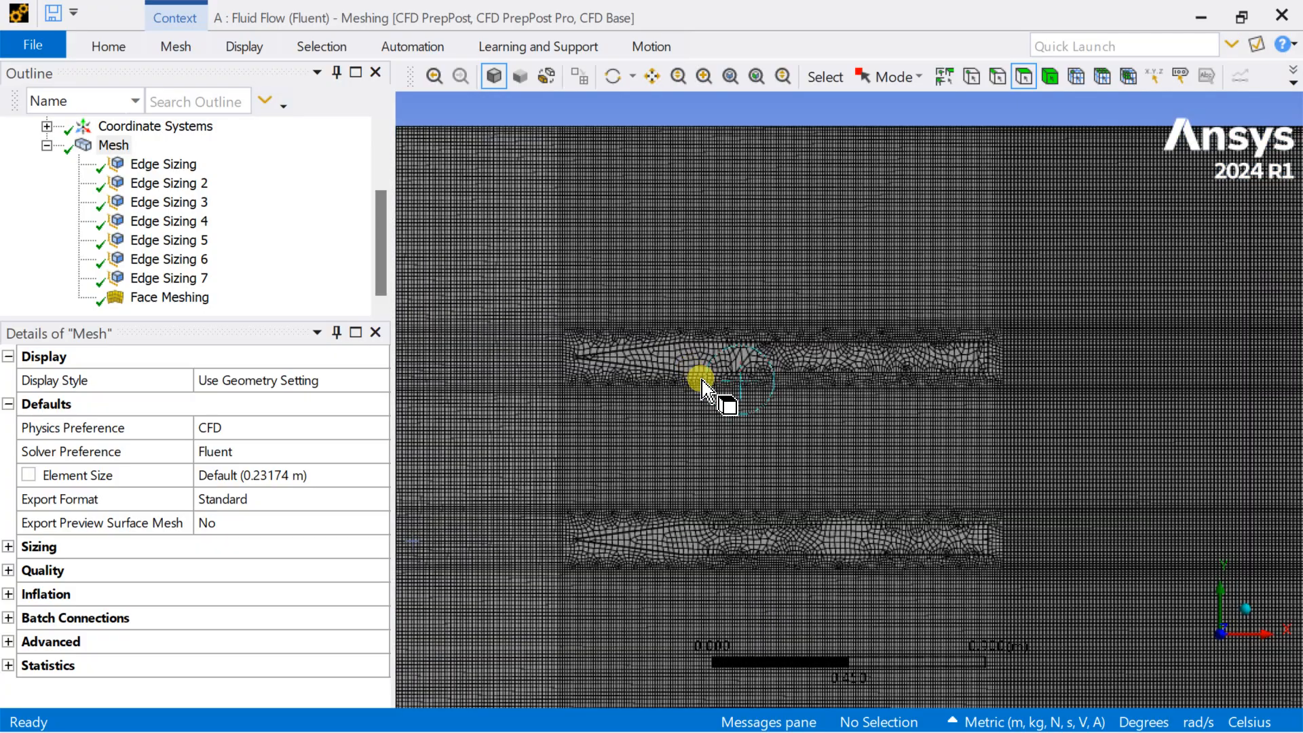
{"action": "scroll", "coordinate": [824, 382], "scroll_direction": "up", "scroll_amount": 5}
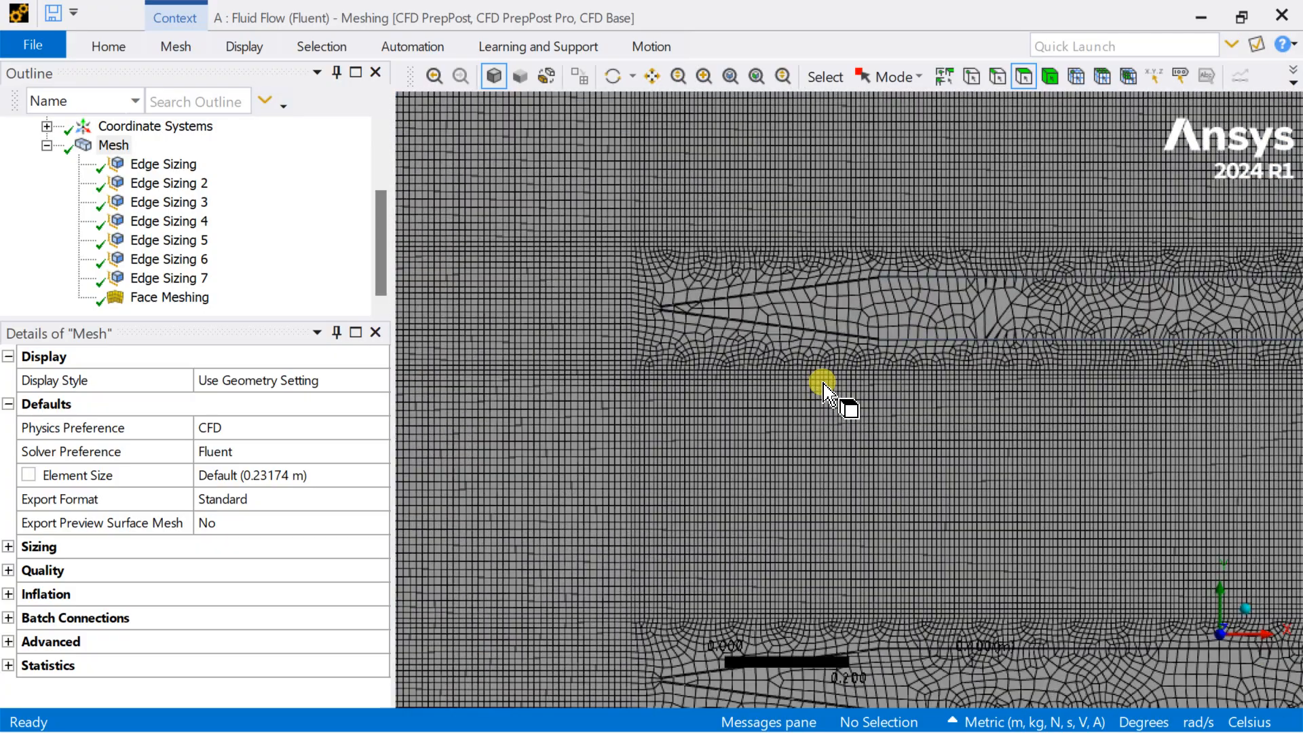
{"action": "scroll", "coordinate": [770, 355], "scroll_direction": "up", "scroll_amount": 3}
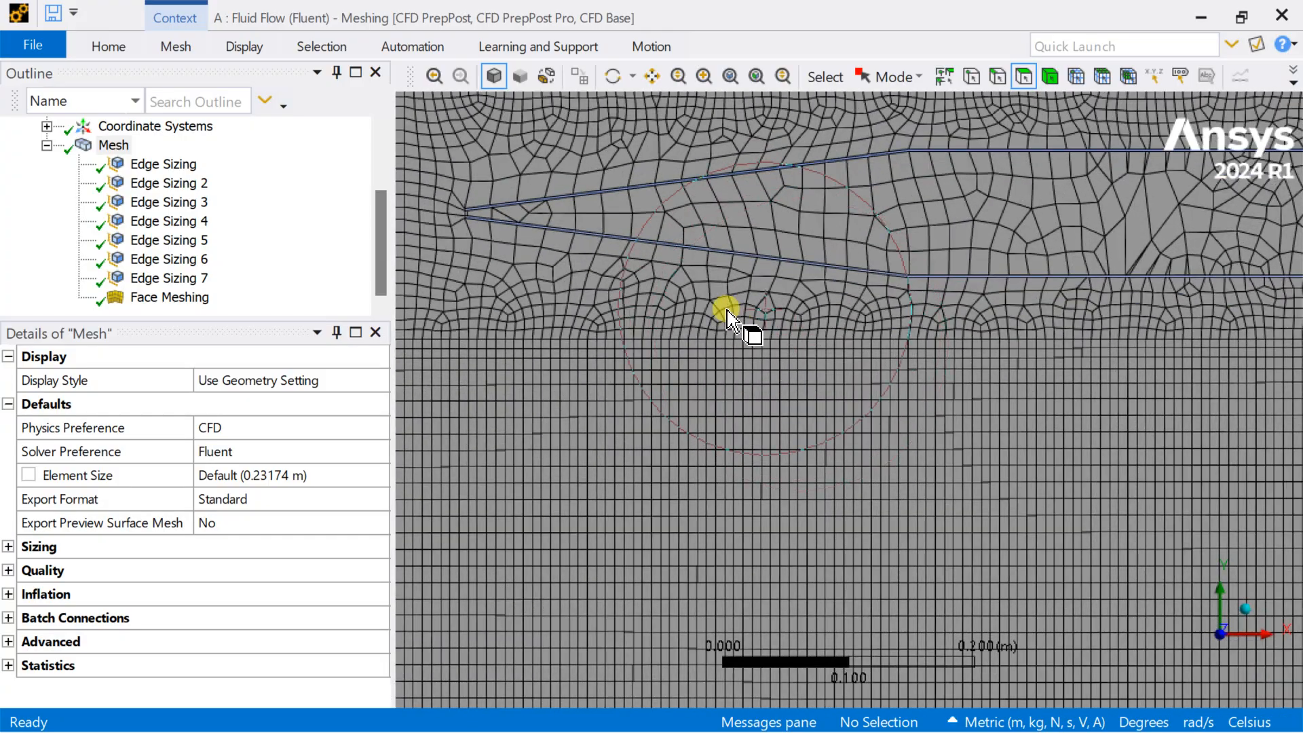
{"action": "scroll", "coordinate": [727, 315], "scroll_direction": "up", "scroll_amount": 4}
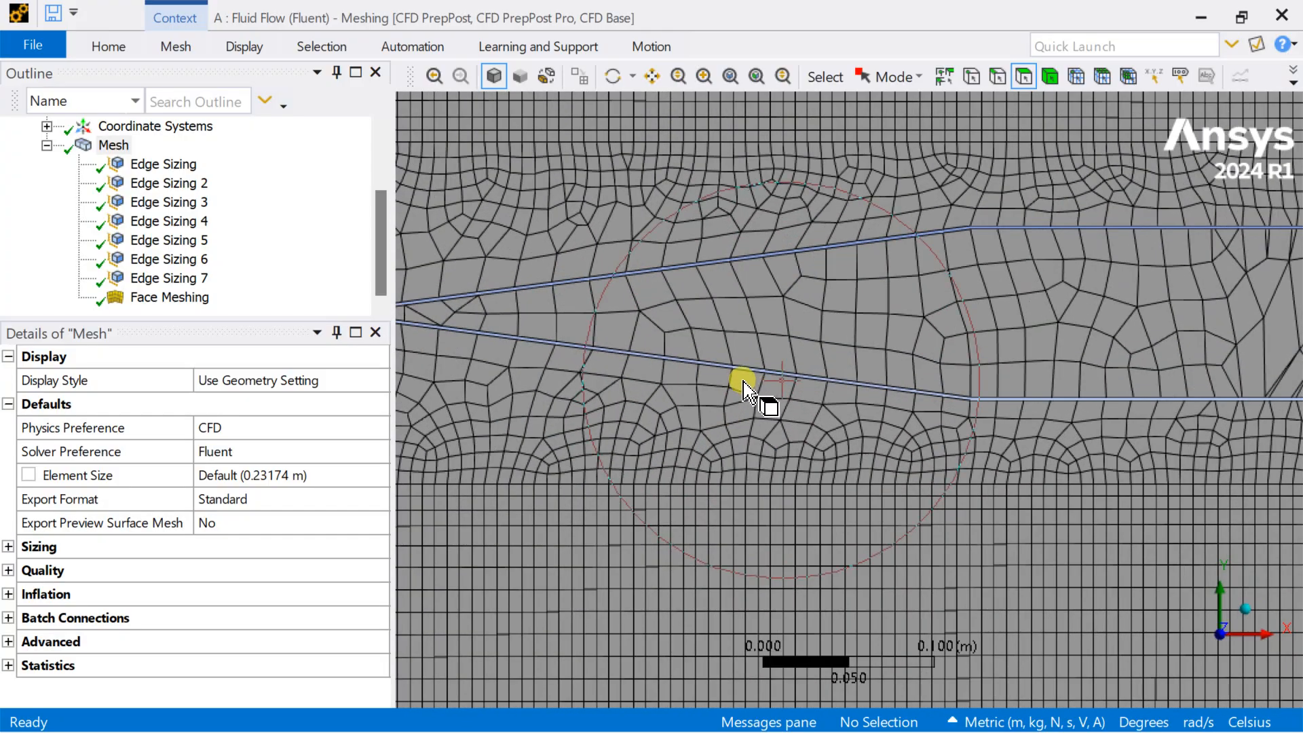
{"action": "middle_click_drag", "start_coordinate": [744, 392], "coordinate": [927, 485], "text": "ctrl"}
{"action": "scroll", "coordinate": [927, 485], "scroll_direction": "down", "scroll_amount": 4}
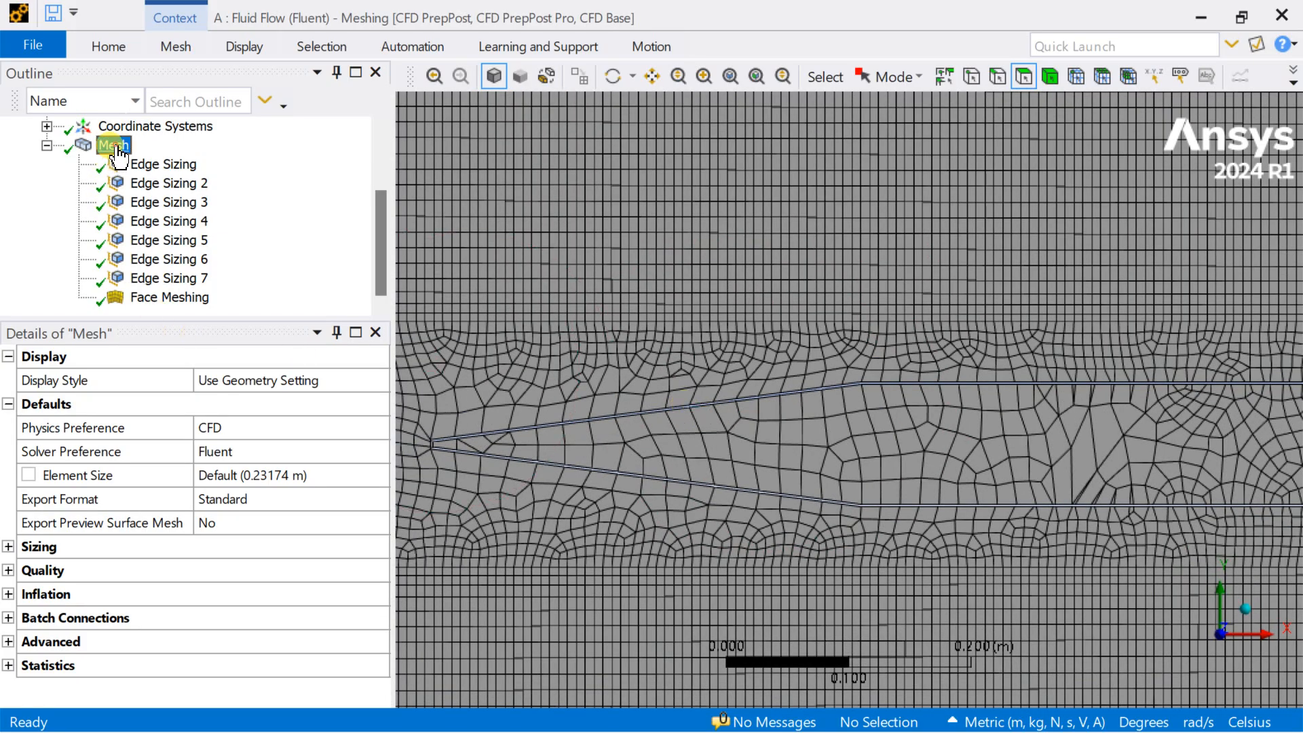
- Insert an eighth sizing and select the two long inner horizontal edges of the upper pointed body for it
{"action": "right_click", "coordinate": [119, 155]}
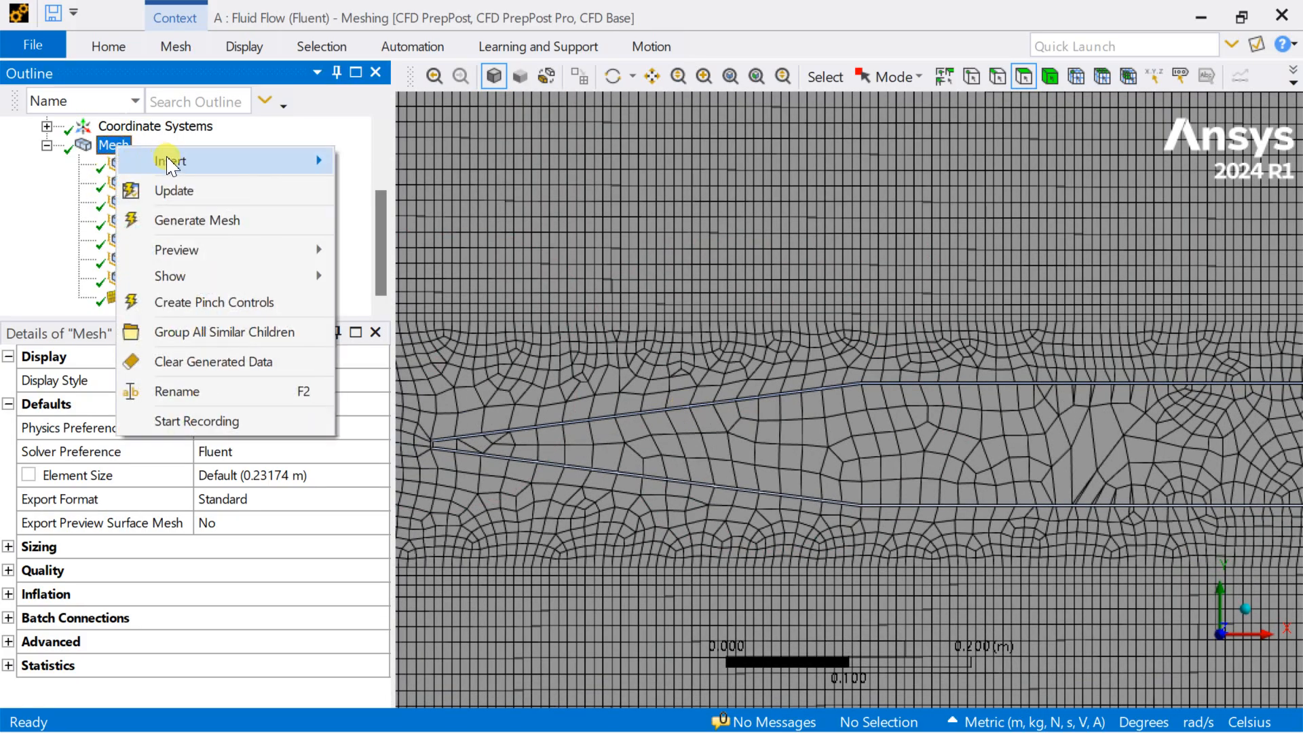
{"action": "mouse_move", "coordinate": [319, 161]}
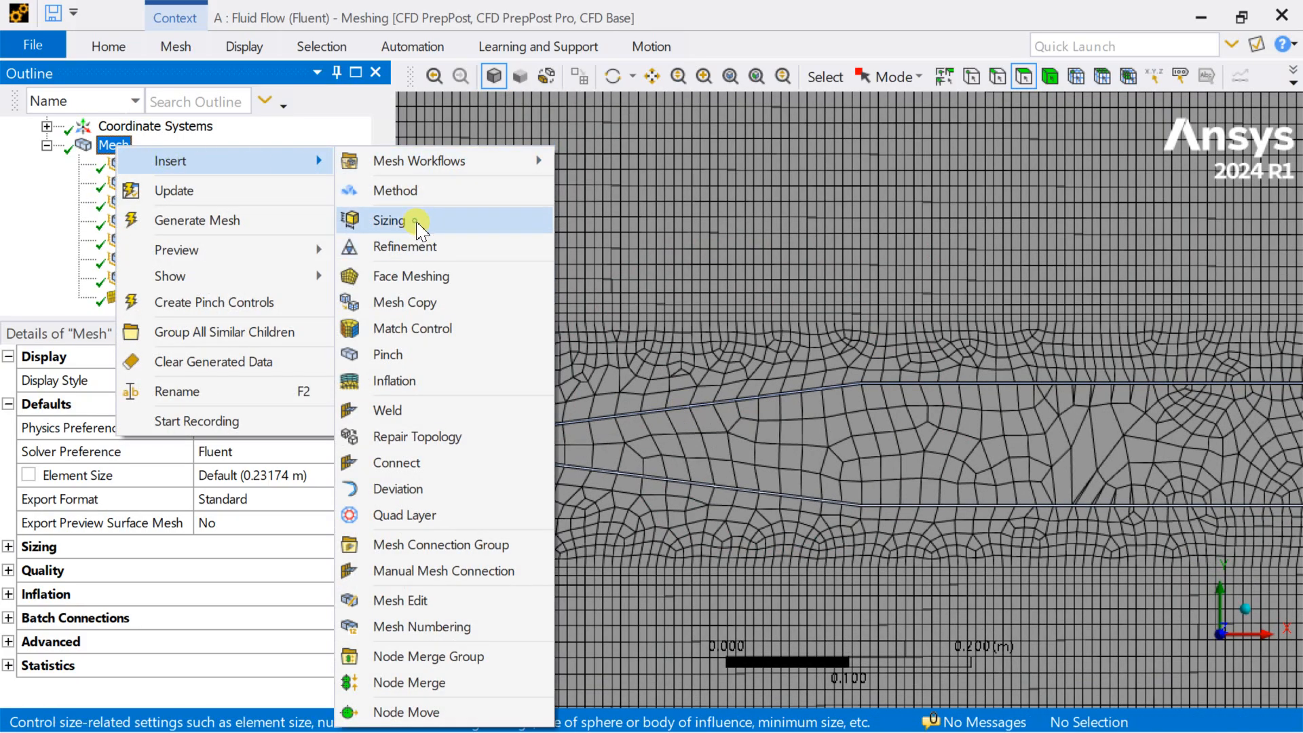
{"action": "left_click", "coordinate": [390, 221]}
{"action": "left_click", "coordinate": [998, 76]}
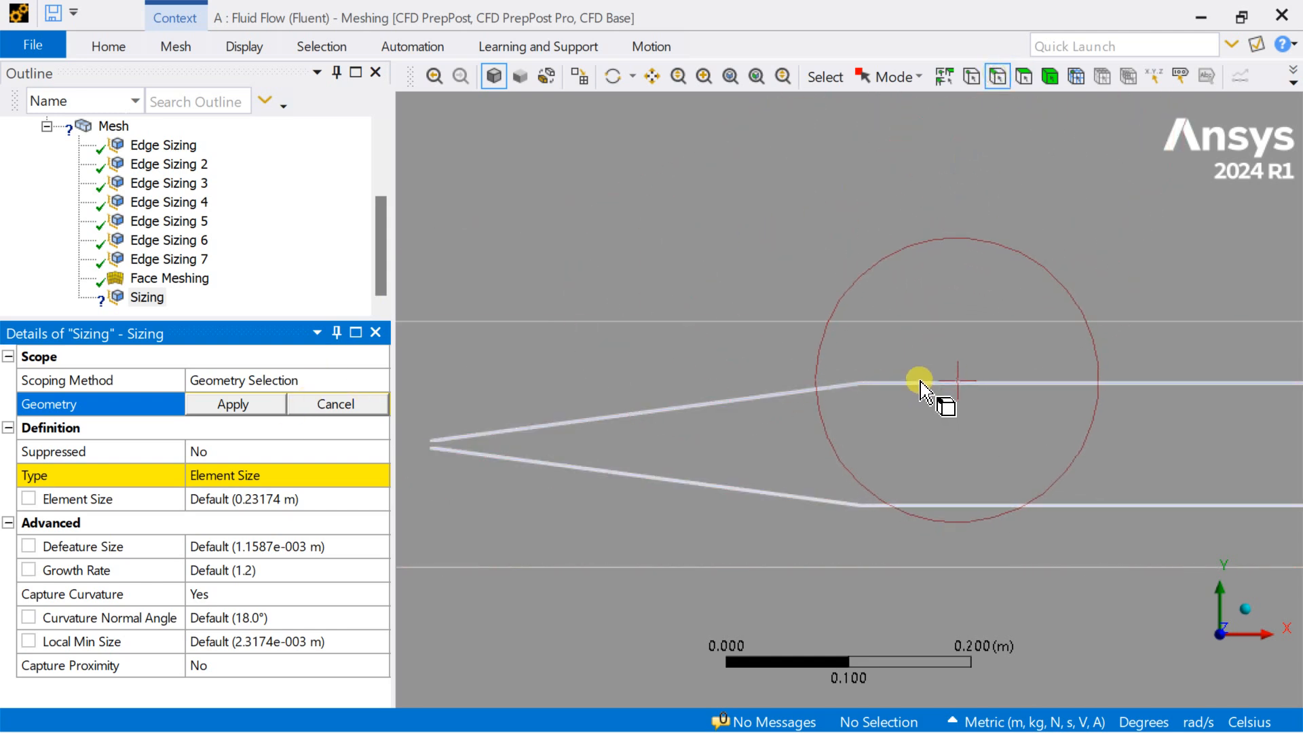
{"action": "scroll", "coordinate": [925, 394], "scroll_direction": "up", "scroll_amount": 5}
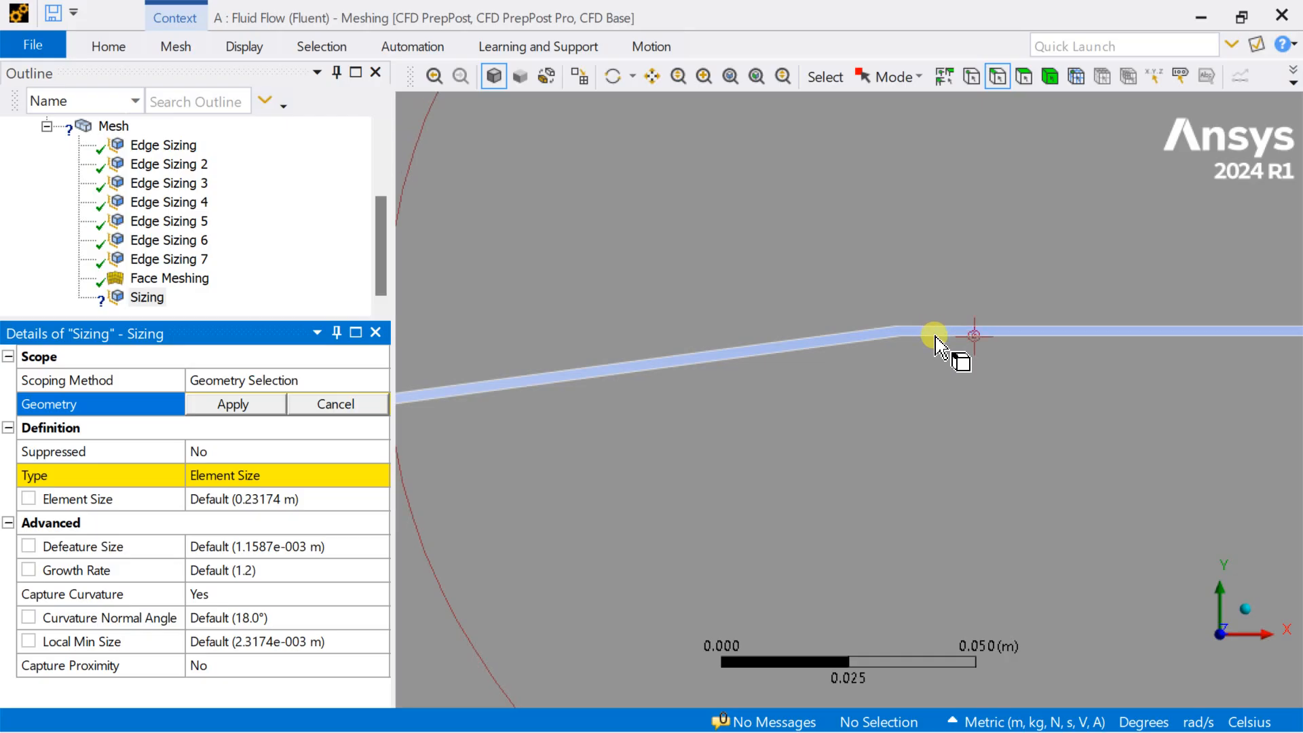
{"action": "left_click", "coordinate": [936, 343]}
{"action": "scroll", "coordinate": [926, 370], "scroll_direction": "down", "scroll_amount": 3}
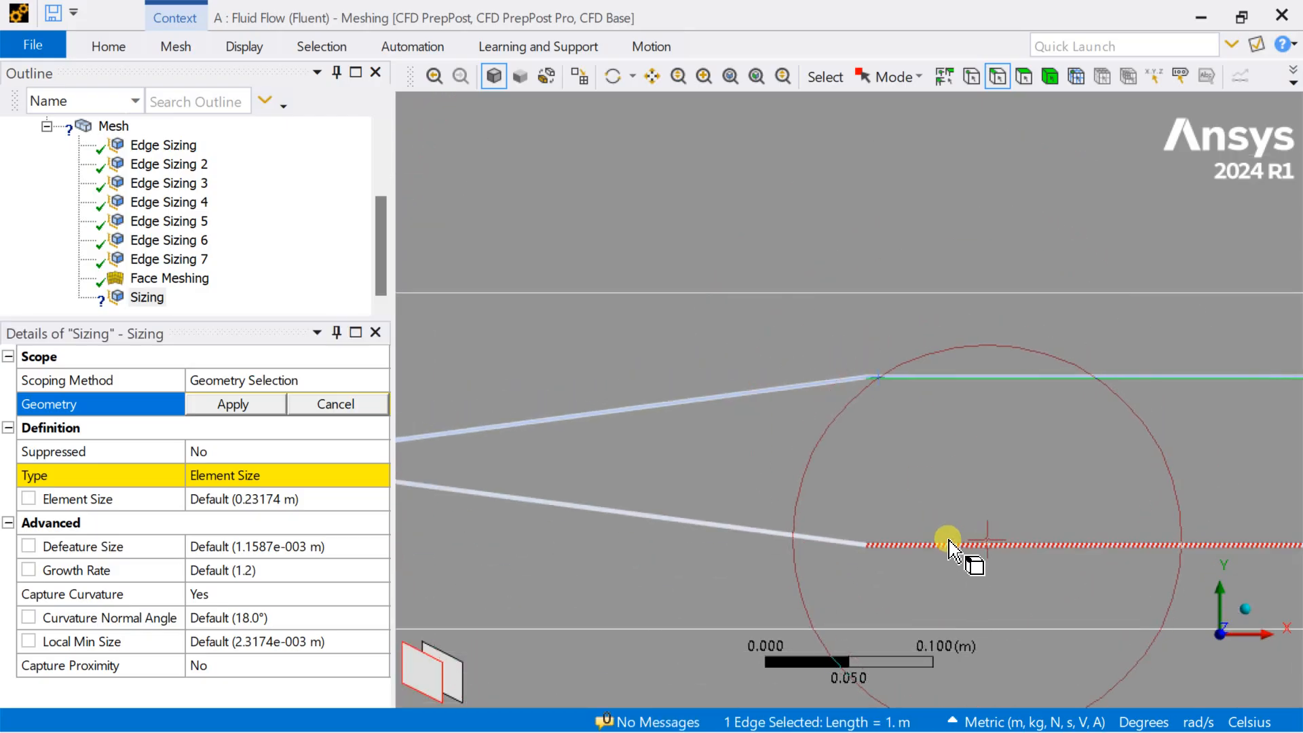
{"action": "scroll", "coordinate": [943, 539], "scroll_direction": "up", "scroll_amount": 3}
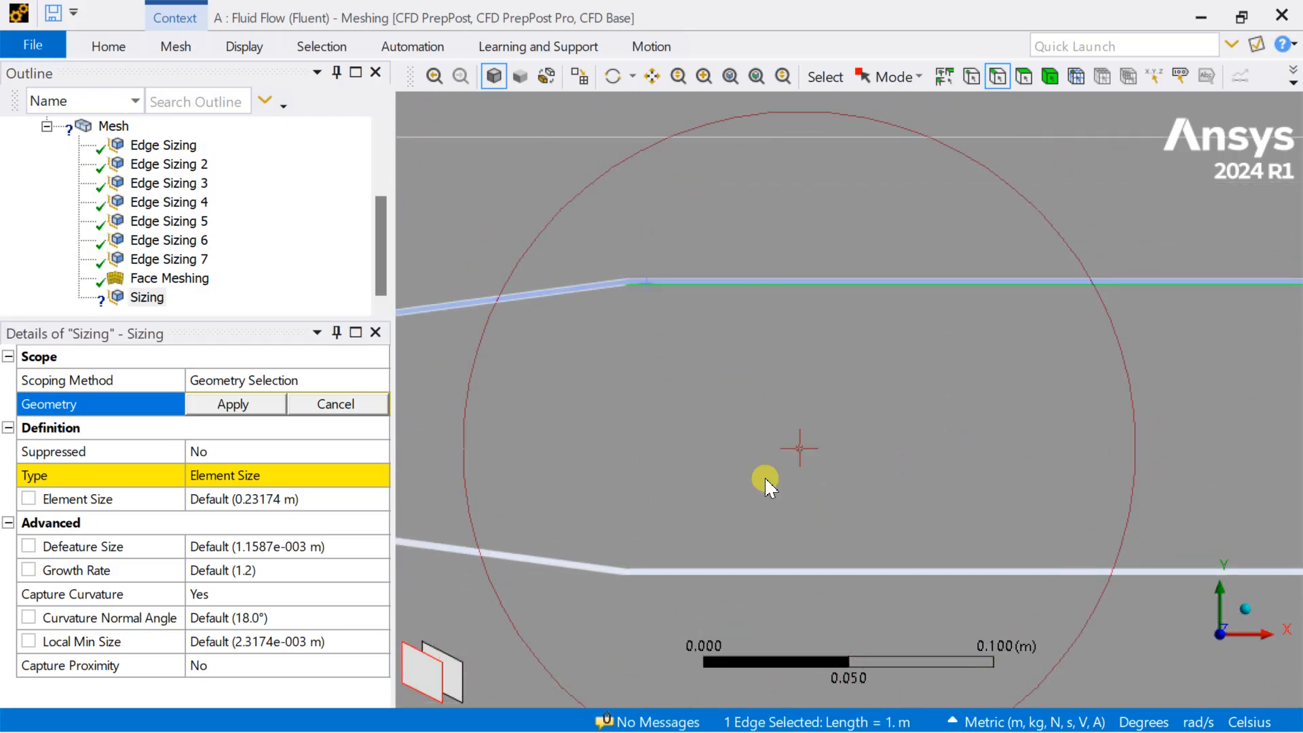
{"action": "scroll", "coordinate": [753, 422], "scroll_direction": "up", "scroll_amount": 2}
{"action": "middle_click_drag", "start_coordinate": [861, 490], "coordinate": [910, 332], "text": "ctrl"}
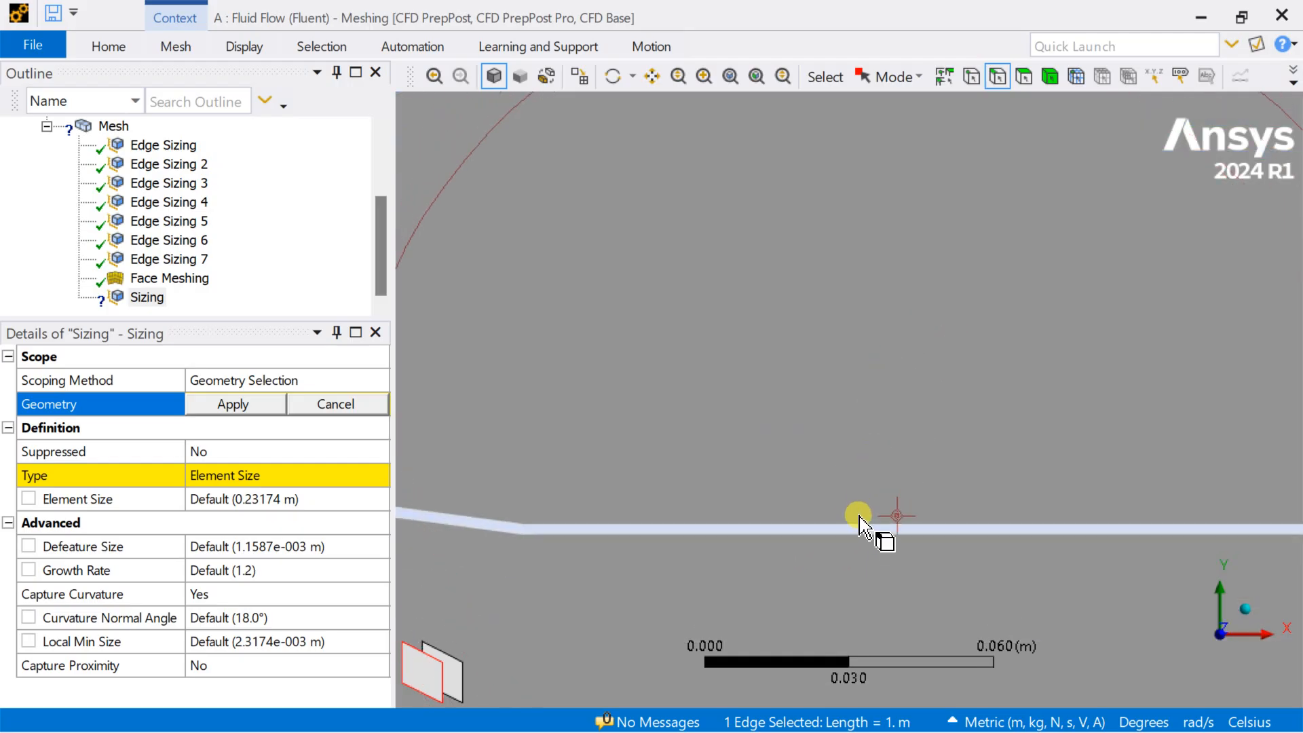
{"action": "scroll", "coordinate": [841, 522], "scroll_direction": "up", "scroll_amount": 4}
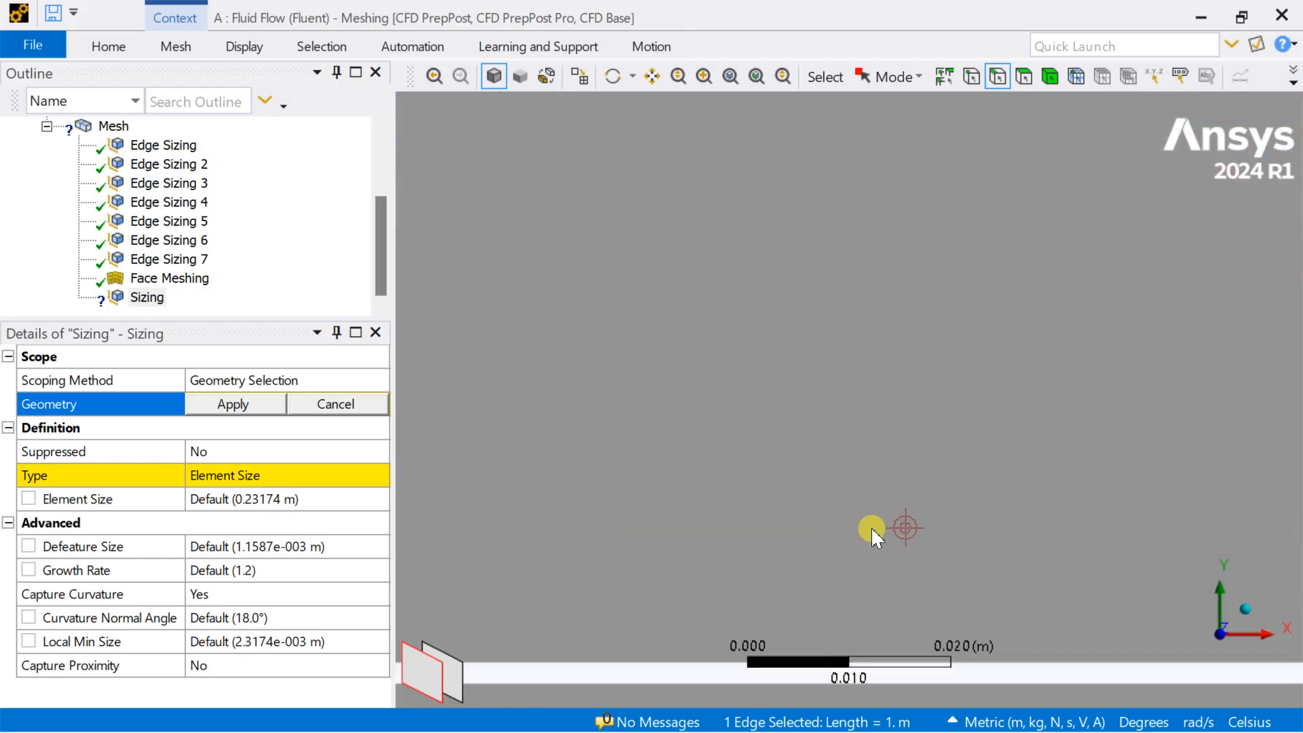
{"action": "left_click", "coordinate": [891, 493], "text": "ctrl"}
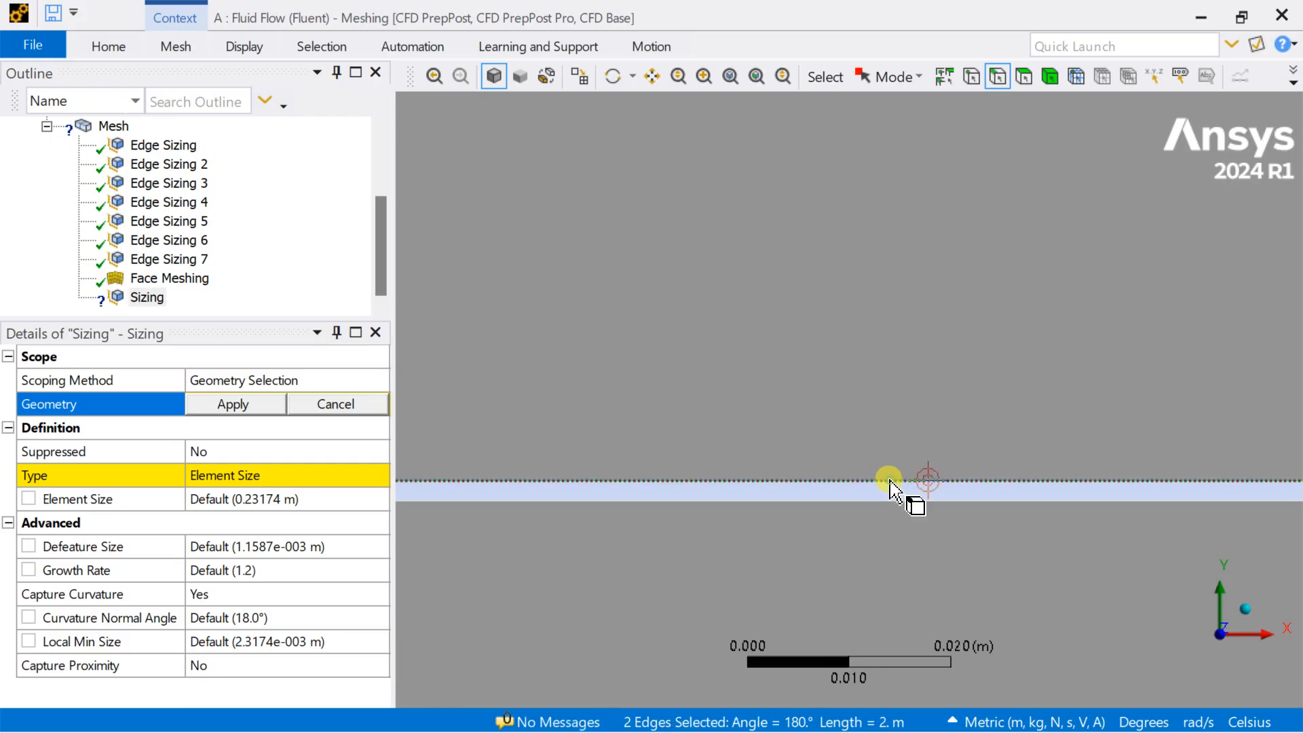
{"action": "scroll", "coordinate": [885, 411], "scroll_direction": "down", "scroll_amount": 3}
{"action": "scroll", "coordinate": [884, 415], "scroll_direction": "down", "scroll_amount": 6}
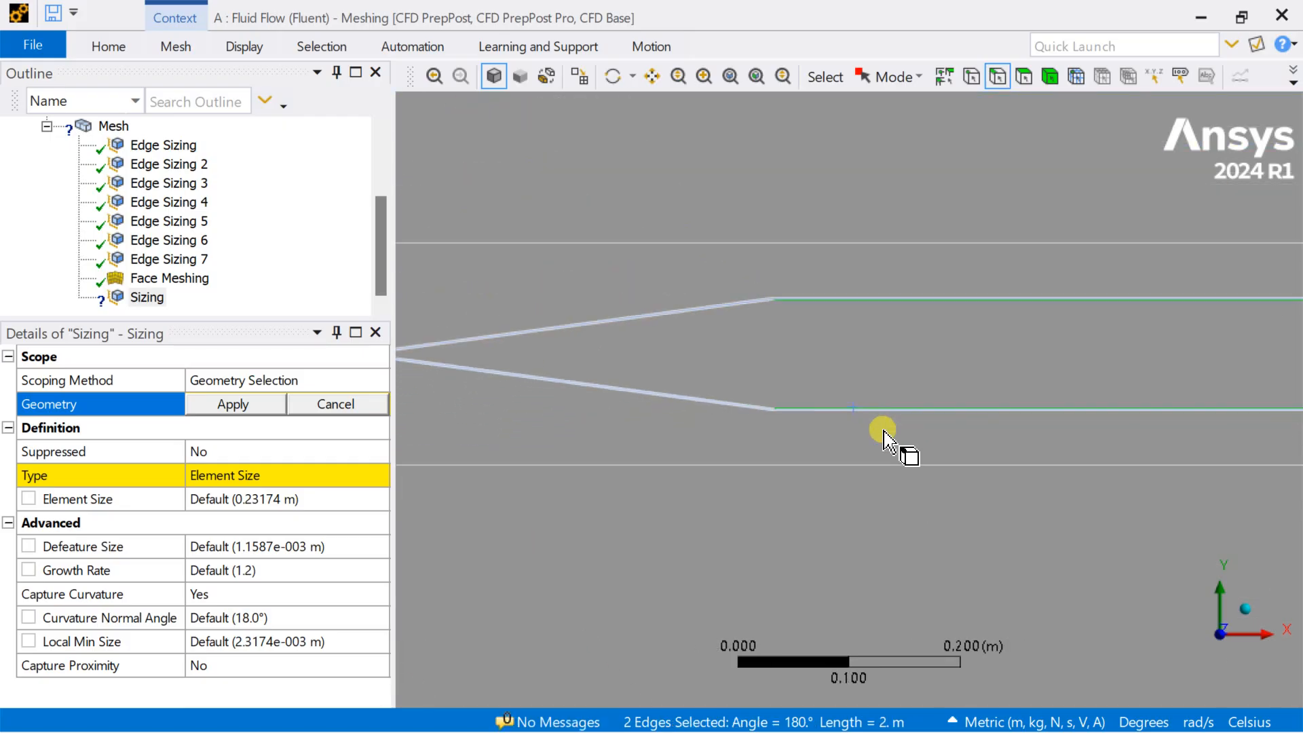
- Add the two long inner horizontal edges of the lower pointed body to the selection and apply the four edges as the sizing's geometry
{"action": "scroll", "coordinate": [882, 462], "scroll_direction": "down", "scroll_amount": 2}
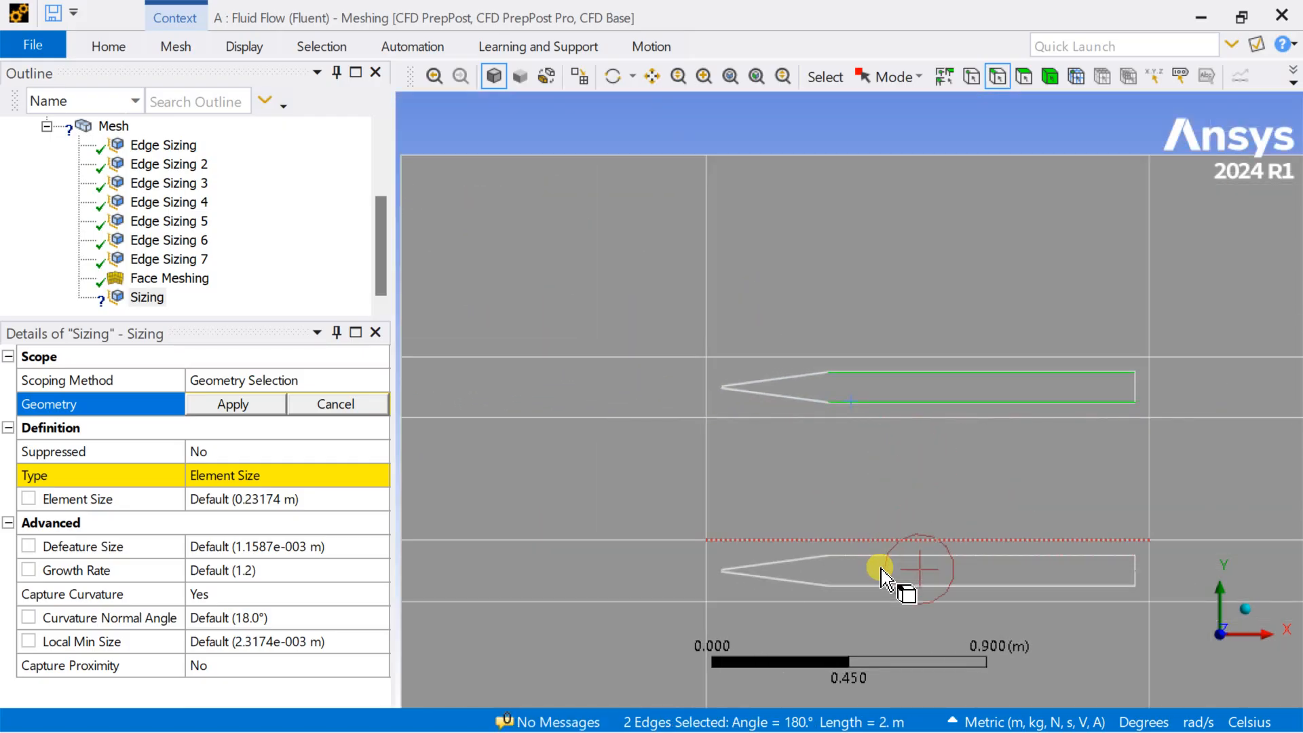
{"action": "mouse_move", "coordinate": [923, 495]}
{"action": "middle_mouse_down", "text": "ctrl"}
{"action": "mouse_move", "coordinate": [919, 378]}
{"action": "mouse_move", "coordinate": [873, 445]}
{"action": "mouse_move", "coordinate": [872, 532]}
{"action": "mouse_move", "coordinate": [891, 424]}
{"action": "middle_mouse_up", "text": "ctrl"}
{"action": "scroll", "coordinate": [873, 445], "scroll_direction": "up", "scroll_amount": 4}
{"action": "scroll", "coordinate": [891, 424], "scroll_direction": "up", "scroll_amount": 5}
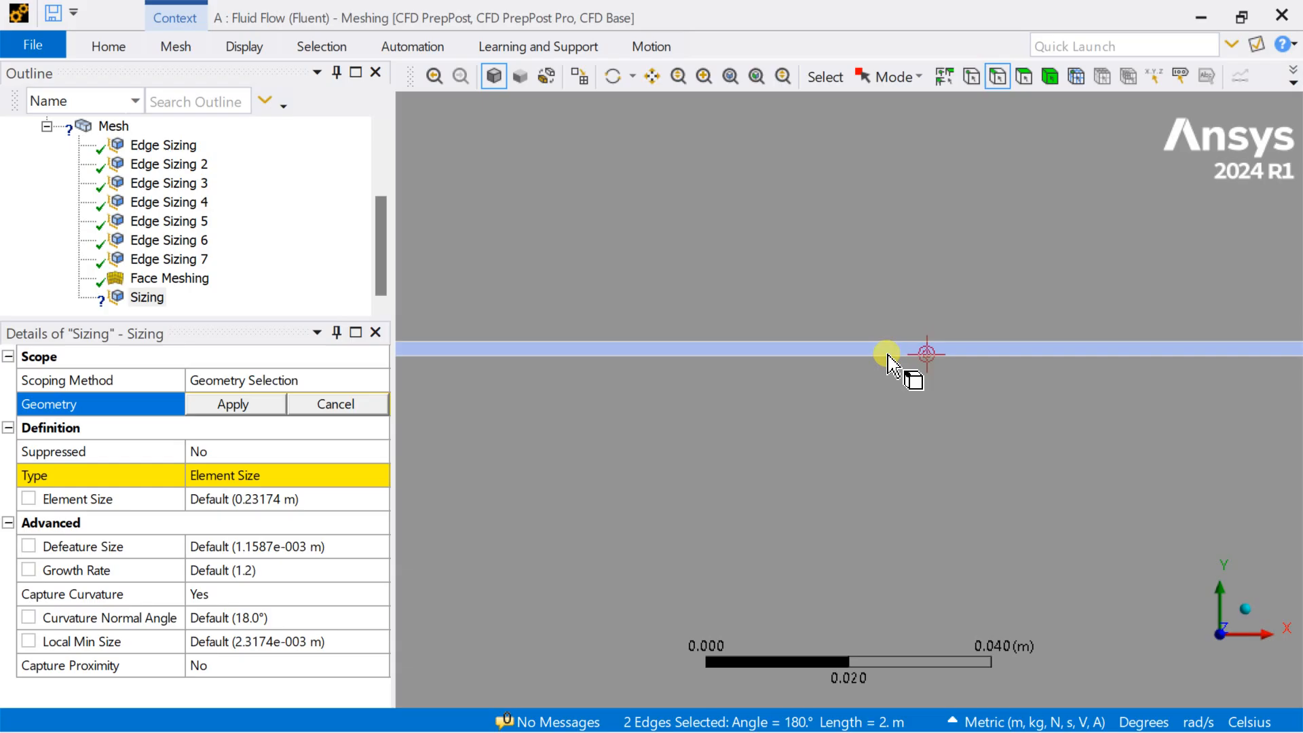
{"action": "left_click", "coordinate": [889, 363], "text": "ctrl"}
{"action": "scroll", "coordinate": [893, 452], "scroll_direction": "down", "scroll_amount": 3}
{"action": "middle_click_drag", "start_coordinate": [893, 453], "coordinate": [912, 348], "text": "ctrl"}
{"action": "scroll", "coordinate": [882, 472], "scroll_direction": "up", "scroll_amount": 3}
{"action": "middle_click_drag", "start_coordinate": [841, 504], "coordinate": [891, 387], "text": "ctrl"}
{"action": "scroll", "coordinate": [867, 430], "scroll_direction": "up", "scroll_amount": 4}
{"action": "left_click", "coordinate": [870, 497], "text": "ctrl"}
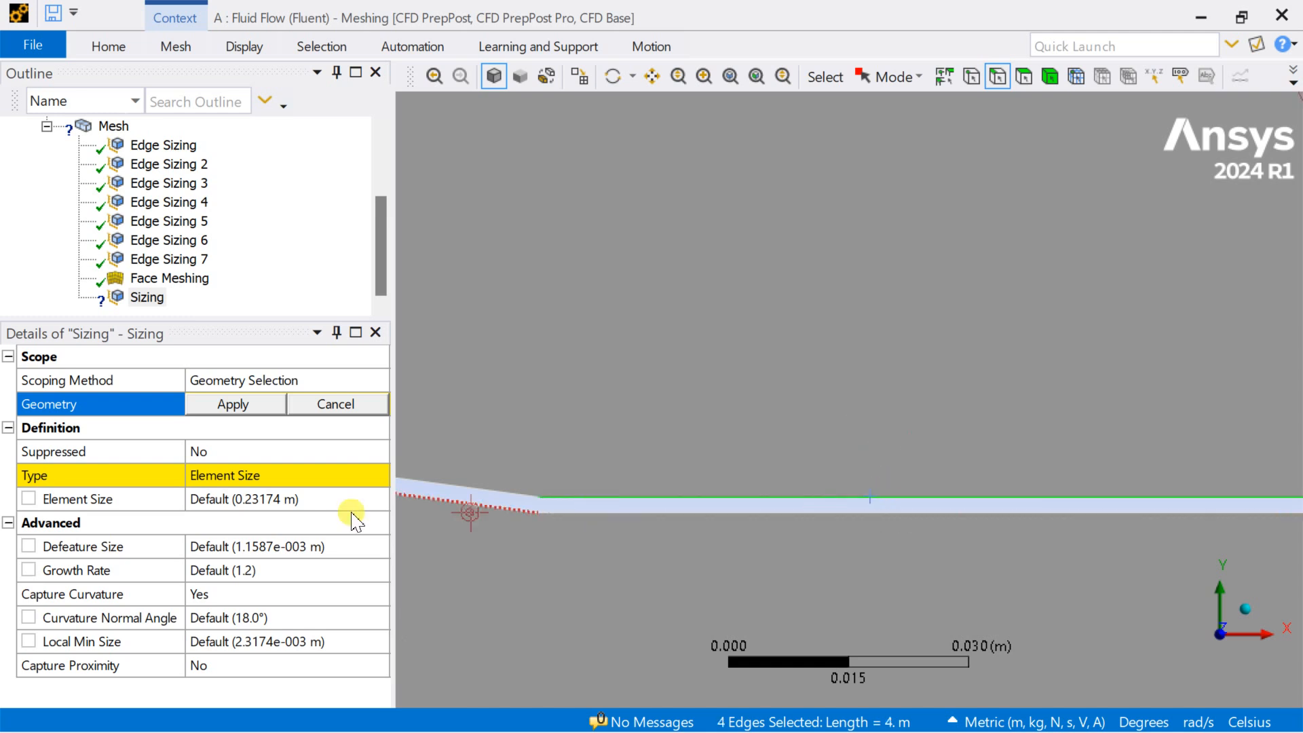
{"action": "left_click", "coordinate": [228, 405]}
- Define the sizing of the bodies' long inner edges by Number of Divisions with 300 divisions
{"action": "left_click", "coordinate": [292, 473]}
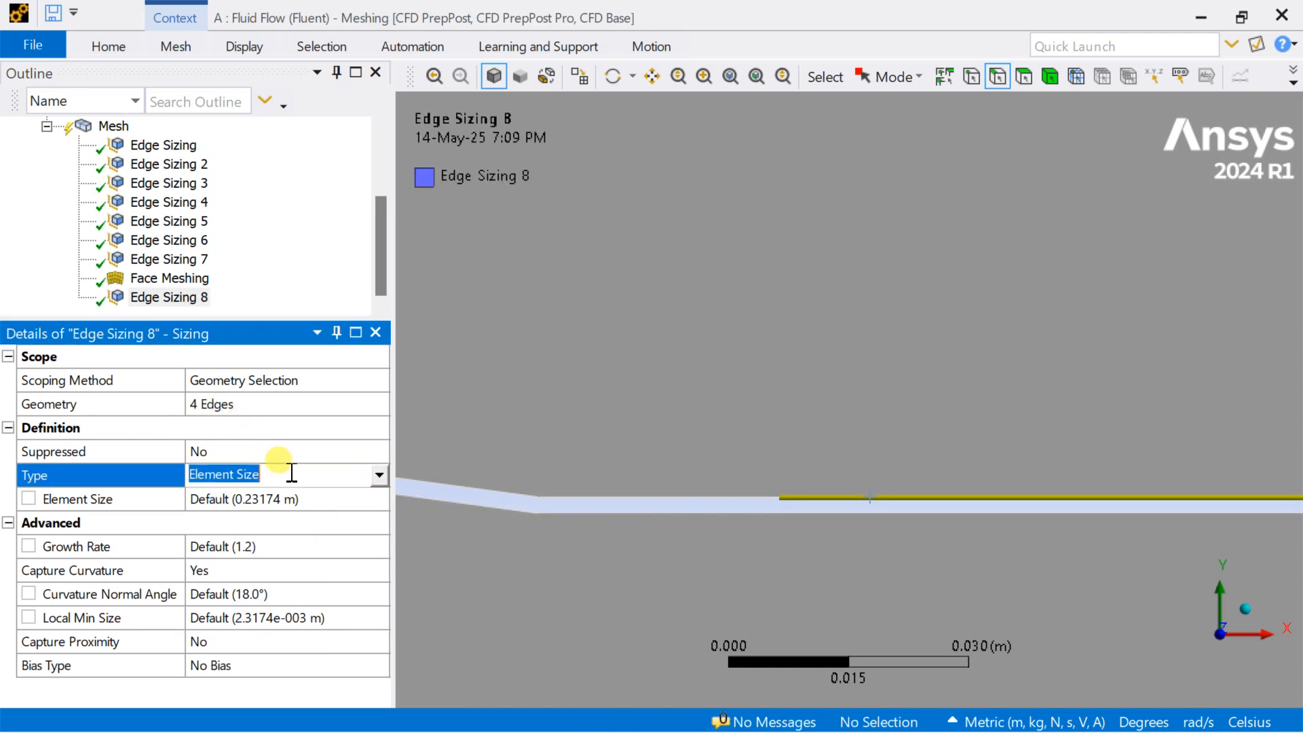
{"action": "left_click", "coordinate": [381, 475]}
{"action": "left_click", "coordinate": [314, 514]}
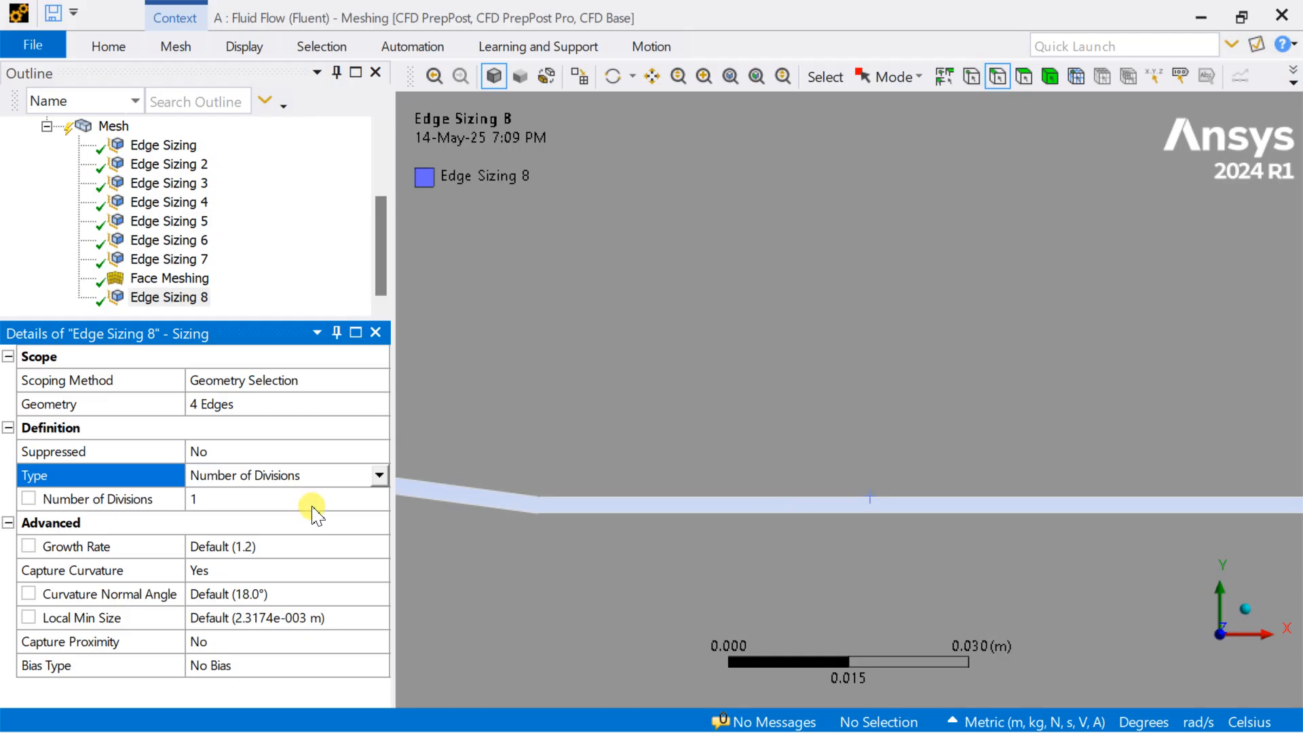
{"action": "left_click", "coordinate": [310, 502]}
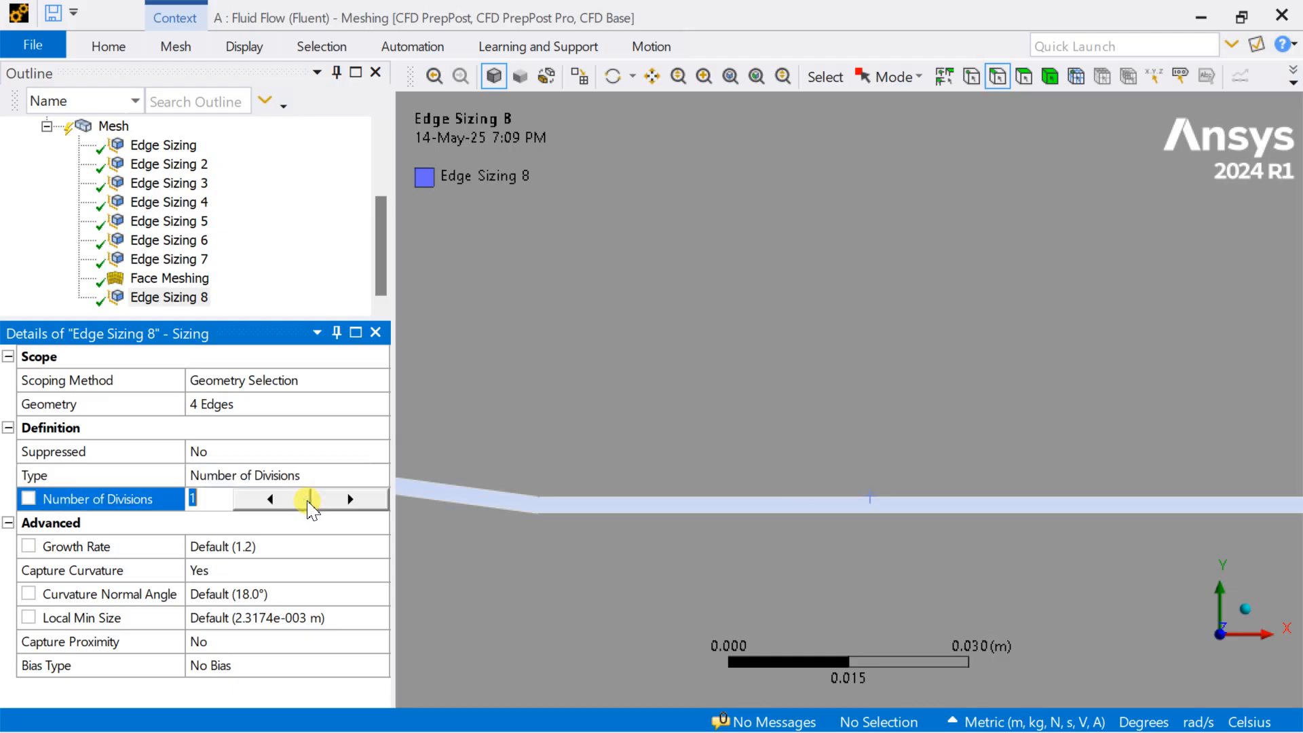
{"action": "type", "text": "200"}
{"action": "key", "text": "Return"}
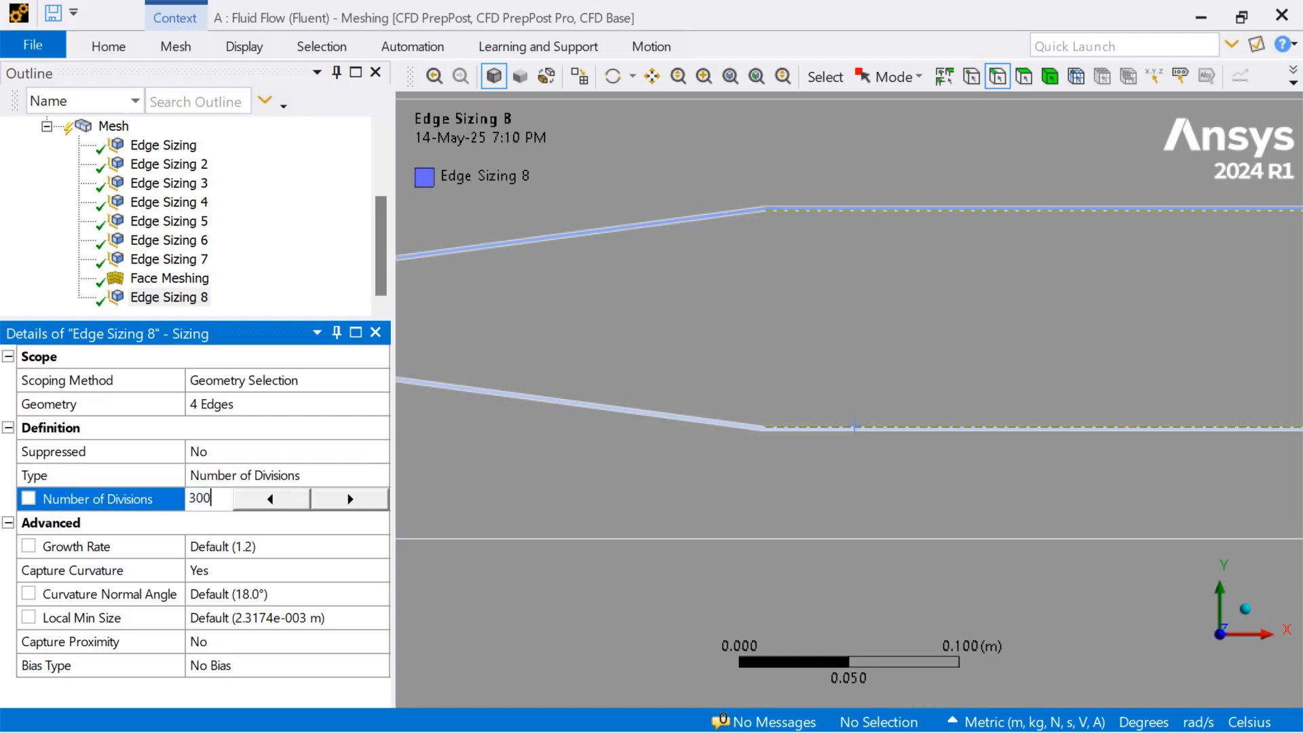
{"action": "left_click", "coordinate": [554, 361]}
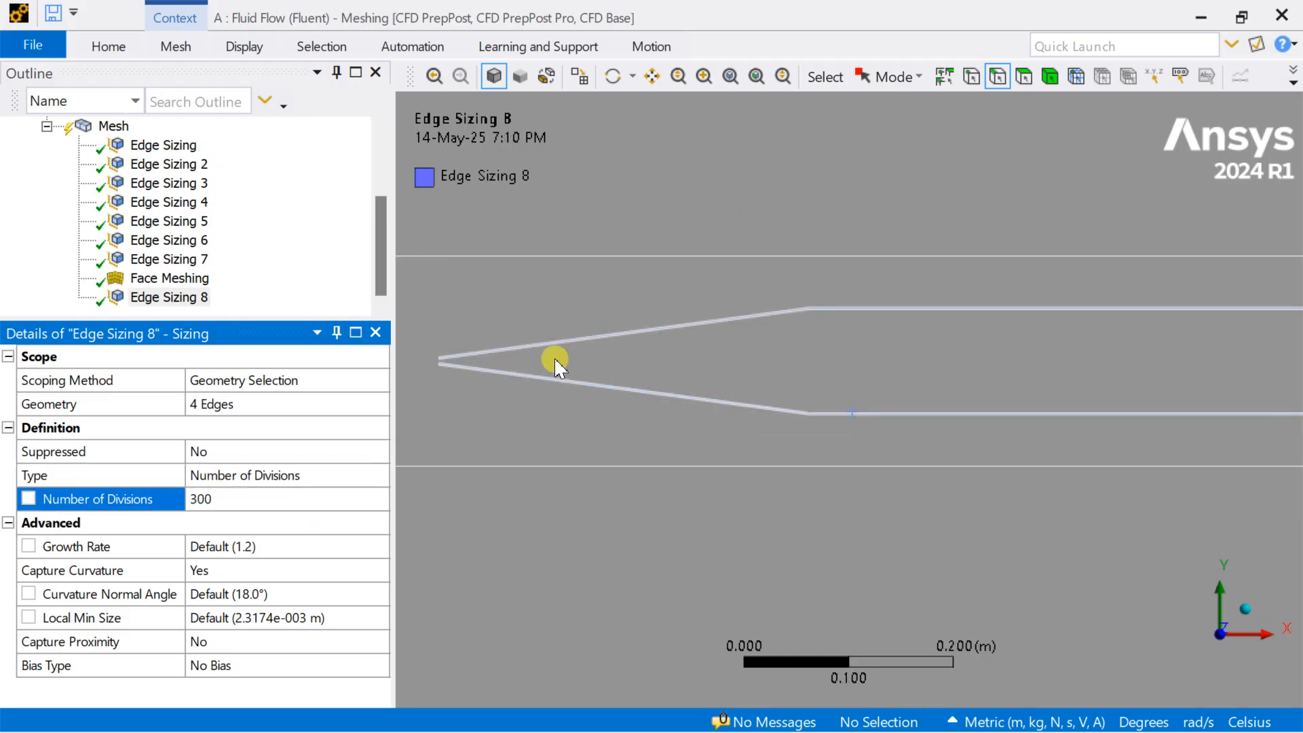
- Insert a ninth sizing and select the two sloped inner edges of the lower pointed body's tip for it
{"action": "middle_click_drag", "start_coordinate": [554, 361], "coordinate": [730, 360], "text": "ctrl"}
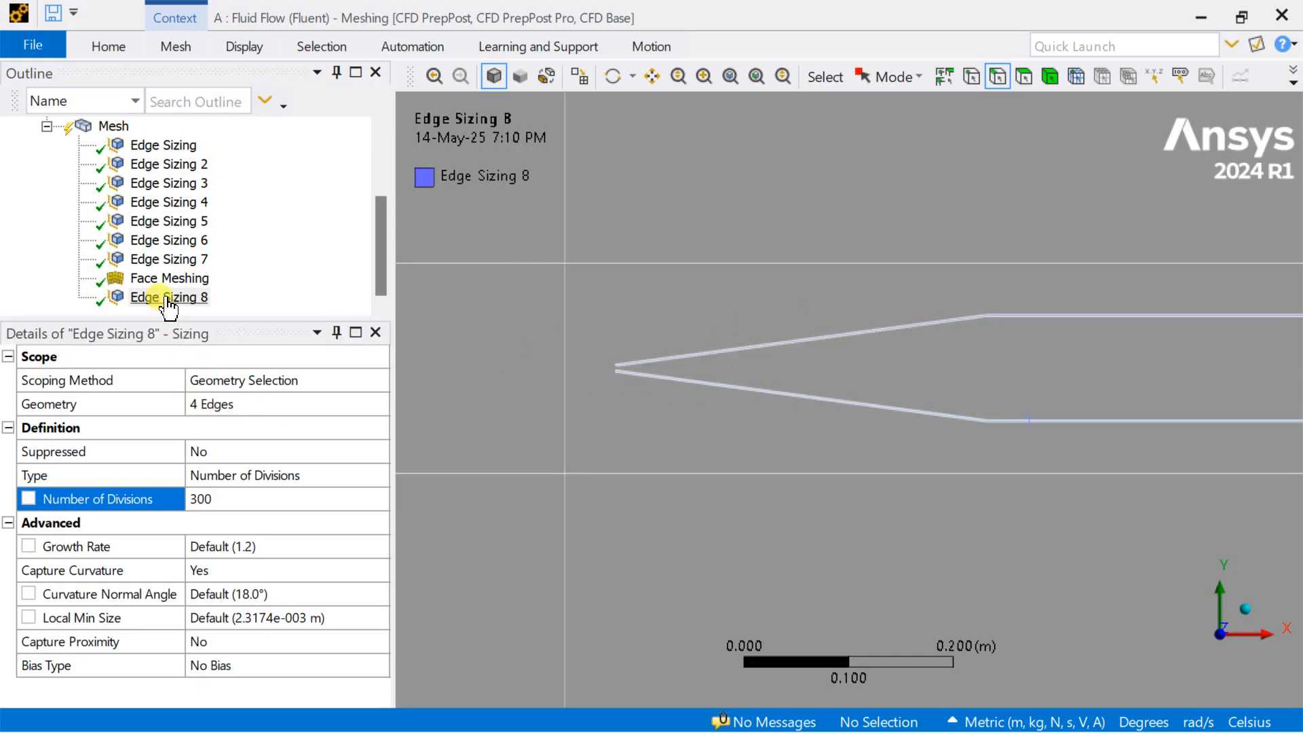
{"action": "right_click", "coordinate": [115, 128]}
{"action": "mouse_move", "coordinate": [175, 138]}
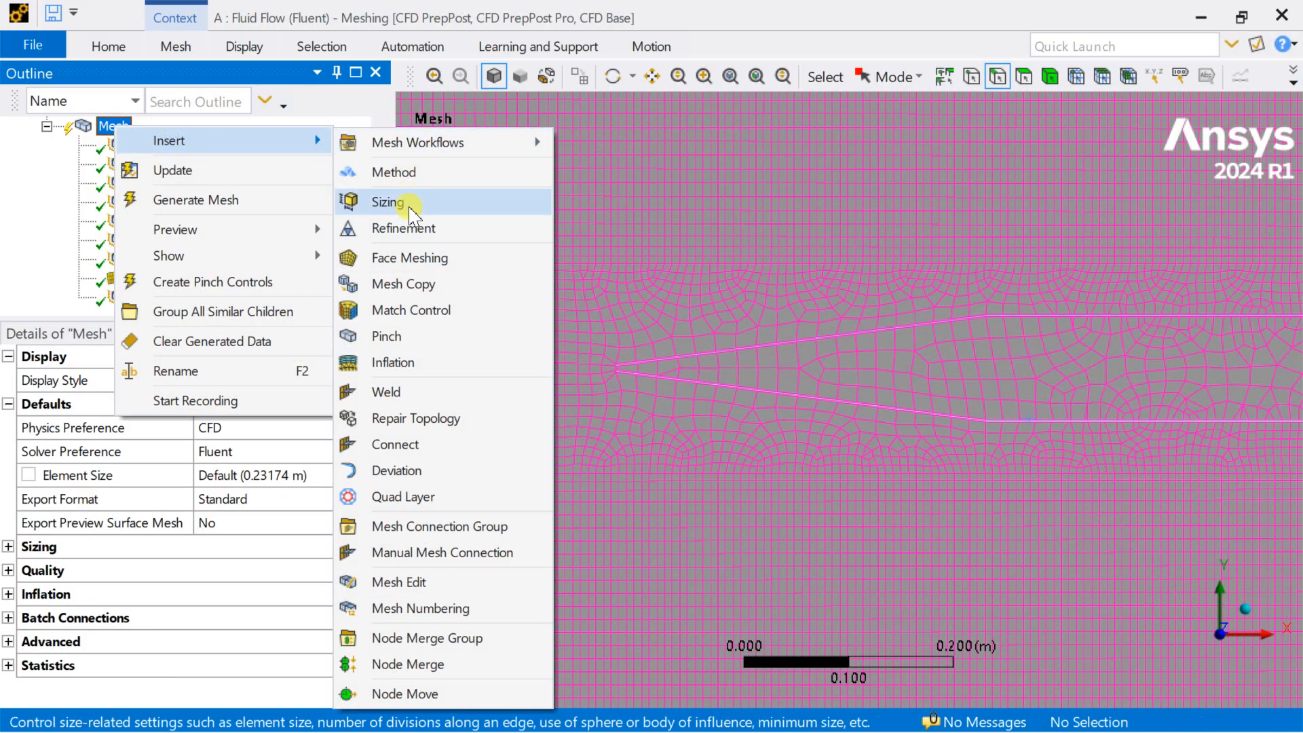
{"action": "left_click", "coordinate": [388, 202]}
{"action": "scroll", "coordinate": [883, 335], "scroll_direction": "up", "scroll_amount": 3}
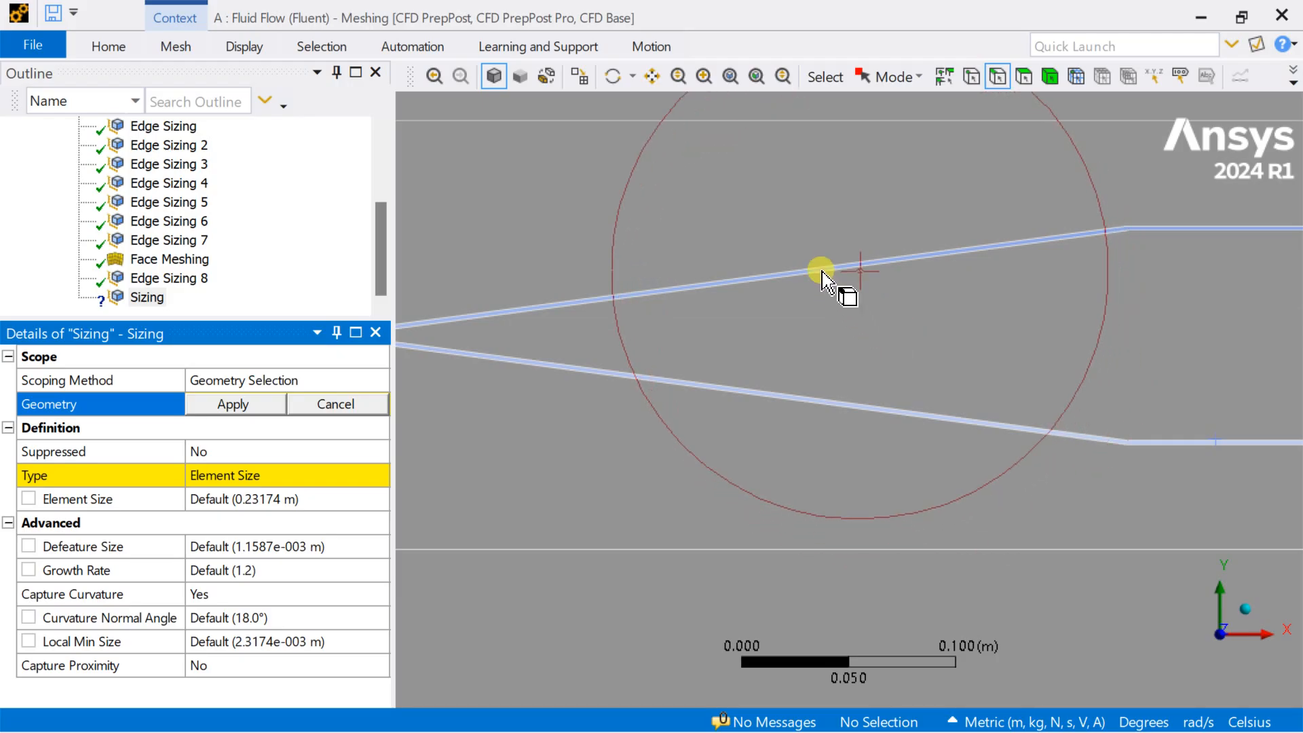
{"action": "left_click", "coordinate": [822, 271]}
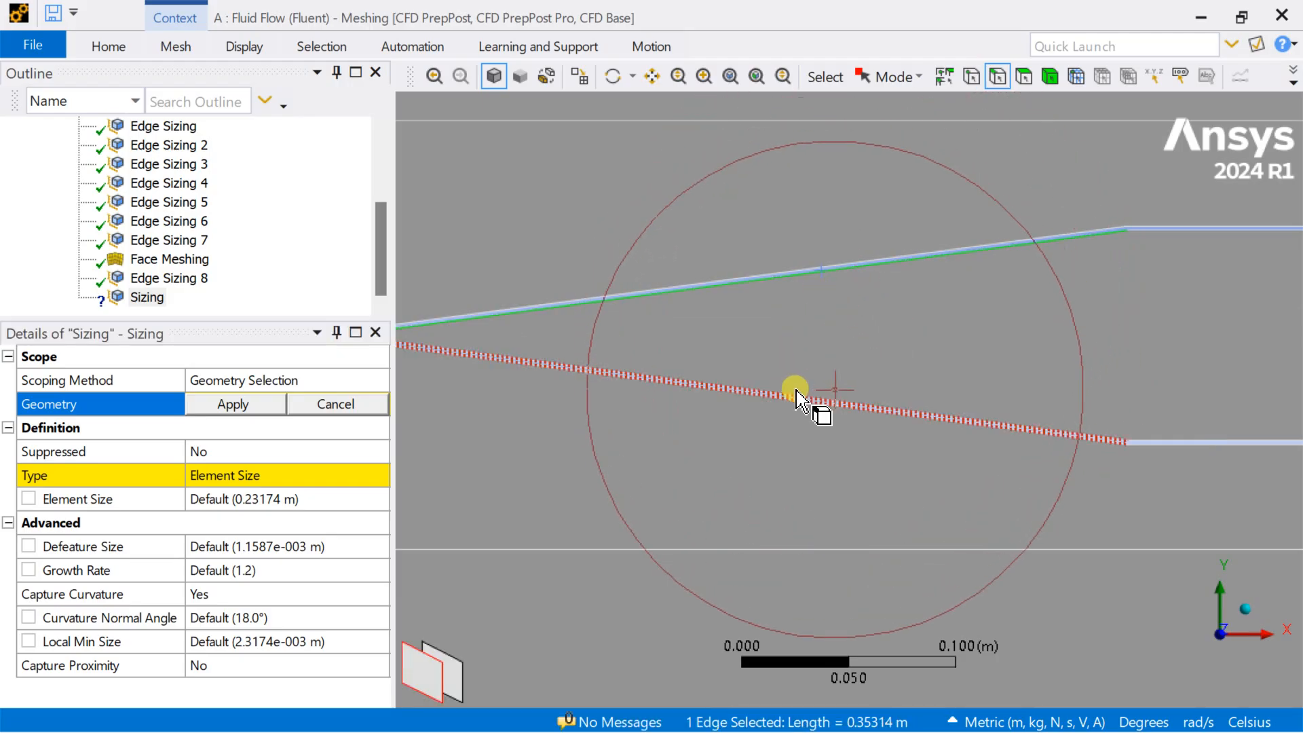
{"action": "scroll", "coordinate": [797, 394], "scroll_direction": "up", "scroll_amount": 4}
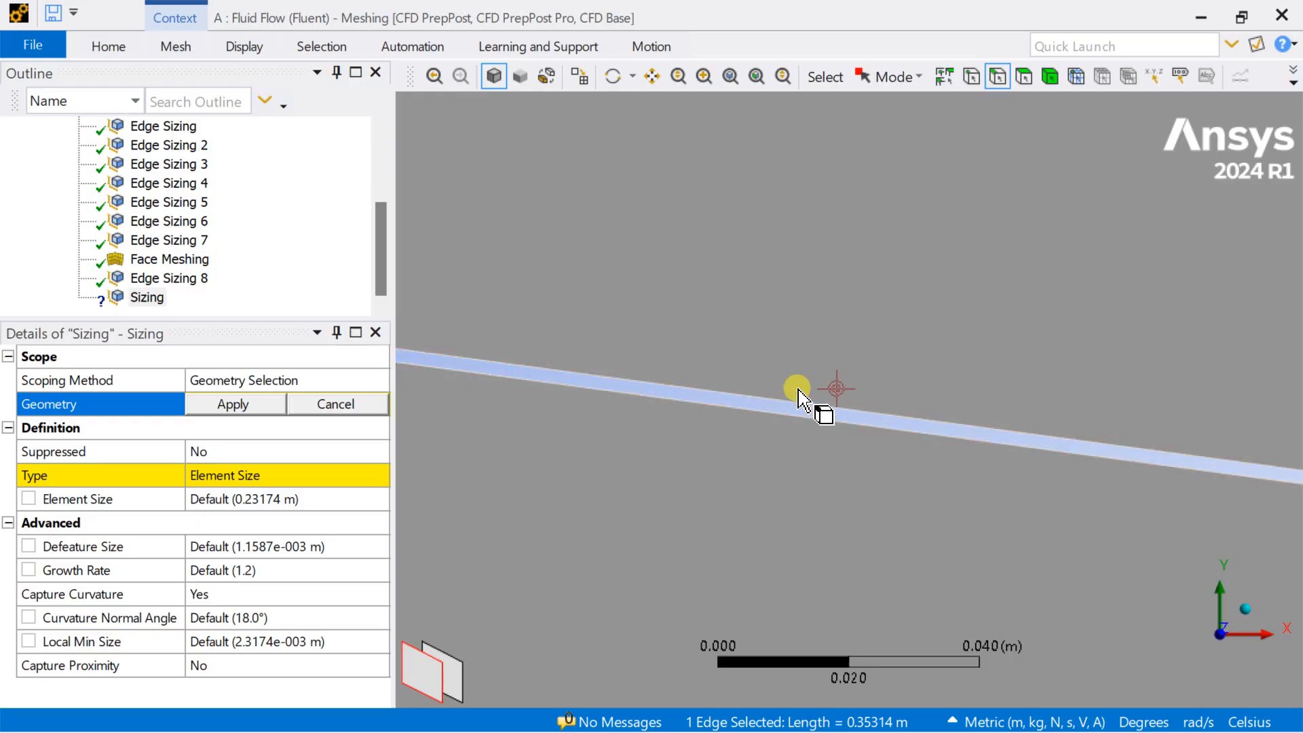
{"action": "scroll", "coordinate": [798, 394], "scroll_direction": "up", "scroll_amount": 4}
{"action": "left_click", "coordinate": [799, 419], "text": "ctrl"}
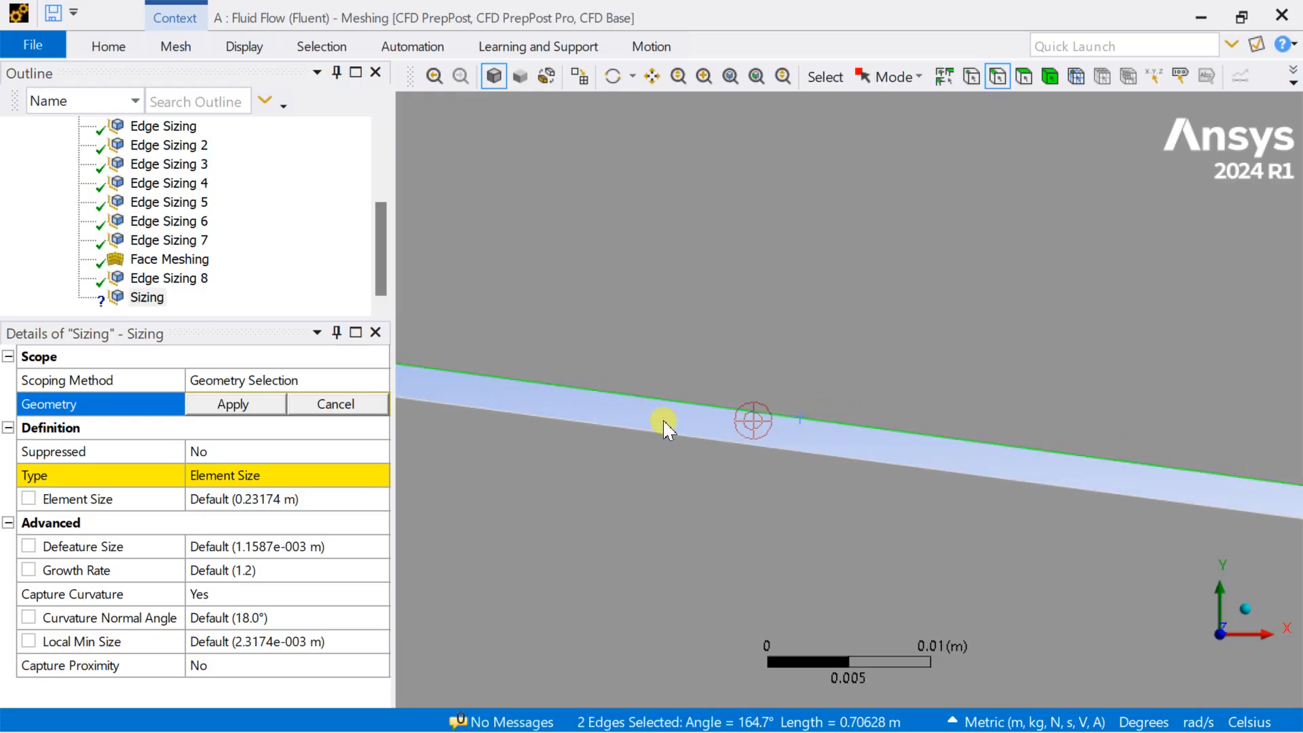
- Add the upper sloped inner edge of the upper pointed body's tip to the selection
{"action": "scroll", "coordinate": [692, 421], "scroll_direction": "down", "scroll_amount": 12}
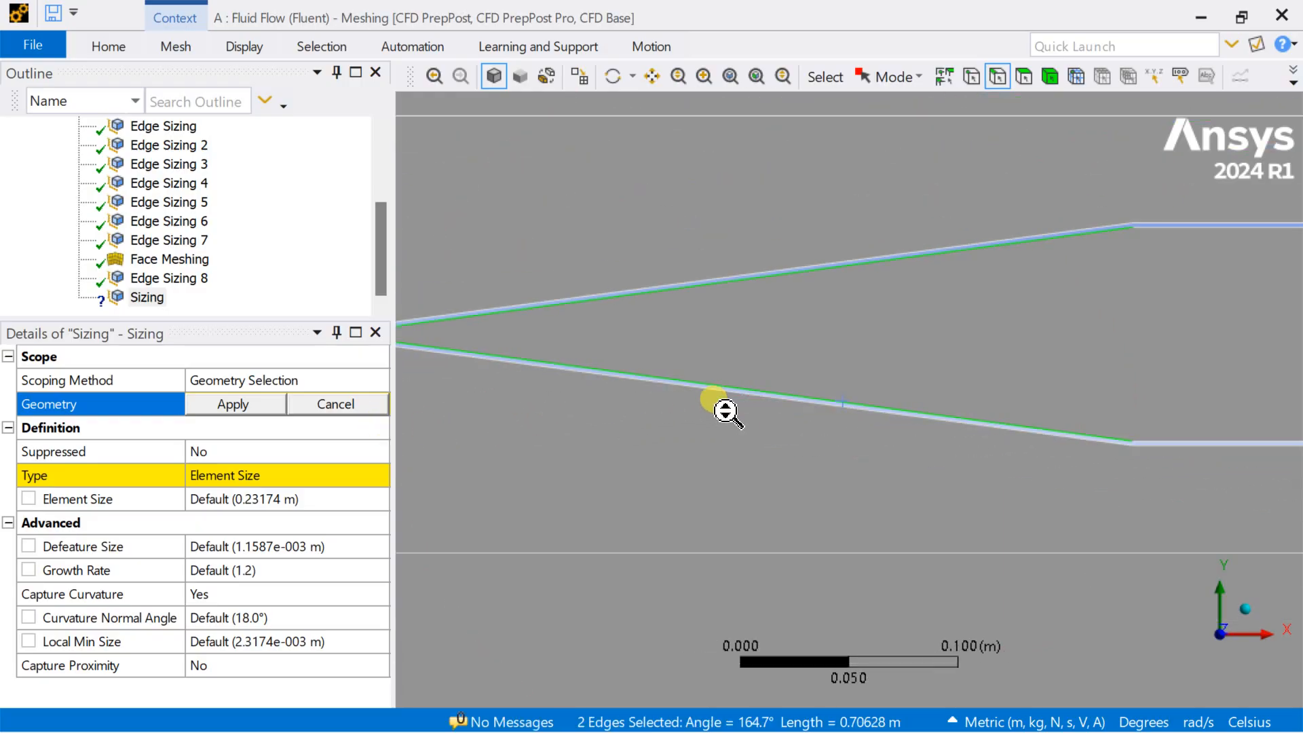
{"action": "scroll", "coordinate": [723, 409], "scroll_direction": "down", "scroll_amount": 6}
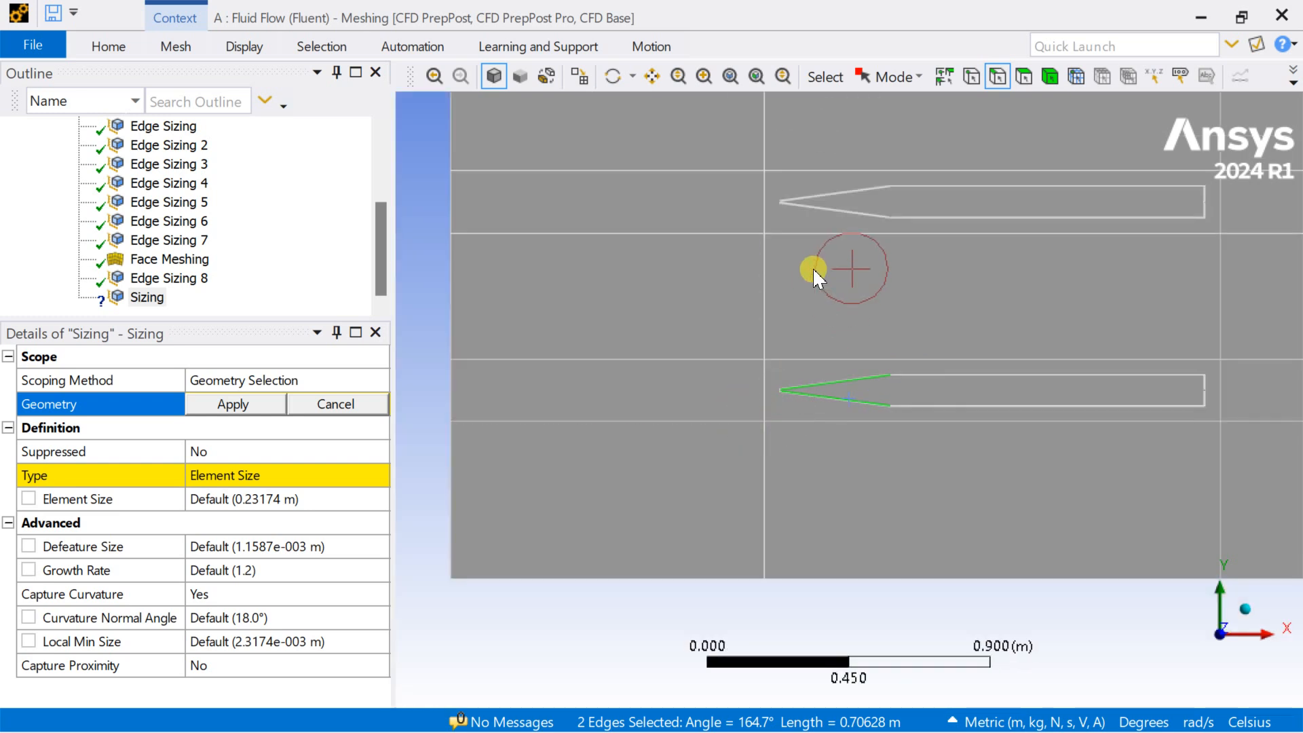
{"action": "middle_click_drag", "start_coordinate": [814, 268], "coordinate": [822, 415], "text": "ctrl"}
{"action": "scroll", "coordinate": [844, 360], "scroll_direction": "up", "scroll_amount": 6}
{"action": "middle_click_drag", "start_coordinate": [760, 264], "coordinate": [791, 458], "text": "ctrl"}
{"action": "scroll", "coordinate": [808, 388], "scroll_direction": "up", "scroll_amount": 3}
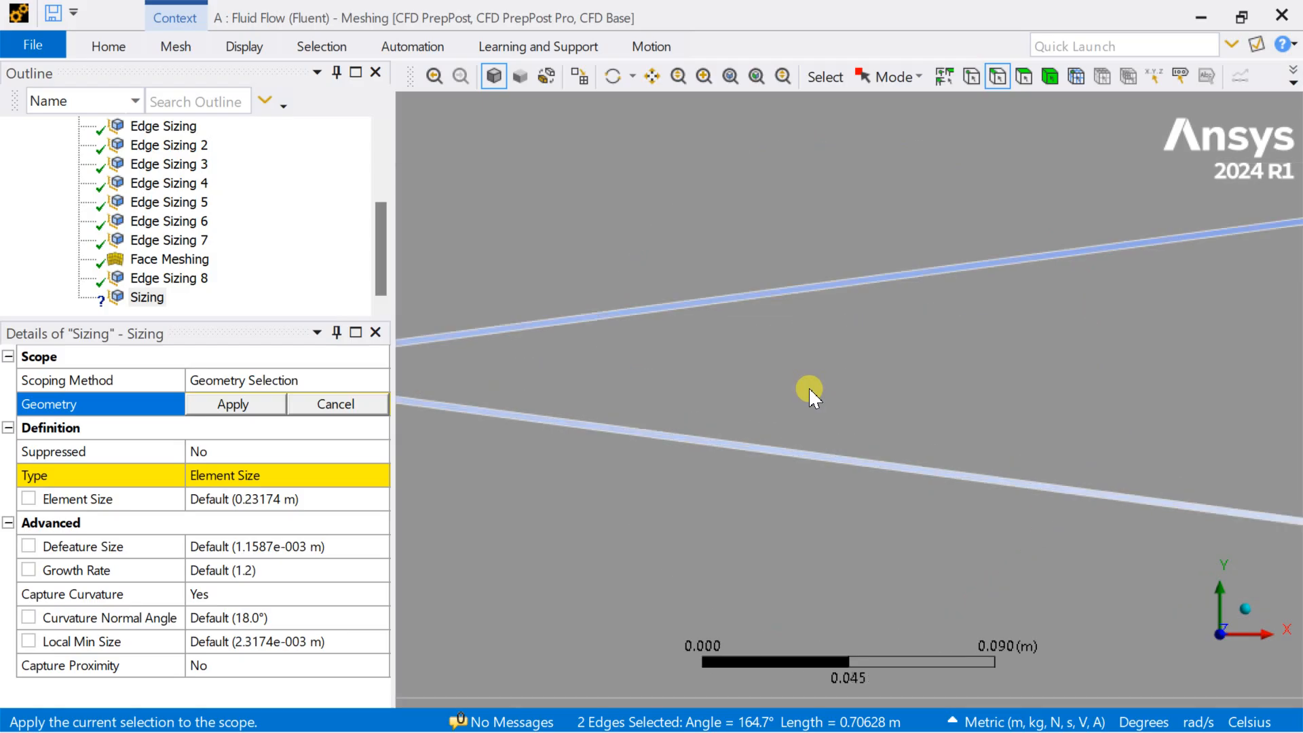
{"action": "scroll", "coordinate": [791, 298], "scroll_direction": "up", "scroll_amount": 3}
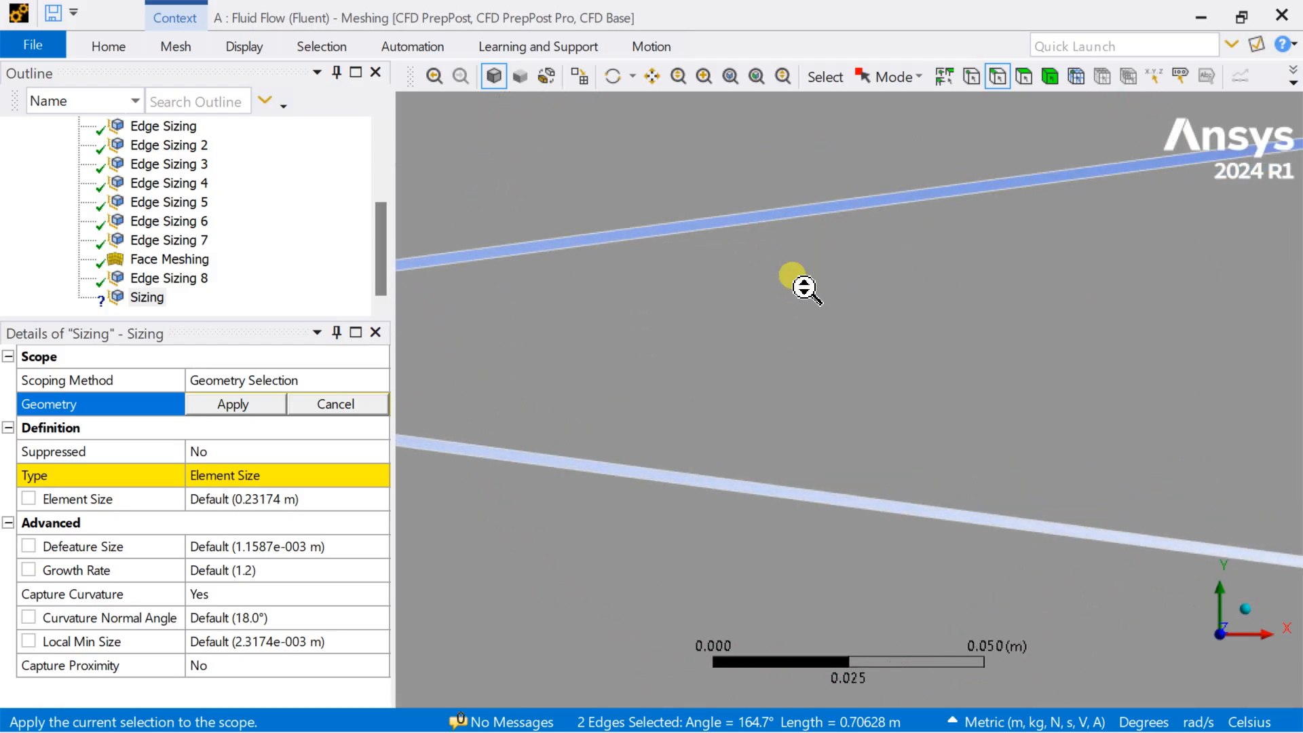
{"action": "middle_click_drag", "start_coordinate": [756, 270], "coordinate": [802, 491], "text": "ctrl"}
{"action": "scroll", "coordinate": [815, 406], "scroll_direction": "up", "scroll_amount": 3}
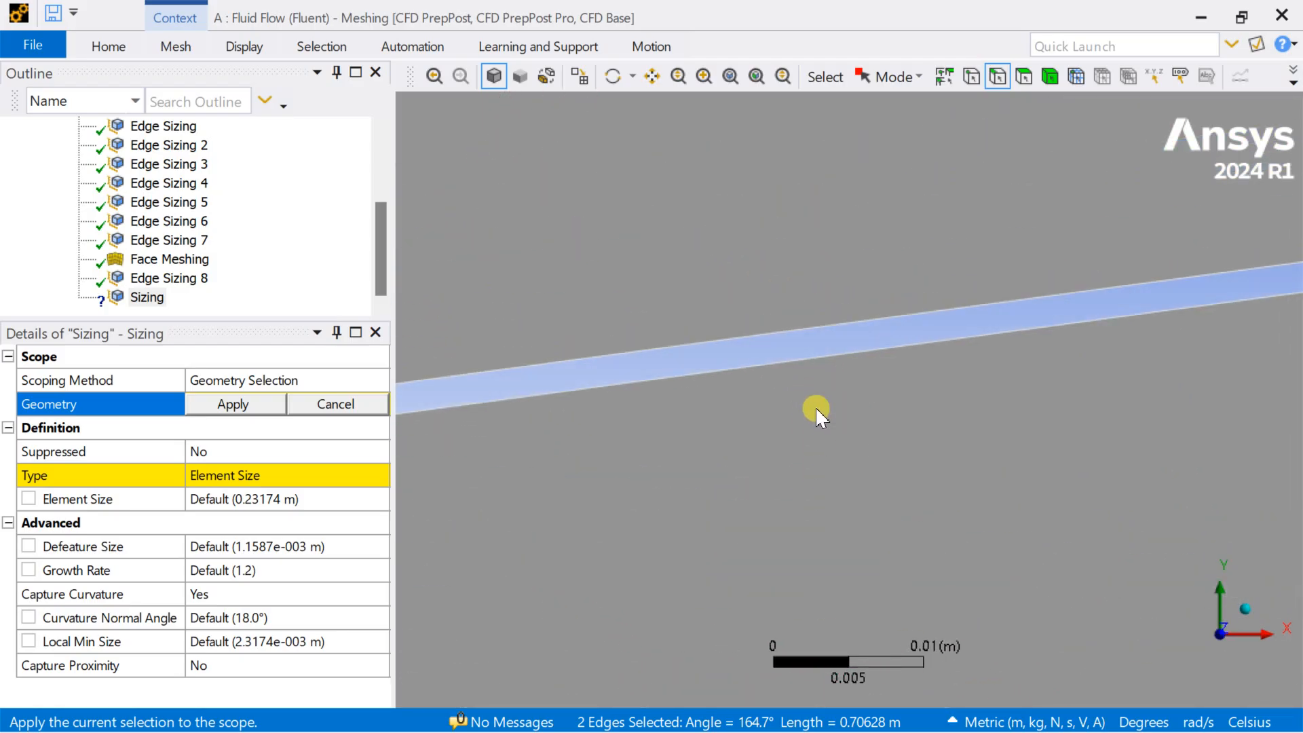
{"action": "left_click", "coordinate": [799, 344], "text": "ctrl"}
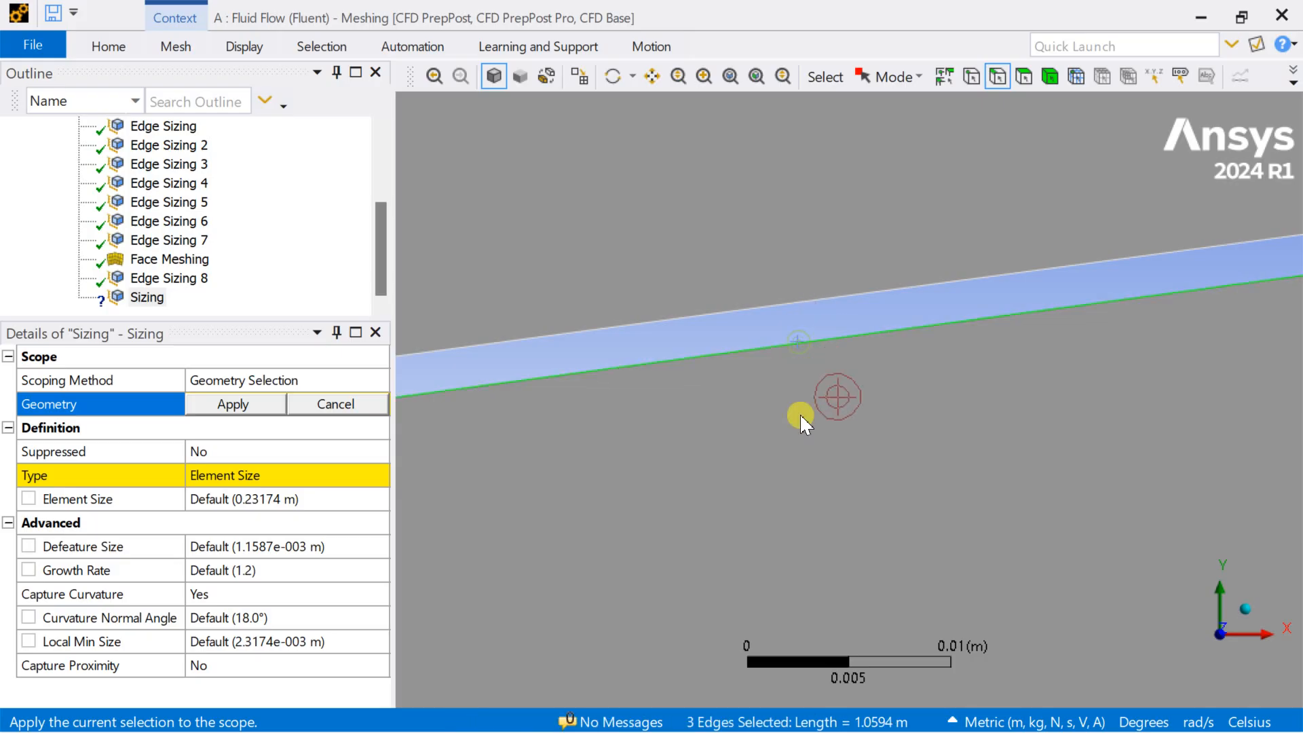
- Add the lower sloped inner edge of the upper body's tip and apply the four edges as the sizing's geometry
{"action": "scroll", "coordinate": [791, 442], "scroll_direction": "down", "scroll_amount": 5}
{"action": "scroll", "coordinate": [744, 597], "scroll_direction": "down", "scroll_amount": 1}
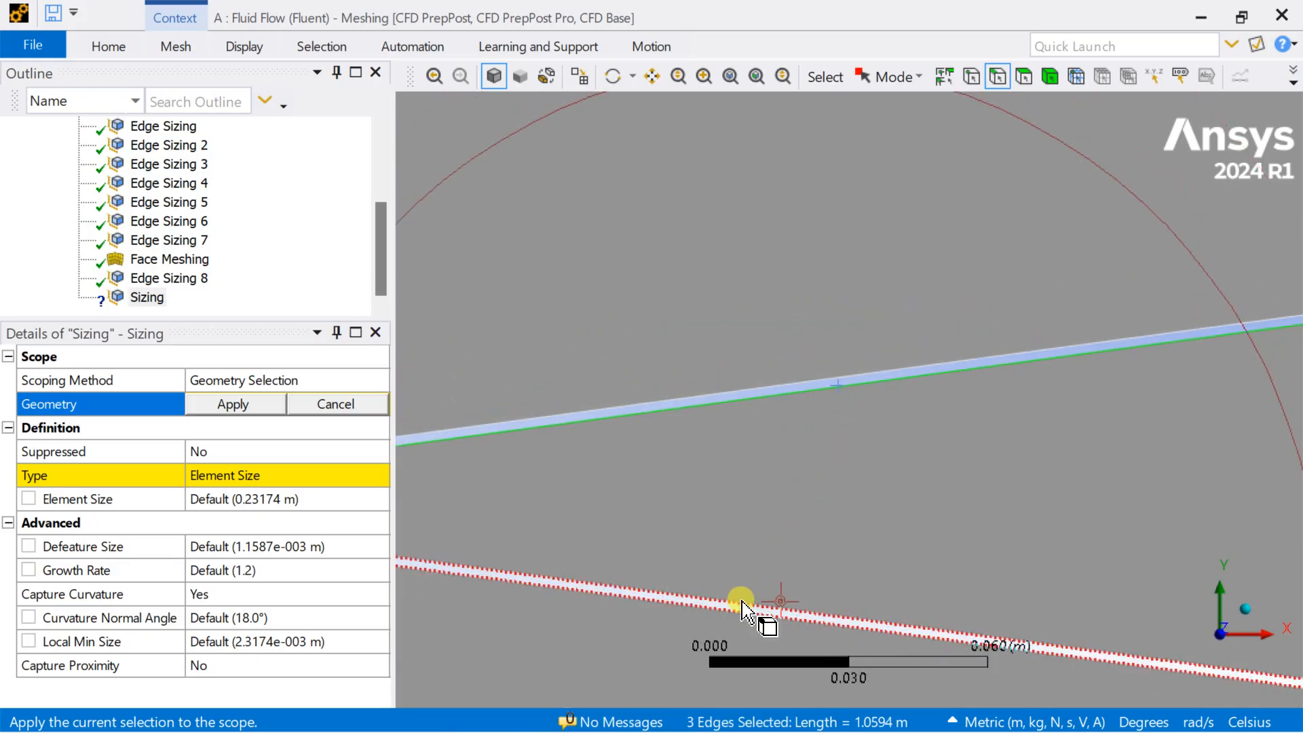
{"action": "middle_click_drag", "start_coordinate": [844, 505], "coordinate": [834, 354], "text": "ctrl"}
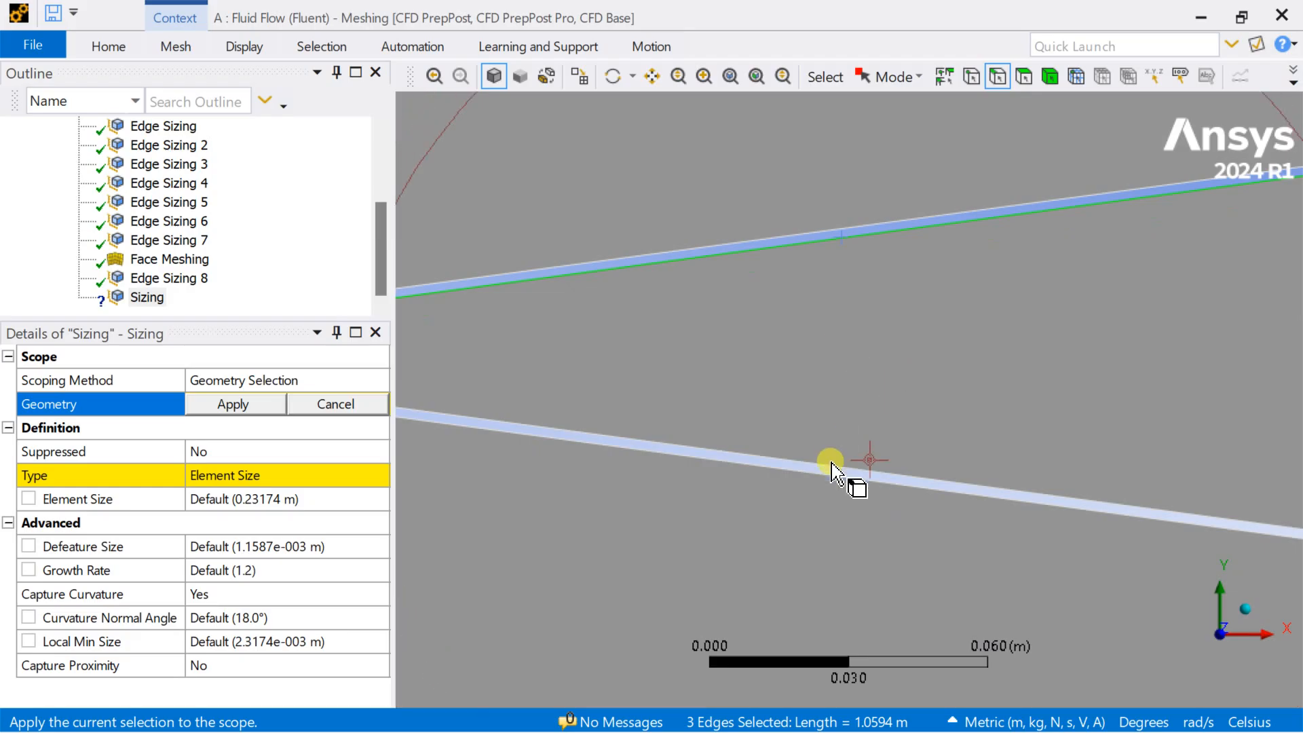
{"action": "scroll", "coordinate": [822, 464], "scroll_direction": "up", "scroll_amount": 3}
{"action": "middle_click_drag", "start_coordinate": [828, 501], "coordinate": [872, 369], "text": "ctrl"}
{"action": "scroll", "coordinate": [860, 399], "scroll_direction": "up", "scroll_amount": 4}
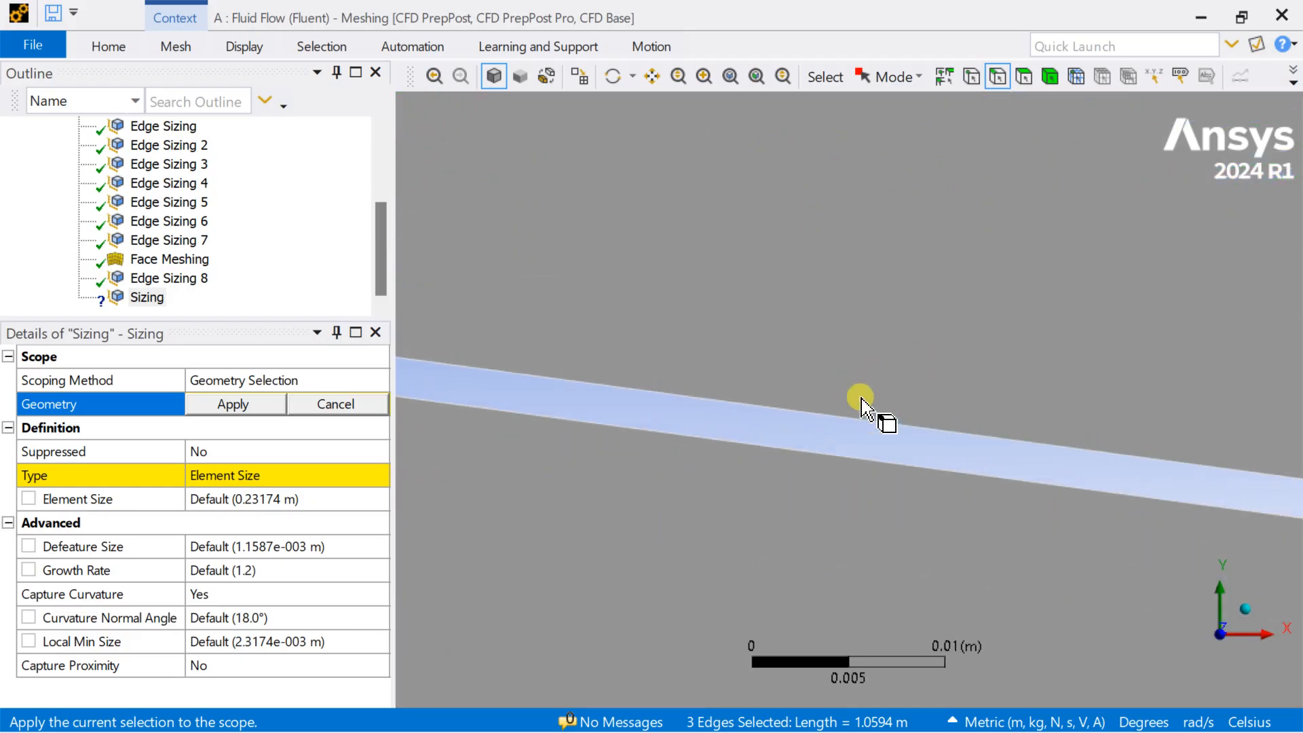
{"action": "left_click", "coordinate": [859, 418], "text": "ctrl"}
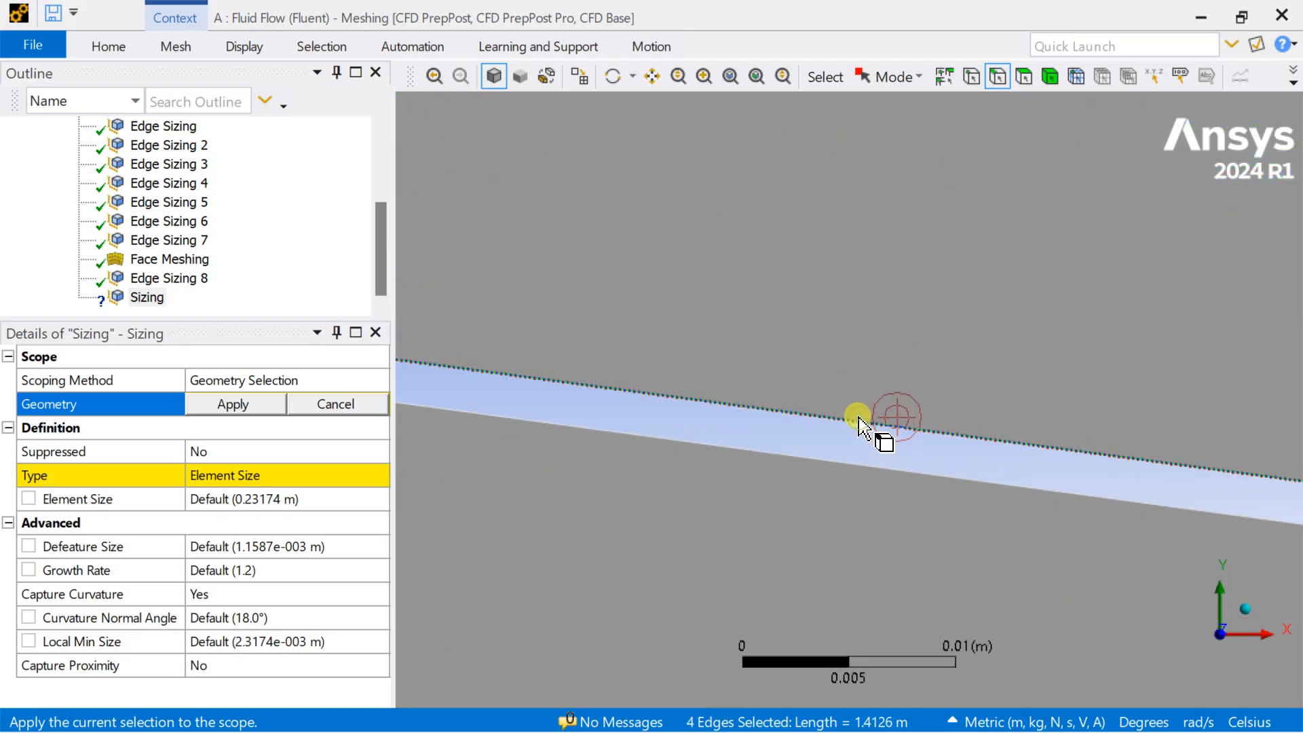
{"action": "left_click", "coordinate": [264, 407]}
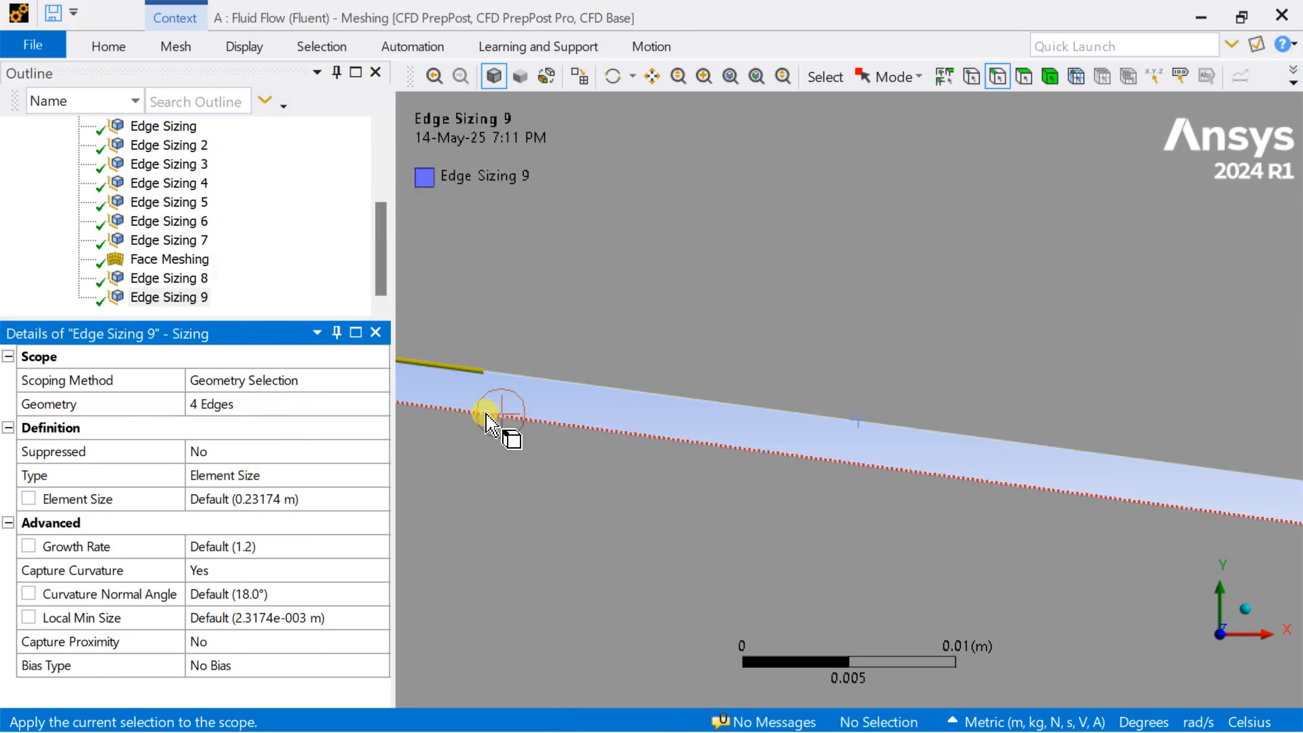
- Define the sizing of the bodies' sloped inner tip edges by Number of Divisions with 100 divisions
{"action": "scroll", "coordinate": [625, 411], "scroll_direction": "down", "scroll_amount": 5}
{"action": "scroll", "coordinate": [625, 411], "scroll_direction": "down", "scroll_amount": 10}
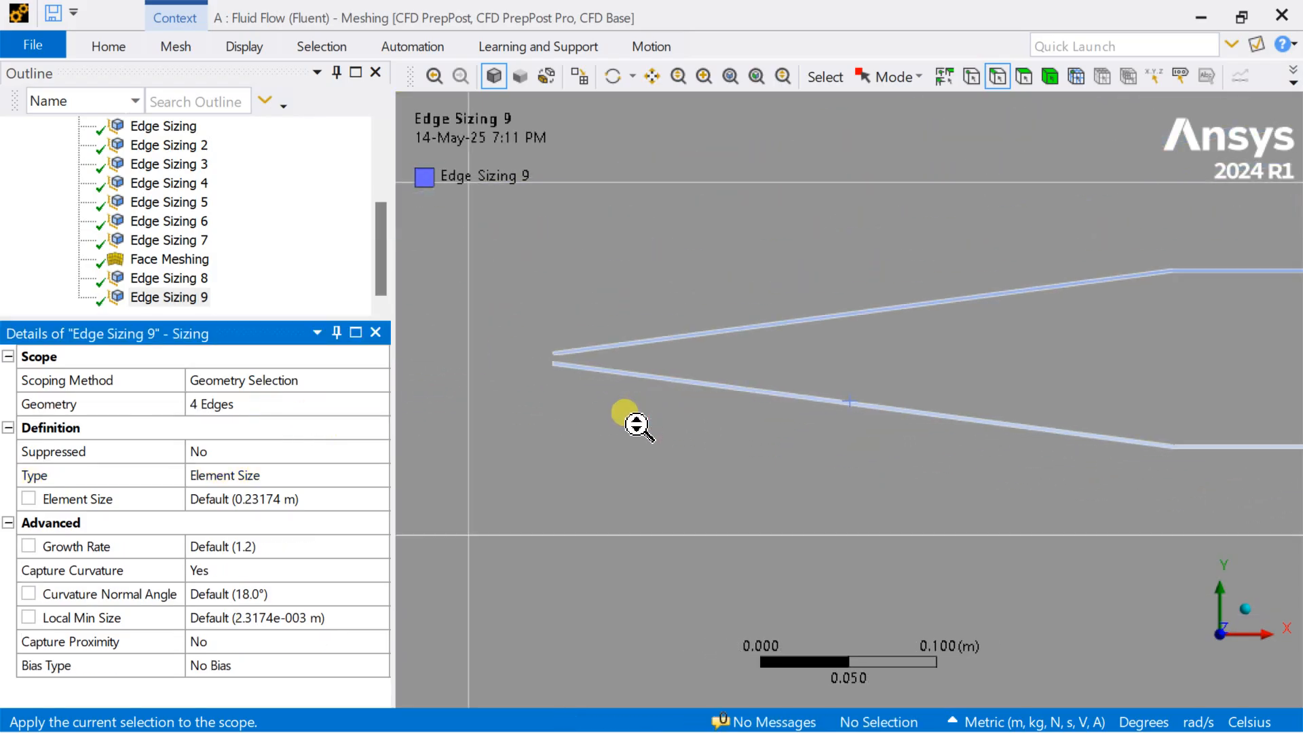
{"action": "left_click", "coordinate": [283, 475]}
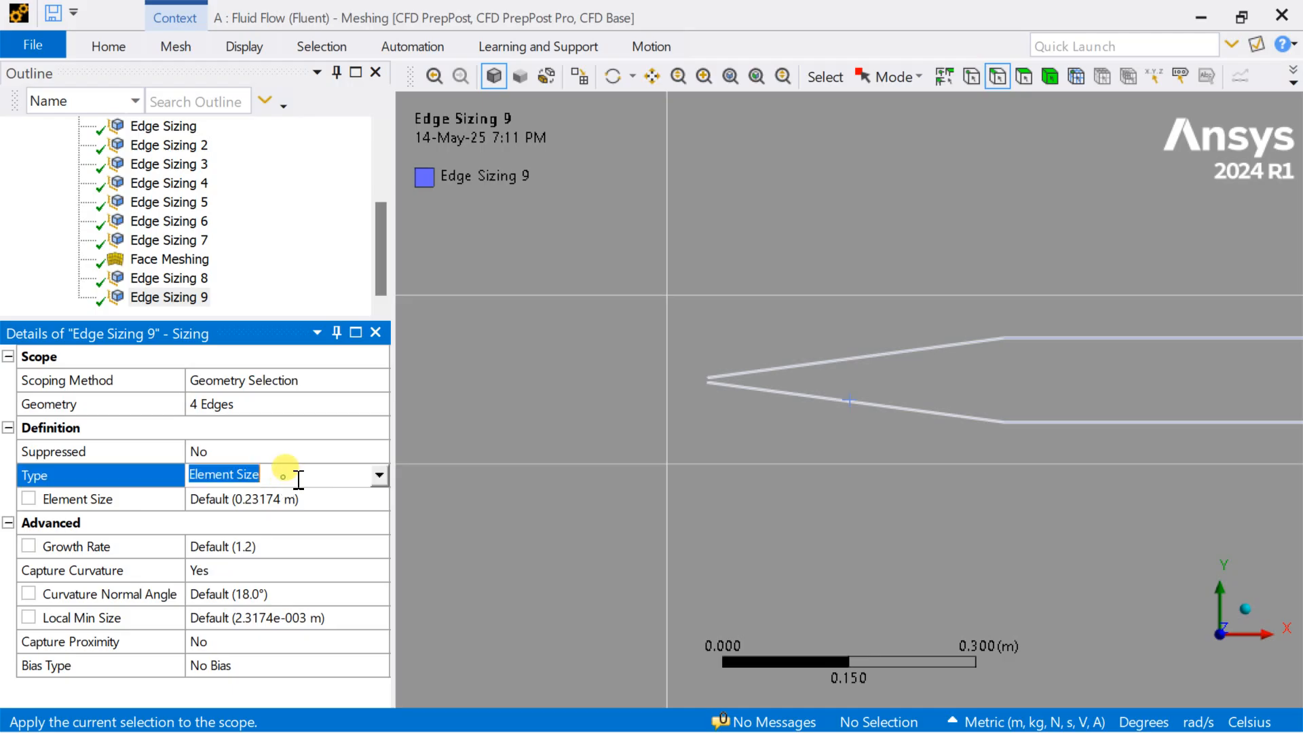
{"action": "left_click", "coordinate": [379, 475]}
{"action": "left_click", "coordinate": [318, 513]}
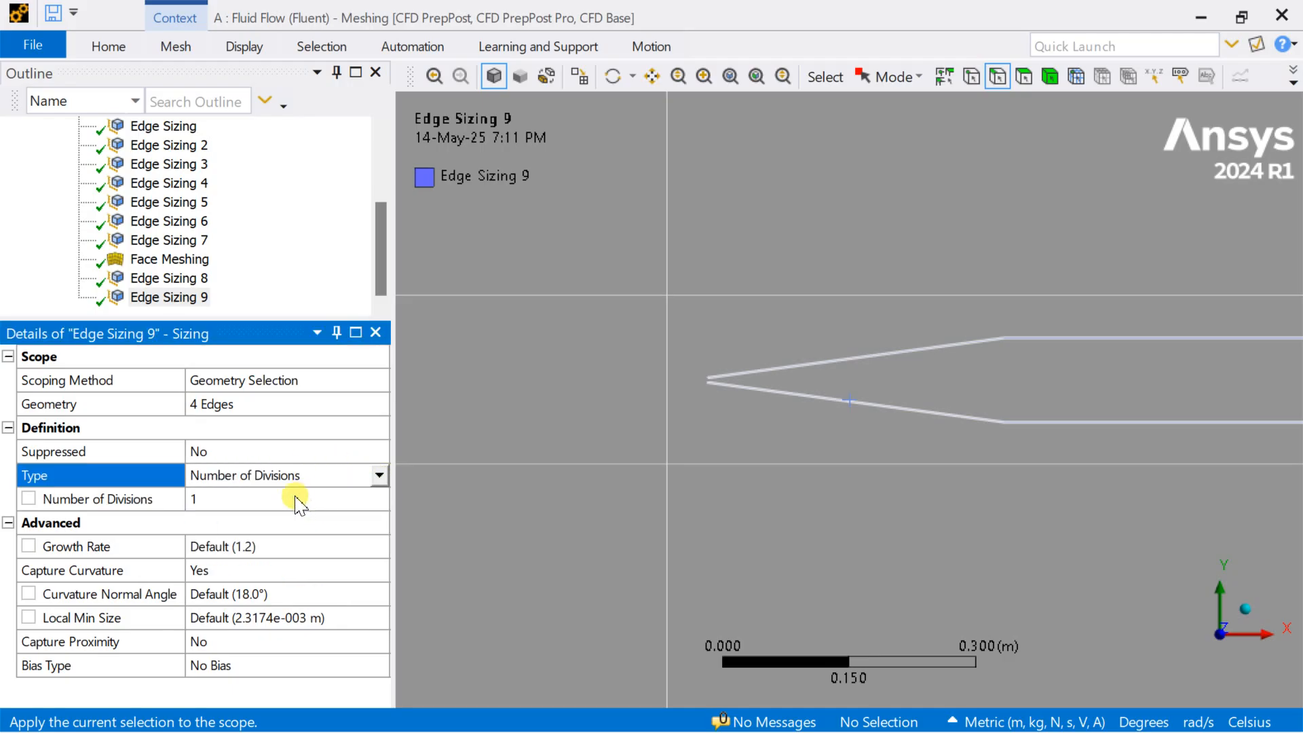
{"action": "left_click", "coordinate": [297, 505]}
{"action": "type", "text": "10"}
{"action": "type", "text": "0"}
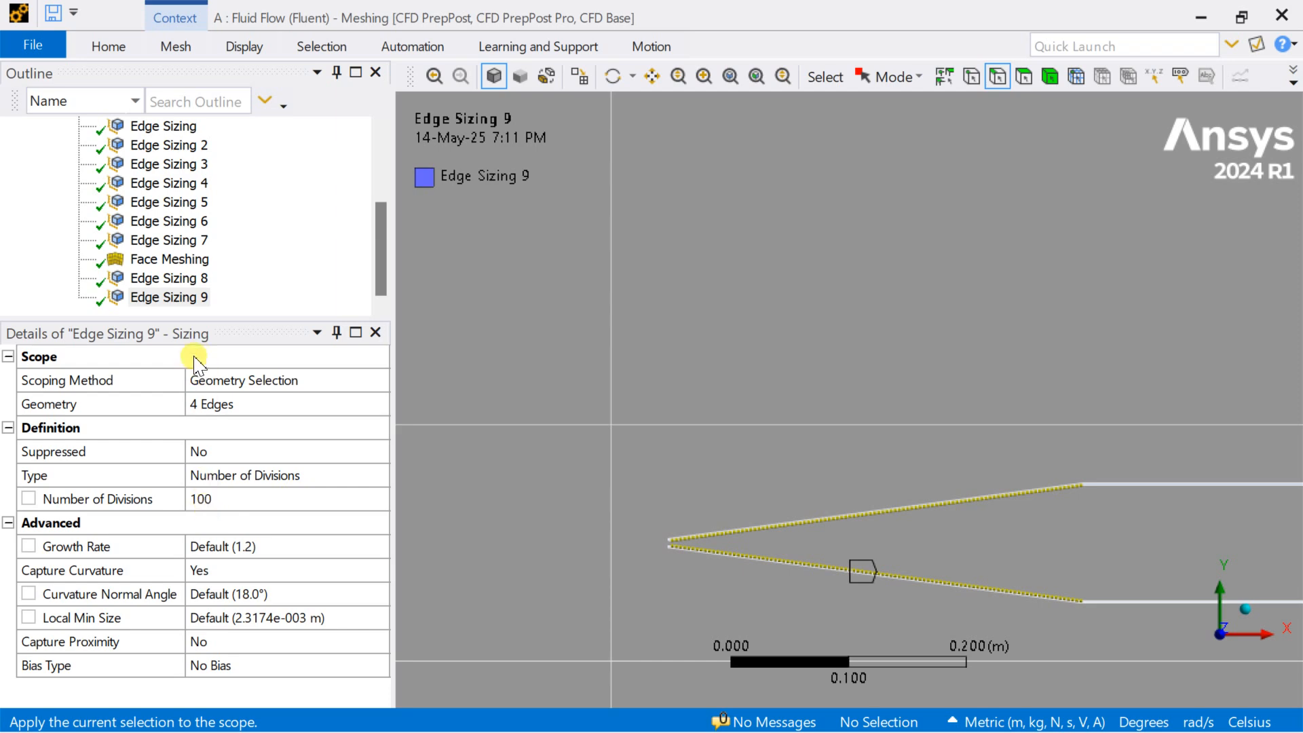
- Generate the mesh with the new sizings on the bodies' inner edges
{"action": "right_click", "coordinate": [112, 241]}
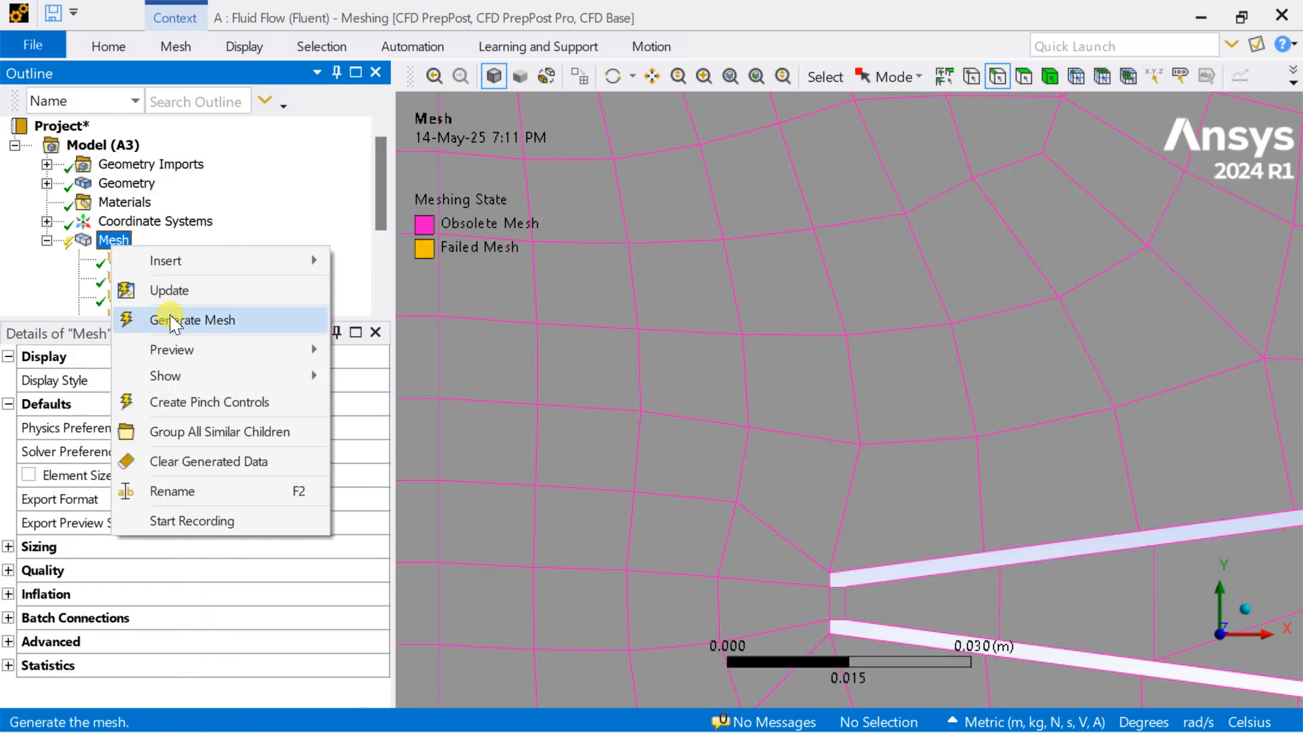
{"action": "left_click", "coordinate": [175, 320]}
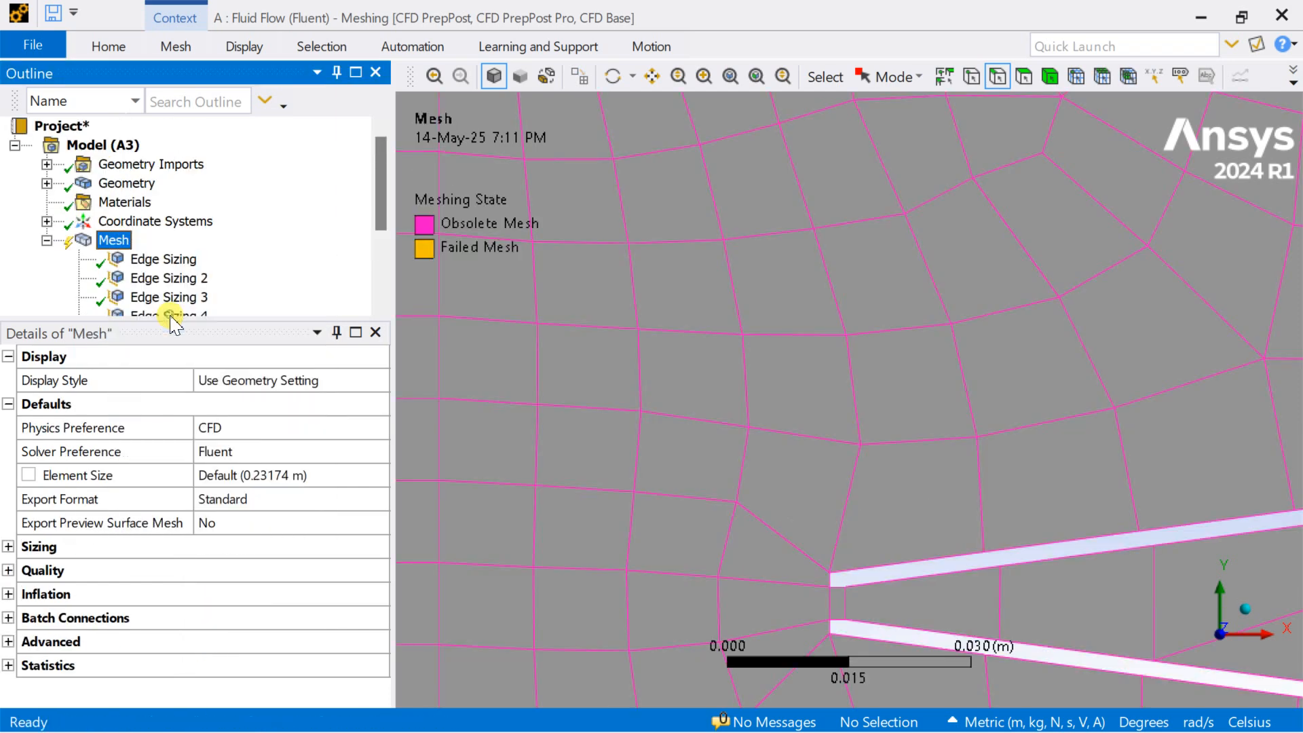
{"action": "scroll", "coordinate": [864, 348], "scroll_direction": "down", "scroll_amount": 6}
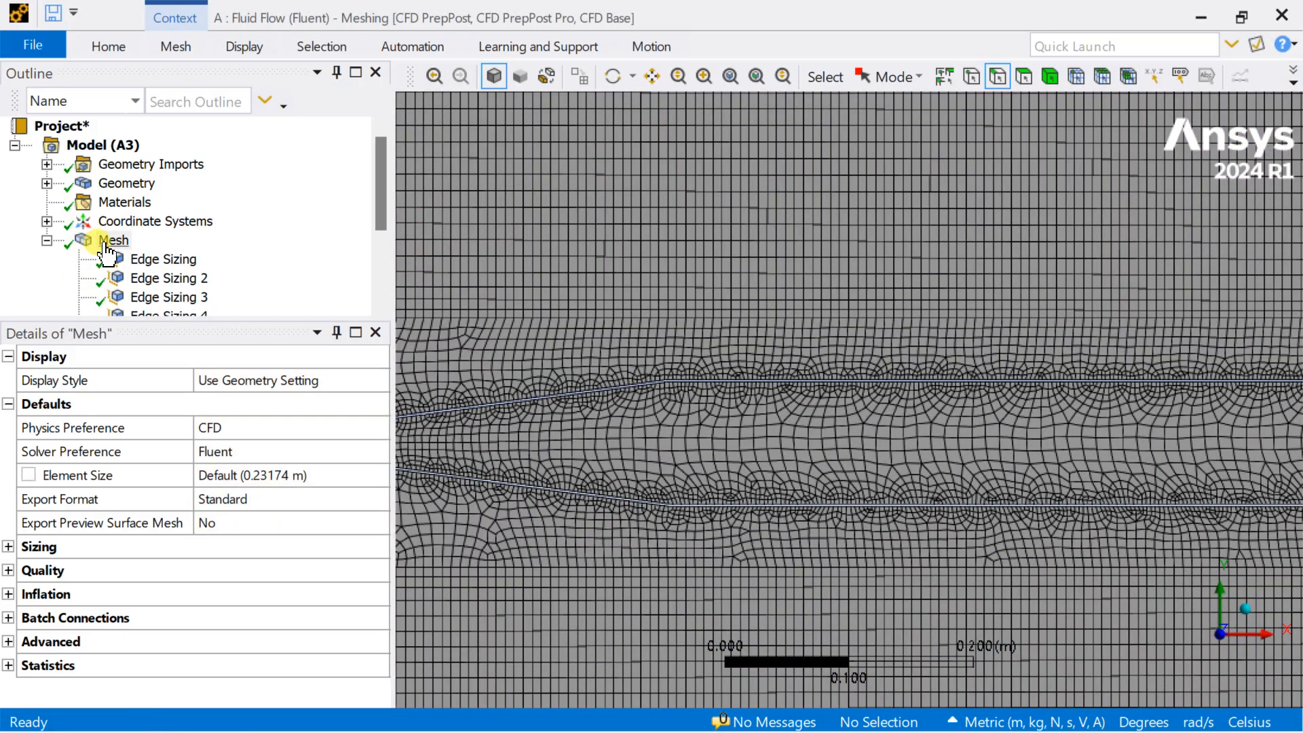
- Set Use Adaptive Sizing to Yes in the mesh's sizing settings and regenerate the mesh
{"action": "right_click", "coordinate": [103, 242]}
{"action": "left_click", "coordinate": [70, 262]}
{"action": "scroll", "coordinate": [53, 305], "scroll_direction": "down", "scroll_amount": 1}
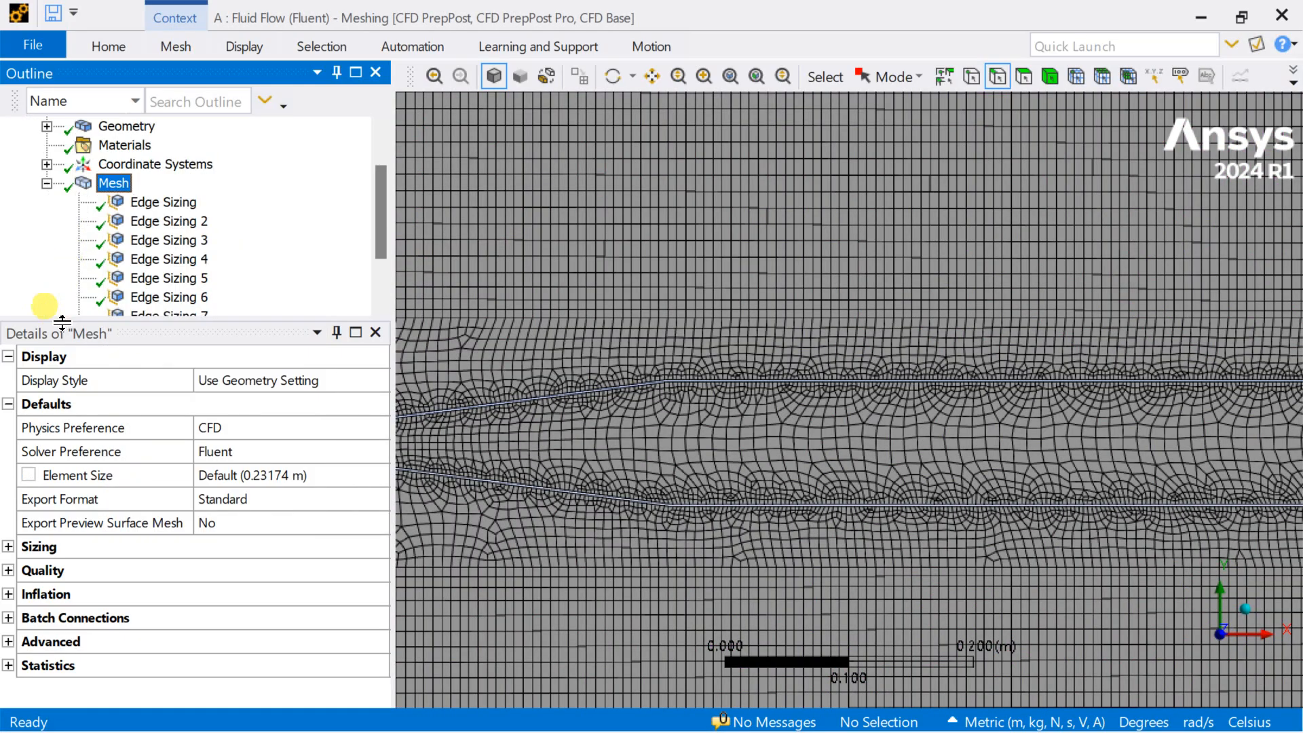
{"action": "left_click", "coordinate": [76, 547]}
{"action": "left_click", "coordinate": [242, 575]}
{"action": "left_click", "coordinate": [352, 572]}
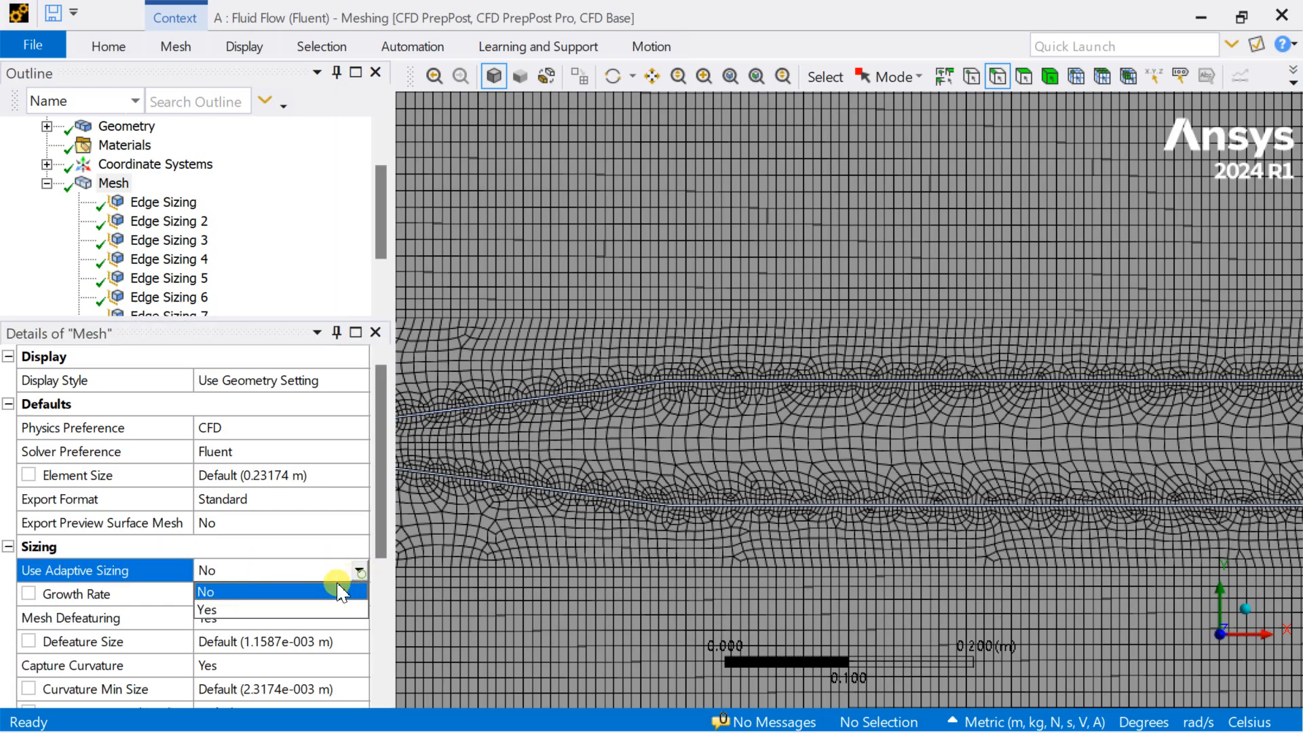
{"action": "left_click", "coordinate": [313, 609]}
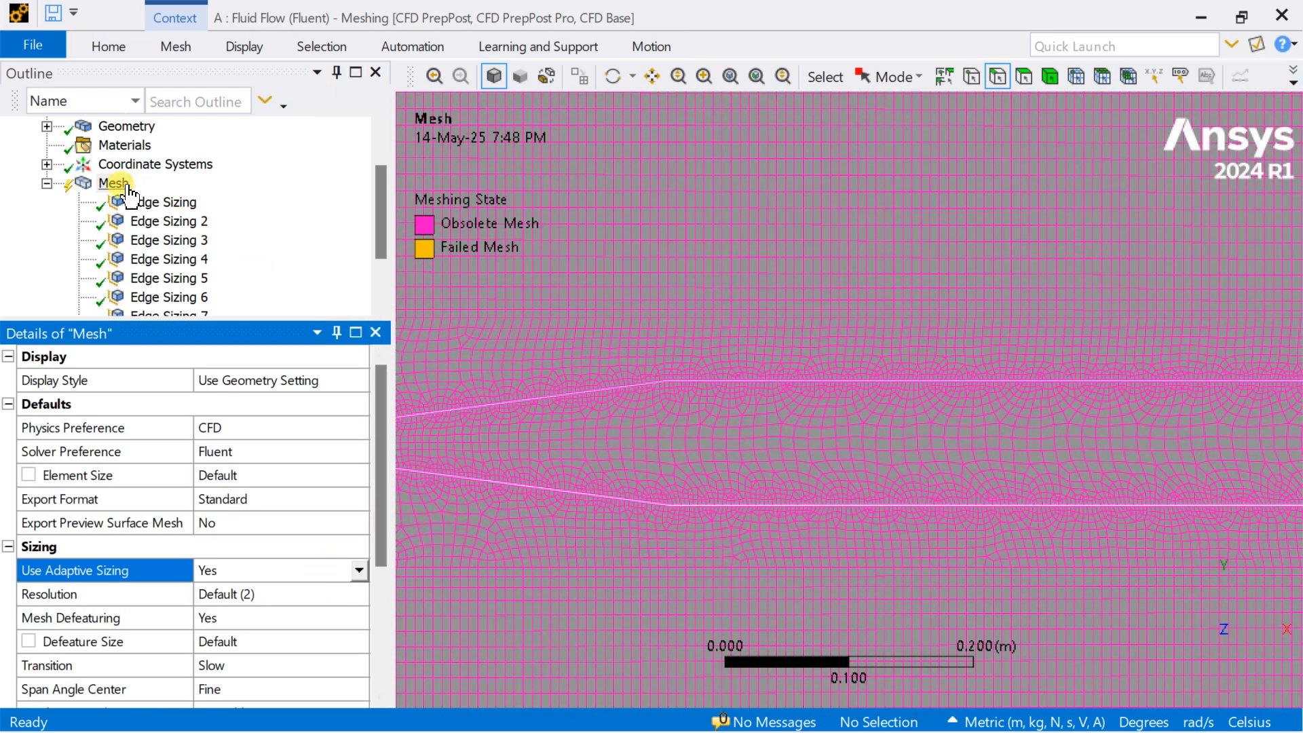
{"action": "right_click", "coordinate": [142, 187]}
{"action": "left_click", "coordinate": [220, 253]}
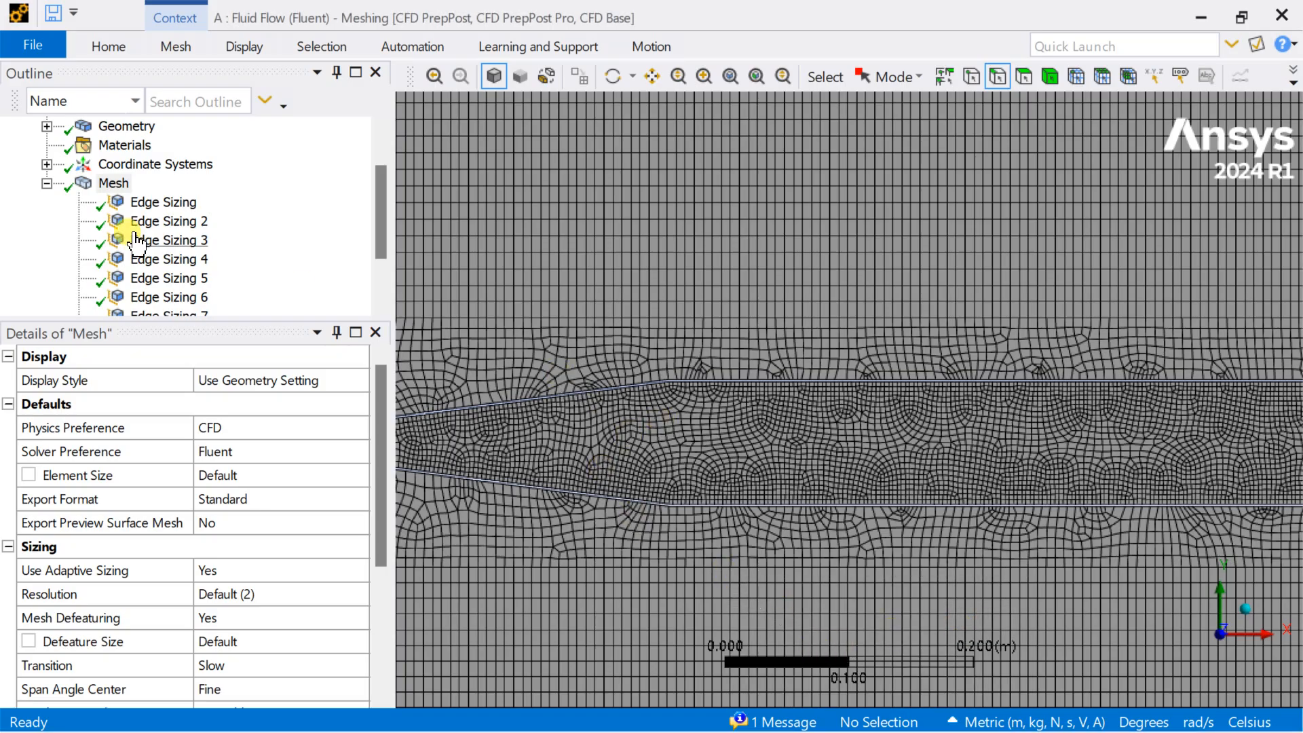
- Examine the regenerated mesh around both pointed bodies, especially the elements at the blunt rear end
{"action": "scroll", "coordinate": [152, 249], "scroll_direction": "down", "scroll_amount": 2}
{"action": "scroll", "coordinate": [597, 366], "scroll_direction": "down", "scroll_amount": 3}
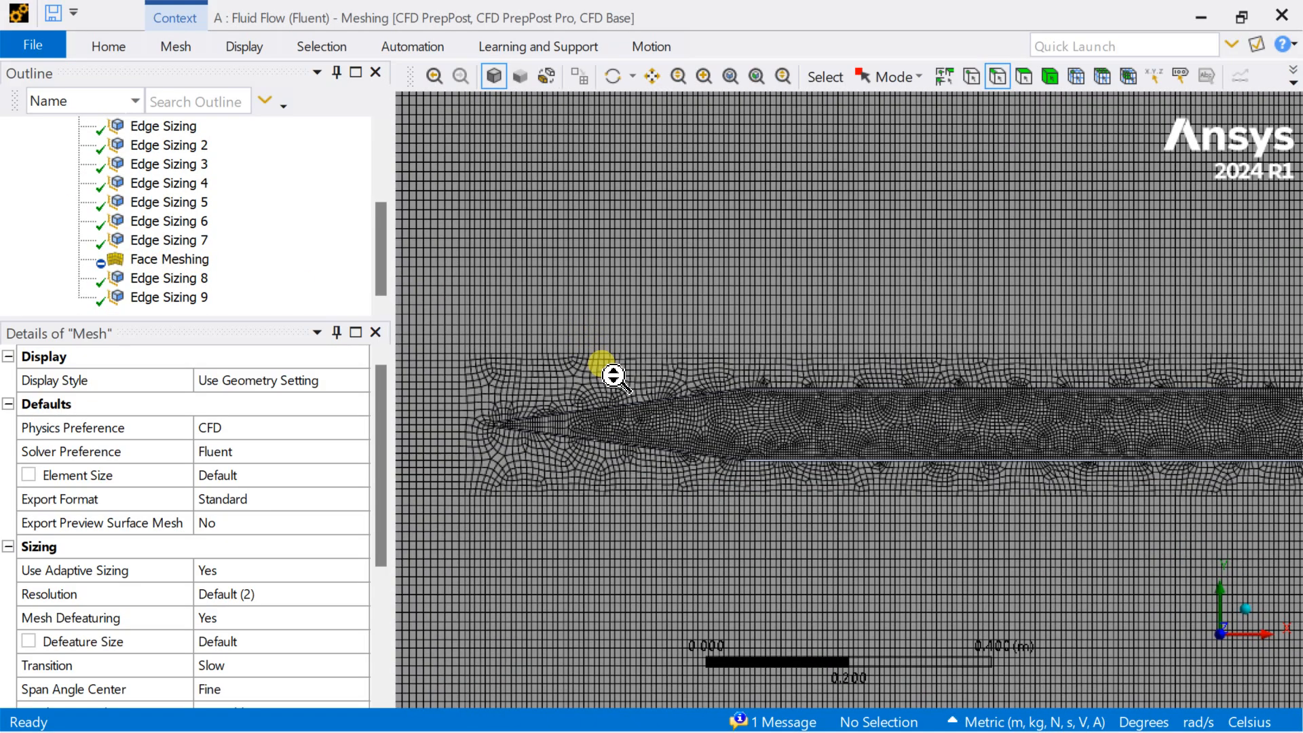
{"action": "scroll", "coordinate": [669, 421], "scroll_direction": "down", "scroll_amount": 3}
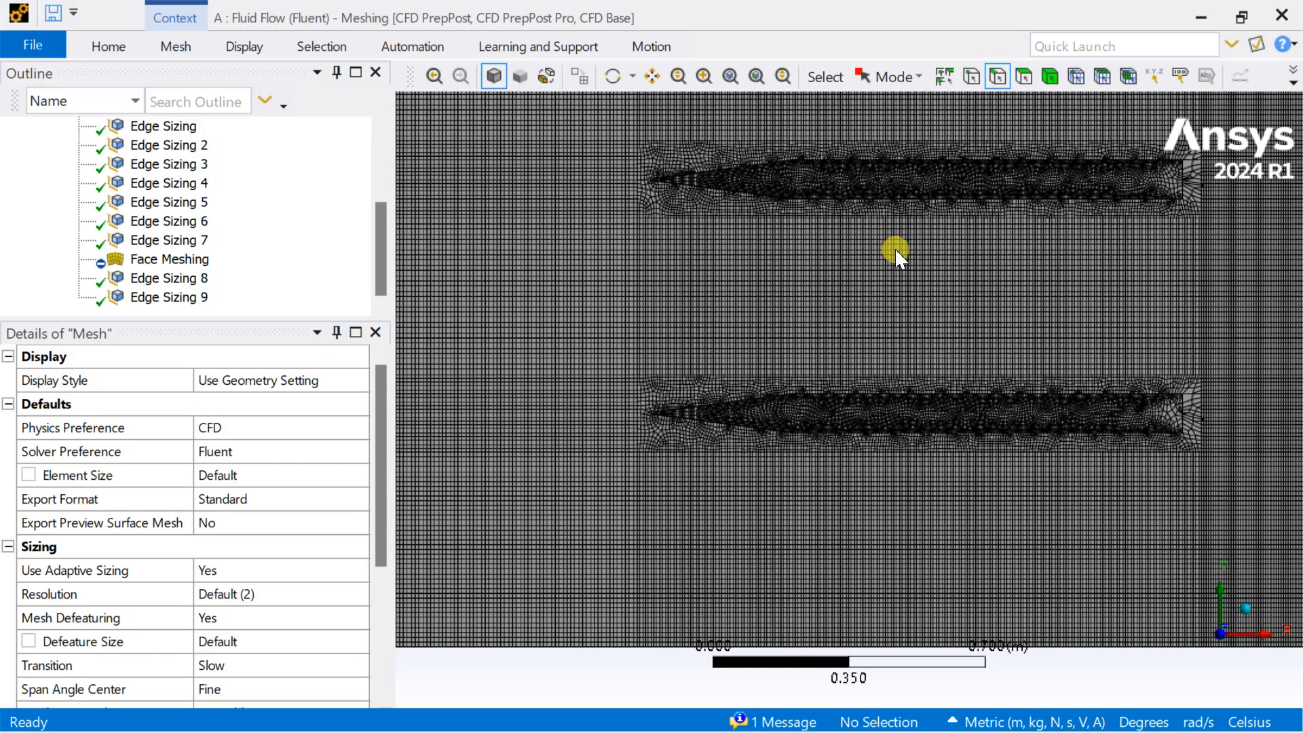
{"action": "scroll", "coordinate": [1035, 394], "scroll_direction": "up", "scroll_amount": 4}
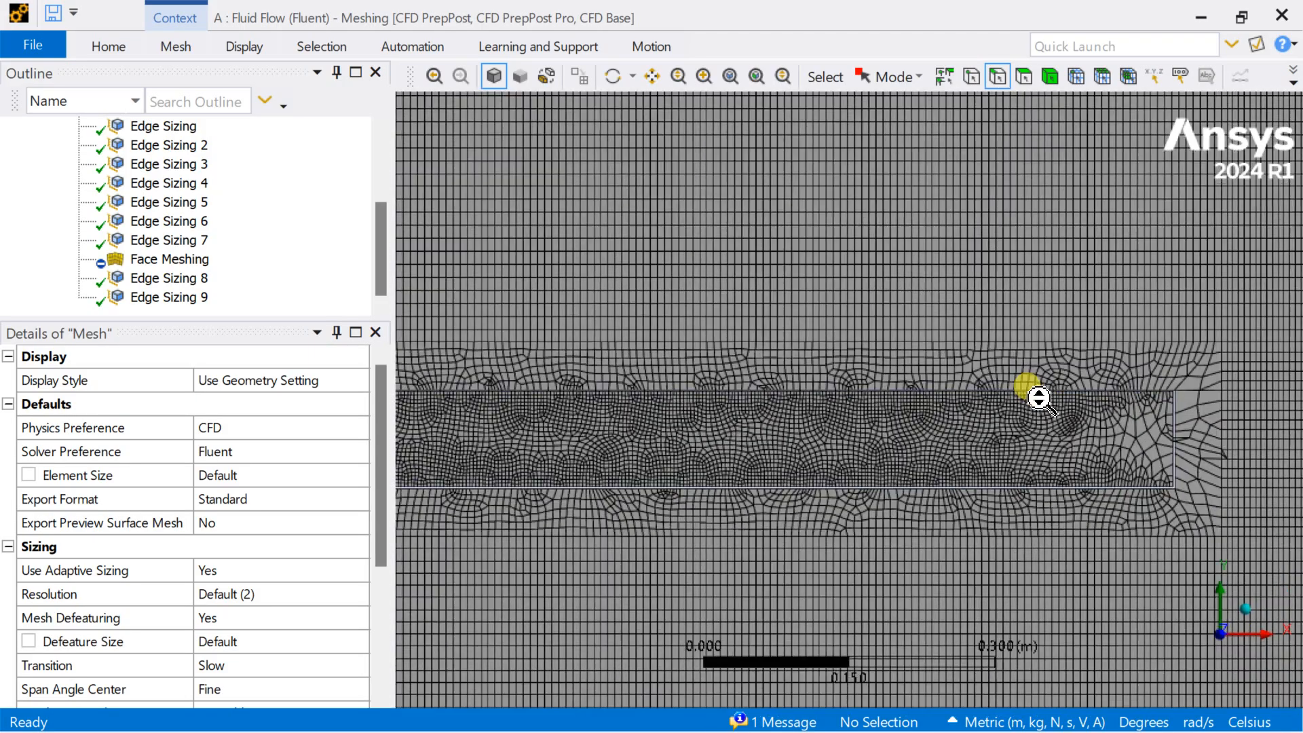
{"action": "scroll", "coordinate": [1047, 413], "scroll_direction": "up", "scroll_amount": 3}
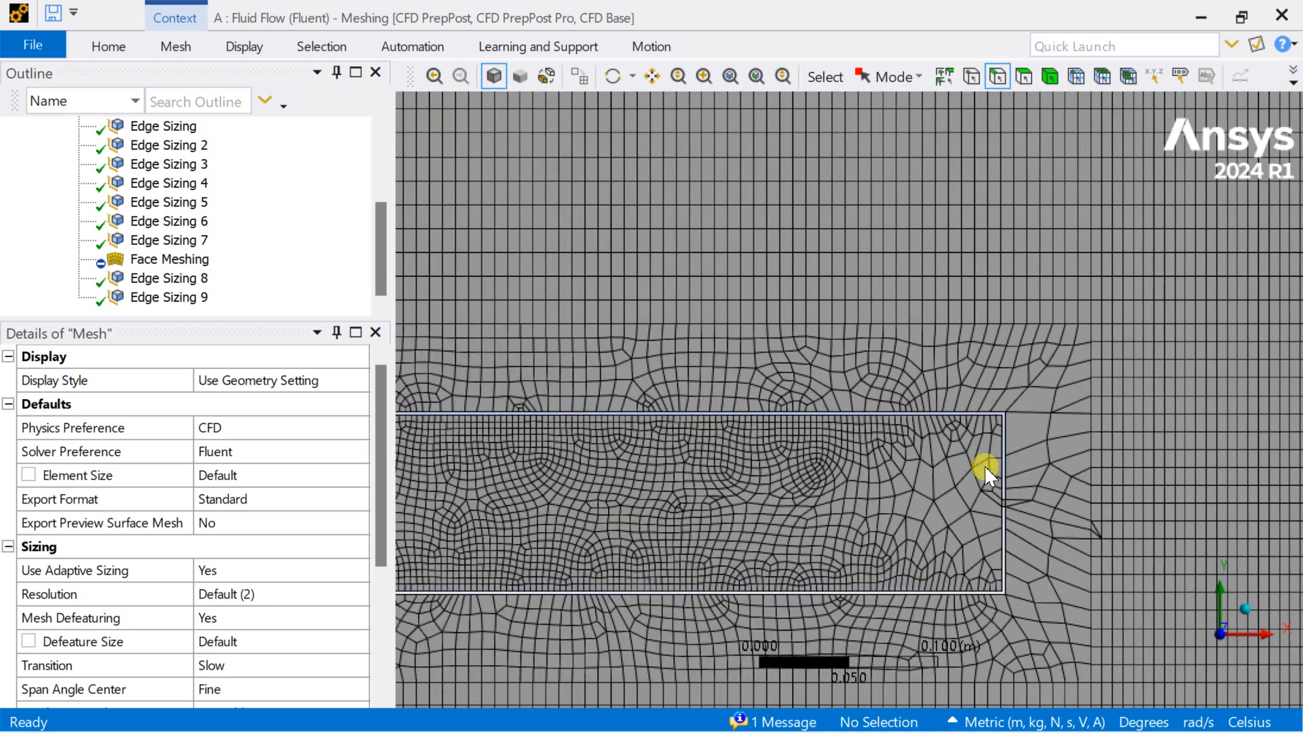
{"action": "scroll", "coordinate": [1003, 448], "scroll_direction": "up", "scroll_amount": 1}
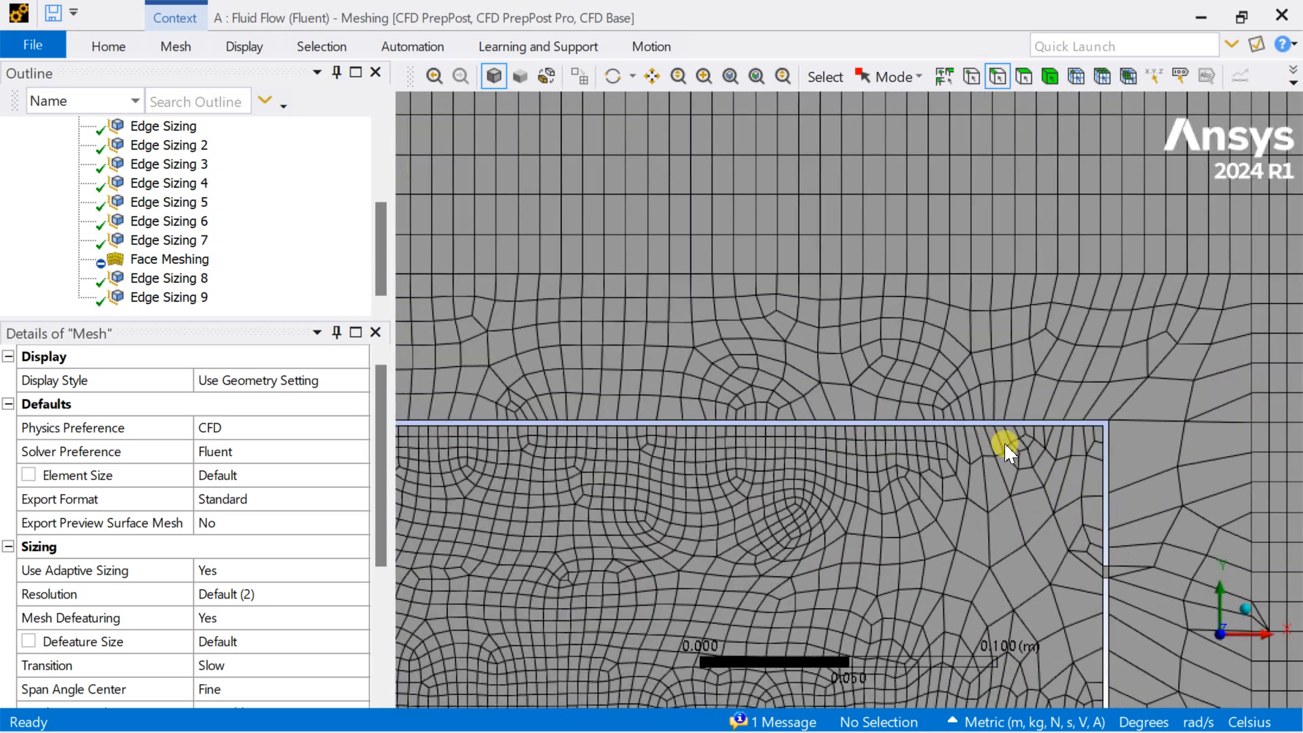
{"action": "scroll", "coordinate": [996, 493], "scroll_direction": "down", "scroll_amount": 3}
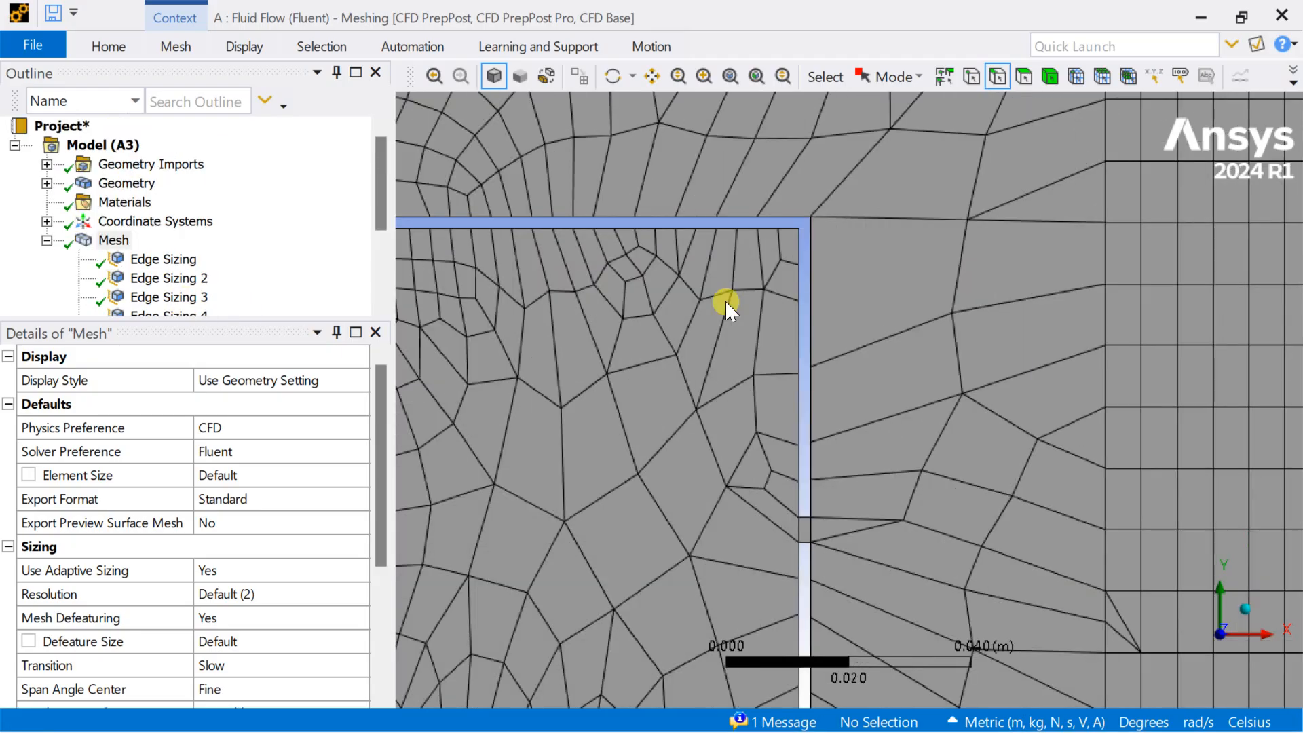
- Add a sizing to the mesh and select the lower body's two inner vertical edges at its blunt rear end
{"action": "right_click", "coordinate": [112, 240]}
{"action": "mouse_move", "coordinate": [170, 248]}
{"action": "left_click", "coordinate": [418, 221]}
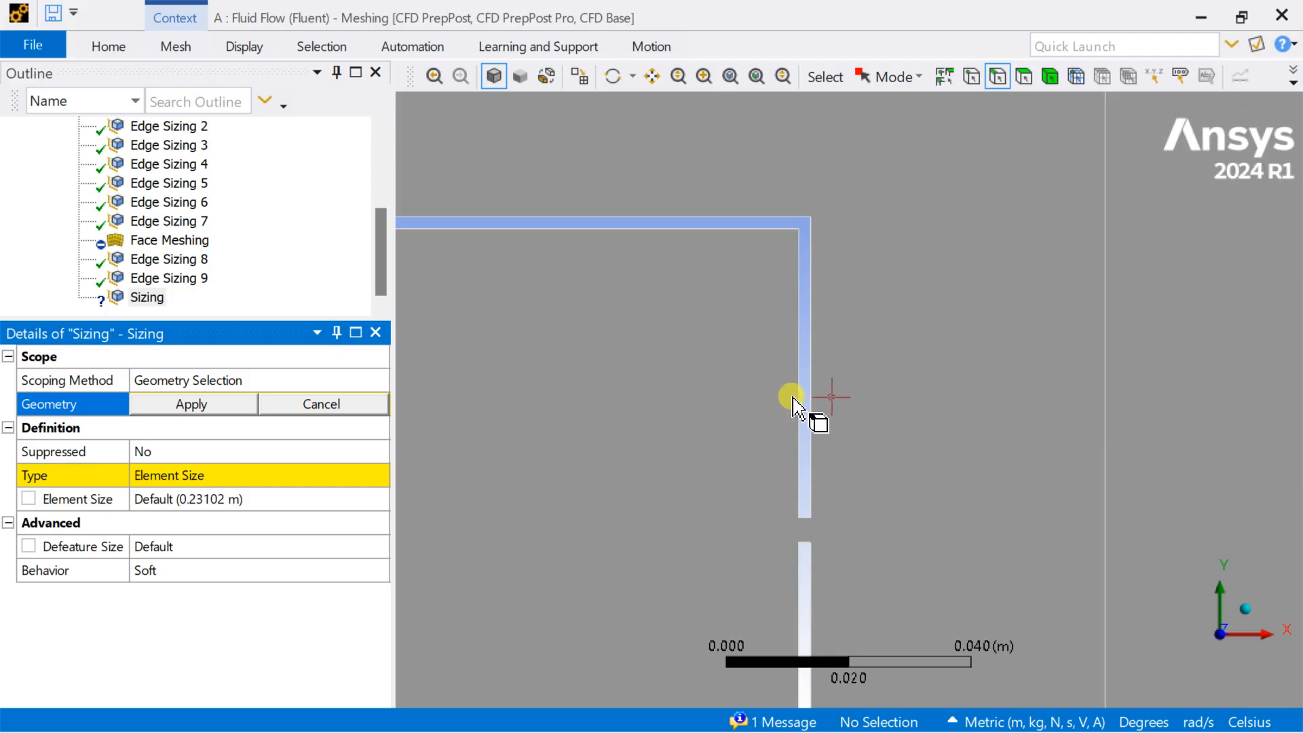
{"action": "left_click", "coordinate": [996, 76]}
{"action": "scroll", "coordinate": [800, 414], "scroll_direction": "up", "scroll_amount": 5}
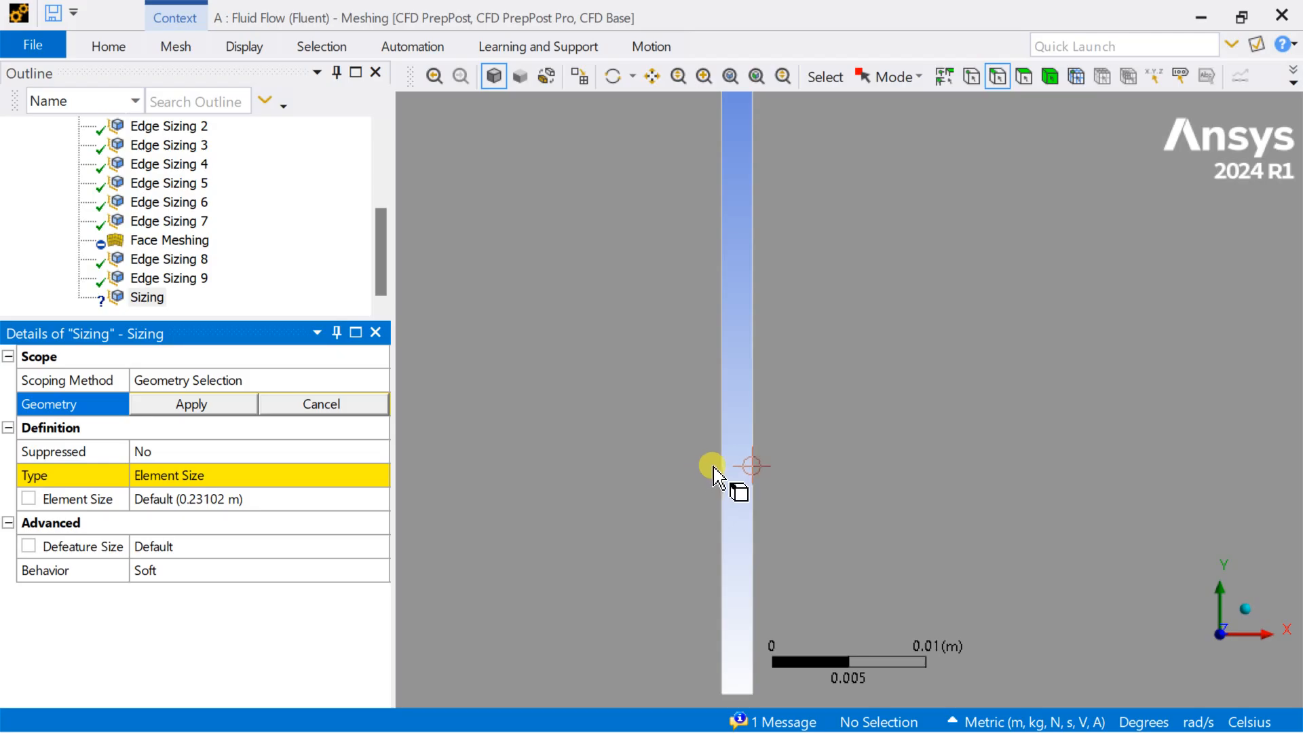
{"action": "left_click", "coordinate": [720, 471]}
{"action": "scroll", "coordinate": [654, 500], "scroll_direction": "down", "scroll_amount": 5}
{"action": "middle_click_drag", "start_coordinate": [683, 531], "coordinate": [682, 270], "text": "ctrl"}
{"action": "left_click", "coordinate": [783, 394], "text": "ctrl"}
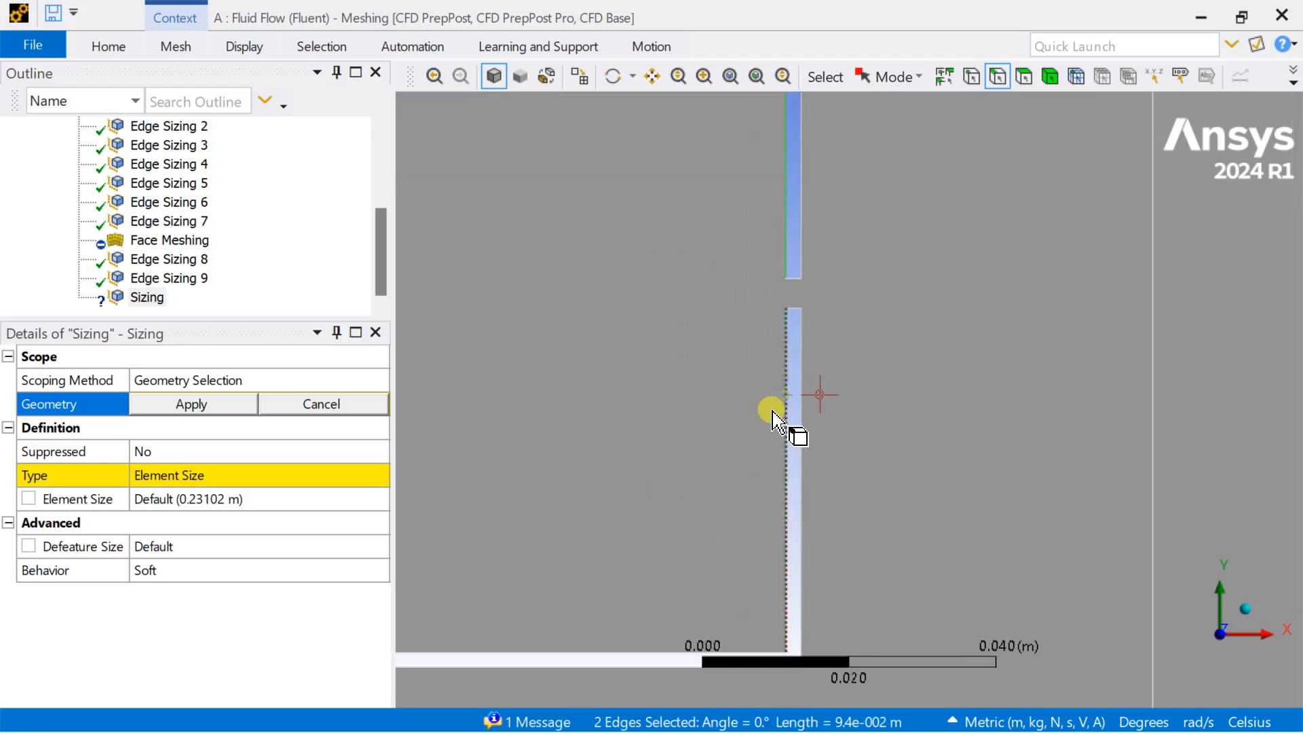
- Extend the sizing's edge selection with the upper body's two inner vertical edges at its blunt rear end
{"action": "scroll", "coordinate": [760, 420], "scroll_direction": "down", "scroll_amount": 7}
{"action": "middle_click_drag", "start_coordinate": [729, 384], "coordinate": [759, 571], "text": "ctrl"}
{"action": "scroll", "coordinate": [762, 567], "scroll_direction": "down", "scroll_amount": 7}
{"action": "scroll", "coordinate": [838, 237], "scroll_direction": "up", "scroll_amount": 2}
{"action": "scroll", "coordinate": [837, 239], "scroll_direction": "up", "scroll_amount": 1}
{"action": "middle_click_drag", "start_coordinate": [774, 310], "coordinate": [758, 500], "text": "ctrl"}
{"action": "scroll", "coordinate": [841, 352], "scroll_direction": "up", "scroll_amount": 4}
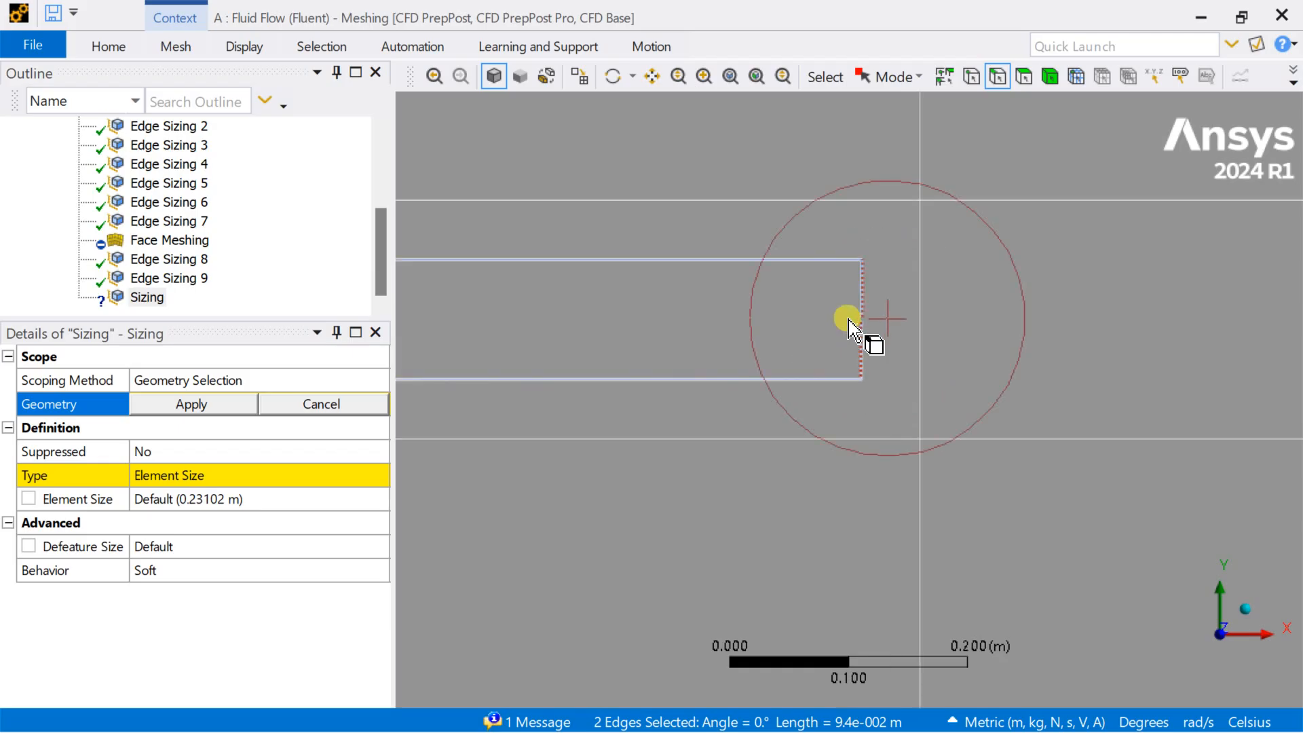
{"action": "scroll", "coordinate": [854, 330], "scroll_direction": "up", "scroll_amount": 3}
{"action": "middle_click_drag", "start_coordinate": [798, 277], "coordinate": [786, 443], "text": "ctrl"}
{"action": "scroll", "coordinate": [845, 417], "scroll_direction": "up", "scroll_amount": 2}
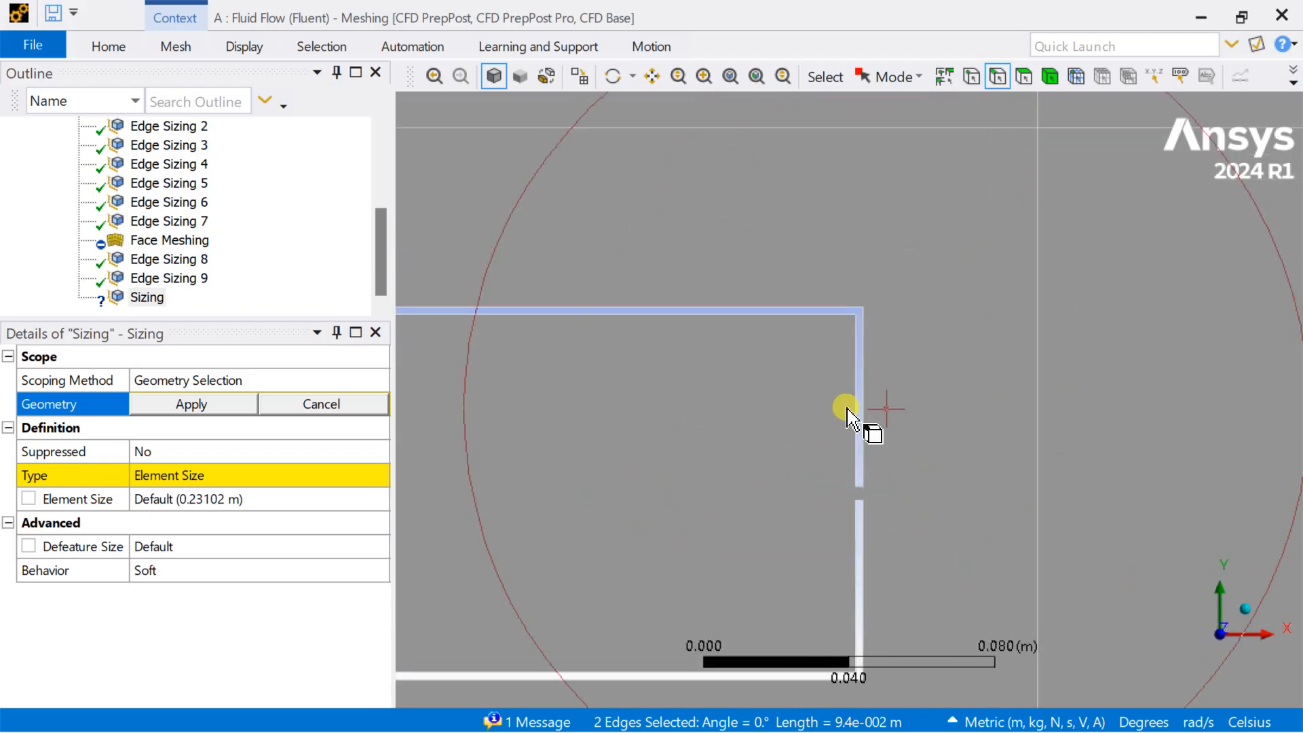
{"action": "scroll", "coordinate": [858, 414], "scroll_direction": "up", "scroll_amount": 5}
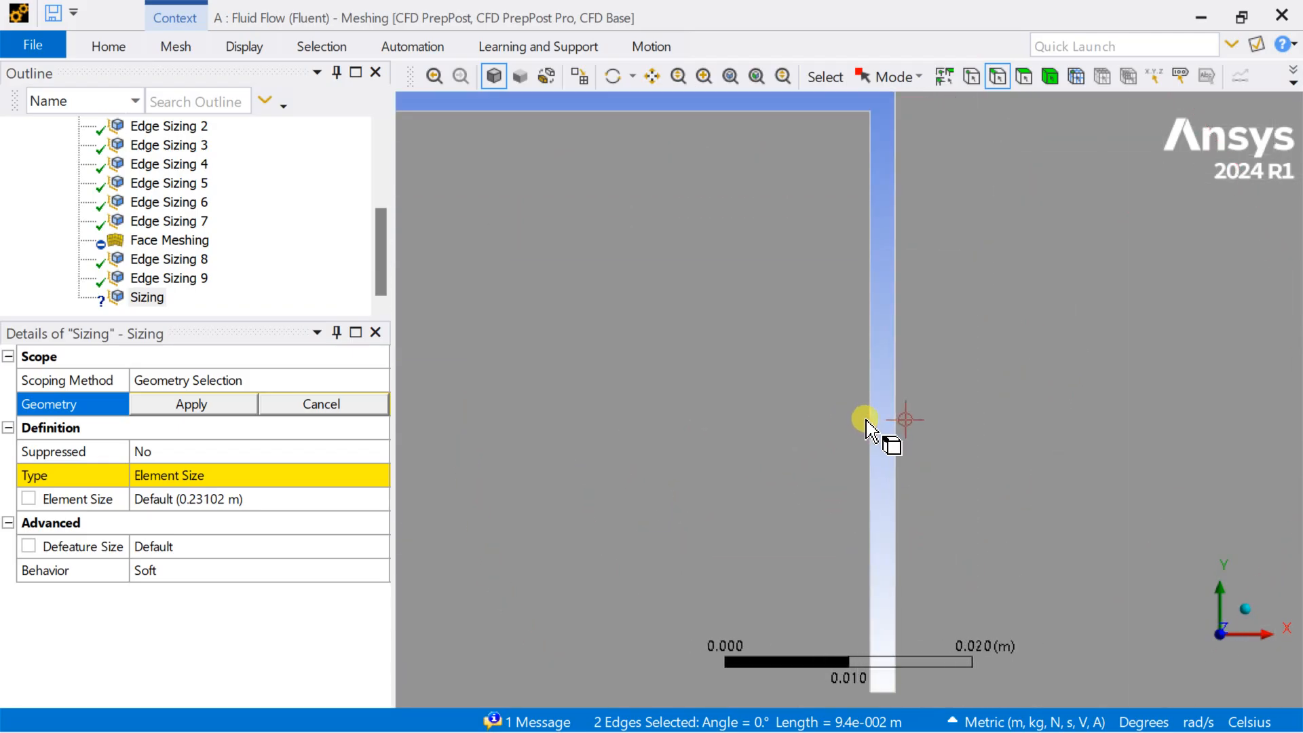
{"action": "left_click", "coordinate": [868, 420], "text": "ctrl"}
{"action": "scroll", "coordinate": [771, 449], "scroll_direction": "down", "scroll_amount": 3}
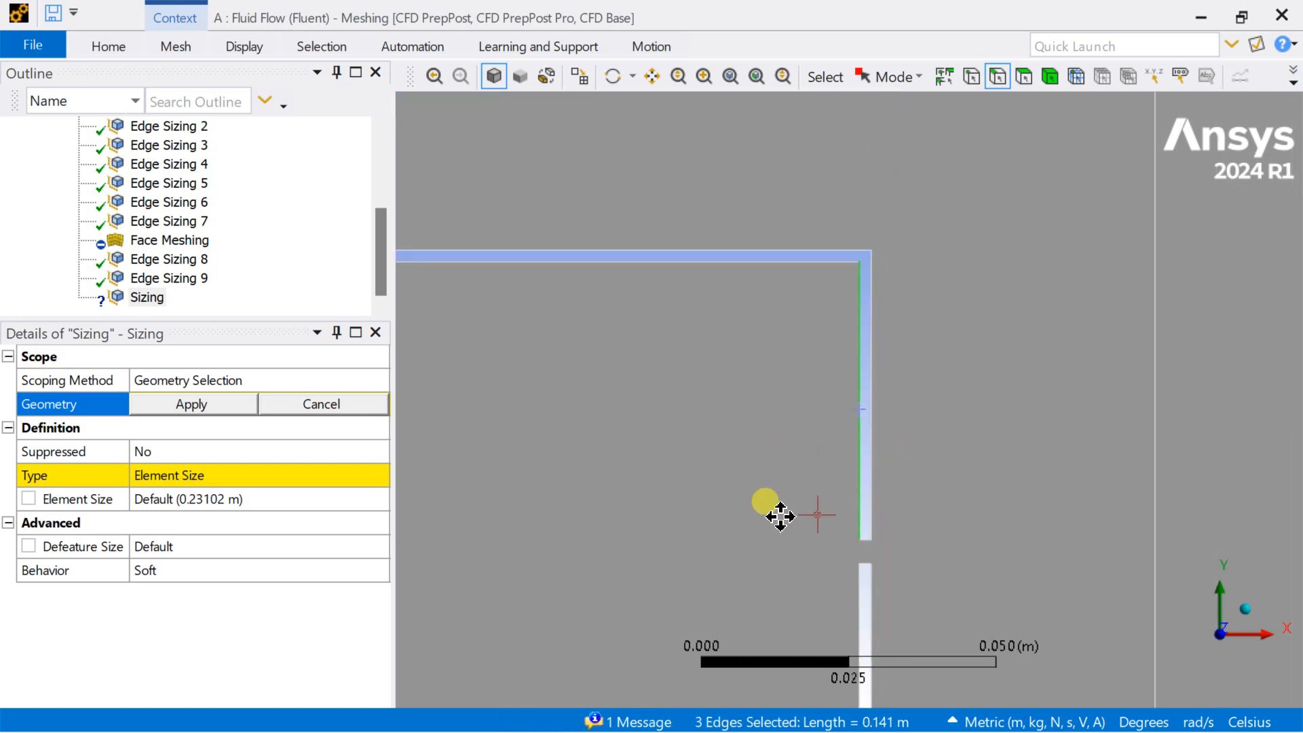
{"action": "middle_click_drag", "start_coordinate": [765, 501], "coordinate": [744, 272], "text": "ctrl"}
{"action": "scroll", "coordinate": [829, 390], "scroll_direction": "up", "scroll_amount": 3}
{"action": "left_click", "coordinate": [829, 405], "text": "ctrl"}
- Apply the four rear edges to the sizing and define it by Number of Divisions with 20 divisions
{"action": "left_click", "coordinate": [218, 403]}
{"action": "left_click", "coordinate": [282, 473]}
{"action": "left_click", "coordinate": [378, 475]}
{"action": "left_click", "coordinate": [288, 515]}
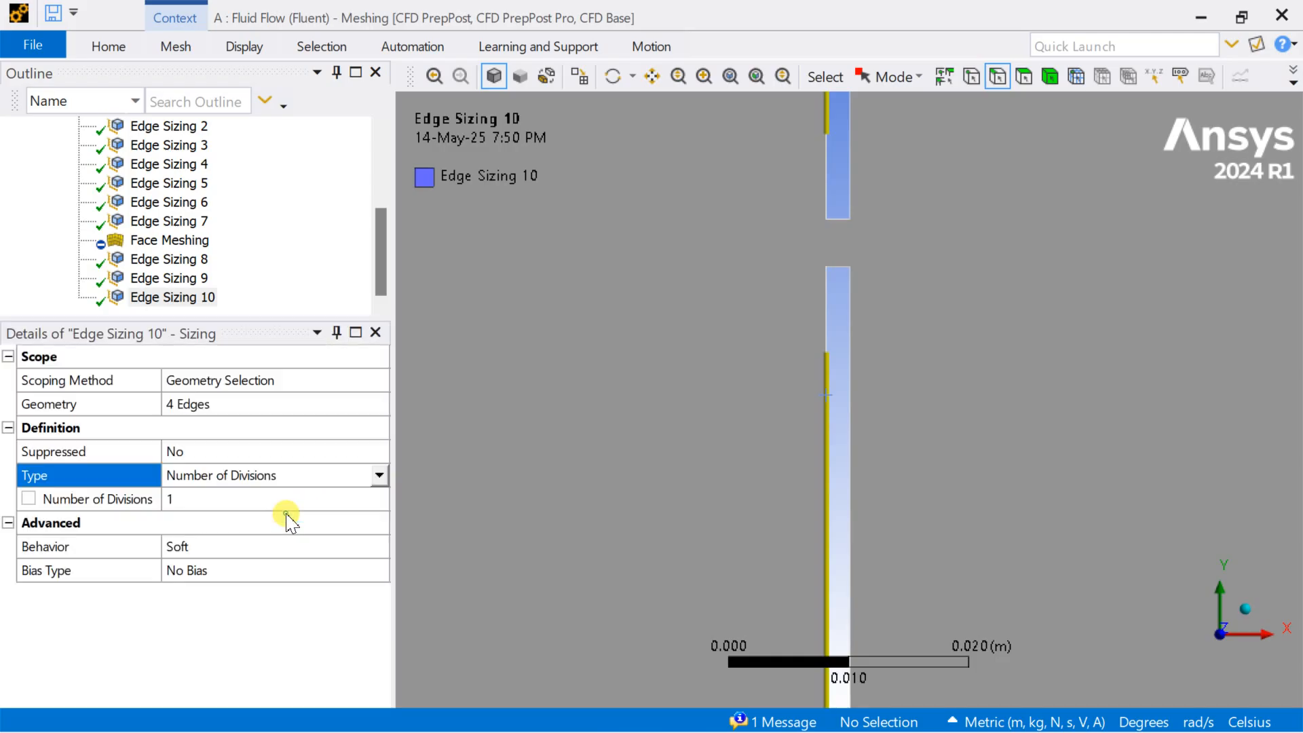
{"action": "left_click", "coordinate": [224, 498]}
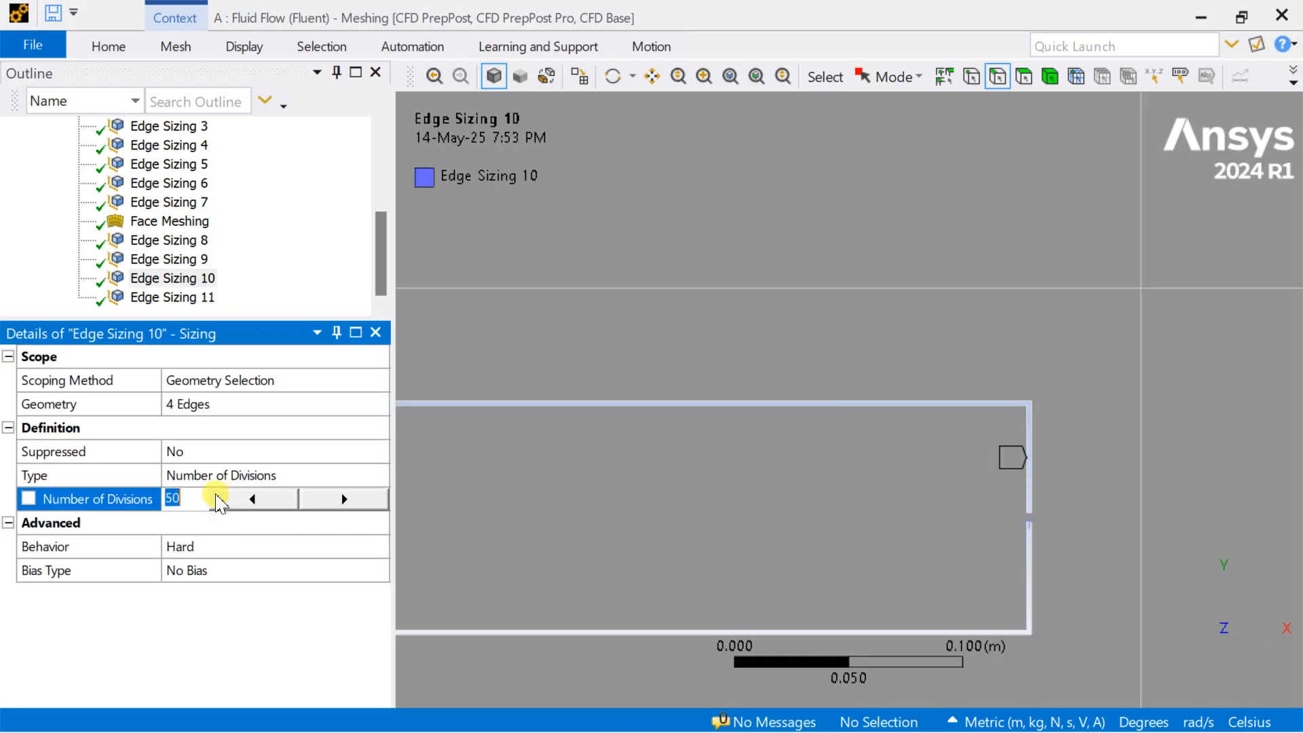
{"action": "left_click", "coordinate": [215, 498]}
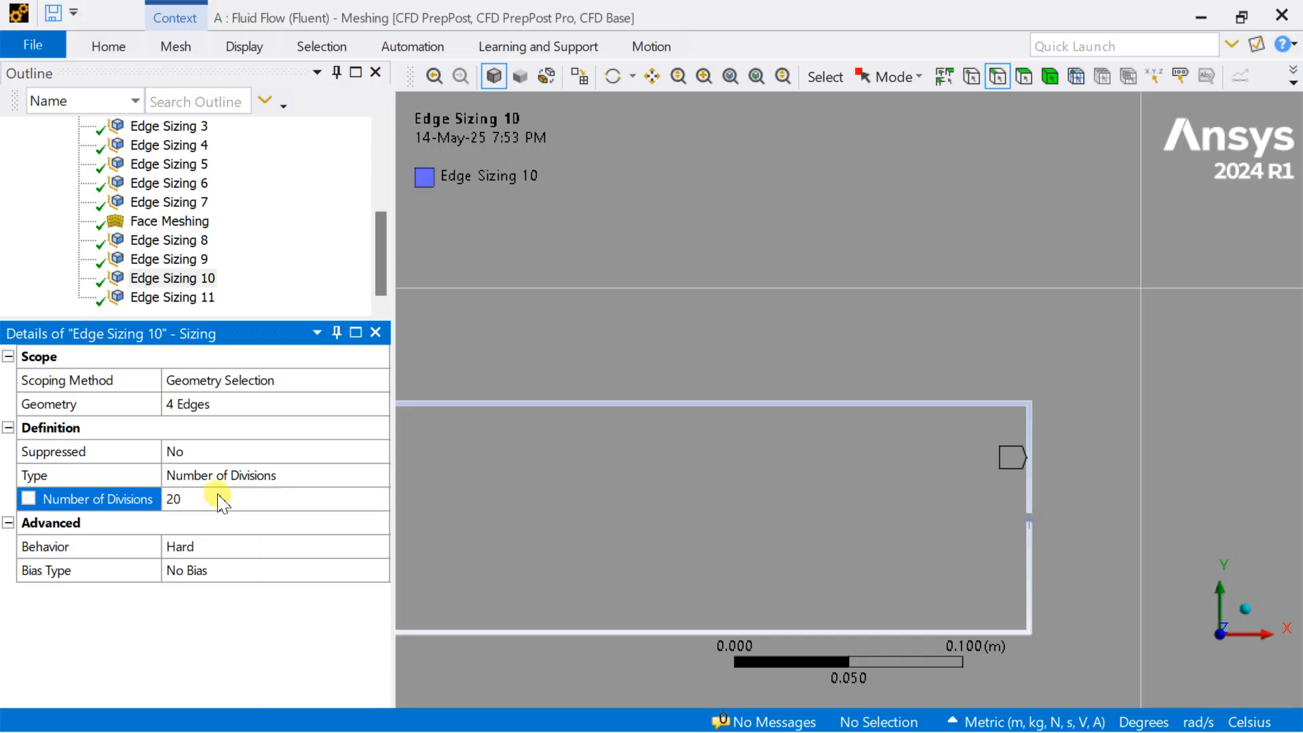
- Regenerate the mesh with the 20-division sizing on the bodies' rear edges
{"action": "scroll", "coordinate": [919, 461], "scroll_direction": "down", "scroll_amount": 4}
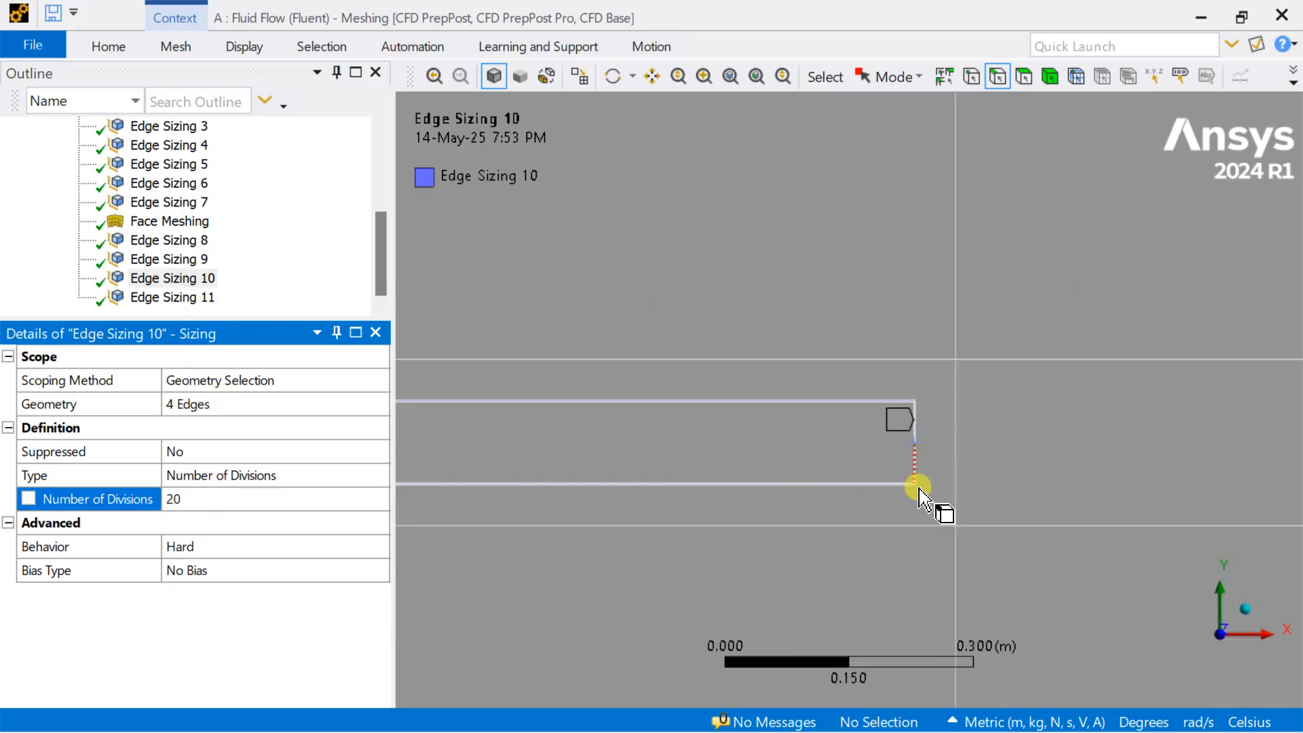
{"action": "middle_click_drag", "start_coordinate": [572, 424], "coordinate": [1212, 422], "text": "ctrl"}
{"action": "scroll", "coordinate": [458, 441], "scroll_direction": "up", "scroll_amount": 4}
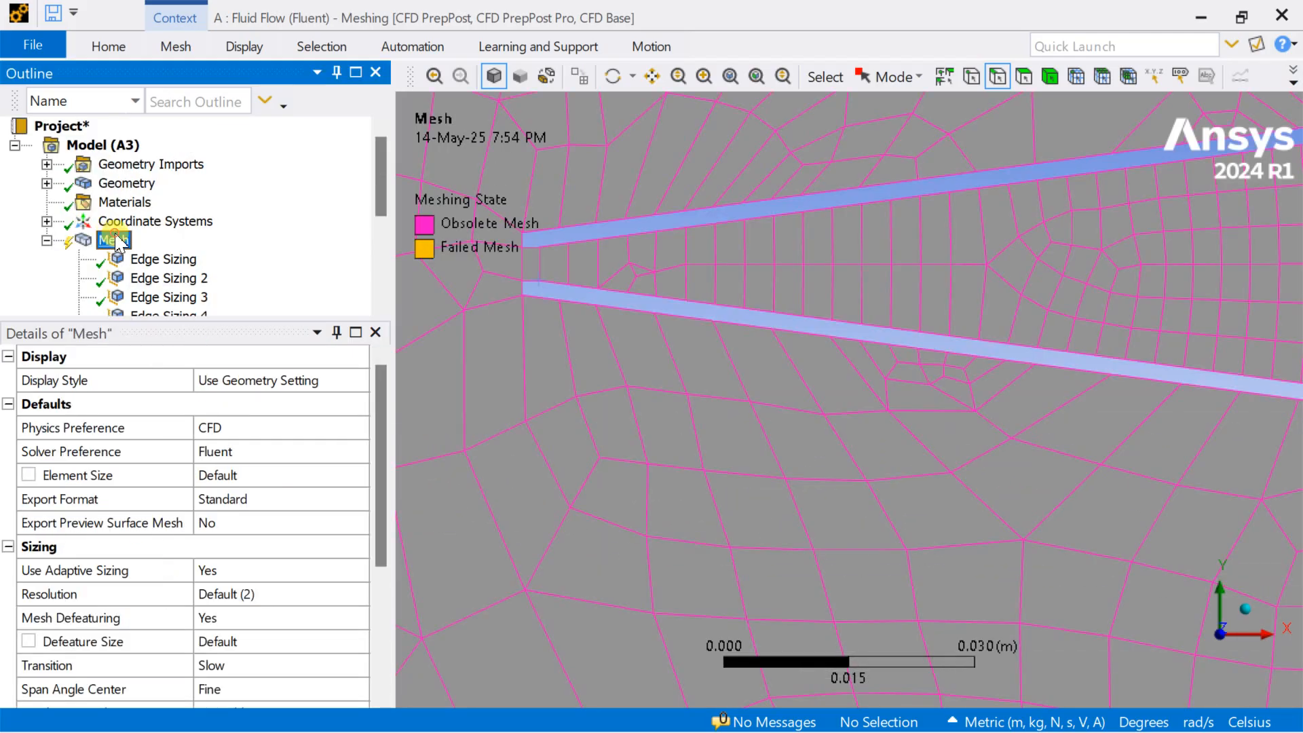
{"action": "right_click", "coordinate": [119, 241]}
{"action": "left_click", "coordinate": [195, 302]}
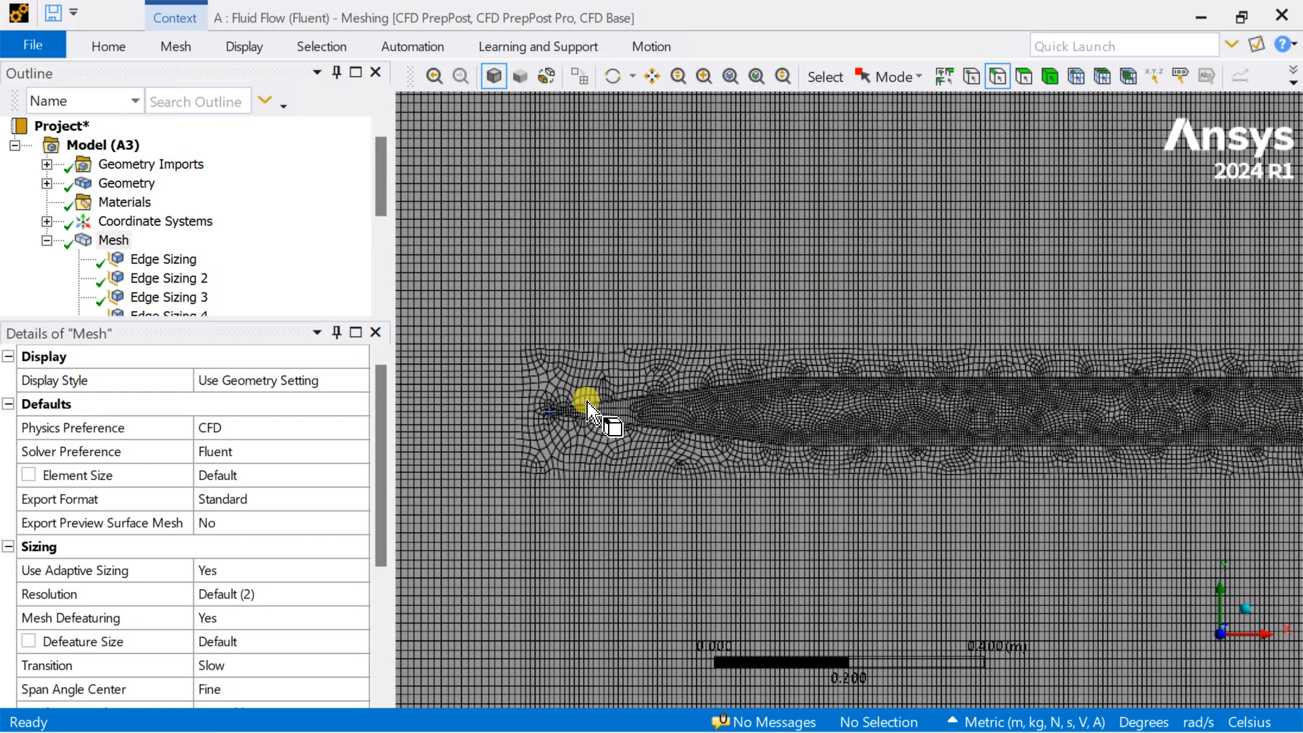
- Set Edge Sizing 7 on the short vertical edges to 50 divisions with Hard behavior, and regenerate the mesh
{"action": "left_click", "coordinate": [141, 279]}
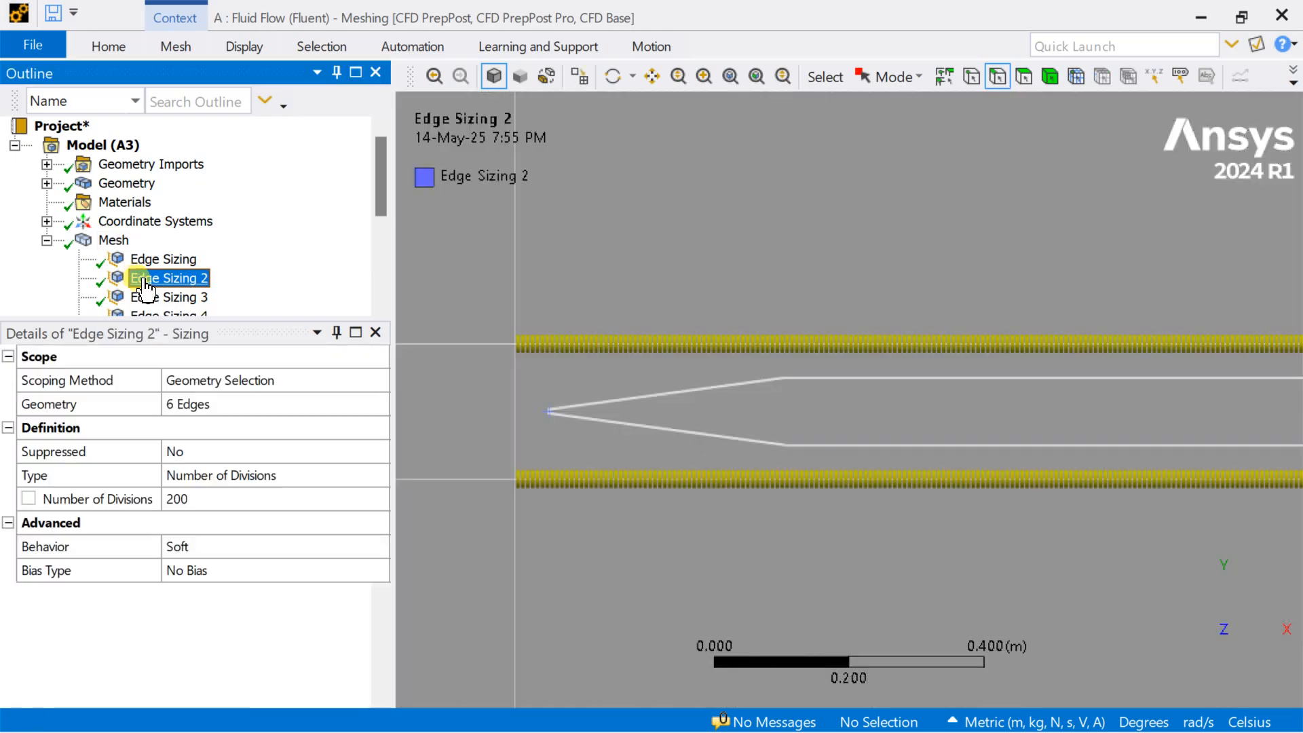
{"action": "left_click", "coordinate": [151, 299]}
{"action": "scroll", "coordinate": [163, 298], "scroll_direction": "down", "scroll_amount": 2}
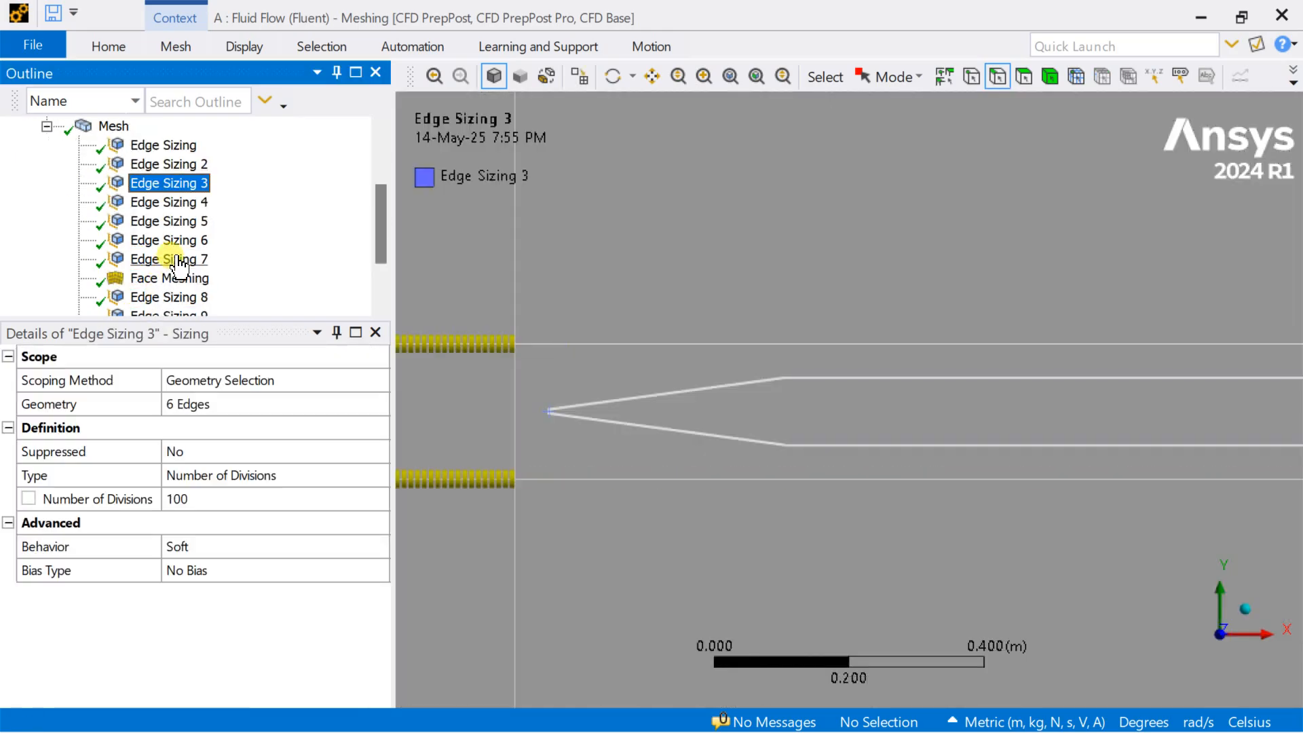
{"action": "left_click", "coordinate": [169, 202]}
{"action": "left_click", "coordinate": [190, 222]}
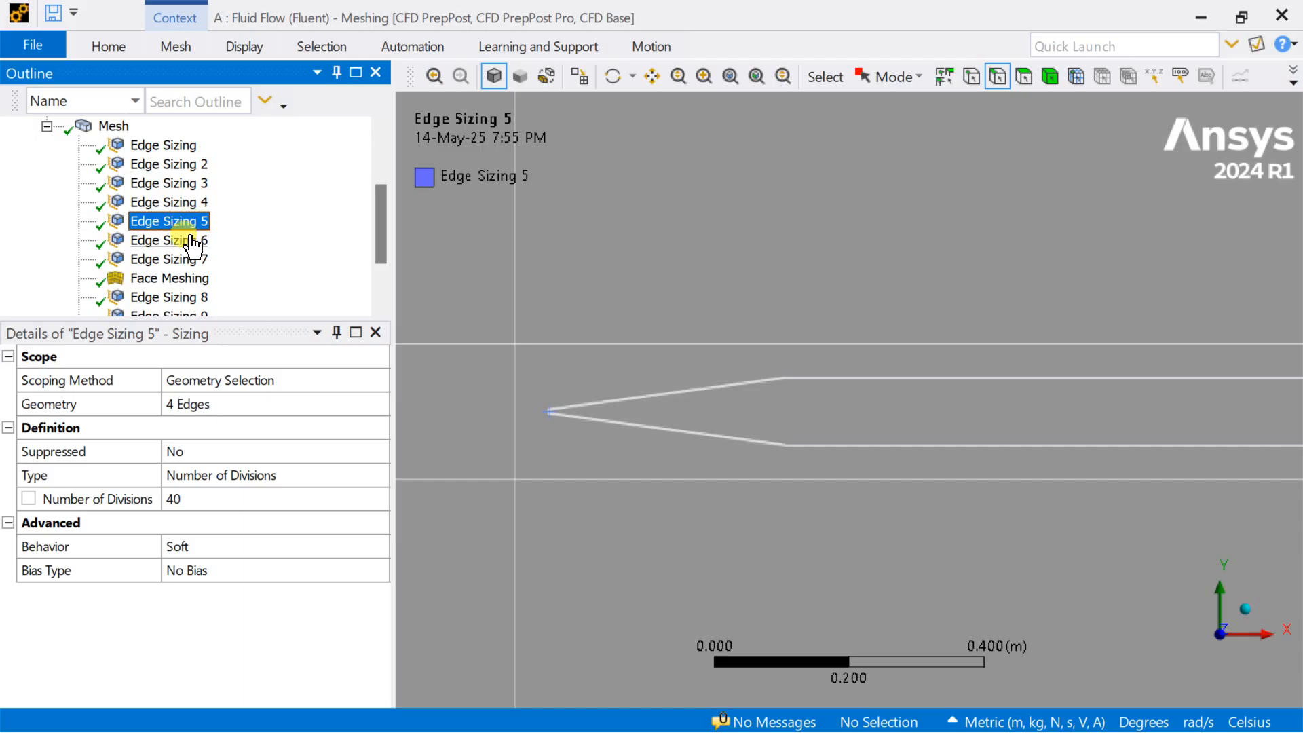
{"action": "left_click", "coordinate": [192, 242]}
{"action": "left_click", "coordinate": [194, 261]}
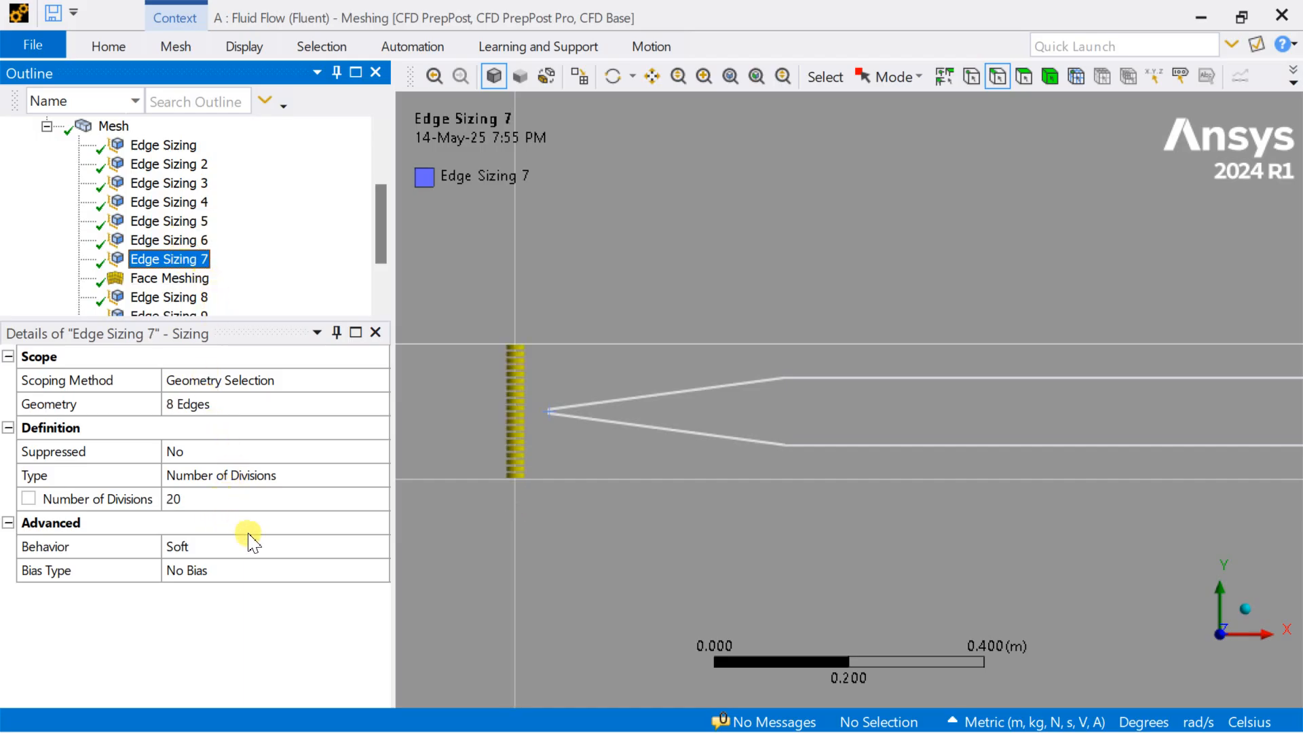
{"action": "left_click", "coordinate": [230, 502]}
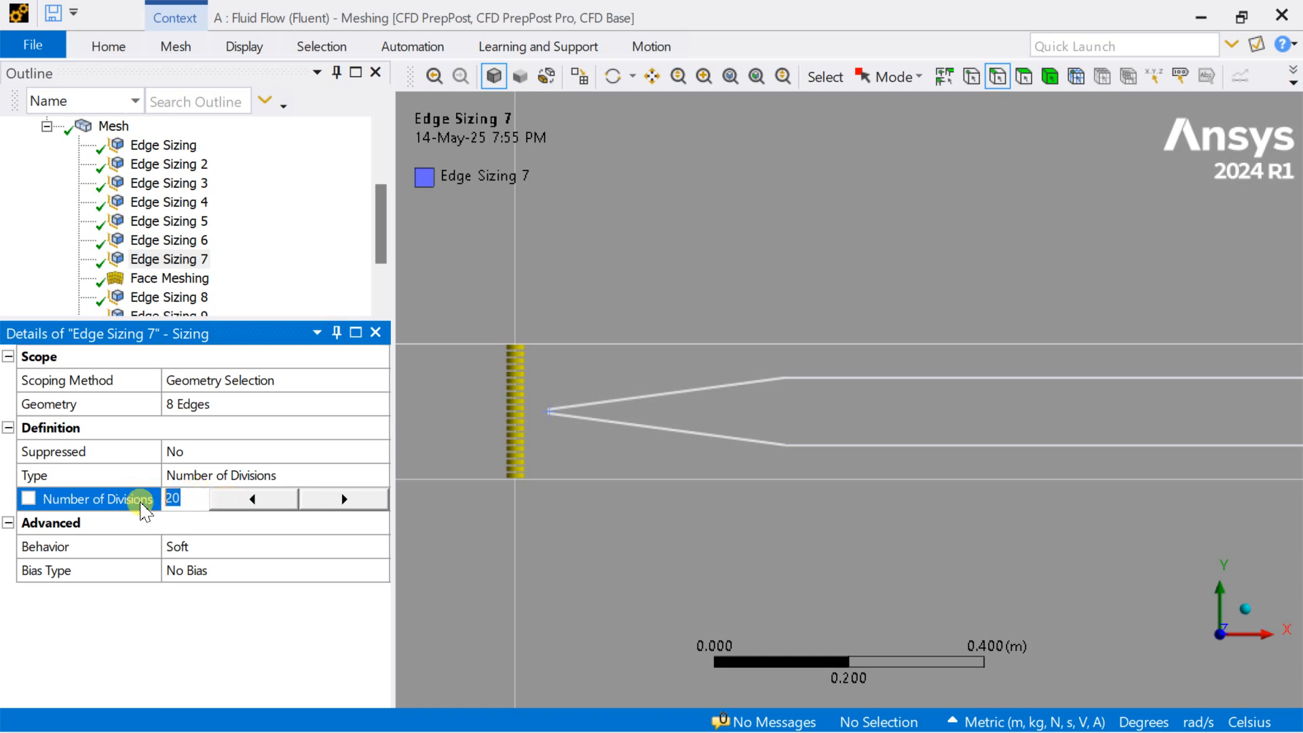
{"action": "key", "text": "Return"}
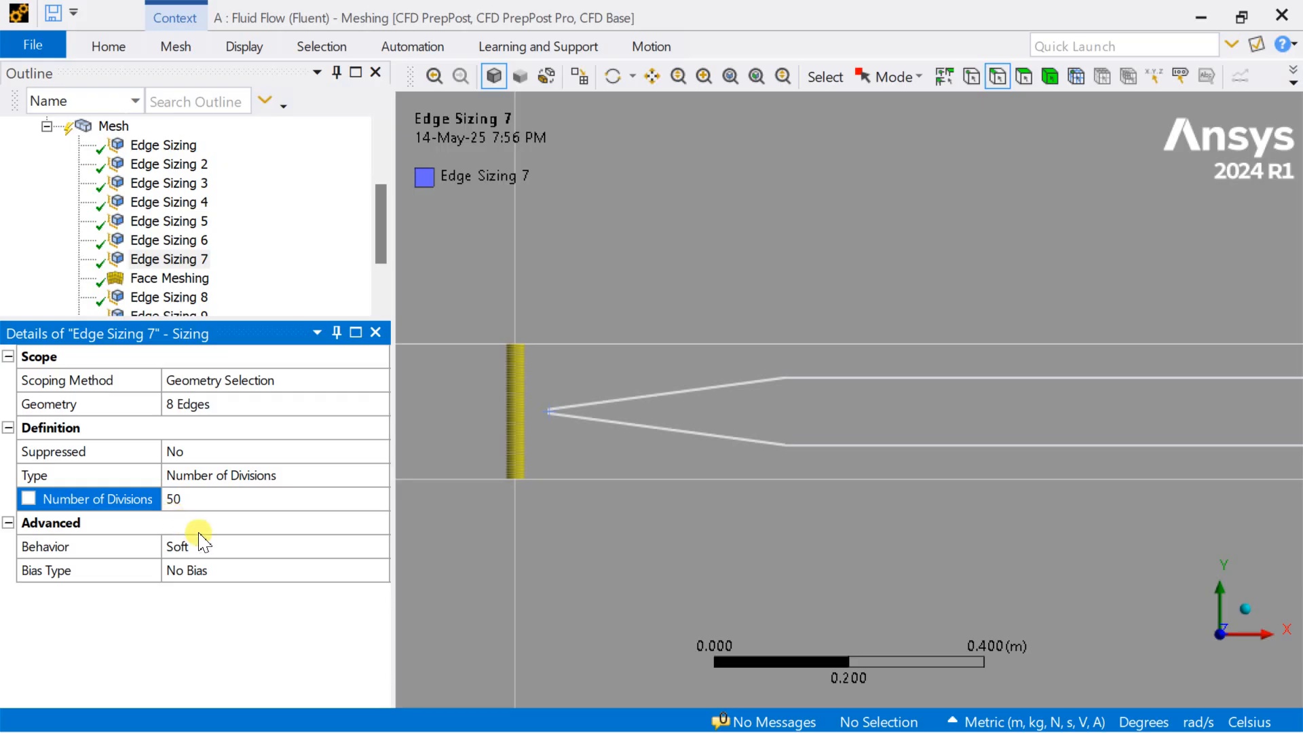
{"action": "left_click", "coordinate": [215, 547]}
{"action": "left_click", "coordinate": [377, 550]}
{"action": "left_click", "coordinate": [312, 585]}
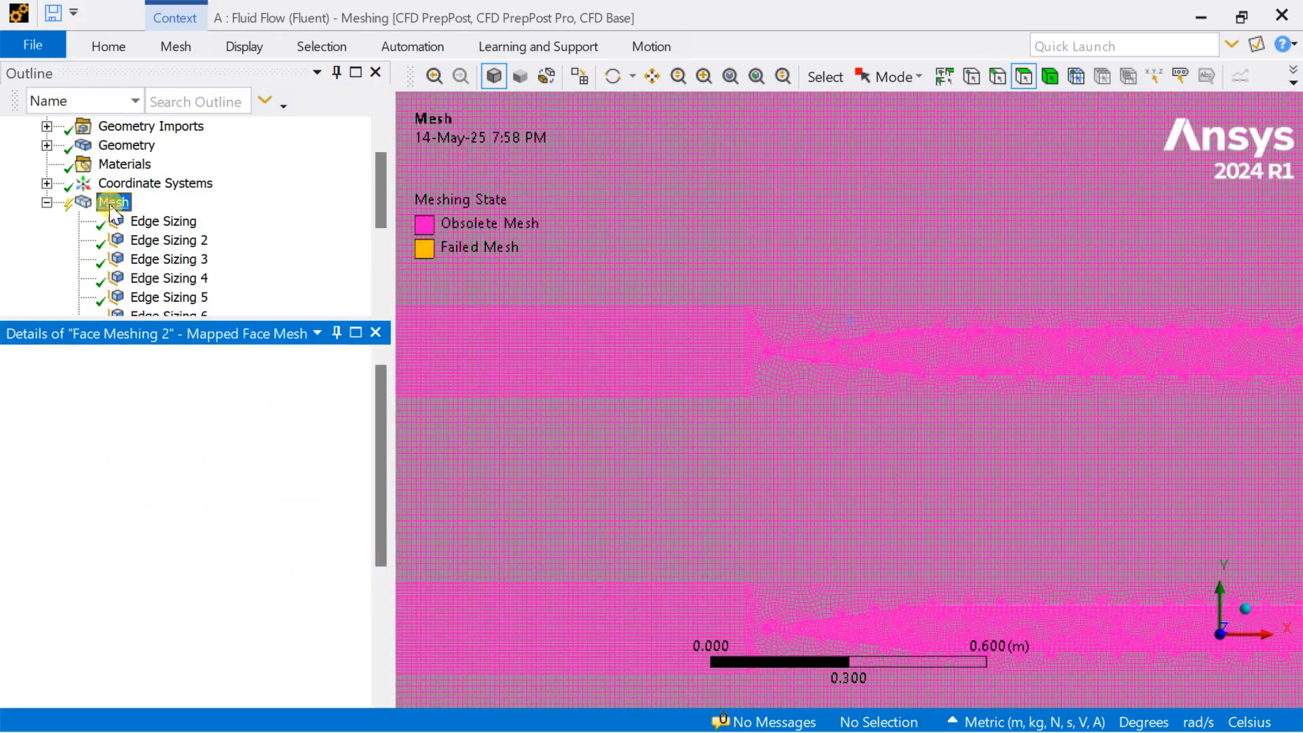
{"action": "right_click", "coordinate": [113, 202]}
{"action": "left_click", "coordinate": [171, 278]}
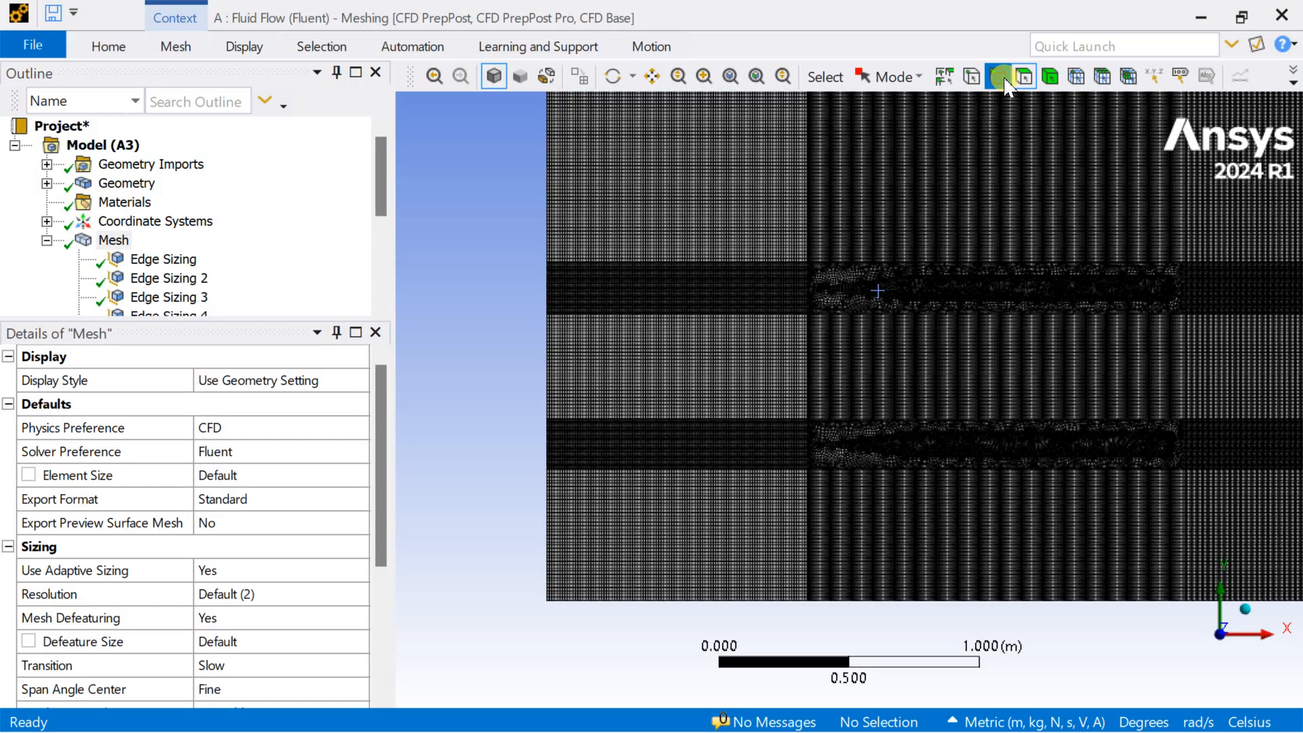
- Create a named selection "inlet" from the five edges along the domain's left vertical boundary
{"action": "left_click", "coordinate": [552, 233]}
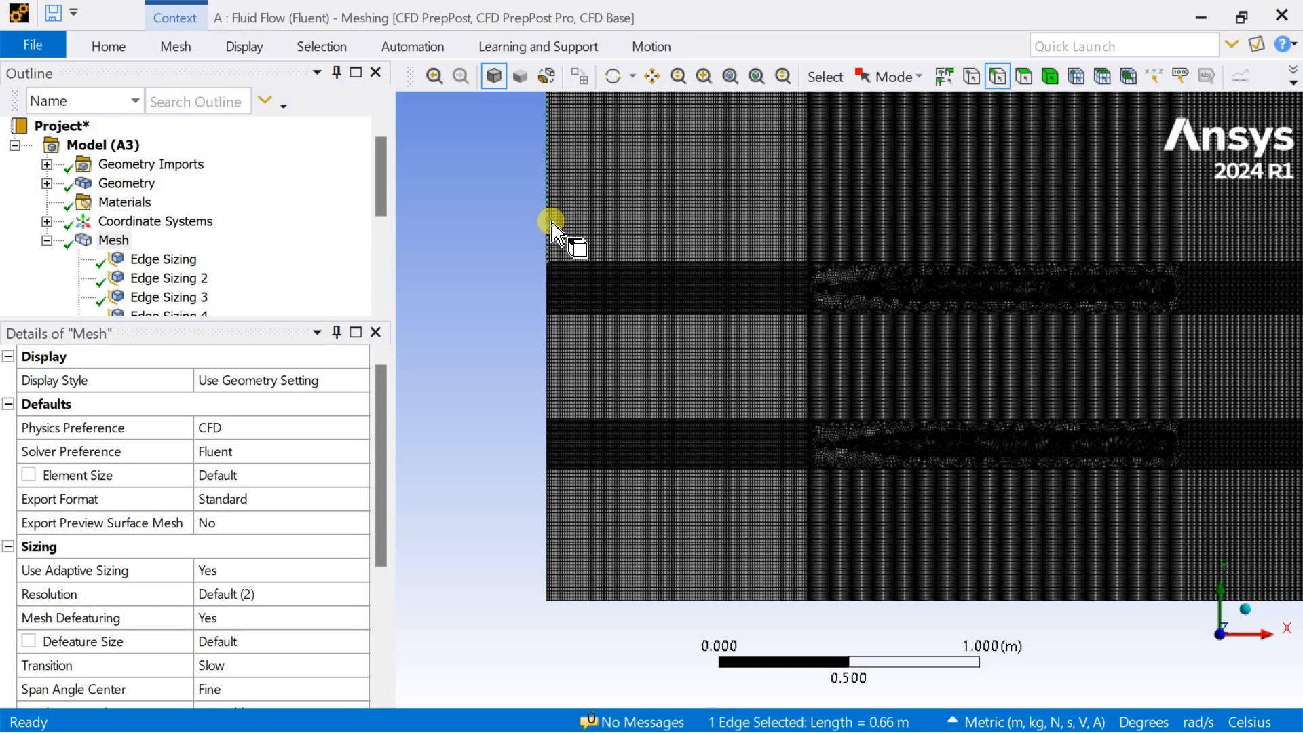
{"action": "left_click", "coordinate": [550, 286], "text": "ctrl"}
{"action": "left_click", "coordinate": [548, 407], "text": "ctrl"}
{"action": "left_click", "coordinate": [546, 486], "text": "ctrl"}
{"action": "left_click", "coordinate": [545, 512], "text": "ctrl"}
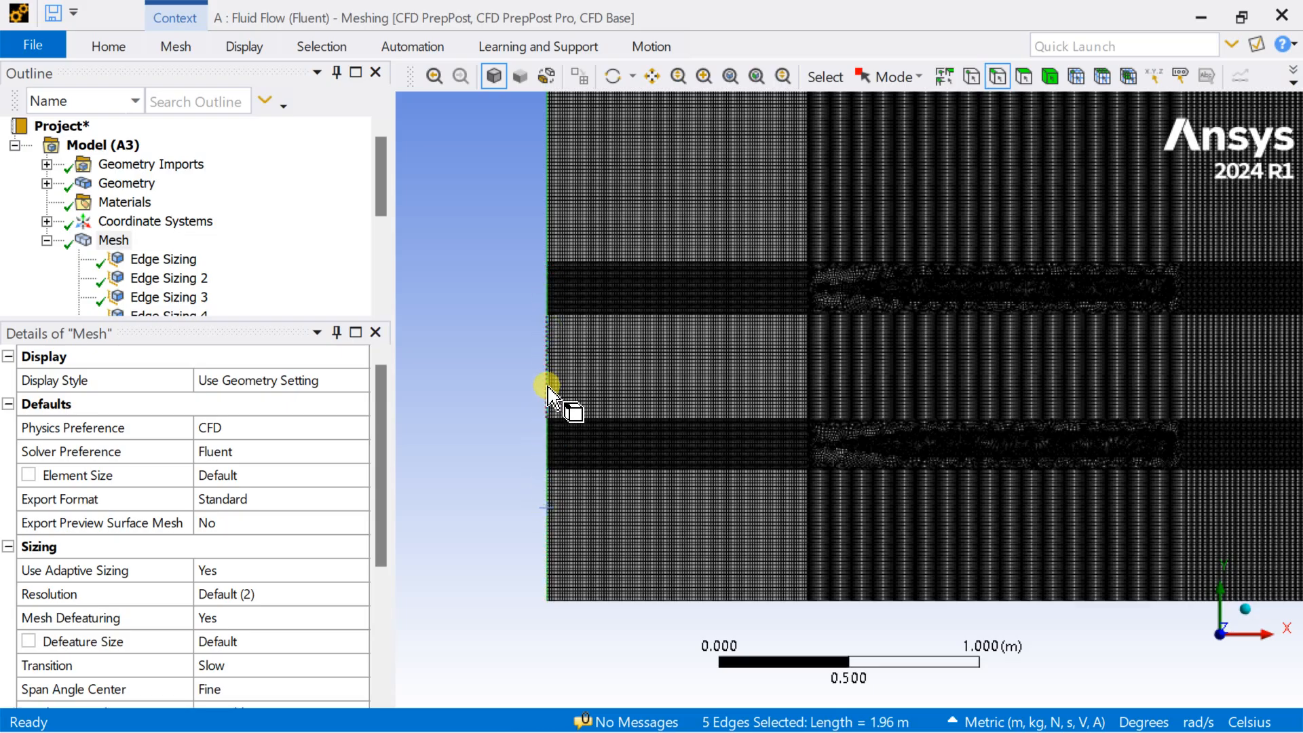
{"action": "right_click", "coordinate": [548, 388]}
{"action": "left_click", "coordinate": [634, 487]}
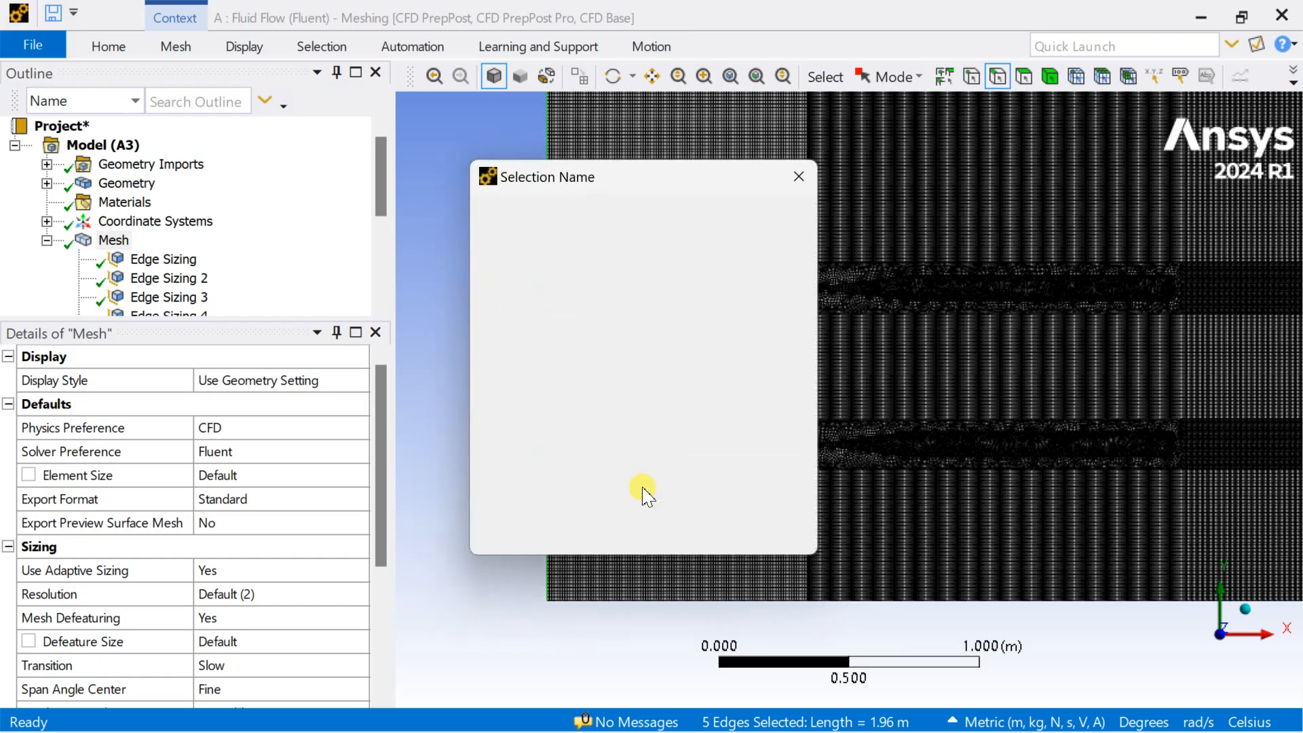
{"action": "type", "text": "inlet"}
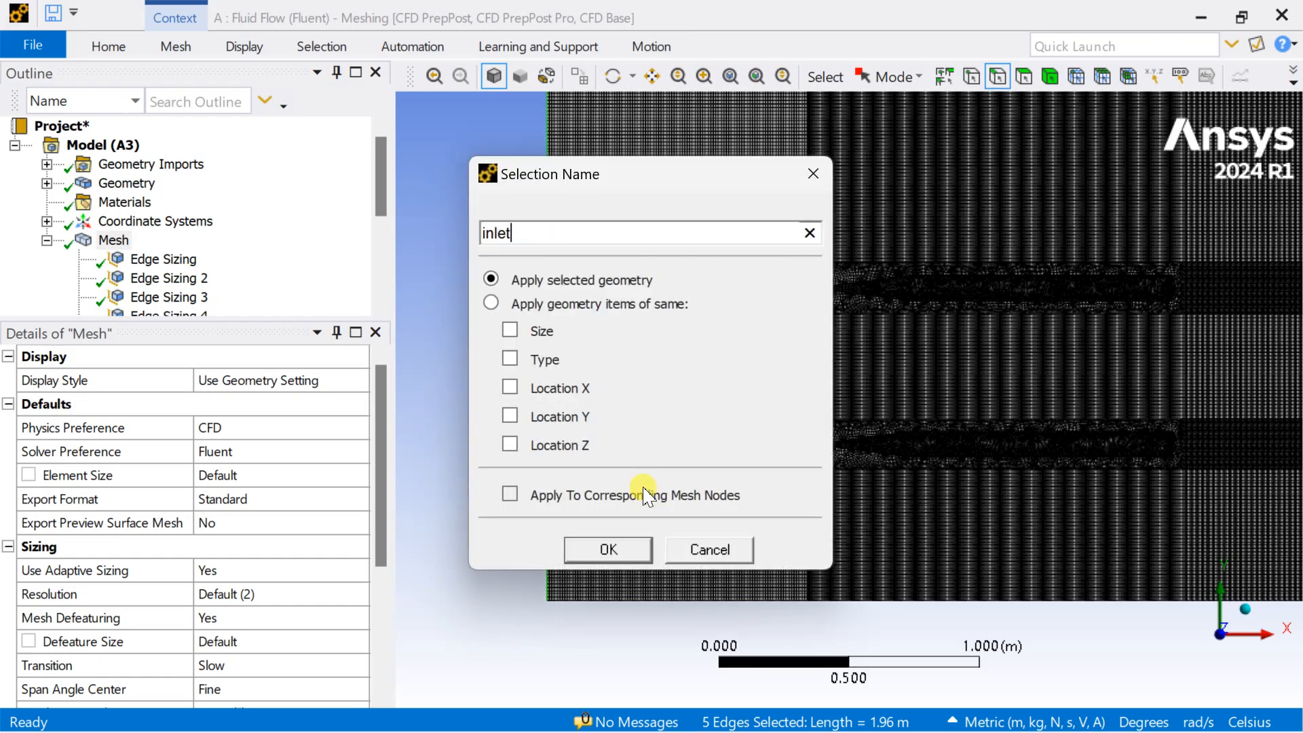
{"action": "key", "text": "Return"}
- Create a named selection for the outlet from the five edges along the domain's right vertical boundary
{"action": "scroll", "coordinate": [644, 487], "scroll_direction": "down", "scroll_amount": 4}
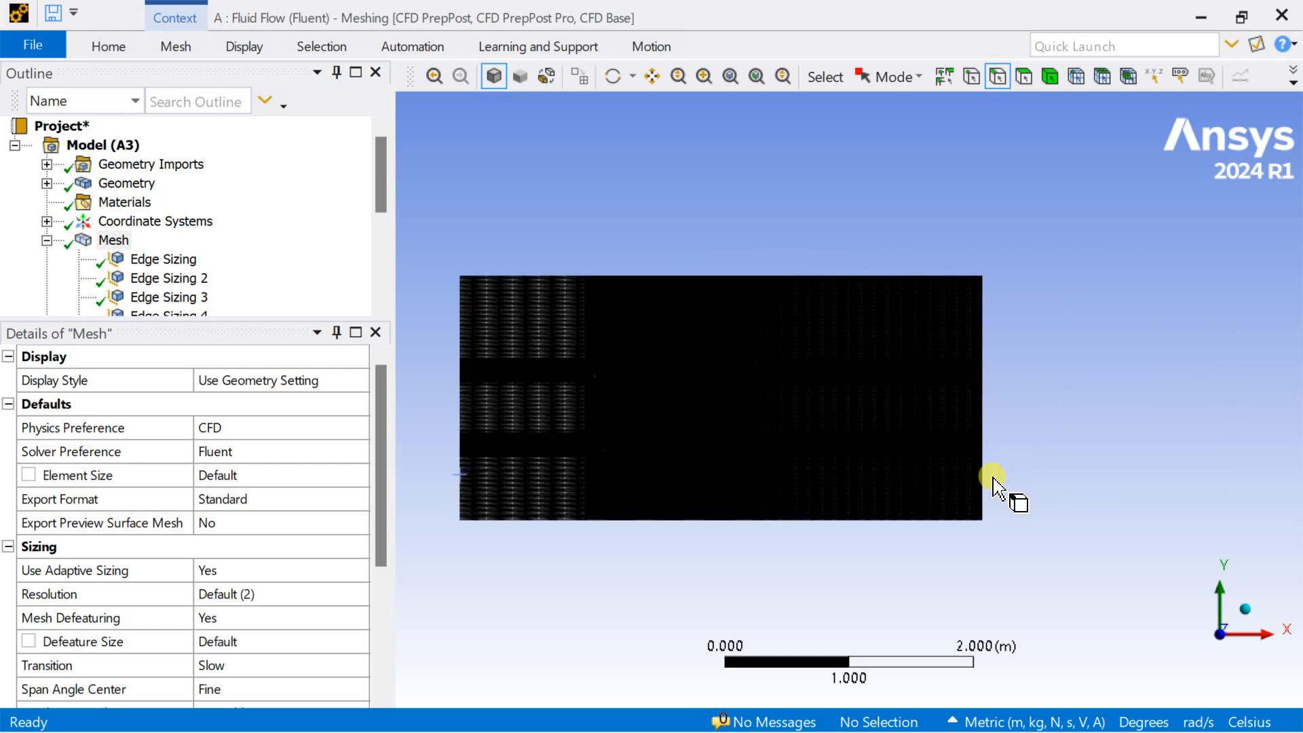
{"action": "scroll", "coordinate": [997, 485], "scroll_direction": "up", "scroll_amount": 4}
{"action": "scroll", "coordinate": [911, 524], "scroll_direction": "up", "scroll_amount": 3}
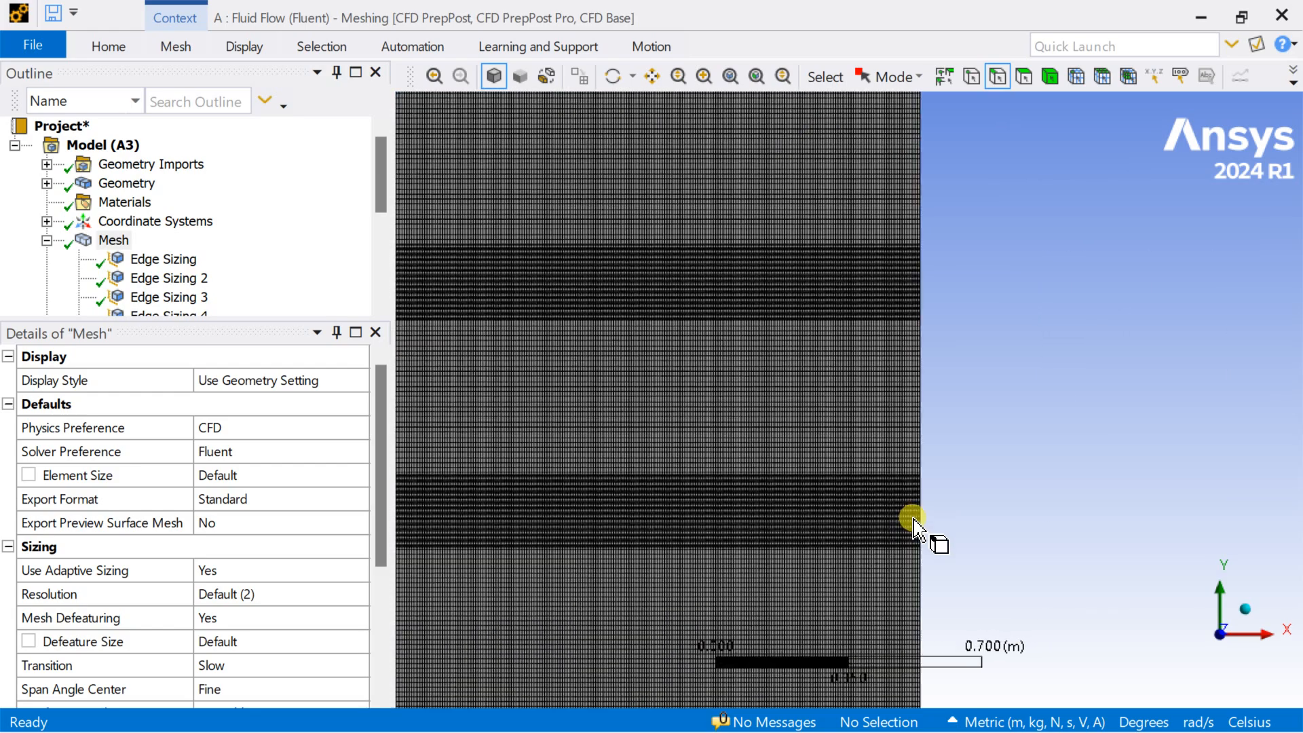
{"action": "scroll", "coordinate": [910, 541], "scroll_direction": "down", "scroll_amount": 3}
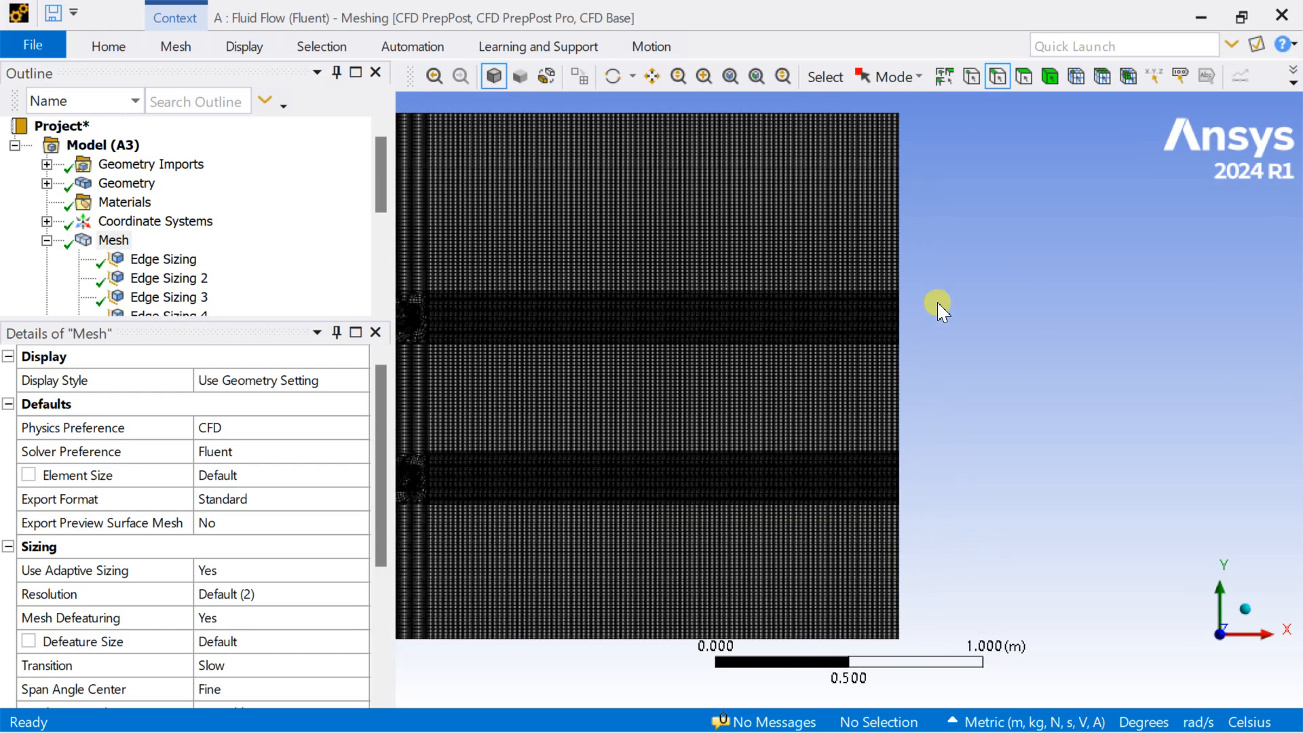
{"action": "left_click", "coordinate": [900, 211]}
{"action": "left_click", "coordinate": [900, 319], "text": "ctrl"}
{"action": "left_click", "coordinate": [900, 406], "text": "ctrl"}
{"action": "left_click", "coordinate": [901, 469], "text": "ctrl"}
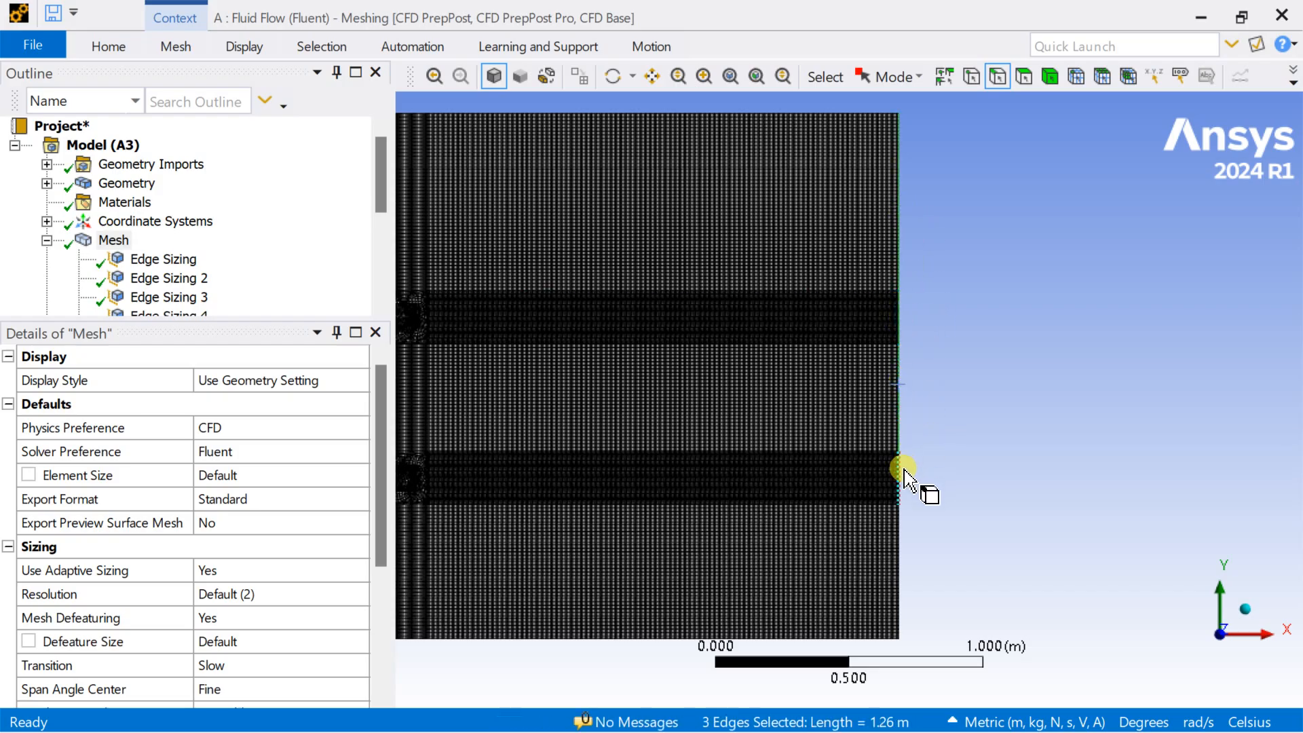
{"action": "right_click", "coordinate": [901, 544]}
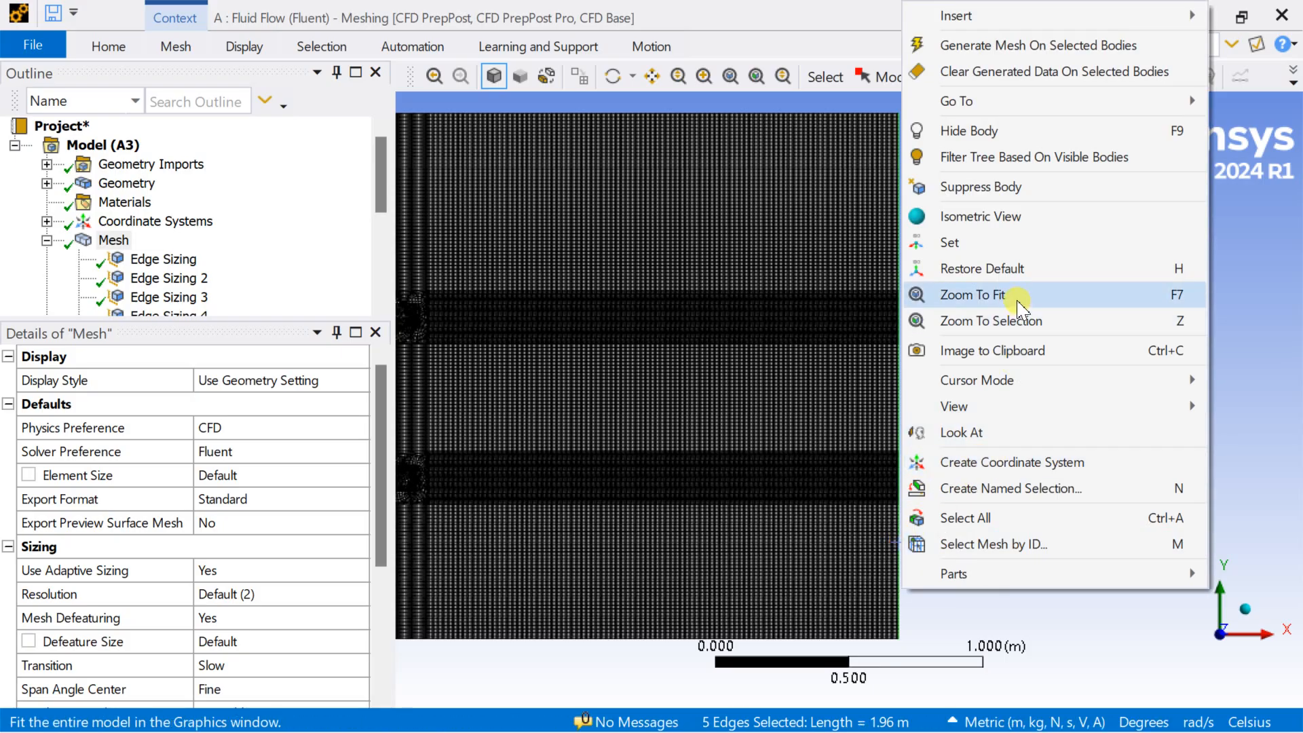
{"action": "left_click", "coordinate": [1032, 489]}
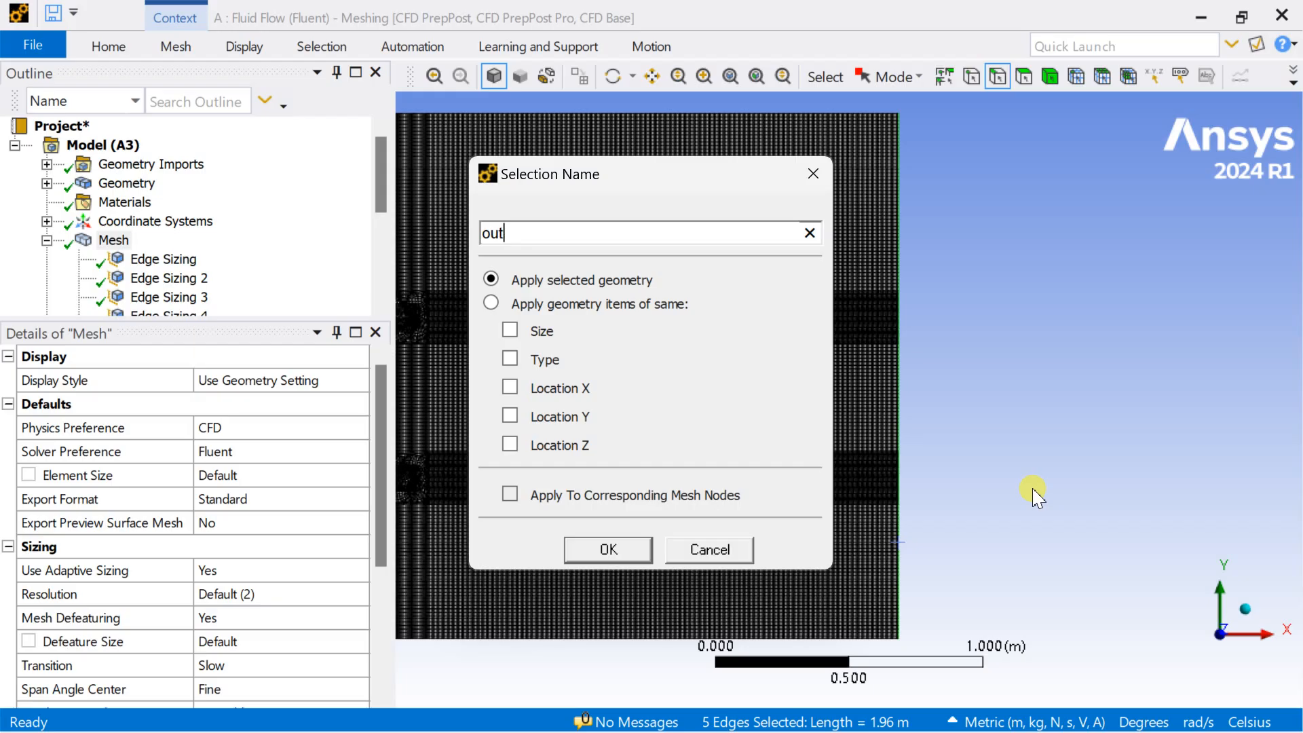
{"action": "key", "text": "Return"}
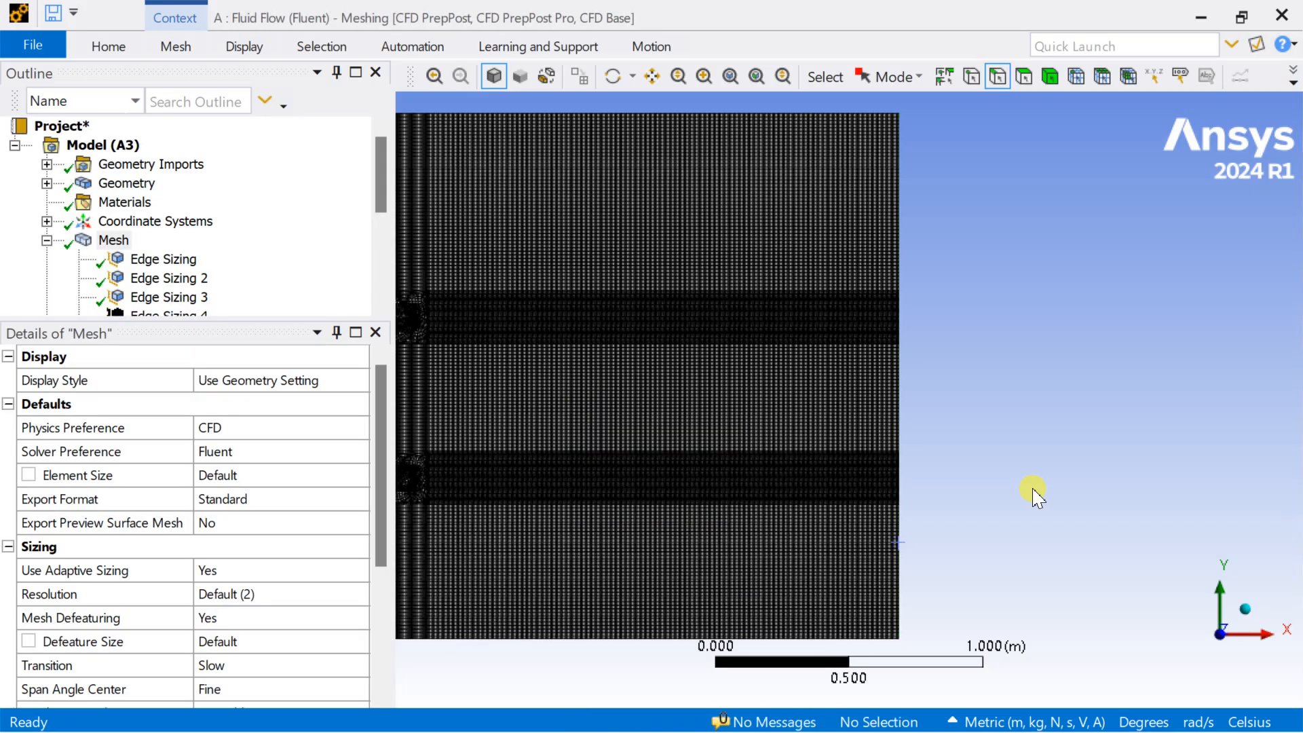
- Create a named selection for symmetry from the six edges along the domain's upper and lower horizontal boundaries
{"action": "scroll", "coordinate": [1031, 411], "scroll_direction": "down", "scroll_amount": 3}
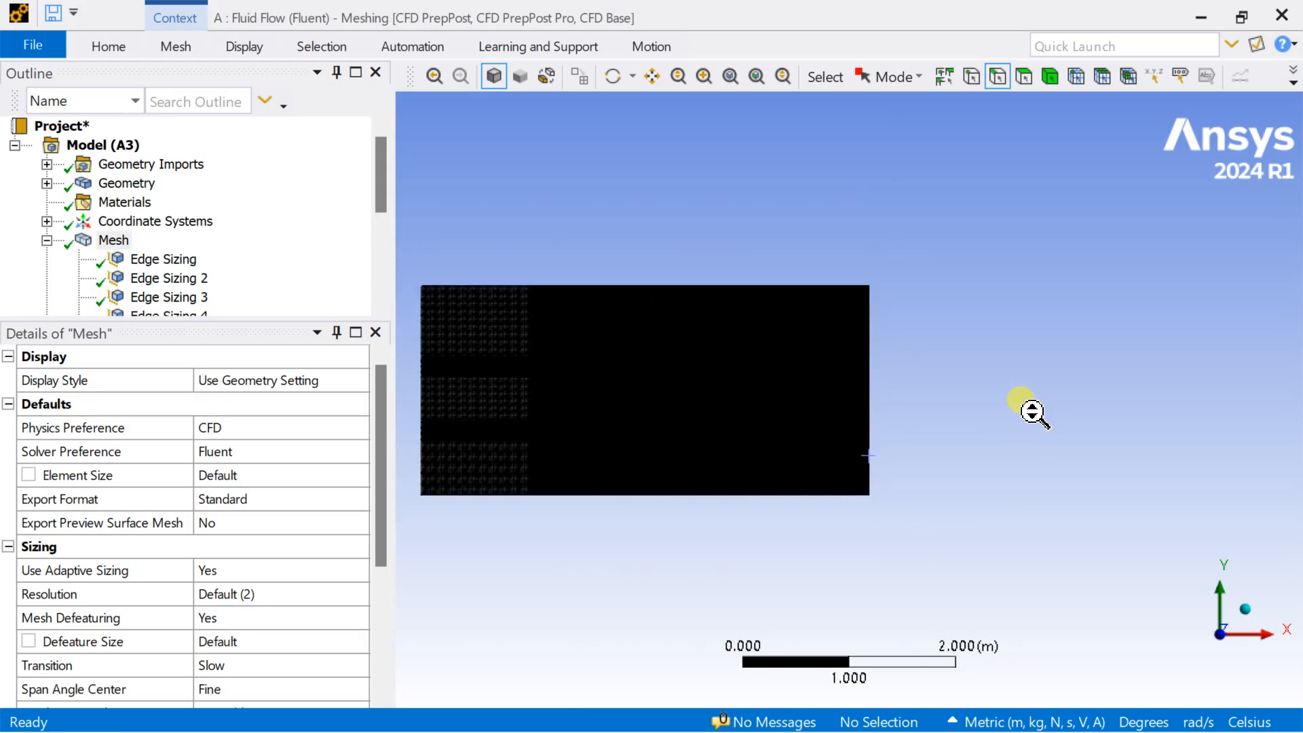
{"action": "middle_click_drag", "start_coordinate": [541, 442], "coordinate": [758, 415], "text": "ctrl"}
{"action": "scroll", "coordinate": [791, 421], "scroll_direction": "up", "scroll_amount": 5}
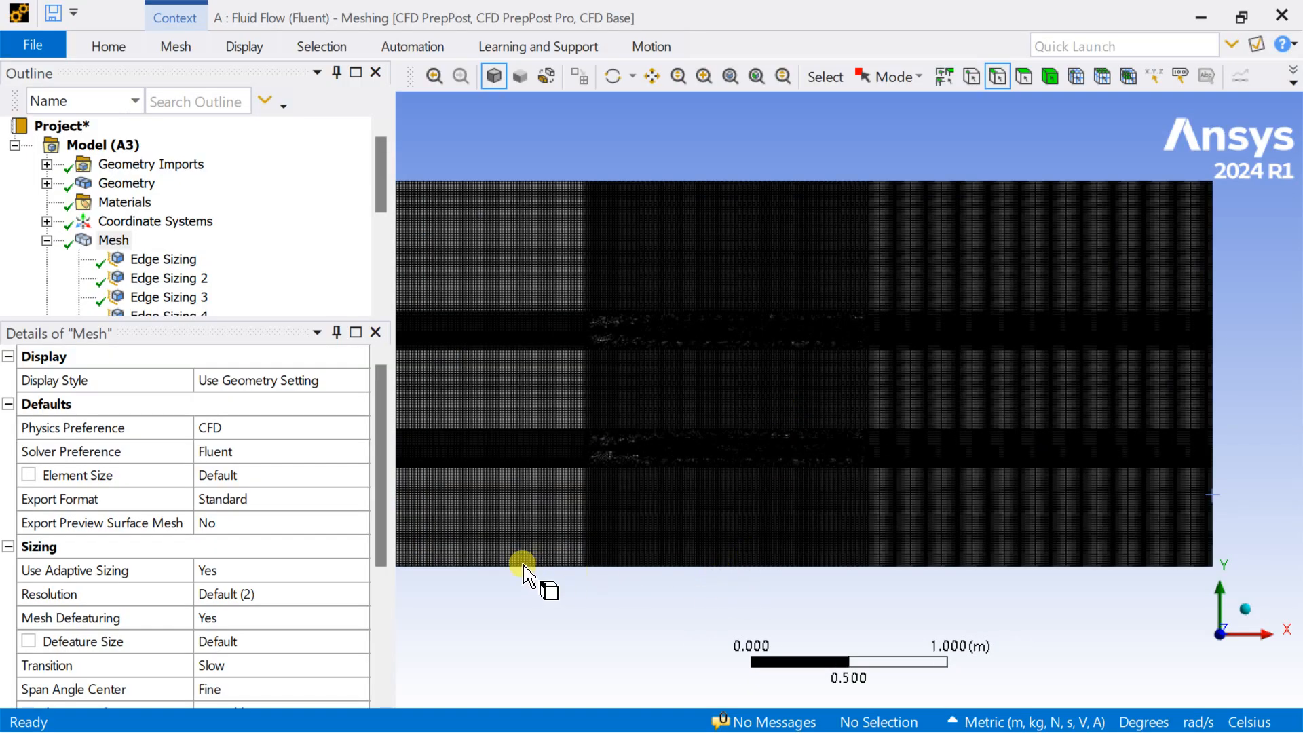
{"action": "left_click", "coordinate": [634, 570]}
{"action": "left_click", "coordinate": [636, 572], "text": "ctrl"}
{"action": "left_click", "coordinate": [930, 571], "text": "ctrl"}
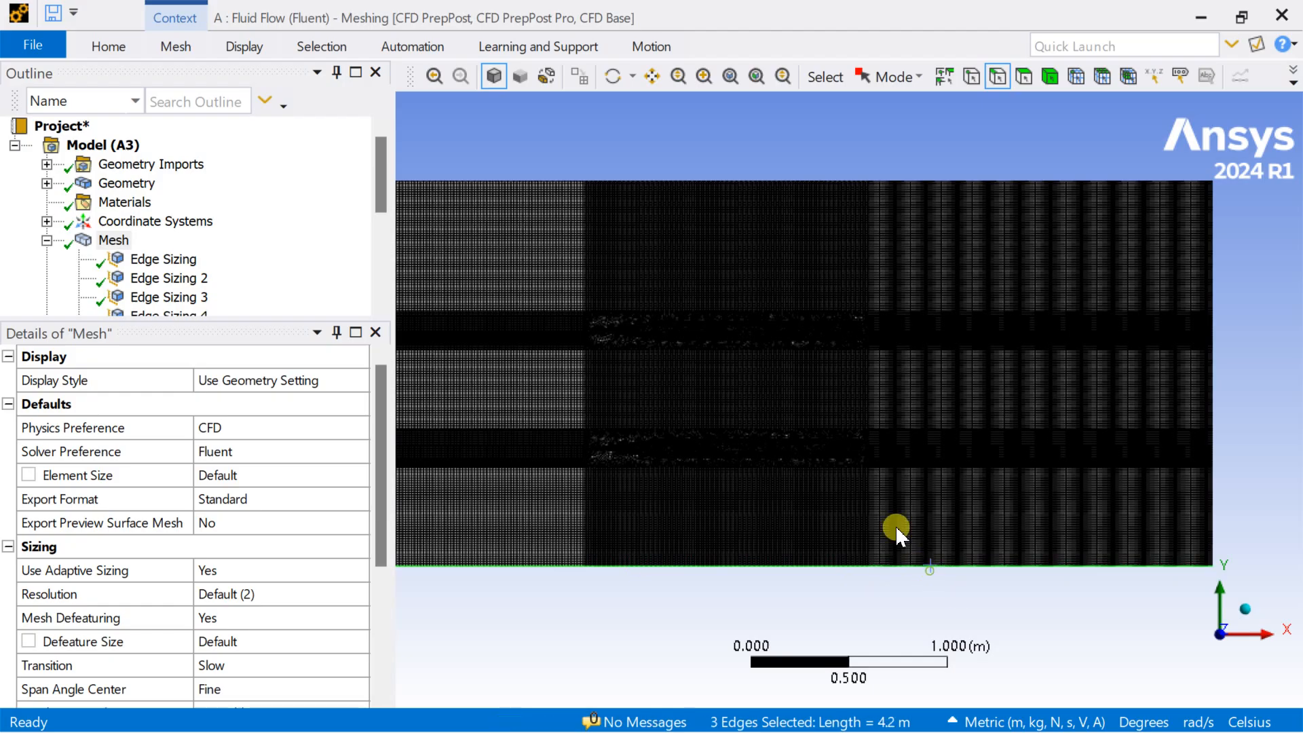
{"action": "left_click", "coordinate": [938, 182], "text": "ctrl"}
{"action": "left_click", "coordinate": [785, 182], "text": "ctrl"}
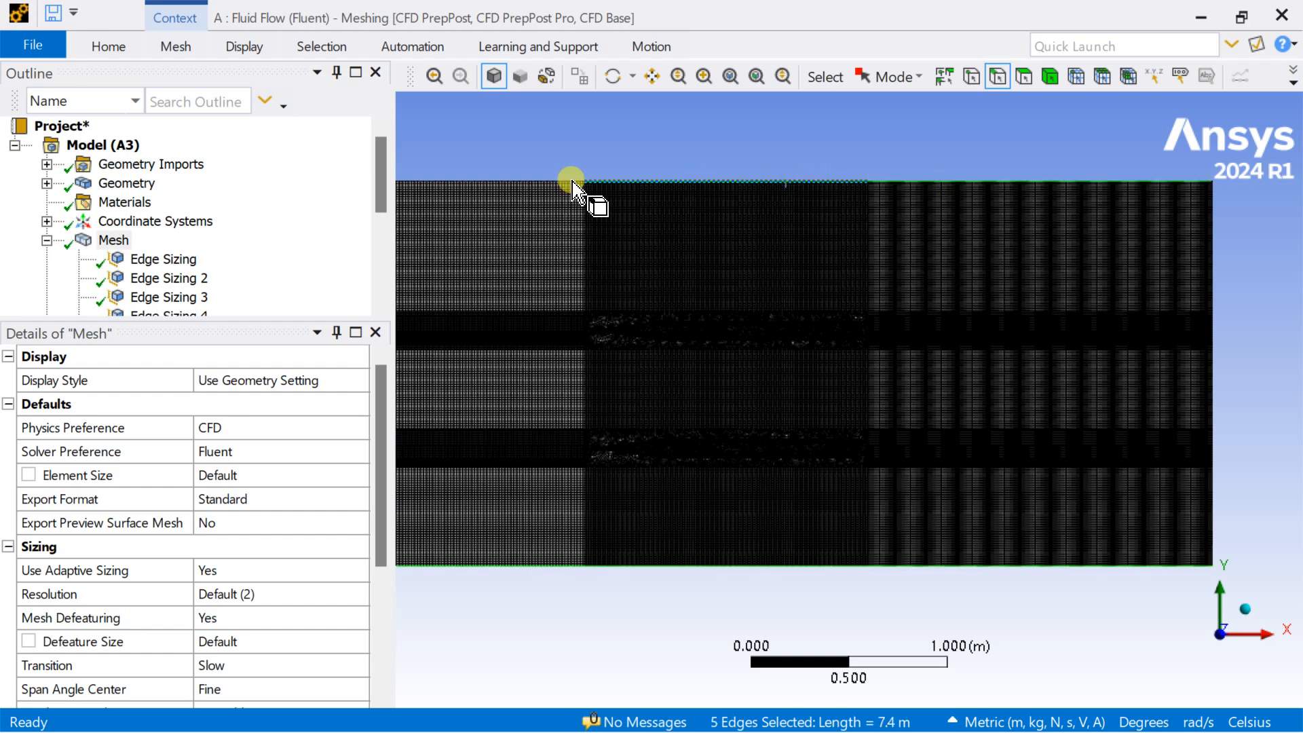
{"action": "right_click", "coordinate": [535, 180]}
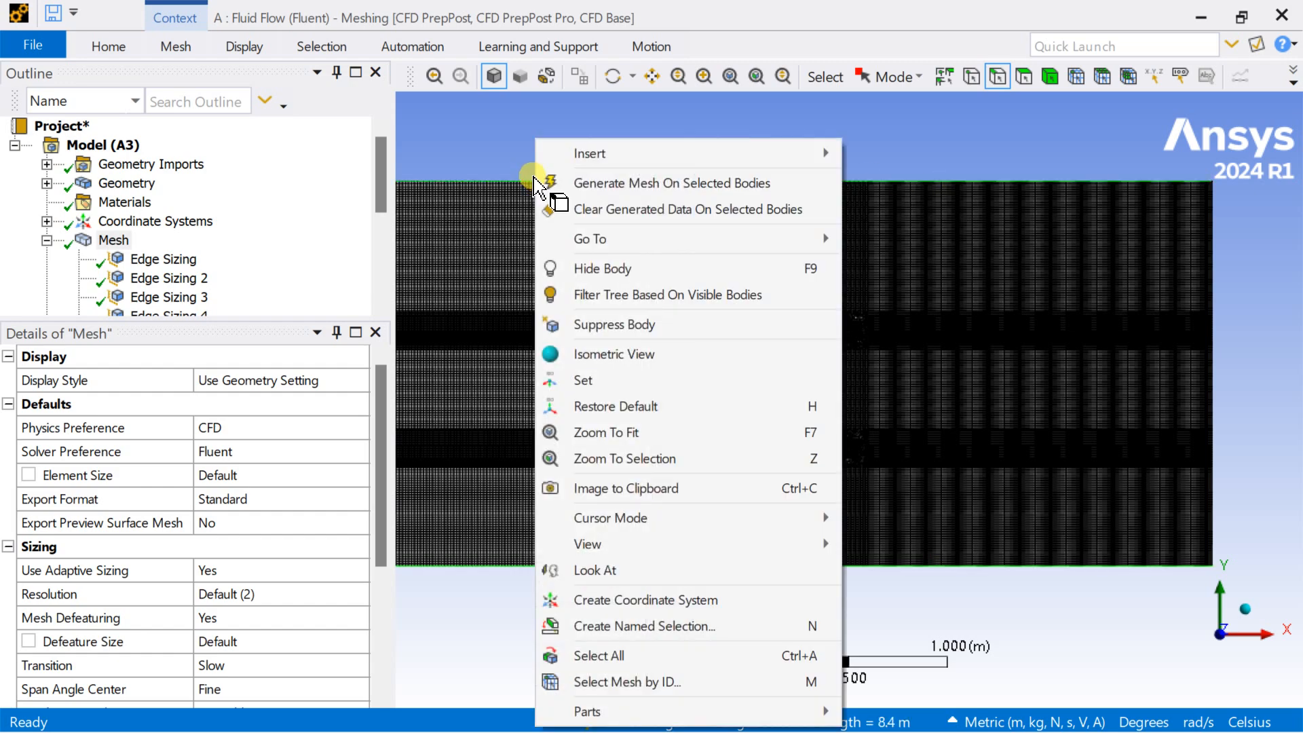
{"action": "left_click", "coordinate": [683, 636]}
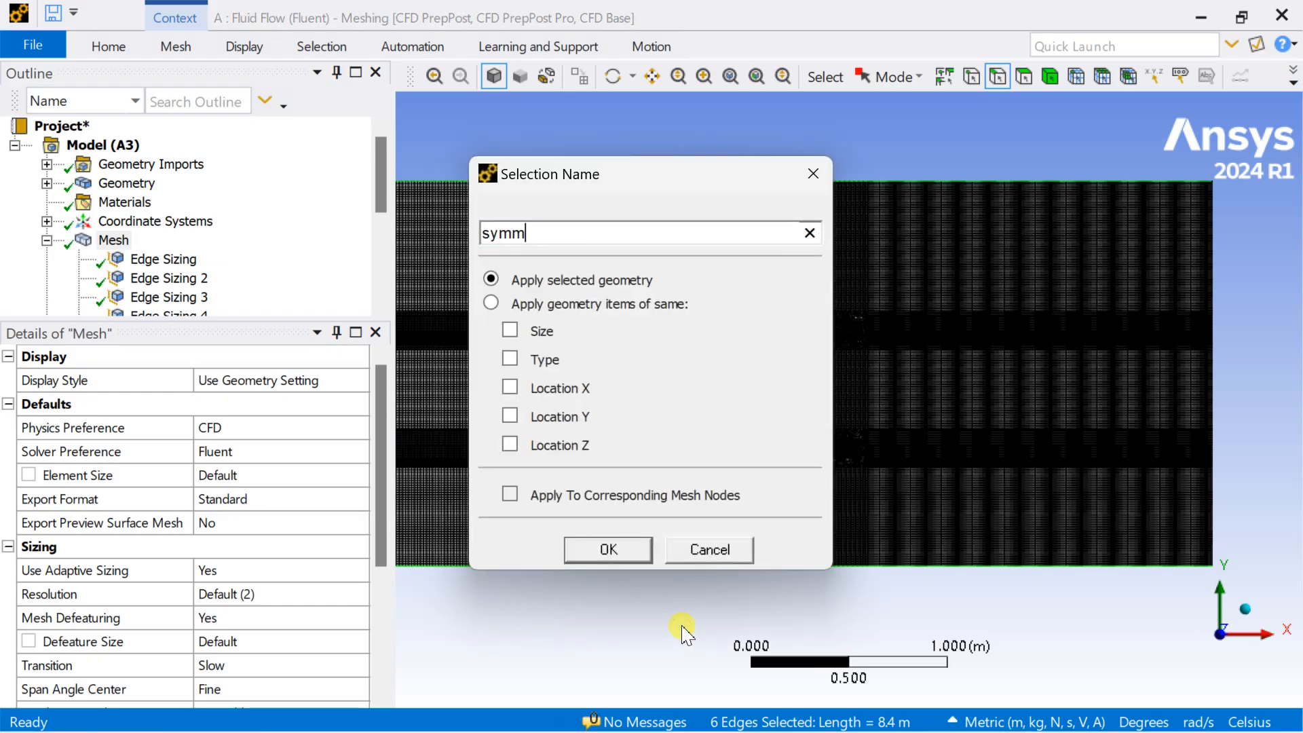
{"action": "key", "text": "Return"}
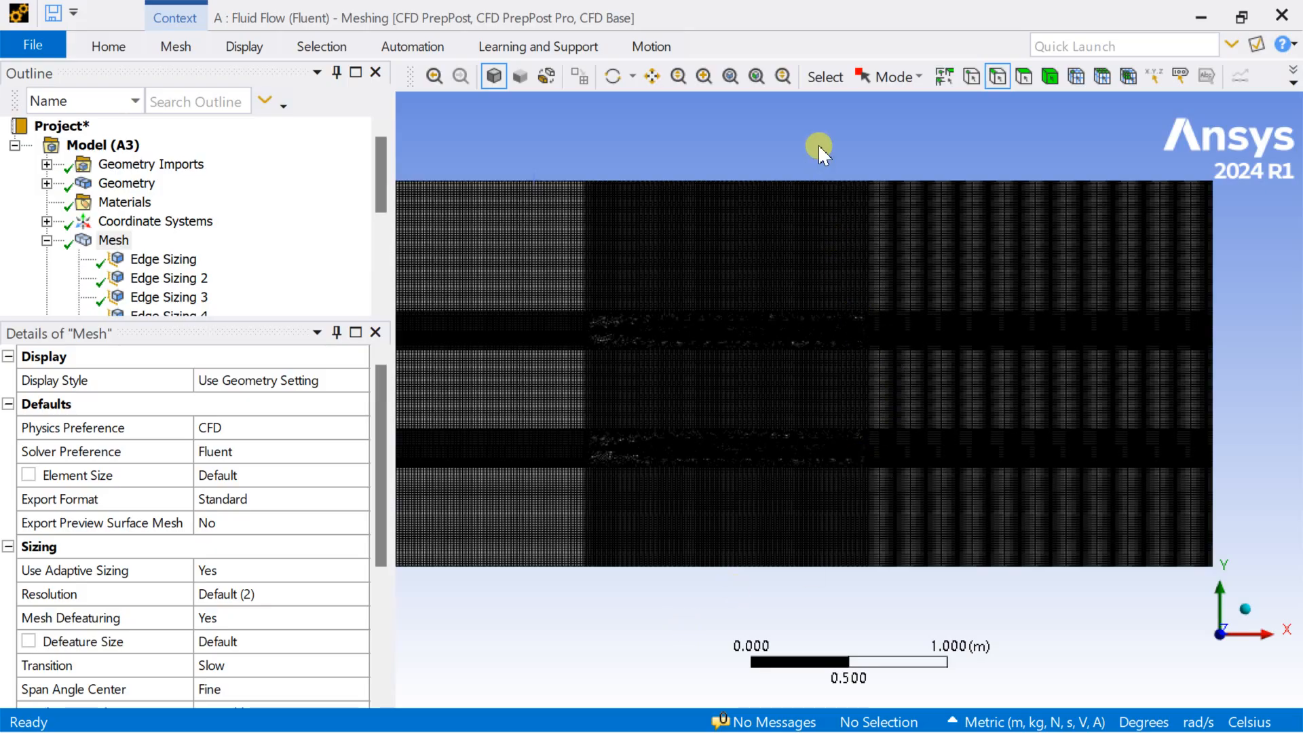
- Show the plain geometry without the mesh, focused on the upper body's pointed tip
{"action": "scroll", "coordinate": [785, 368], "scroll_direction": "up", "scroll_amount": 3}
{"action": "scroll", "coordinate": [785, 368], "scroll_direction": "up", "scroll_amount": 3}
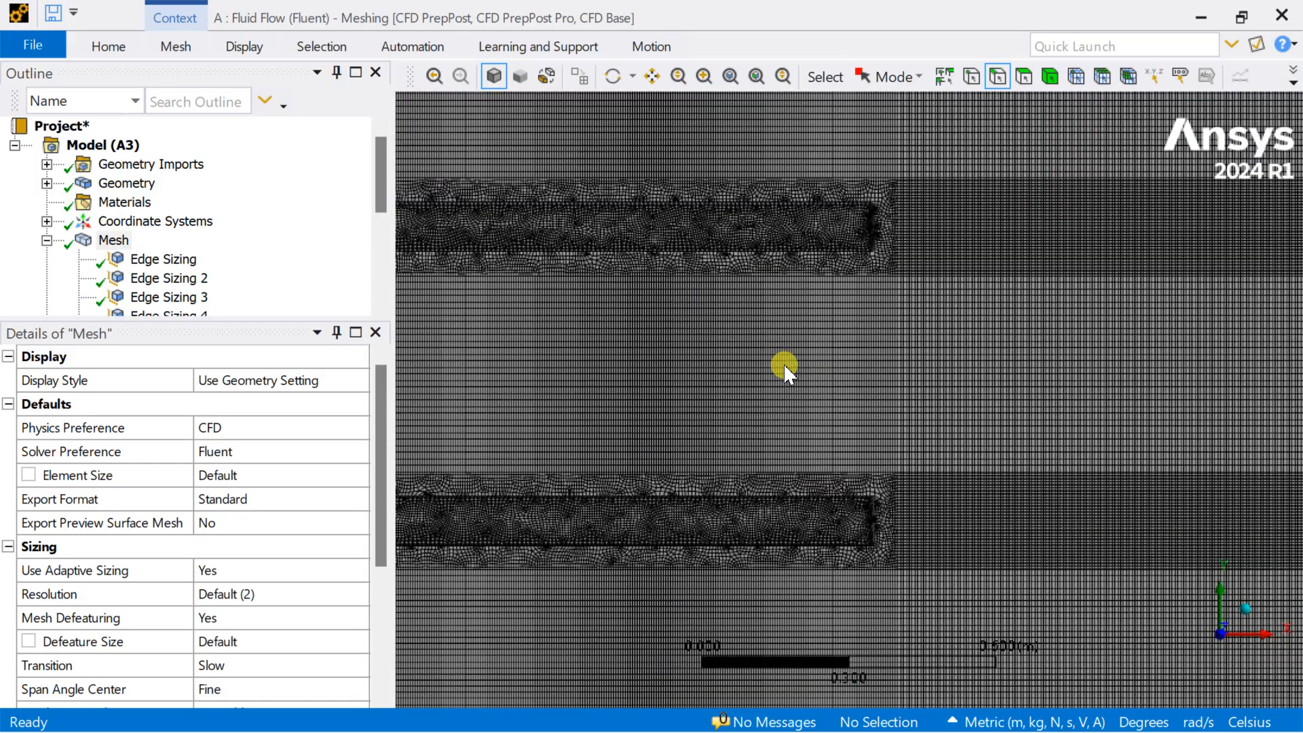
{"action": "middle_click_drag", "start_coordinate": [628, 401], "coordinate": [1095, 463], "text": "ctrl"}
{"action": "scroll", "coordinate": [685, 282], "scroll_direction": "up", "scroll_amount": 5}
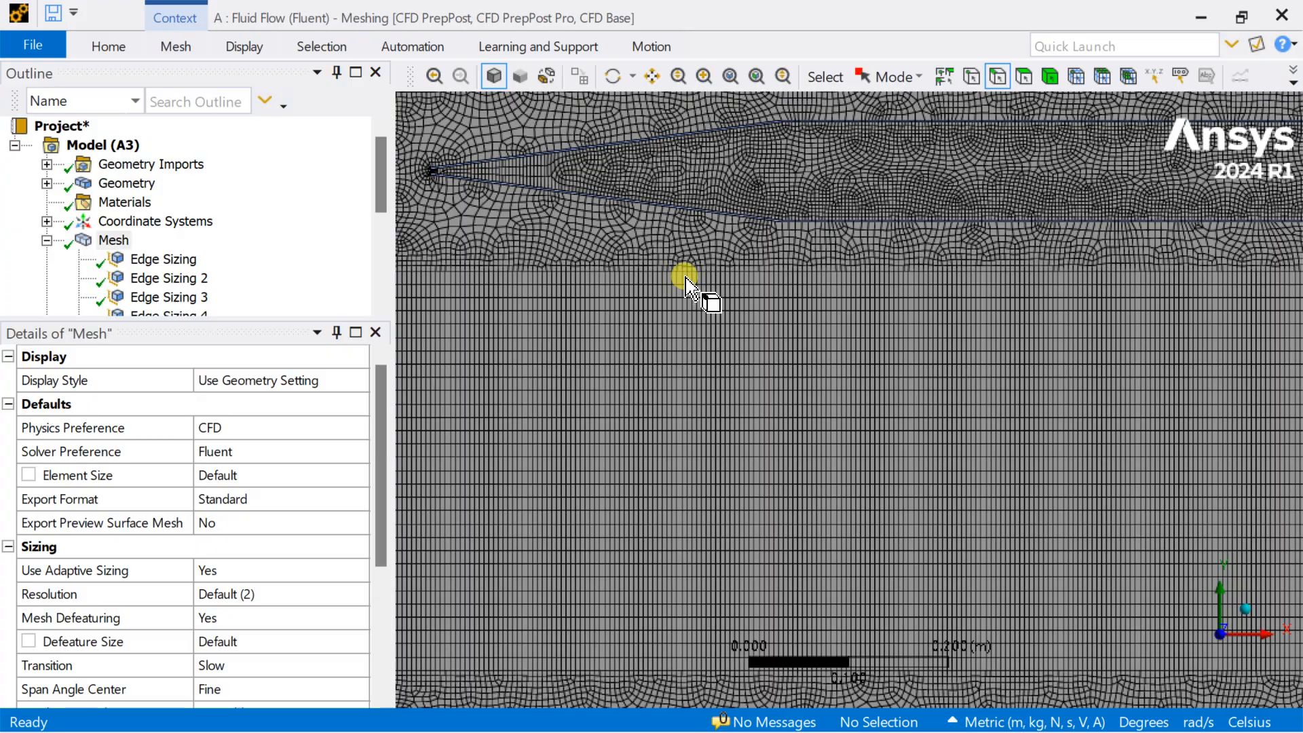
{"action": "middle_click_drag", "start_coordinate": [619, 319], "coordinate": [819, 439], "text": "ctrl"}
{"action": "scroll", "coordinate": [779, 373], "scroll_direction": "up", "scroll_amount": 8}
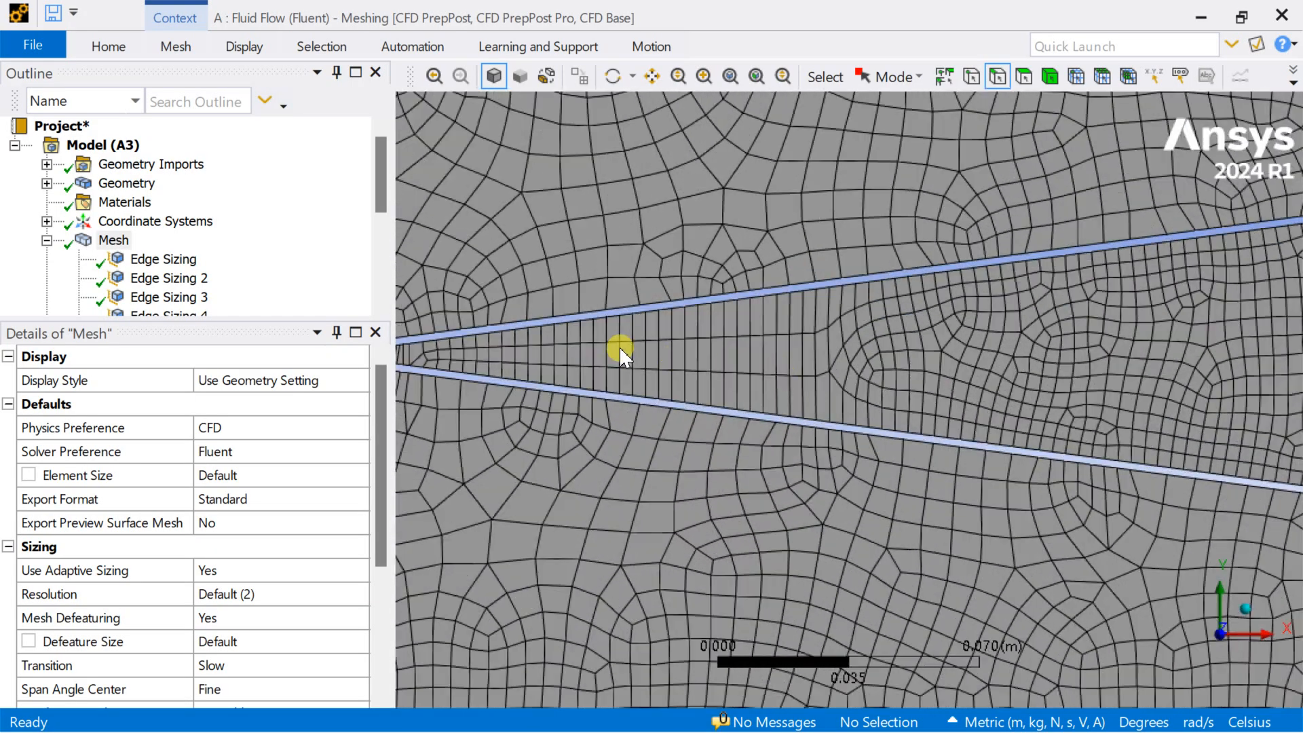
{"action": "scroll", "coordinate": [618, 346], "scroll_direction": "down", "scroll_amount": 6}
{"action": "left_click", "coordinate": [799, 377]}
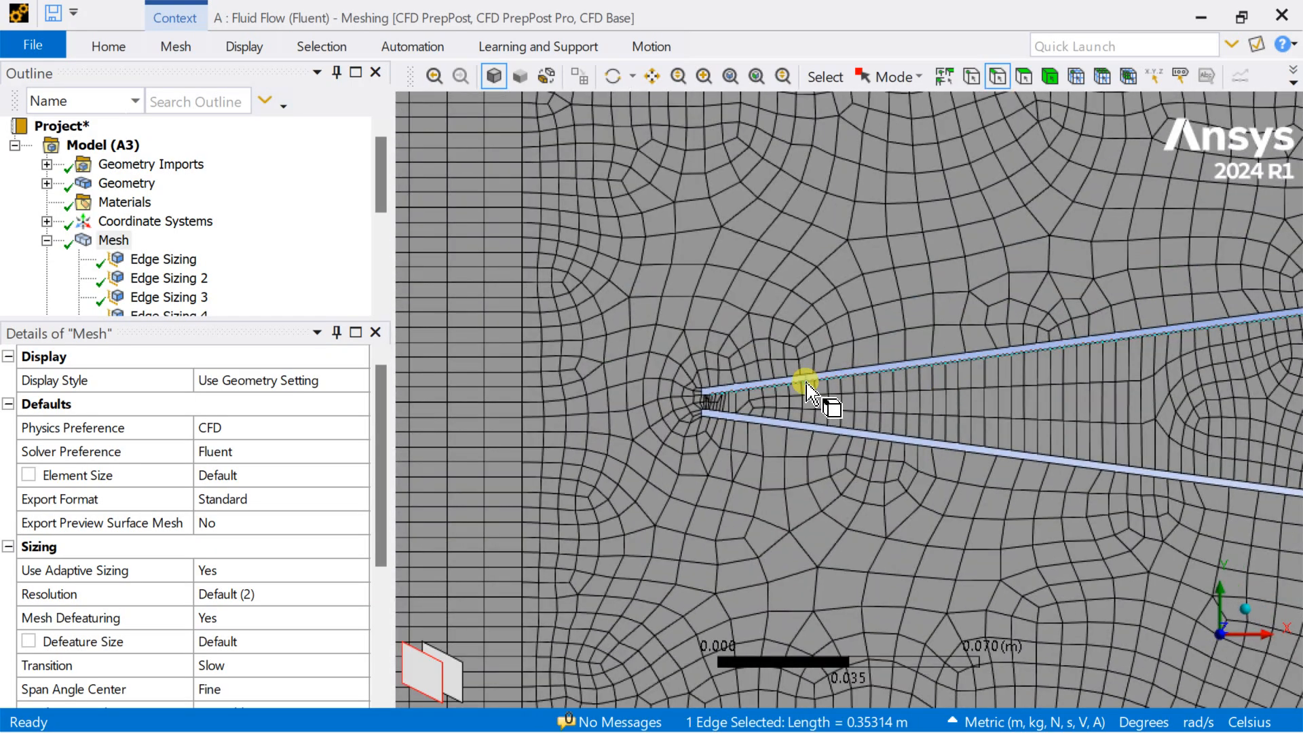
{"action": "scroll", "coordinate": [717, 397], "scroll_direction": "up", "scroll_amount": 7}
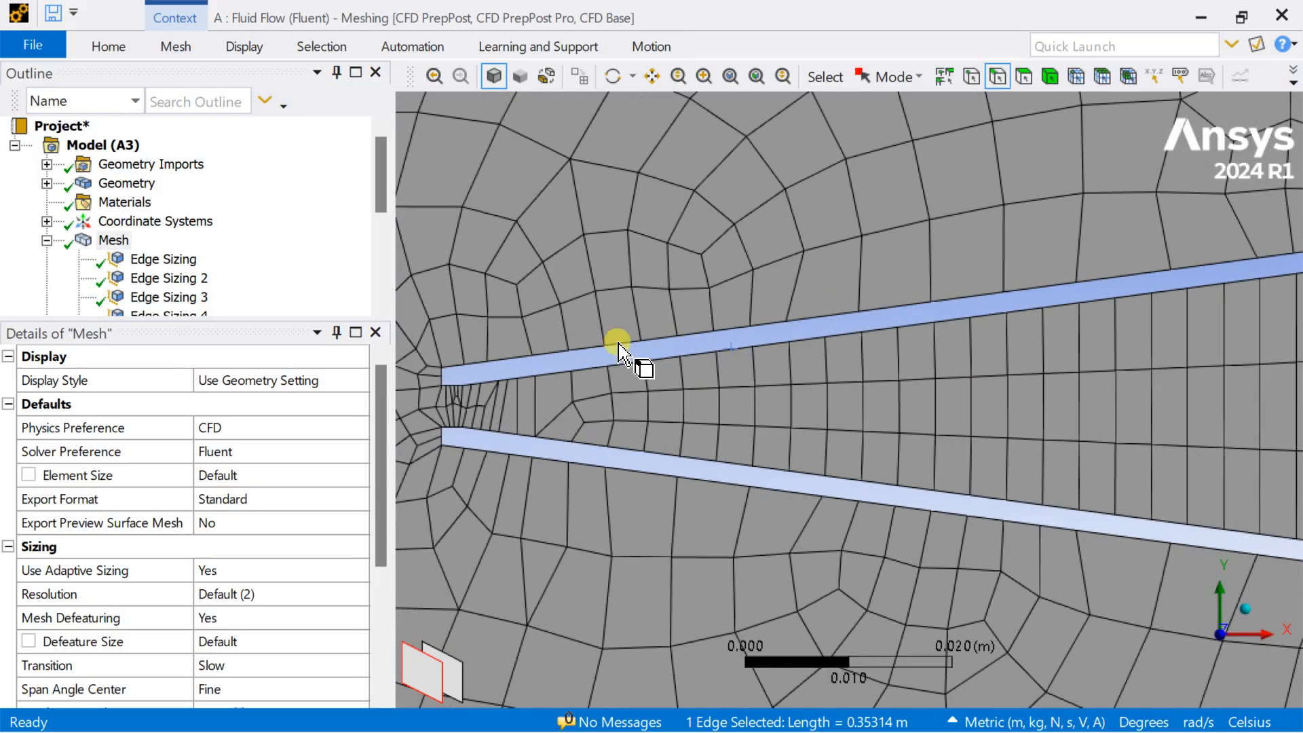
{"action": "left_click", "coordinate": [122, 183]}
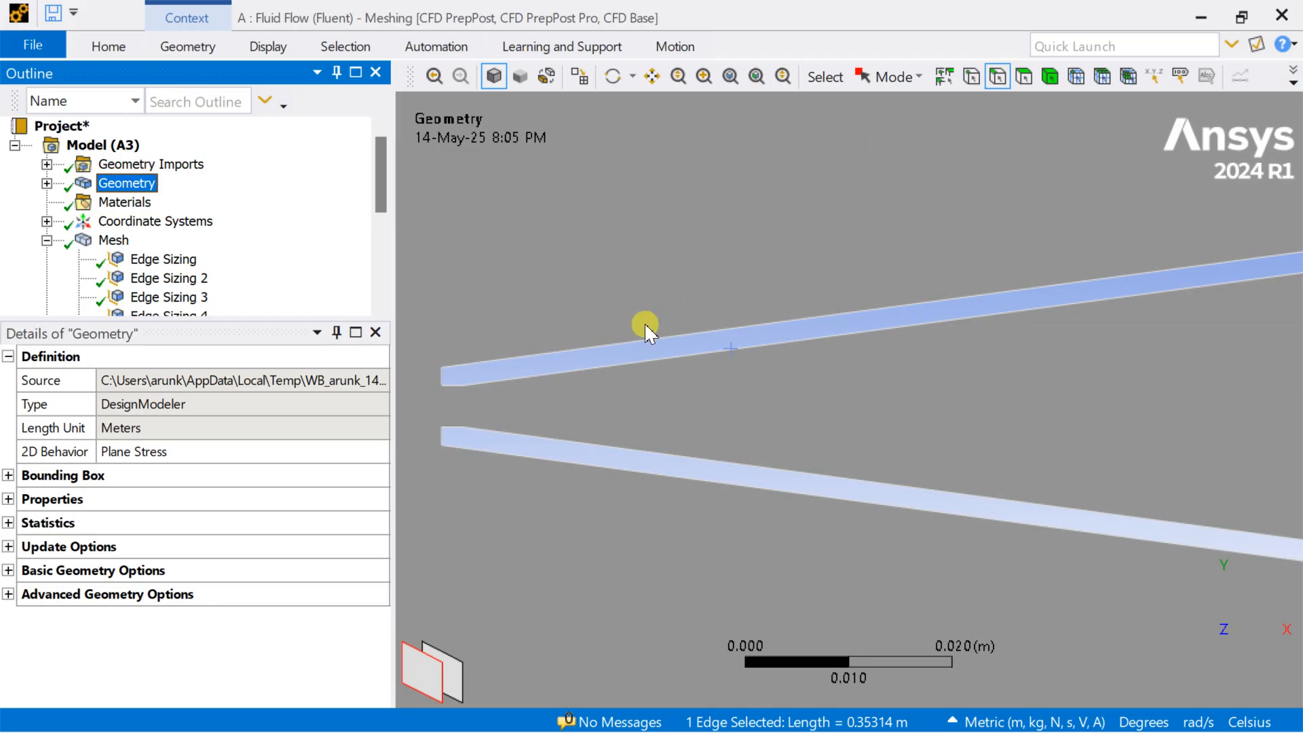
- Select the eight edges of the two inclined walls at the upper body's open tip, including their short end edges
{"action": "left_click", "coordinate": [537, 369]}
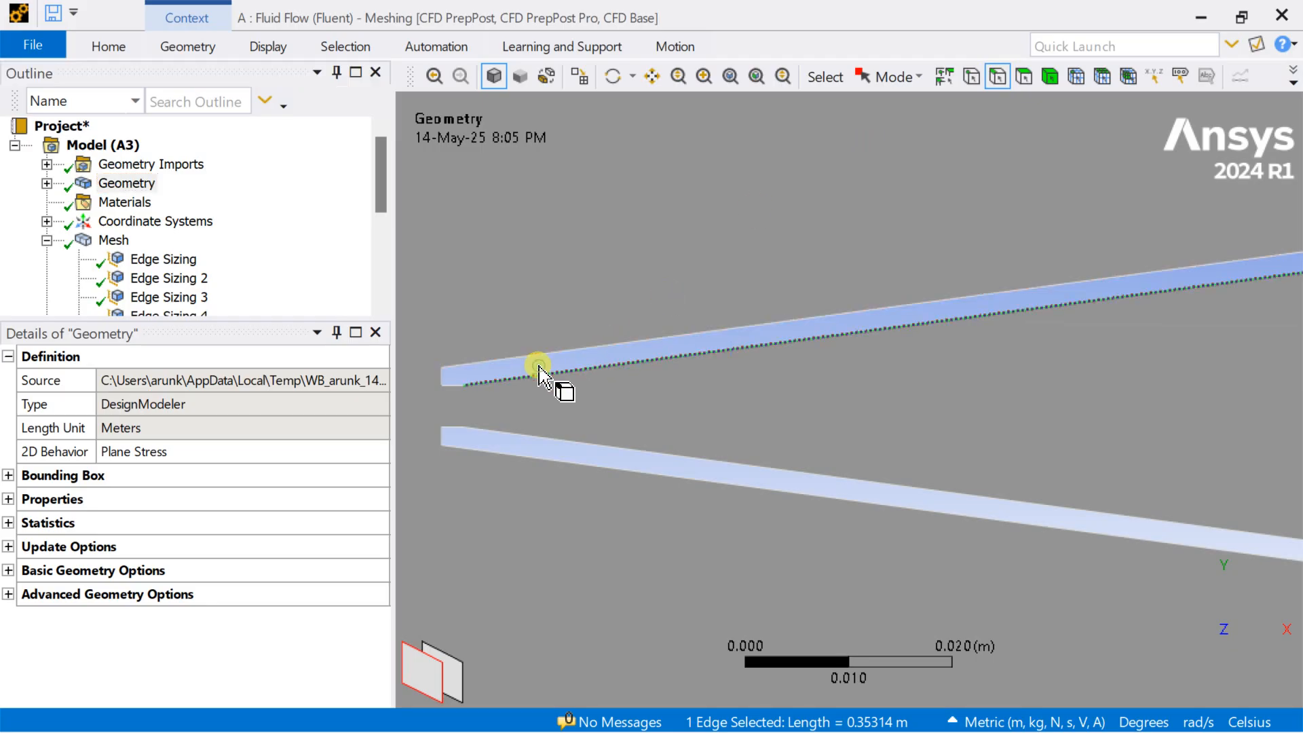
{"action": "left_click", "coordinate": [451, 381], "text": "ctrl"}
{"action": "left_click", "coordinate": [439, 373]}
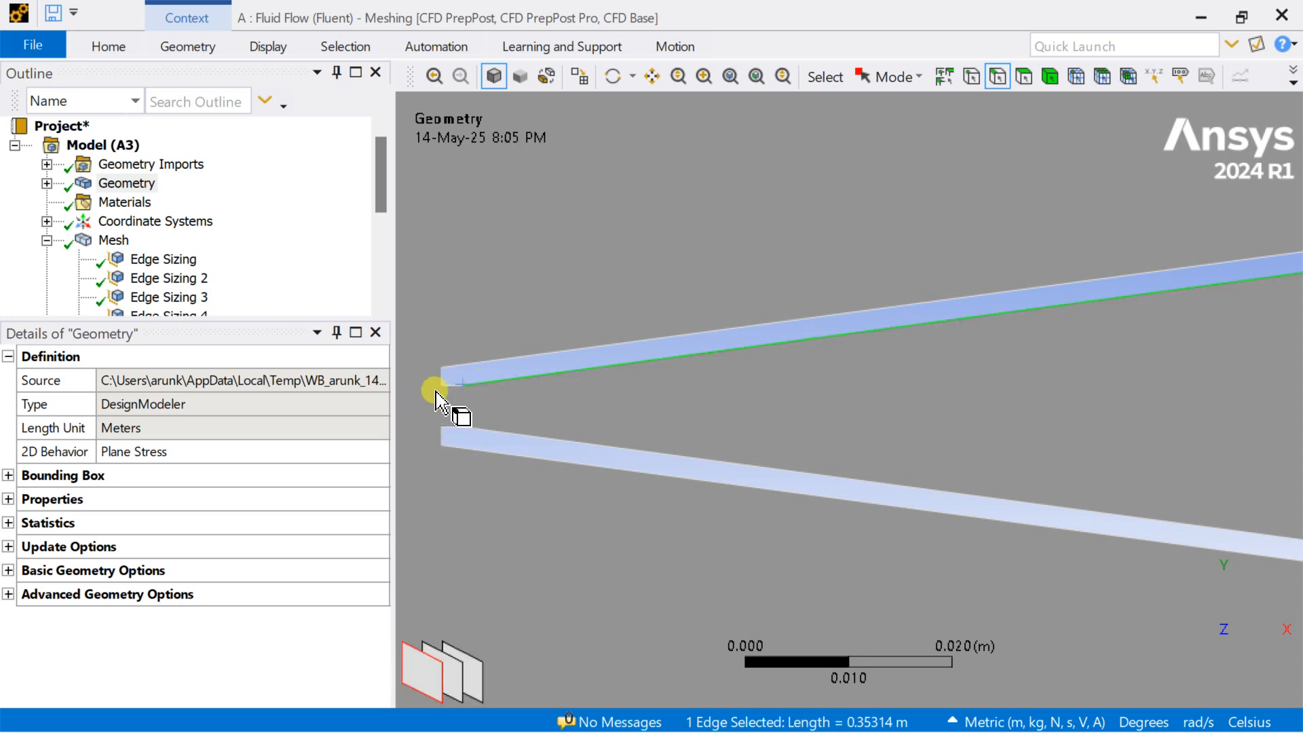
{"action": "scroll", "coordinate": [447, 381], "scroll_direction": "up", "scroll_amount": 3}
{"action": "middle_click_drag", "start_coordinate": [452, 381], "coordinate": [923, 397], "text": "ctrl"}
{"action": "scroll", "coordinate": [727, 407], "scroll_direction": "up", "scroll_amount": 3}
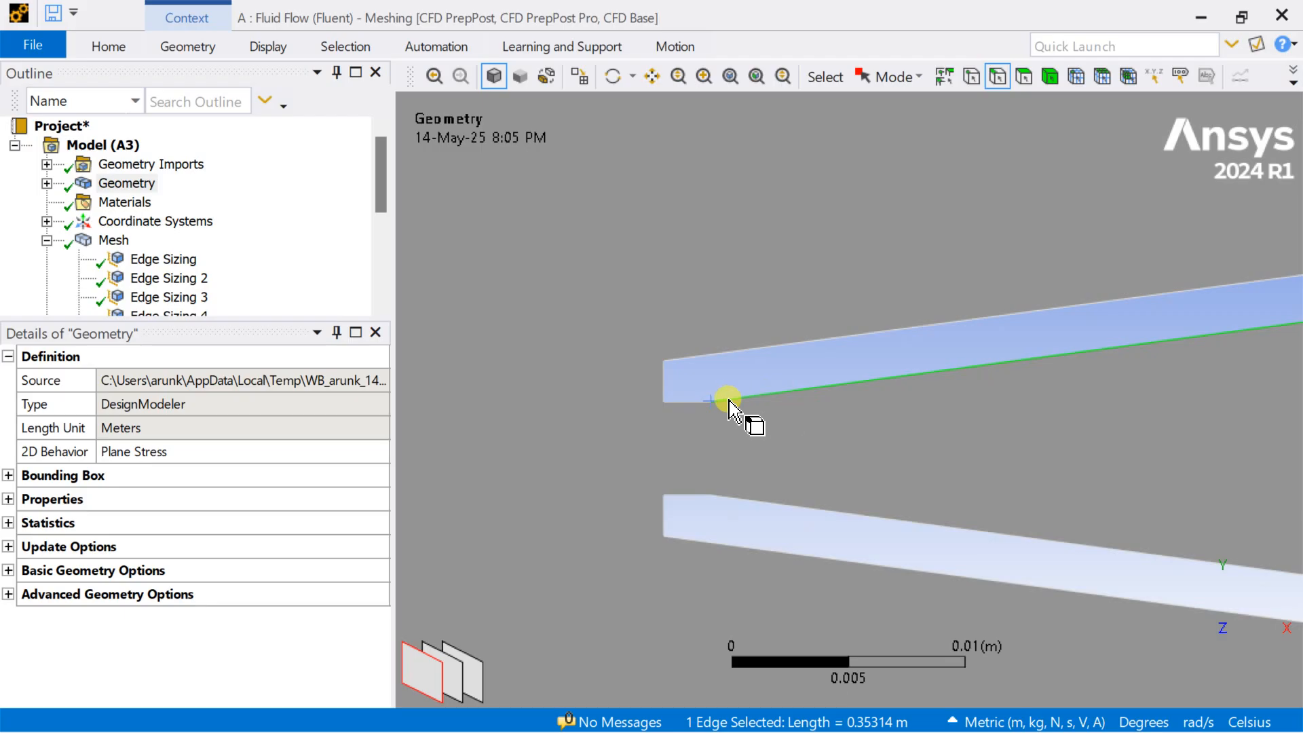
{"action": "left_click", "coordinate": [611, 380], "text": "ctrl"}
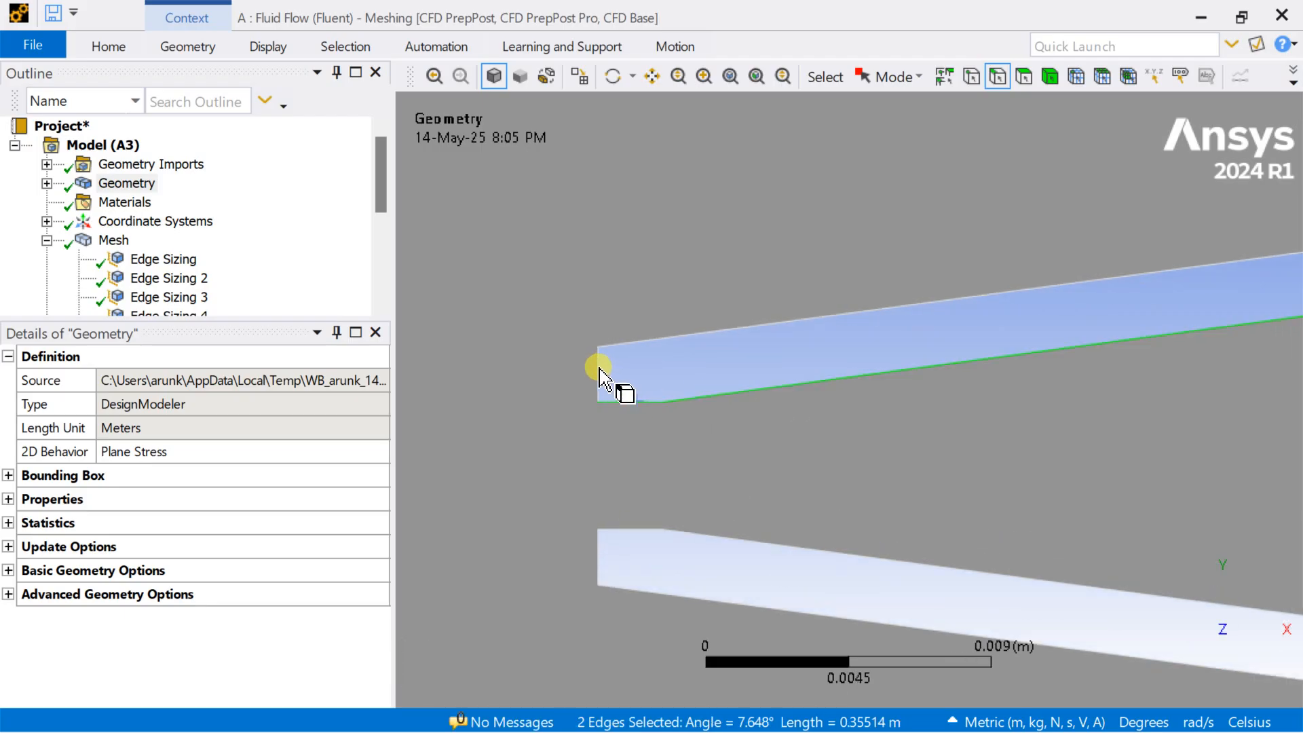
{"action": "left_click", "coordinate": [599, 370], "text": "ctrl"}
{"action": "left_click", "coordinate": [692, 338], "text": "ctrl"}
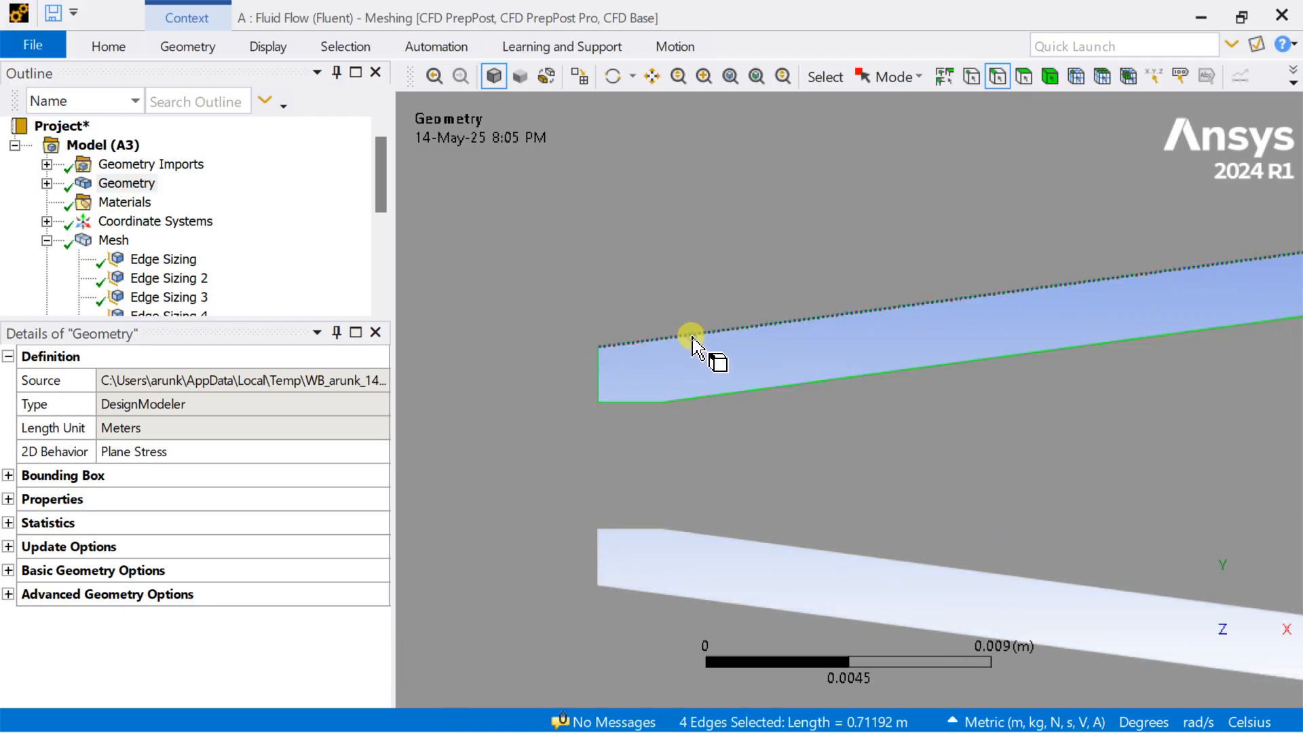
{"action": "left_click", "coordinate": [631, 529], "text": "ctrl"}
{"action": "left_click", "coordinate": [706, 536], "text": "ctrl"}
{"action": "left_click", "coordinate": [598, 560], "text": "ctrl"}
{"action": "left_click", "coordinate": [649, 594], "text": "ctrl"}
- Add the inner and outer edges of the upper body's two long horizontal walls to the edge selection
{"action": "scroll", "coordinate": [793, 485], "scroll_direction": "down", "scroll_amount": 15}
{"action": "middle_click_drag", "start_coordinate": [1154, 484], "coordinate": [526, 475], "text": "ctrl"}
{"action": "scroll", "coordinate": [624, 298], "scroll_direction": "up", "scroll_amount": 5}
{"action": "middle_click_drag", "start_coordinate": [624, 297], "coordinate": [765, 405], "text": "ctrl"}
{"action": "scroll", "coordinate": [760, 380], "scroll_direction": "up", "scroll_amount": 3}
{"action": "left_click", "coordinate": [738, 292], "text": "ctrl"}
{"action": "scroll", "coordinate": [726, 289], "scroll_direction": "up", "scroll_amount": 4}
{"action": "middle_click_drag", "start_coordinate": [654, 256], "coordinate": [801, 450], "text": "ctrl"}
{"action": "scroll", "coordinate": [804, 441], "scroll_direction": "up", "scroll_amount": 6}
{"action": "left_click", "coordinate": [808, 413], "text": "ctrl"}
{"action": "scroll", "coordinate": [733, 487], "scroll_direction": "down", "scroll_amount": 10}
{"action": "middle_click_drag", "start_coordinate": [865, 600], "coordinate": [811, 395], "text": "ctrl"}
{"action": "scroll", "coordinate": [814, 397], "scroll_direction": "up", "scroll_amount": 12}
{"action": "left_click", "coordinate": [832, 421], "text": "ctrl"}
{"action": "left_click", "coordinate": [843, 485], "text": "ctrl"}
{"action": "scroll", "coordinate": [678, 427], "scroll_direction": "down", "scroll_amount": 13}
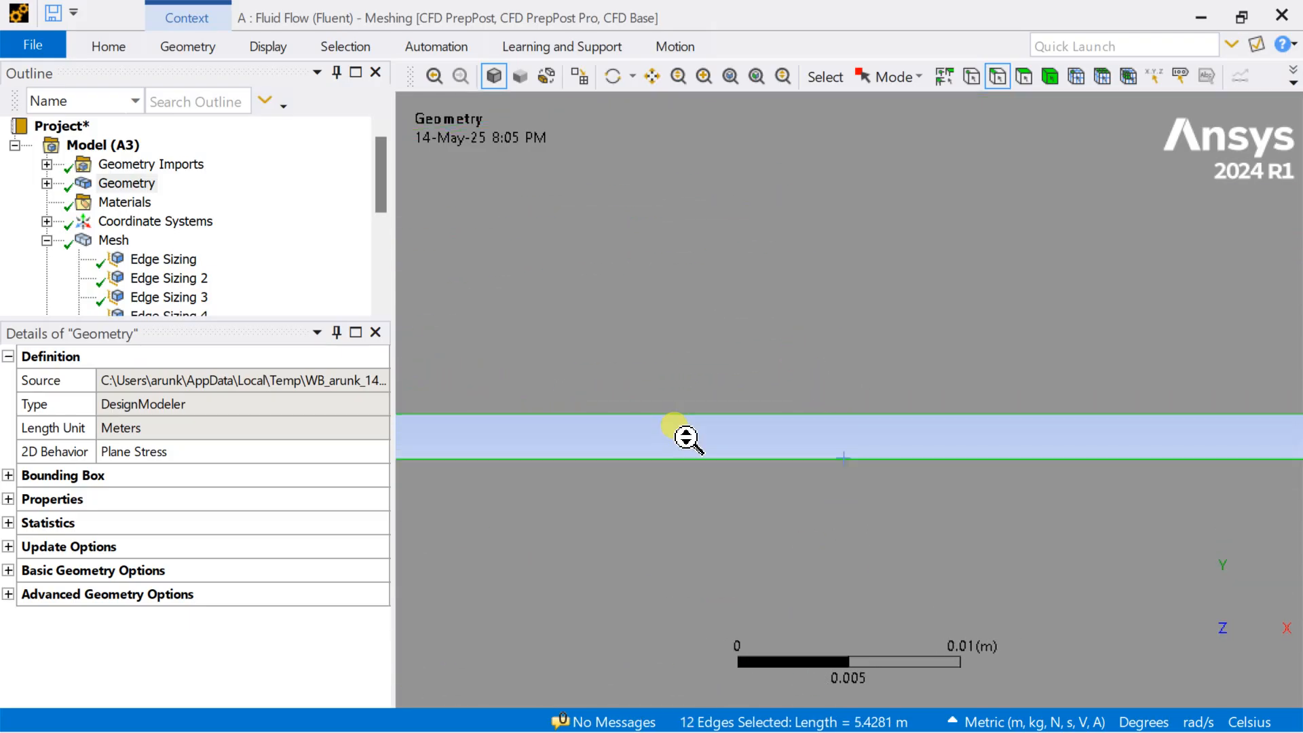
- Add the six edges of the upper body's rear wall, including the two short edges at its gap, to the selection
{"action": "middle_click_drag", "start_coordinate": [1004, 327], "coordinate": [447, 296], "text": "ctrl"}
{"action": "scroll", "coordinate": [924, 274], "scroll_direction": "up", "scroll_amount": 8}
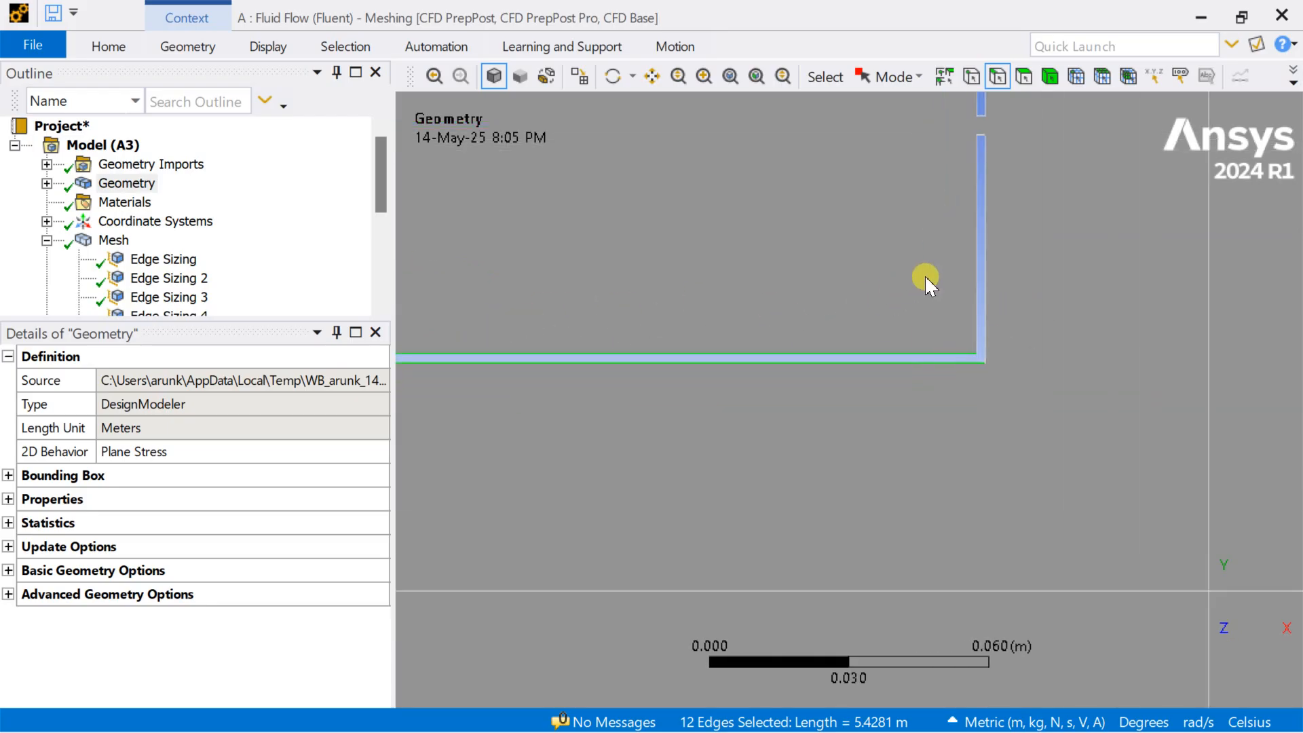
{"action": "middle_click_drag", "start_coordinate": [1058, 170], "coordinate": [700, 381], "text": "ctrl"}
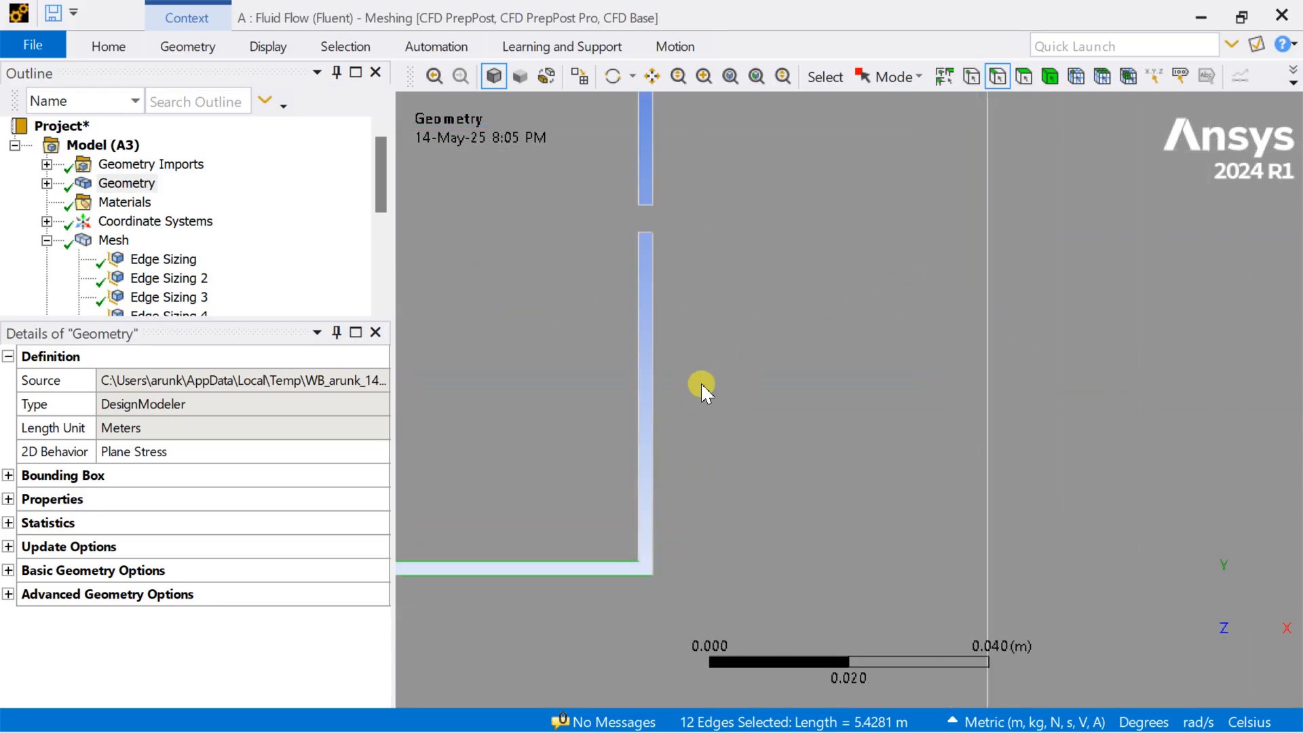
{"action": "left_click", "coordinate": [641, 406], "text": "ctrl"}
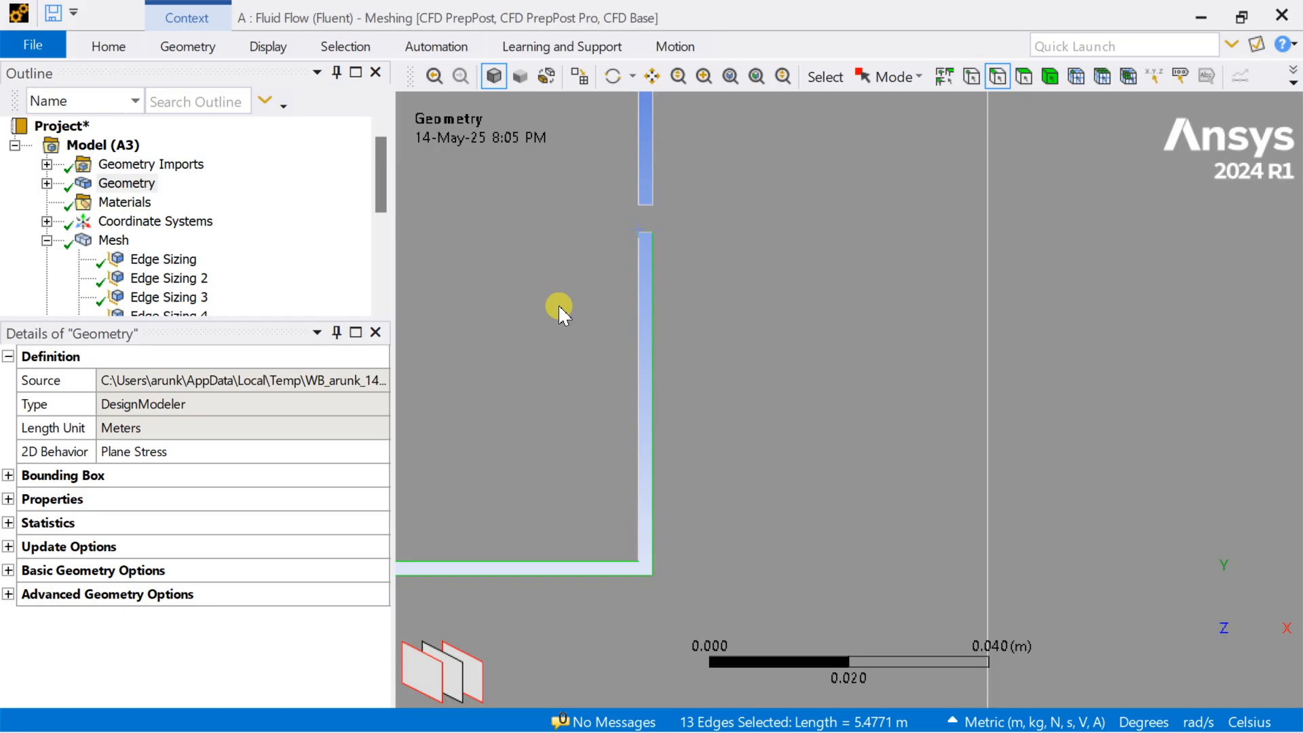
{"action": "middle_click_drag", "start_coordinate": [558, 304], "coordinate": [597, 453], "text": "ctrl"}
{"action": "left_click", "coordinate": [677, 453], "text": "ctrl"}
{"action": "scroll", "coordinate": [699, 462], "scroll_direction": "down", "scroll_amount": 3}
{"action": "scroll", "coordinate": [698, 463], "scroll_direction": "up", "scroll_amount": 9}
{"action": "middle_click_drag", "start_coordinate": [582, 350], "coordinate": [829, 458], "text": "ctrl"}
{"action": "scroll", "coordinate": [692, 474], "scroll_direction": "up", "scroll_amount": 4}
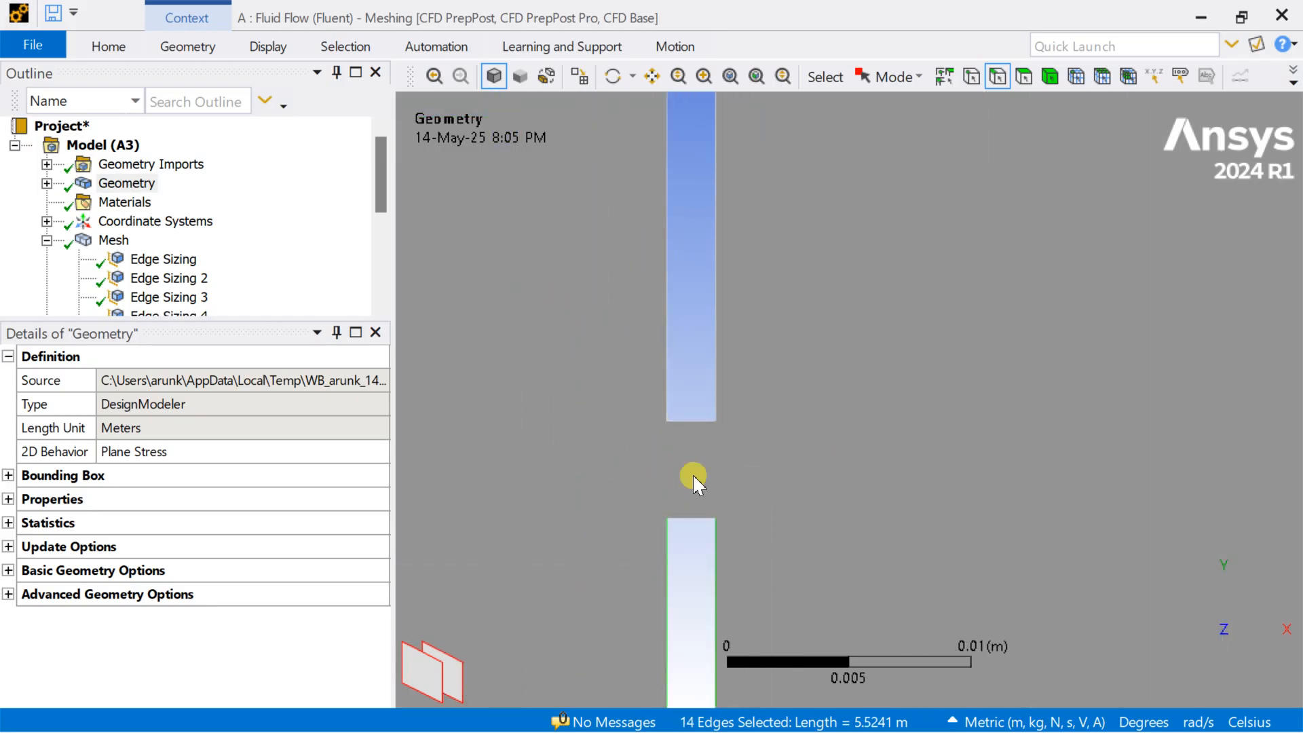
{"action": "left_click", "coordinate": [692, 519], "text": "ctrl"}
{"action": "left_click", "coordinate": [689, 421], "text": "ctrl"}
{"action": "left_click", "coordinate": [714, 384], "text": "ctrl"}
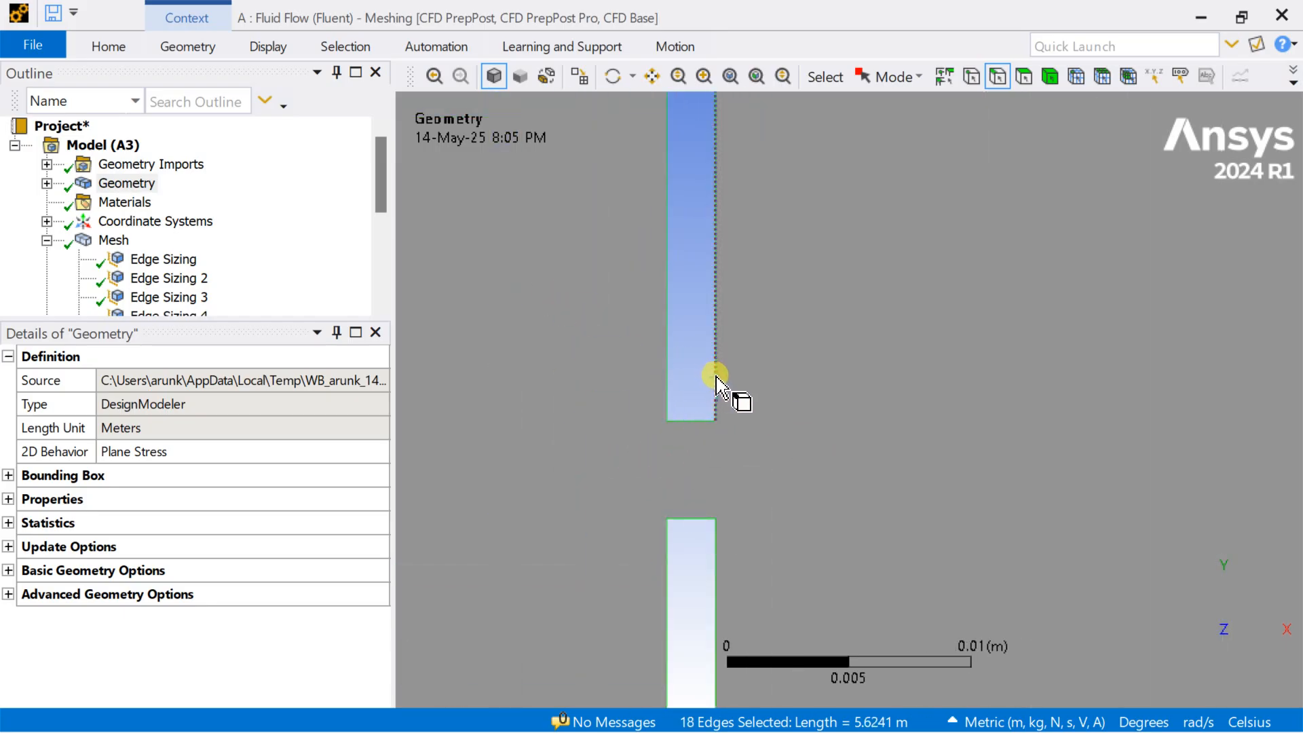
- Add the edges of both inclined walls and short ends at the lower body's pointed tip to the selection
{"action": "scroll", "coordinate": [746, 421], "scroll_direction": "down", "scroll_amount": 10}
{"action": "scroll", "coordinate": [611, 527], "scroll_direction": "down", "scroll_amount": 5}
{"action": "scroll", "coordinate": [707, 416], "scroll_direction": "up", "scroll_amount": 8}
{"action": "scroll", "coordinate": [852, 535], "scroll_direction": "up", "scroll_amount": 8}
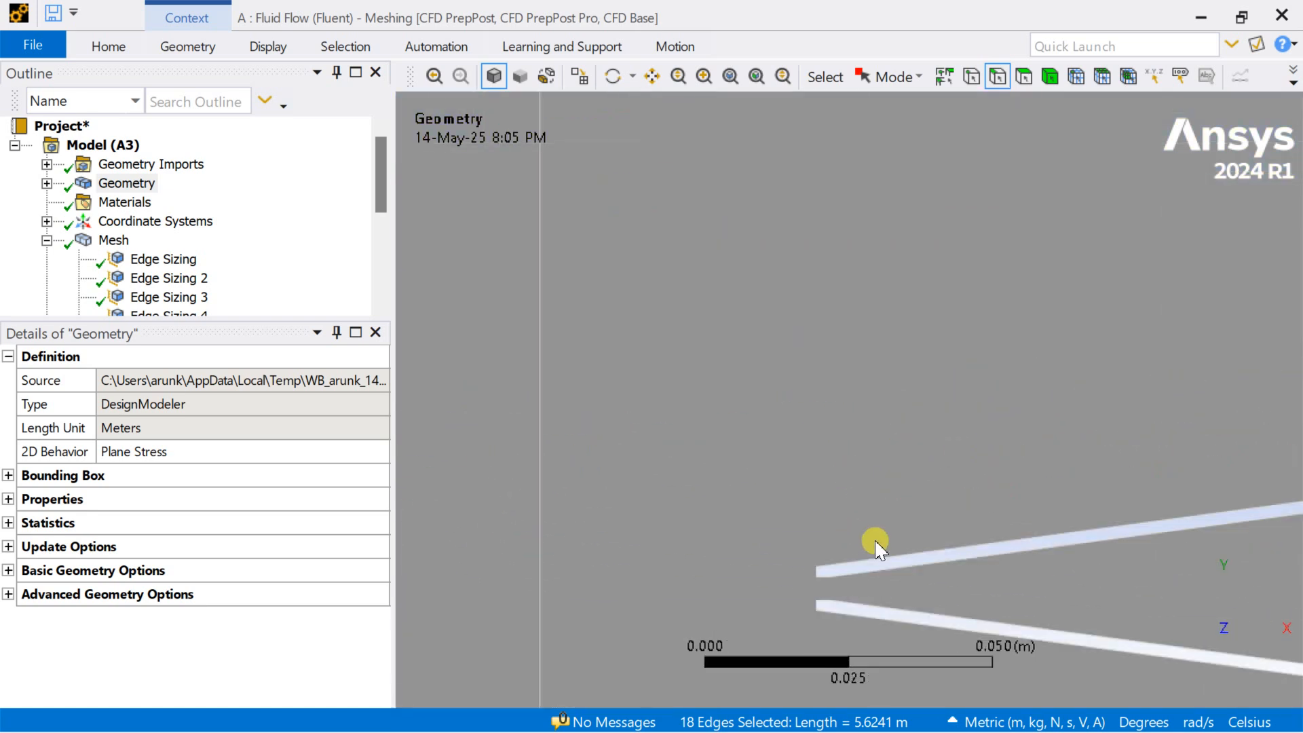
{"action": "left_click_drag", "start_coordinate": [714, 431], "coordinate": [708, 428], "text": "ctrl"}
{"action": "scroll", "coordinate": [711, 429], "scroll_direction": "up", "scroll_amount": 2}
{"action": "left_click", "coordinate": [611, 390], "text": "ctrl"}
{"action": "left_click", "coordinate": [631, 362], "text": "ctrl"}
{"action": "left_click", "coordinate": [678, 614], "text": "ctrl"}
{"action": "left_click", "coordinate": [709, 615], "text": "ctrl"}
{"action": "left_click", "coordinate": [612, 649], "text": "ctrl"}
{"action": "middle_click_drag", "start_coordinate": [613, 651], "coordinate": [612, 469], "text": "ctrl"}
{"action": "left_click", "coordinate": [693, 521], "text": "ctrl"}
- Add the inner and outer edges of the lower body's two long horizontal walls to the selection
{"action": "scroll", "coordinate": [746, 520], "scroll_direction": "down", "scroll_amount": 8}
{"action": "scroll", "coordinate": [799, 180], "scroll_direction": "up", "scroll_amount": 4}
{"action": "middle_click_drag", "start_coordinate": [799, 180], "coordinate": [814, 414], "text": "ctrl"}
{"action": "scroll", "coordinate": [794, 339], "scroll_direction": "up", "scroll_amount": 5}
{"action": "left_click", "coordinate": [750, 232], "text": "ctrl"}
{"action": "left_click", "coordinate": [764, 281], "text": "ctrl"}
{"action": "scroll", "coordinate": [782, 341], "scroll_direction": "down", "scroll_amount": 3}
{"action": "scroll", "coordinate": [782, 341], "scroll_direction": "down", "scroll_amount": 5}
{"action": "scroll", "coordinate": [913, 517], "scroll_direction": "up", "scroll_amount": 5}
{"action": "middle_click_drag", "start_coordinate": [913, 517], "coordinate": [911, 353], "text": "ctrl"}
{"action": "scroll", "coordinate": [909, 359], "scroll_direction": "up", "scroll_amount": 4}
{"action": "left_click", "coordinate": [910, 322], "text": "ctrl"}
{"action": "left_click", "coordinate": [909, 396], "text": "ctrl"}
{"action": "scroll", "coordinate": [913, 407], "scroll_direction": "down", "scroll_amount": 10}
- Add the six edges of the lower body's rear wall, including the two short edges at its gap, to the selection
{"action": "scroll", "coordinate": [1187, 386], "scroll_direction": "up", "scroll_amount": 5}
{"action": "middle_click_drag", "start_coordinate": [1197, 408], "coordinate": [719, 421], "text": "ctrl"}
{"action": "scroll", "coordinate": [704, 410], "scroll_direction": "up", "scroll_amount": 5}
{"action": "left_click", "coordinate": [852, 409], "text": "ctrl"}
{"action": "left_click", "coordinate": [808, 410], "text": "ctrl"}
{"action": "scroll", "coordinate": [884, 400], "scroll_direction": "down", "scroll_amount": 3}
{"action": "middle_click_drag", "start_coordinate": [894, 339], "coordinate": [903, 548], "text": "ctrl"}
{"action": "scroll", "coordinate": [904, 529], "scroll_direction": "up", "scroll_amount": 4}
{"action": "left_click", "coordinate": [895, 254], "text": "ctrl"}
{"action": "left_click", "coordinate": [848, 244], "text": "ctrl"}
{"action": "left_click", "coordinate": [871, 291], "text": "ctrl"}
{"action": "left_click", "coordinate": [874, 388], "text": "ctrl"}
{"action": "scroll", "coordinate": [932, 396], "scroll_direction": "down", "scroll_amount": 10}
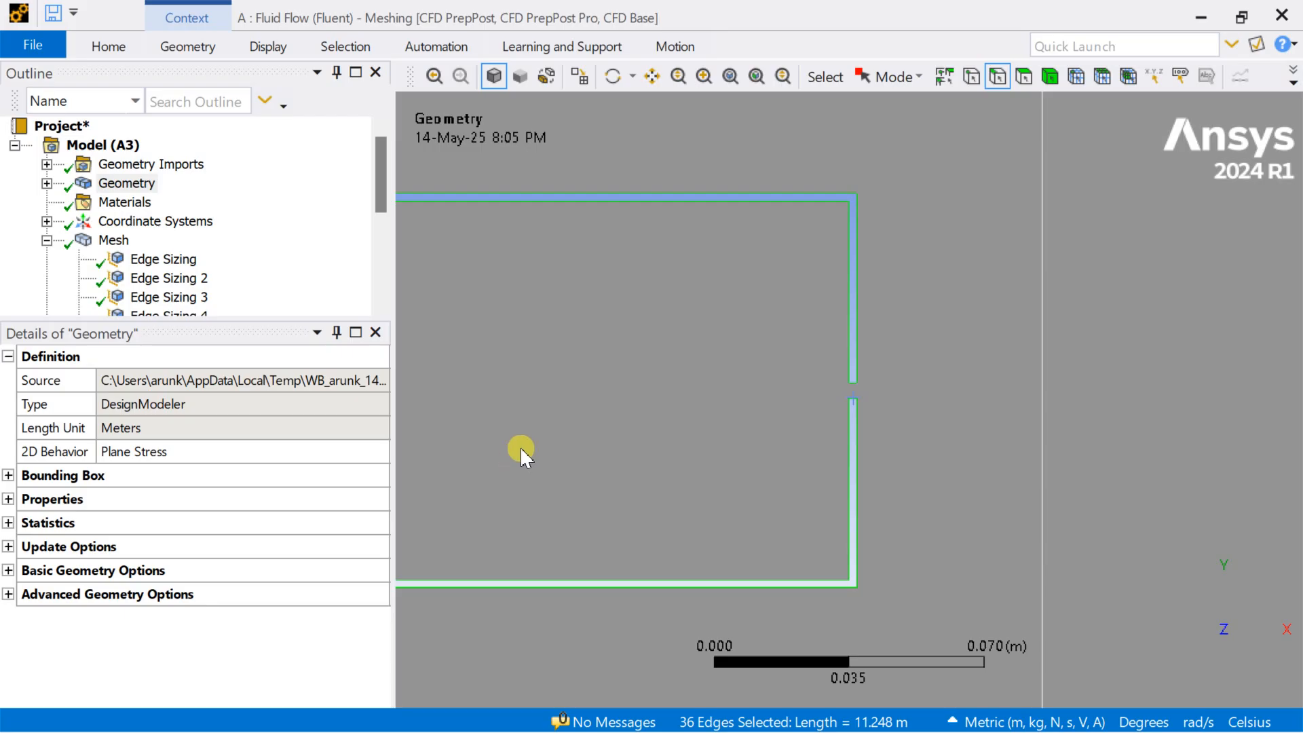
- Create a named selection "pipe_wall" from the selected wall edges of both bodies
{"action": "right_click", "coordinate": [860, 279]}
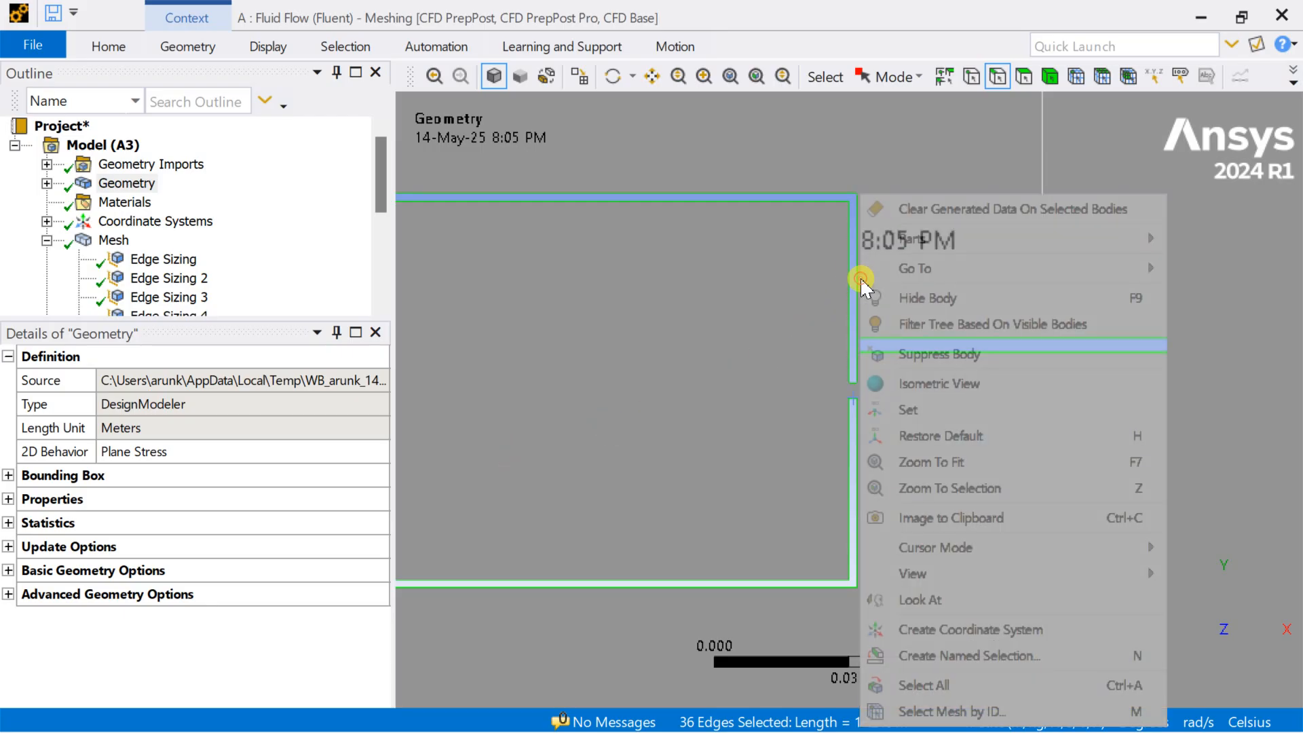
{"action": "left_click", "coordinate": [963, 653]}
{"action": "type", "text": "pipe_wall"}
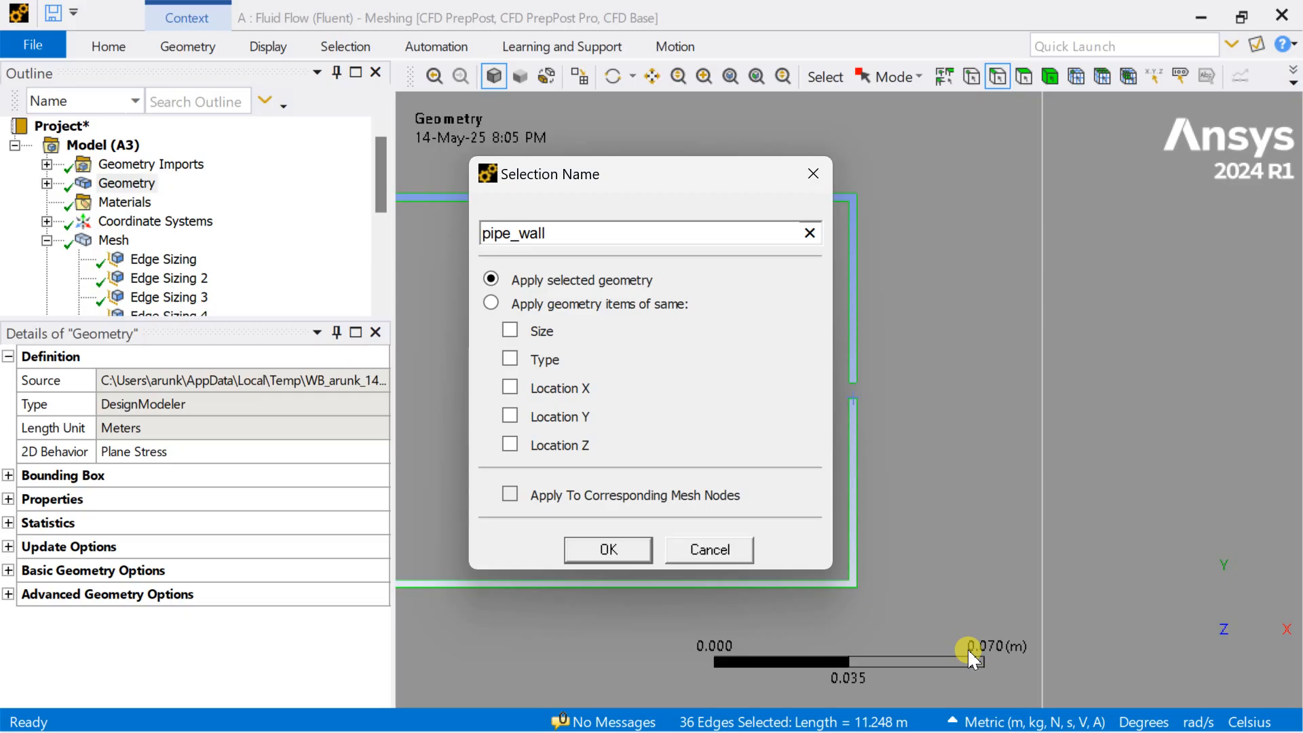
{"action": "key", "text": "Return"}
- Display the mesh of the whole domain again and update it to translate it to Fluent
{"action": "scroll", "coordinate": [1015, 473], "scroll_direction": "down", "scroll_amount": 6}
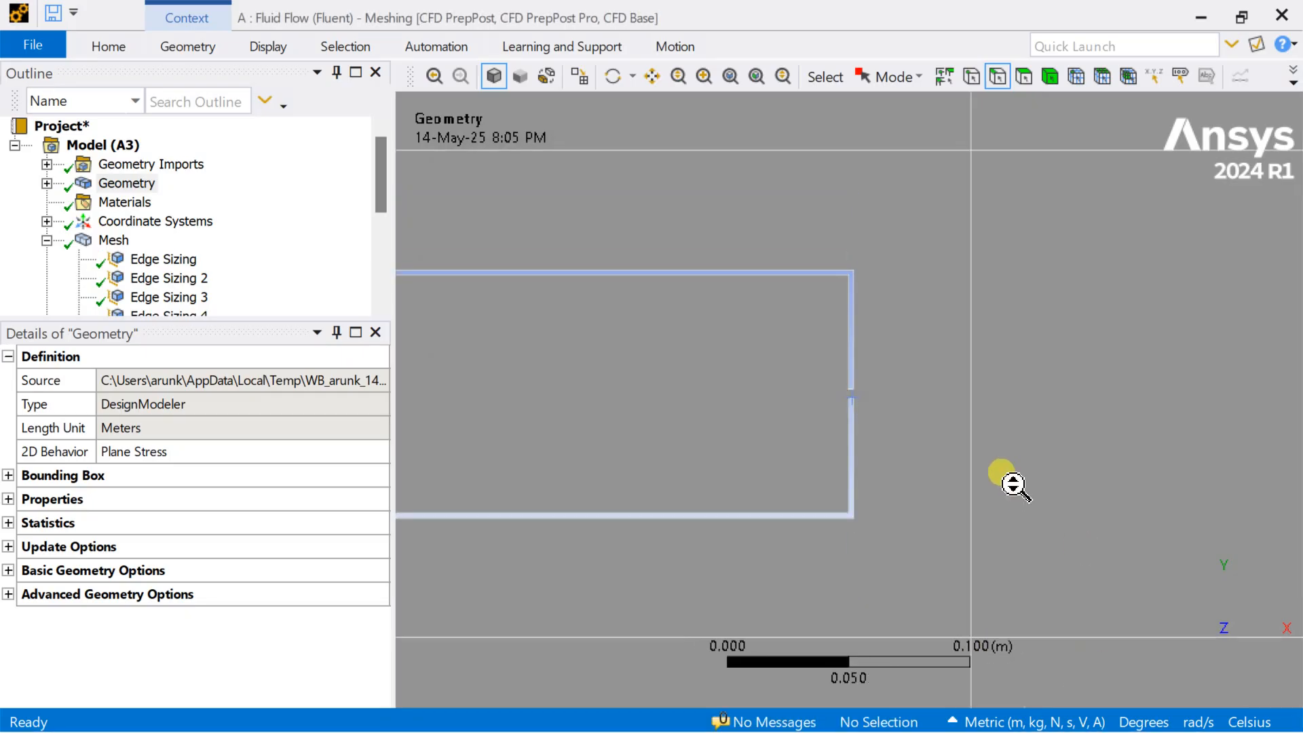
{"action": "scroll", "coordinate": [1015, 473], "scroll_direction": "down", "scroll_amount": 5}
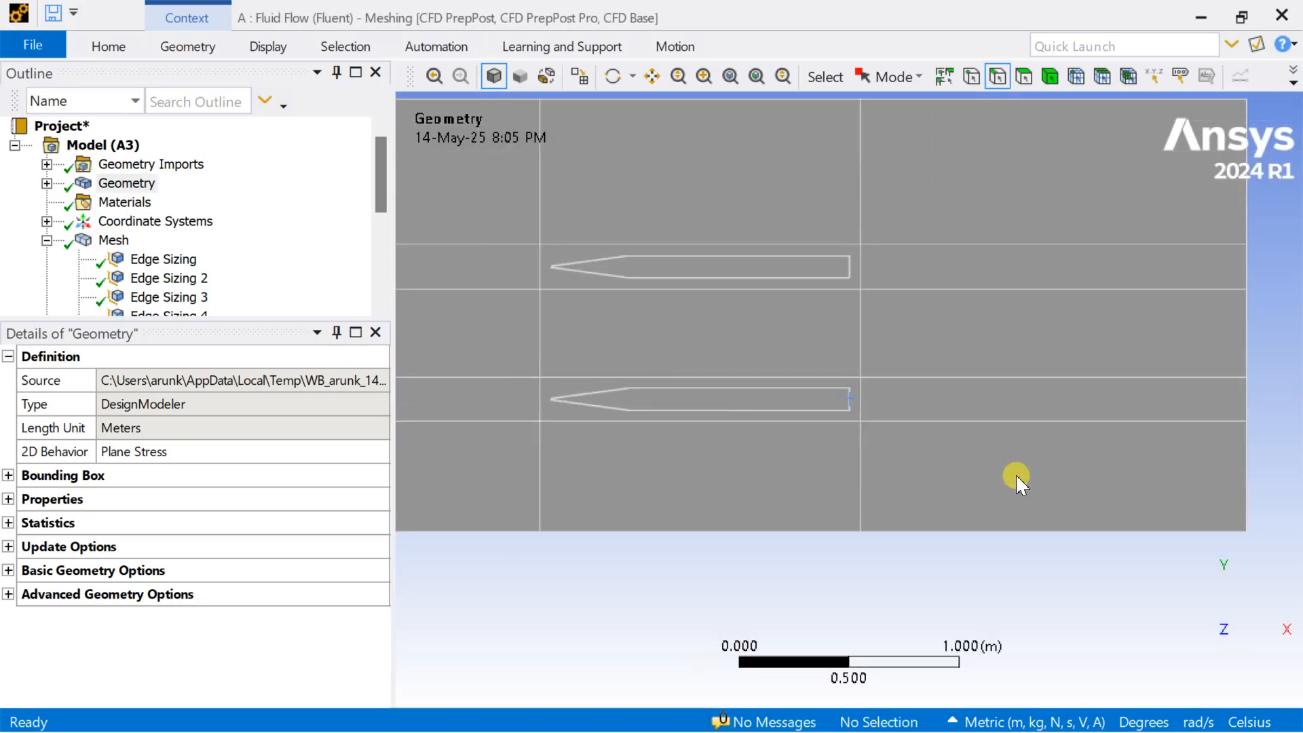
{"action": "scroll", "coordinate": [224, 298], "scroll_direction": "down", "scroll_amount": 1}
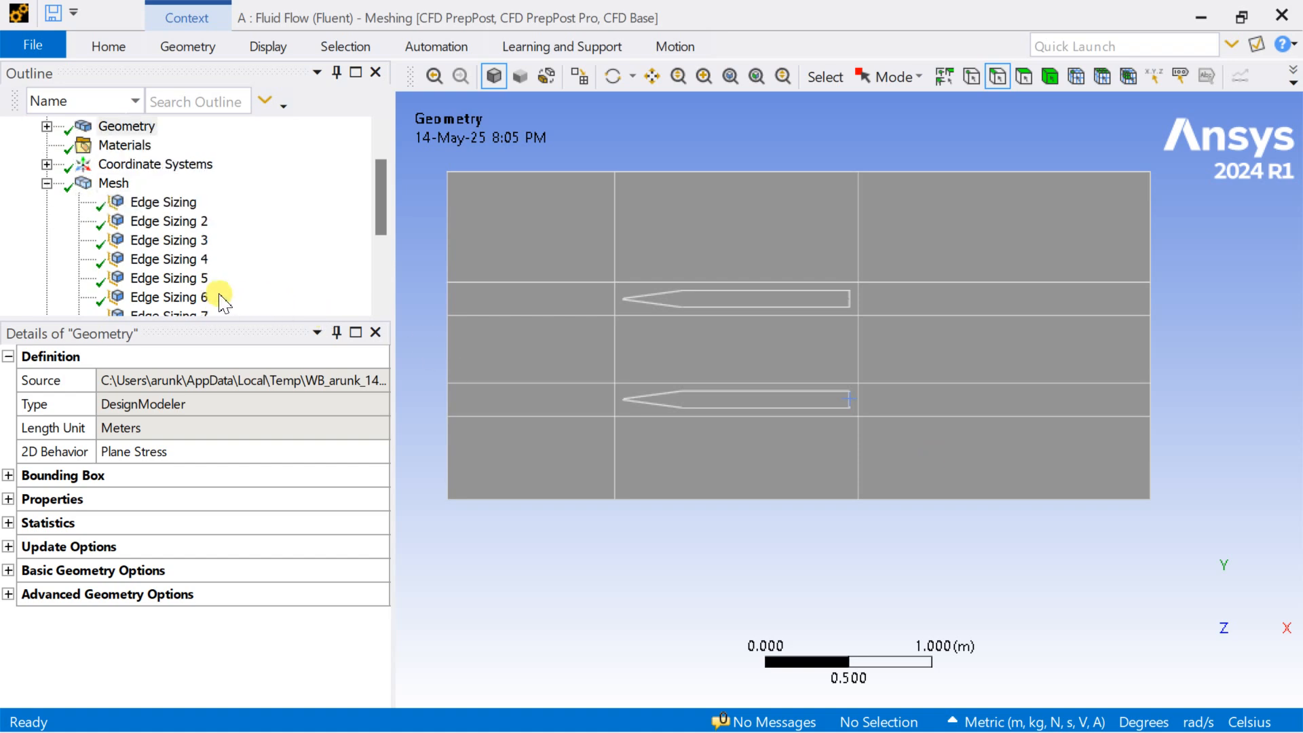
{"action": "left_click", "coordinate": [112, 184]}
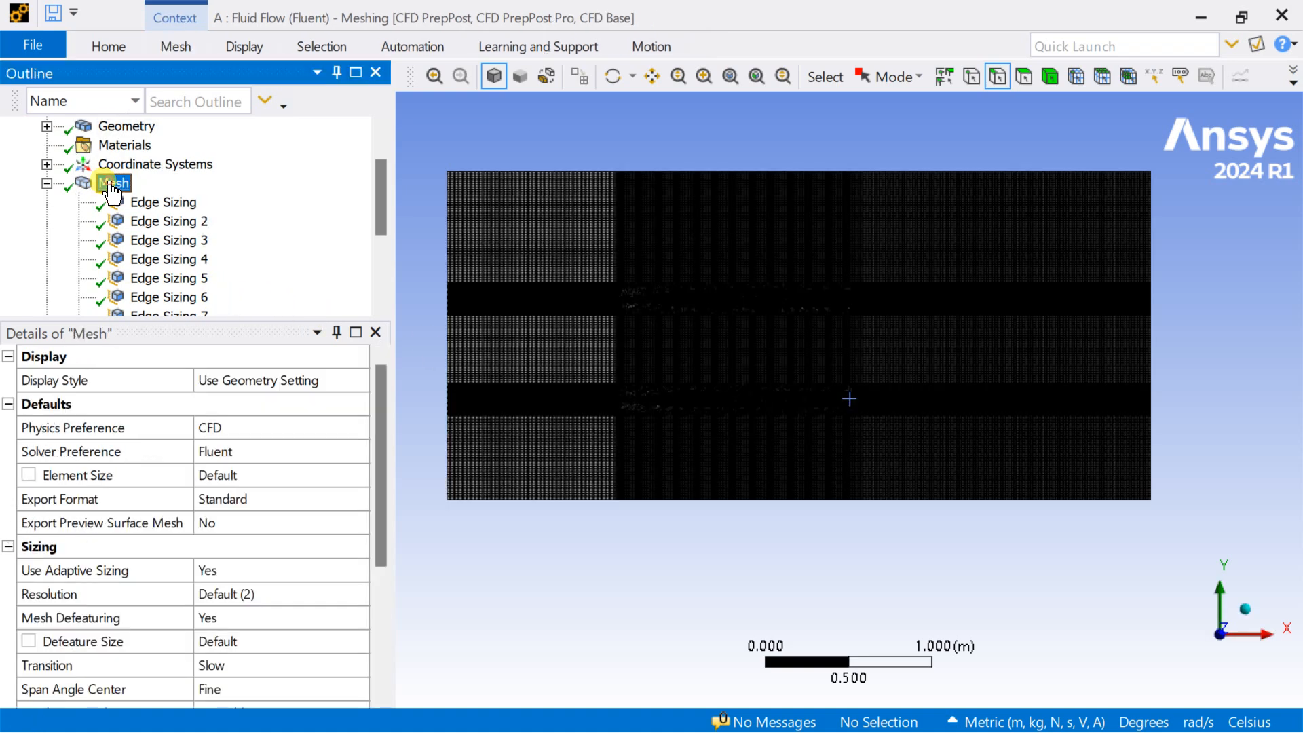
{"action": "right_click", "coordinate": [112, 186]}
{"action": "left_click", "coordinate": [164, 226]}
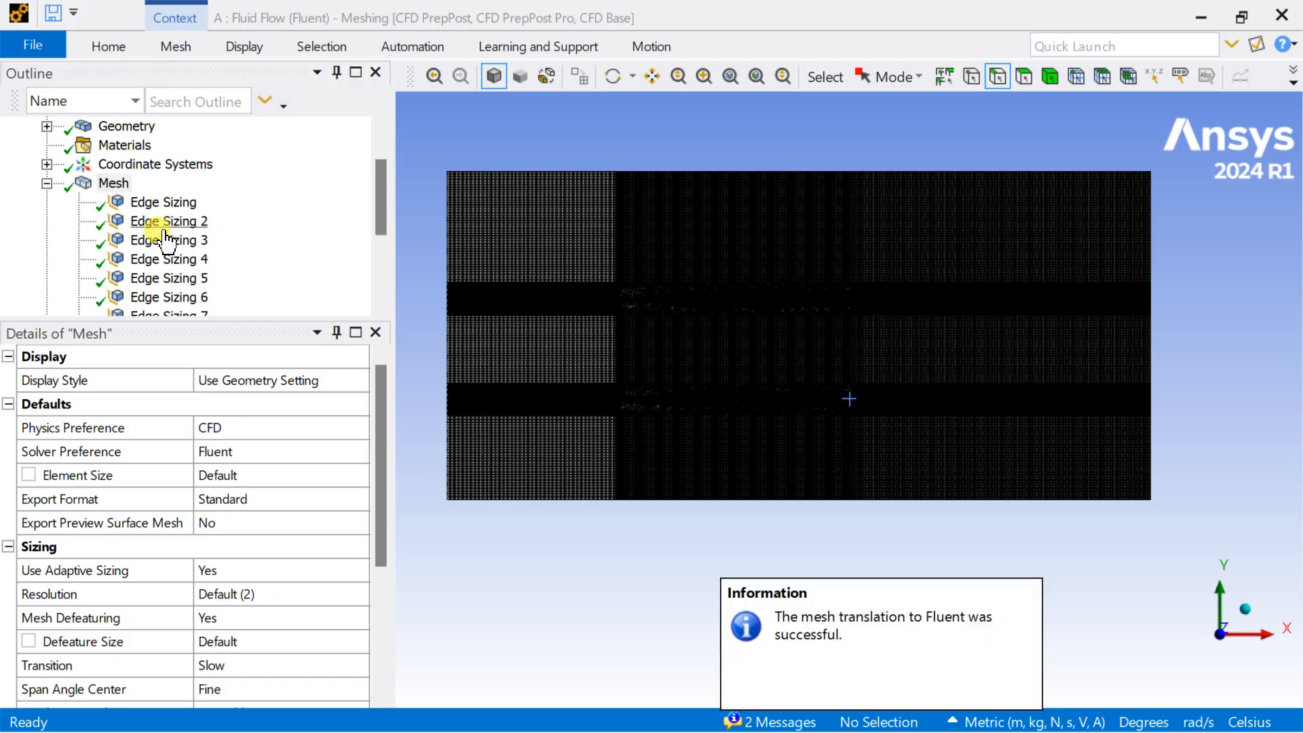
- Open the Fluent setup of the Fluid Flow system with double precision enabled and start the solver
{"action": "scroll", "coordinate": [552, 238], "scroll_direction": "up", "scroll_amount": 4}
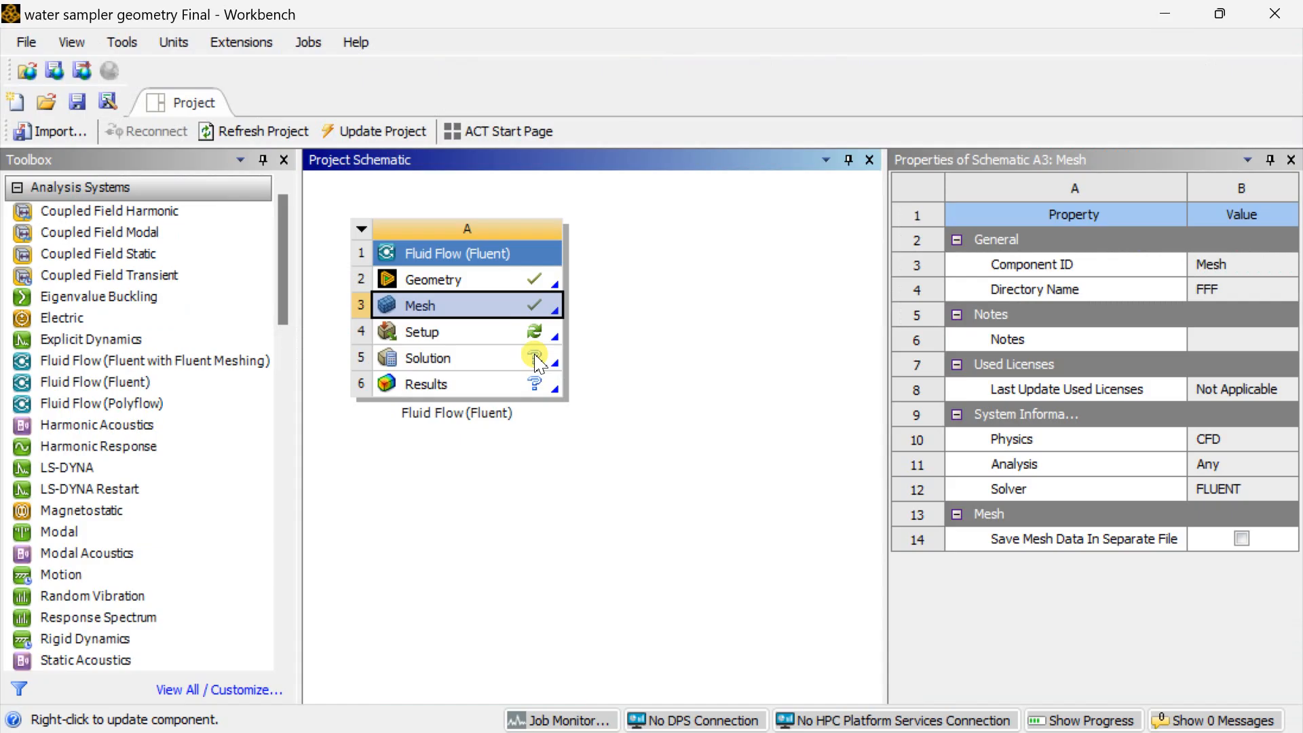
{"action": "left_click", "coordinate": [513, 331]}
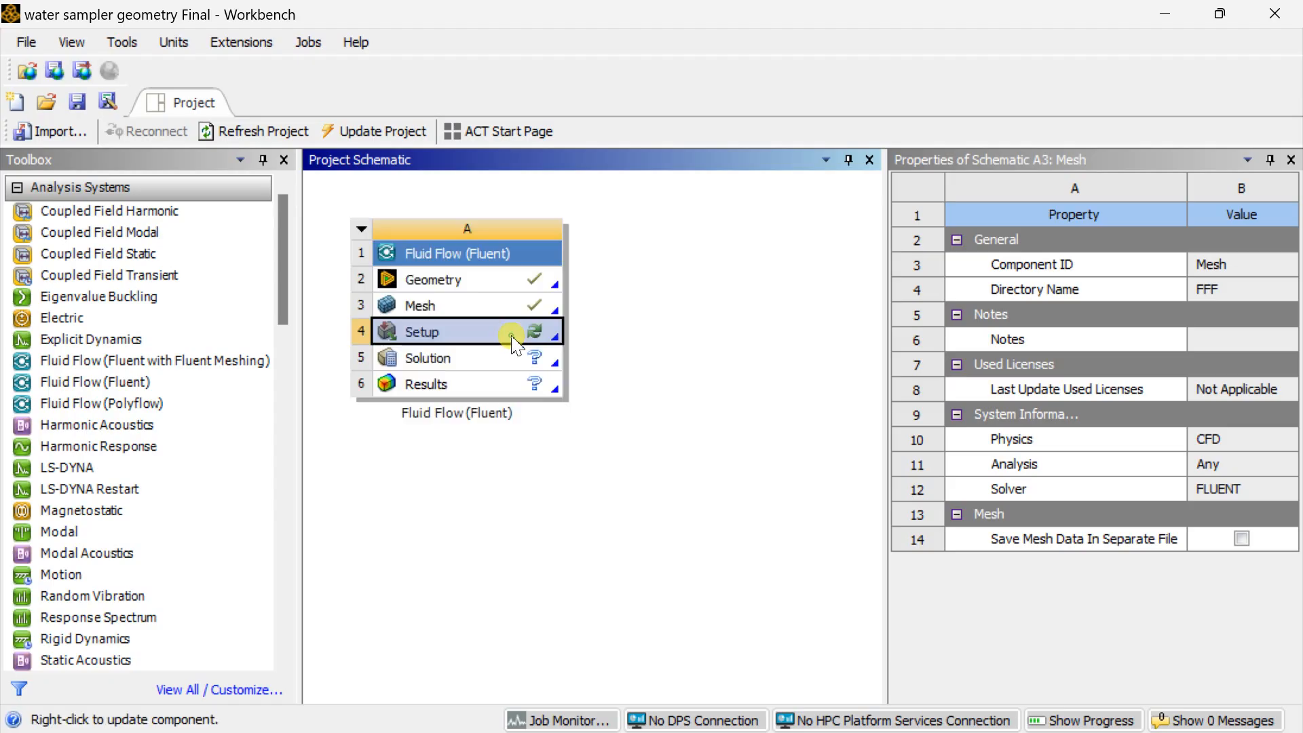
{"action": "right_click", "coordinate": [513, 337]}
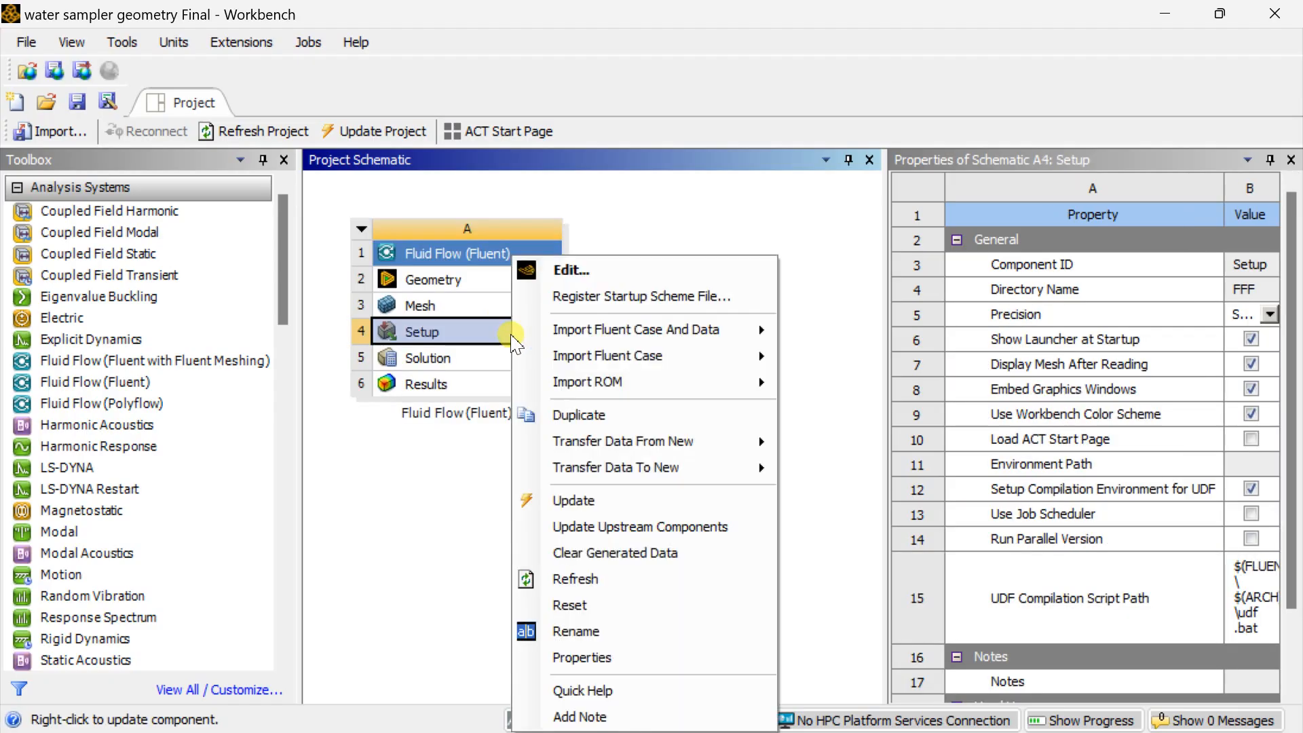
{"action": "left_click", "coordinate": [605, 270]}
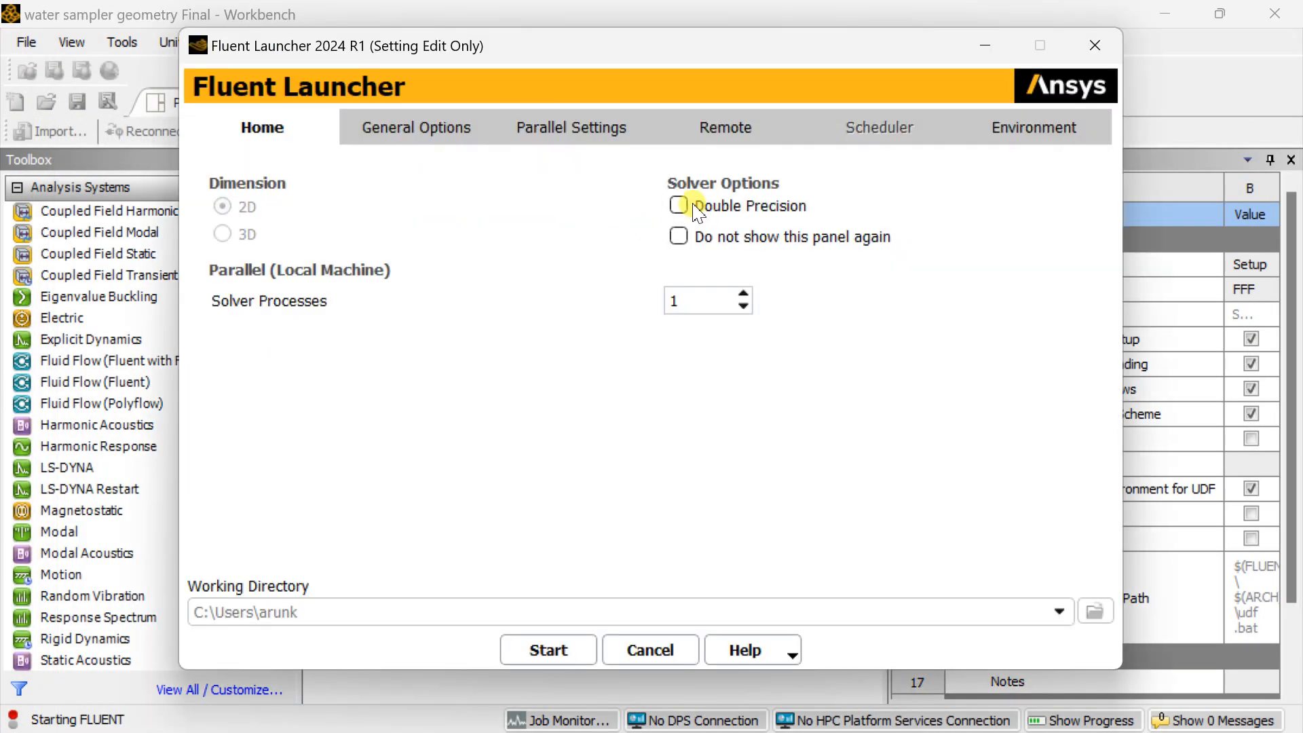
{"action": "left_click", "coordinate": [678, 205]}
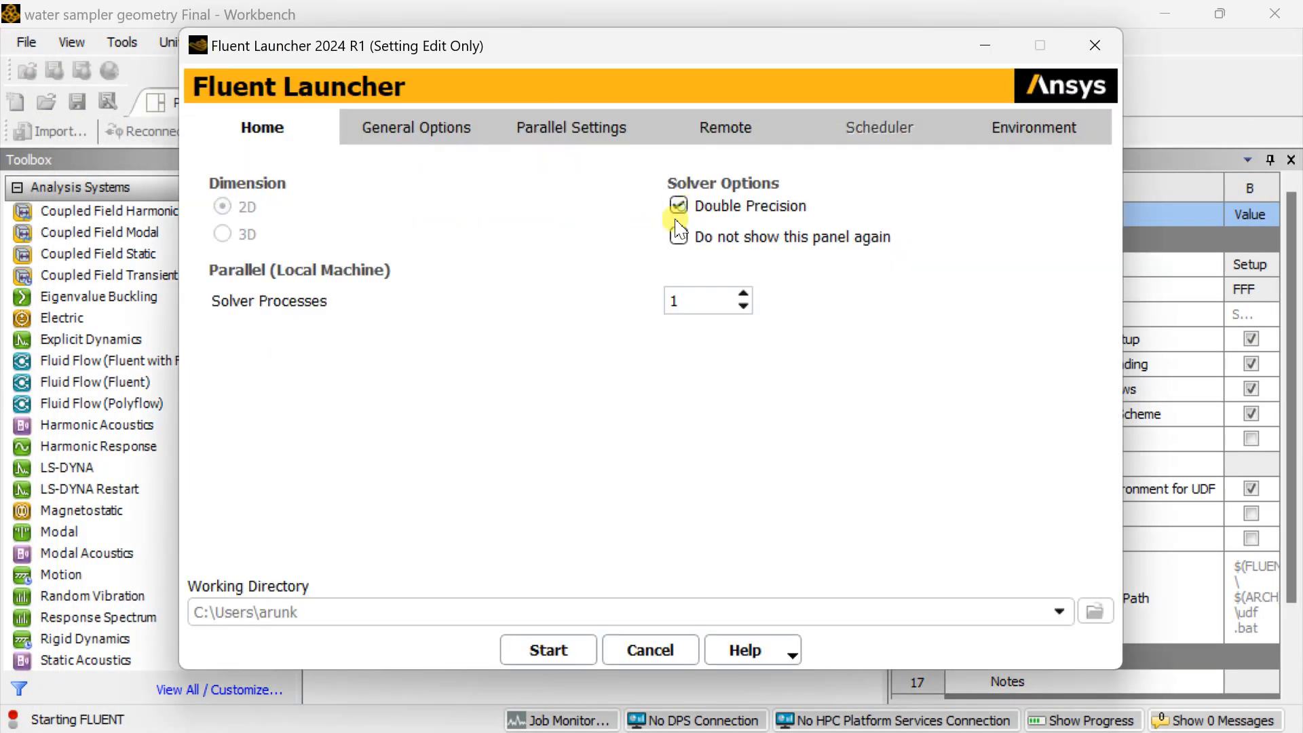
{"action": "left_click", "coordinate": [567, 650]}
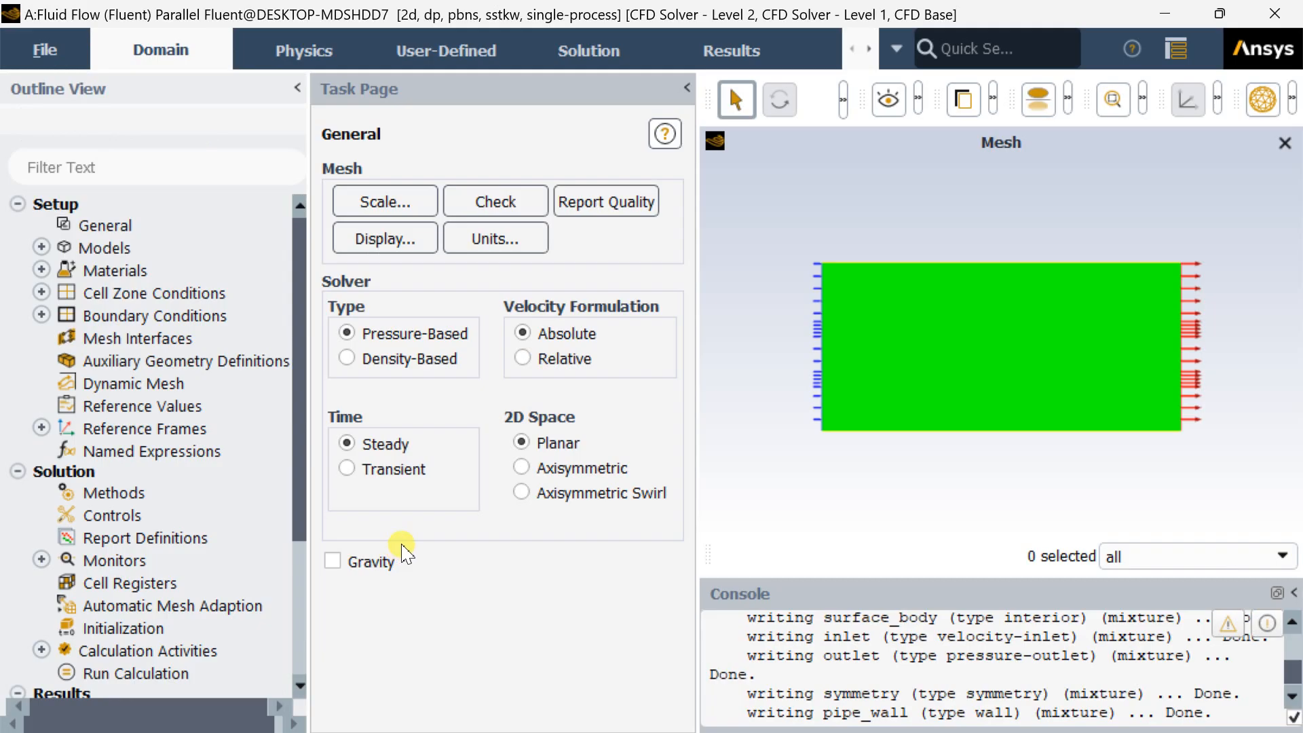
- Check the turbulence model options in the viscous model settings, including the k-omega variant and near-wall treatment
{"action": "double_click", "coordinate": [192, 253]}
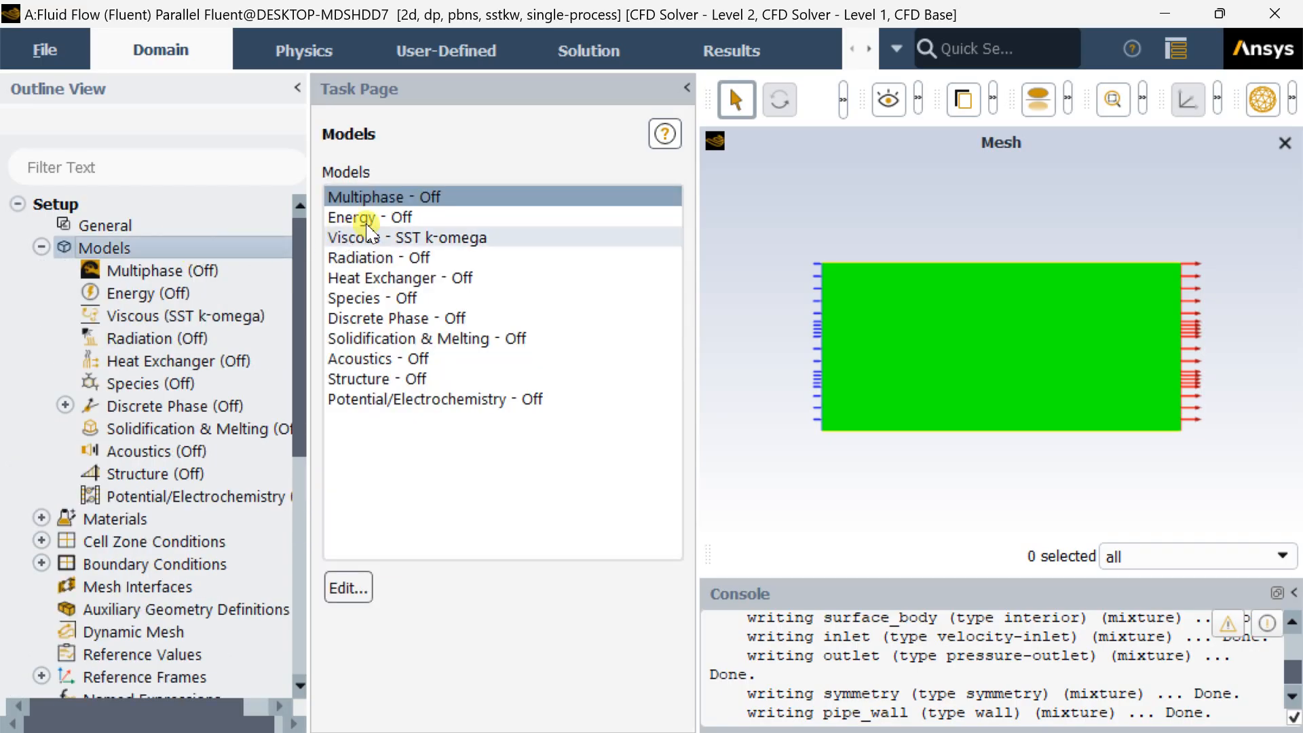
{"action": "double_click", "coordinate": [418, 242]}
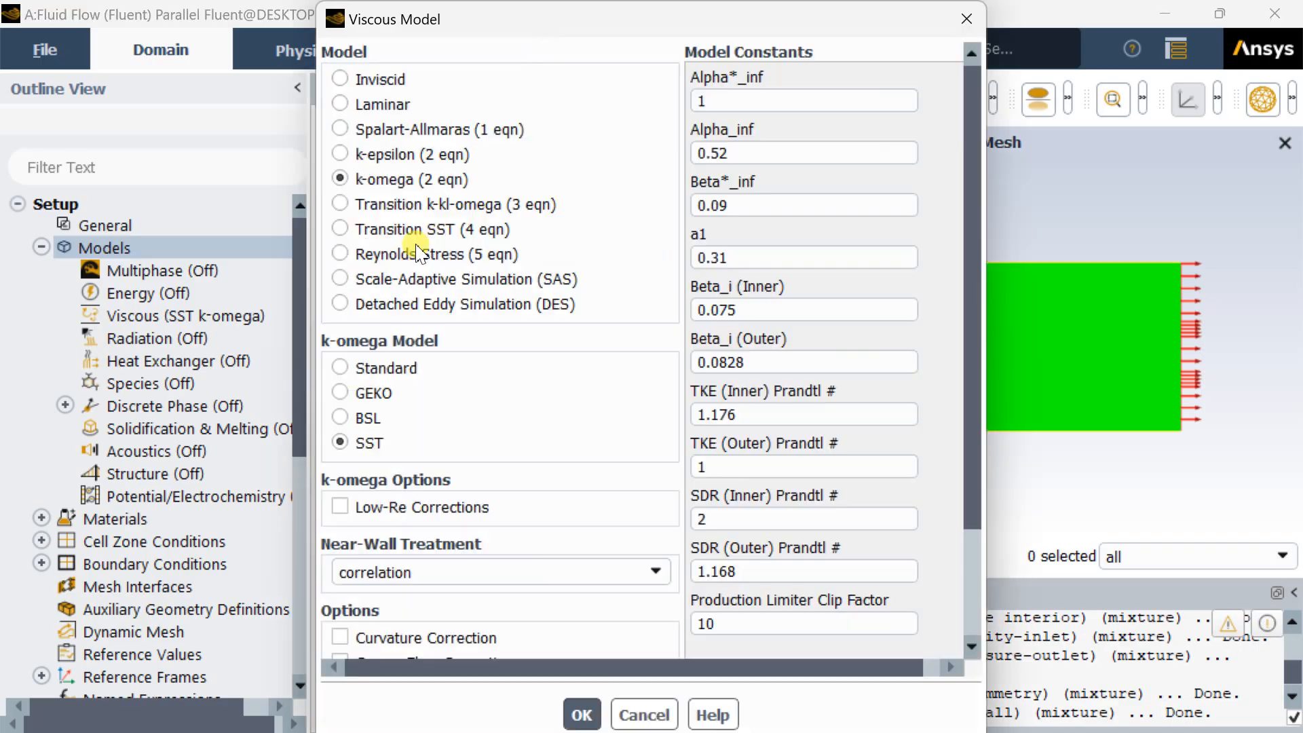
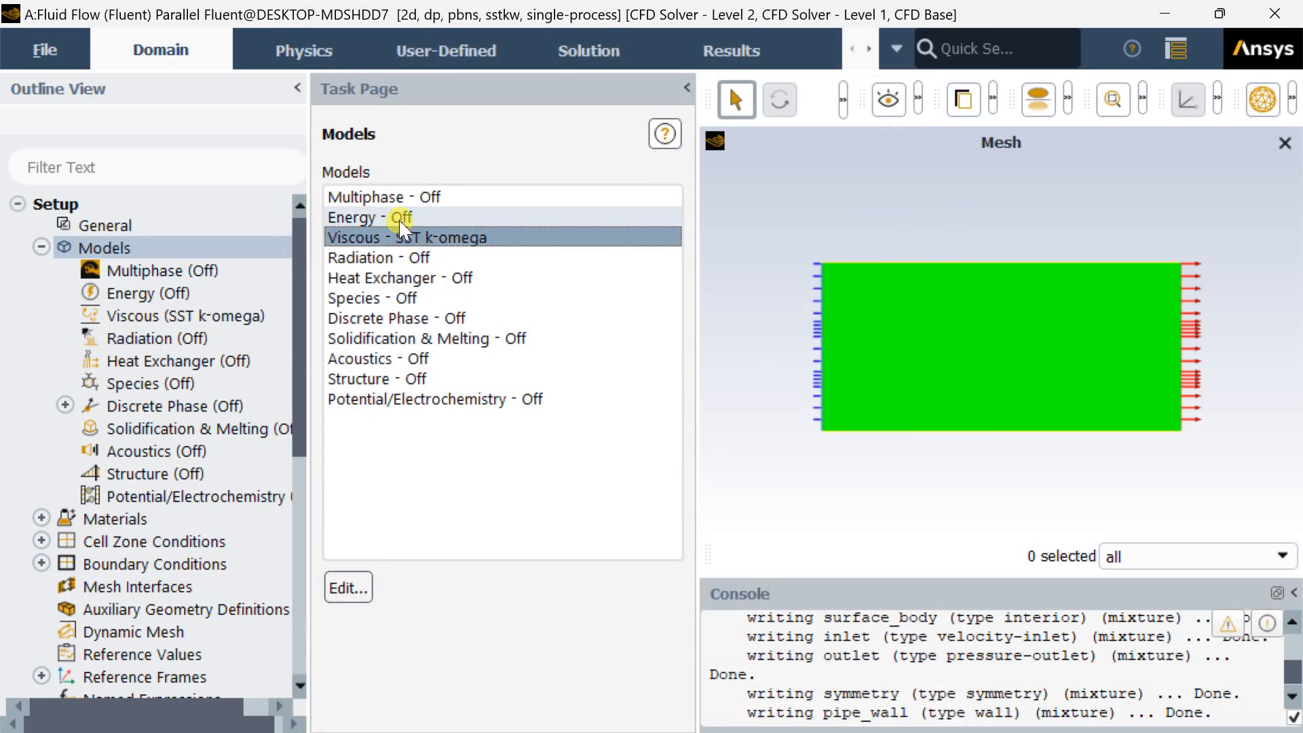
{"action": "left_click", "coordinate": [42, 247]}
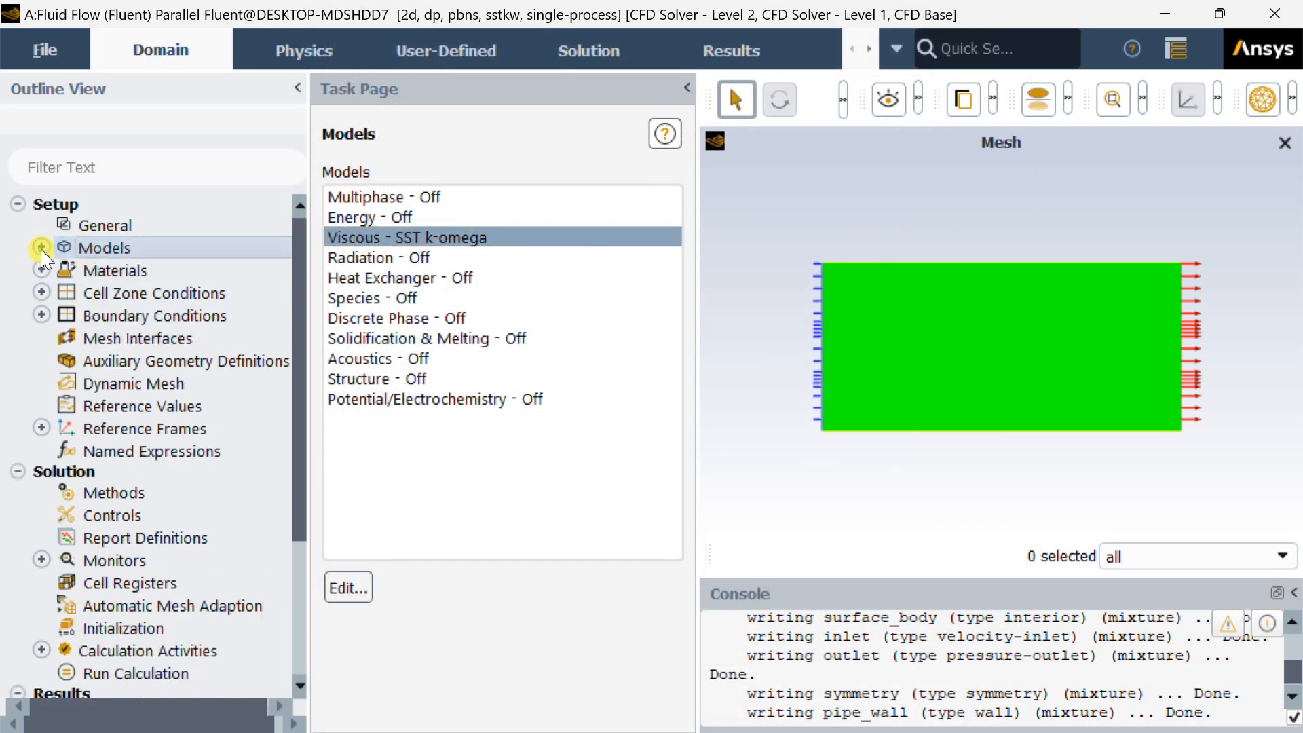
- Copy the fluid material water-liquid (h2o<l>) from the Fluent database into the case materials
{"action": "double_click", "coordinate": [85, 272]}
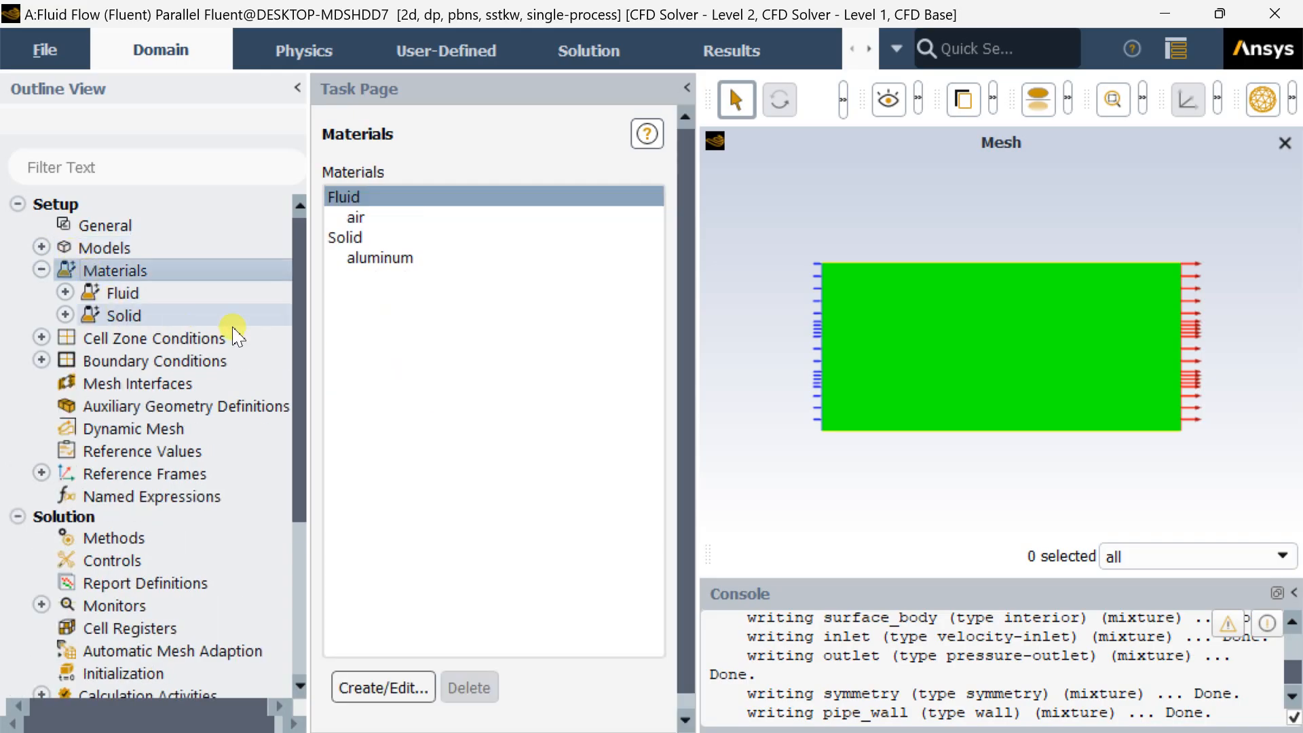
{"action": "left_click", "coordinate": [505, 198]}
{"action": "double_click", "coordinate": [507, 198]}
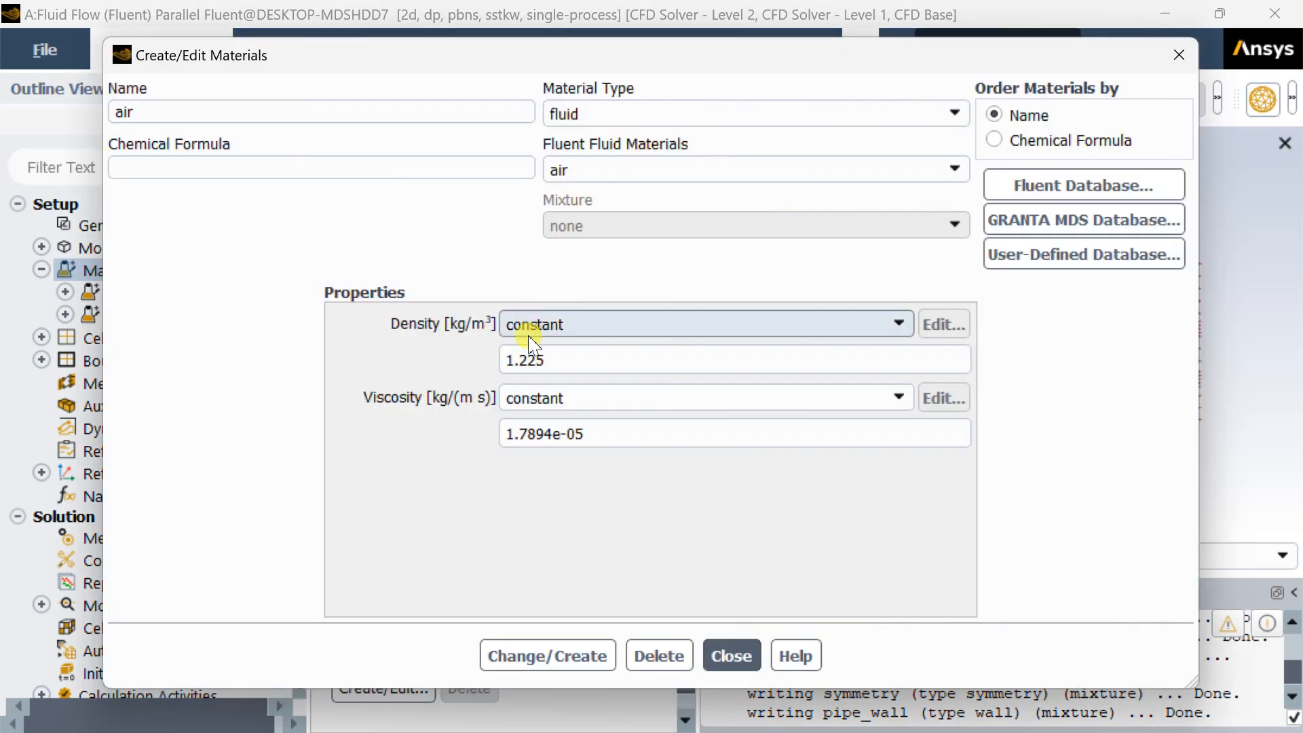
{"action": "left_click", "coordinate": [1021, 185]}
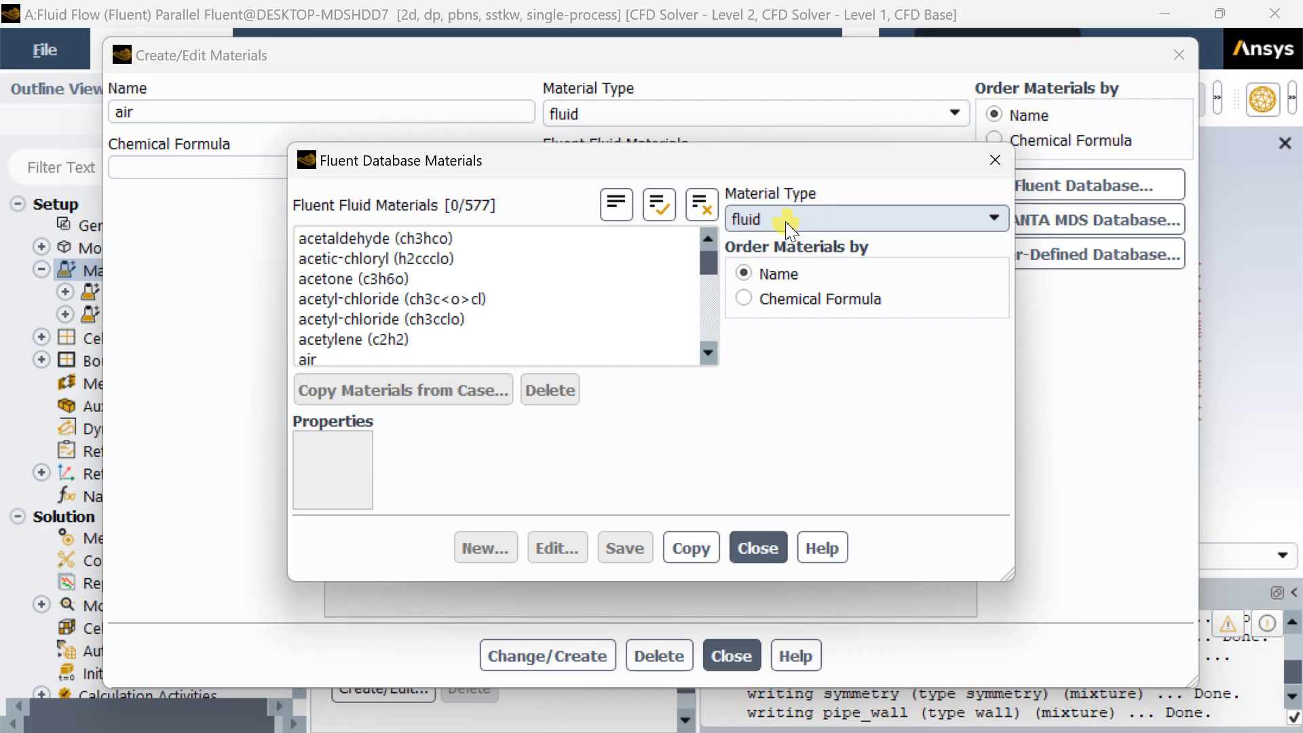
{"action": "left_click_drag", "start_coordinate": [705, 258], "coordinate": [706, 372]}
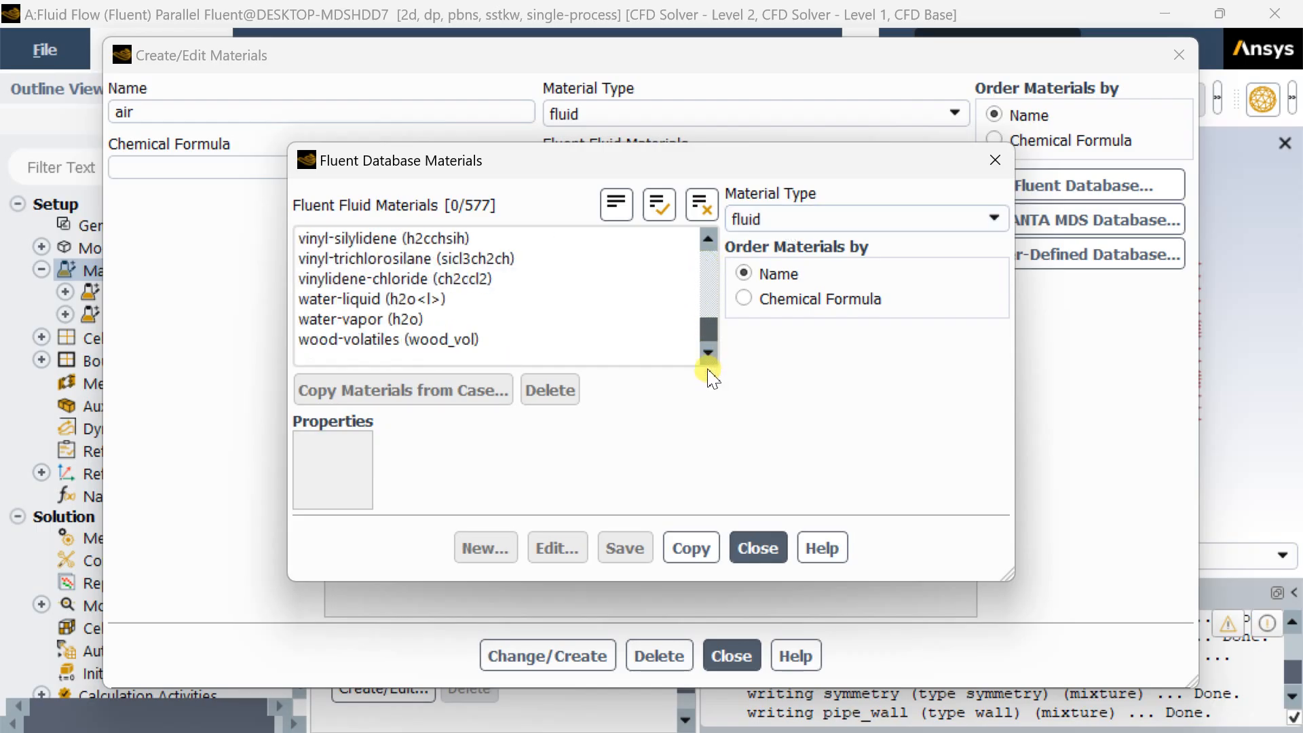
{"action": "left_click", "coordinate": [414, 299]}
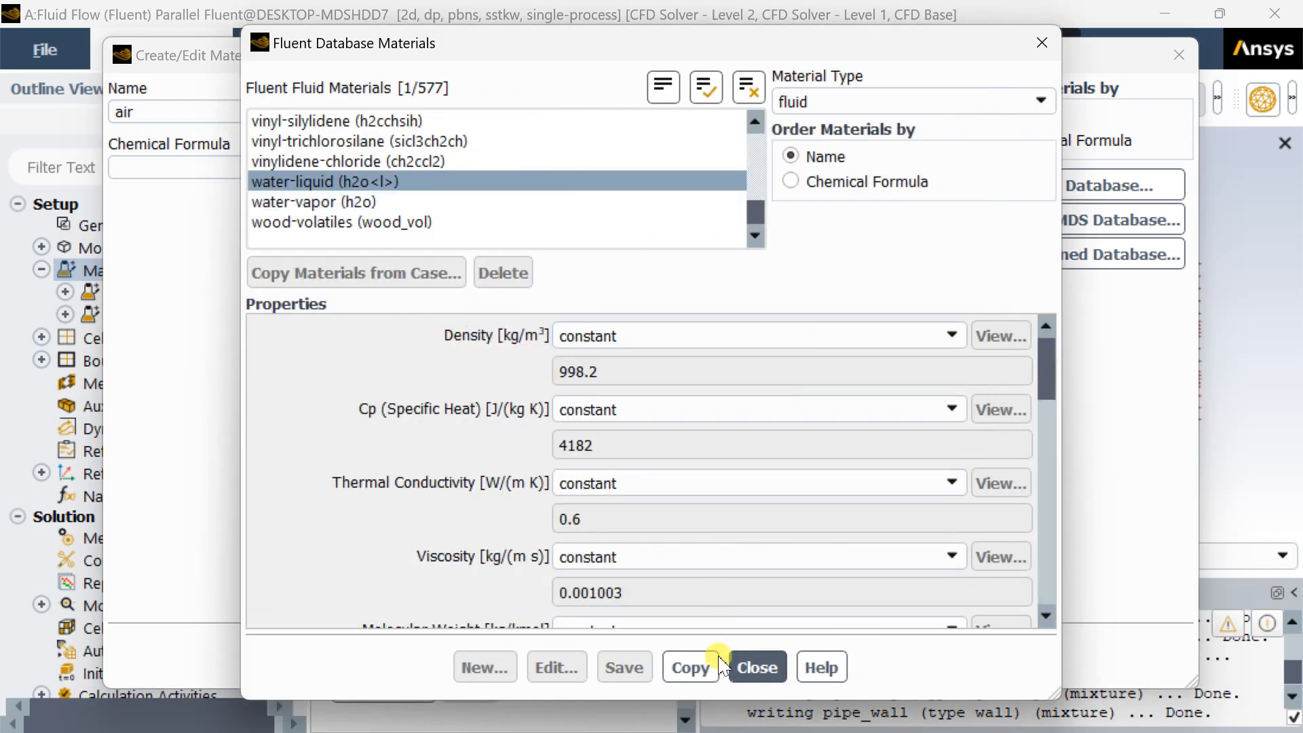
{"action": "left_click", "coordinate": [690, 667]}
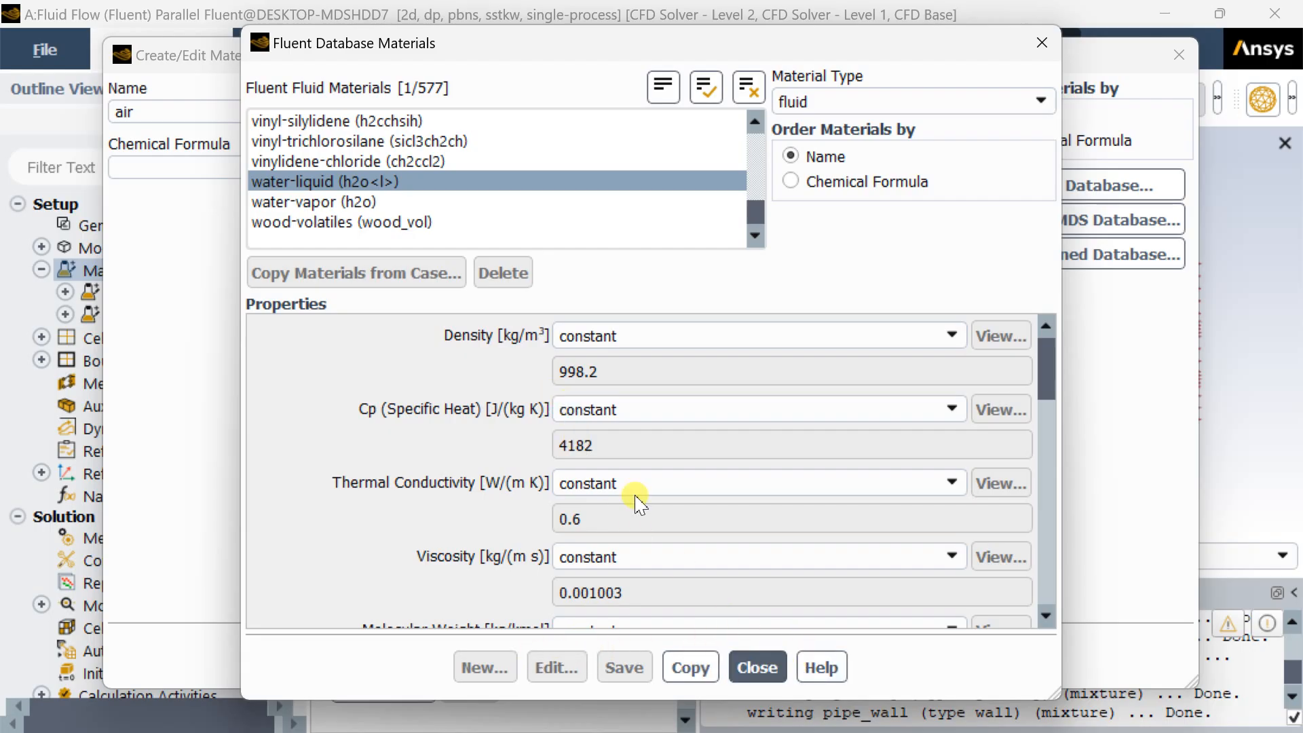
{"action": "left_click", "coordinate": [755, 666]}
{"action": "left_click", "coordinate": [561, 656]}
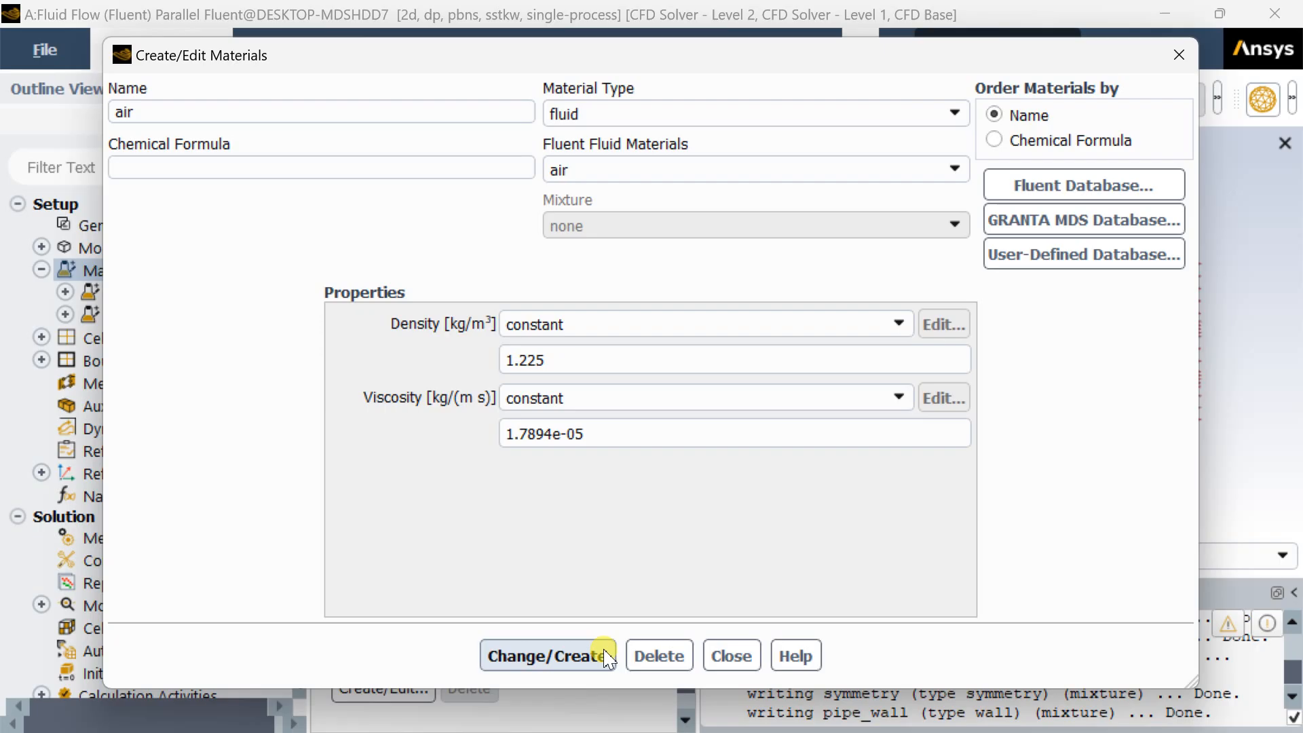
{"action": "left_click", "coordinate": [738, 655]}
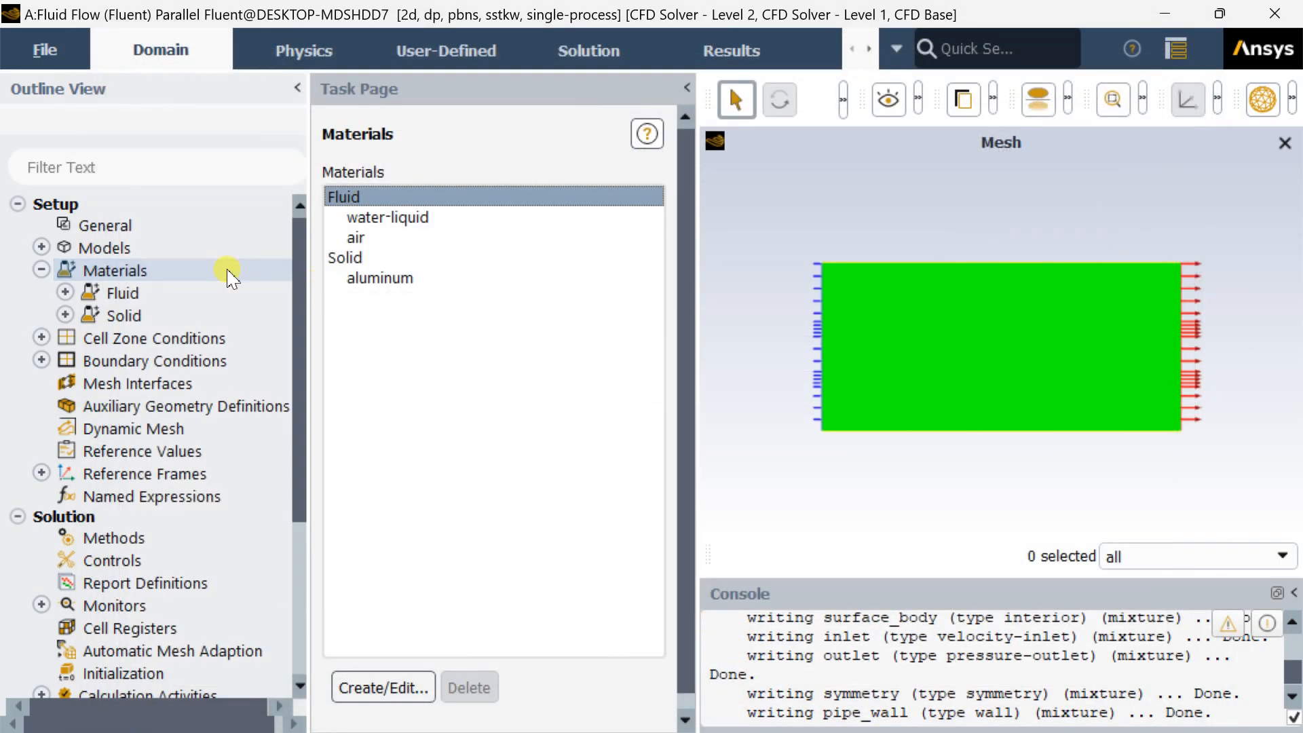
- Assign water-liquid as the material of the cell zone solid-surface_body
{"action": "double_click", "coordinate": [197, 339]}
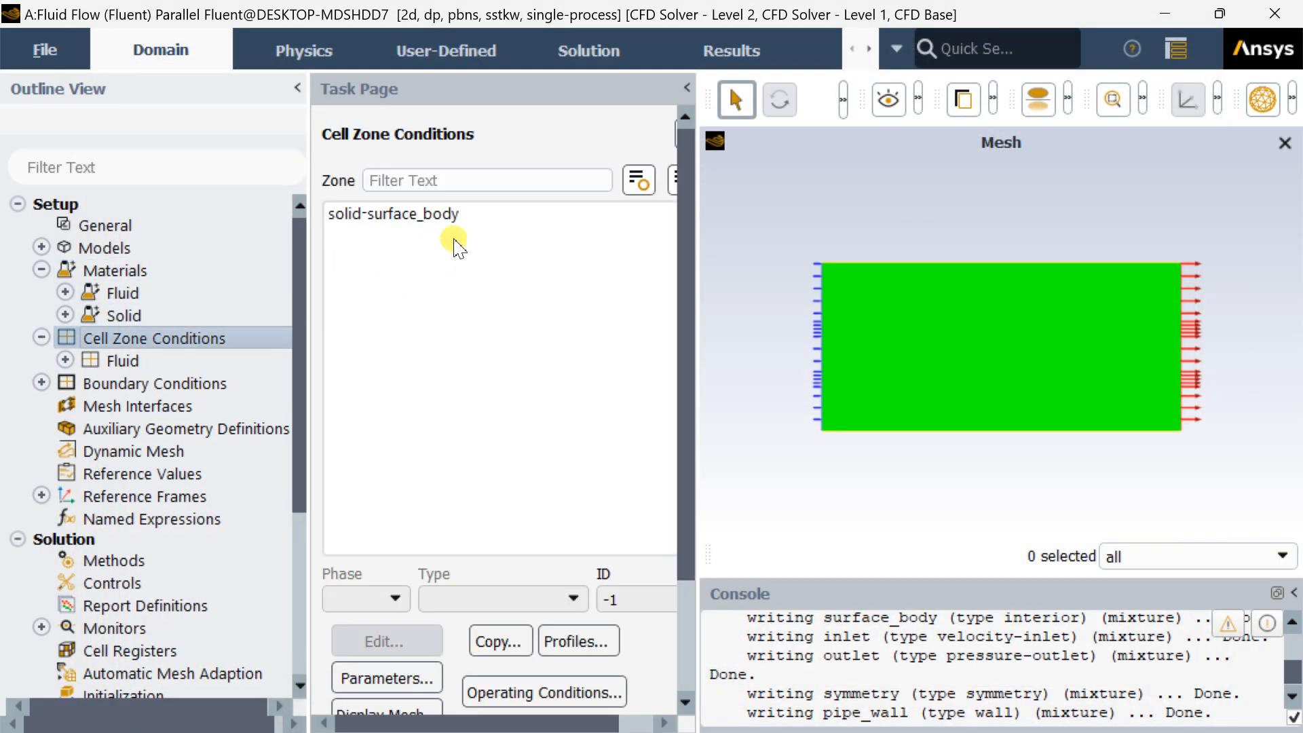
{"action": "left_click", "coordinate": [450, 216]}
{"action": "left_click", "coordinate": [407, 641]}
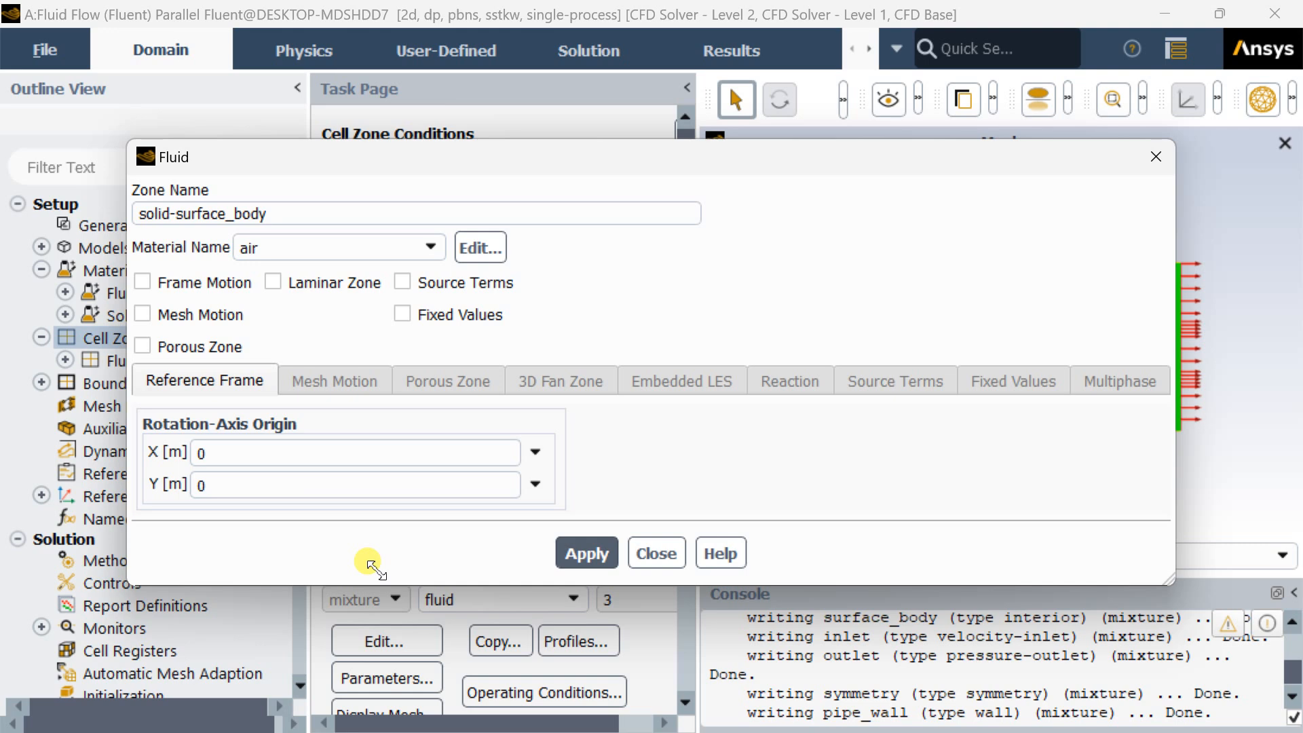
{"action": "left_click", "coordinate": [340, 249]}
{"action": "left_click", "coordinate": [340, 268]}
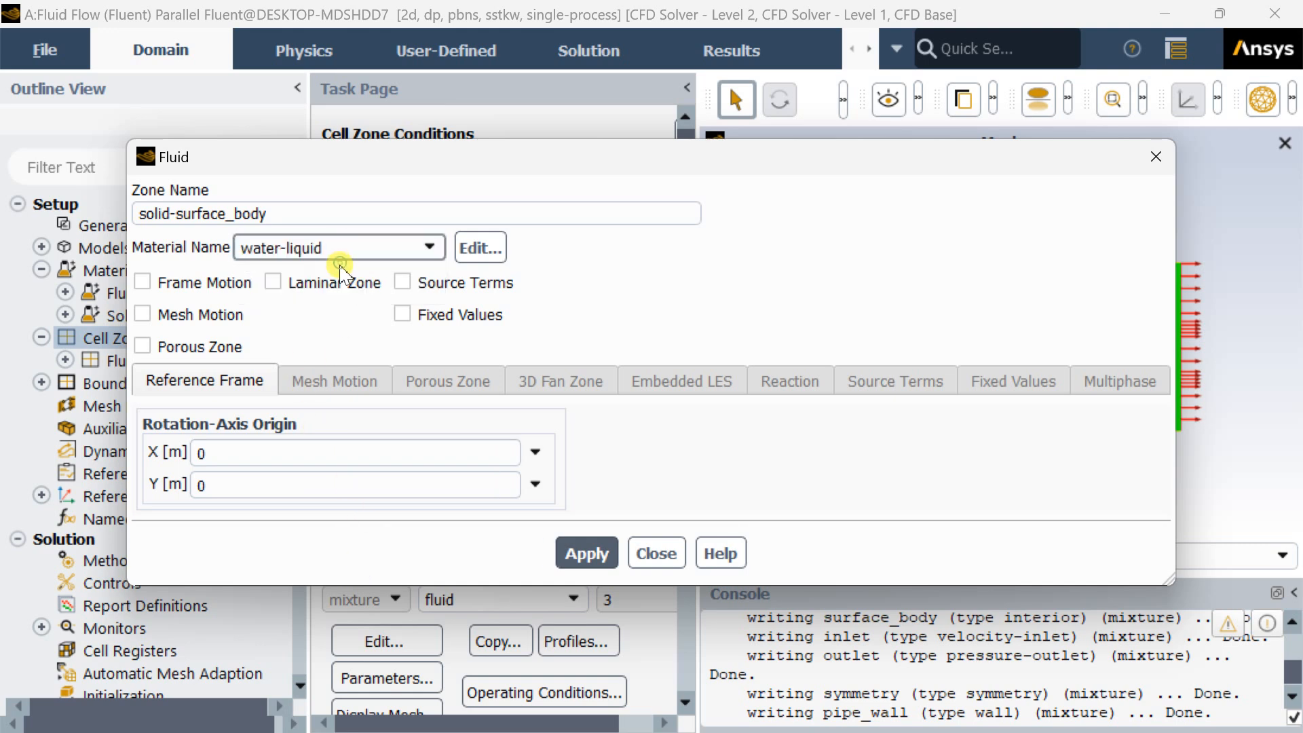
{"action": "left_click", "coordinate": [586, 551]}
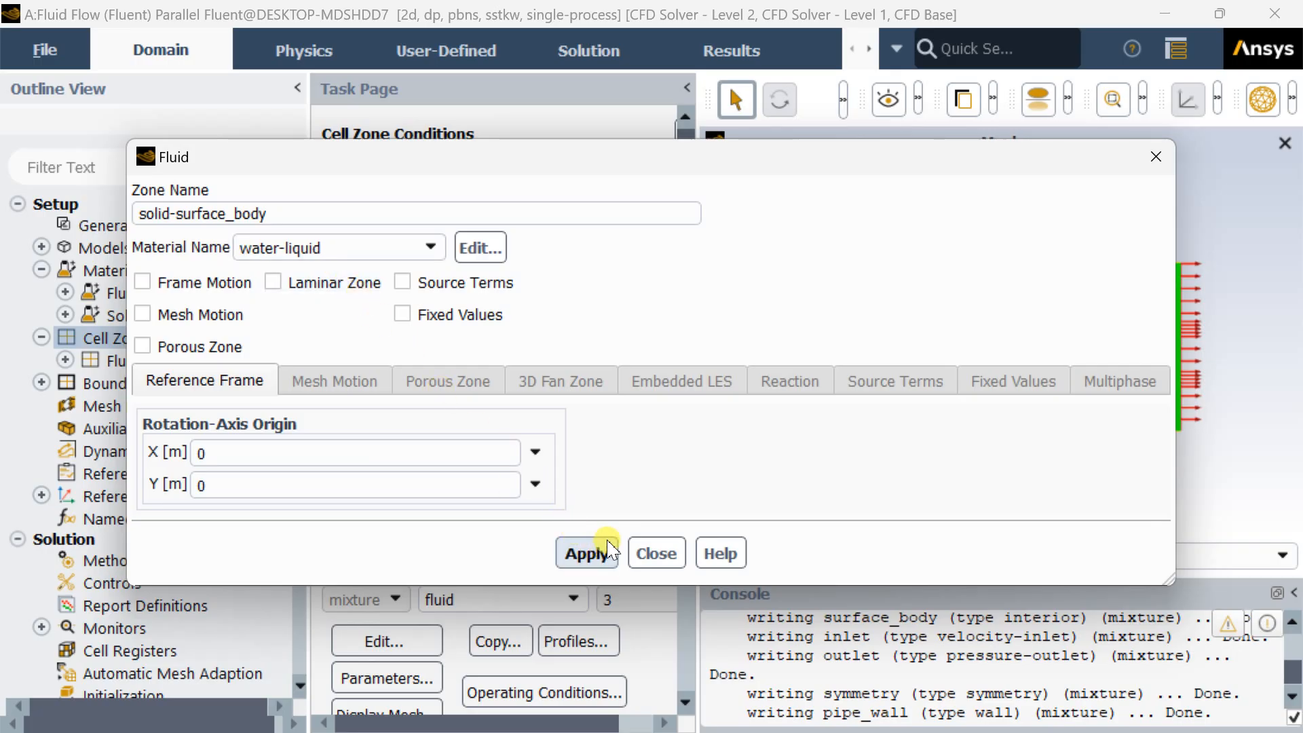
{"action": "left_click", "coordinate": [656, 553]}
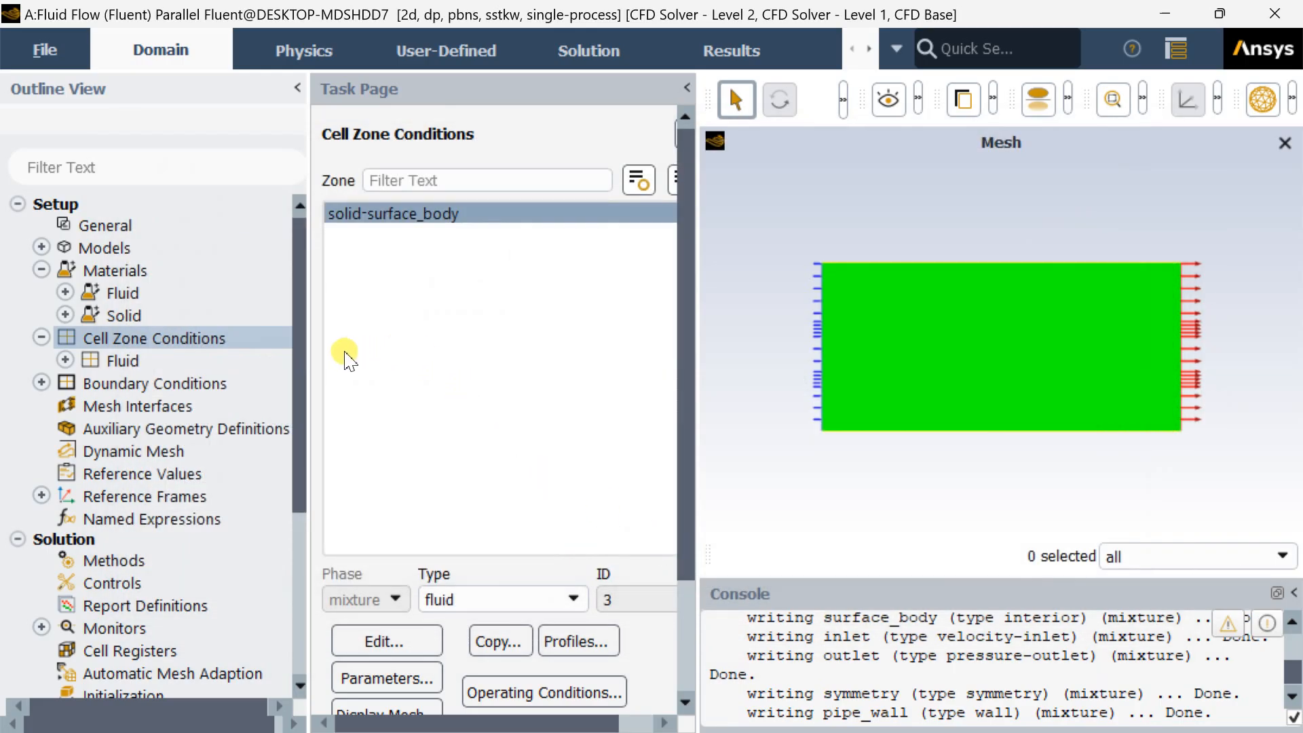
- Set the velocity magnitude of the inlet boundary condition to 1 m/s
{"action": "double_click", "coordinate": [190, 386]}
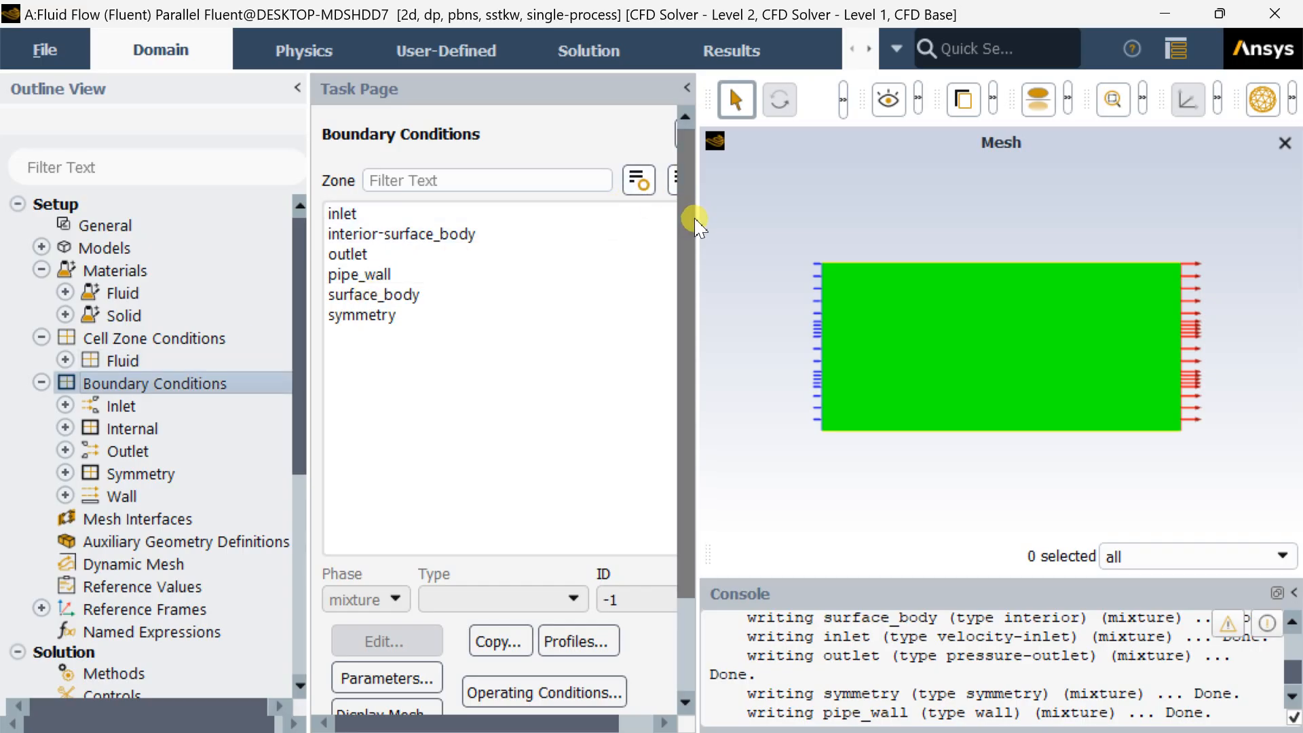
{"action": "left_click_drag", "start_coordinate": [695, 219], "coordinate": [770, 224]}
{"action": "left_click", "coordinate": [431, 213]}
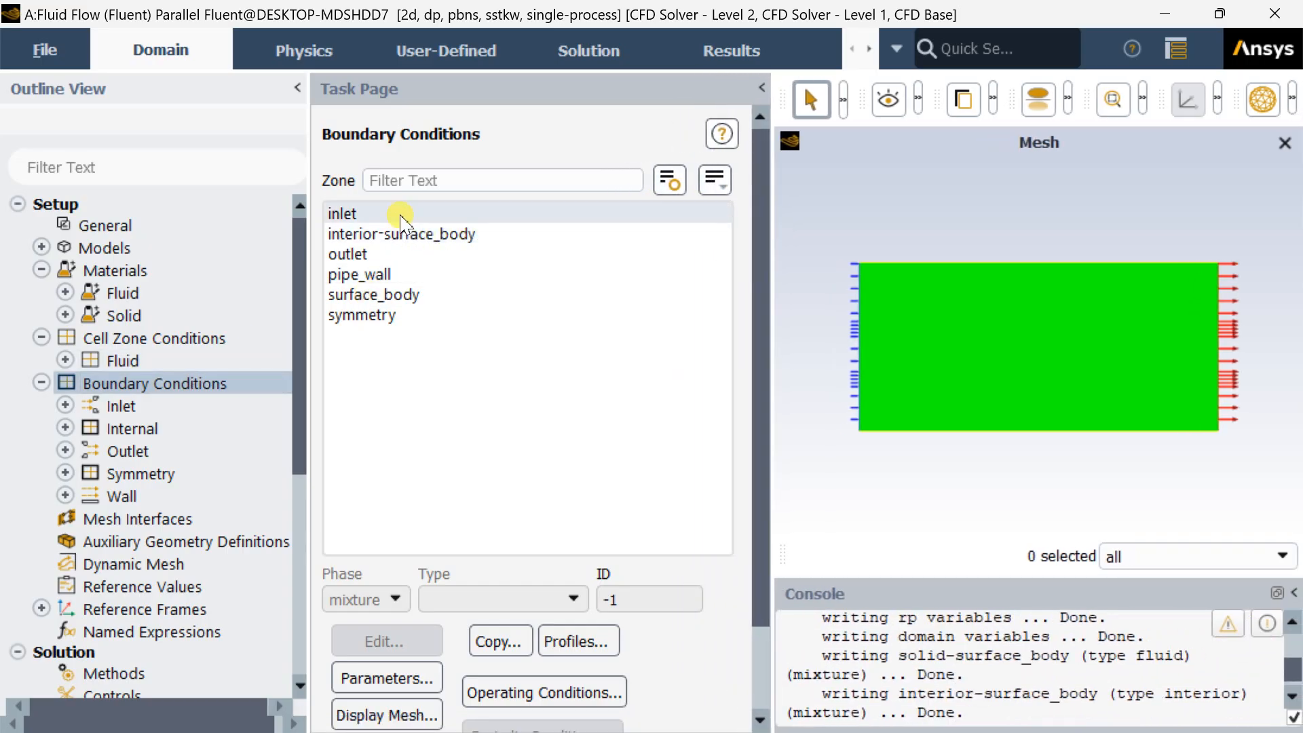
{"action": "left_click", "coordinate": [378, 647]}
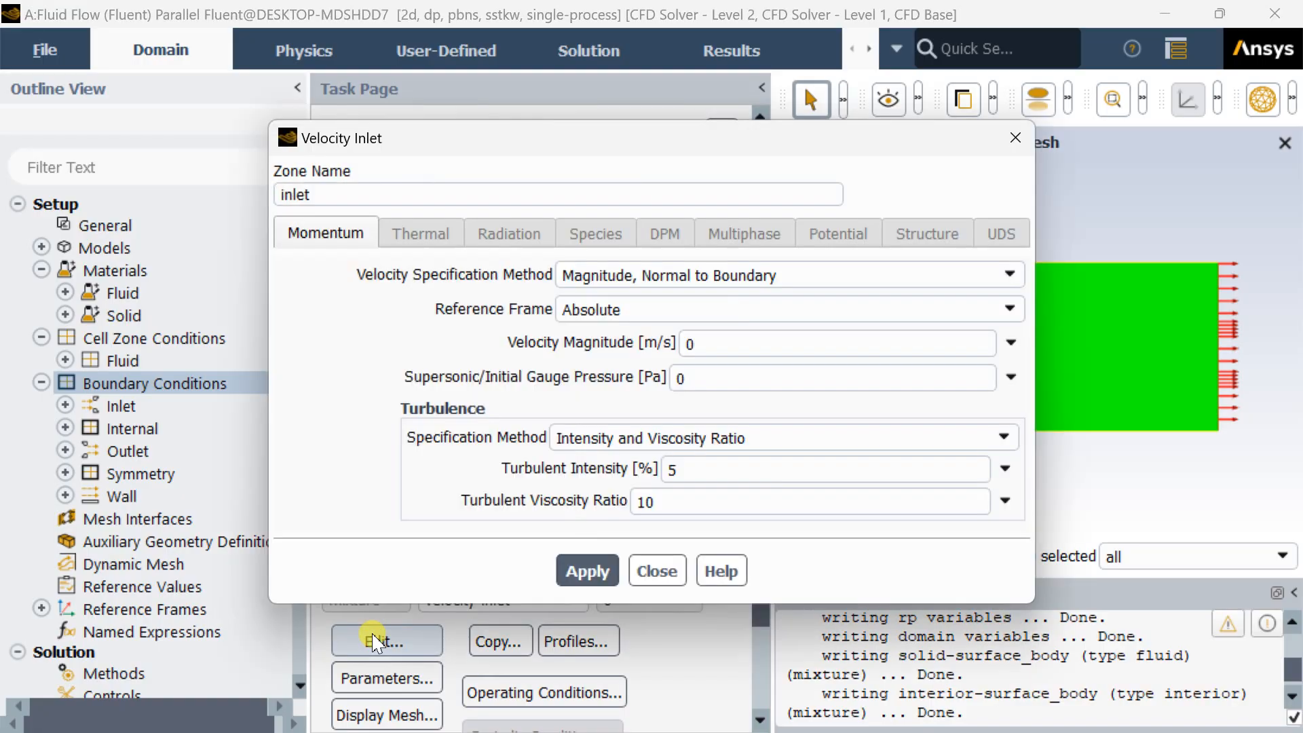
{"action": "double_click", "coordinate": [749, 345]}
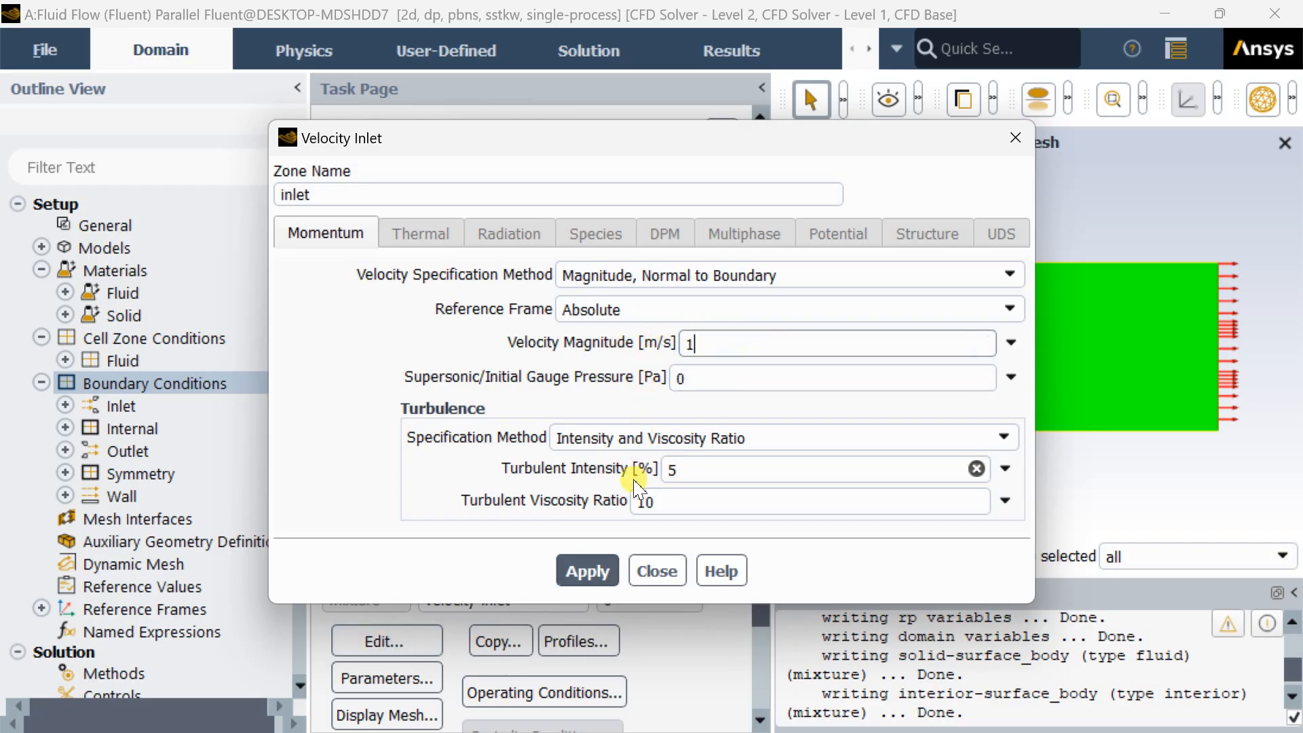
{"action": "left_click", "coordinate": [597, 572]}
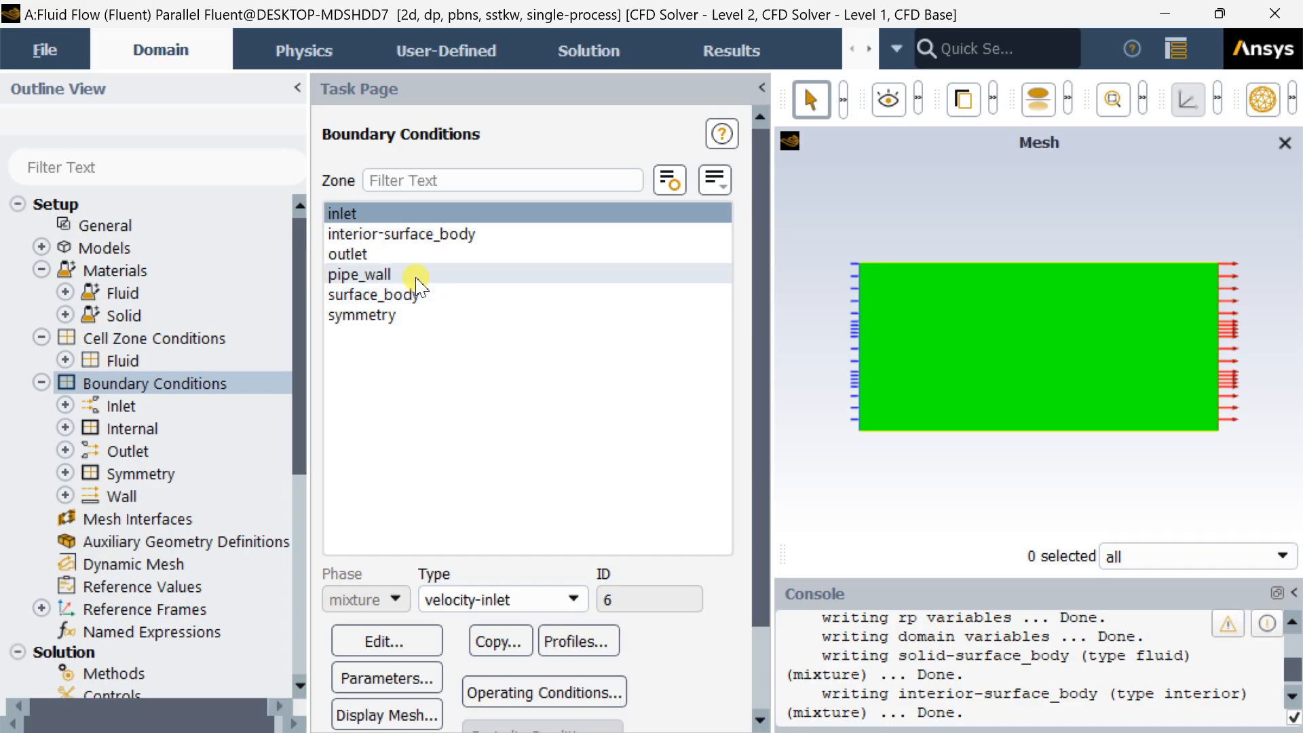
- Check the boundary types assigned to the pipe_wall, symmetry, surface_body and outlet zones
{"action": "left_click", "coordinate": [415, 276]}
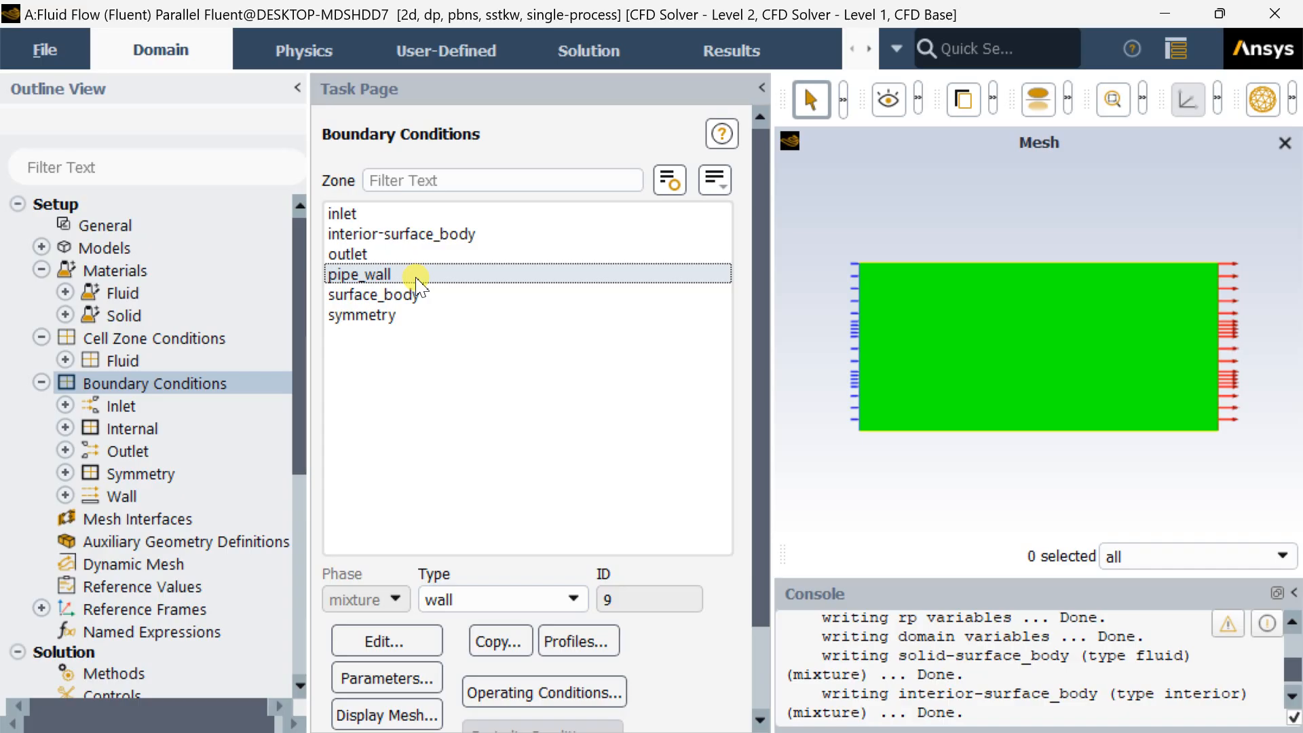
{"action": "left_click", "coordinate": [398, 319]}
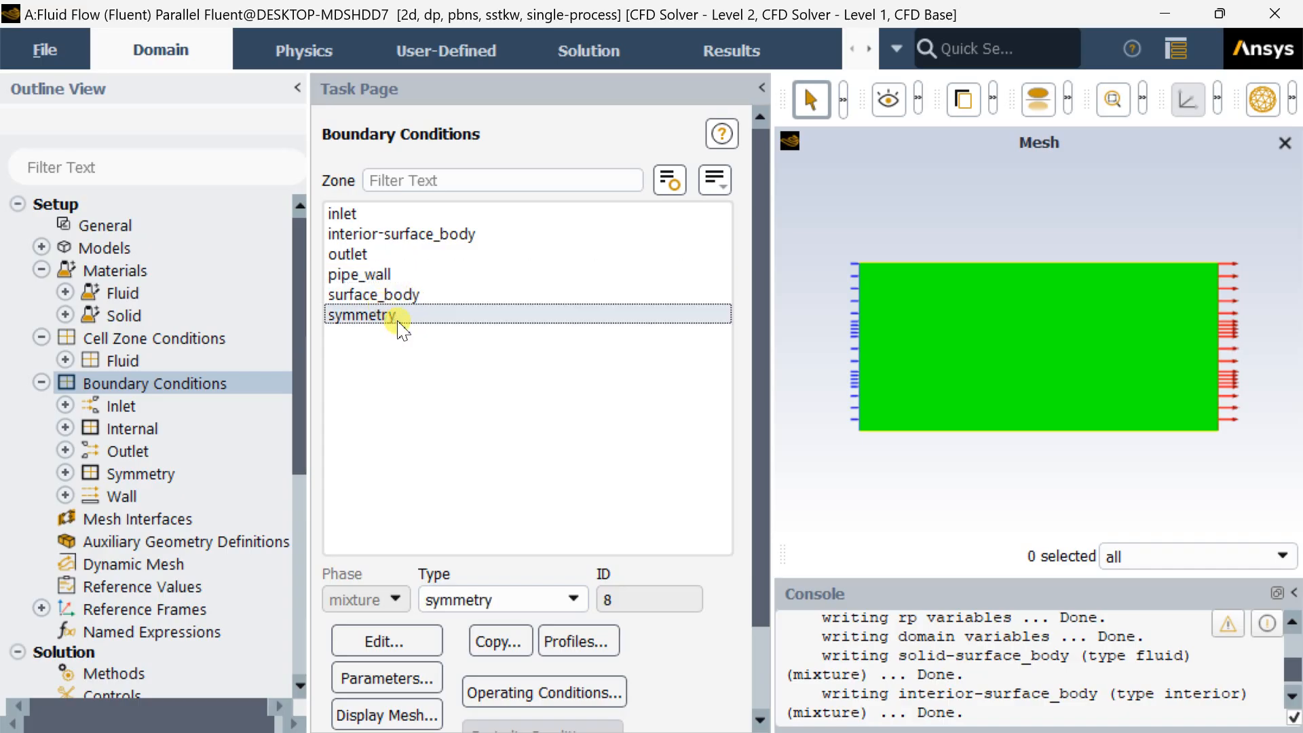
{"action": "left_click", "coordinate": [397, 294]}
{"action": "left_click", "coordinate": [387, 254]}
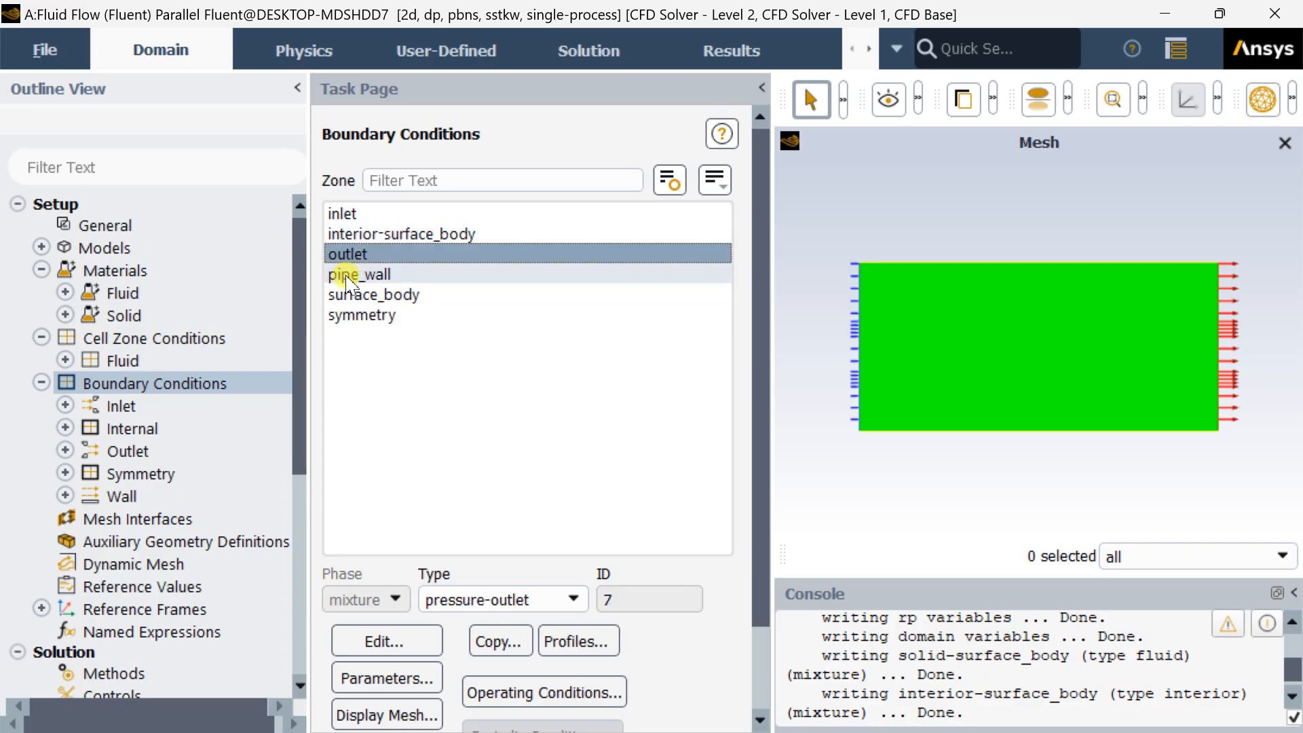
- Set the gradient spatial discretization in the solution methods to Green-Gauss Cell Based
{"action": "scroll", "coordinate": [122, 421], "scroll_direction": "down", "scroll_amount": 1}
{"action": "left_click", "coordinate": [42, 318]}
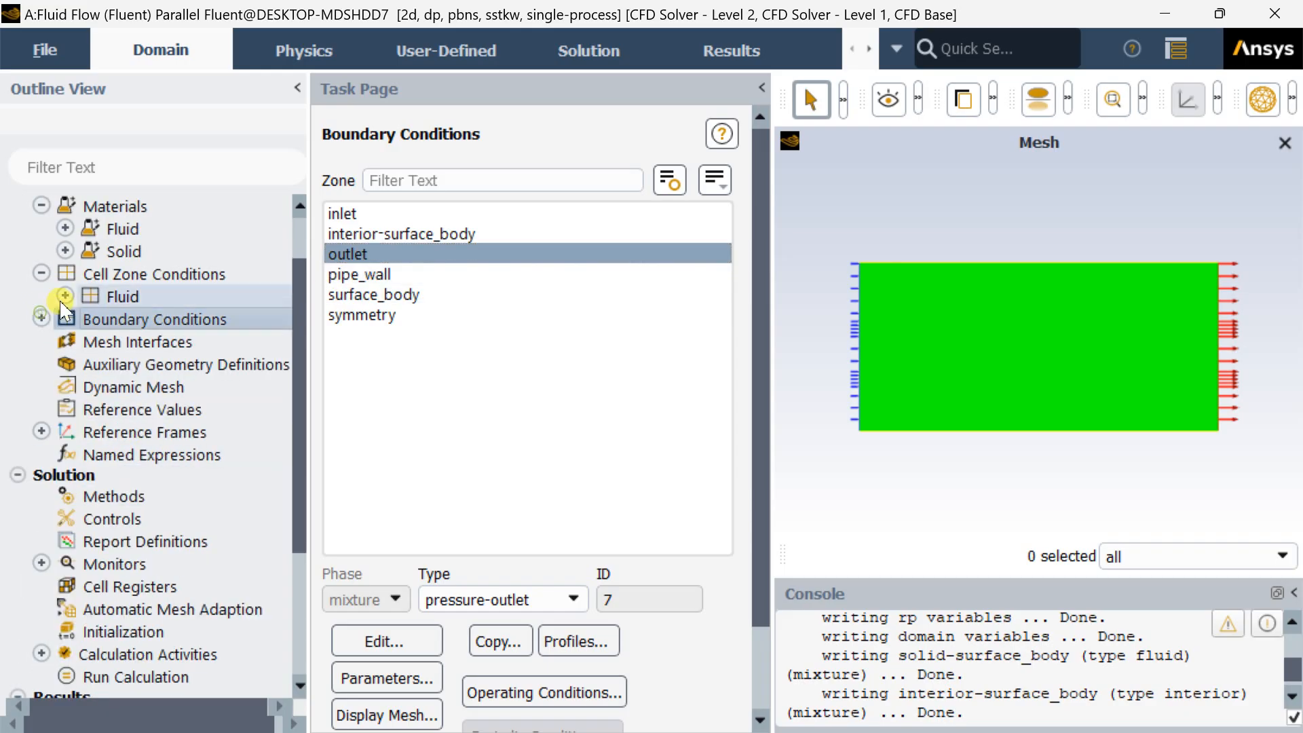
{"action": "scroll", "coordinate": [65, 309], "scroll_direction": "up", "scroll_amount": 1}
{"action": "left_click", "coordinate": [41, 337]}
{"action": "left_click", "coordinate": [41, 269]}
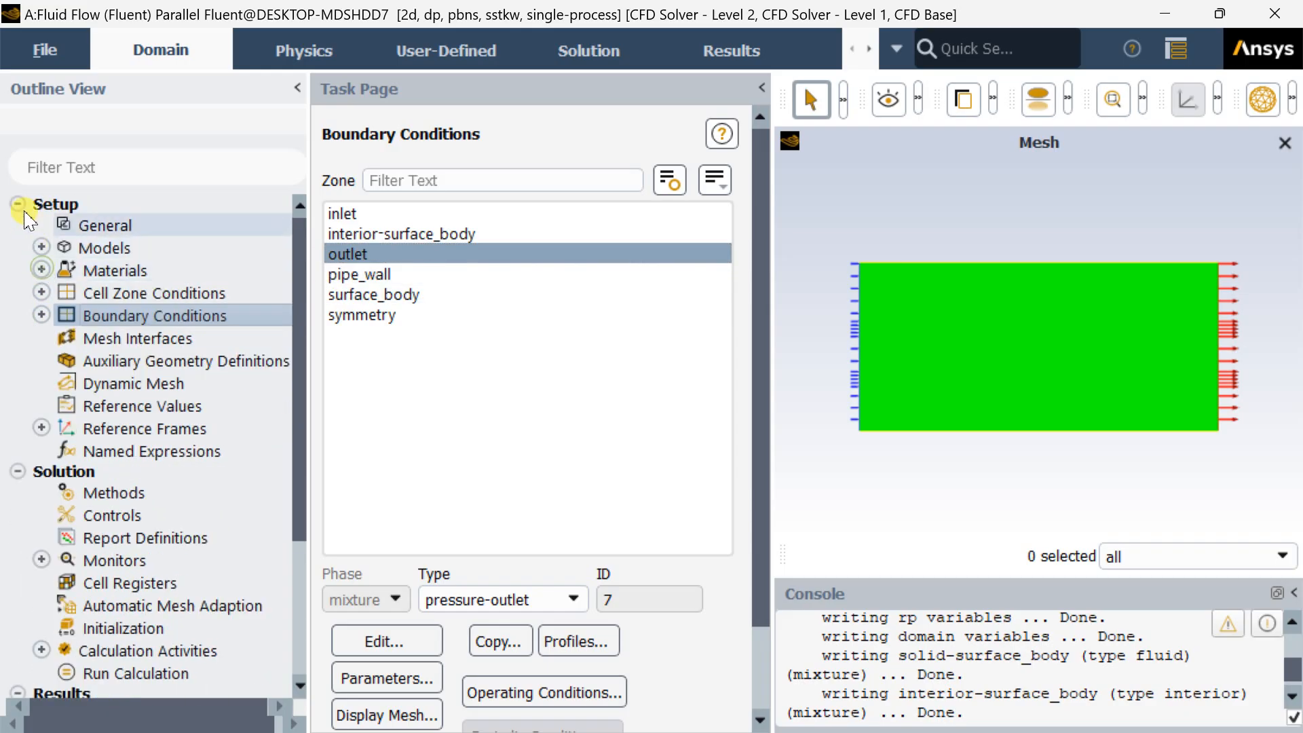
{"action": "left_click", "coordinate": [17, 203]}
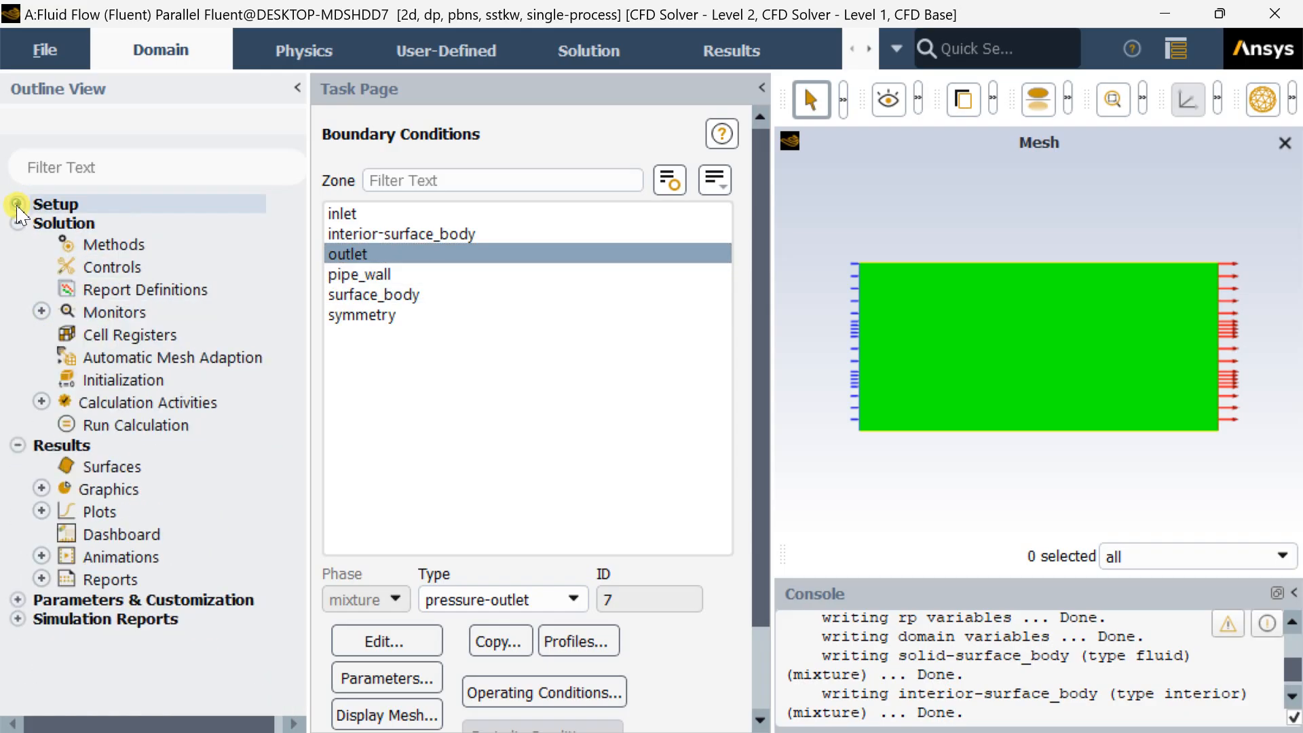
{"action": "left_click", "coordinate": [142, 246]}
{"action": "left_click", "coordinate": [438, 360]}
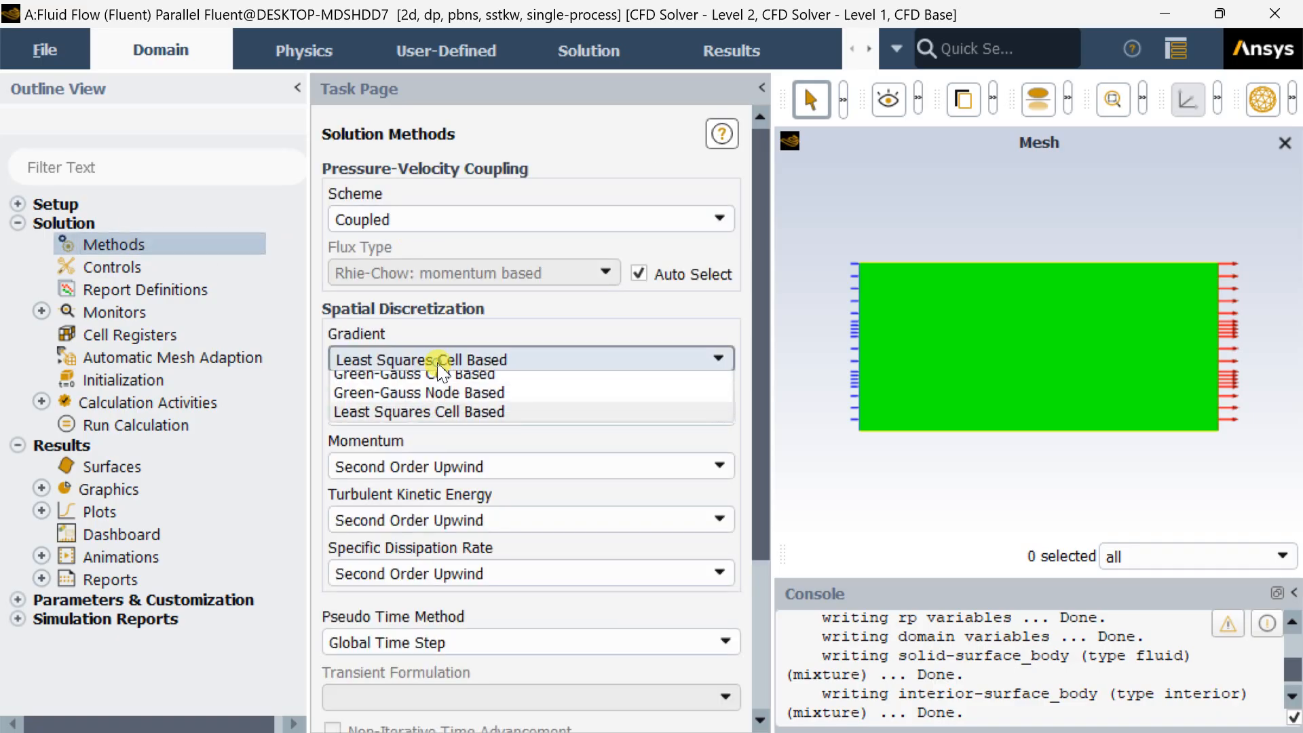
{"action": "left_click", "coordinate": [433, 382]}
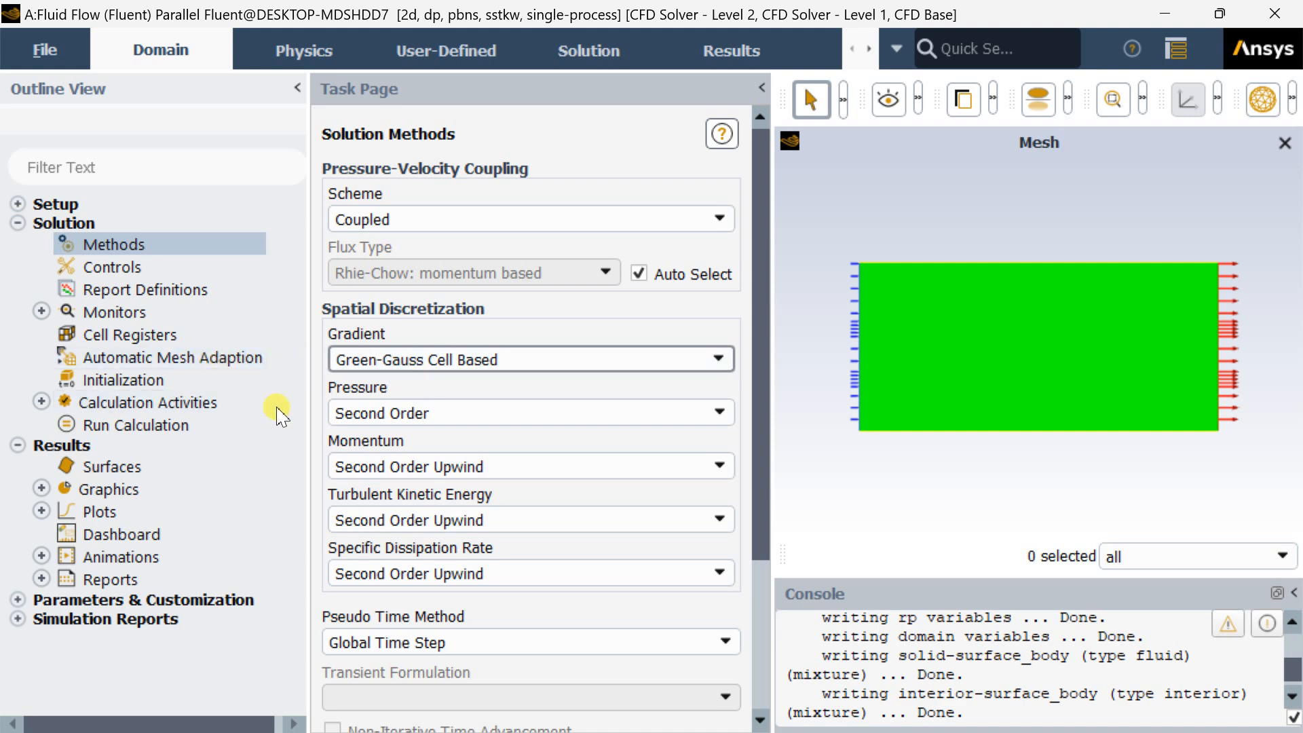
{"action": "scroll", "coordinate": [314, 469], "scroll_direction": "down", "scroll_amount": 5}
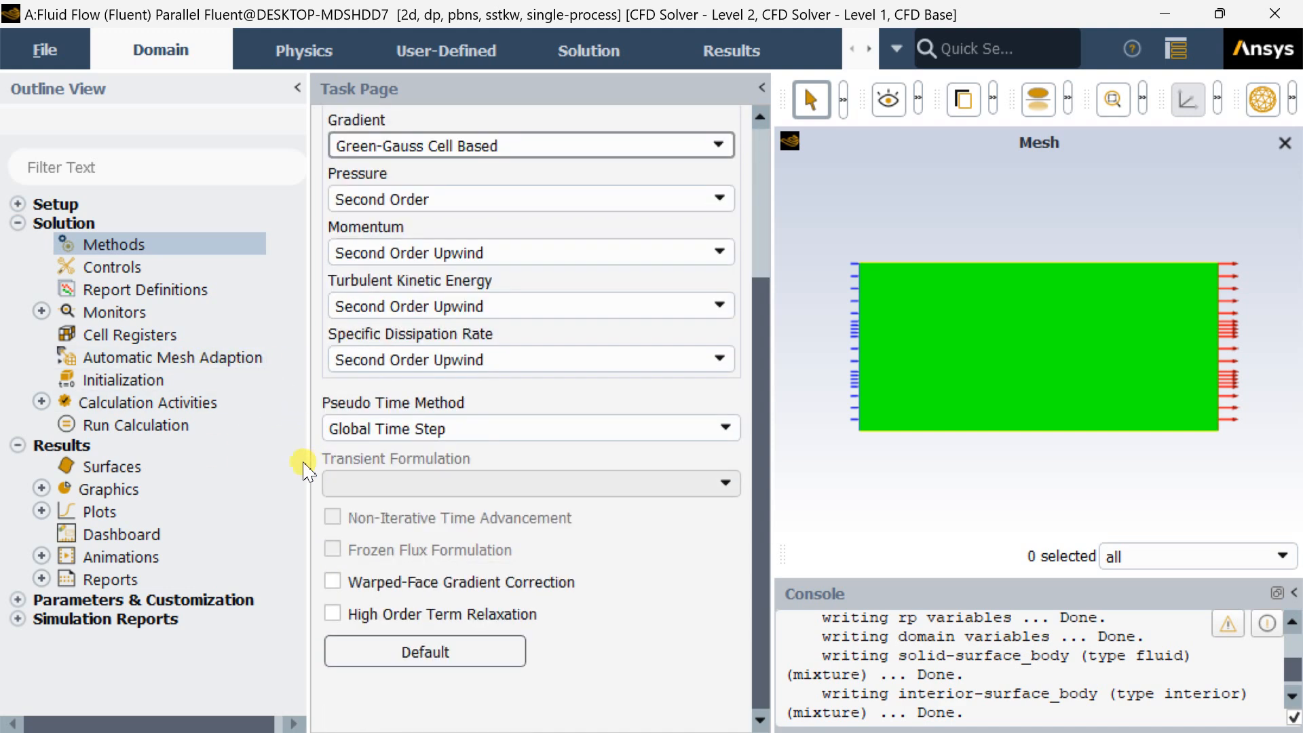
- Set the absolute convergence criteria of the continuity, x-velocity, y-velocity, k and omega residuals to 1e-6
{"action": "double_click", "coordinate": [148, 315]}
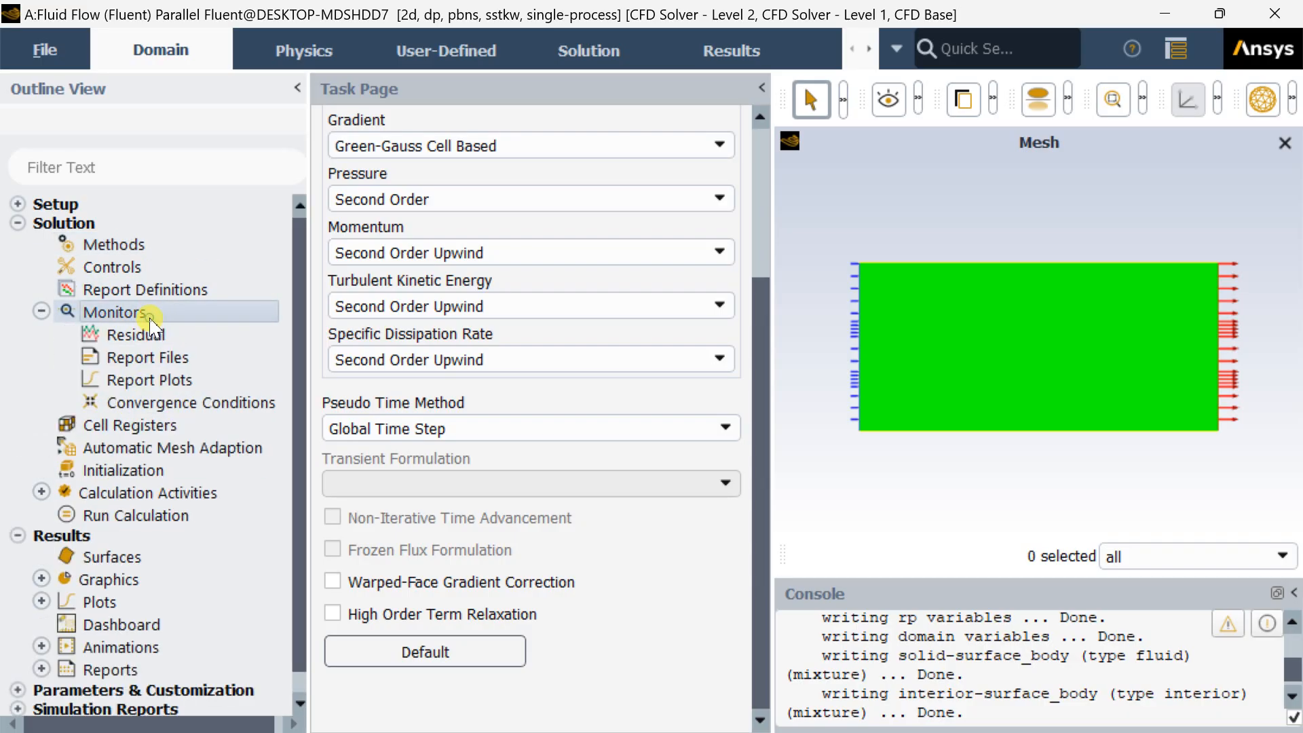
{"action": "left_click", "coordinate": [156, 335]}
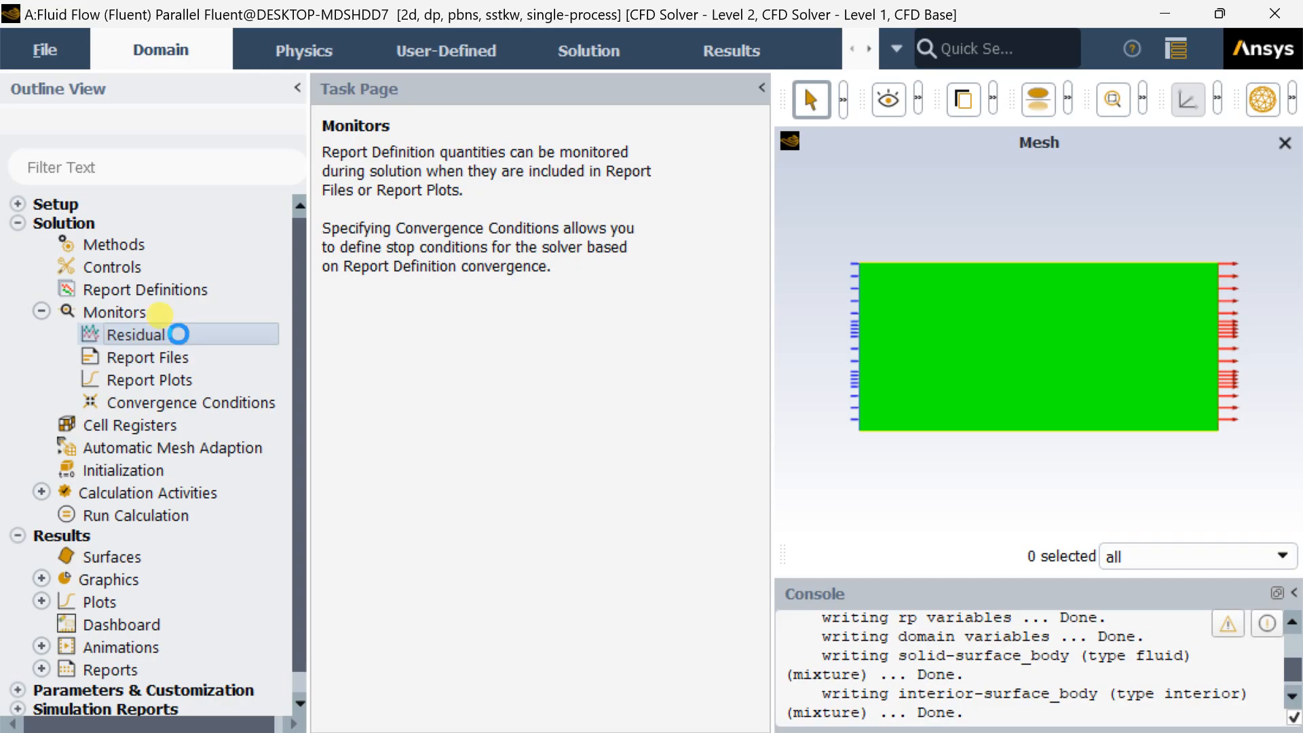
{"action": "double_click", "coordinate": [177, 334]}
{"action": "left_click_drag", "start_coordinate": [921, 235], "coordinate": [831, 234]}
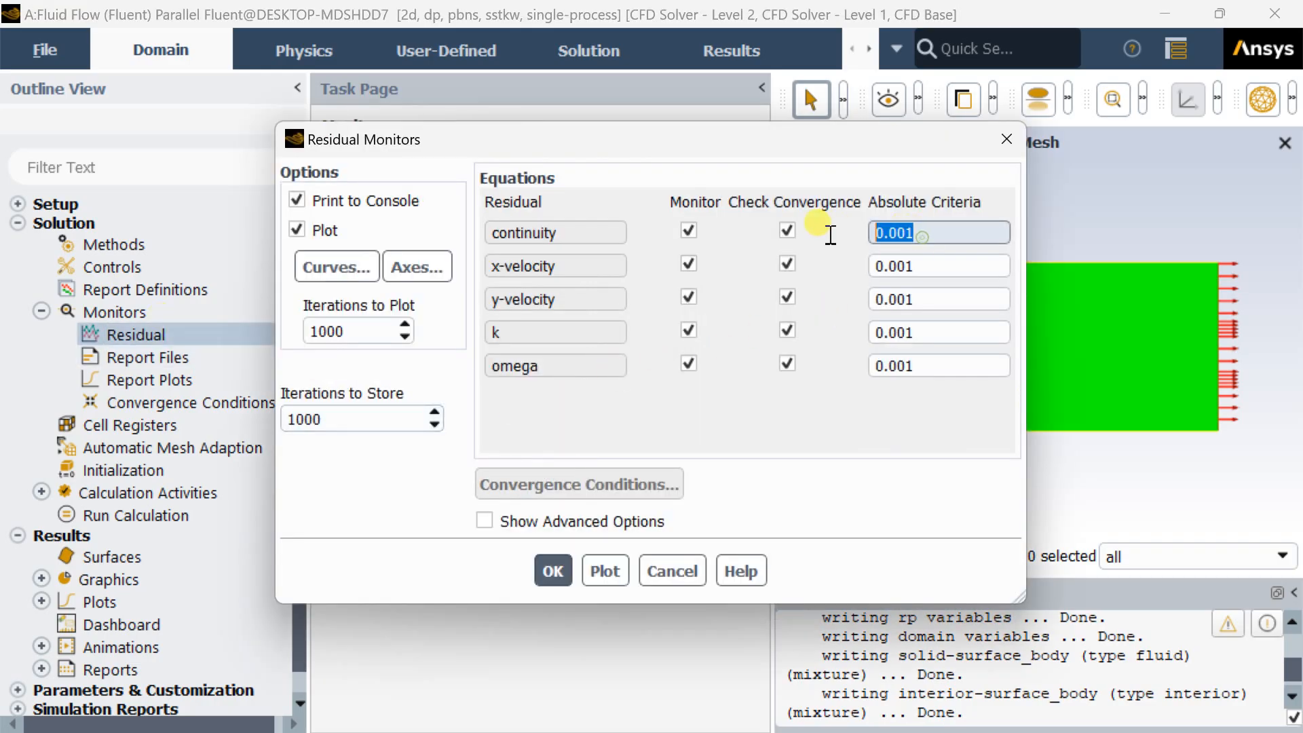
{"action": "type", "text": "1e-6"}
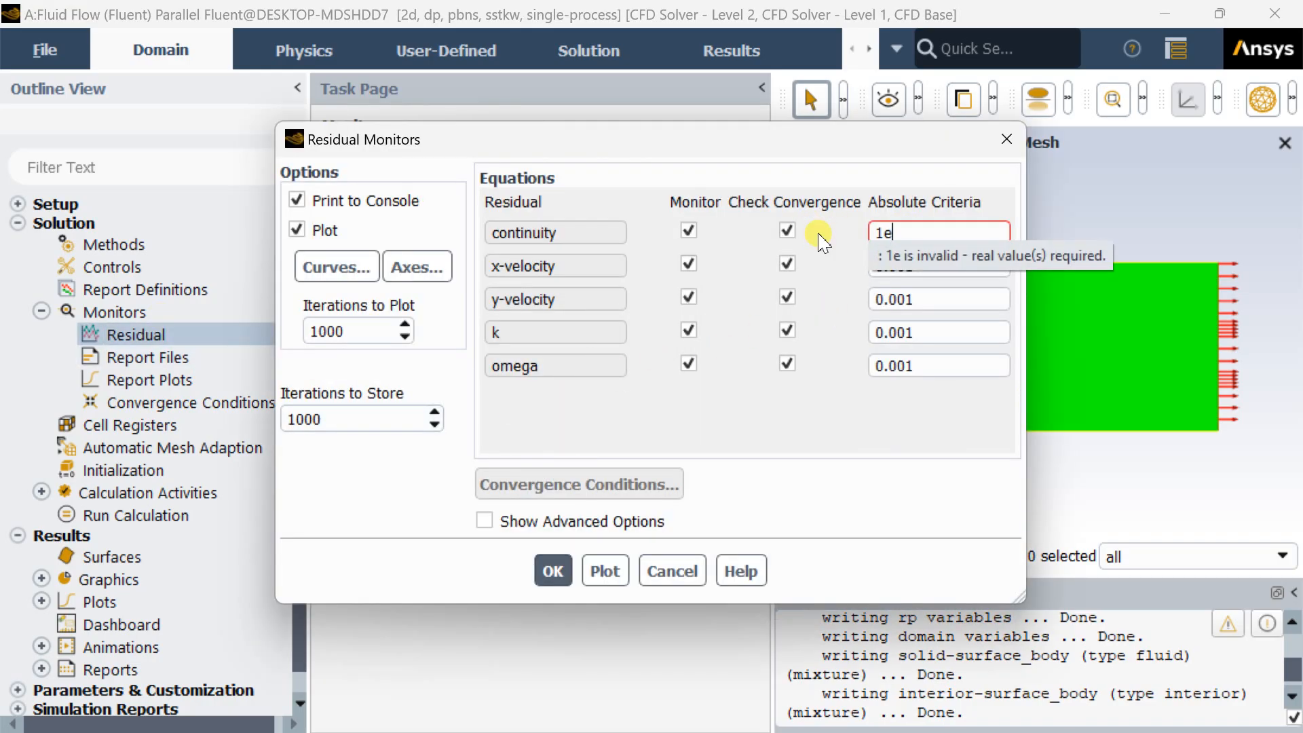
{"action": "key", "text": "ctrl+a"}
{"action": "key", "text": "ctrl+c"}
{"action": "left_click_drag", "start_coordinate": [923, 267], "coordinate": [831, 267]}
{"action": "key", "text": "ctrl+v"}
{"action": "left_click_drag", "start_coordinate": [922, 300], "coordinate": [828, 300]}
{"action": "key", "text": "ctrl+v"}
{"action": "left_click_drag", "start_coordinate": [923, 333], "coordinate": [815, 334]}
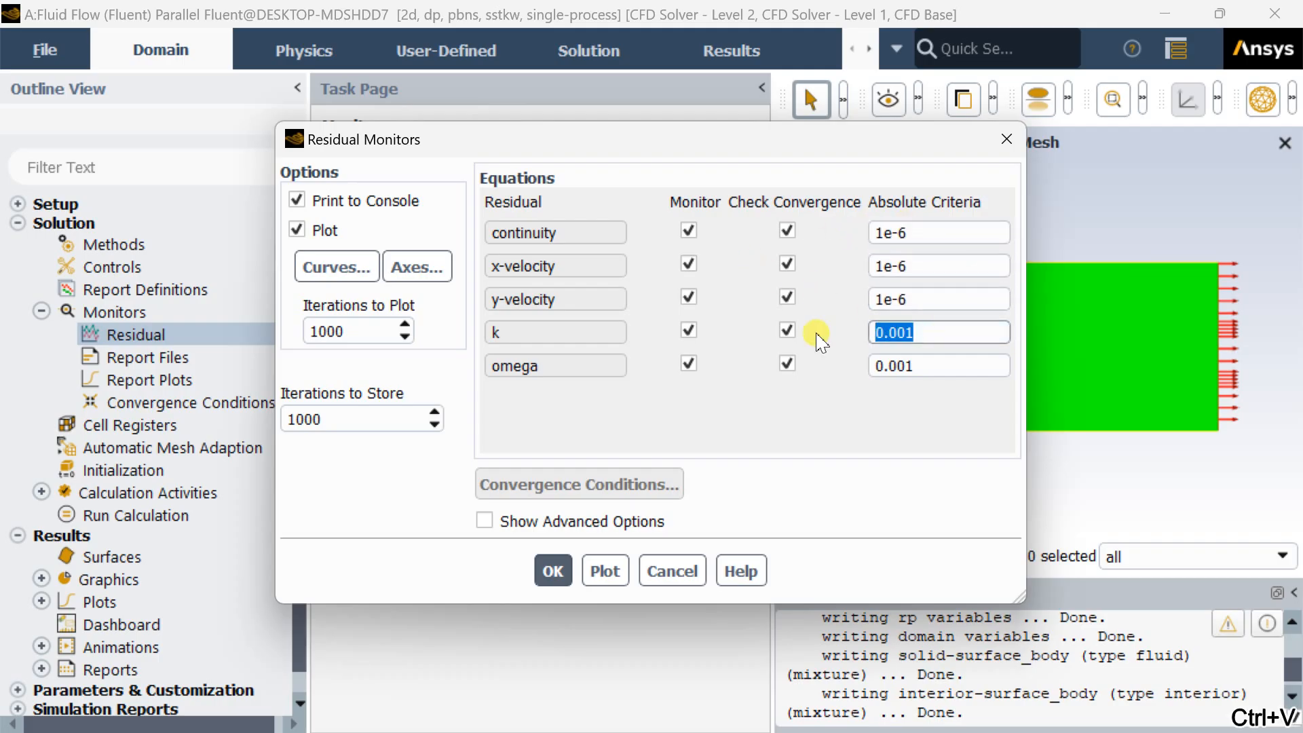
{"action": "key", "text": "ctrl+v"}
{"action": "left_click_drag", "start_coordinate": [922, 366], "coordinate": [823, 363]}
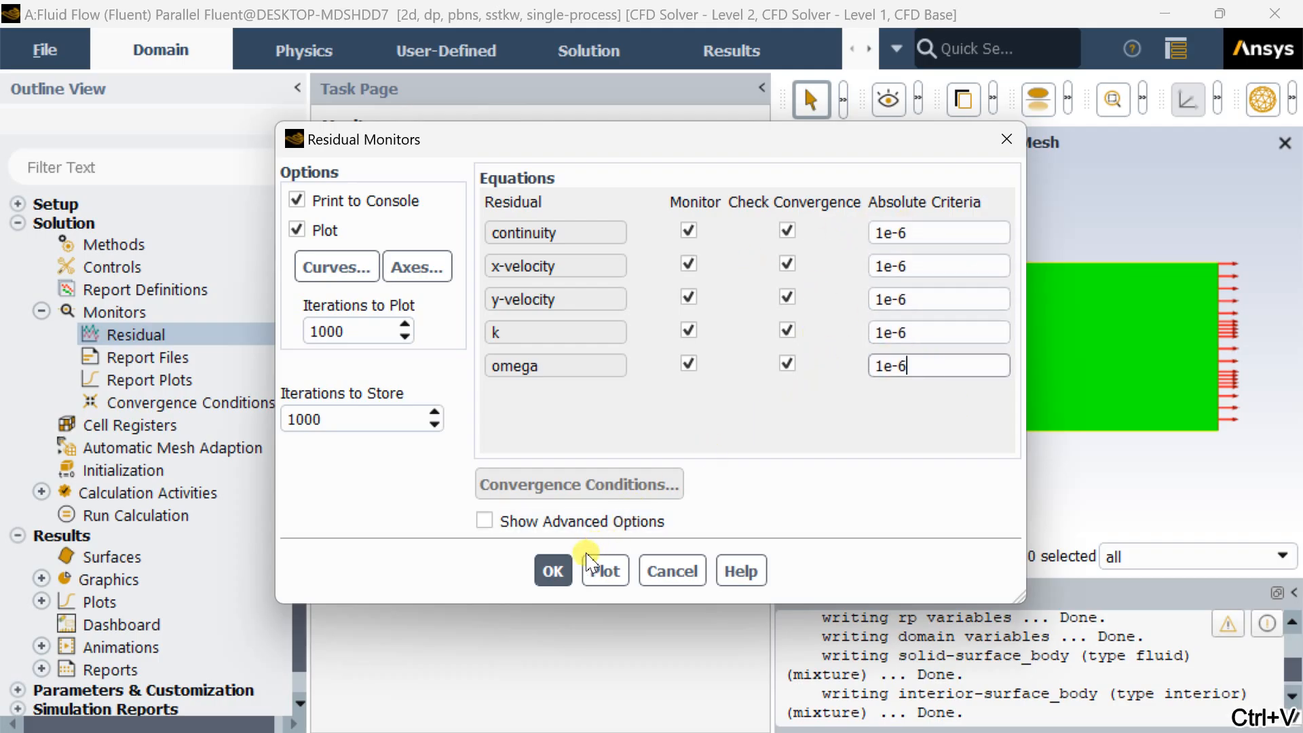
{"action": "left_click", "coordinate": [549, 568]}
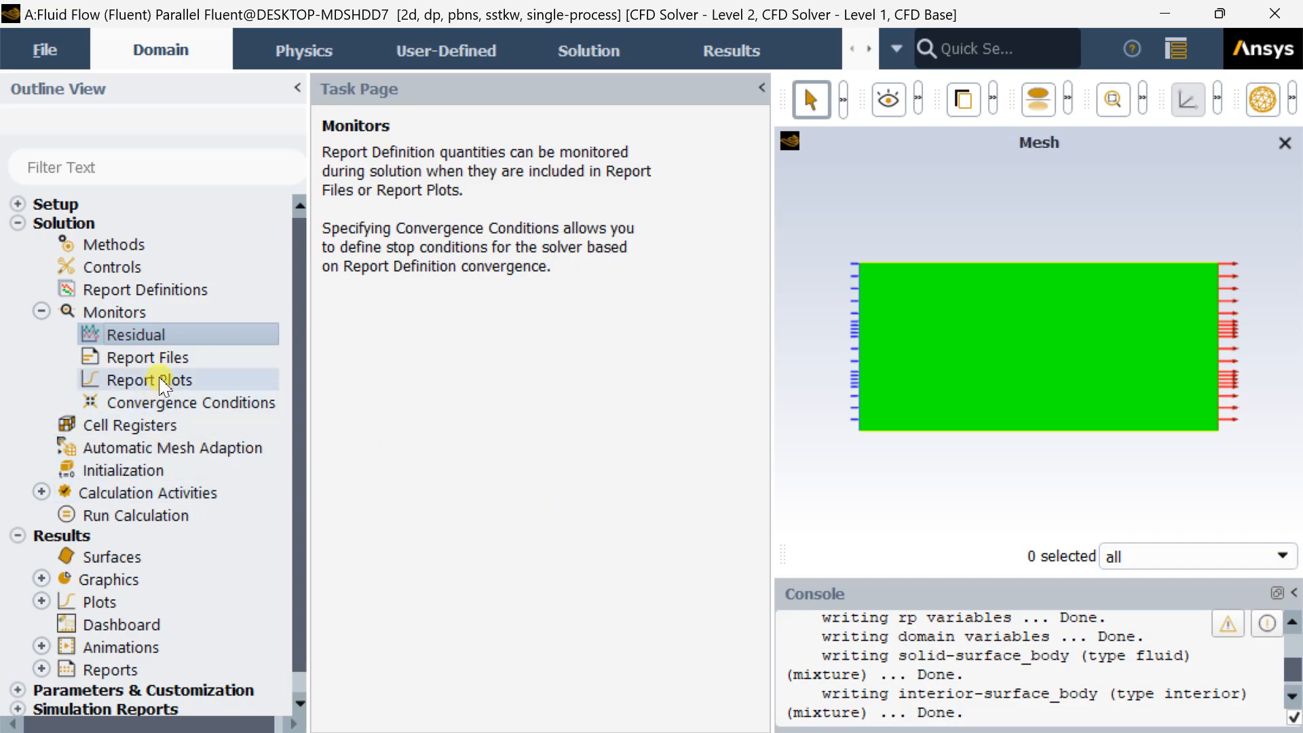
- Initialize the solution with hybrid initialization and run the calculation with 1000 iterations
{"action": "left_click", "coordinate": [133, 469]}
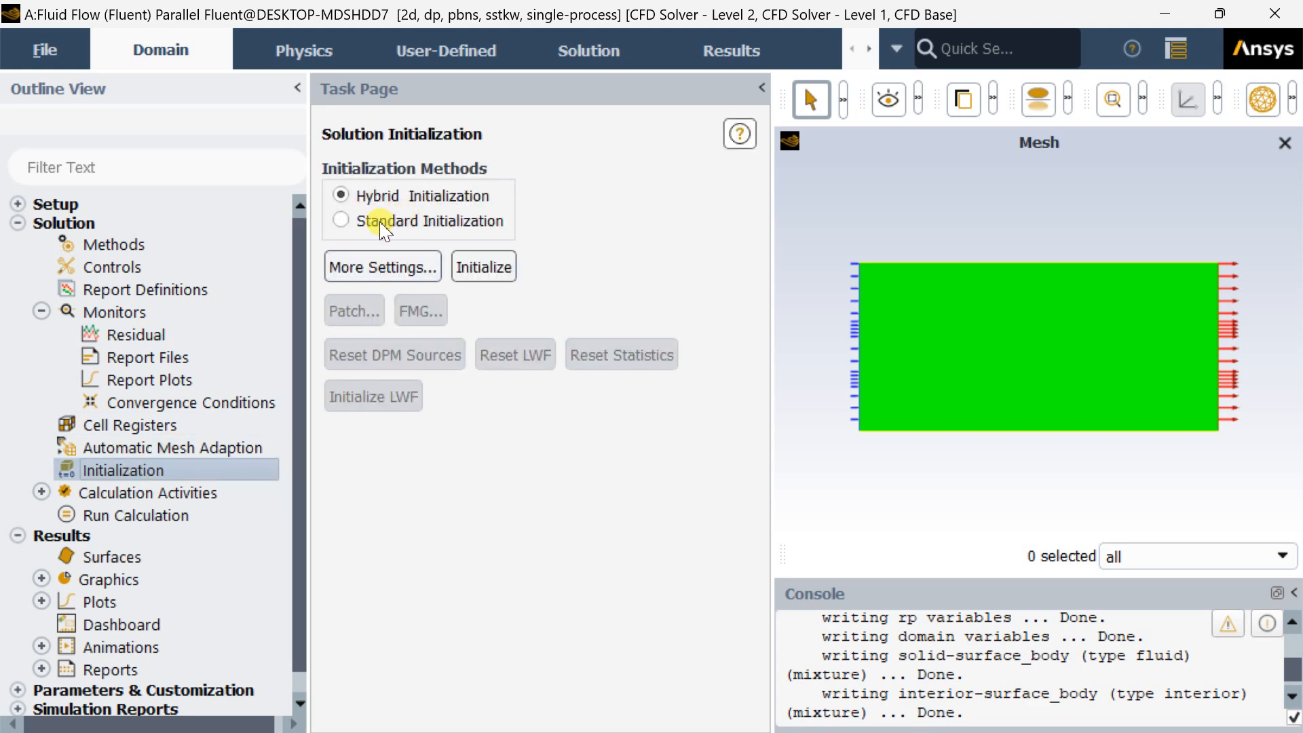
{"action": "left_click", "coordinate": [475, 269]}
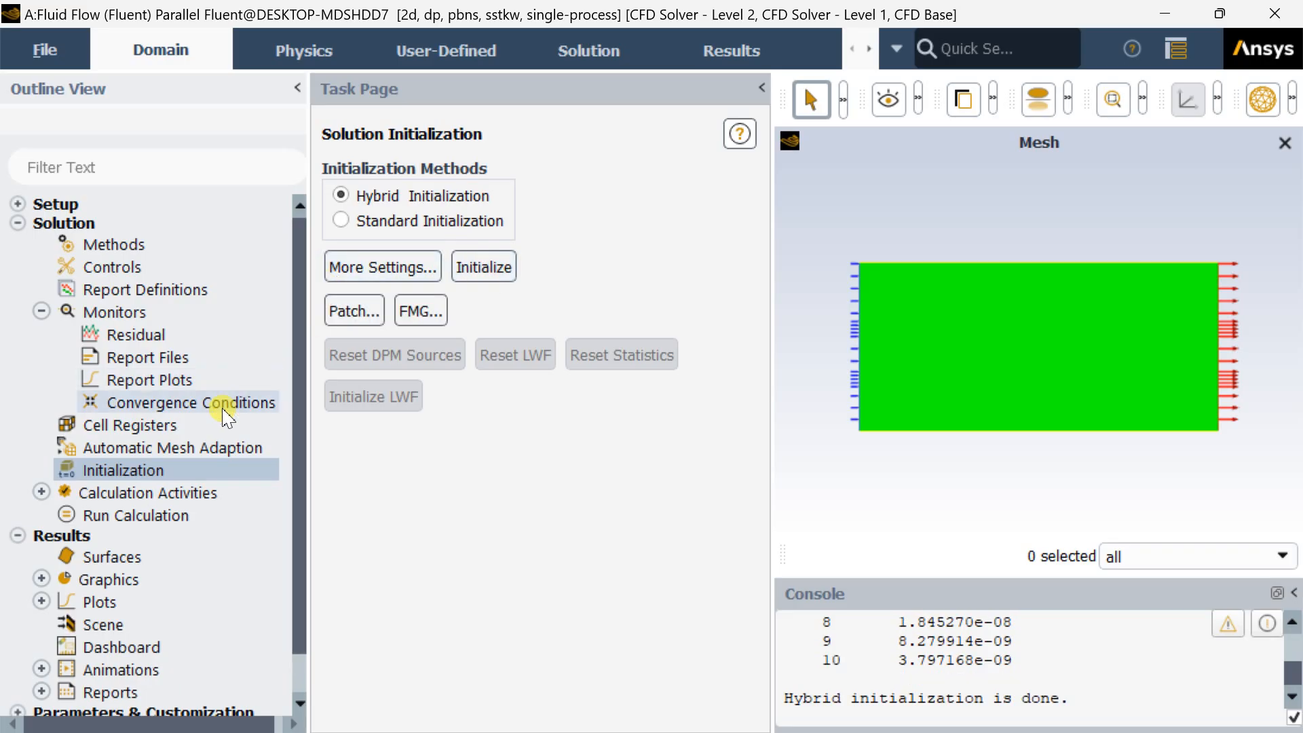
{"action": "scroll", "coordinate": [226, 404], "scroll_direction": "down", "scroll_amount": 1}
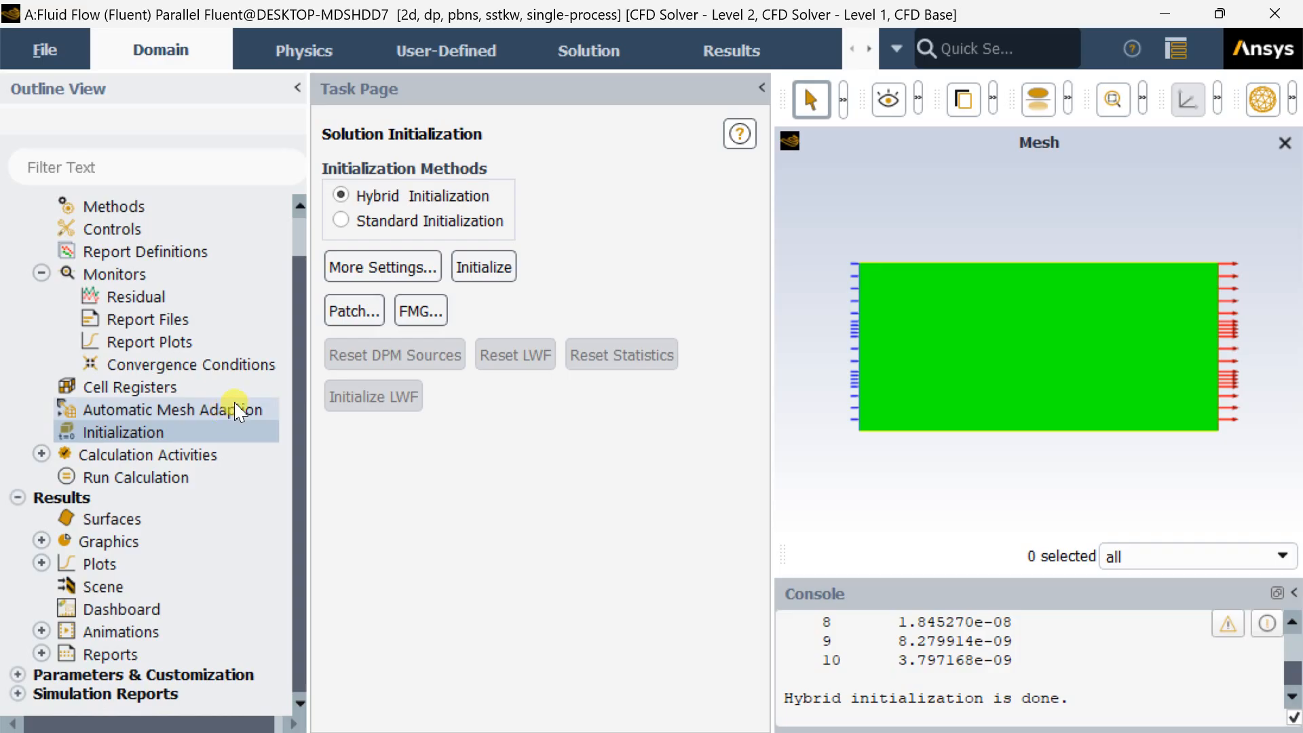
{"action": "left_click", "coordinate": [190, 477]}
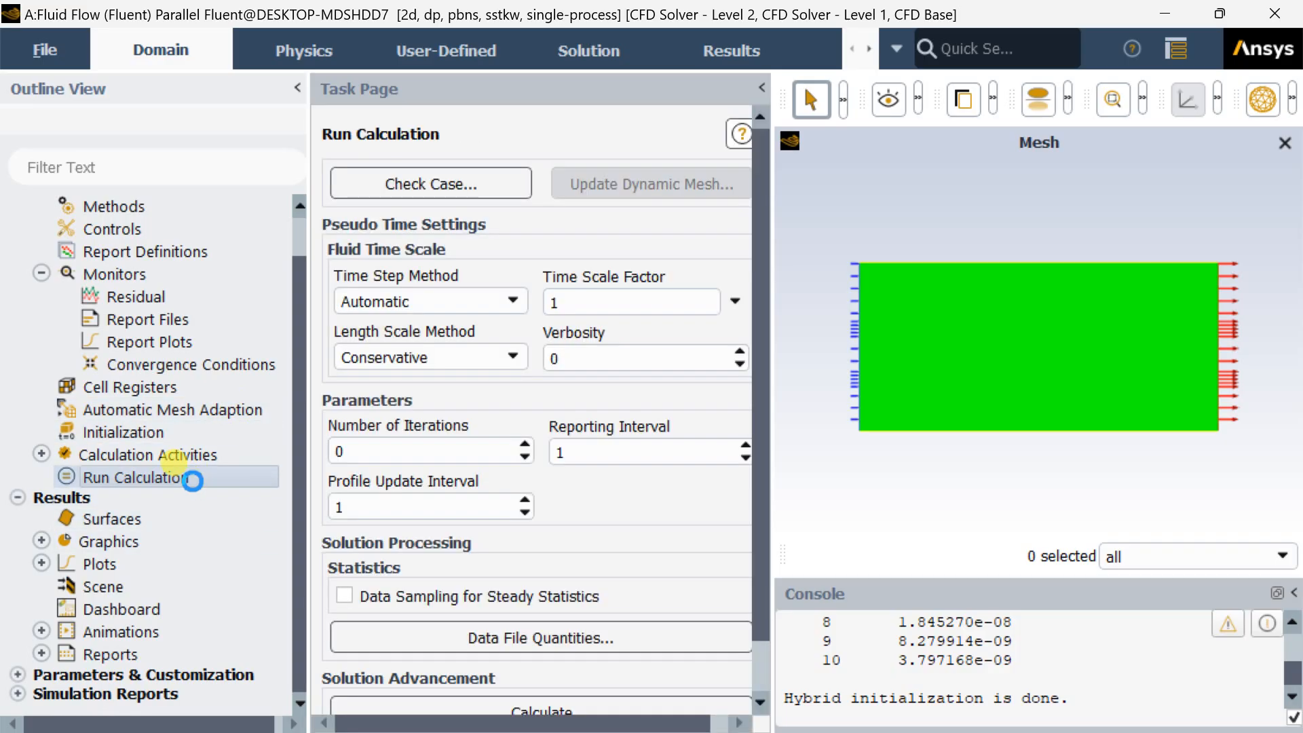
{"action": "double_click", "coordinate": [395, 455]}
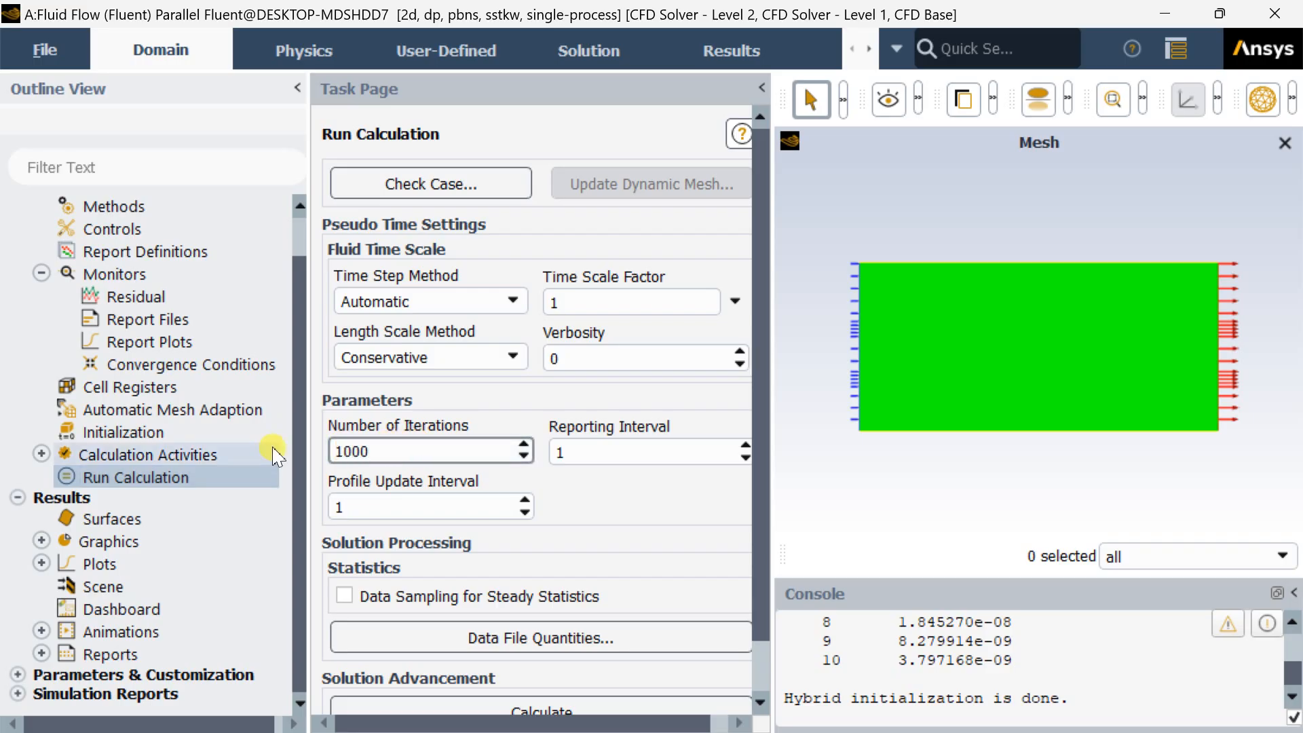
{"action": "left_click_drag", "start_coordinate": [760, 526], "coordinate": [760, 597]}
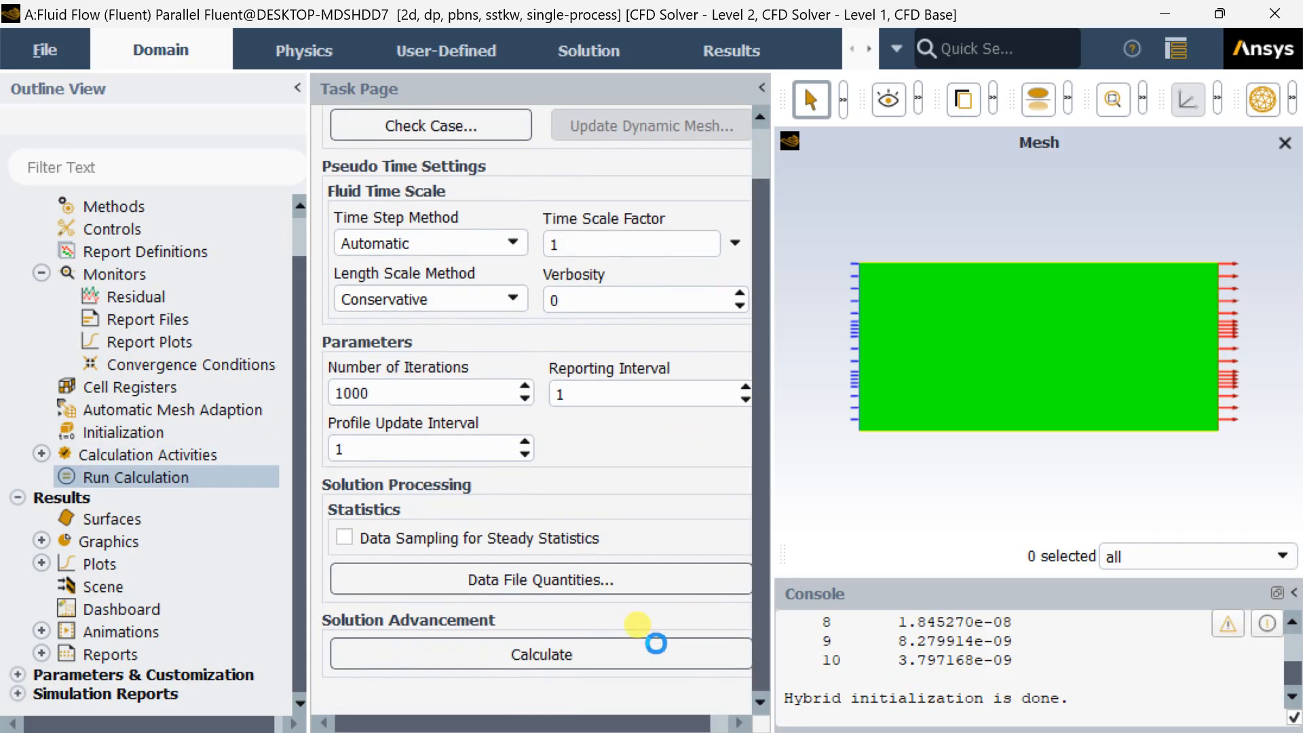
{"action": "left_click", "coordinate": [602, 661]}
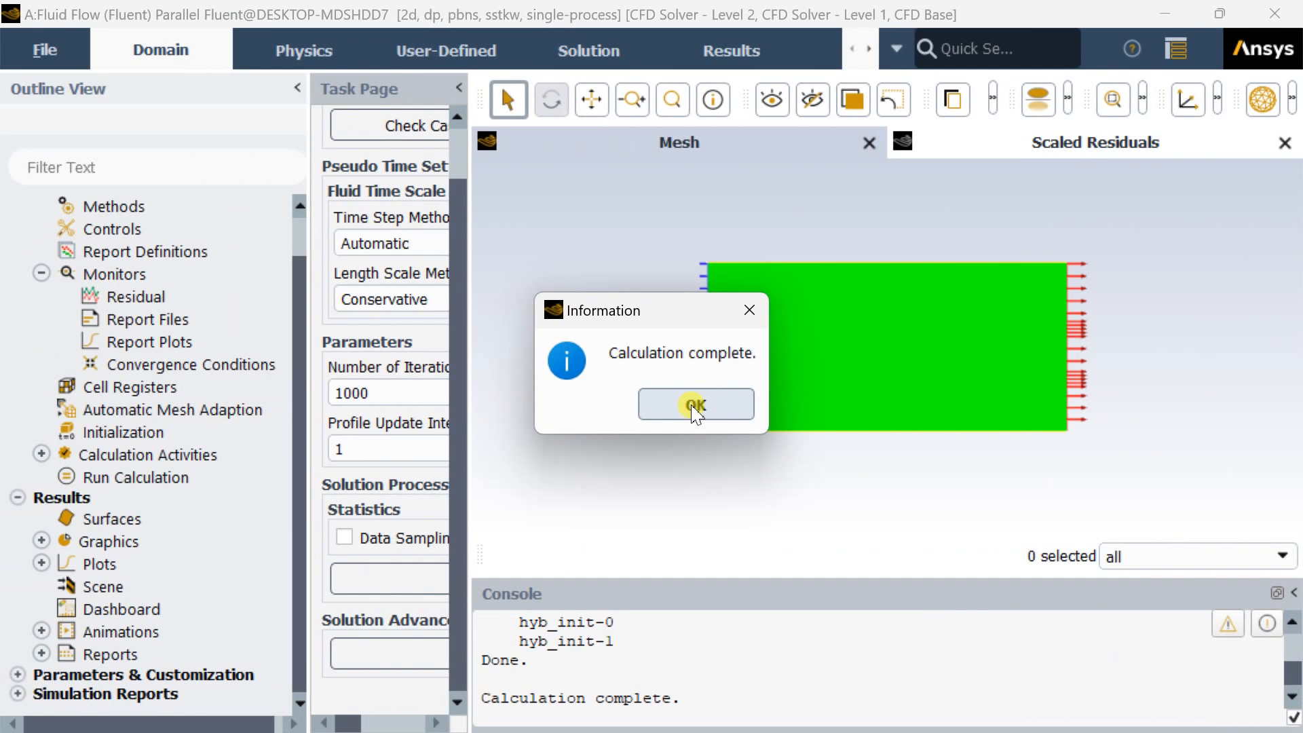
{"action": "left_click", "coordinate": [695, 405]}
- Check the convergence of the solution in the console output and in the scaled residuals plot
{"action": "scroll", "coordinate": [725, 627], "scroll_direction": "up", "scroll_amount": 10}
{"action": "scroll", "coordinate": [715, 652], "scroll_direction": "down", "scroll_amount": 8}
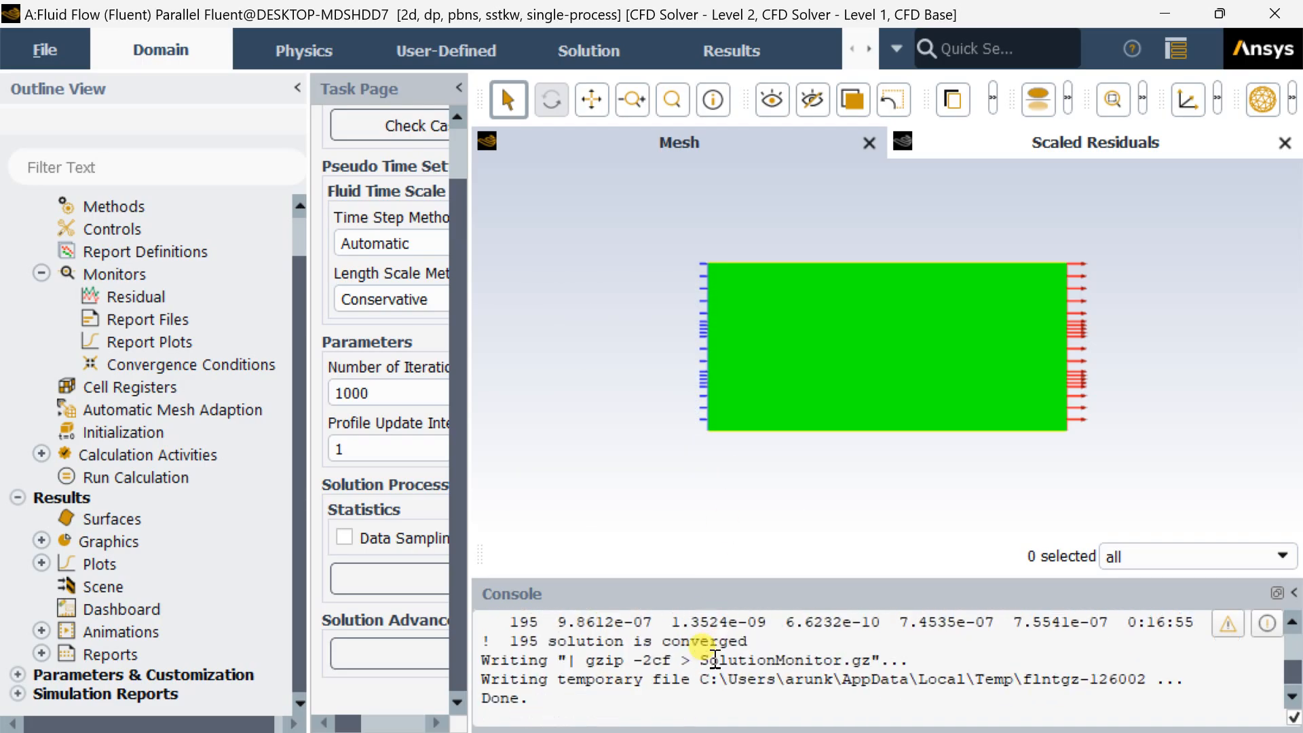
{"action": "left_click_drag", "start_coordinate": [748, 641], "coordinate": [496, 648]}
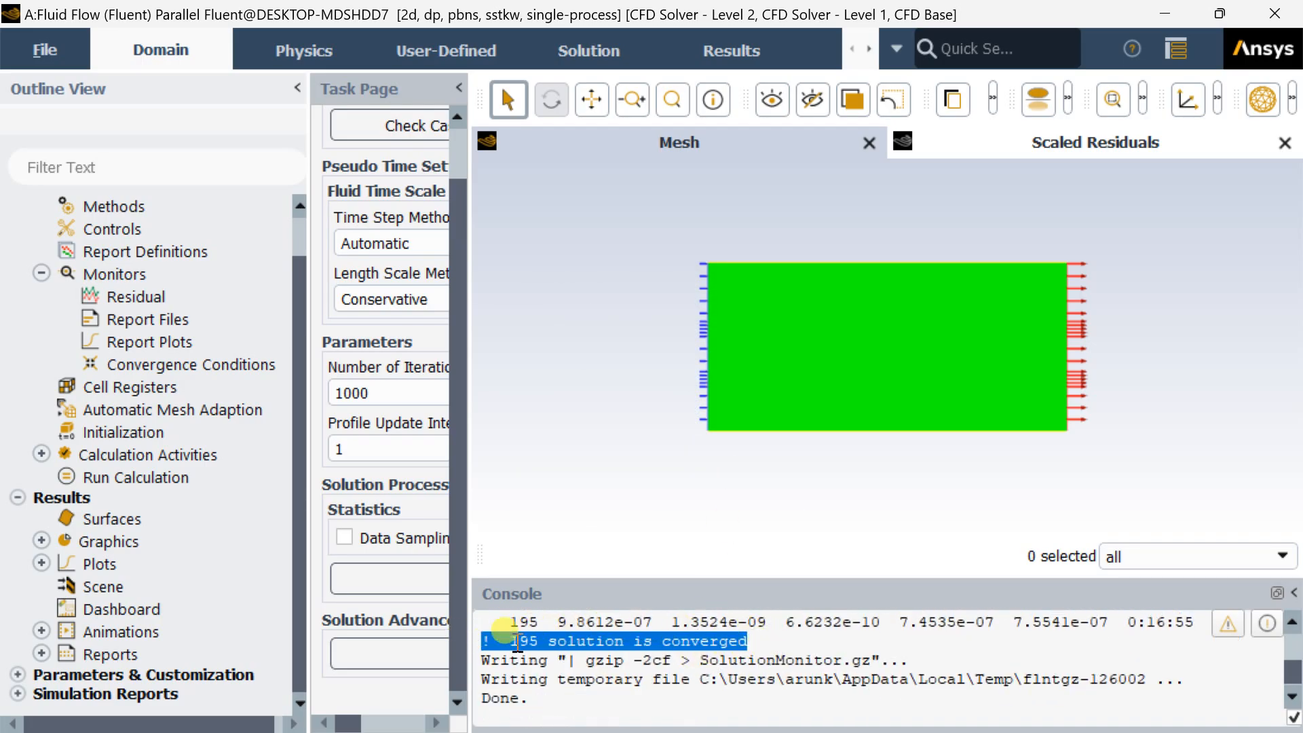
{"action": "left_click", "coordinate": [984, 136]}
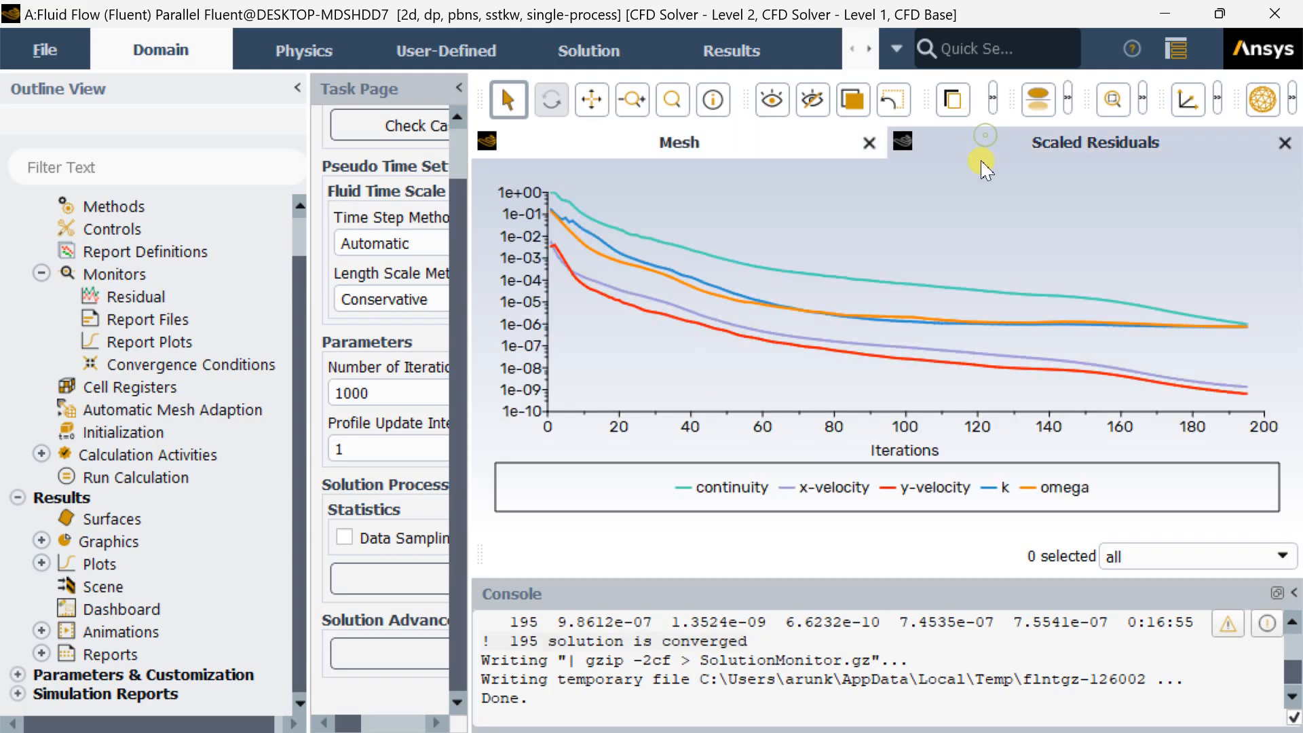
- Close Fluent and open the results of the Fluid Flow (Fluent) system in CFD-Post from Workbench
{"action": "left_click", "coordinate": [1274, 13]}
{"action": "left_click", "coordinate": [655, 407]}
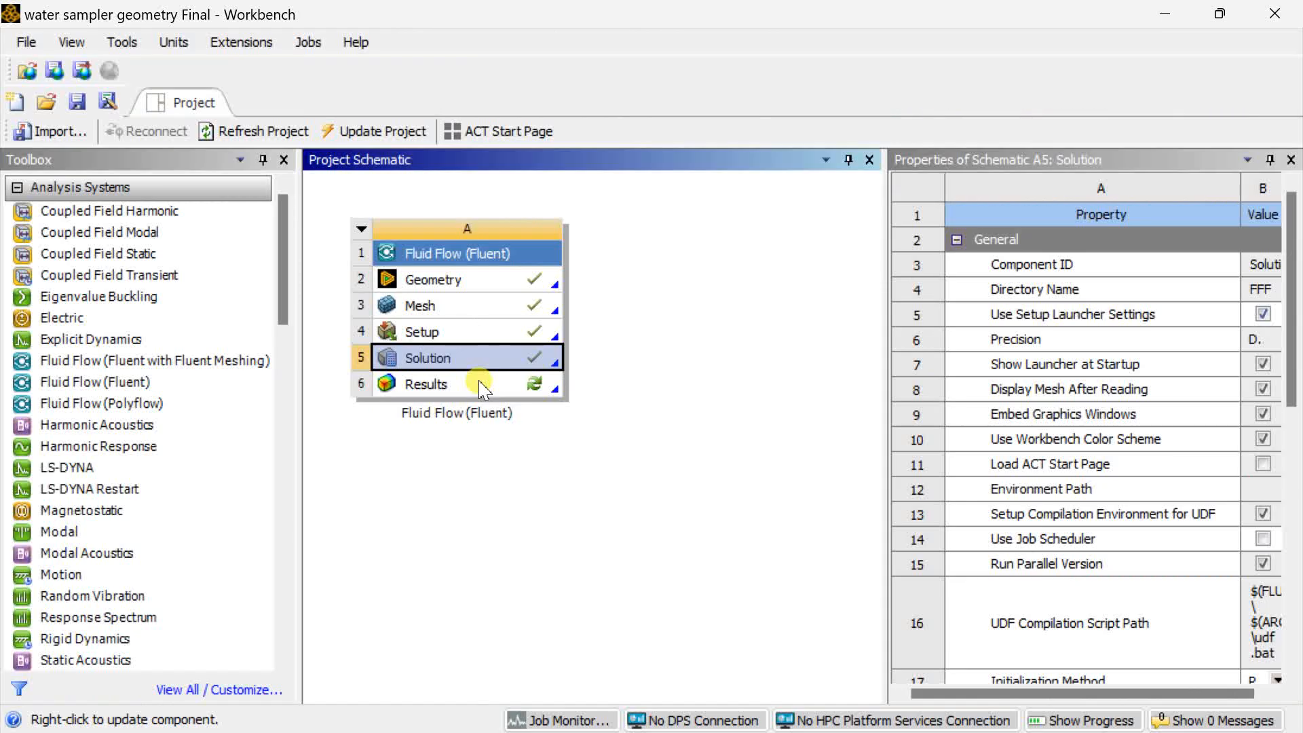
{"action": "double_click", "coordinate": [480, 389]}
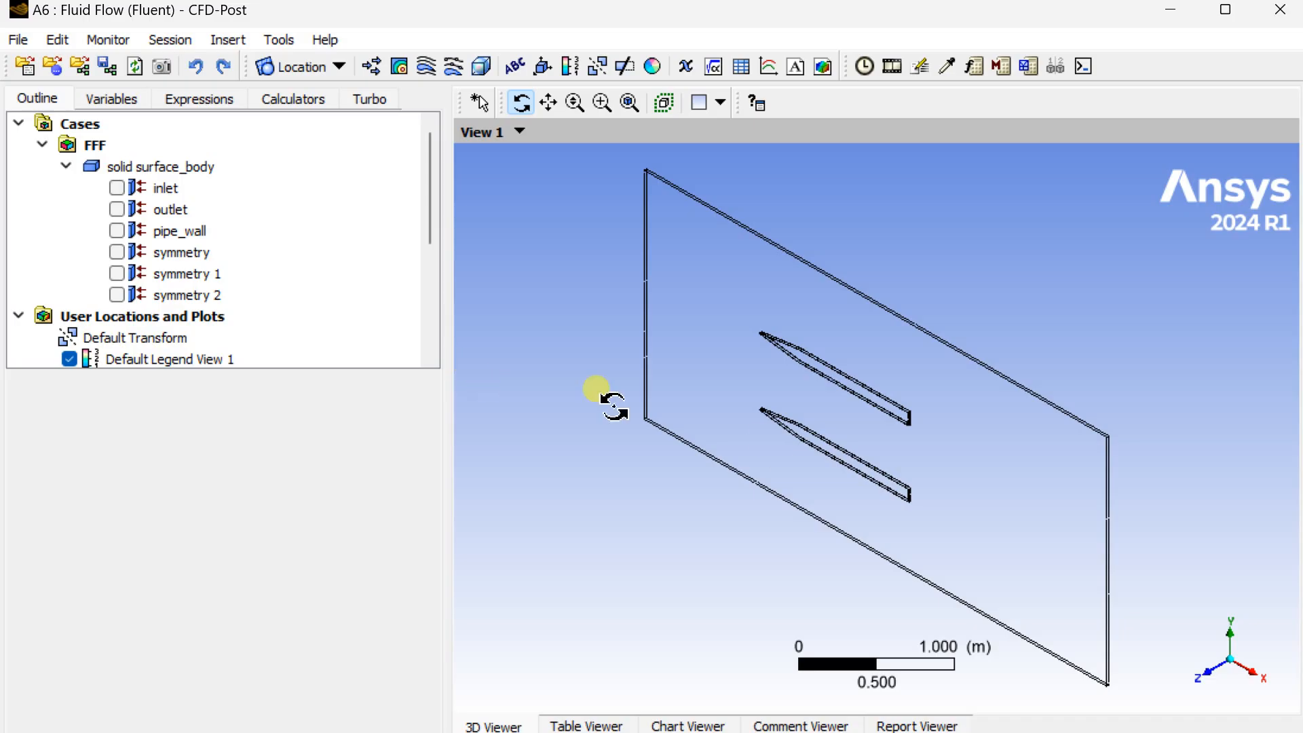
- Insert a contour plot located on symmetry 1, with the domain viewed along the Z axis
{"action": "left_click", "coordinate": [1215, 685]}
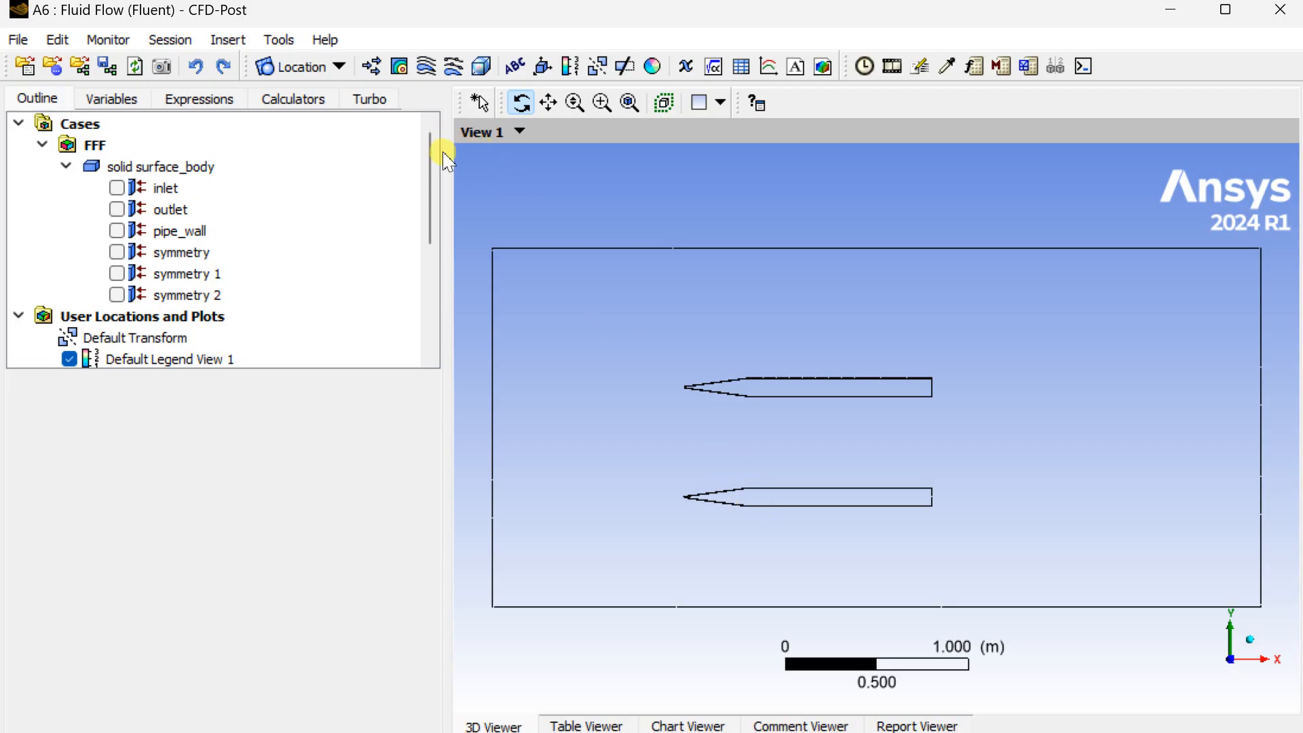
{"action": "left_click", "coordinate": [399, 66]}
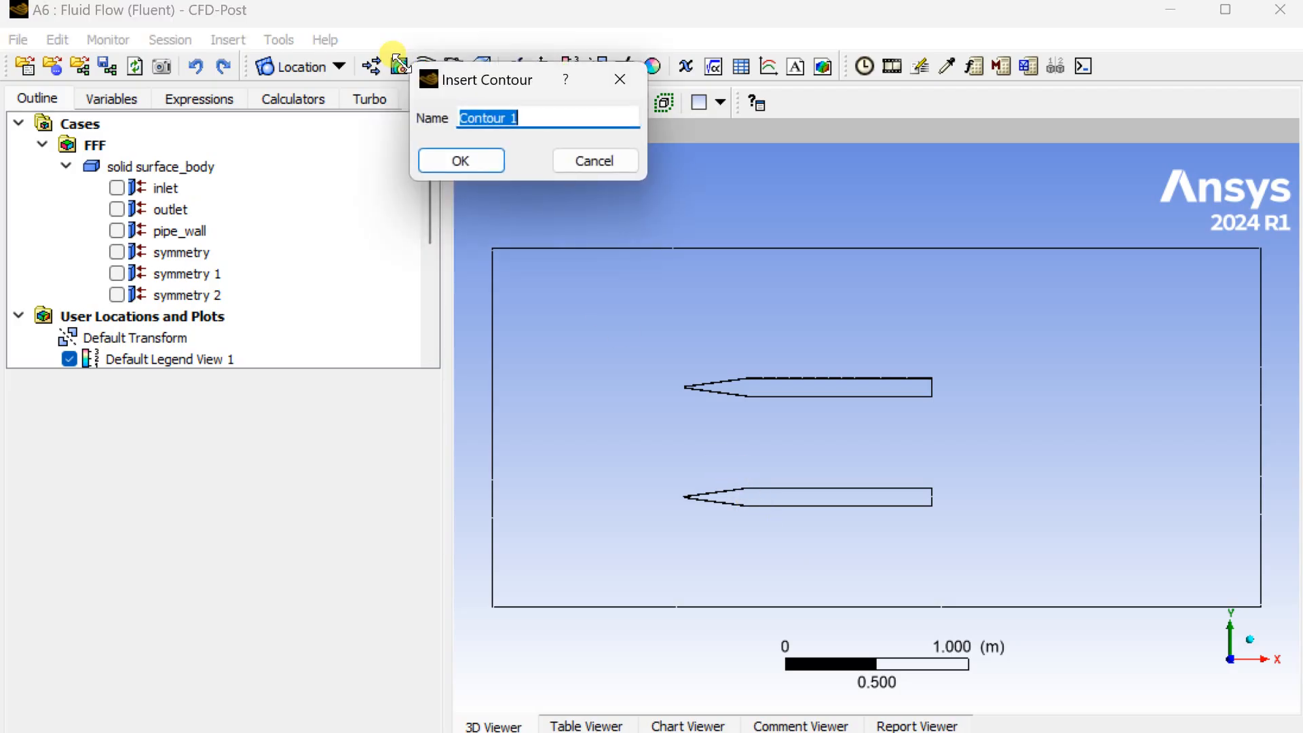
{"action": "left_click", "coordinate": [464, 160]}
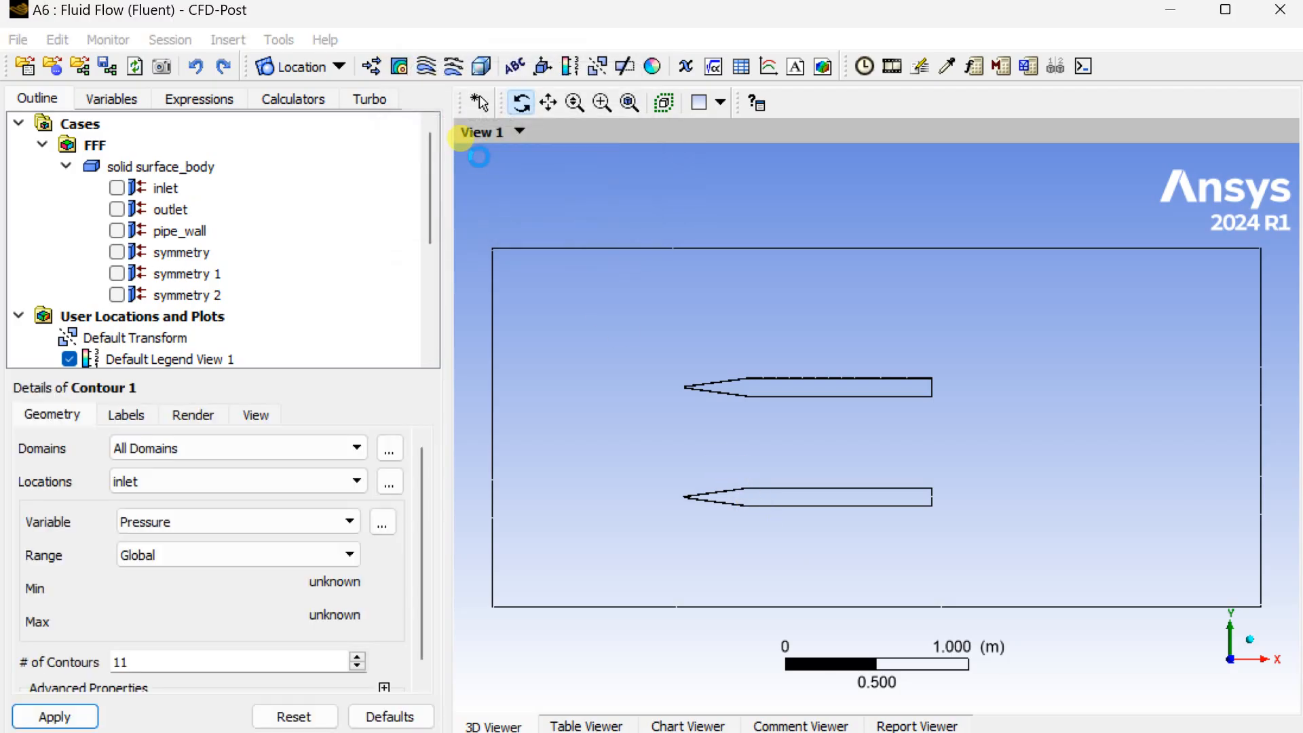
{"action": "left_click", "coordinate": [326, 483]}
{"action": "left_click", "coordinate": [217, 563]}
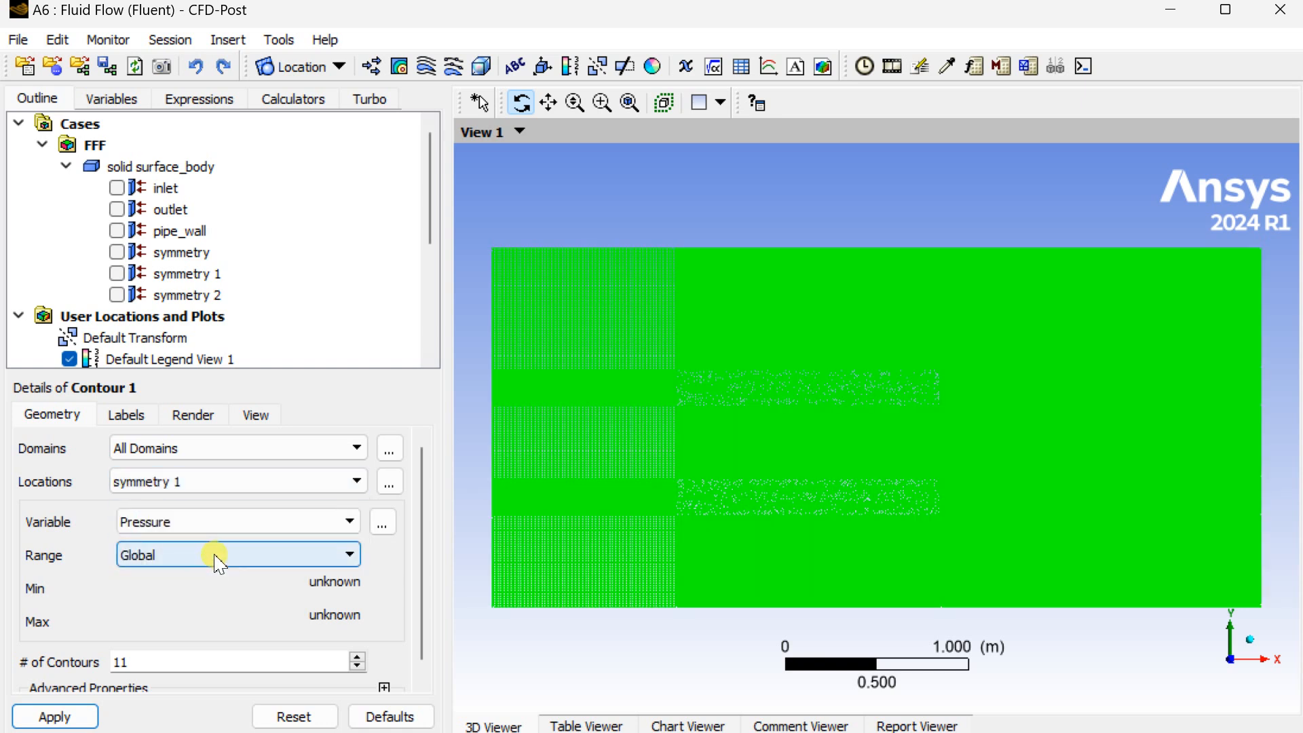
- Make the contour show Velocity with a Local range and 100 contours
{"action": "left_click", "coordinate": [225, 523]}
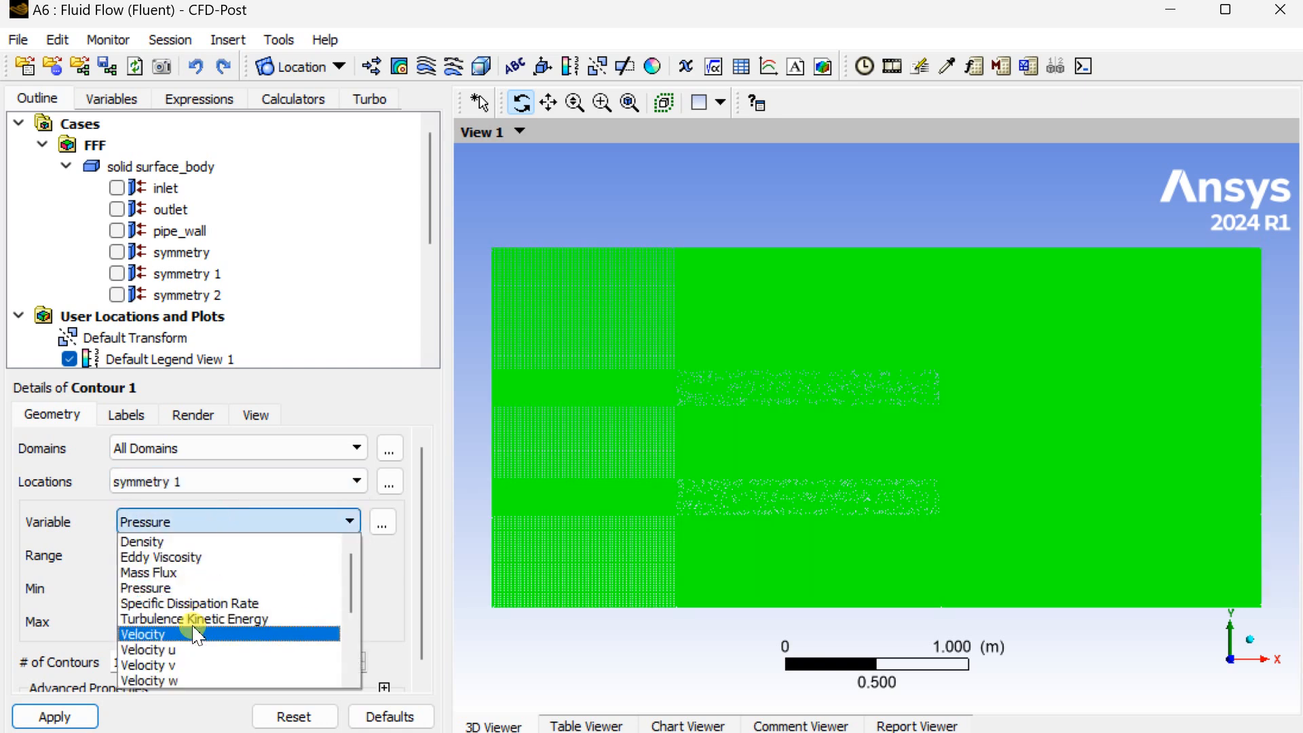
{"action": "left_click", "coordinate": [196, 625]}
{"action": "left_click", "coordinate": [189, 561]}
{"action": "left_click", "coordinate": [180, 591]}
{"action": "left_click", "coordinate": [154, 660]}
{"action": "left_click_drag", "start_coordinate": [162, 667], "coordinate": [76, 672]}
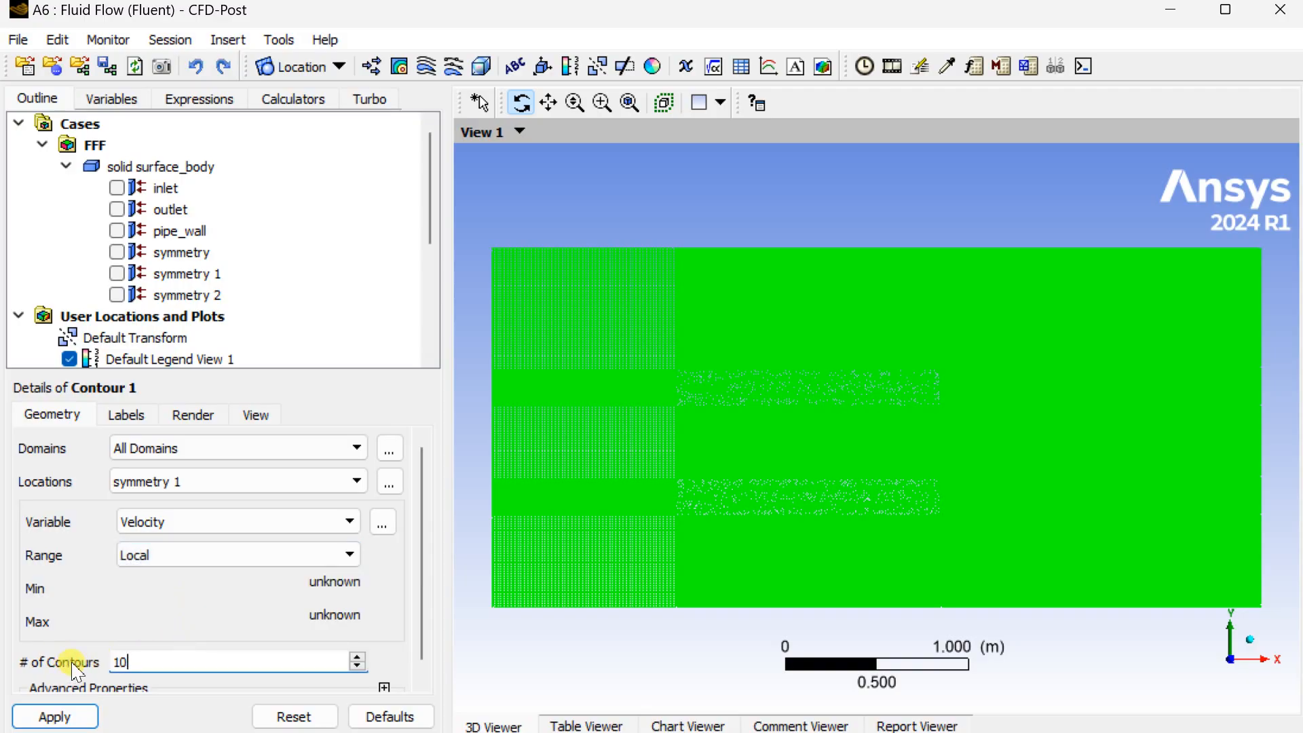
{"action": "left_click", "coordinate": [75, 716]}
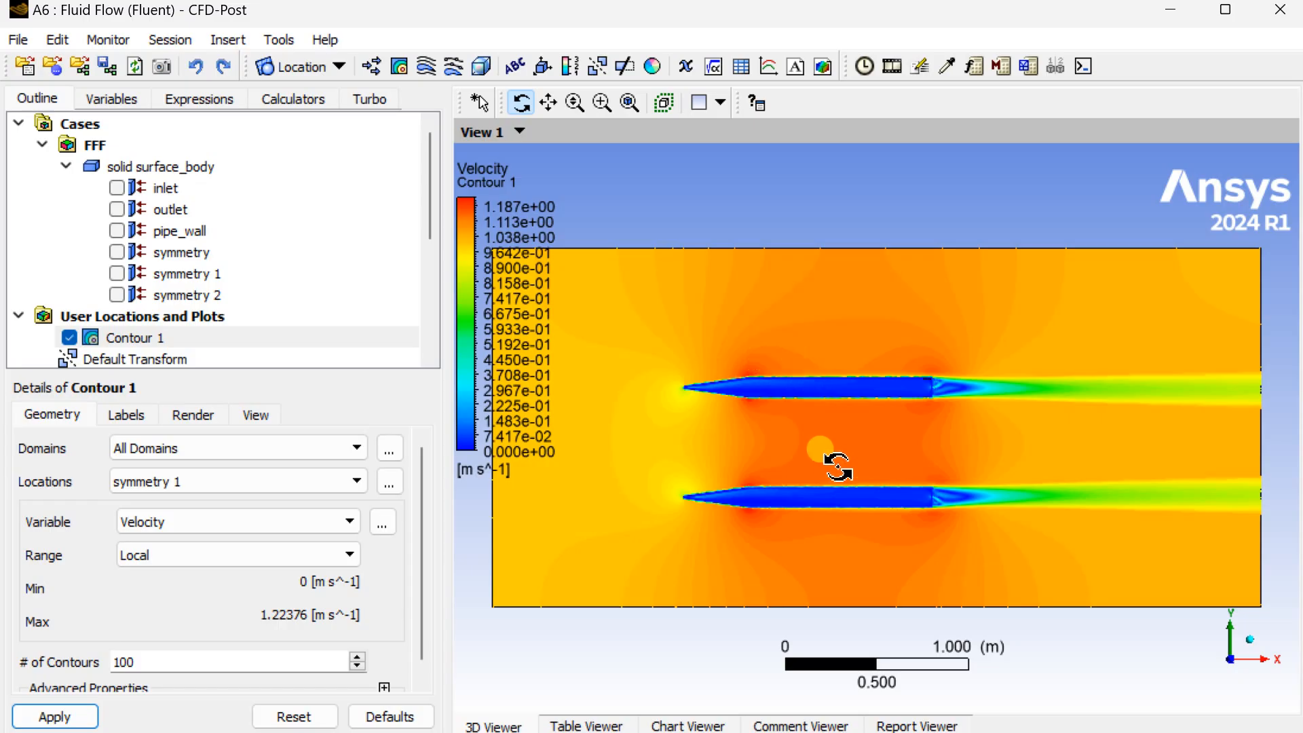
- Save the enlarged velocity contour view as JPEG picture 1.jpg with a white background, 4k image size and image quality 100
{"action": "scroll", "coordinate": [825, 465], "scroll_direction": "up", "scroll_amount": 3}
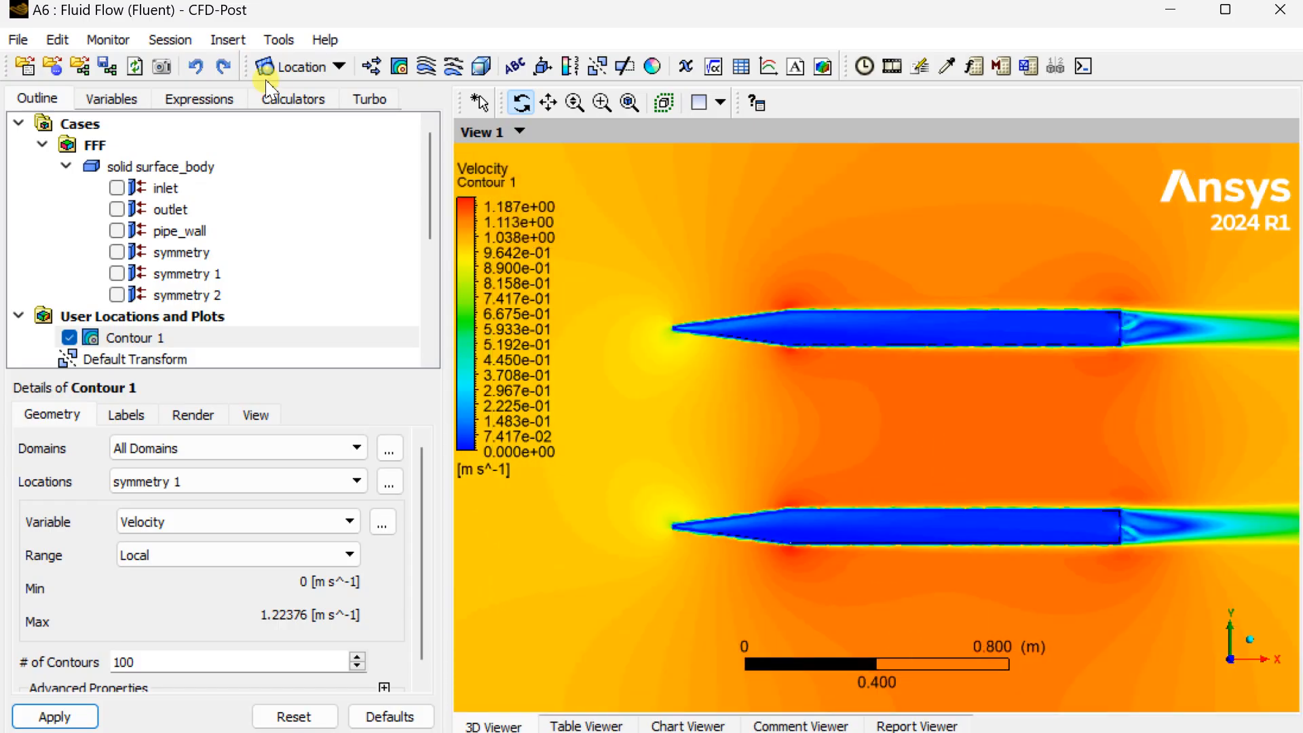
{"action": "left_click", "coordinate": [162, 65]}
{"action": "left_click_drag", "start_coordinate": [680, 332], "coordinate": [406, 140]}
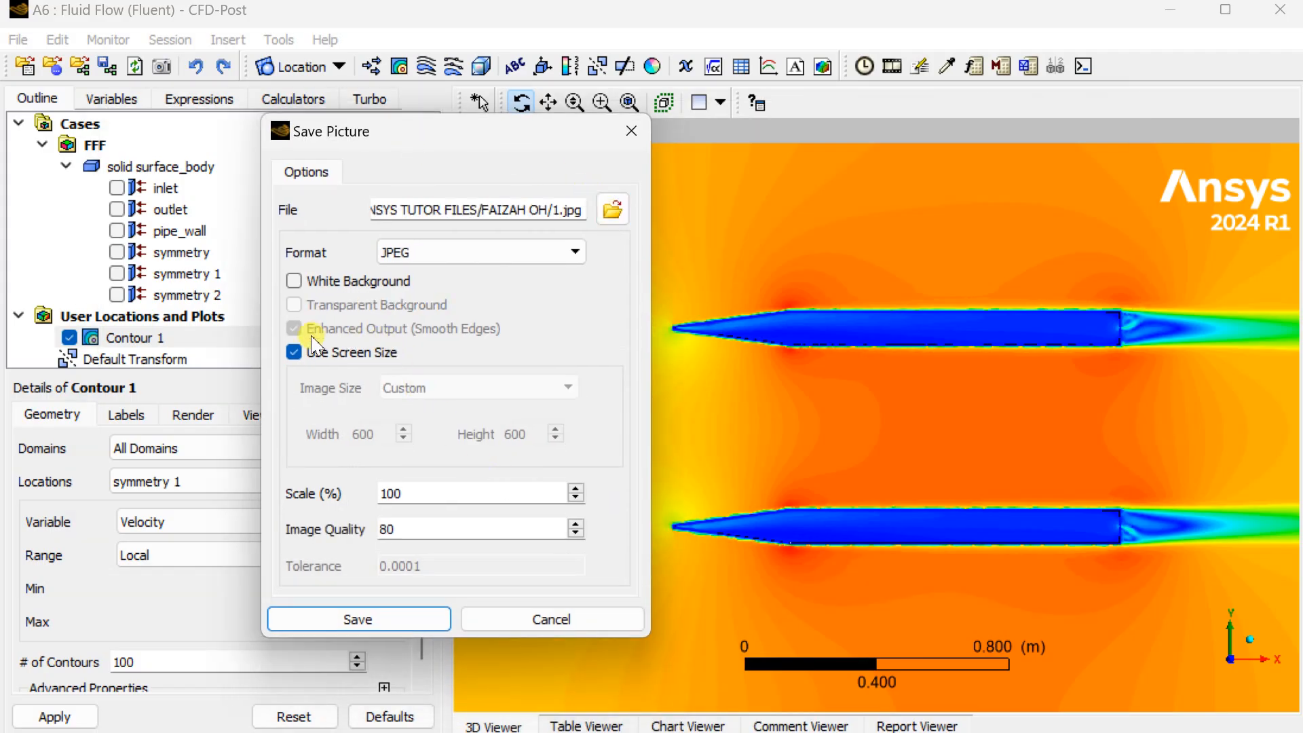
{"action": "left_click", "coordinate": [294, 281]}
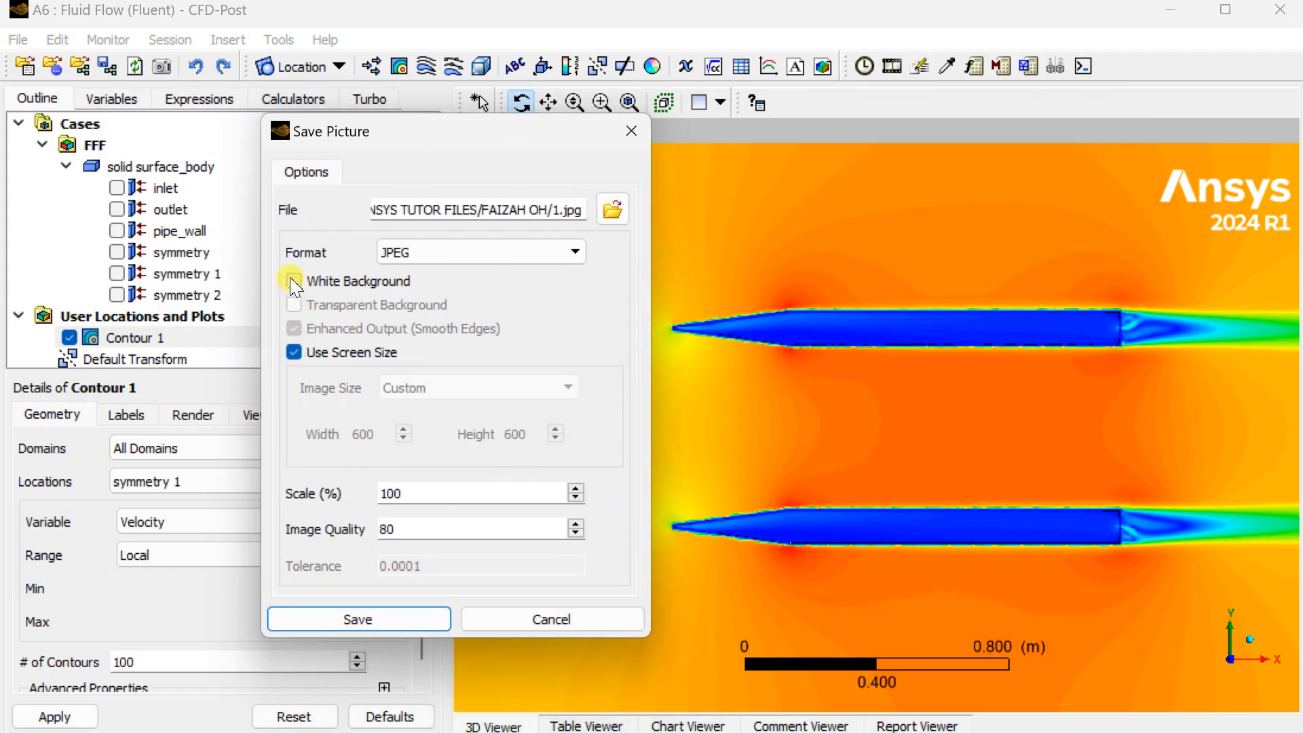
{"action": "left_click", "coordinate": [295, 353]}
{"action": "left_click", "coordinate": [441, 399]}
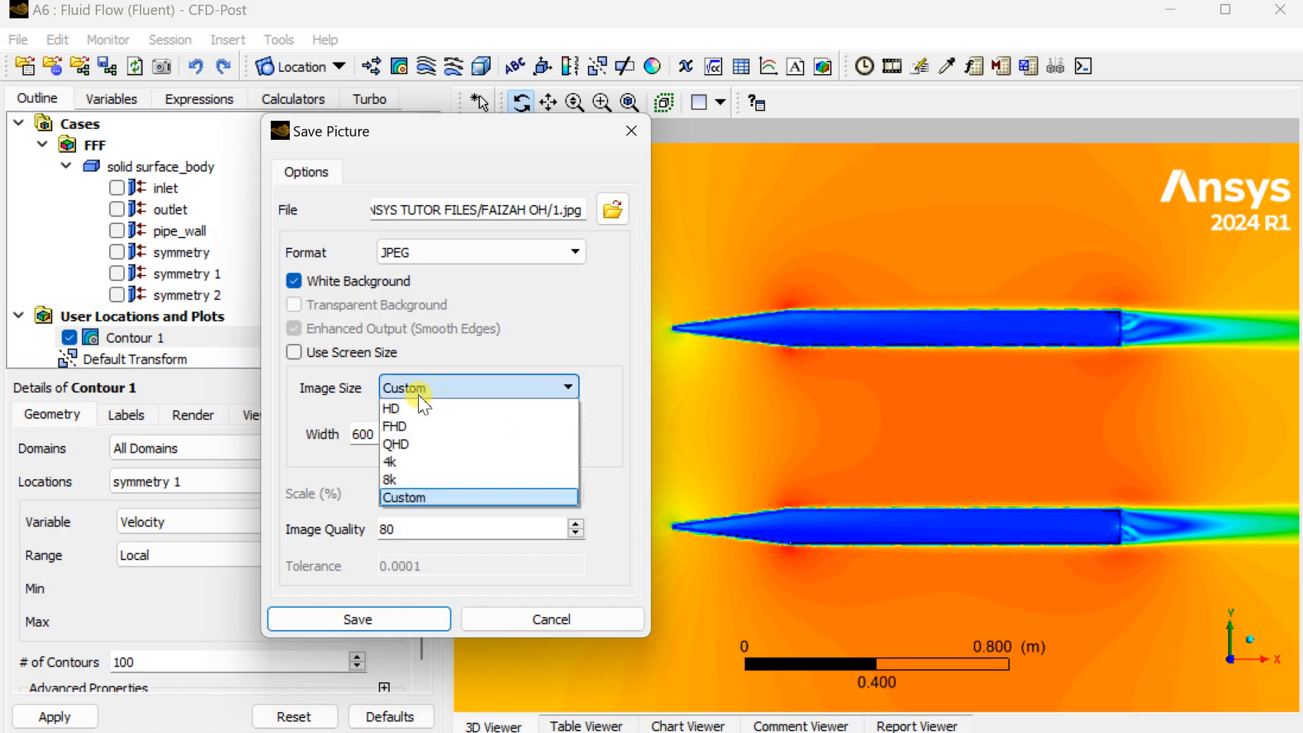
{"action": "left_click", "coordinate": [414, 408]}
{"action": "left_click_drag", "start_coordinate": [407, 469], "coordinate": [349, 480]}
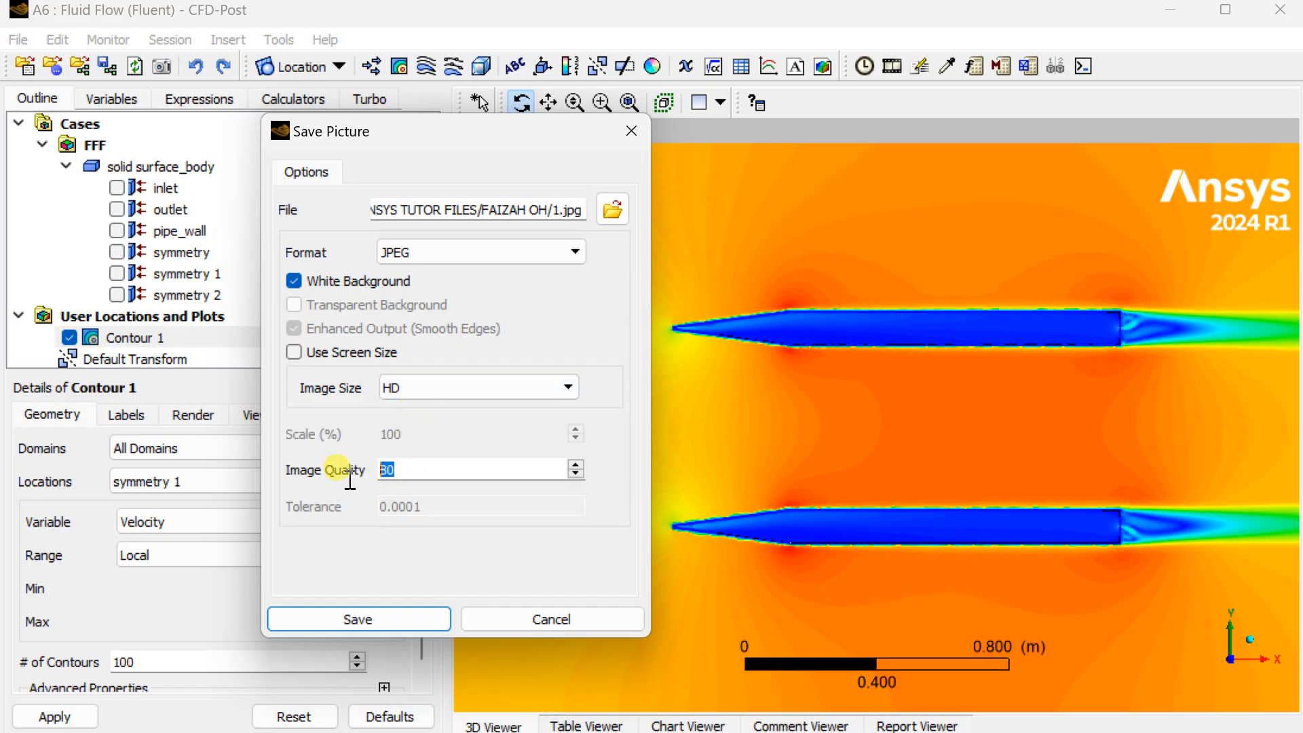
{"action": "type", "text": "100"}
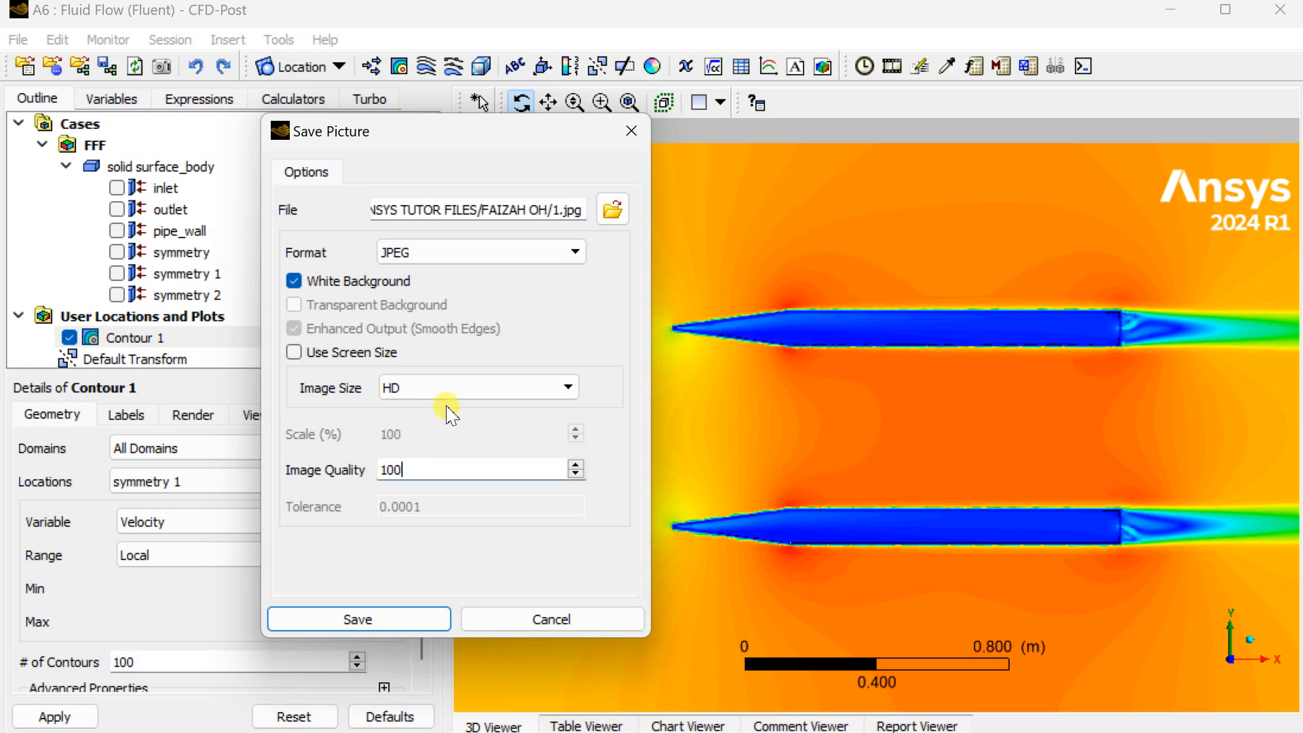
{"action": "left_click", "coordinate": [438, 388]}
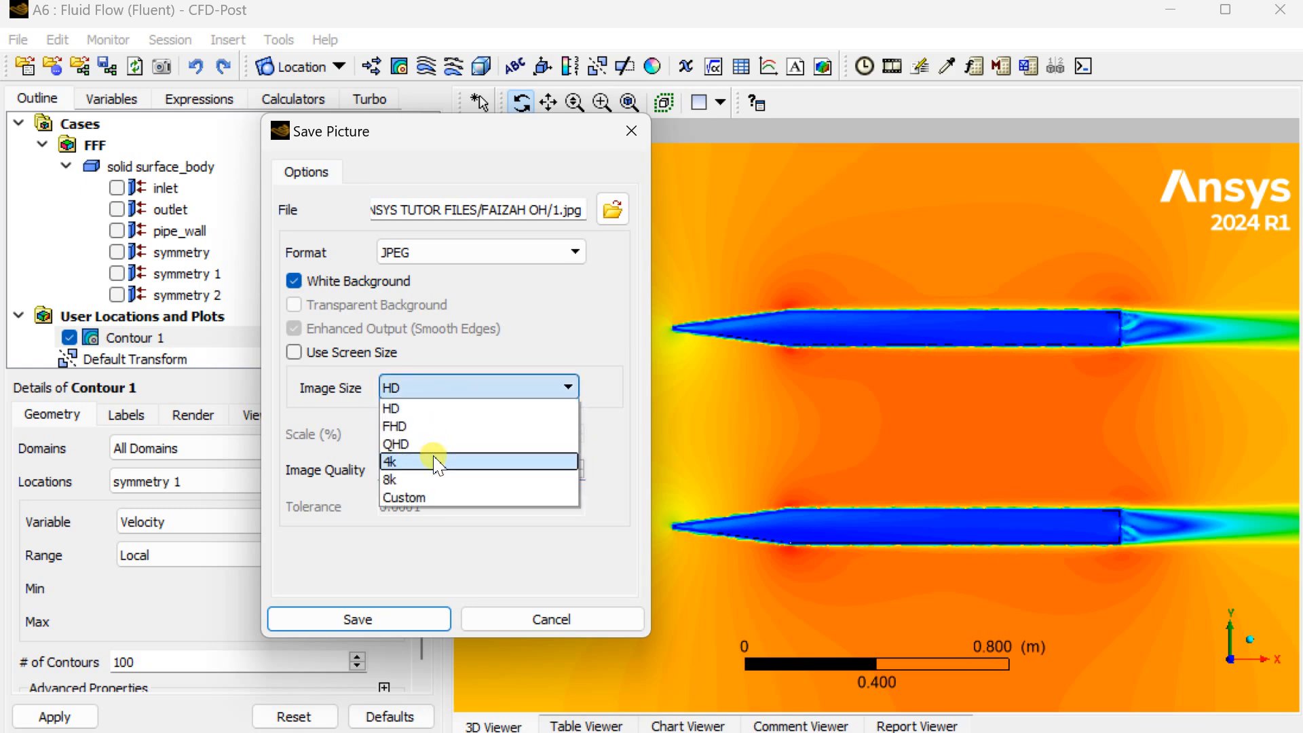
{"action": "left_click", "coordinate": [438, 462]}
{"action": "left_click", "coordinate": [373, 619]}
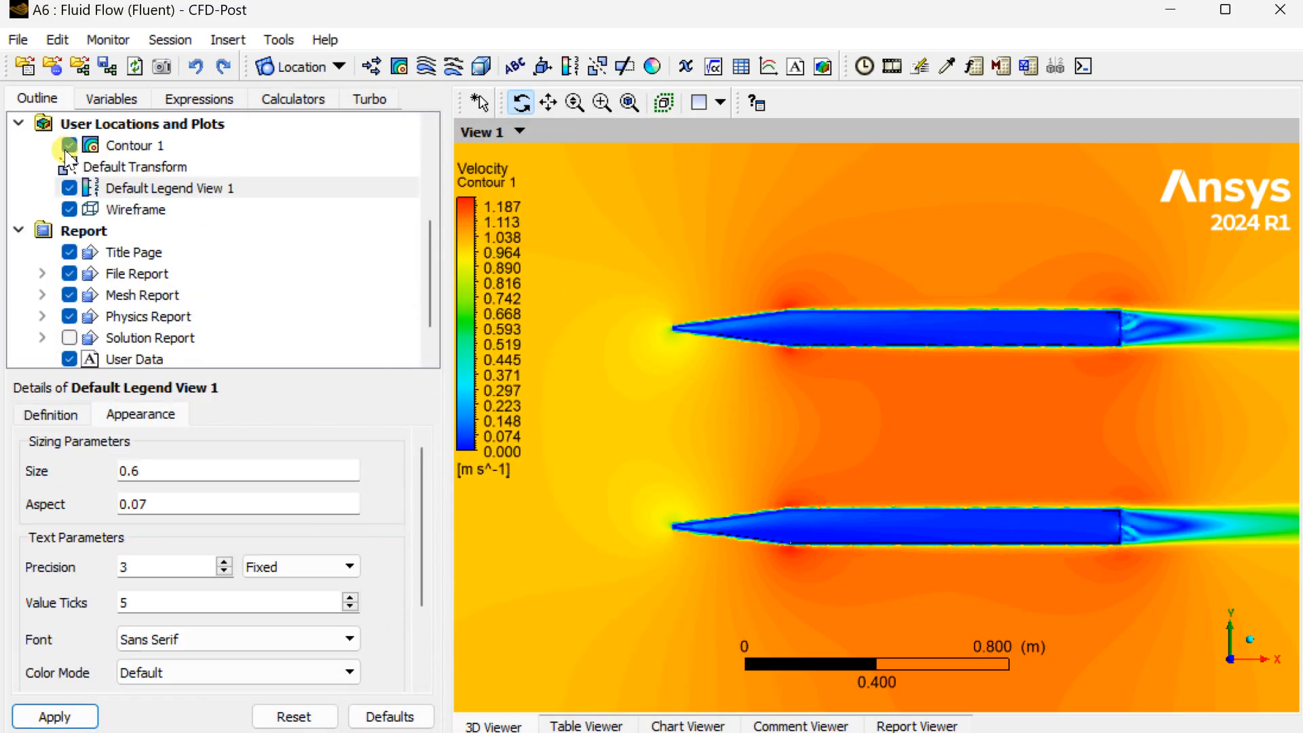
- Hide Contour 1 and insert a streamline plot of the Surface Streamline type
{"action": "left_click", "coordinate": [69, 145]}
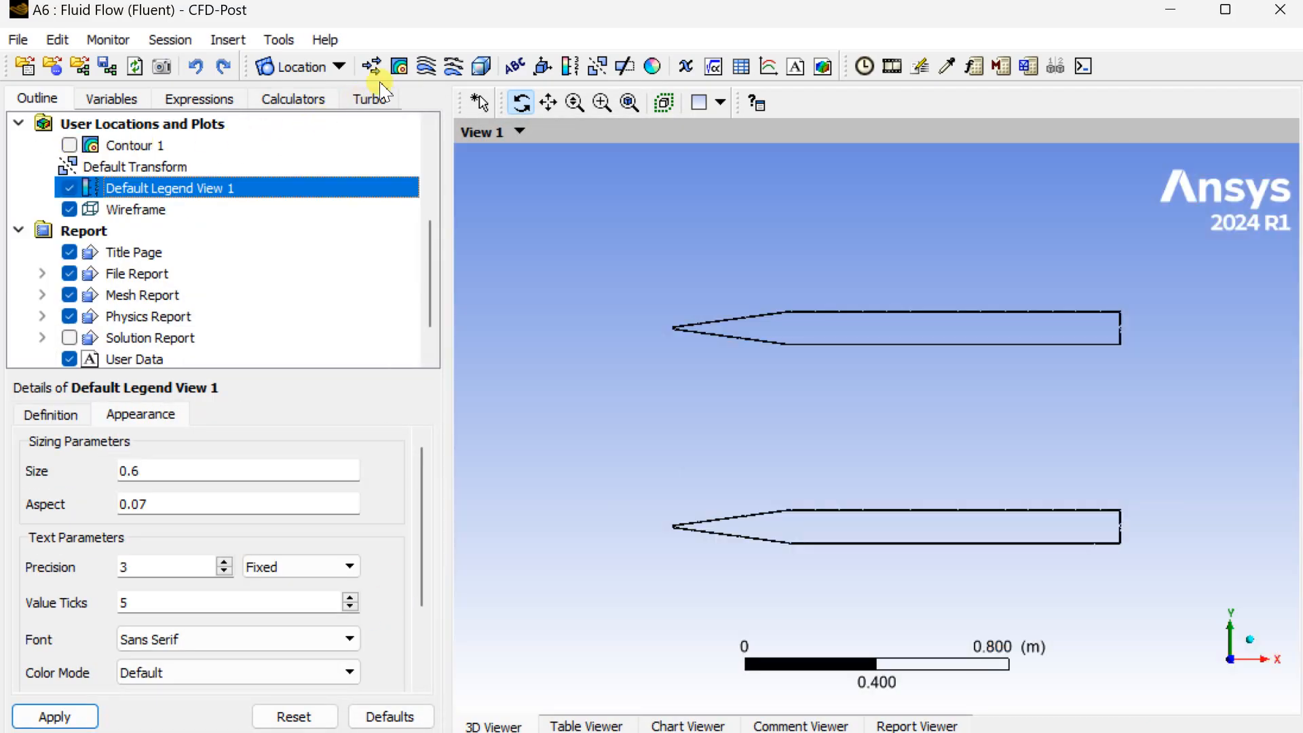
{"action": "left_click", "coordinate": [426, 66]}
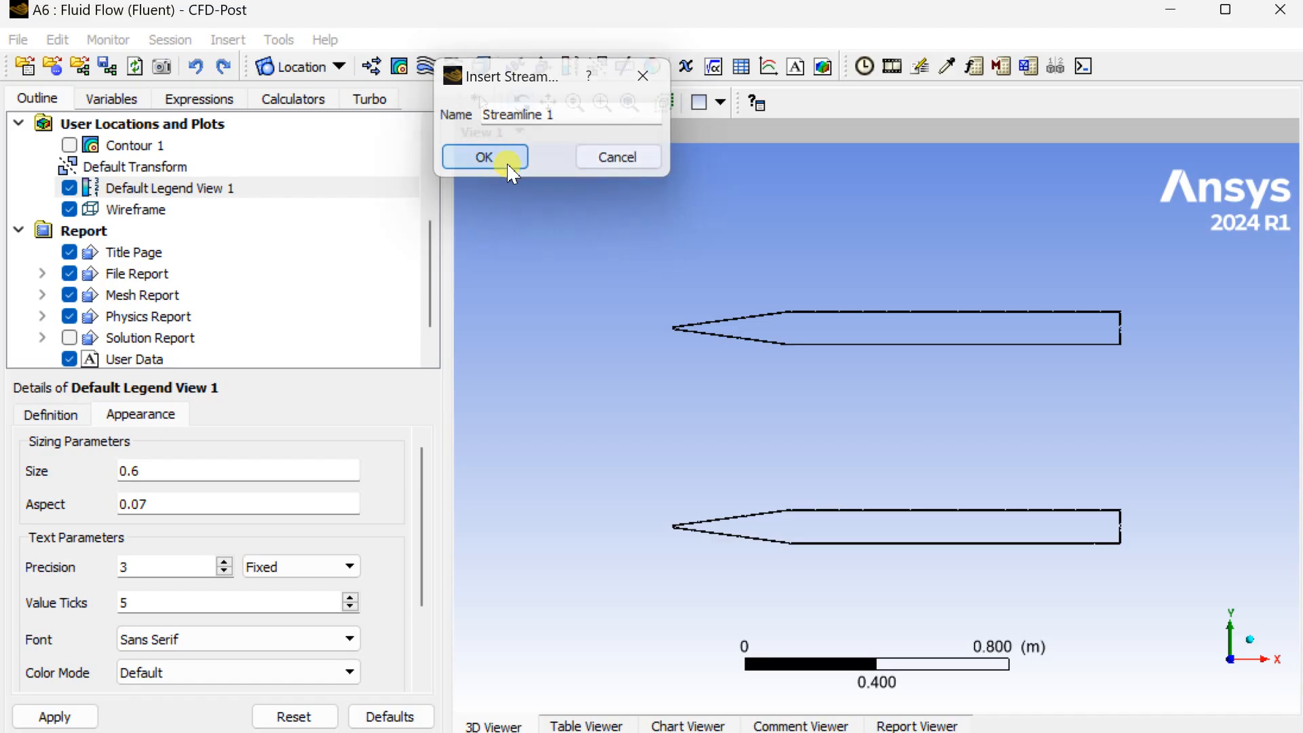
{"action": "left_click", "coordinate": [505, 157]}
{"action": "left_click", "coordinate": [292, 449]}
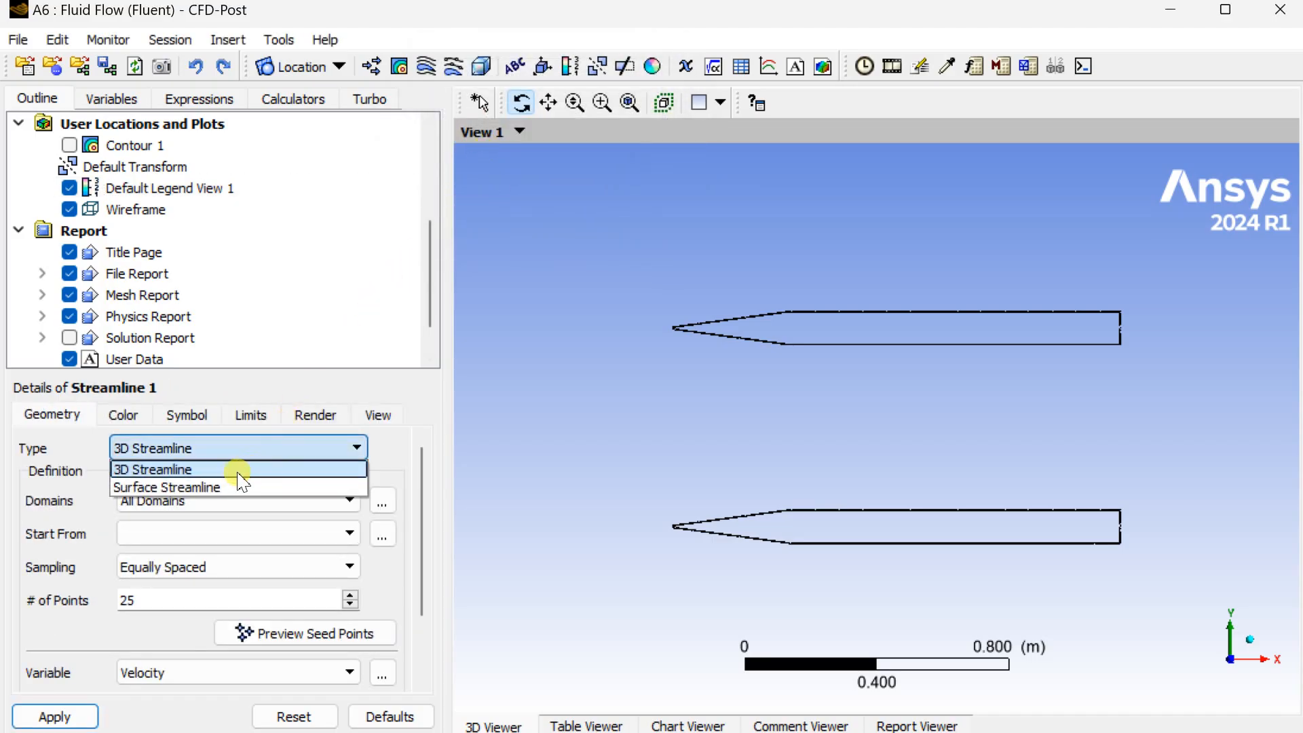
{"action": "left_click", "coordinate": [226, 486]}
- Locate the streamlines on symmetry 1 with 500 equally spaced sample points and generate them
{"action": "left_click", "coordinate": [228, 503]}
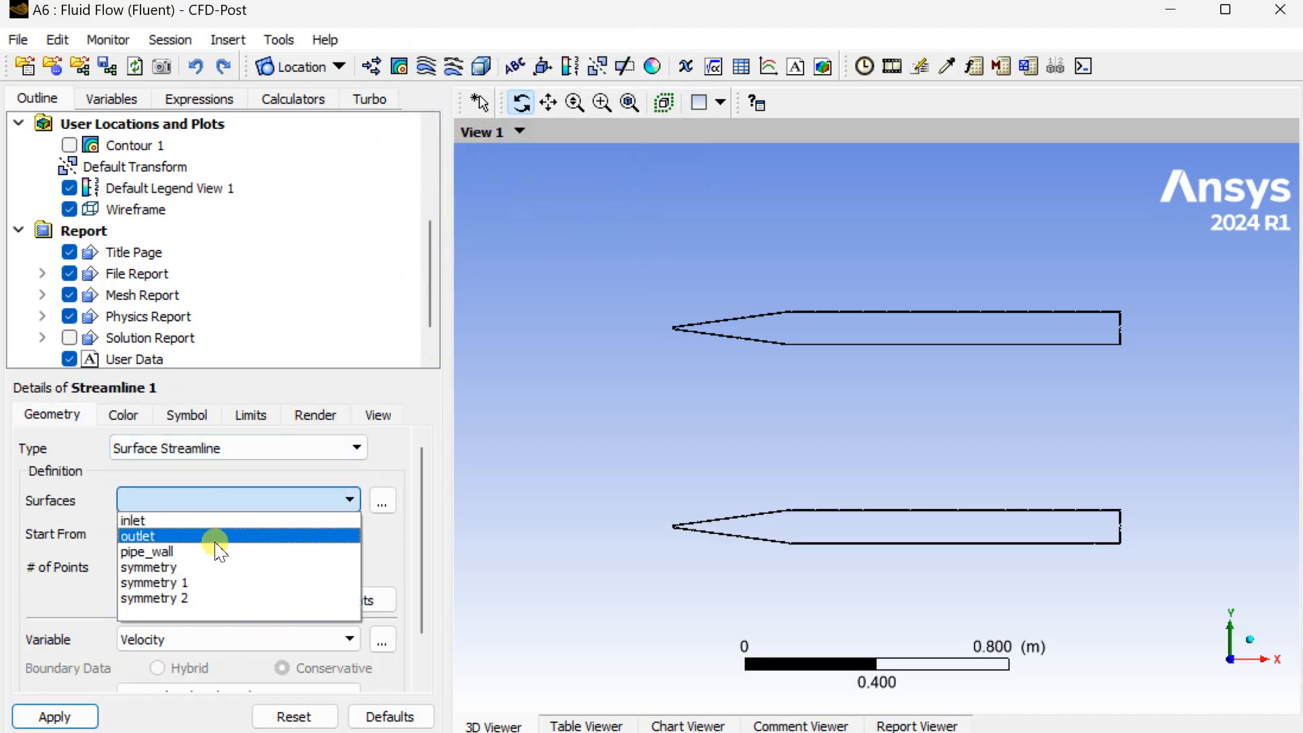
{"action": "left_click", "coordinate": [218, 578]}
{"action": "left_click_drag", "start_coordinate": [226, 570], "coordinate": [74, 573]}
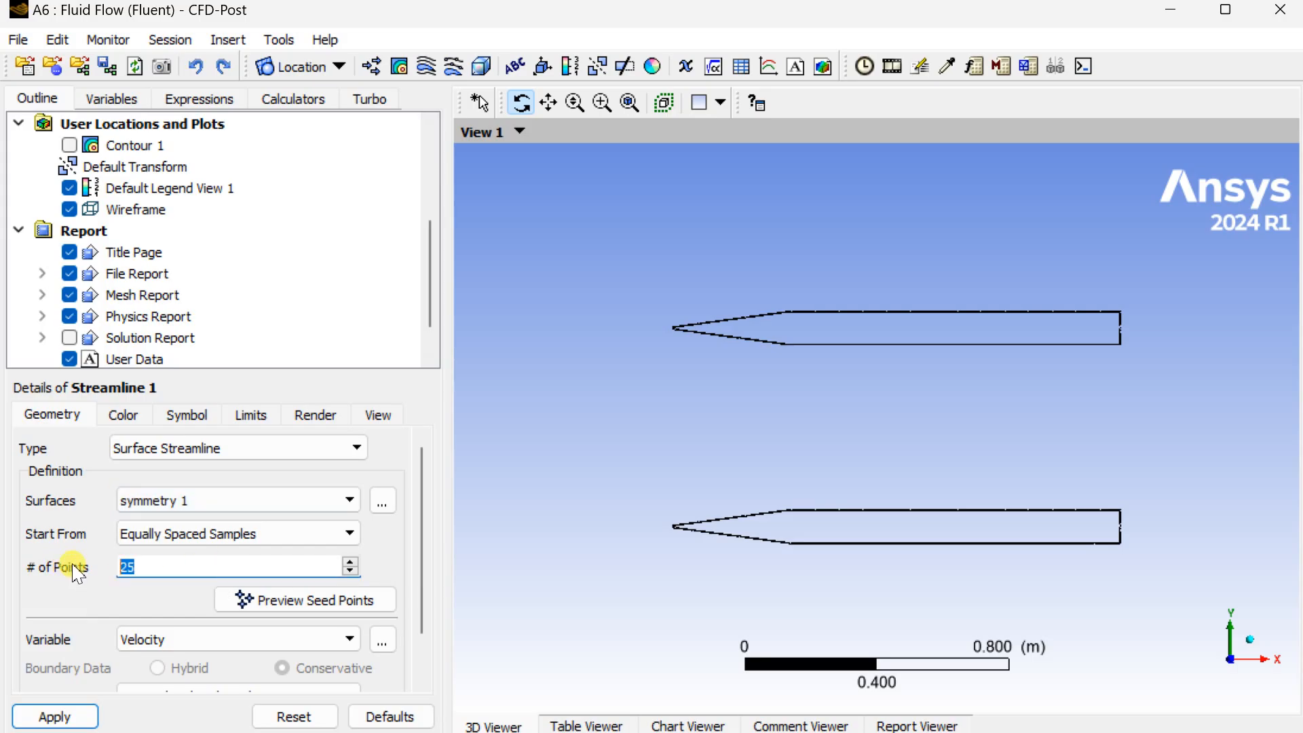
{"action": "type", "text": "500"}
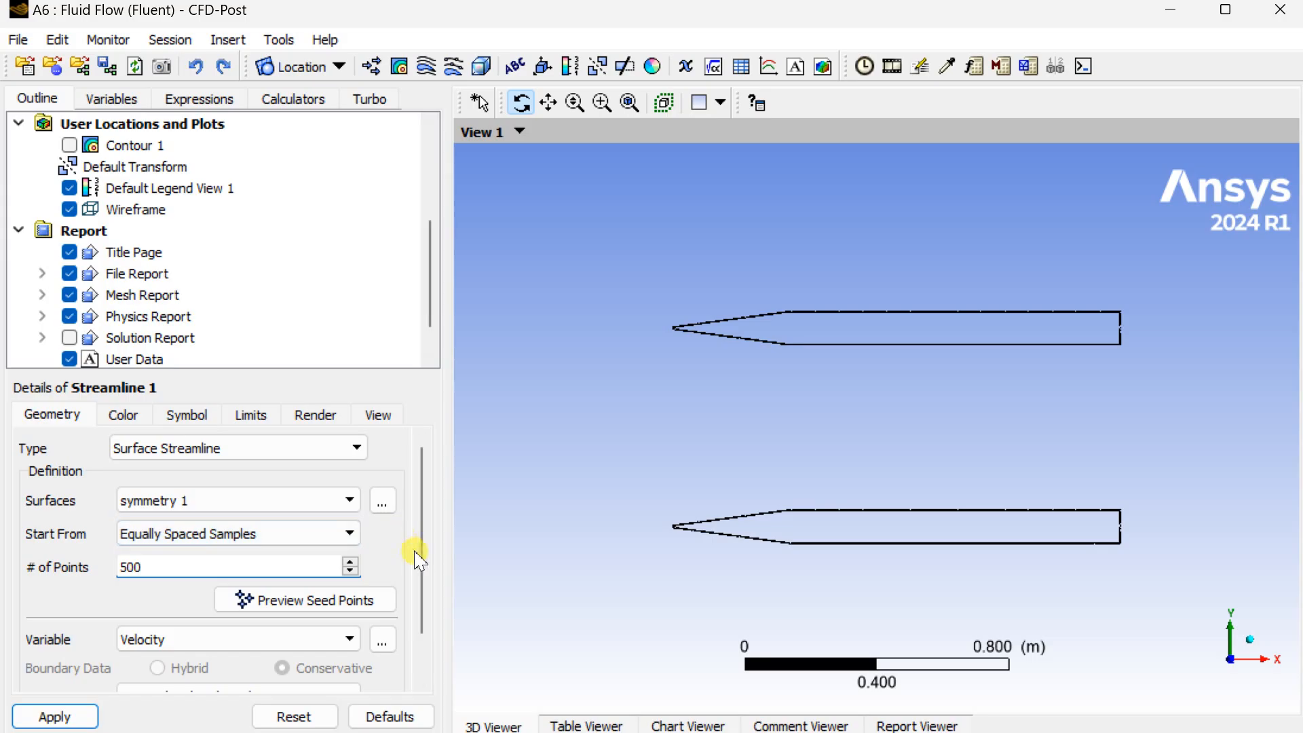
{"action": "left_click_drag", "start_coordinate": [415, 552], "coordinate": [416, 599]}
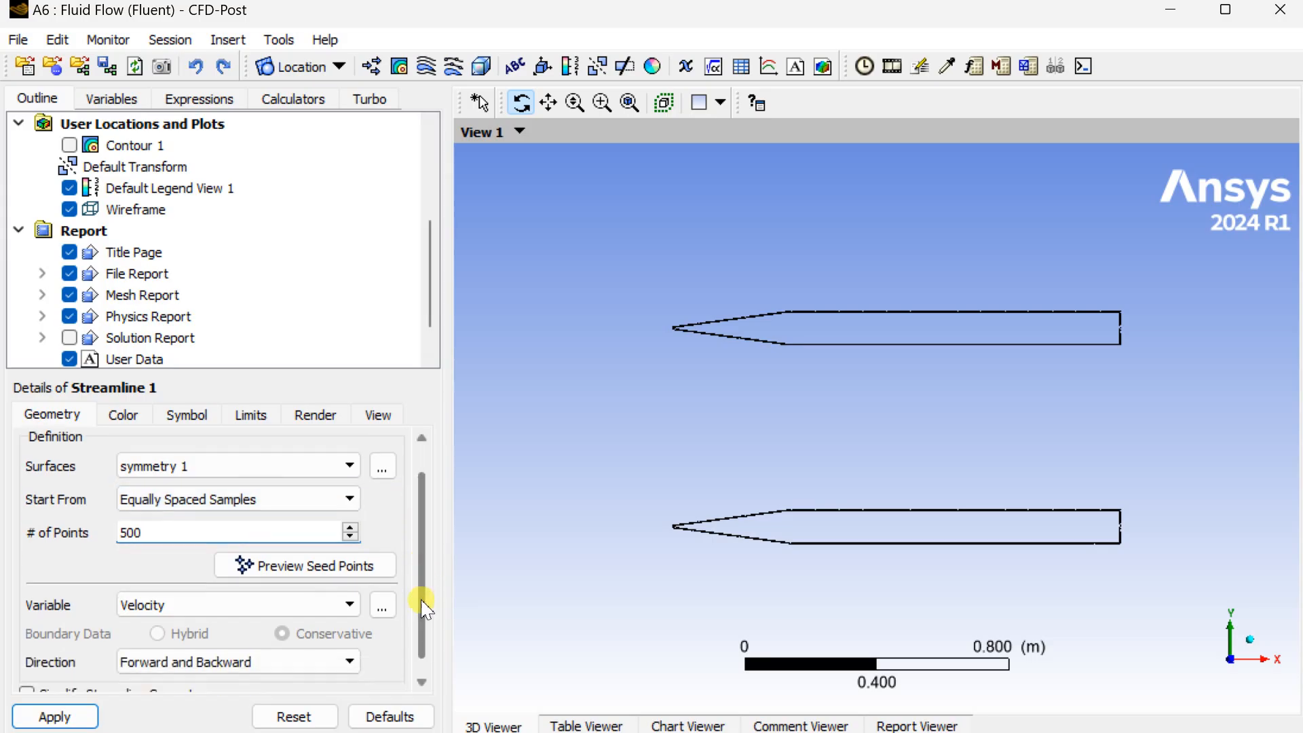
{"action": "left_click", "coordinate": [61, 717]}
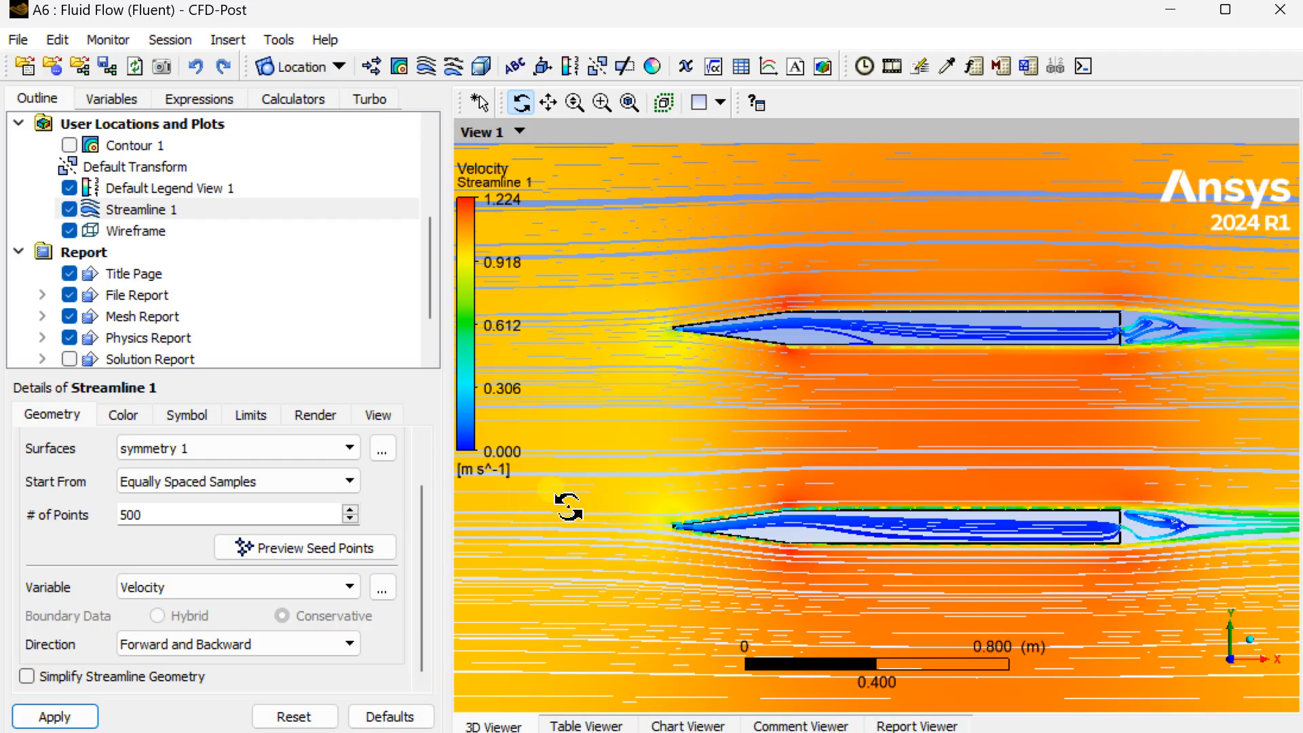
- Save a picture of the streamline plot showing the whole domain as 3.jpg
{"action": "scroll", "coordinate": [718, 532], "scroll_direction": "up", "scroll_amount": 1}
{"action": "scroll", "coordinate": [717, 533], "scroll_direction": "up", "scroll_amount": 2}
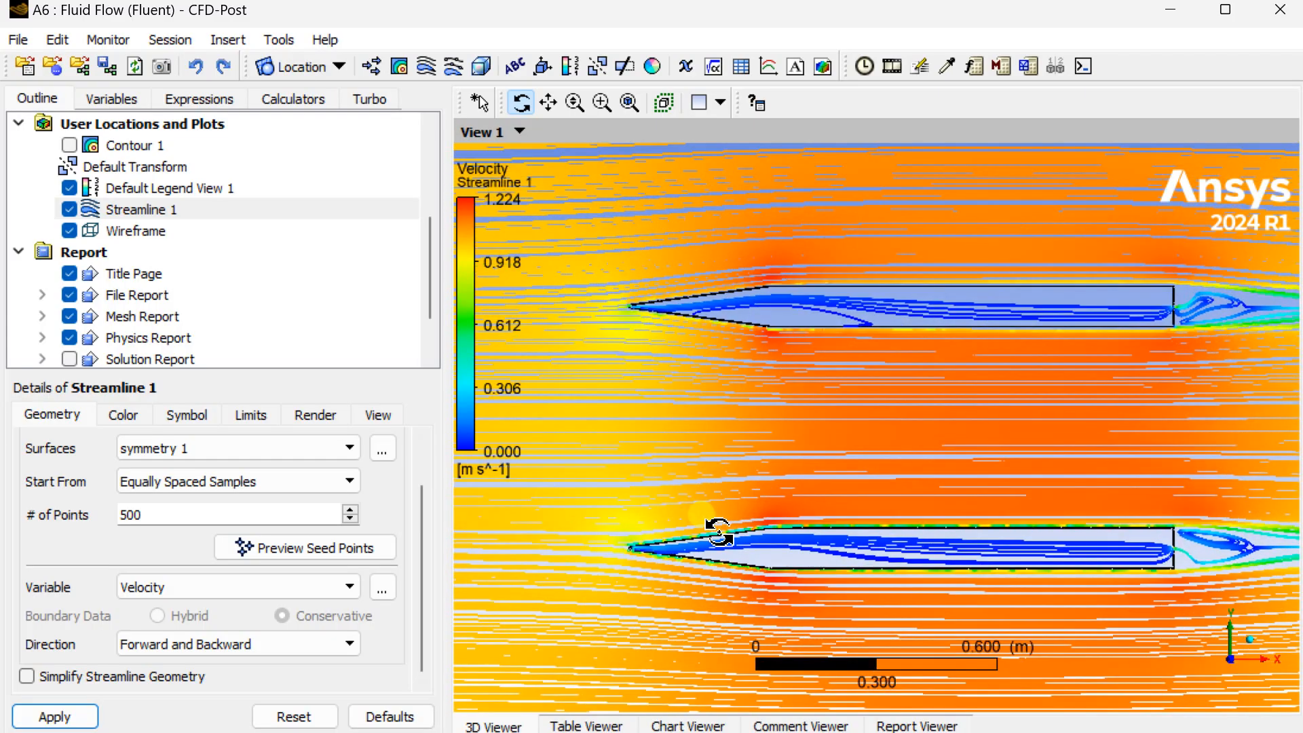
{"action": "scroll", "coordinate": [717, 533], "scroll_direction": "down", "scroll_amount": 2}
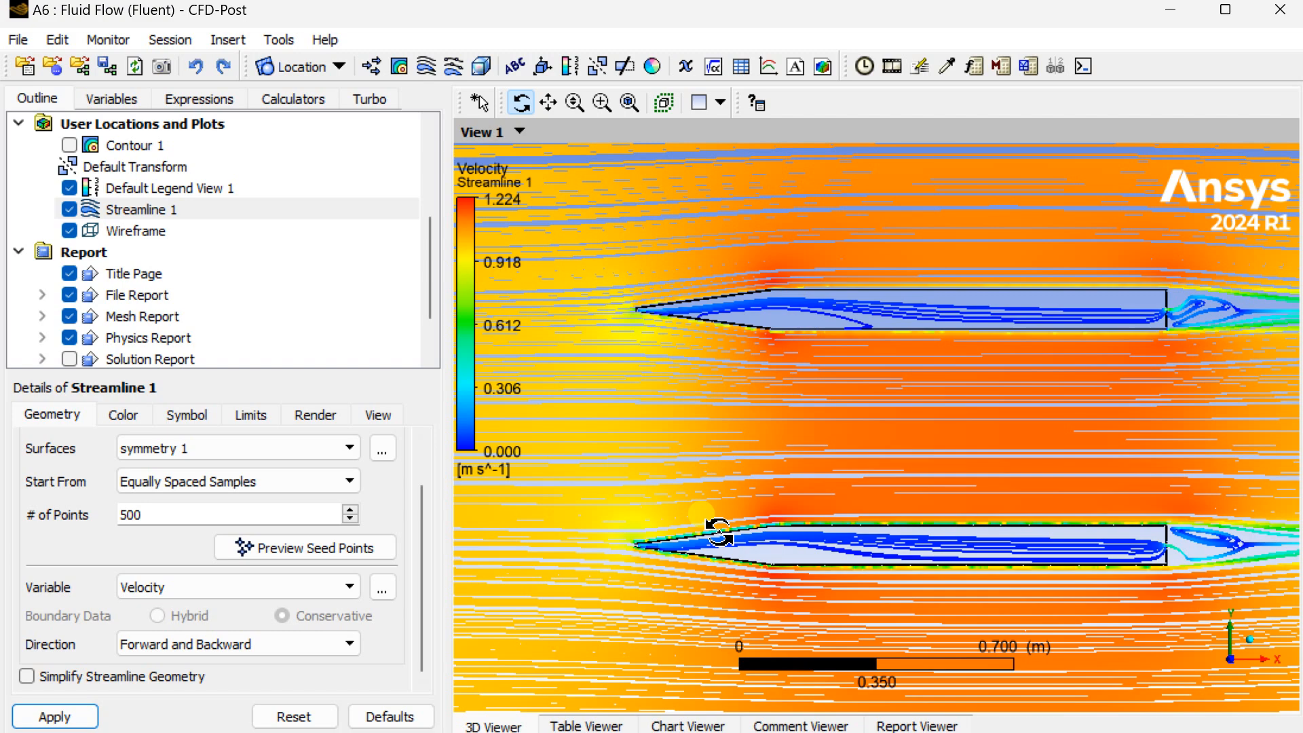
{"action": "scroll", "coordinate": [718, 533], "scroll_direction": "down", "scroll_amount": 5}
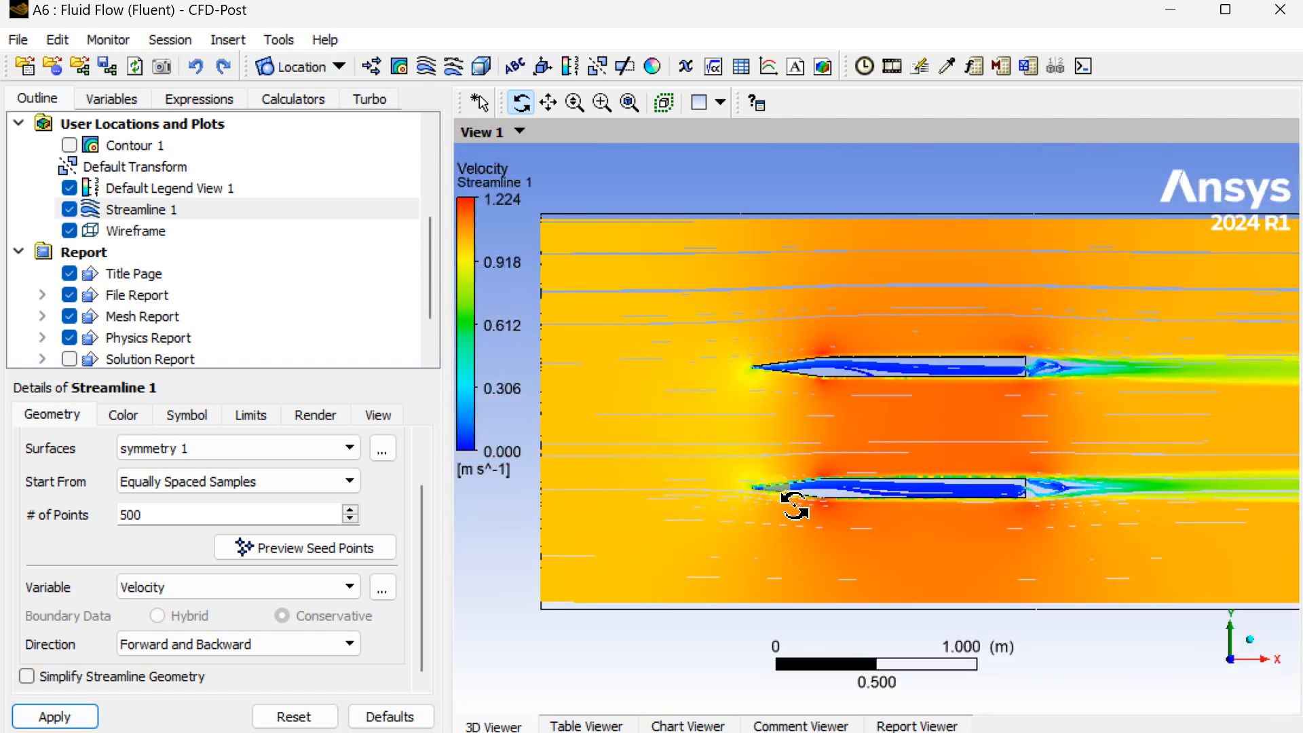
{"action": "middle_click_drag", "start_coordinate": [837, 505], "coordinate": [765, 503], "text": "ctrl"}
{"action": "scroll", "coordinate": [774, 504], "scroll_direction": "down", "scroll_amount": 1}
{"action": "scroll", "coordinate": [774, 504], "scroll_direction": "down", "scroll_amount": 1}
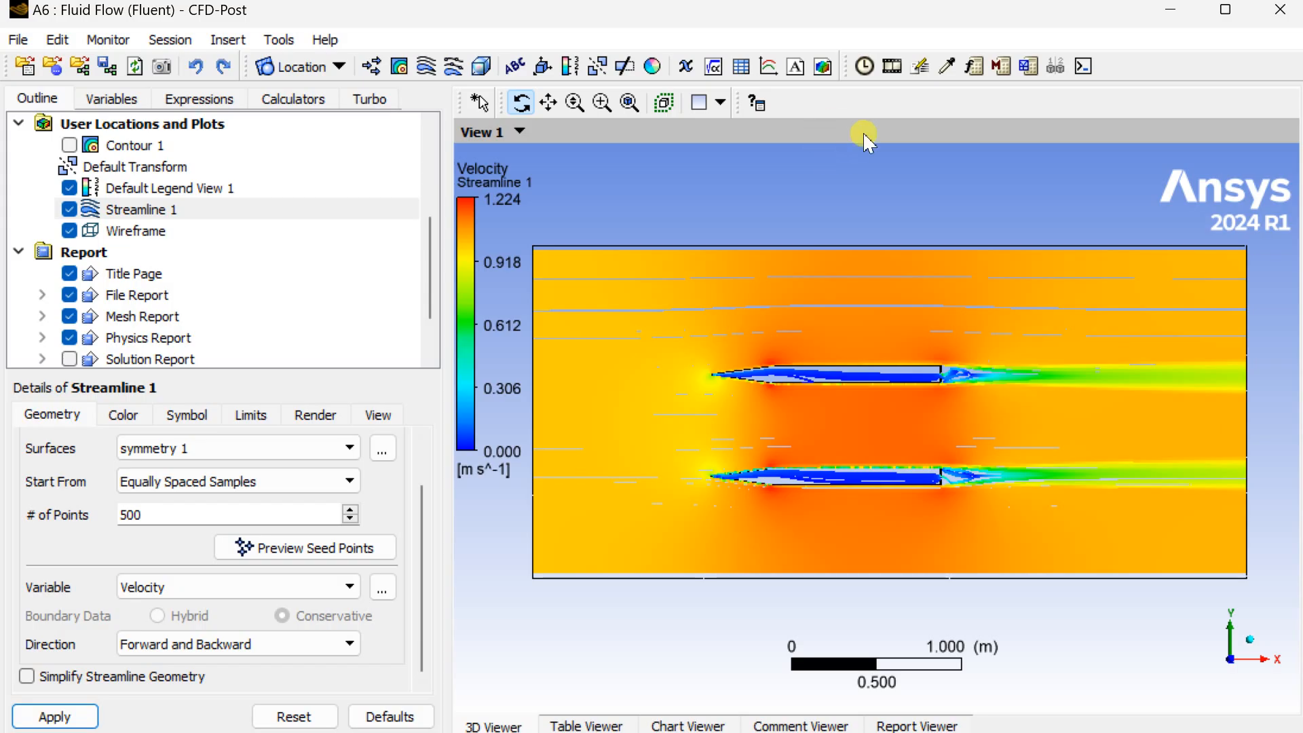
{"action": "left_click", "coordinate": [163, 66]}
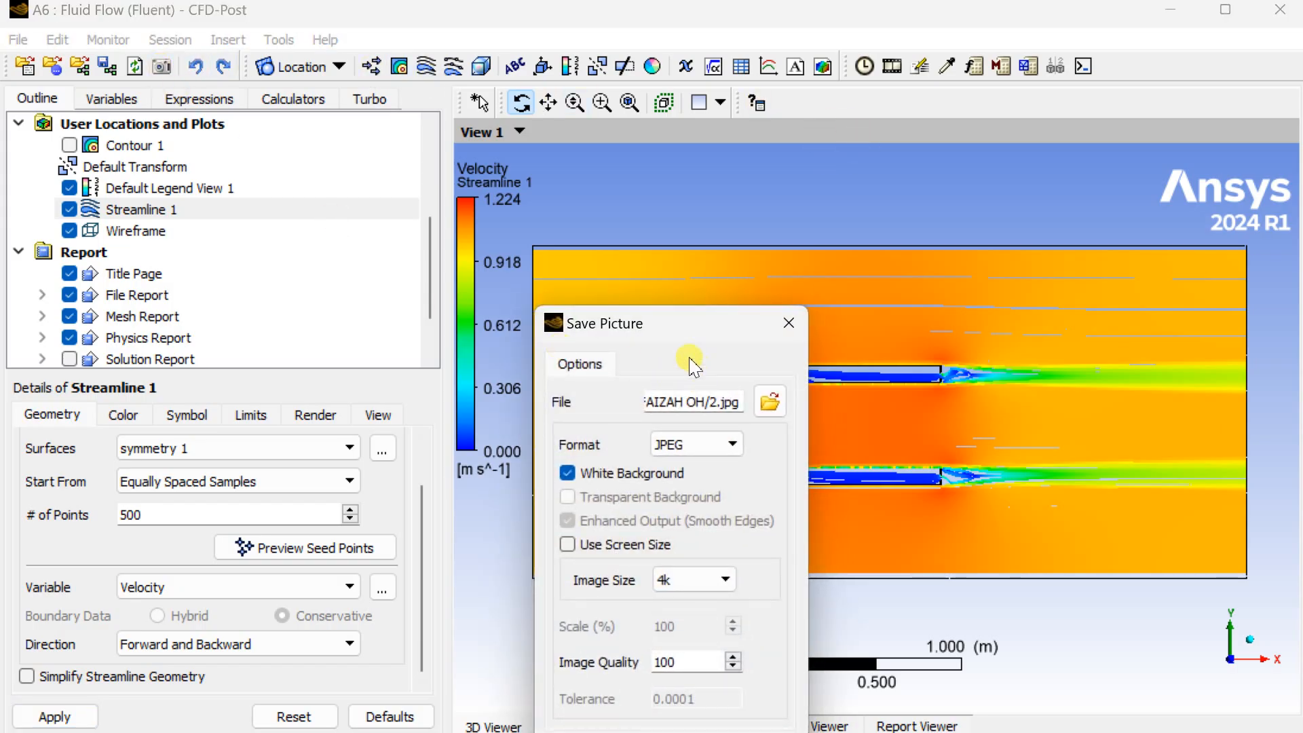
{"action": "left_click_drag", "start_coordinate": [698, 371], "coordinate": [622, 282]}
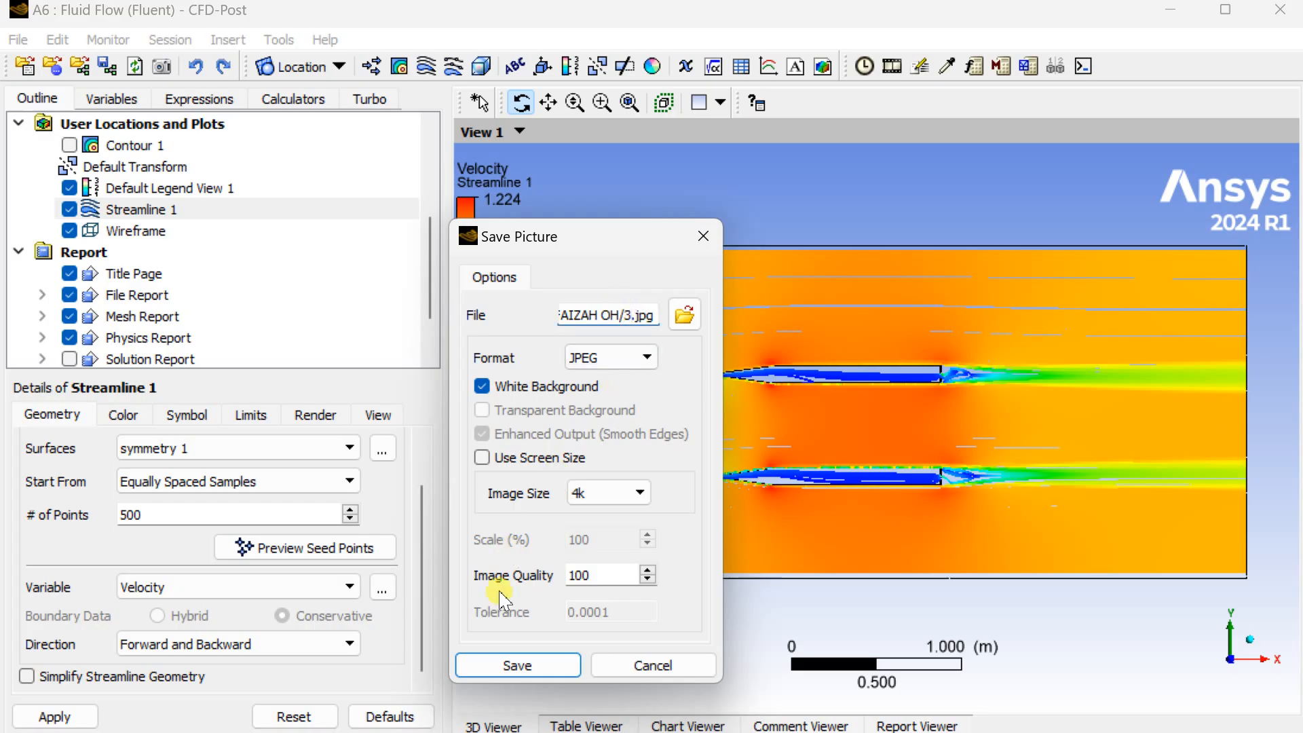
{"action": "left_click", "coordinate": [521, 665]}
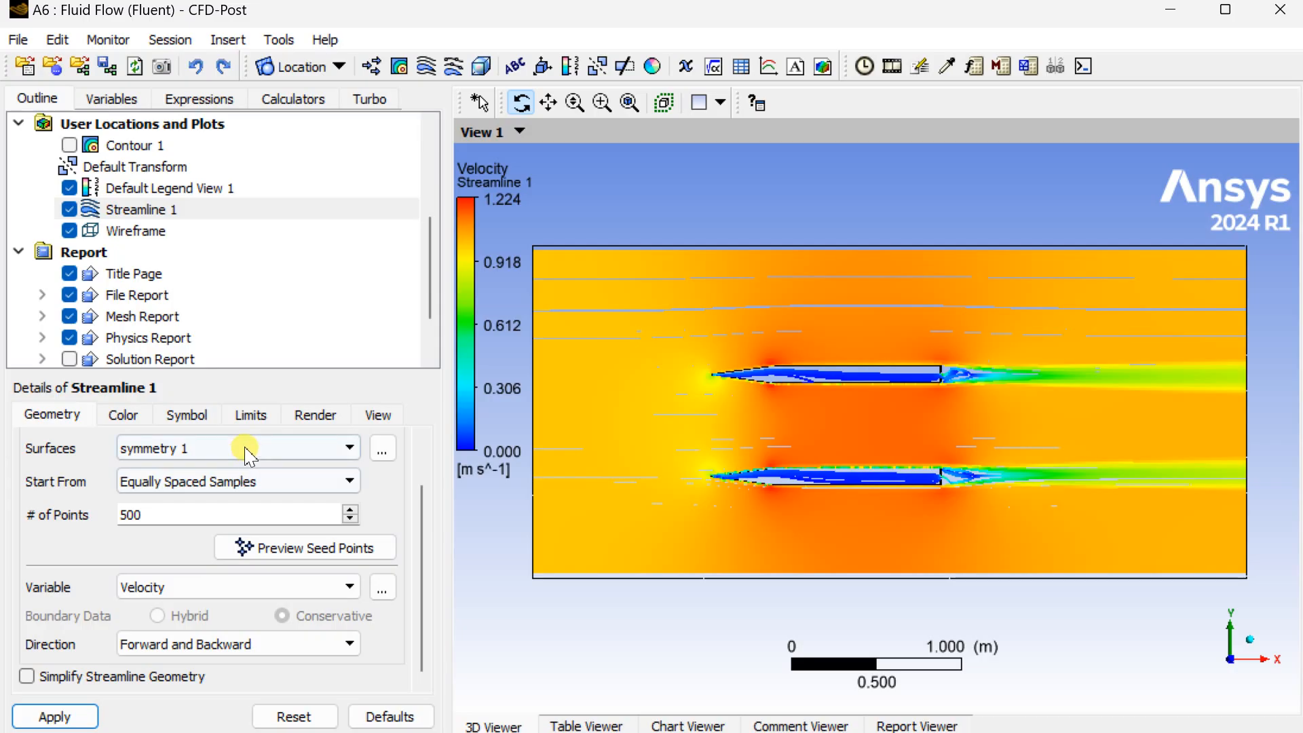
- Save a close-up picture of the streamlines around both pointed bodies, and close CFD-Post to return to Workbench
{"action": "scroll", "coordinate": [751, 436], "scroll_direction": "up", "scroll_amount": 3}
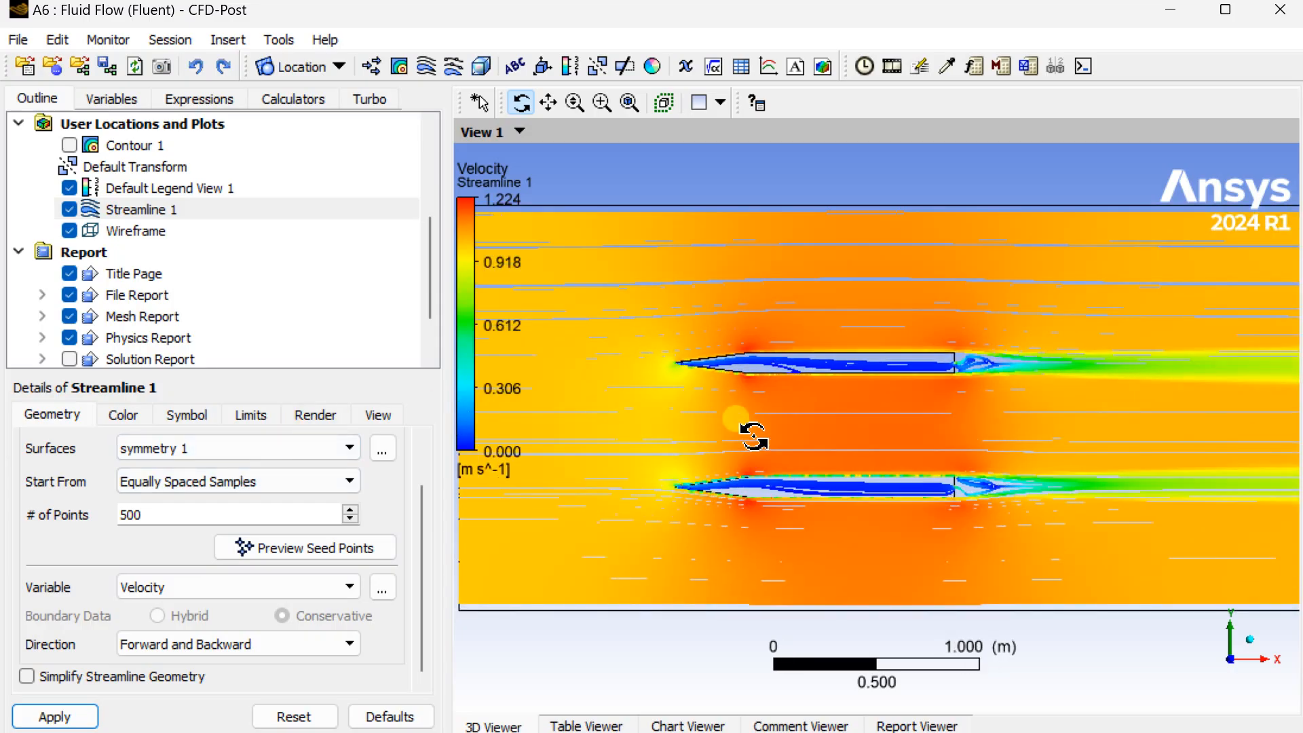
{"action": "scroll", "coordinate": [823, 403], "scroll_direction": "up", "scroll_amount": 4}
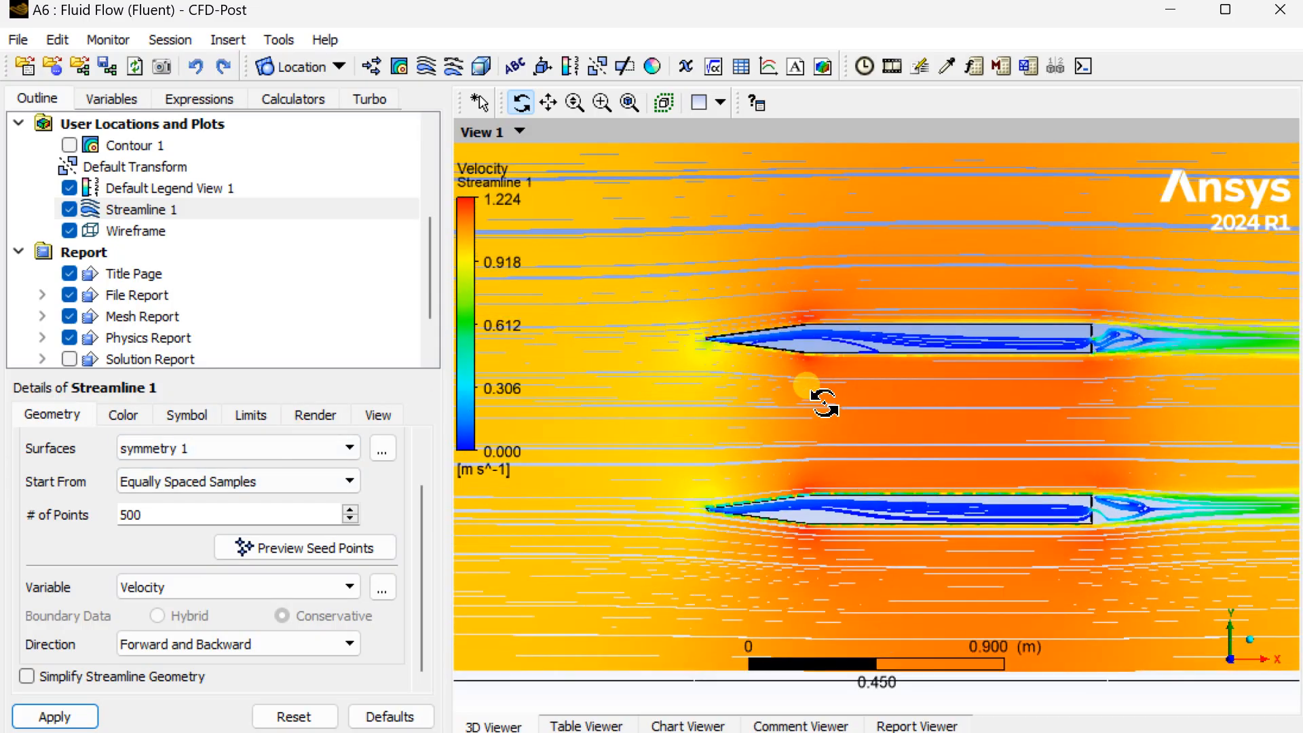
{"action": "scroll", "coordinate": [824, 402], "scroll_direction": "up", "scroll_amount": 1}
{"action": "middle_click_drag", "start_coordinate": [866, 421], "coordinate": [797, 408], "text": "ctrl"}
{"action": "scroll", "coordinate": [798, 408], "scroll_direction": "up", "scroll_amount": 1}
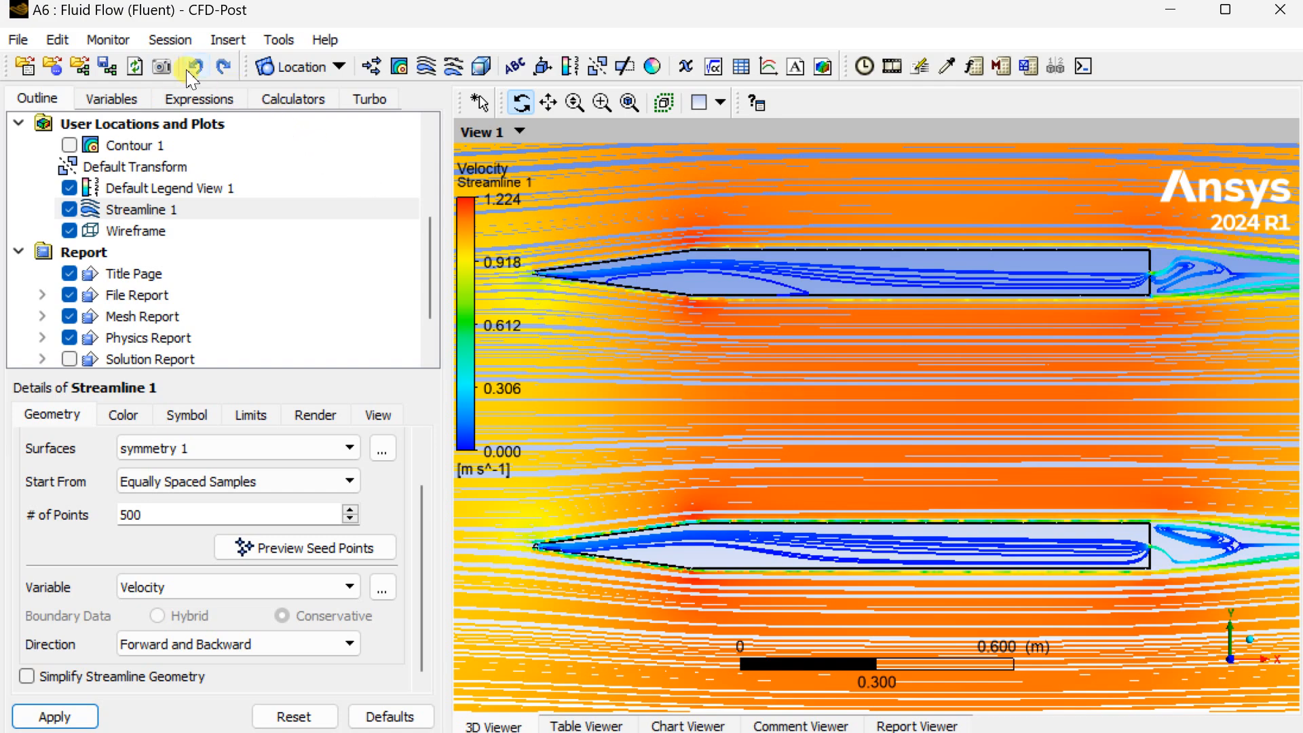
{"action": "left_click", "coordinate": [164, 67]}
{"action": "left_click_drag", "start_coordinate": [576, 320], "coordinate": [278, 166]}
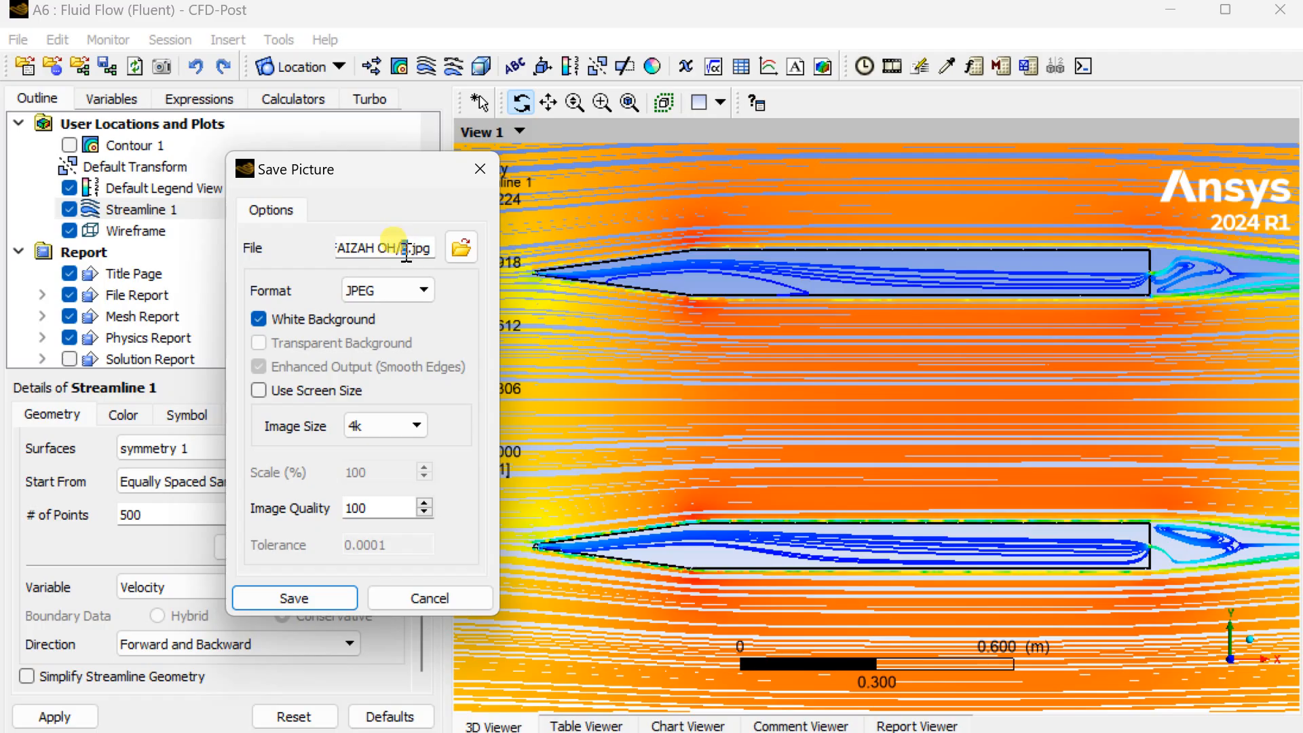
{"action": "left_click", "coordinate": [294, 597]}
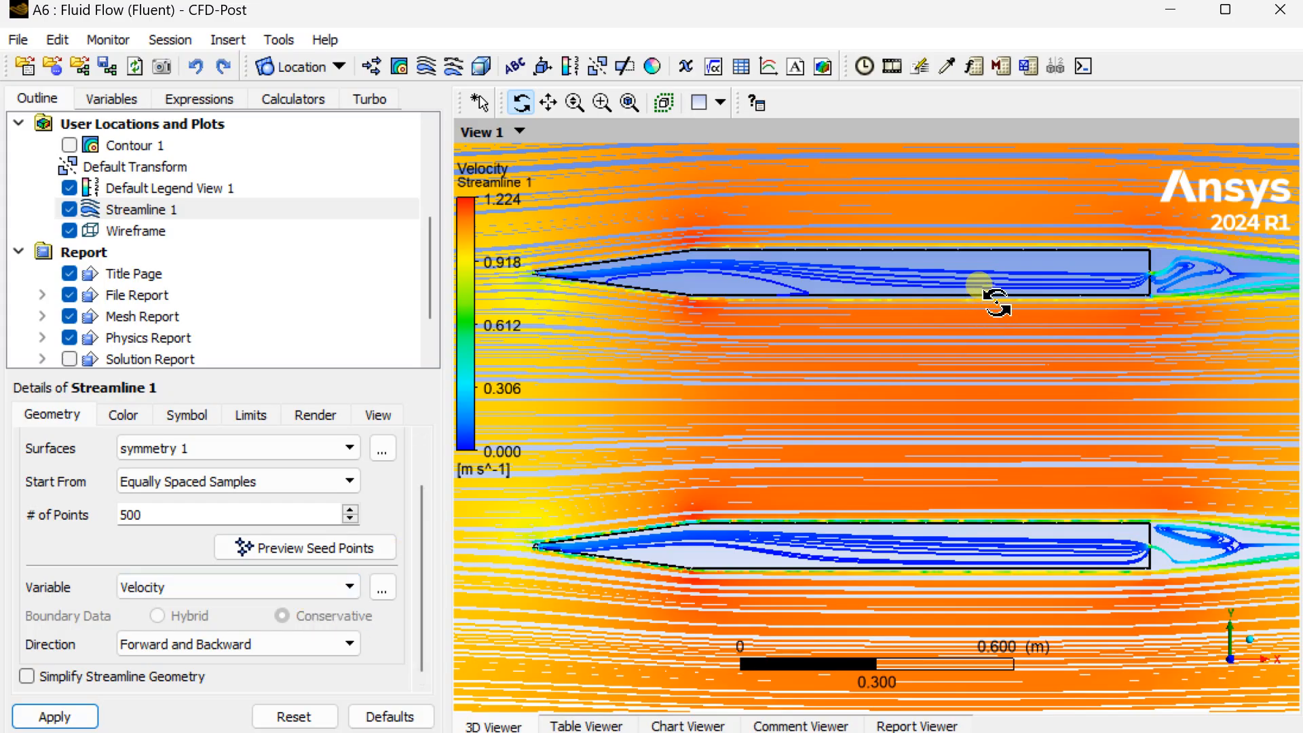
{"action": "left_click", "coordinate": [1272, 20]}
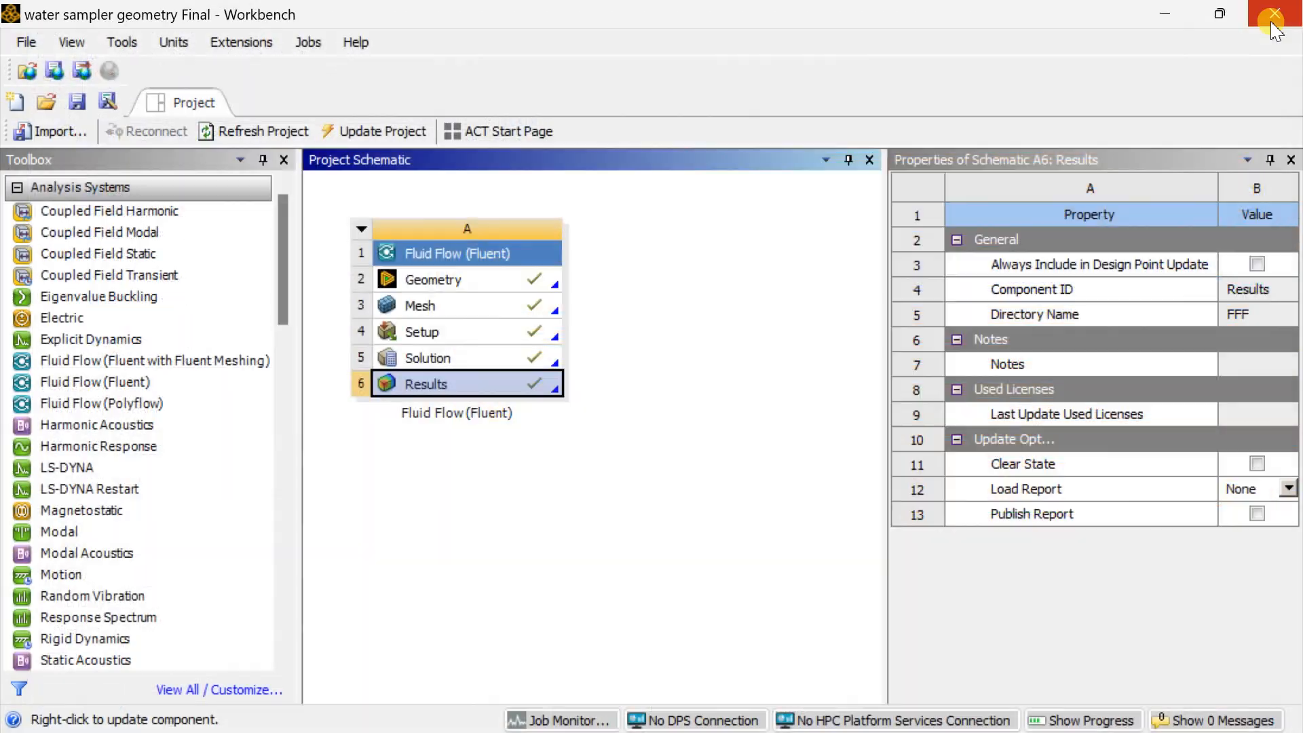